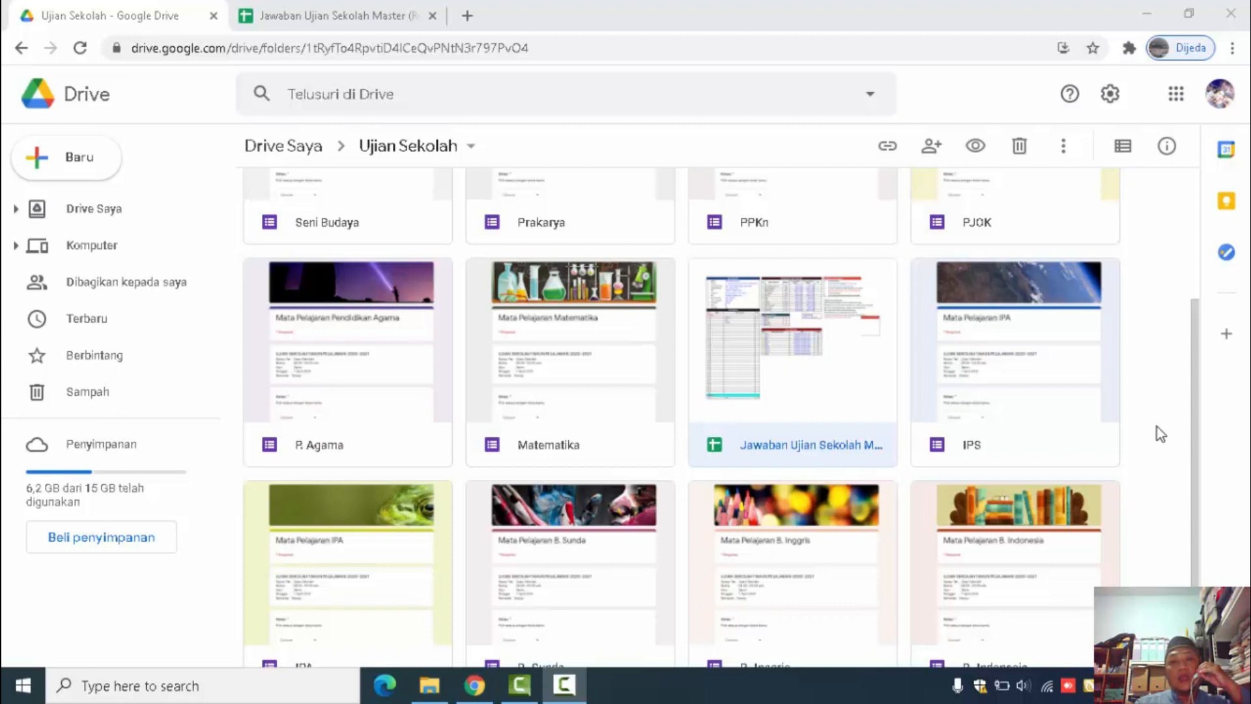
Look over the exam files in the Ujian Sekolah folder and switch to the Jawaban Ujian Sekolah Master (Respons) spreadsheet
scroll(1158, 428, up, 3)
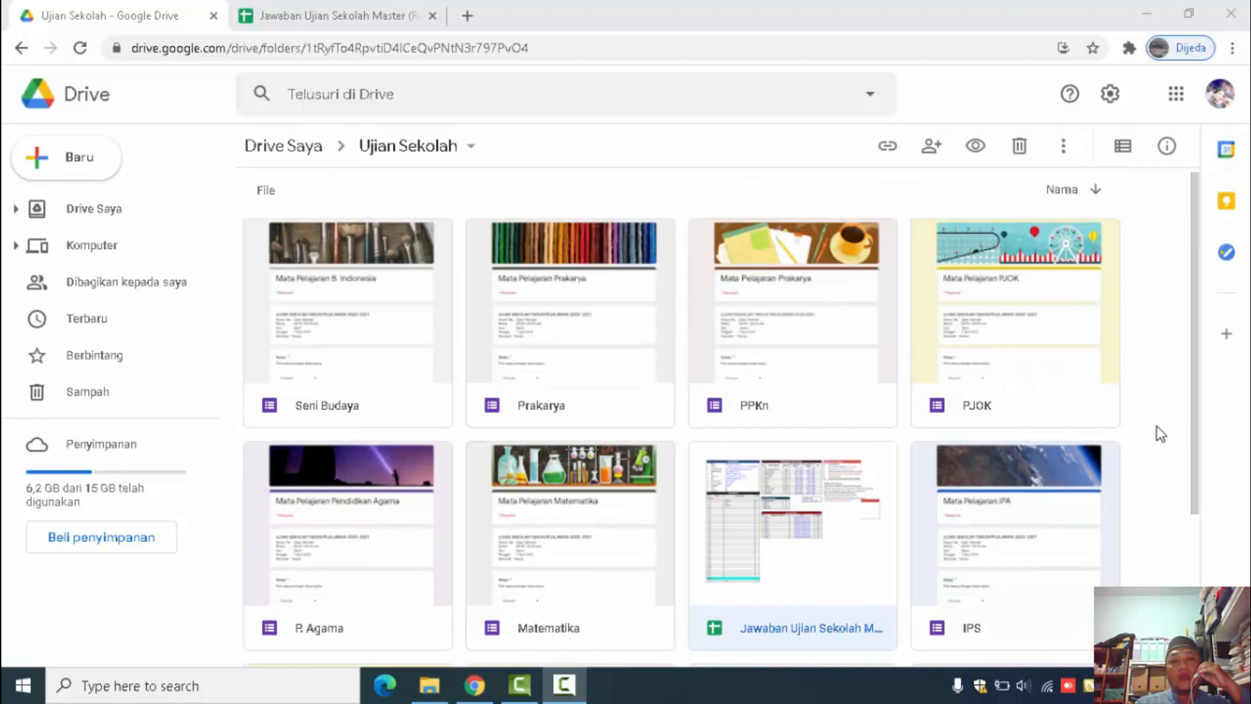
scroll(1157, 427, down, 2)
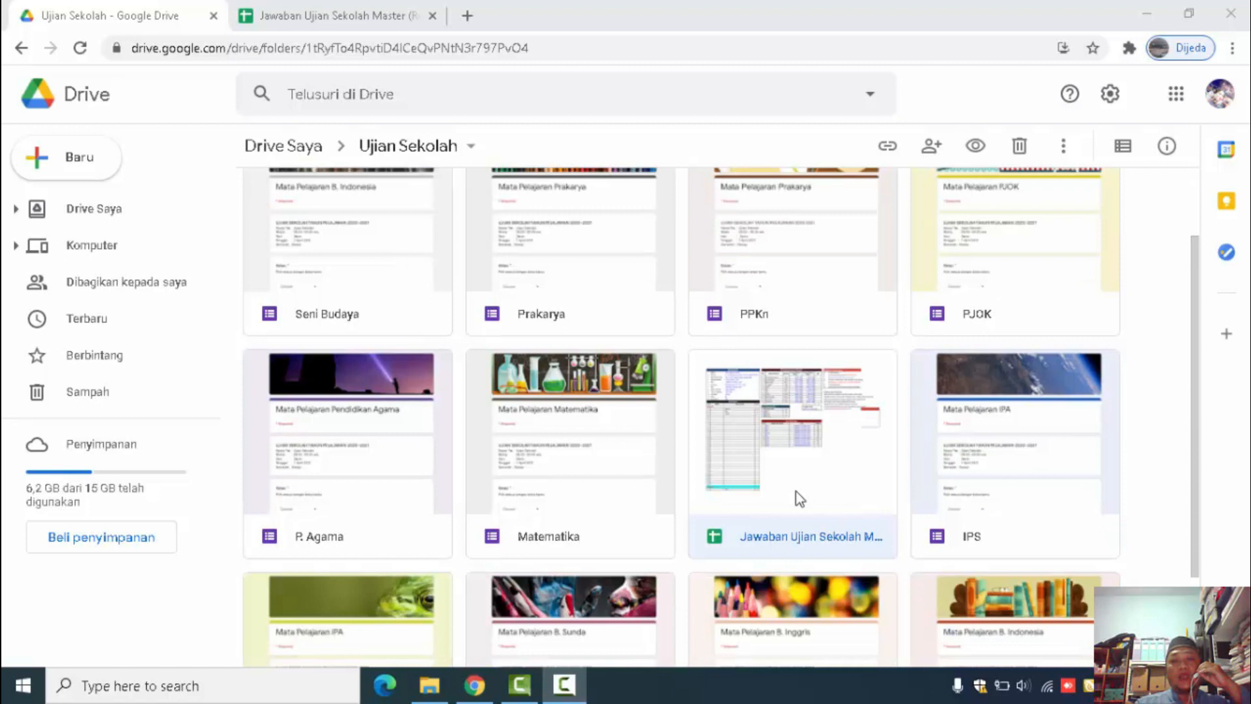
click(328, 17)
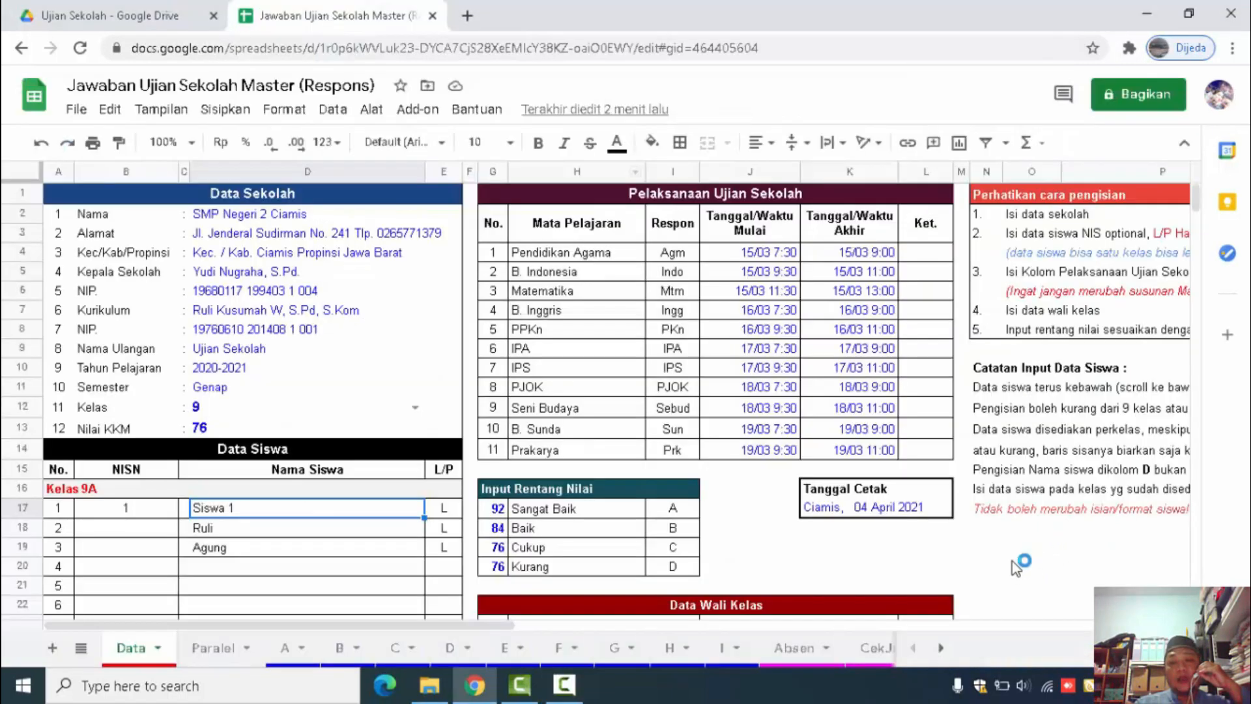
Review the Paralel ranking sheet and compare the grade recap on class sheet A with the Data sheet
click(200, 651)
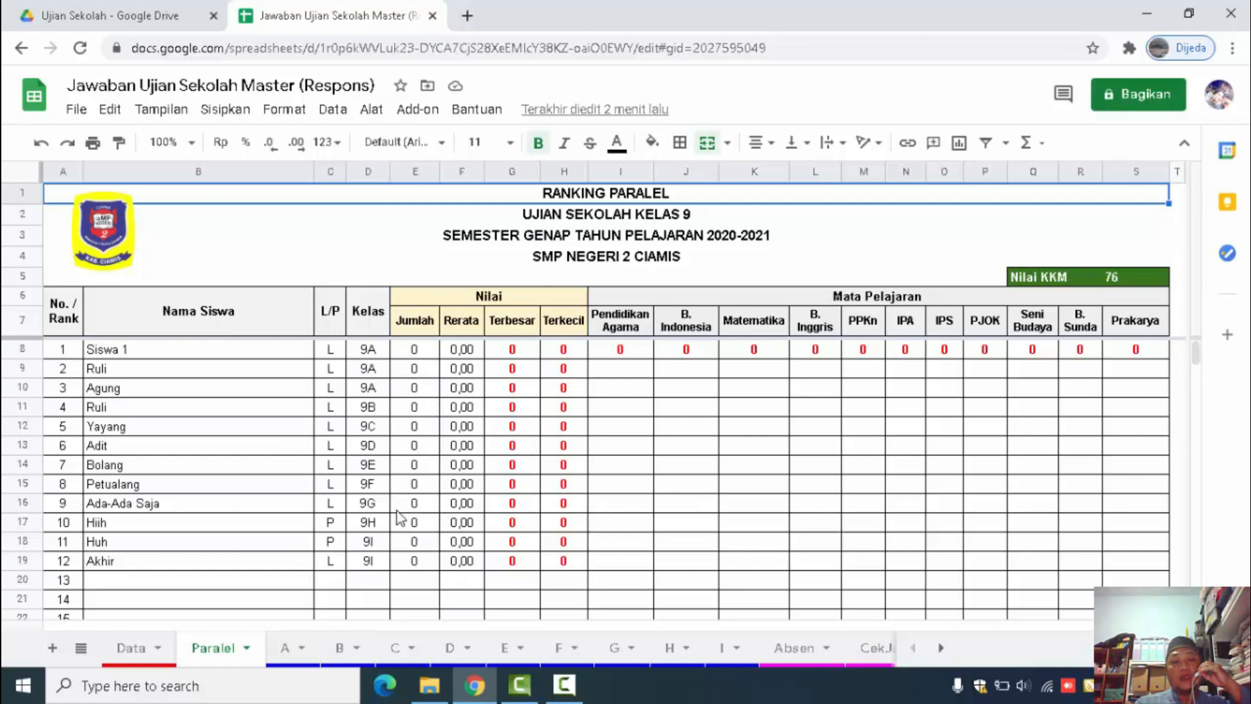
click(285, 649)
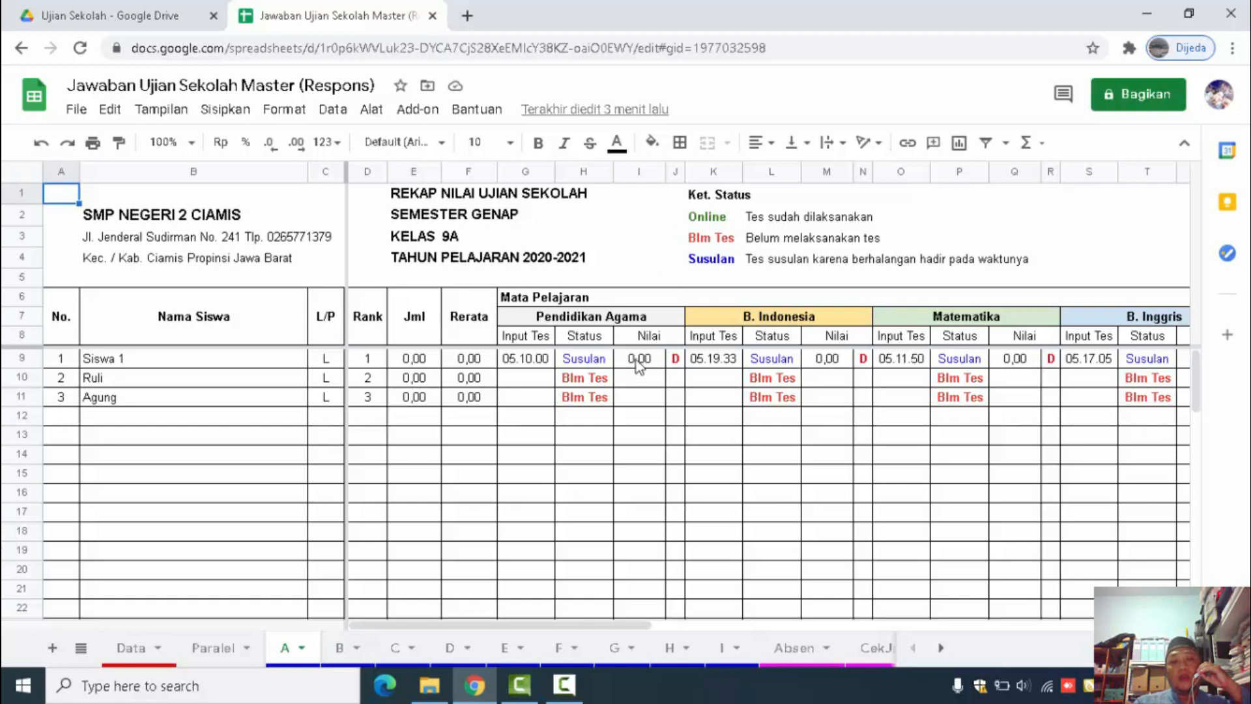
click(131, 649)
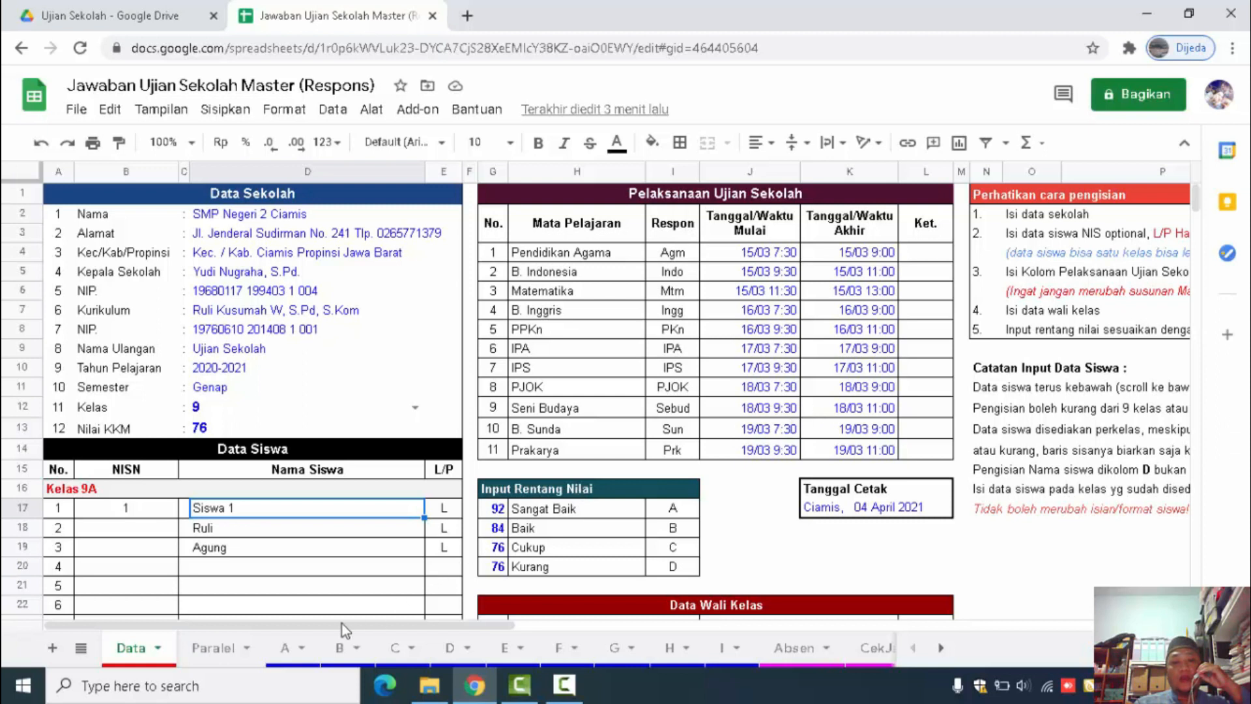
click(287, 648)
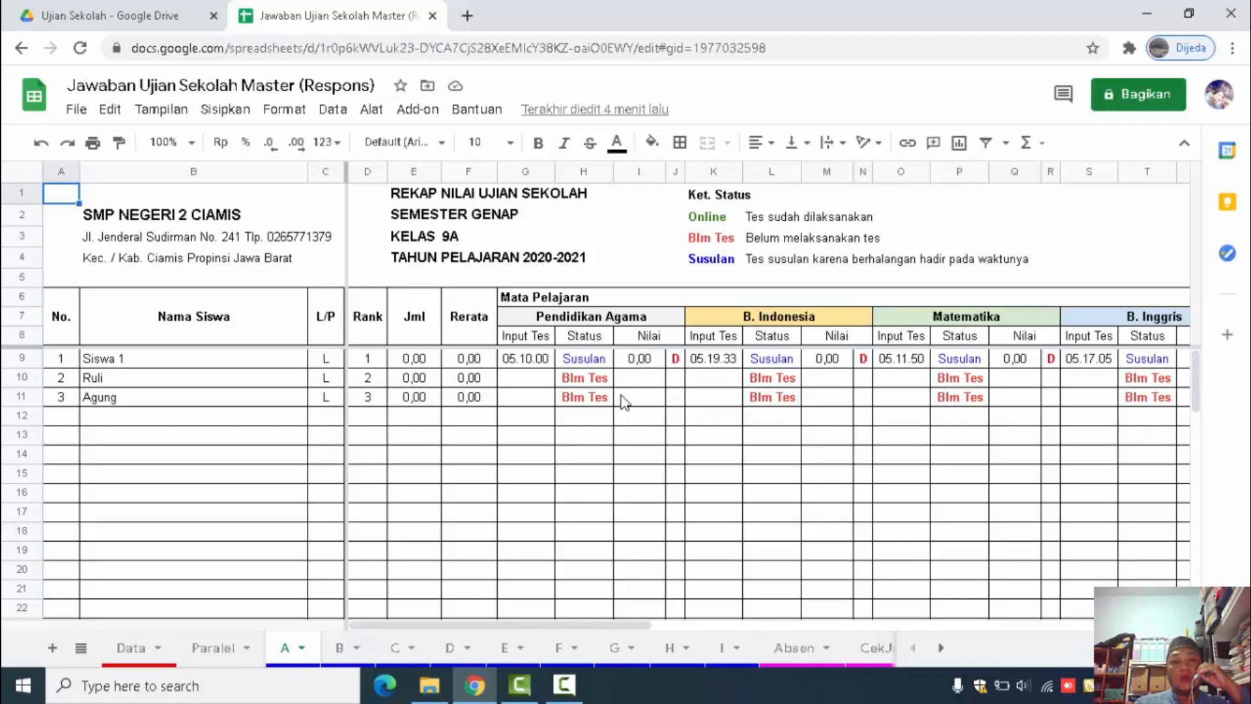
click(140, 650)
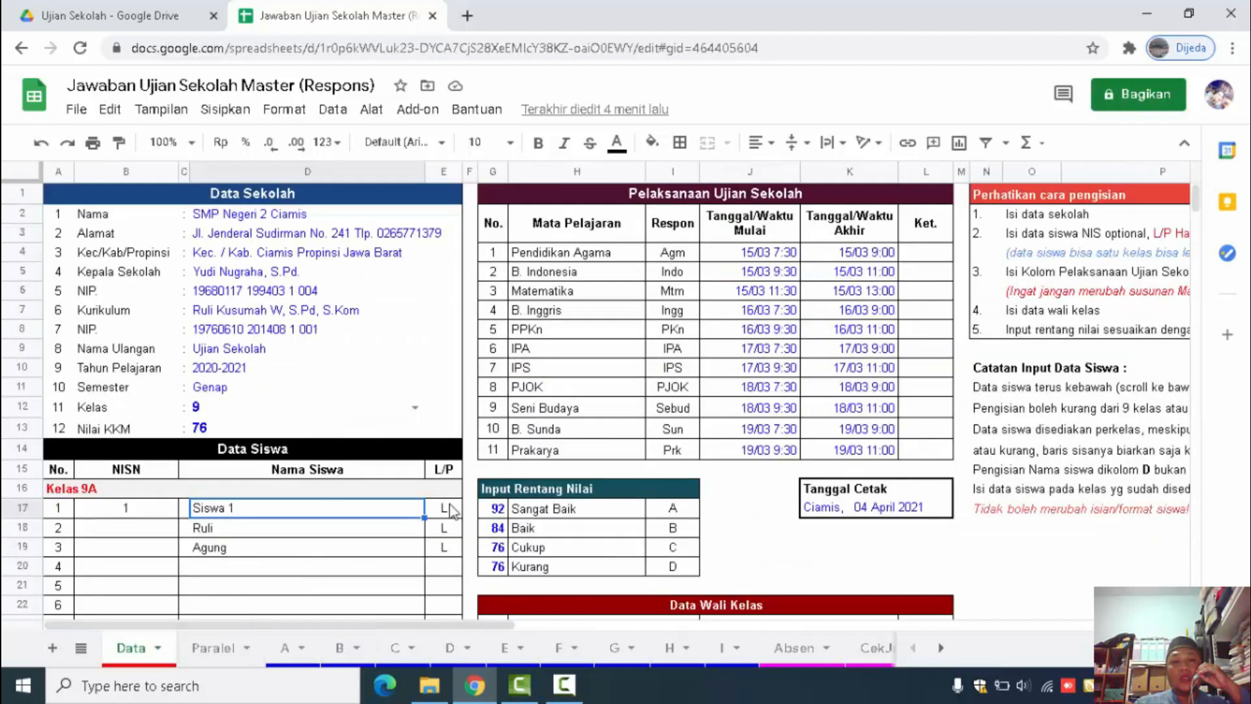
click(285, 651)
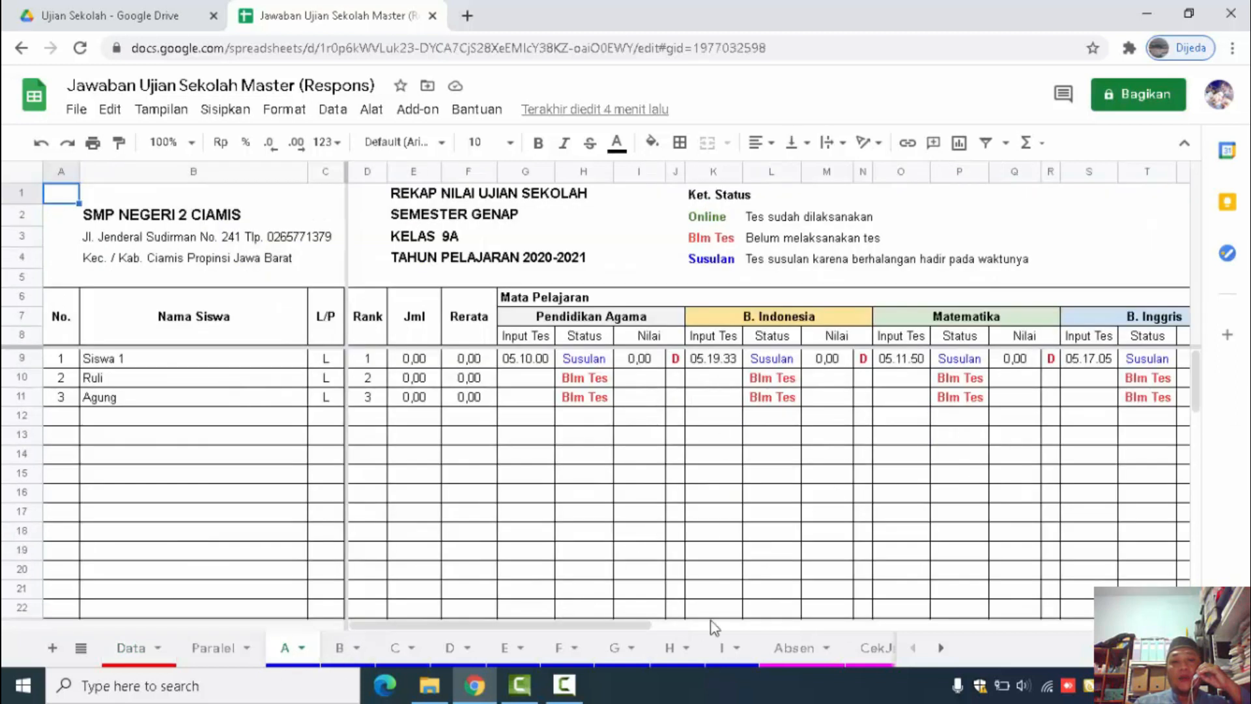
Examine the Absen attendance recap, the CekJawab answer check, and the GrafikMapel and GrafikOnline charts
click(793, 648)
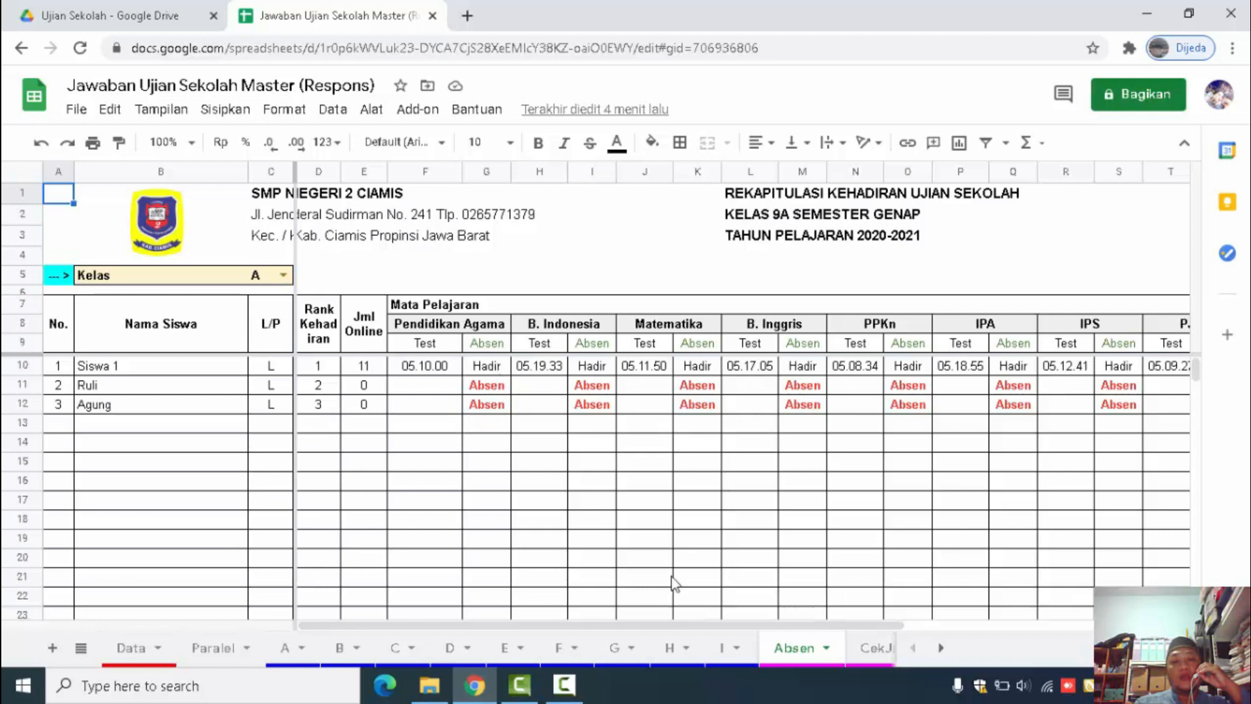
drag(659, 627, 531, 642)
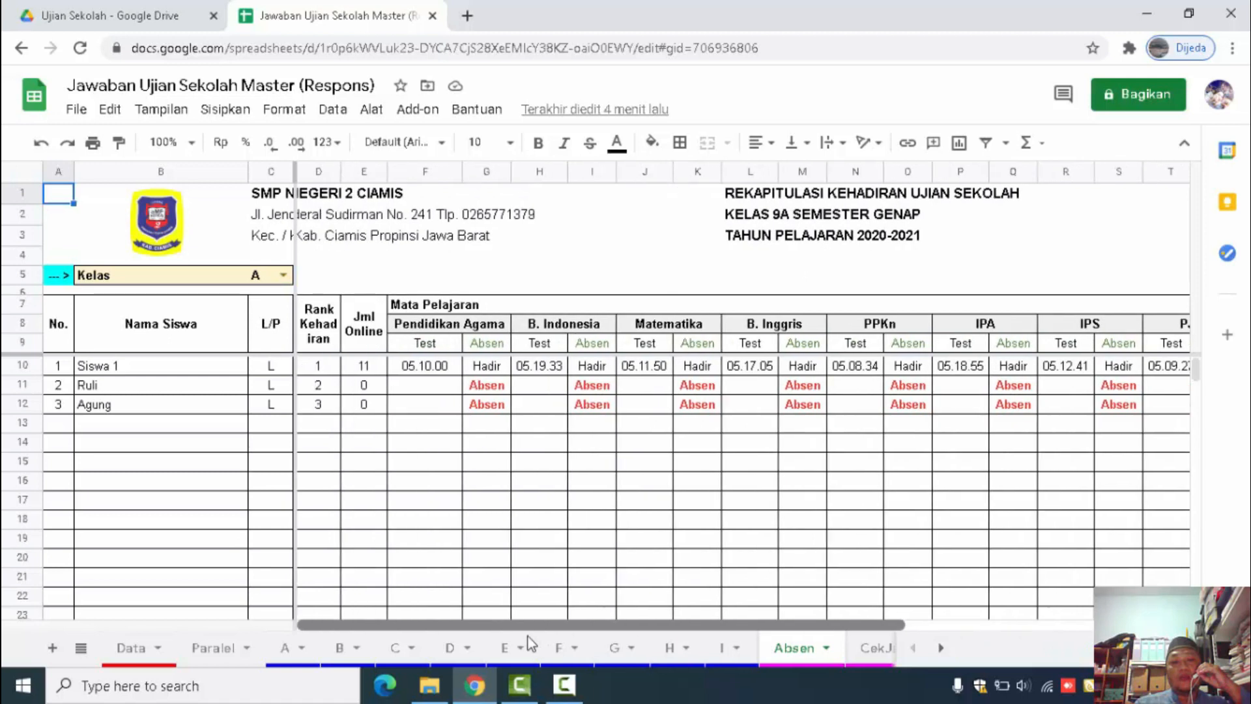
click(874, 648)
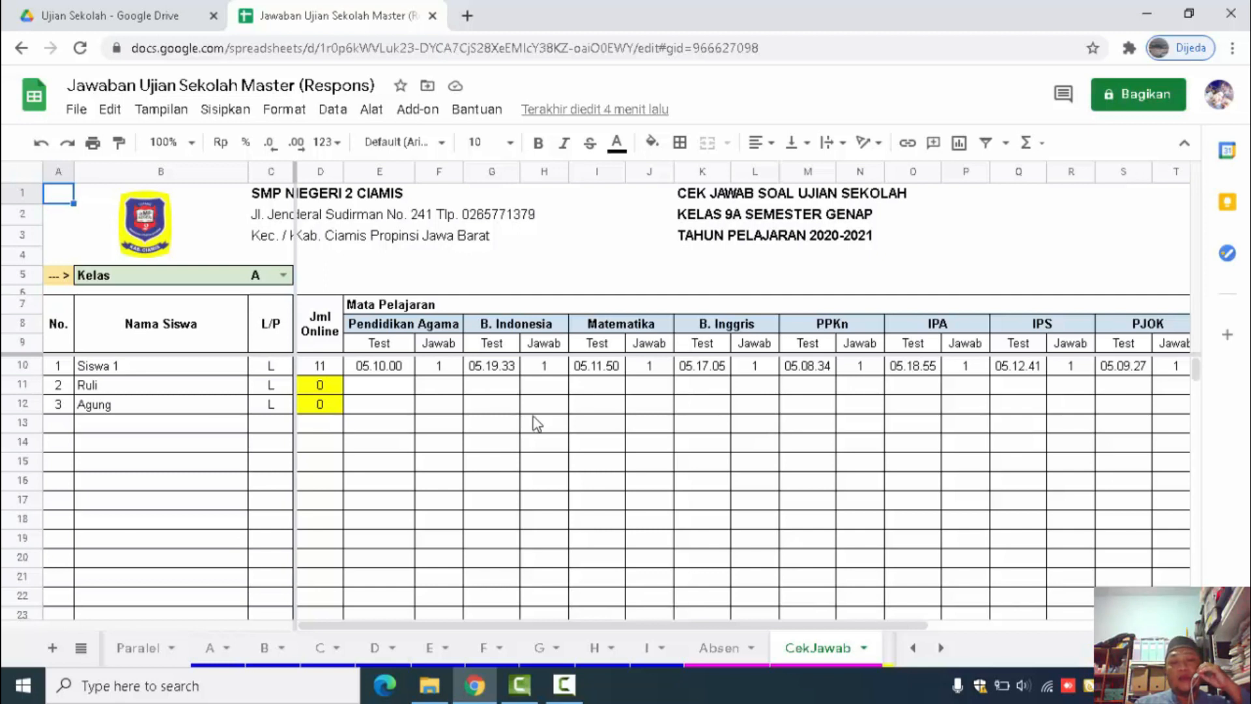
click(941, 647)
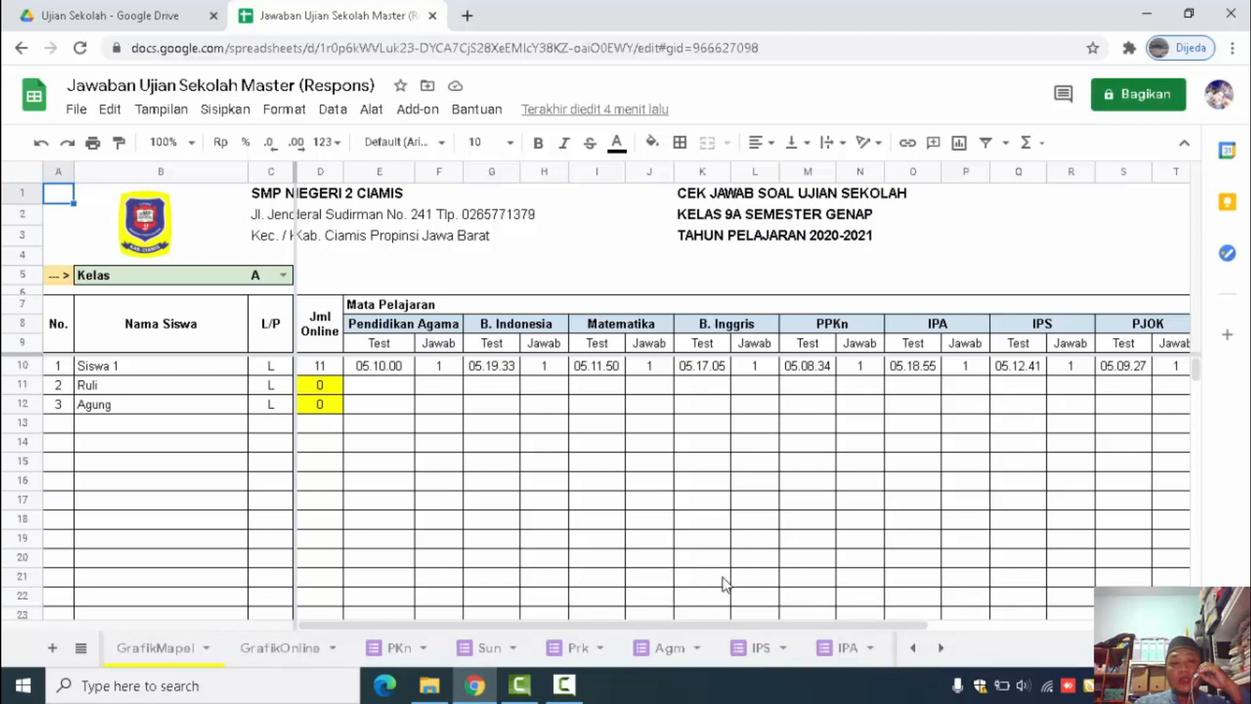
click(171, 655)
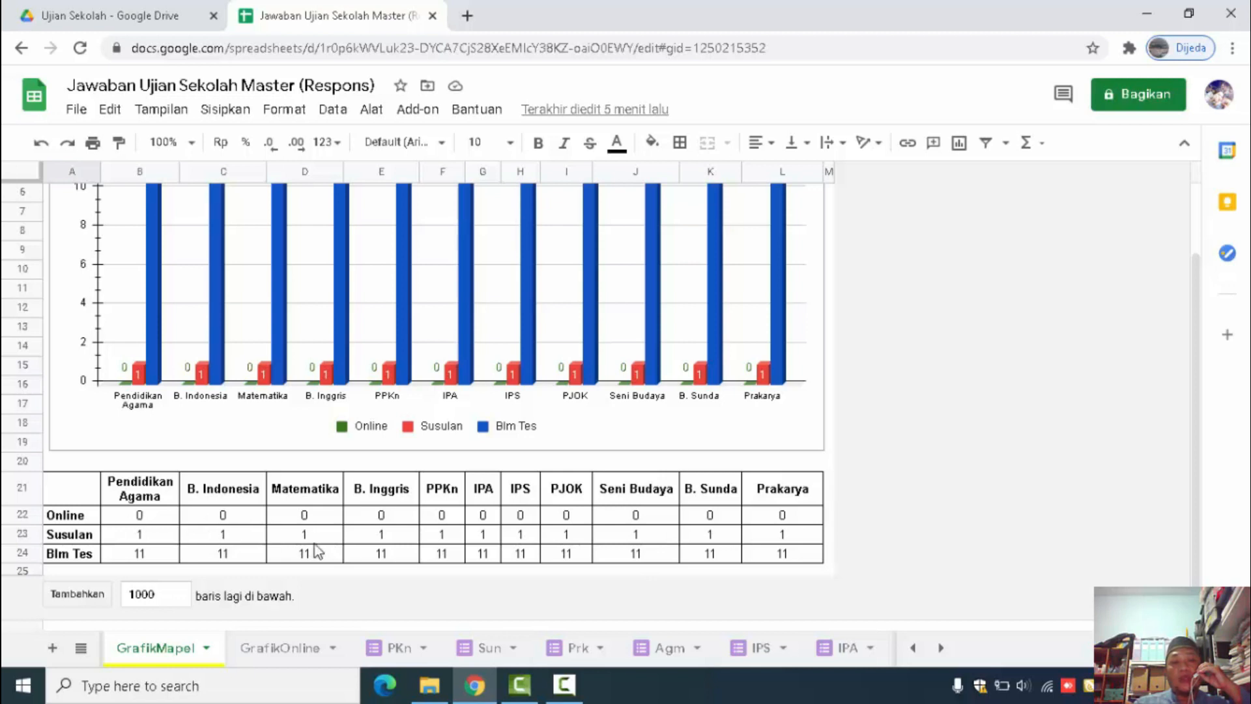
click(319, 647)
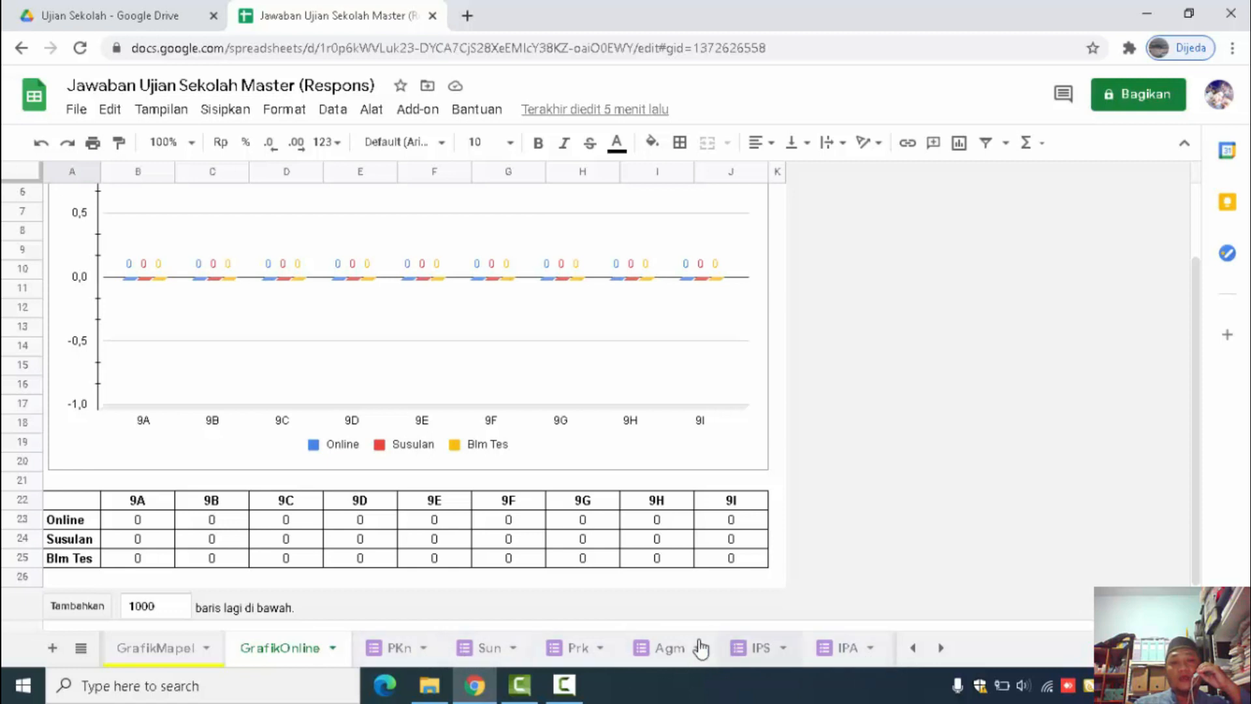
Return to the Data sheet and go through the Data Sekolah entries from the school's address down to Tahun Pelajaran
click(914, 648)
click(914, 649)
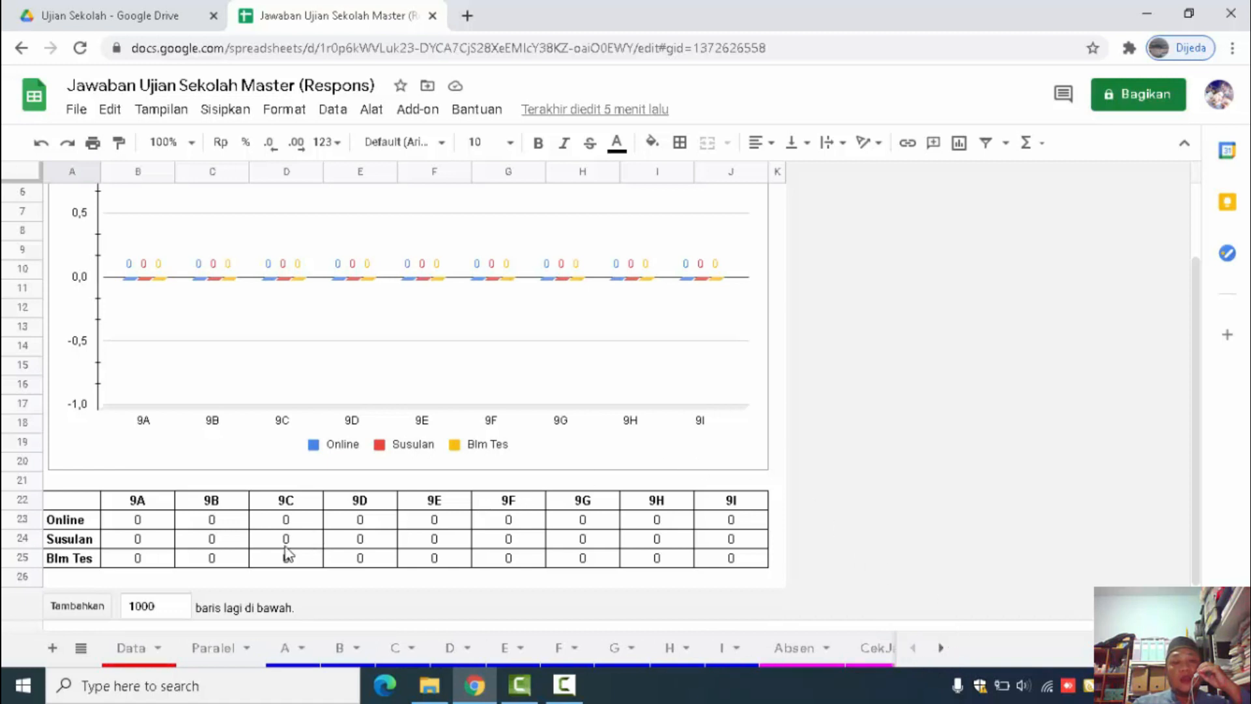
click(132, 648)
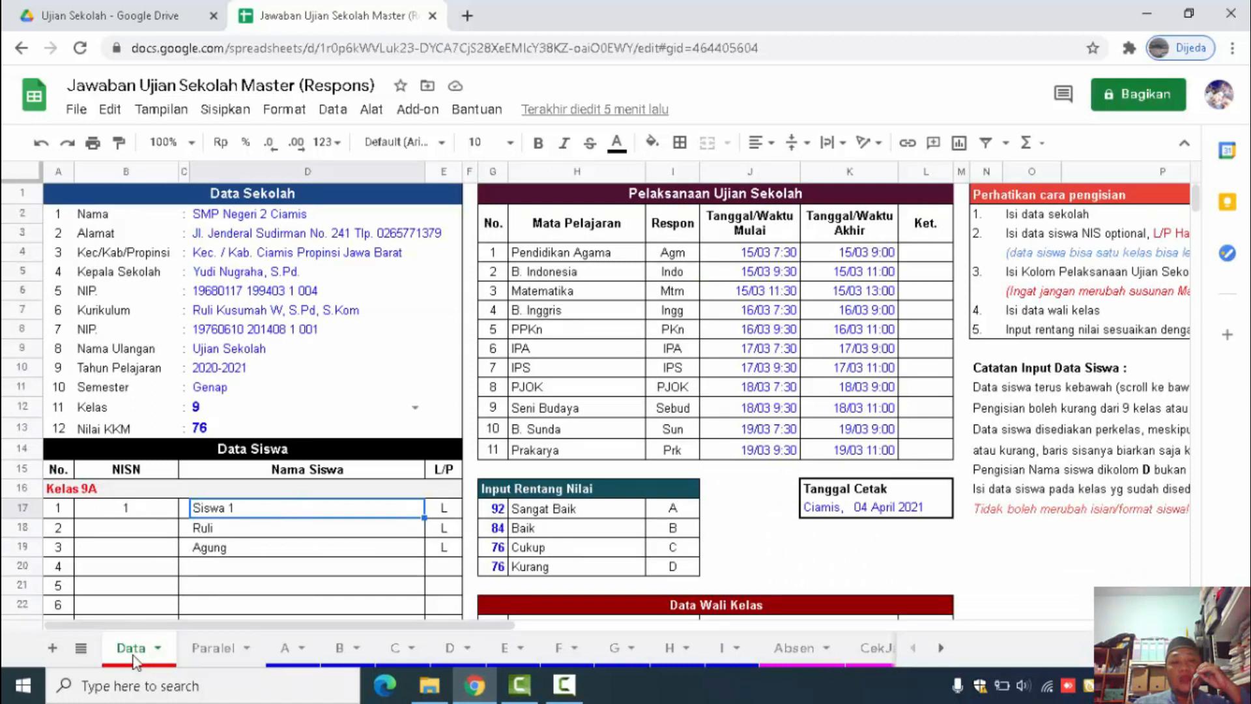
click(203, 221)
click(207, 235)
click(204, 273)
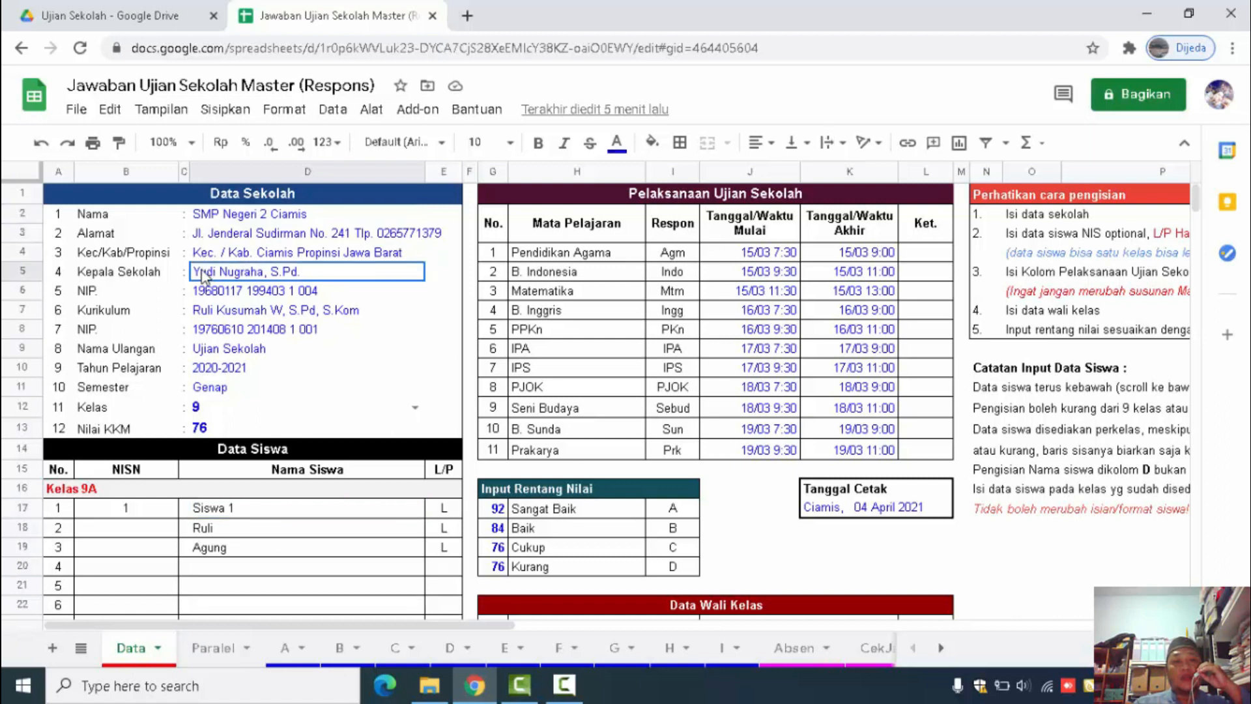
click(206, 294)
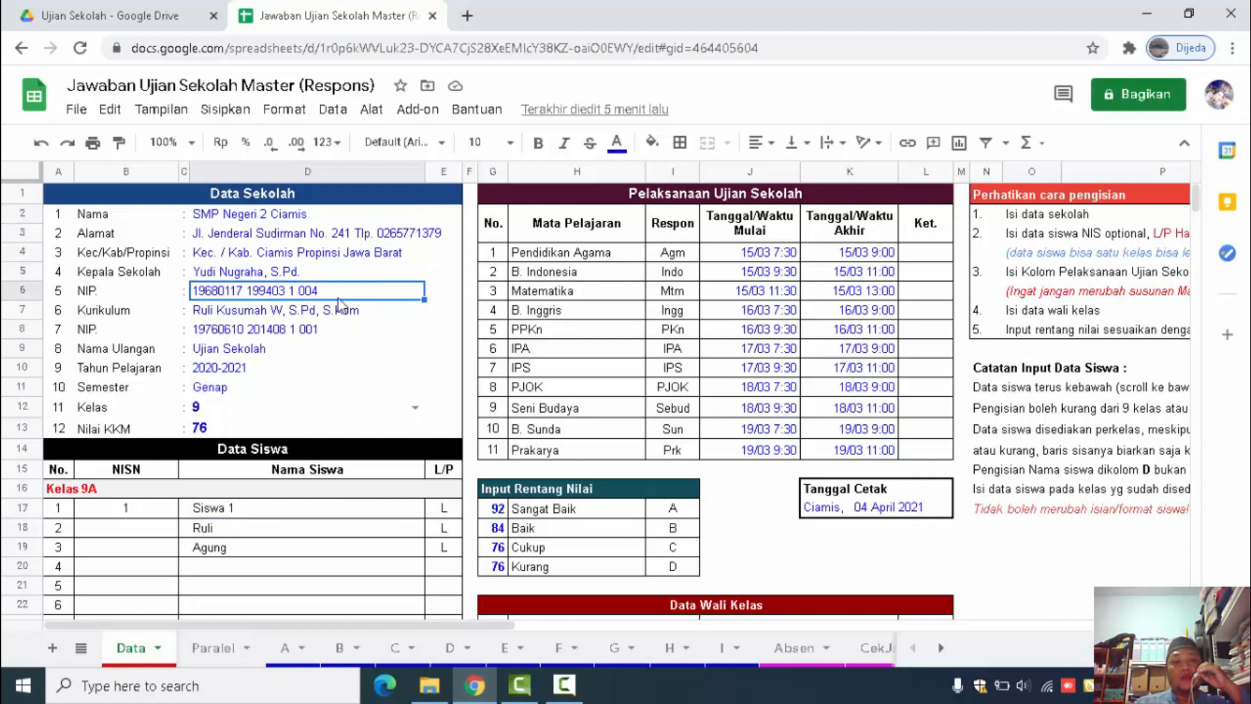
click(220, 313)
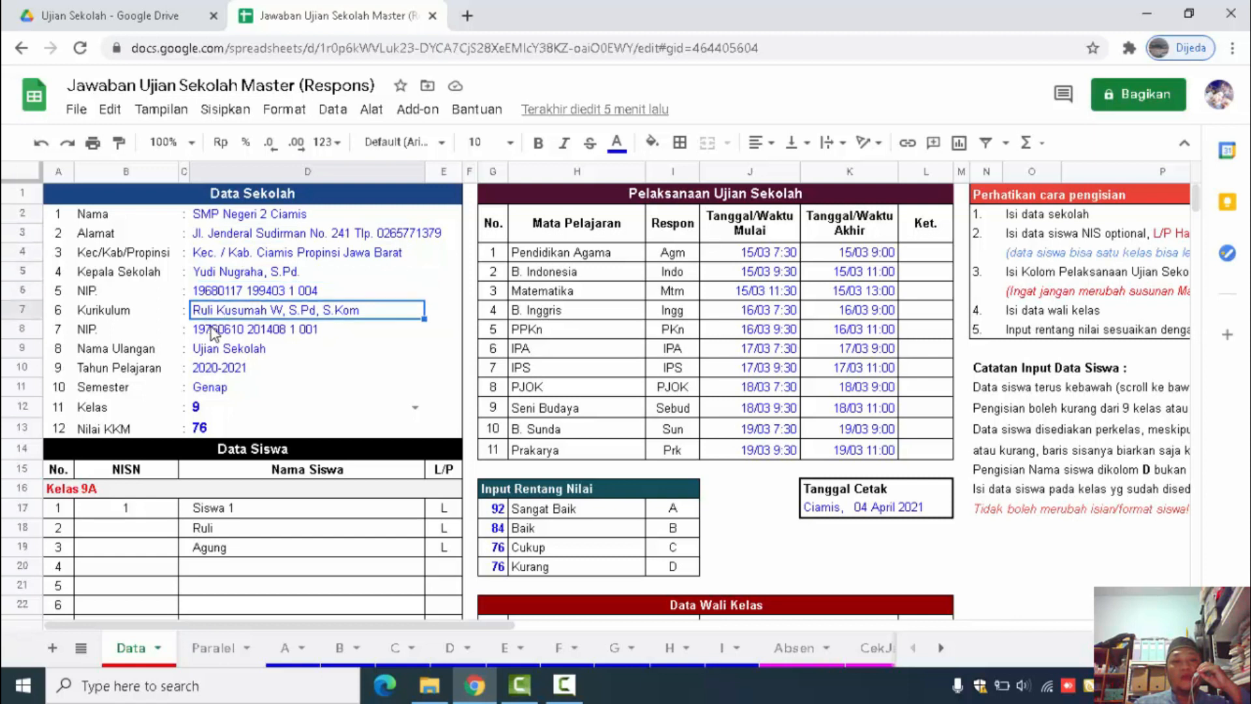
click(212, 327)
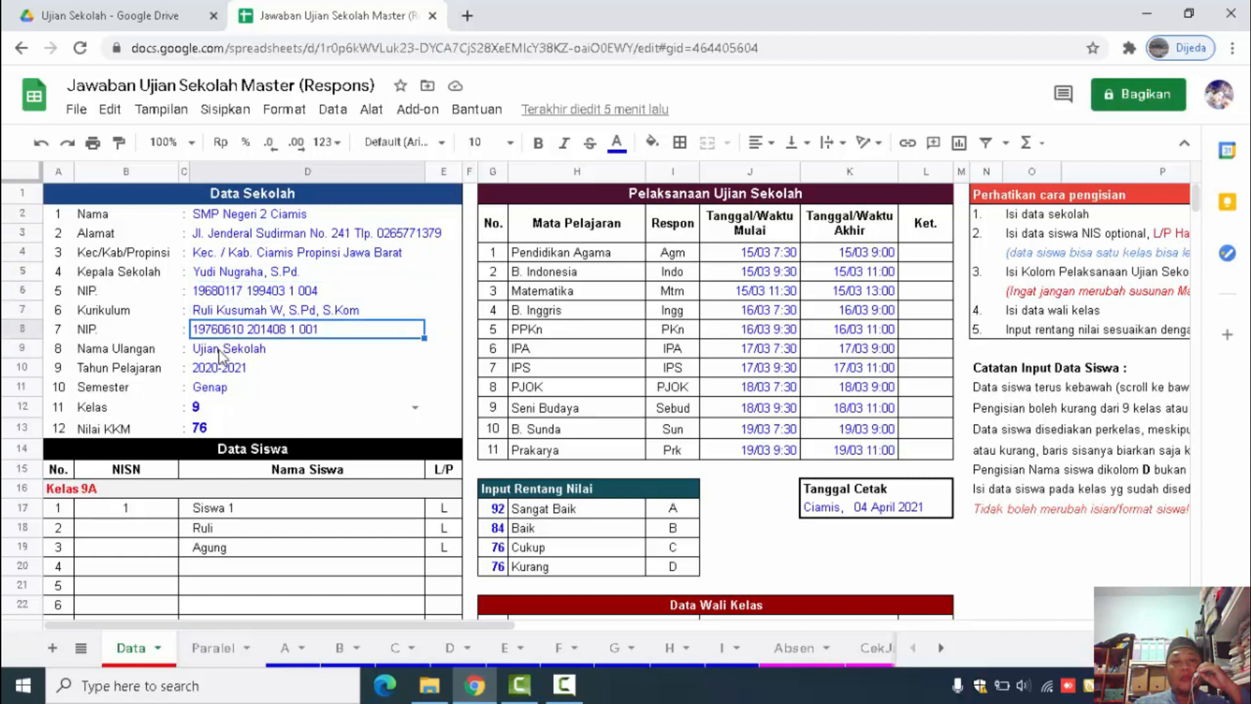
click(220, 355)
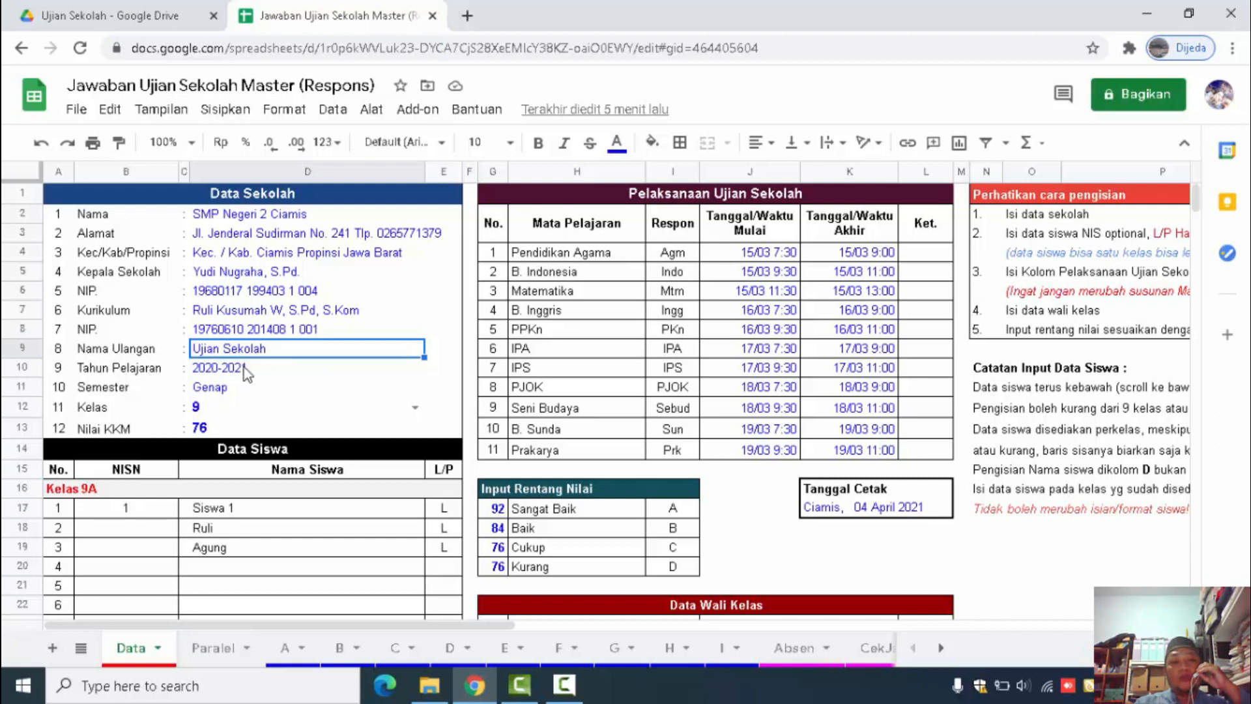
key(Down)
Set Kelas in Data Sekolah to 7 and check the class labels in the student and homeroom teacher tables
click(195, 407)
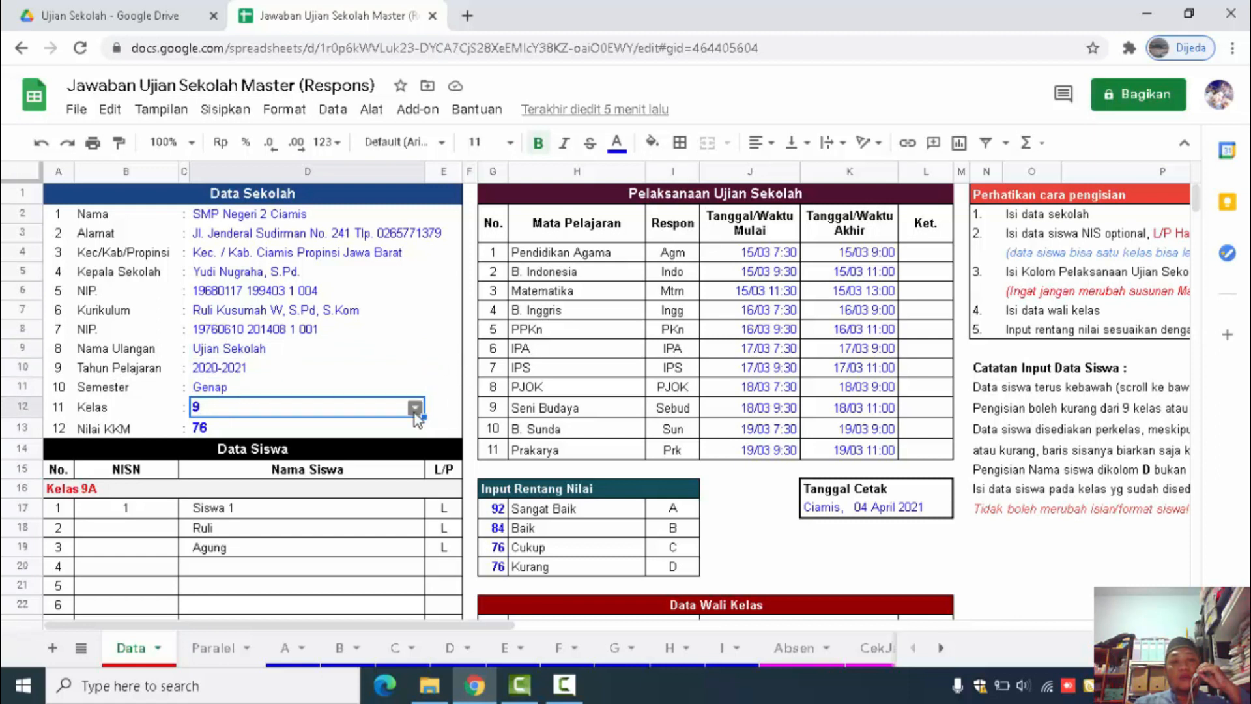
click(415, 408)
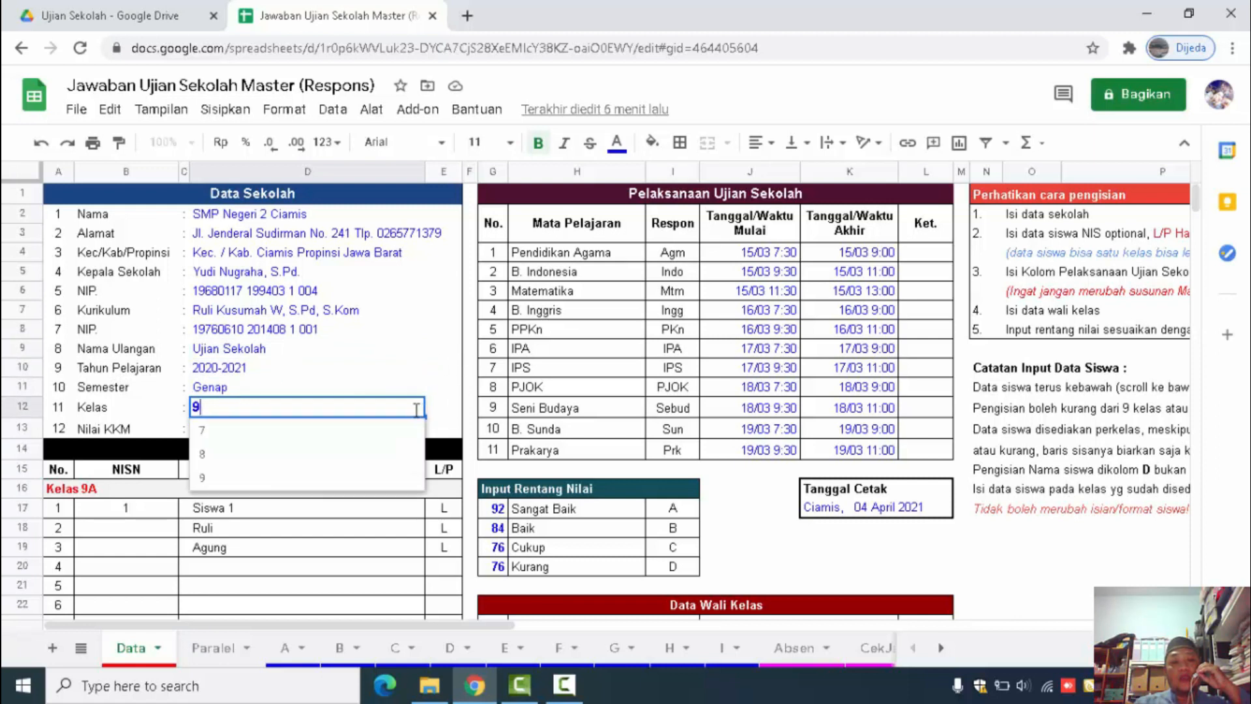
click(380, 442)
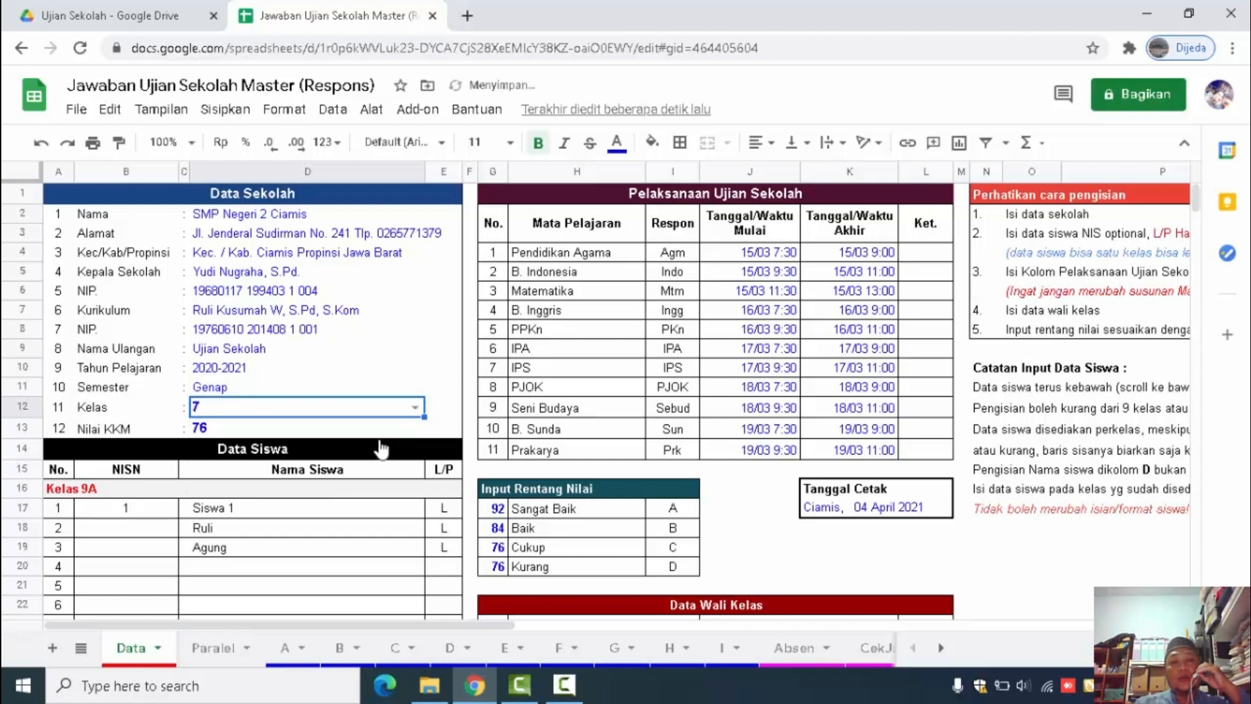
scroll(990, 547, down, 3)
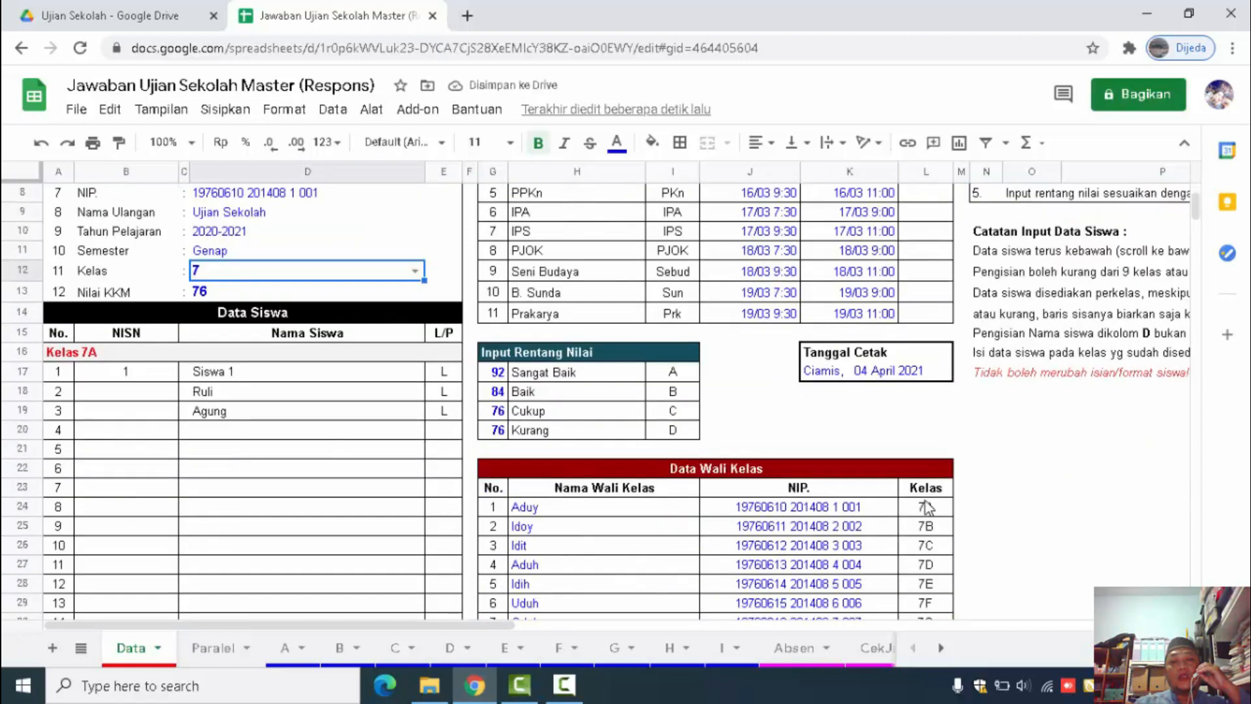
Set Kelas in Data Sekolah to 8 and select the Nilai KKM value
click(415, 271)
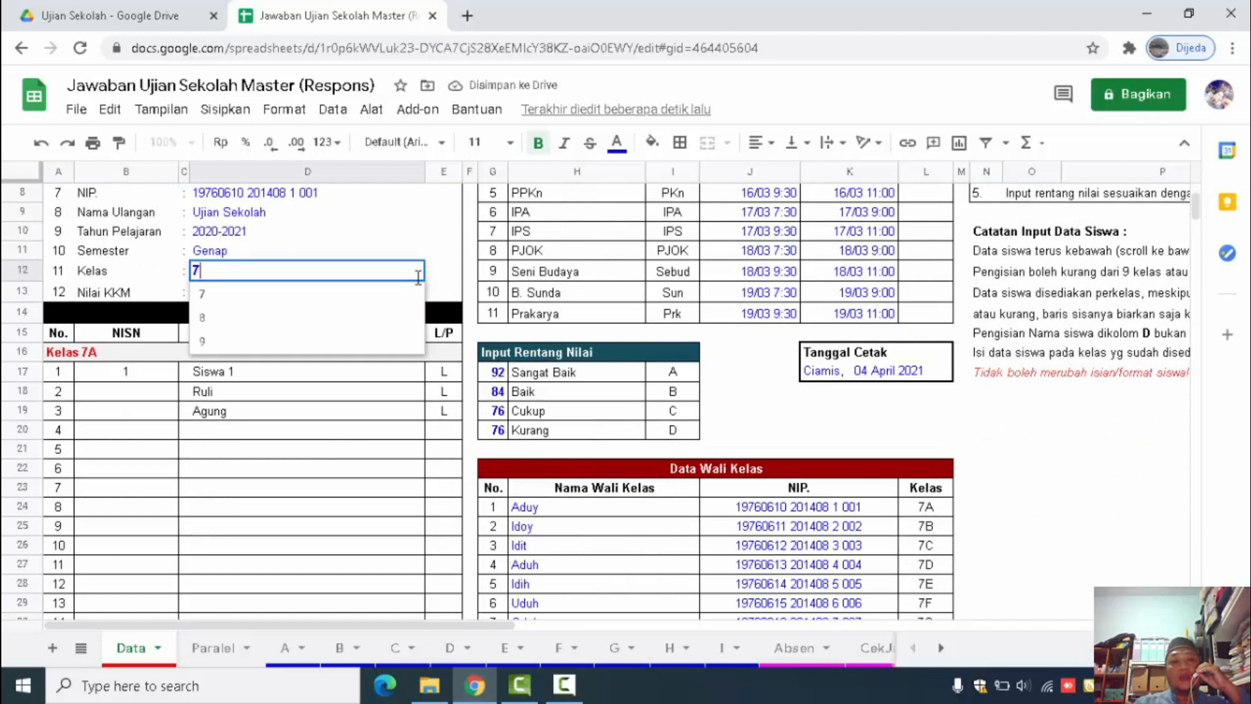
click(375, 326)
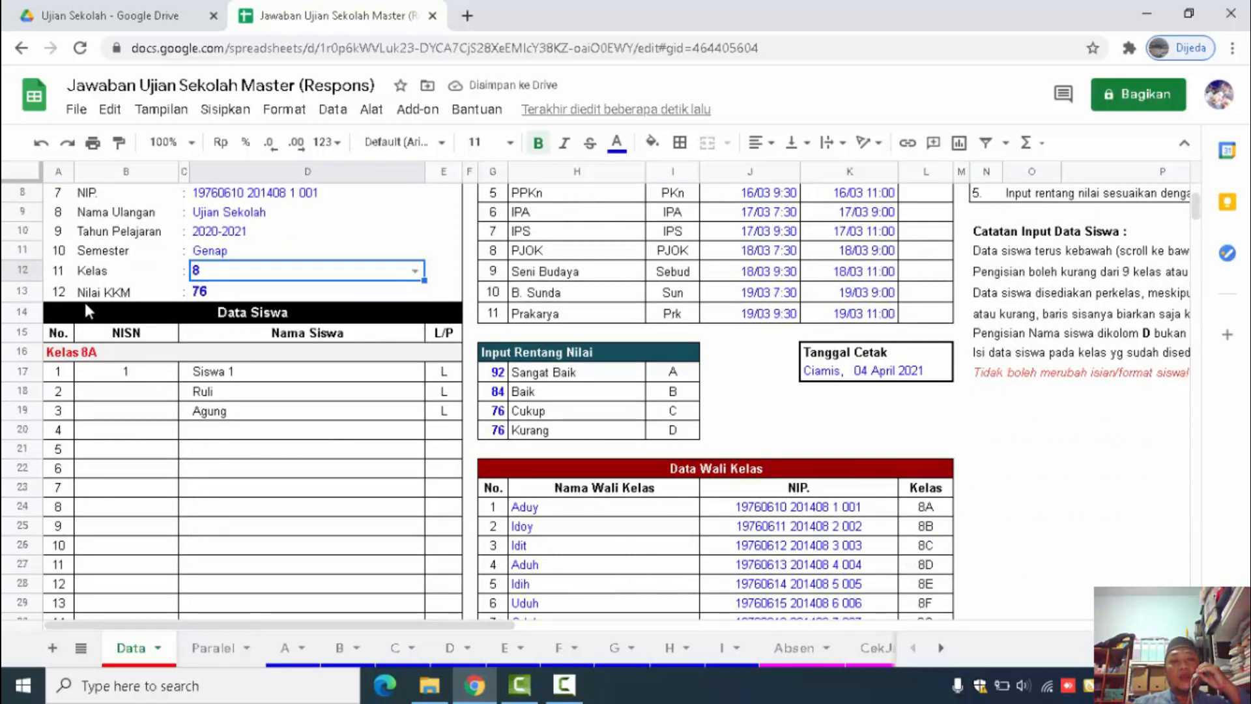
click(266, 292)
scroll(928, 337, up, 3)
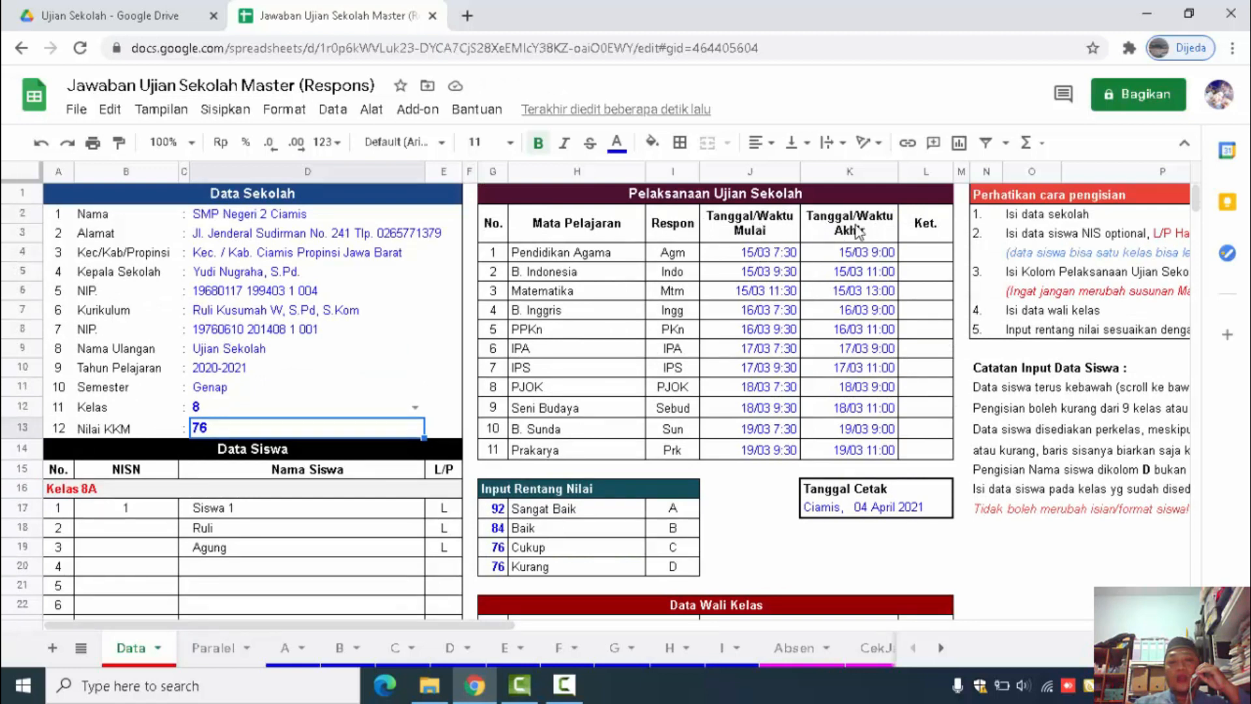
Review the exam start and end times, the Data Sekolah values, the Tanggal Cetak entry and the Data Wali Kelas table
click(792, 256)
drag(824, 264, 847, 453)
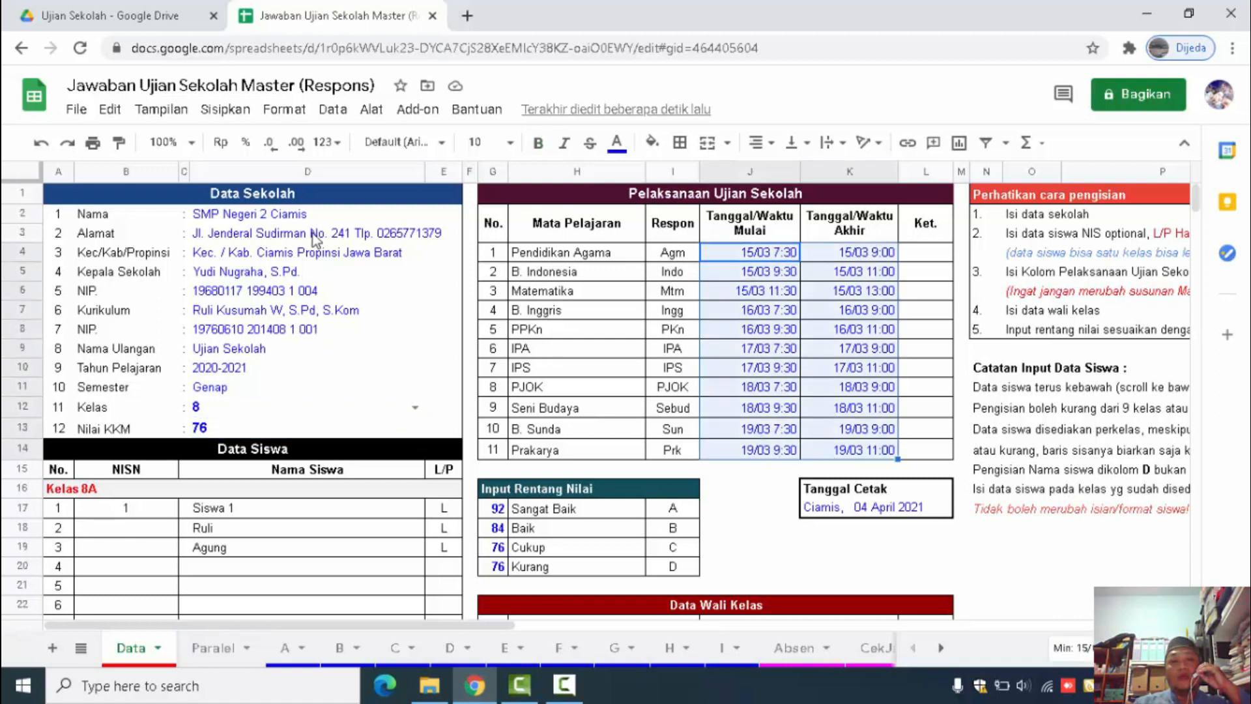
drag(234, 216, 256, 431)
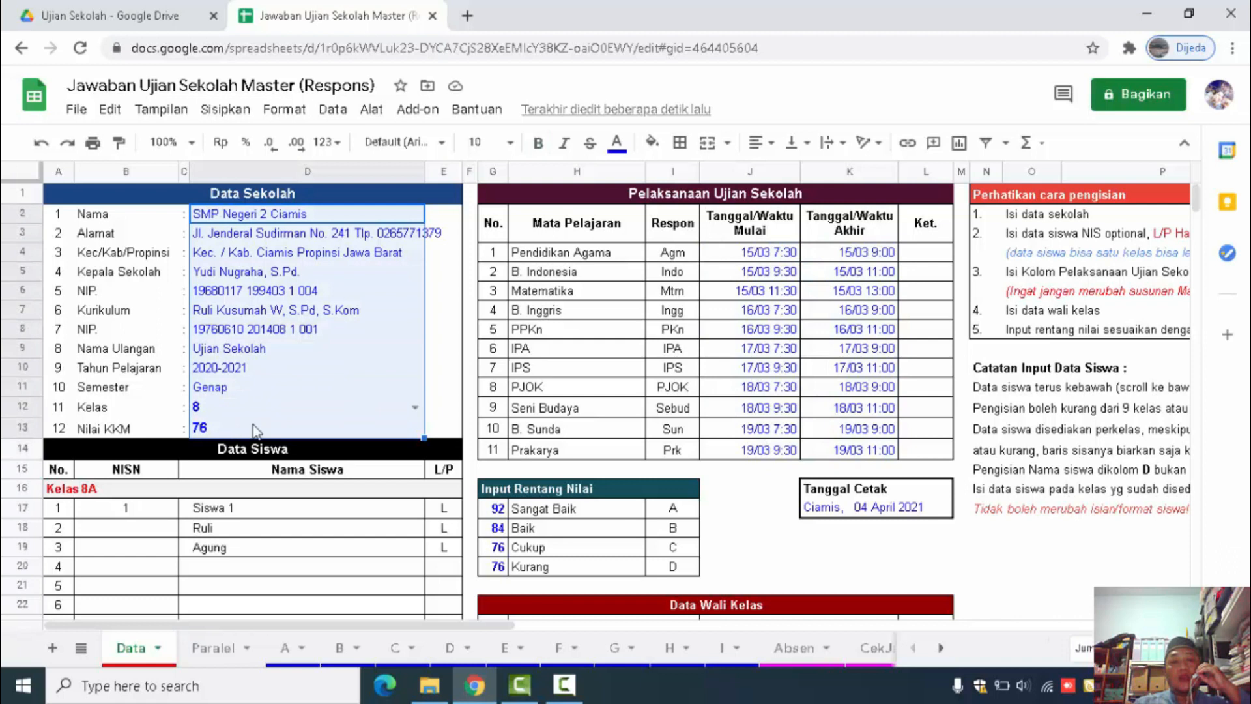
click(738, 494)
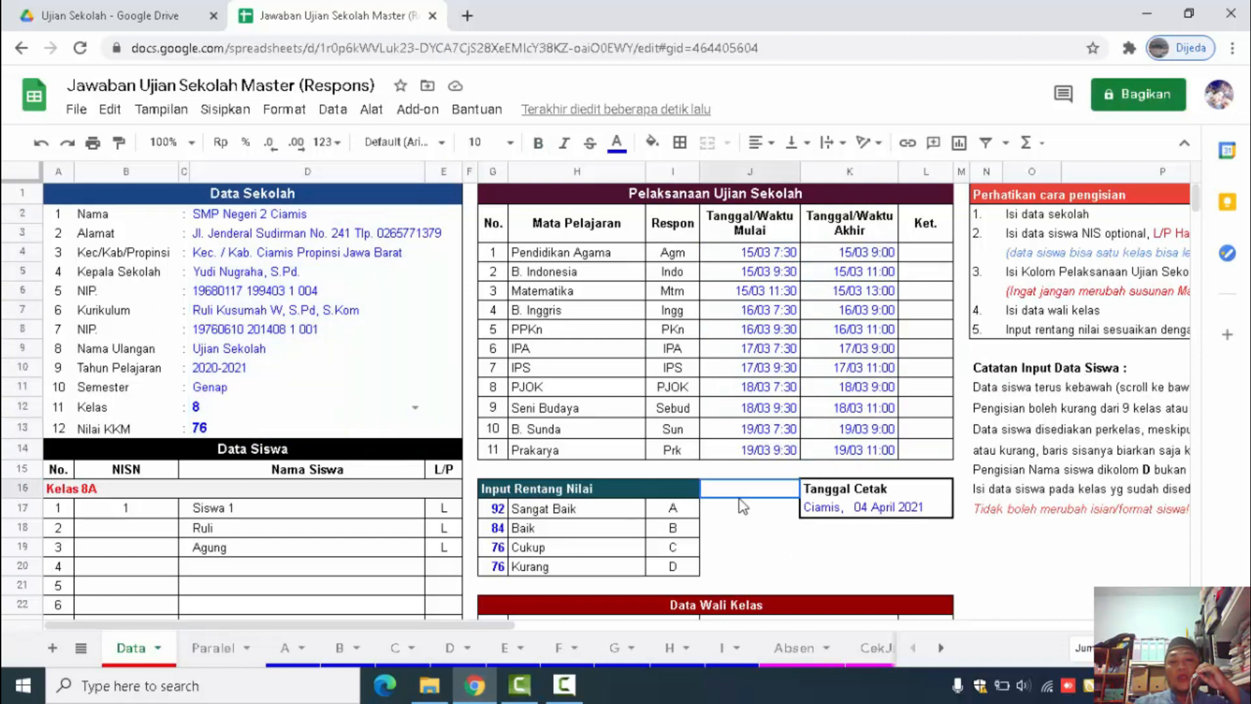
click(852, 536)
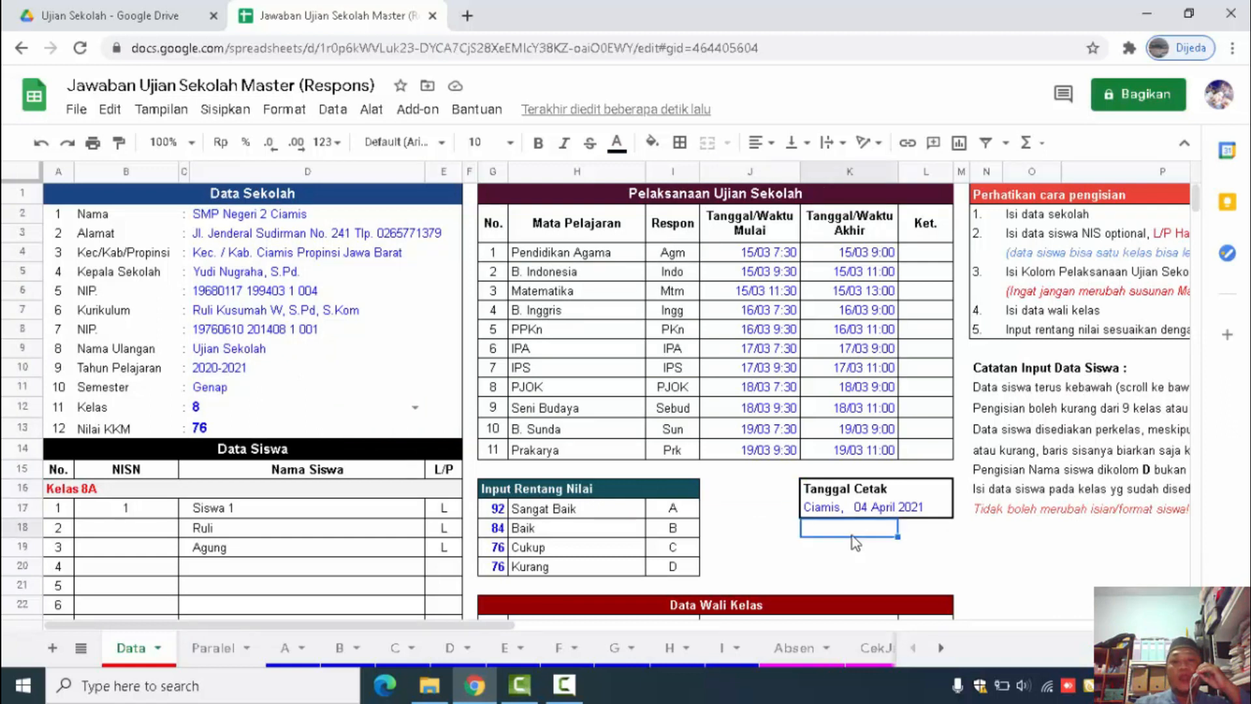
click(865, 507)
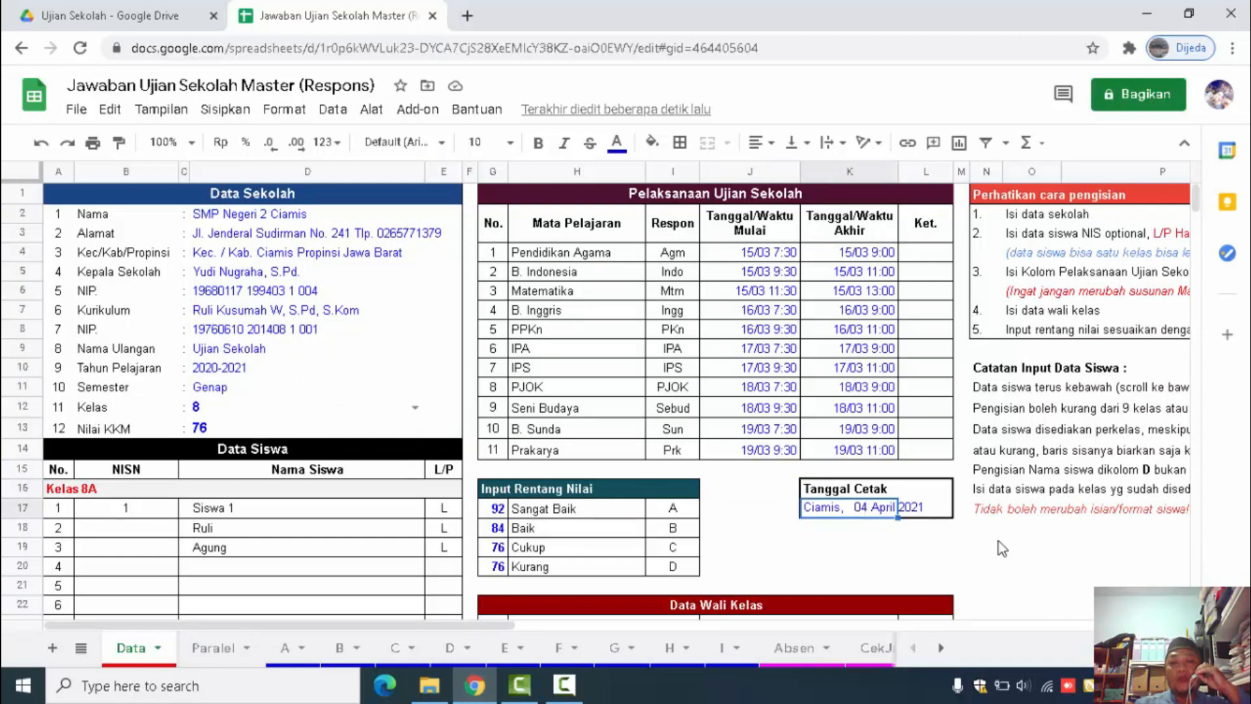
scroll(1002, 548, down, 2)
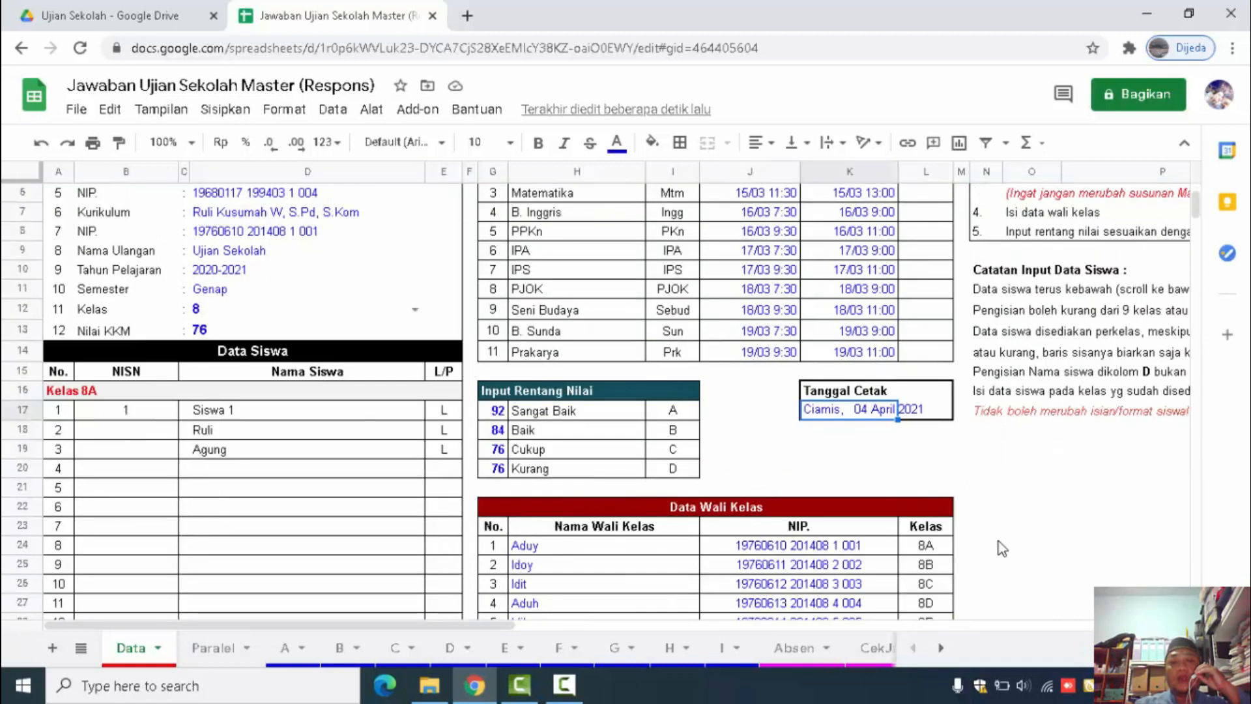
Go through the score thresholds and their rating labels in the Input Rentang Nilai table
drag(499, 411, 496, 473)
click(558, 412)
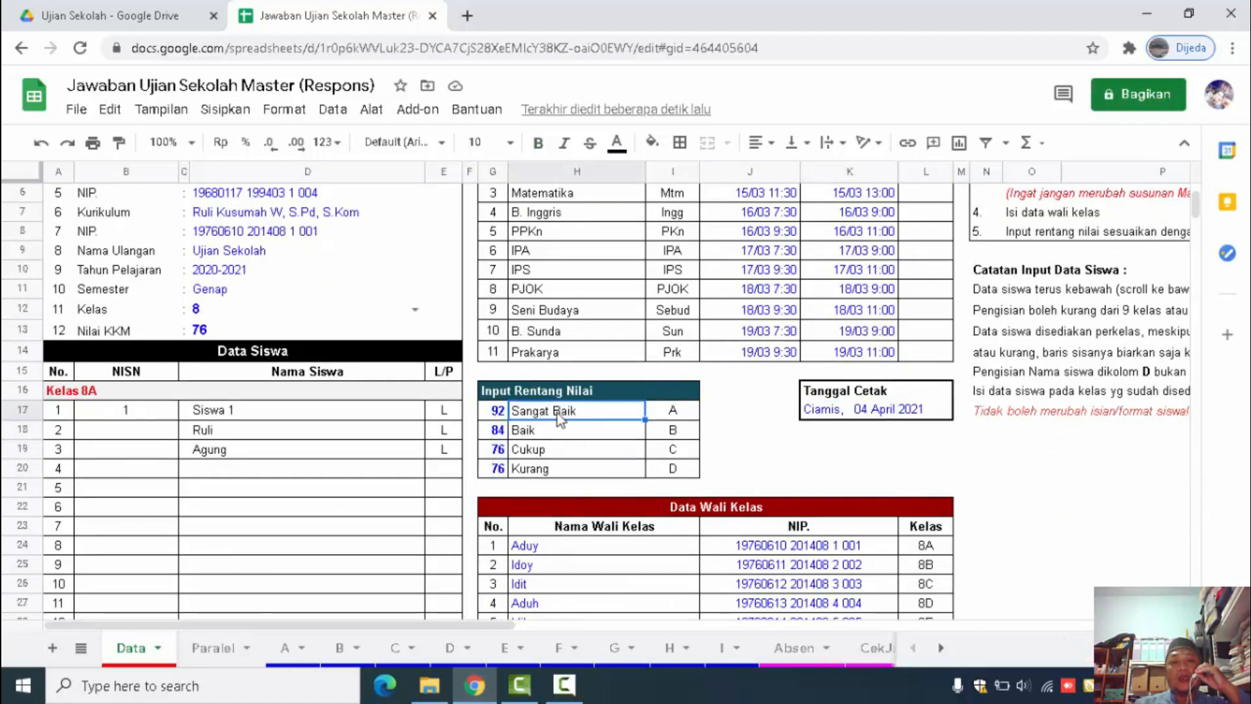
drag(499, 411, 497, 472)
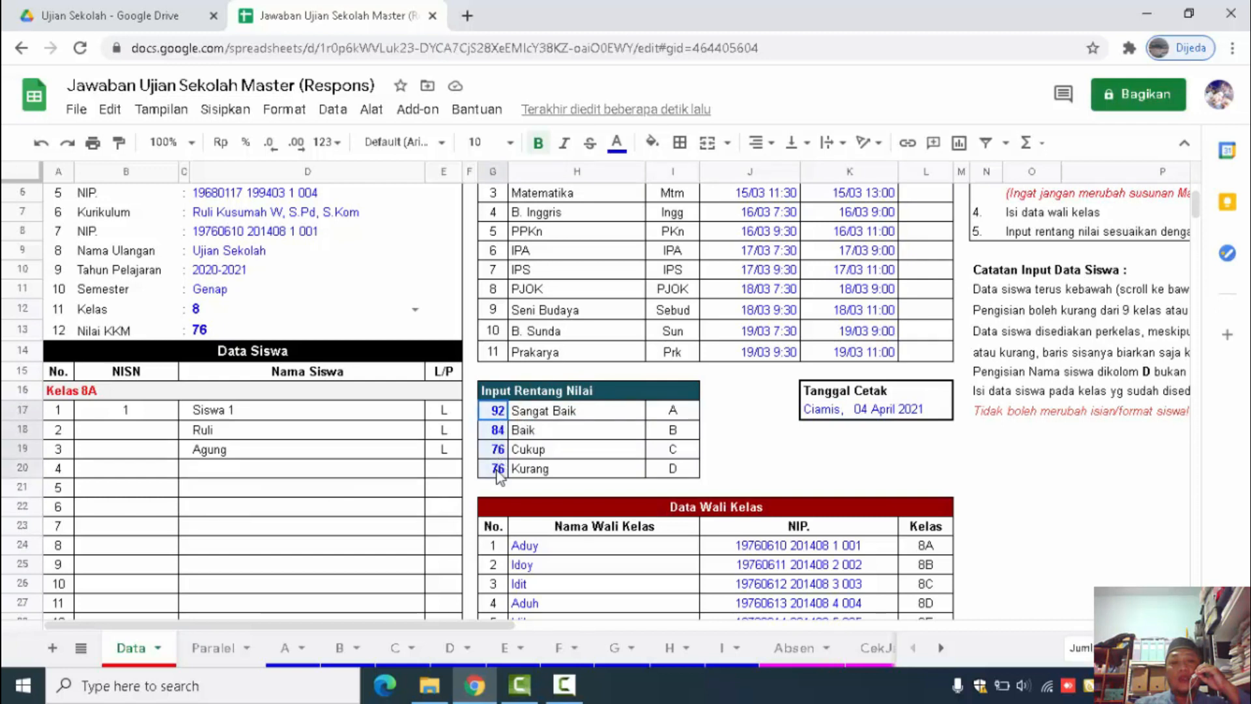
click(771, 476)
Review the homeroom teacher names, NIP numbers and class labels in the Data Wali Kelas table
scroll(1134, 461, down, 3)
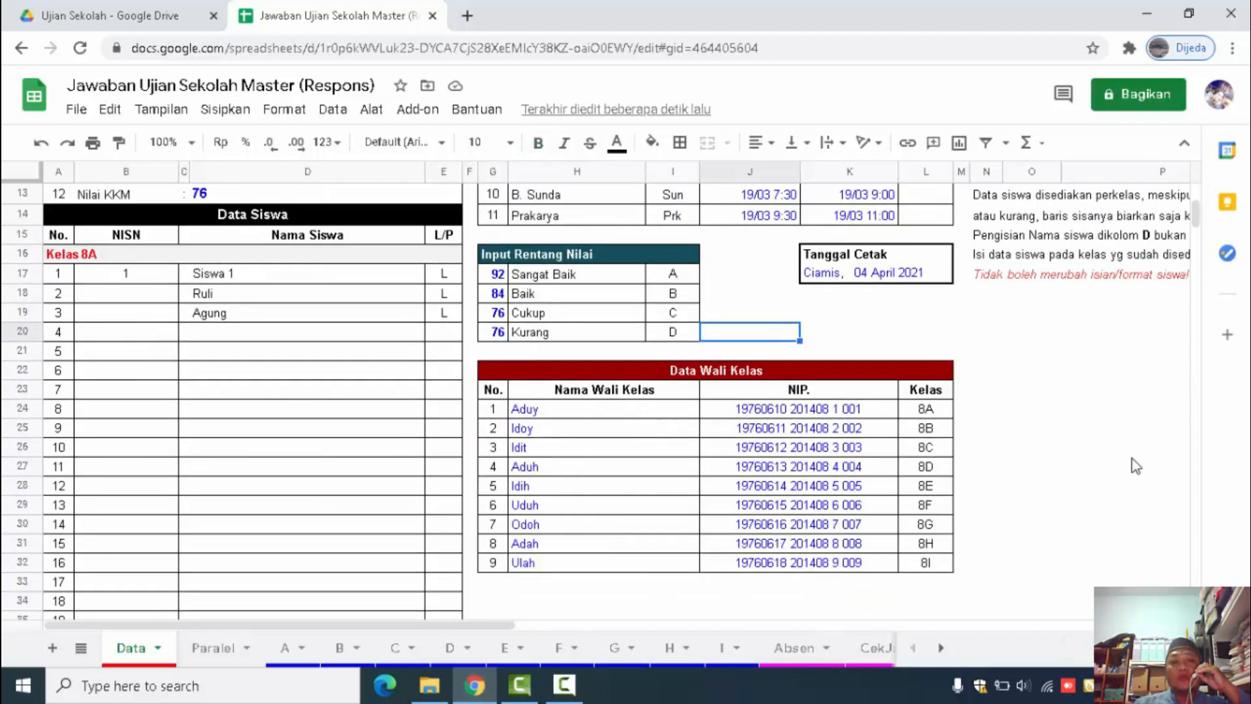
click(548, 412)
key(Down)
click(775, 416)
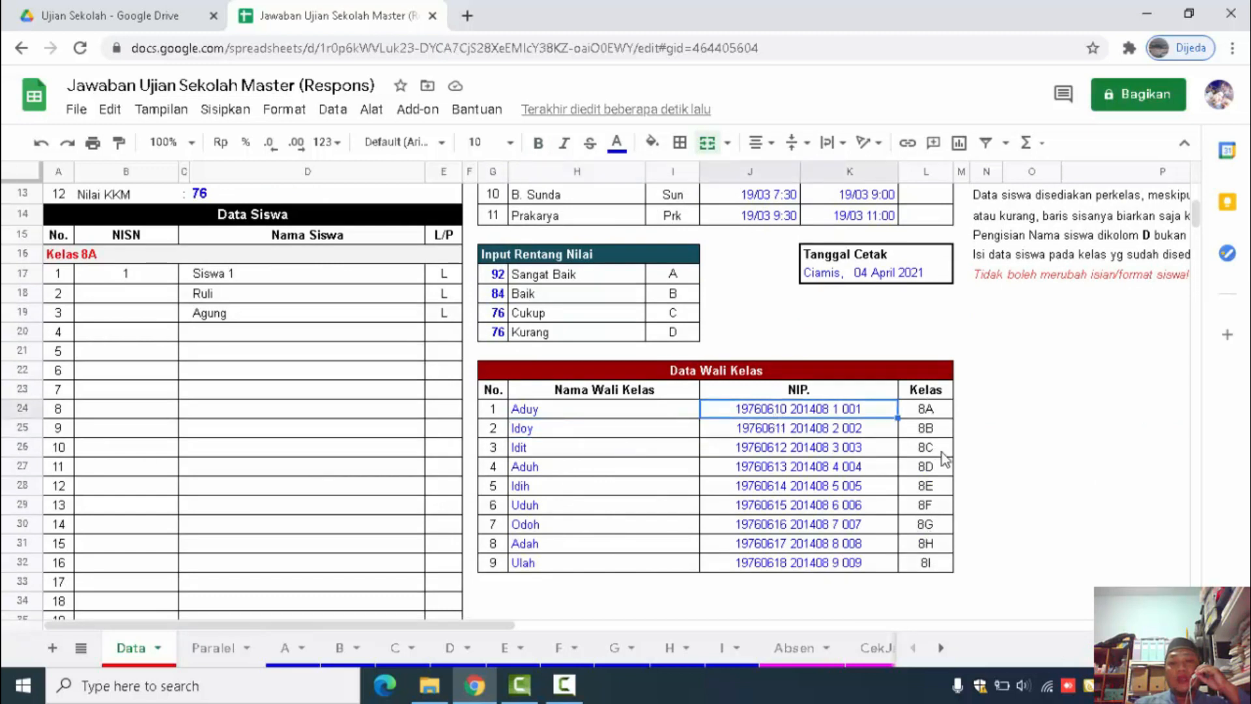
click(1008, 525)
drag(595, 417, 787, 585)
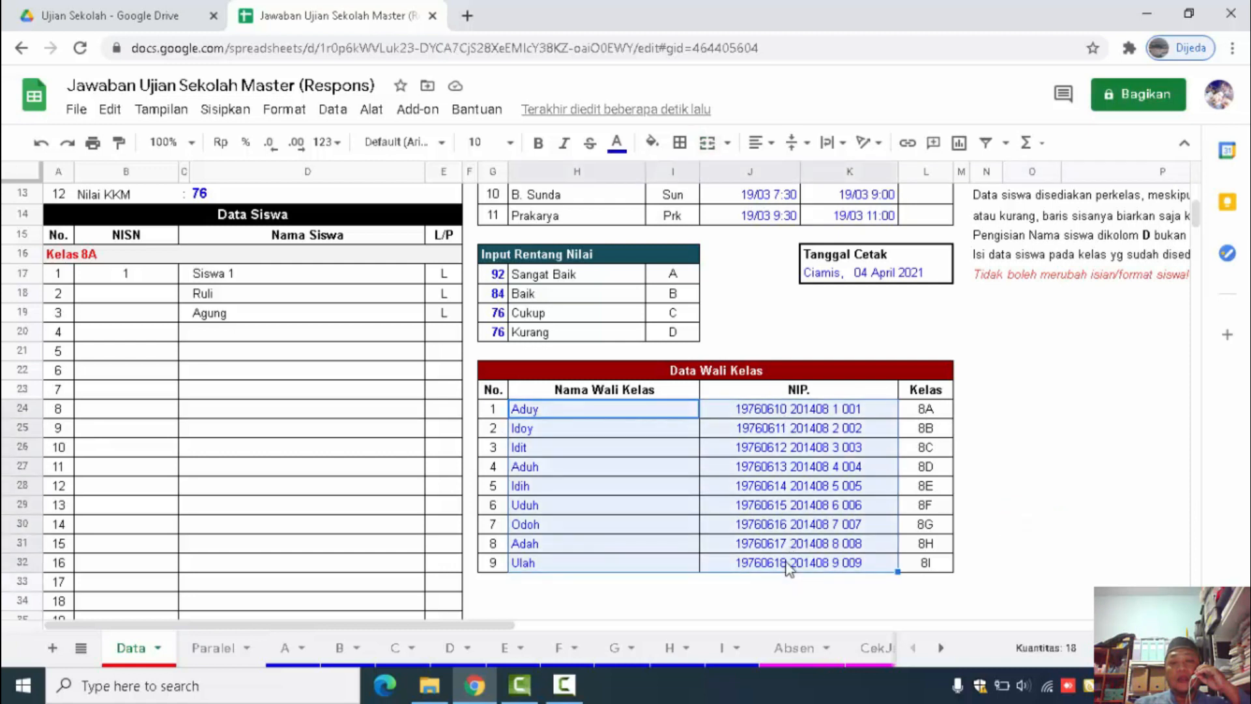
click(1016, 506)
drag(590, 409, 803, 566)
click(1075, 562)
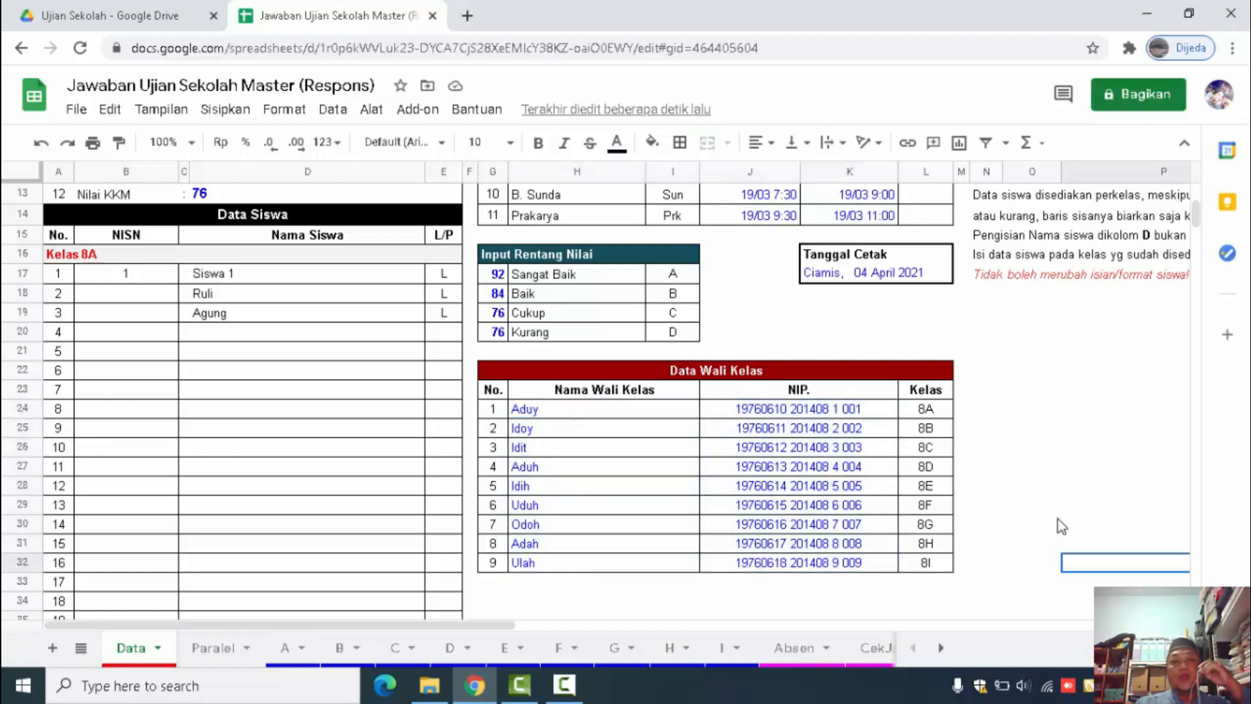
Examine the NISN and Nama Siswa columns of the Data Siswa table, from the Kelas 8A block down to Kelas 8B
scroll(1062, 527, up, 3)
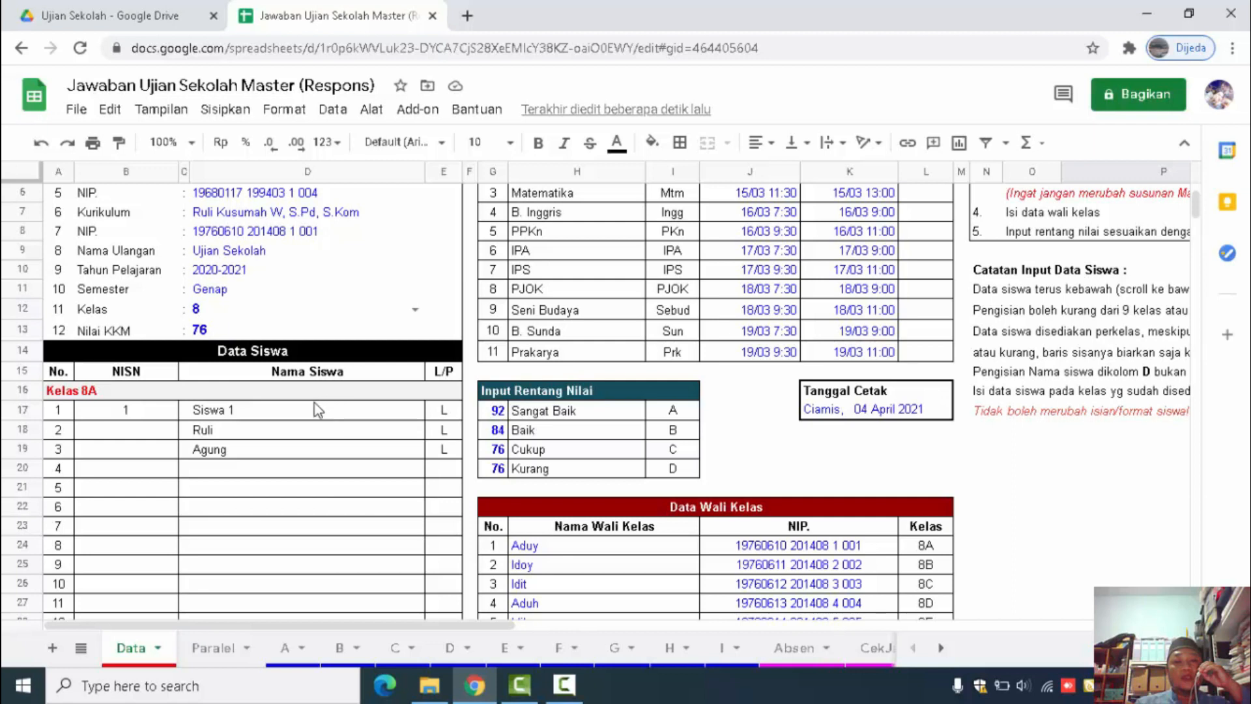
click(171, 414)
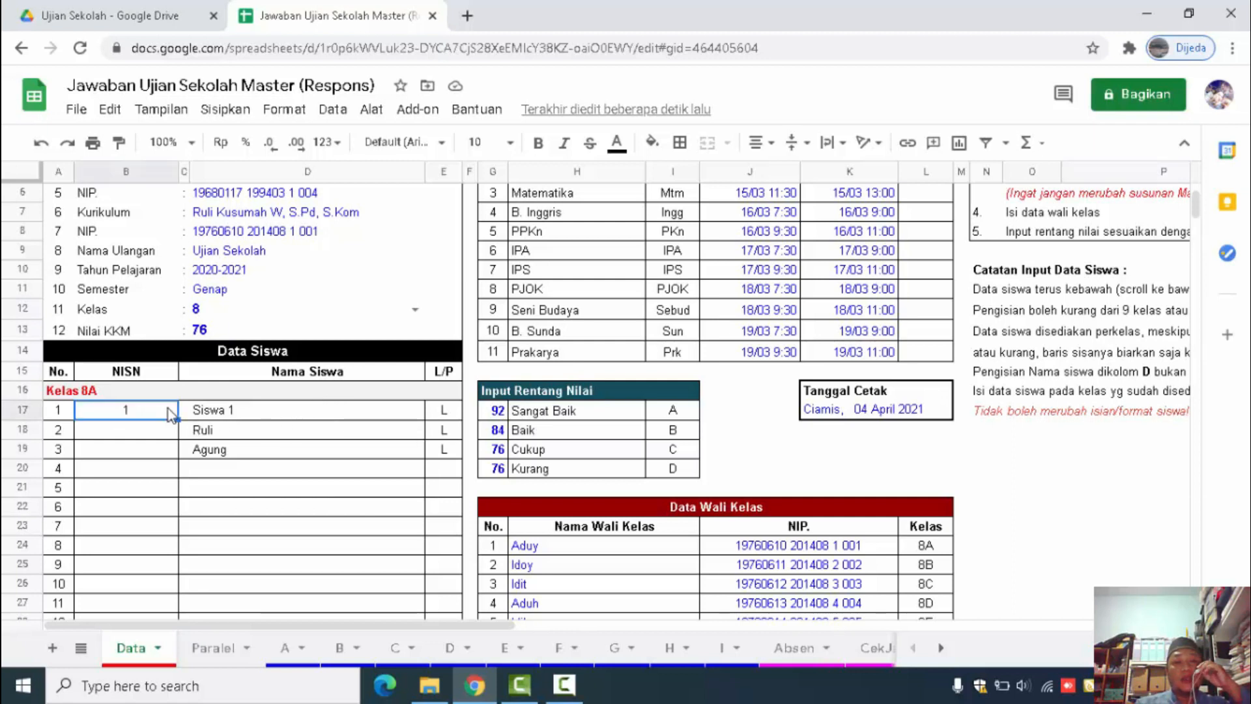
click(306, 414)
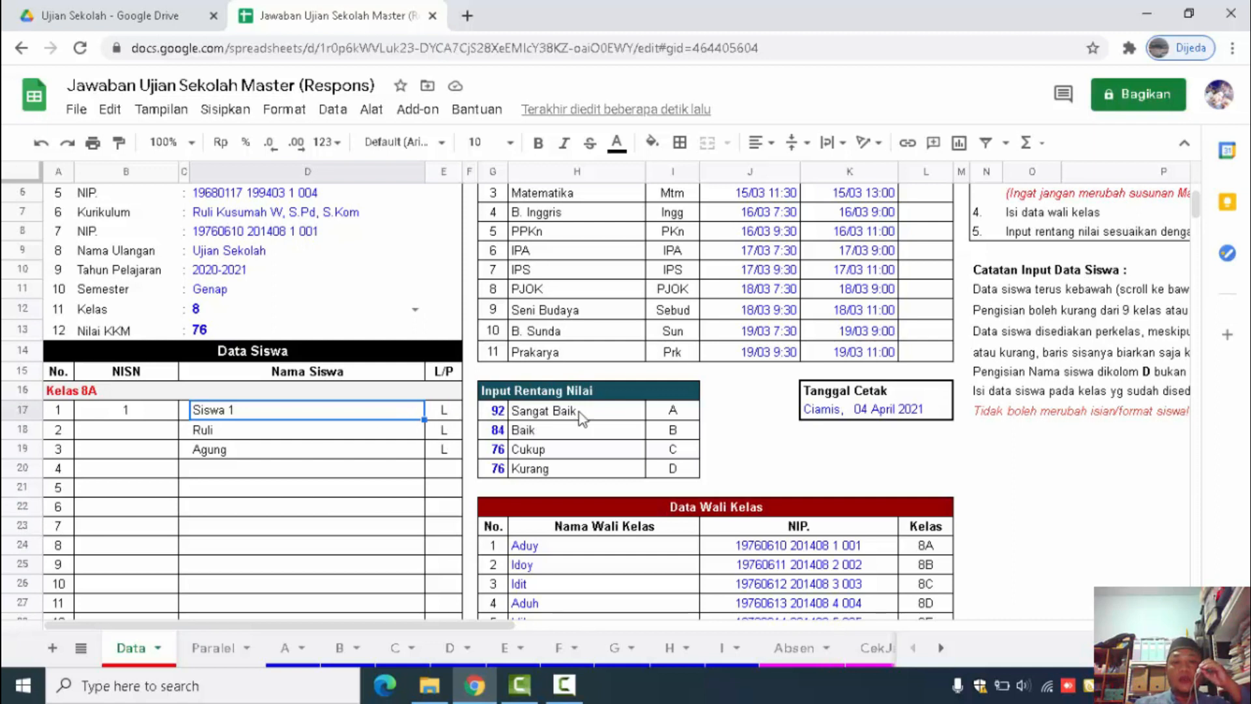
drag(1198, 214, 1196, 255)
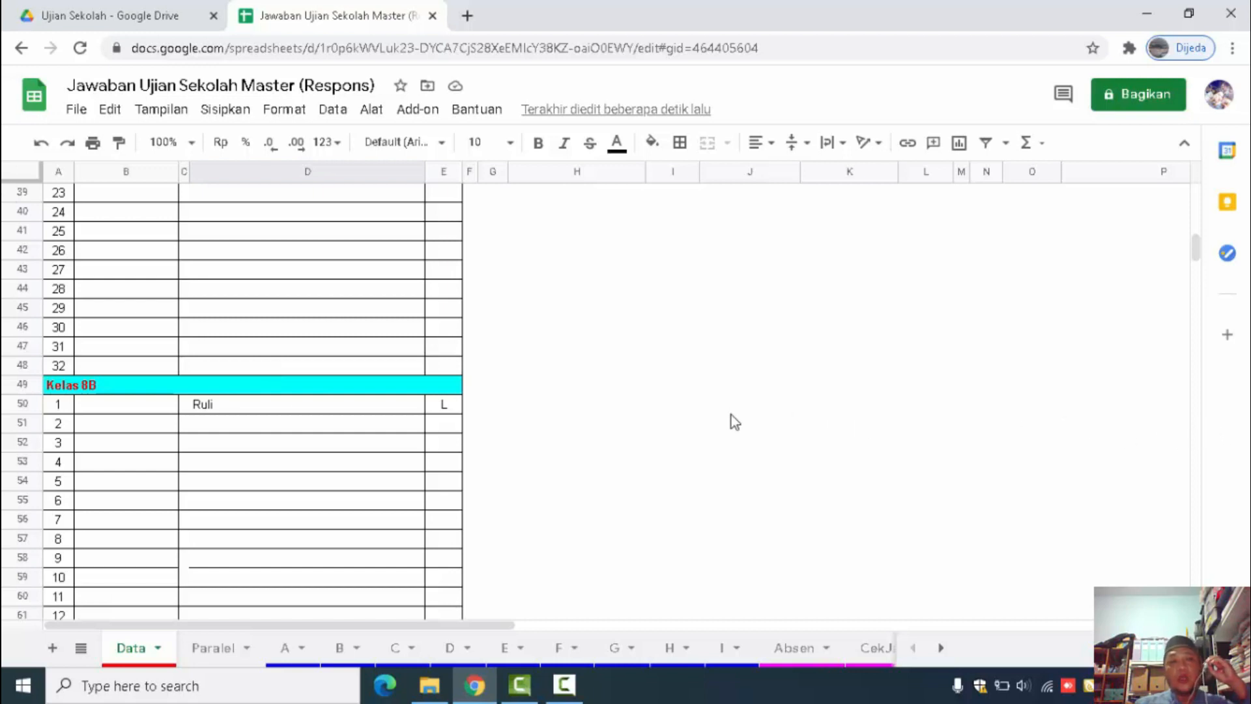
scroll(731, 415, up, 4)
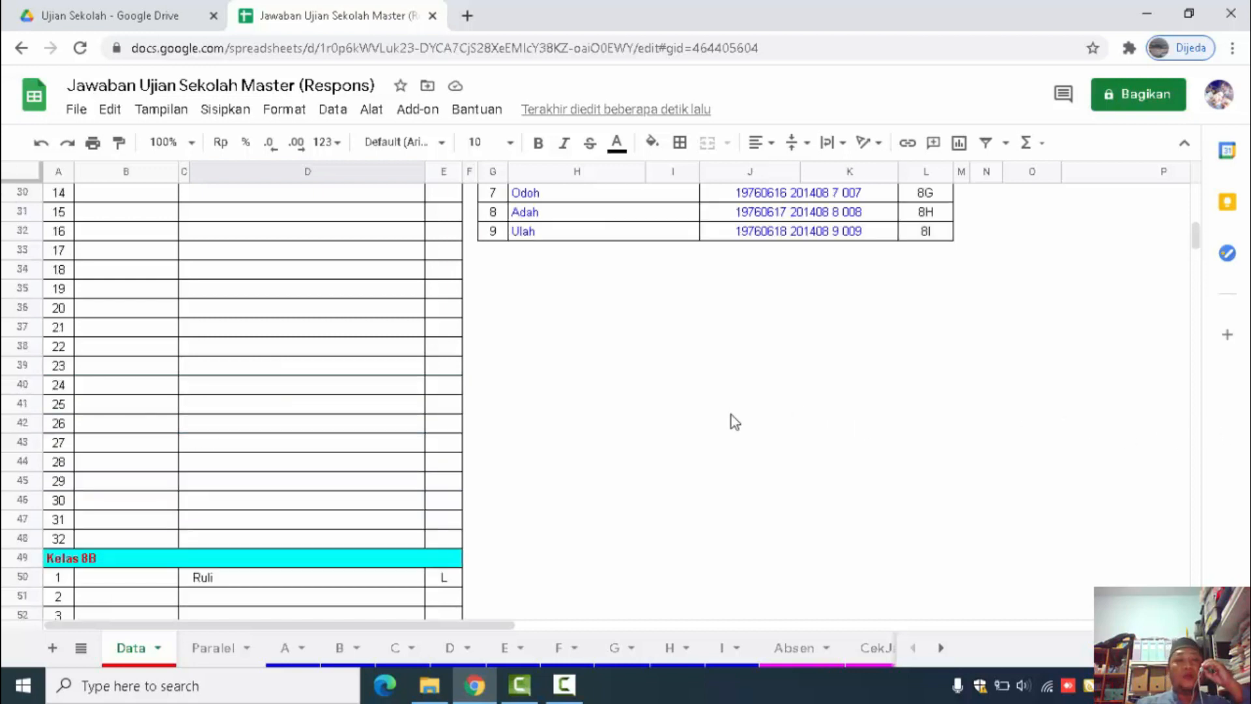
scroll(731, 415, down, 1)
mouse_move(1198, 238)
mouse_down()
mouse_move(1201, 206)
mouse_move(1185, 274)
mouse_move(1182, 204)
mouse_move(1184, 218)
mouse_up()
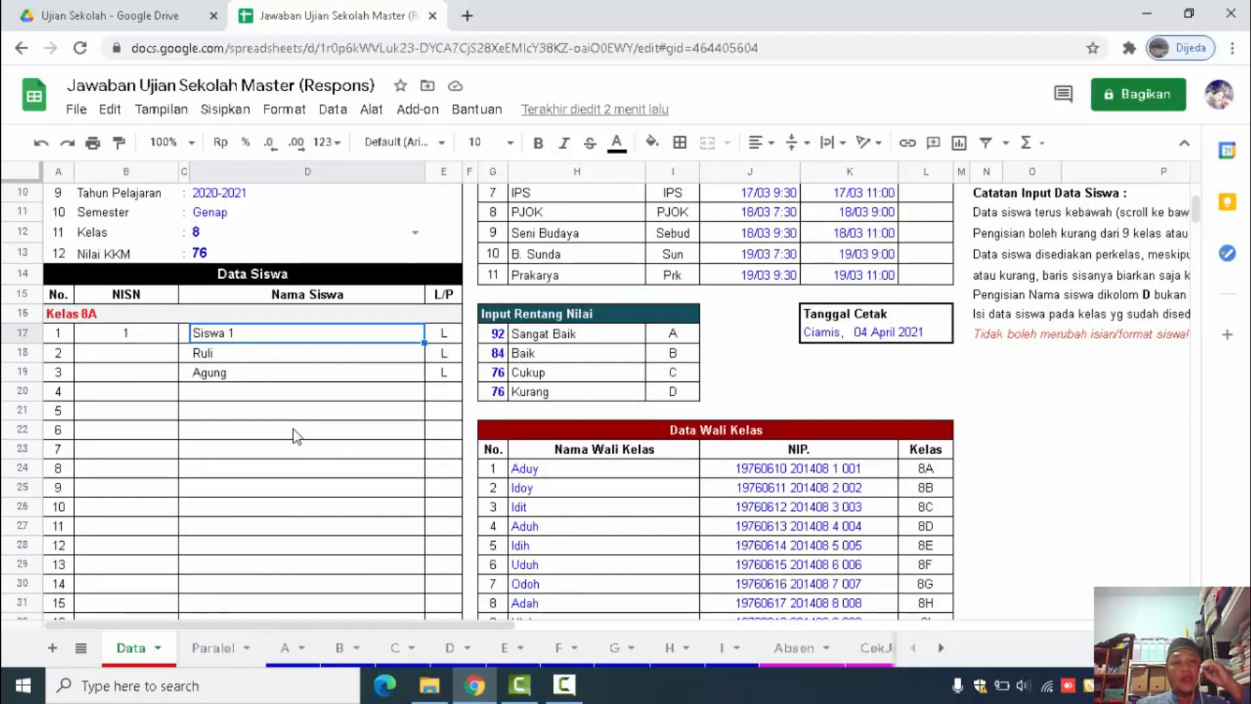
Set Kelas in Data Sekolah to 9, check the class labels on the Paralel sheet and return to the Data sheet
drag(1199, 217, 1202, 199)
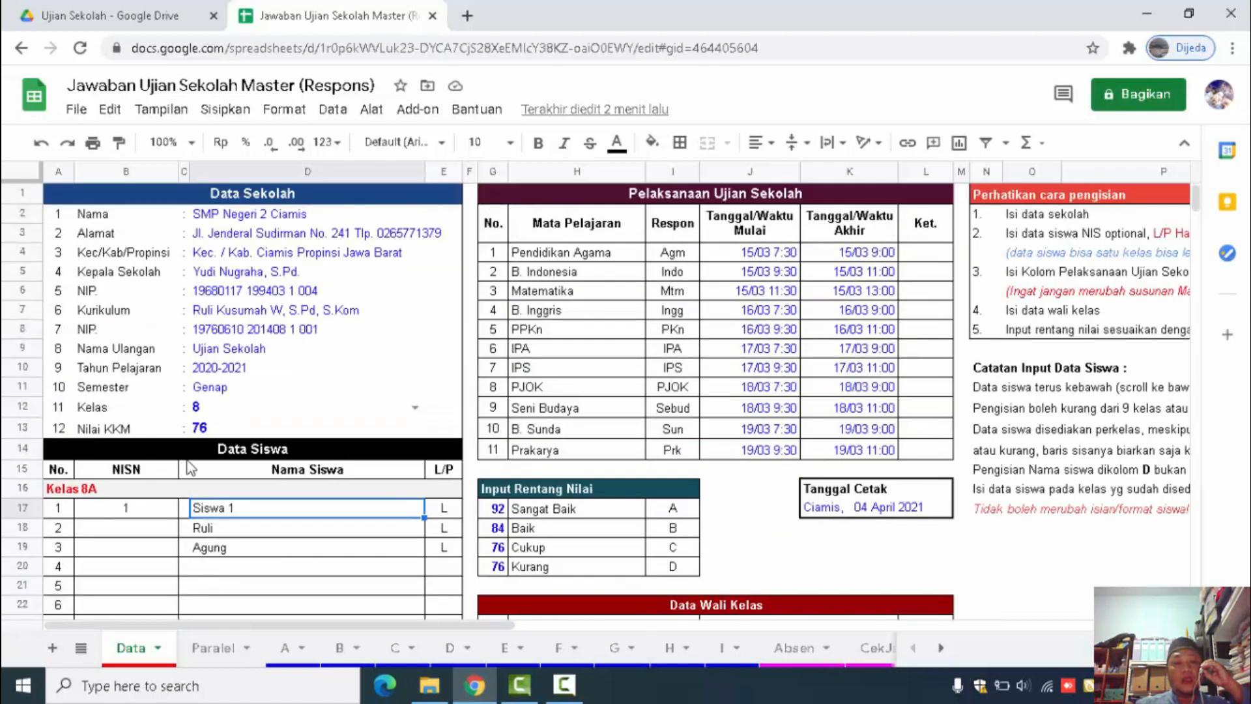
click(416, 408)
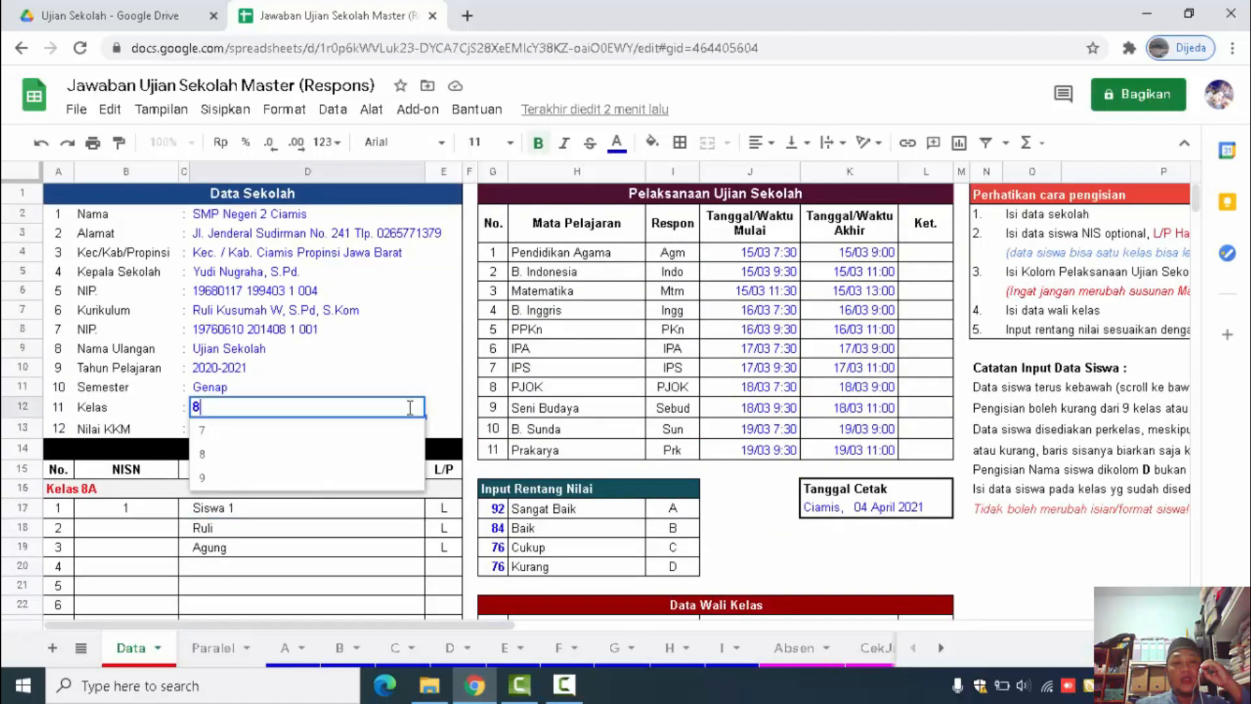
click(340, 479)
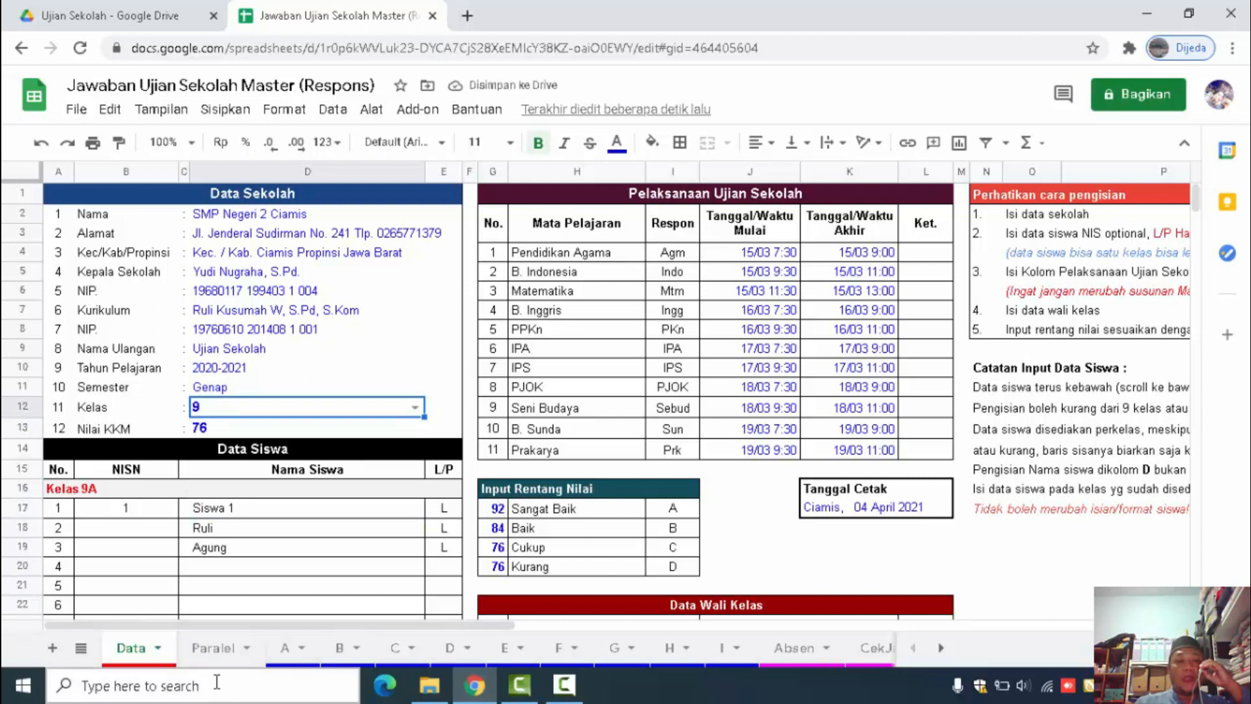
click(212, 648)
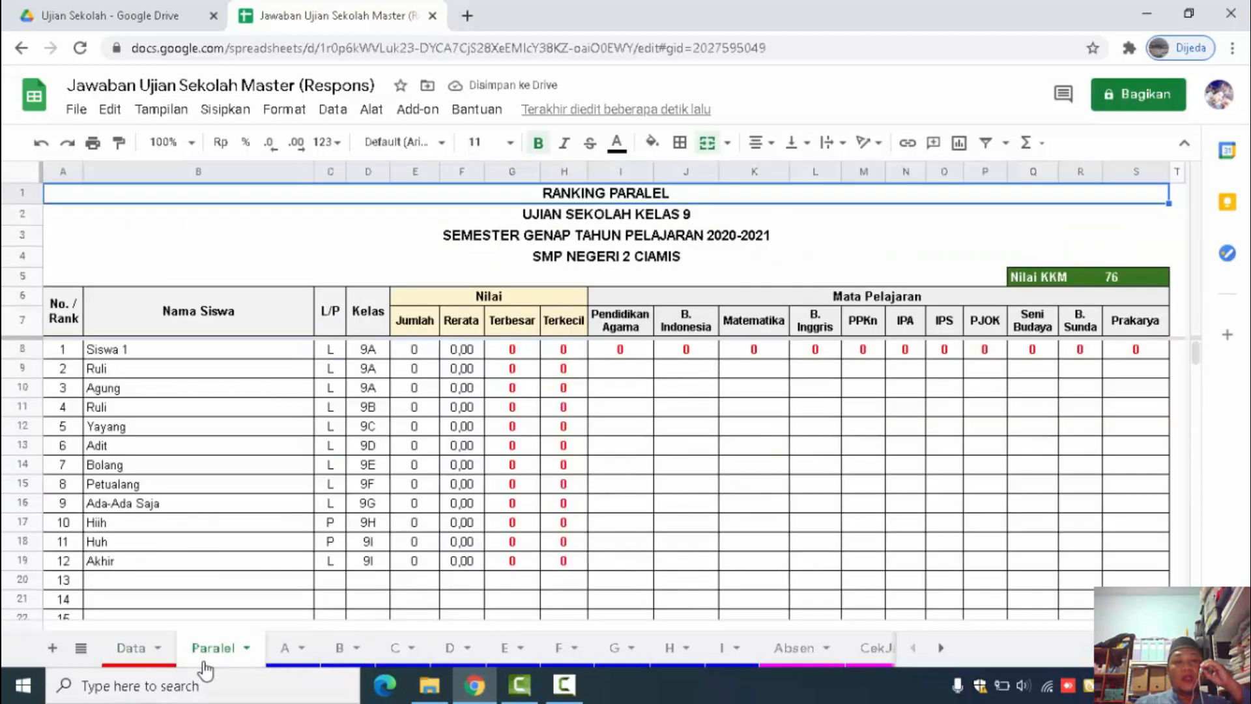
click(134, 652)
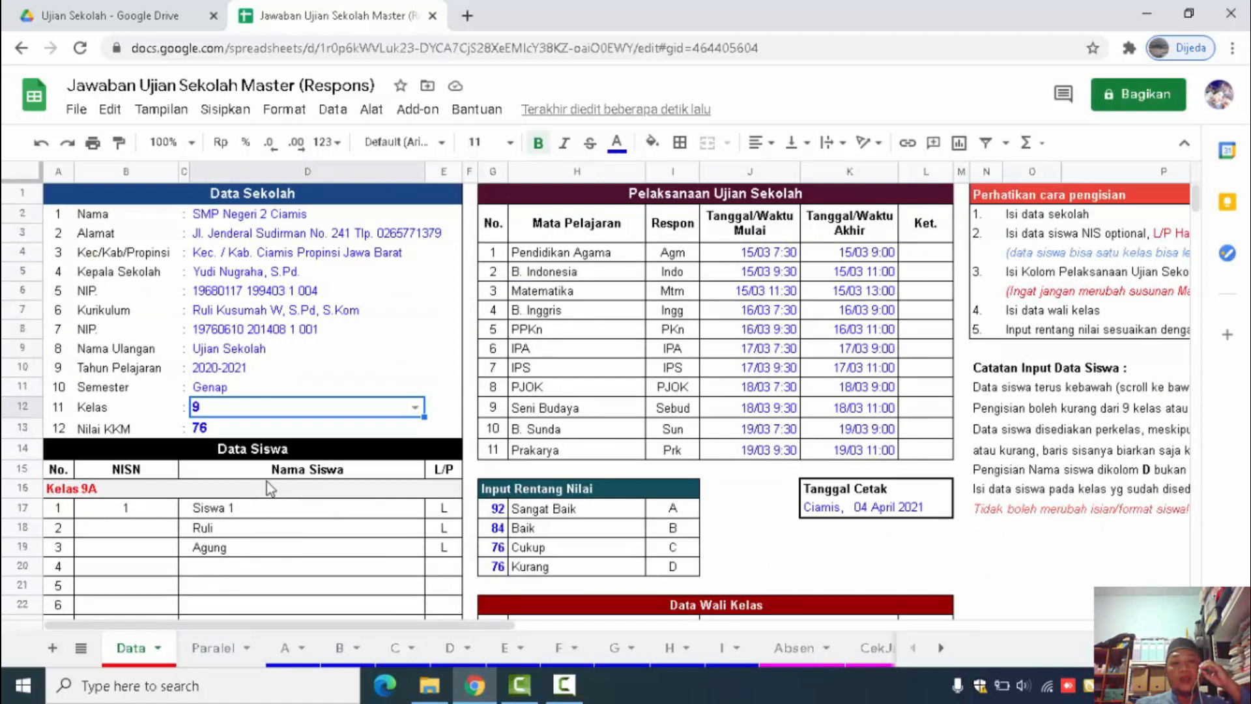
Switch to Google Drive and open the Kelas 9 folder inside the shared folder SOAL PTS Genap 2020-2021
click(126, 14)
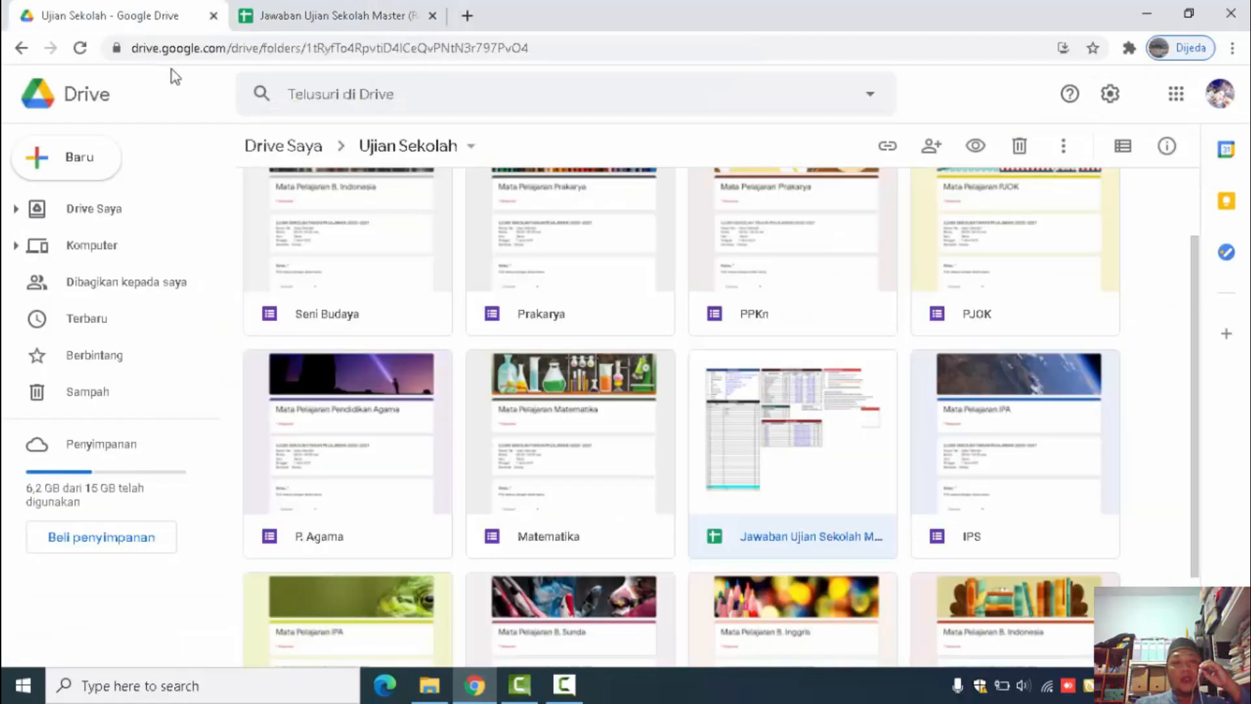
click(135, 290)
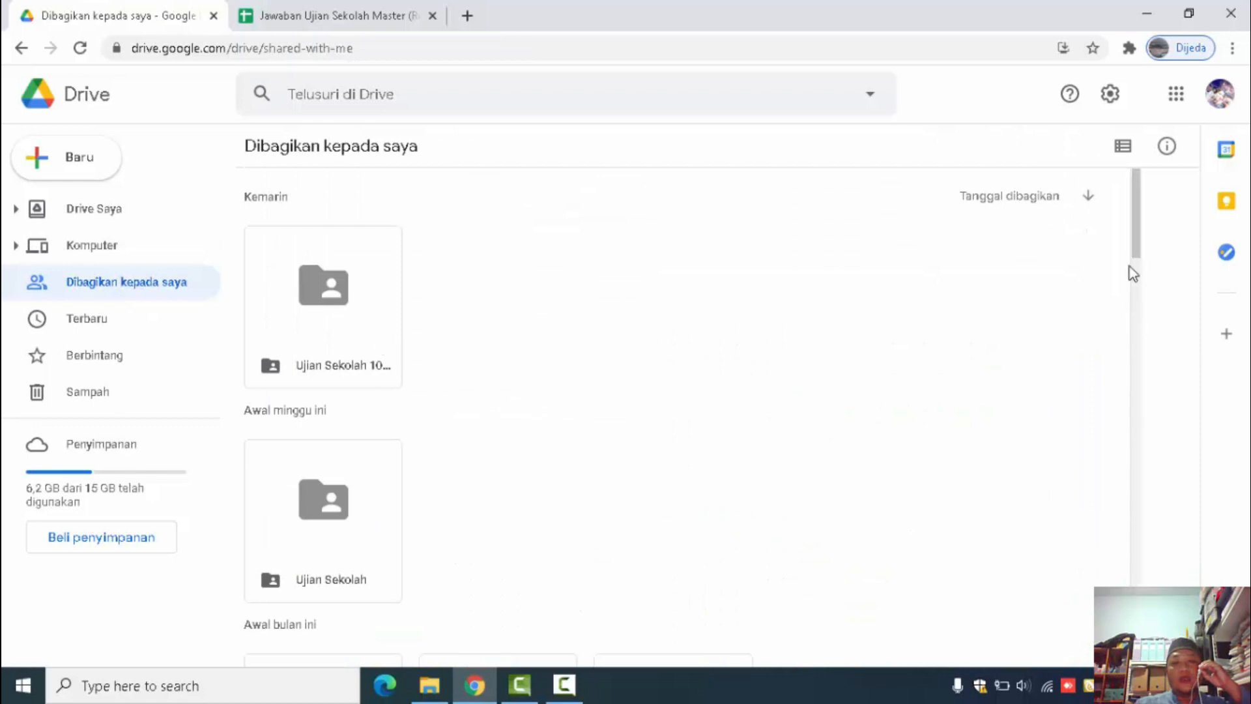
drag(1143, 228, 1139, 339)
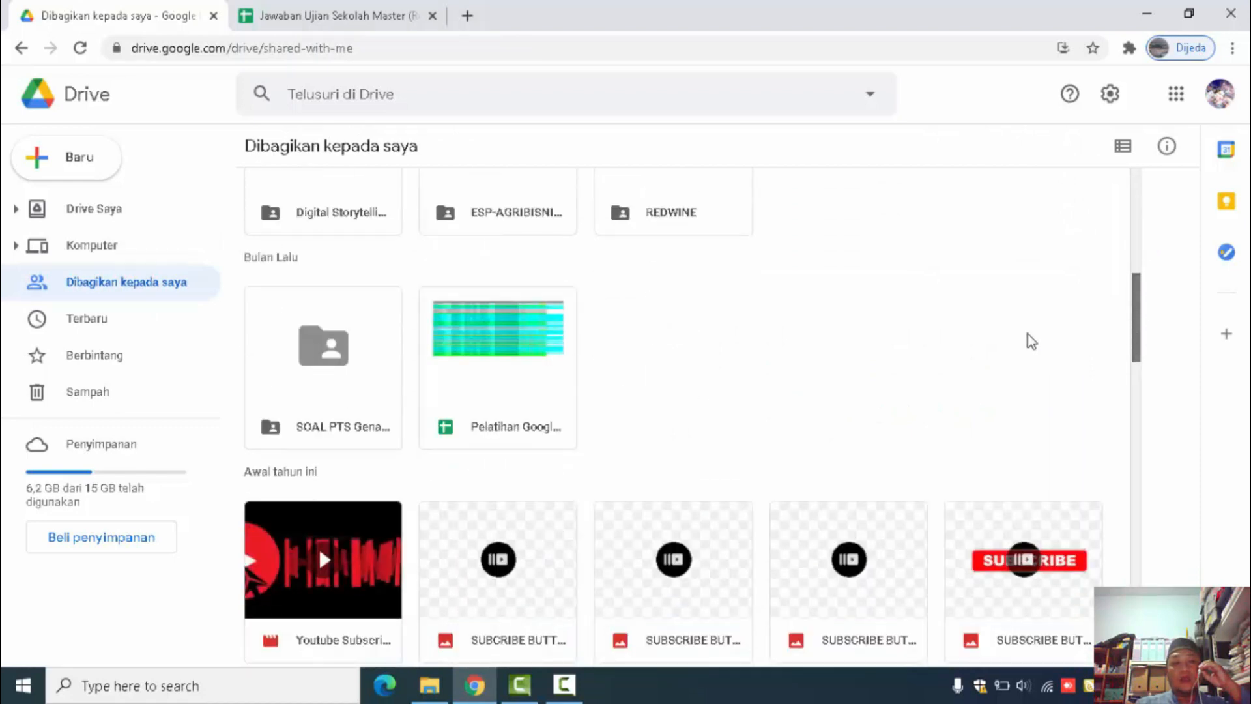
double_click(322, 374)
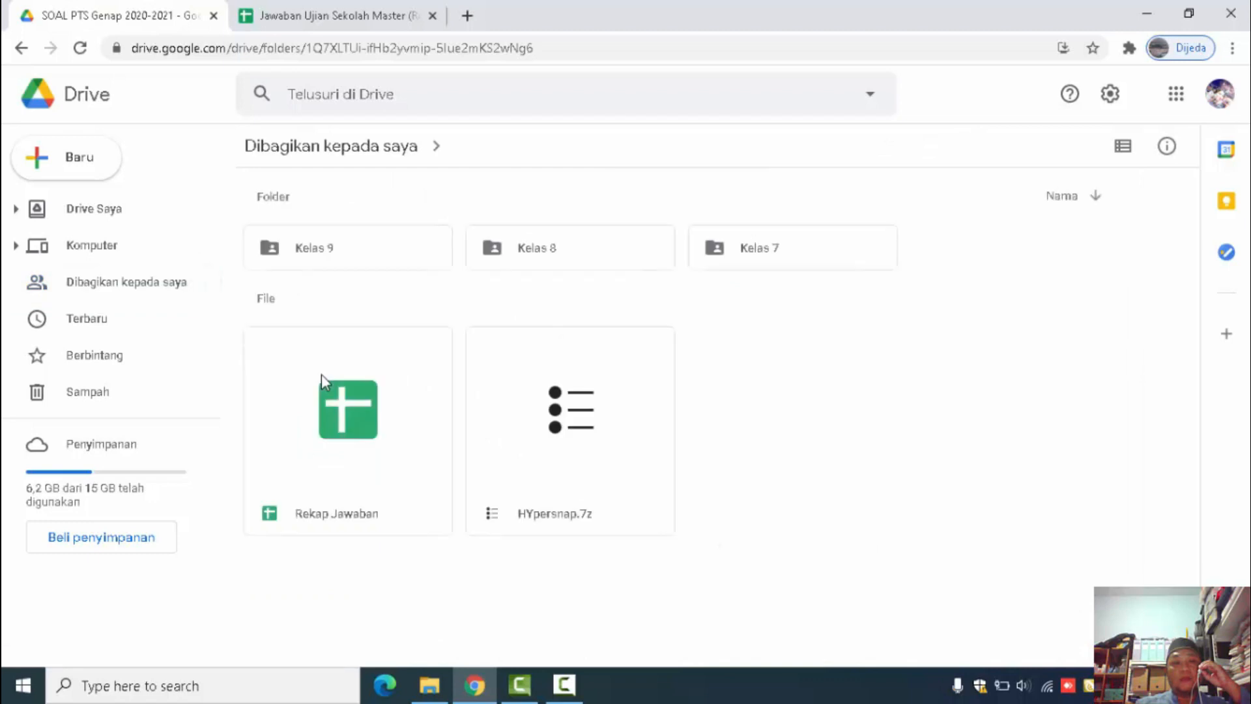
double_click(382, 252)
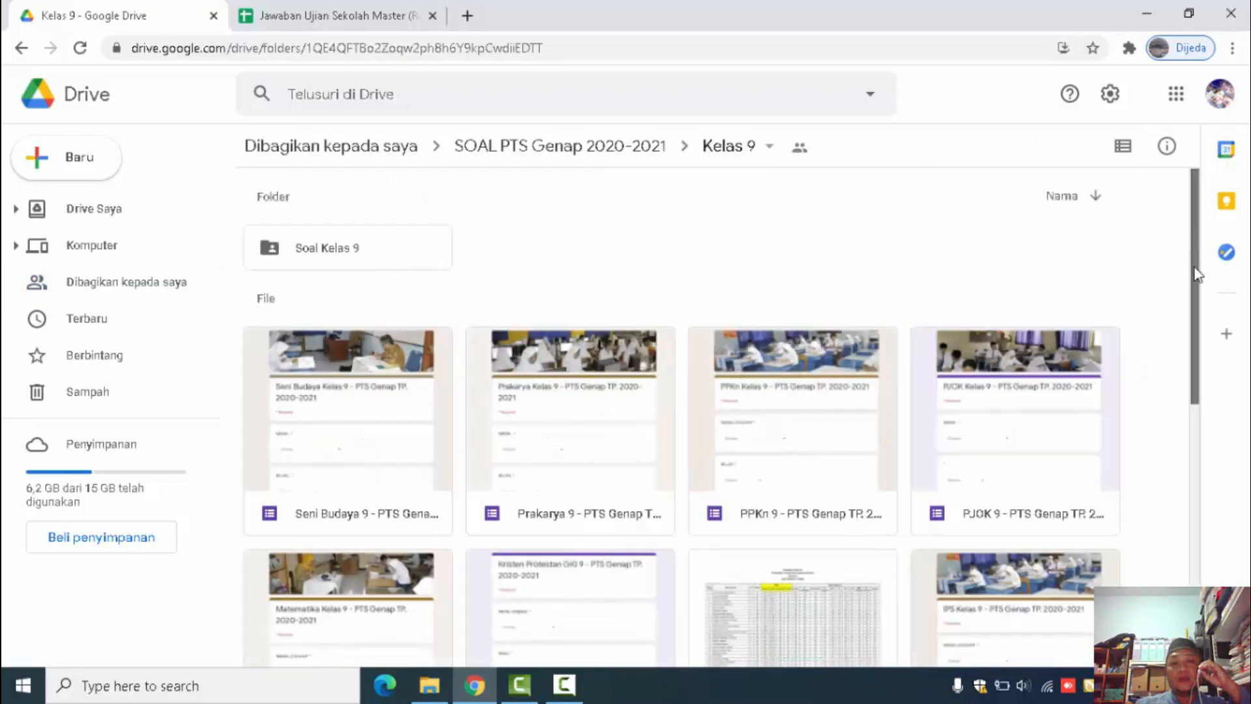
Look through the Kelas 9 folder, switch it to list view and open the Jawaban Soal Kelas 9 response spreadsheet
scroll(1197, 280, down, 8)
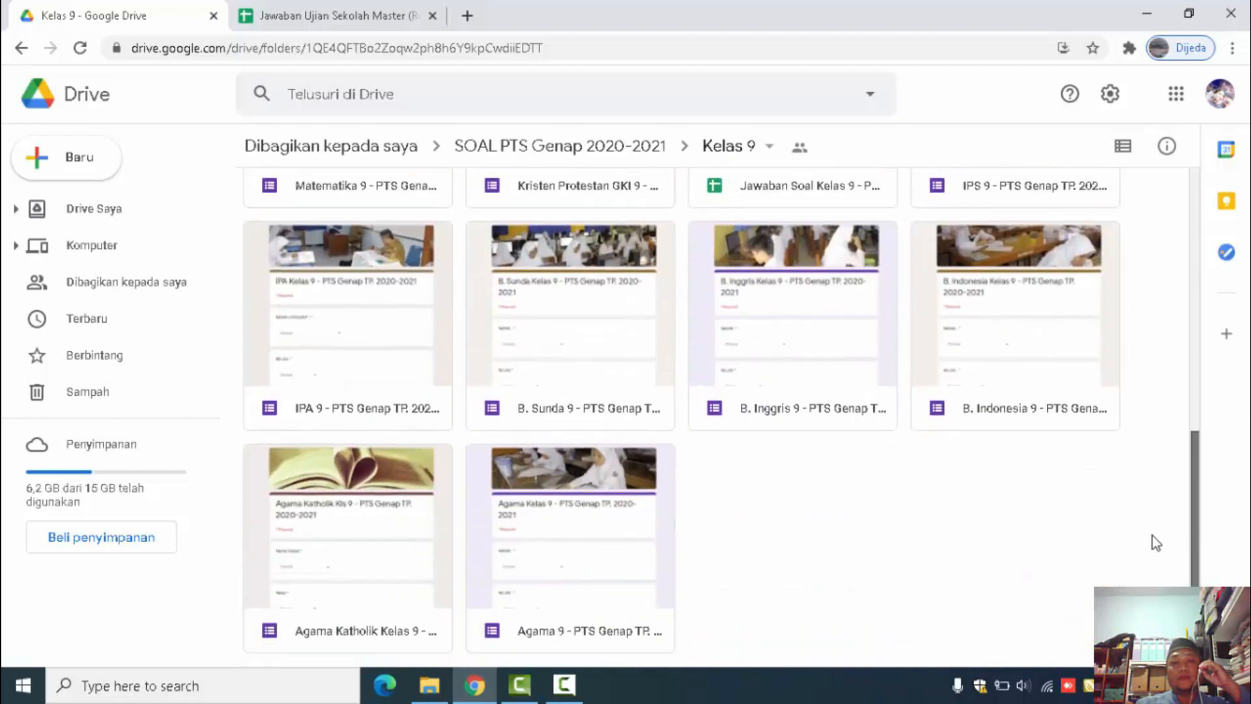
scroll(1152, 505, up, 6)
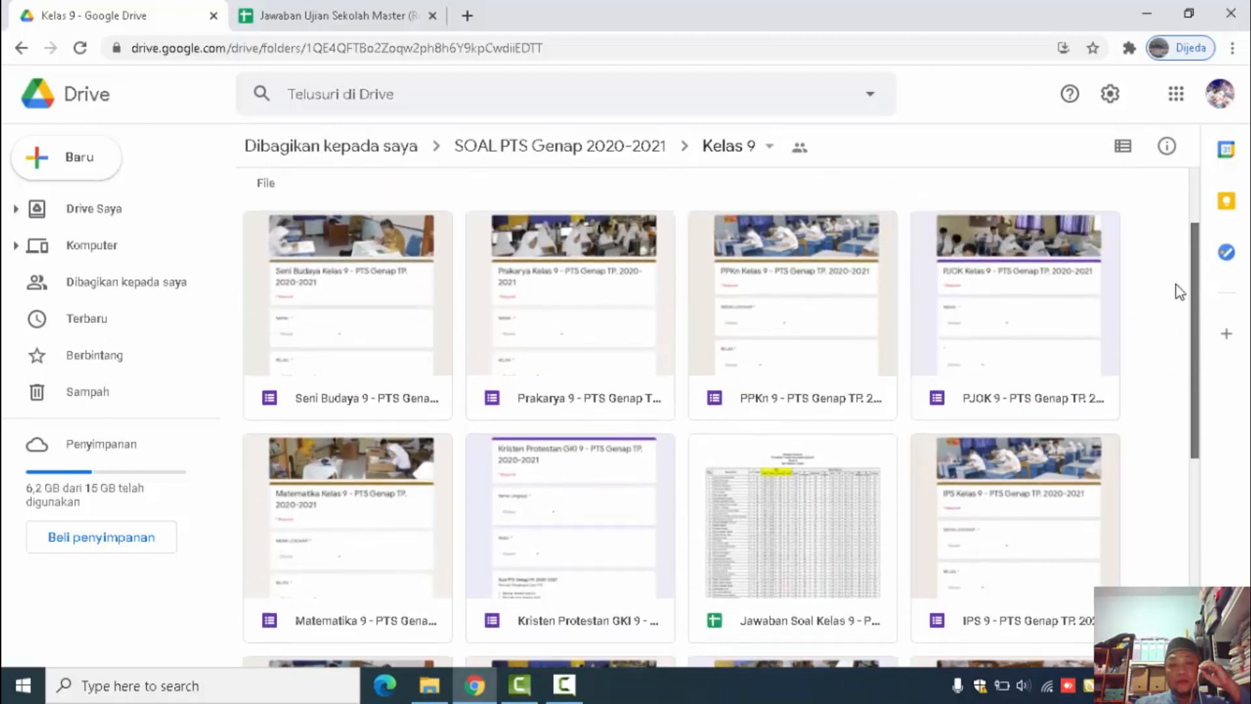
scroll(1180, 260, up, 2)
scroll(1179, 241, down, 1)
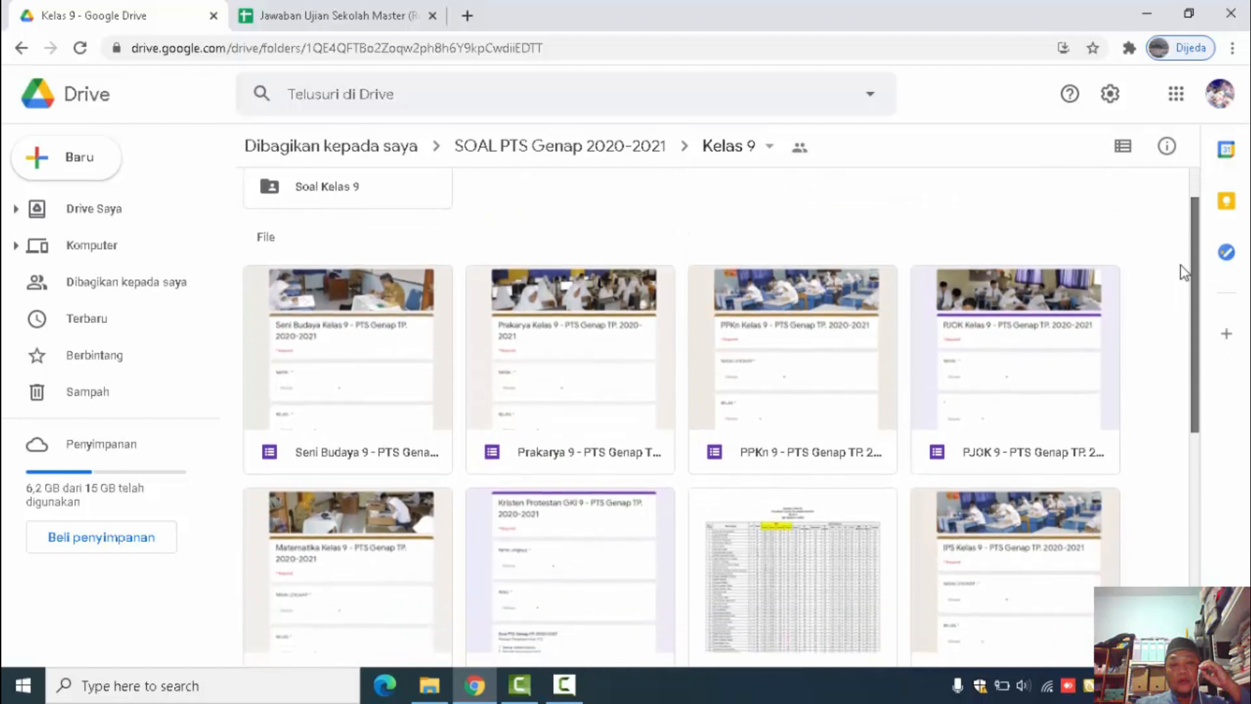
scroll(1180, 264, down, 7)
scroll(1162, 530, up, 7)
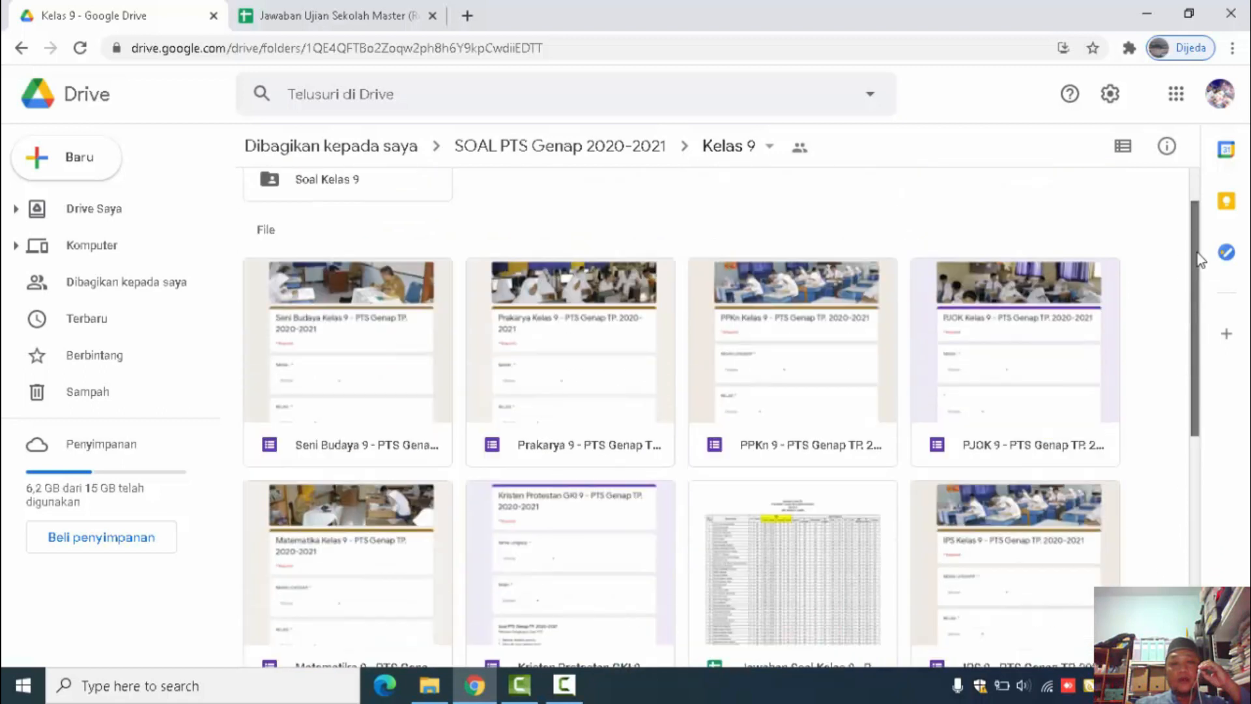
scroll(1201, 259, up, 1)
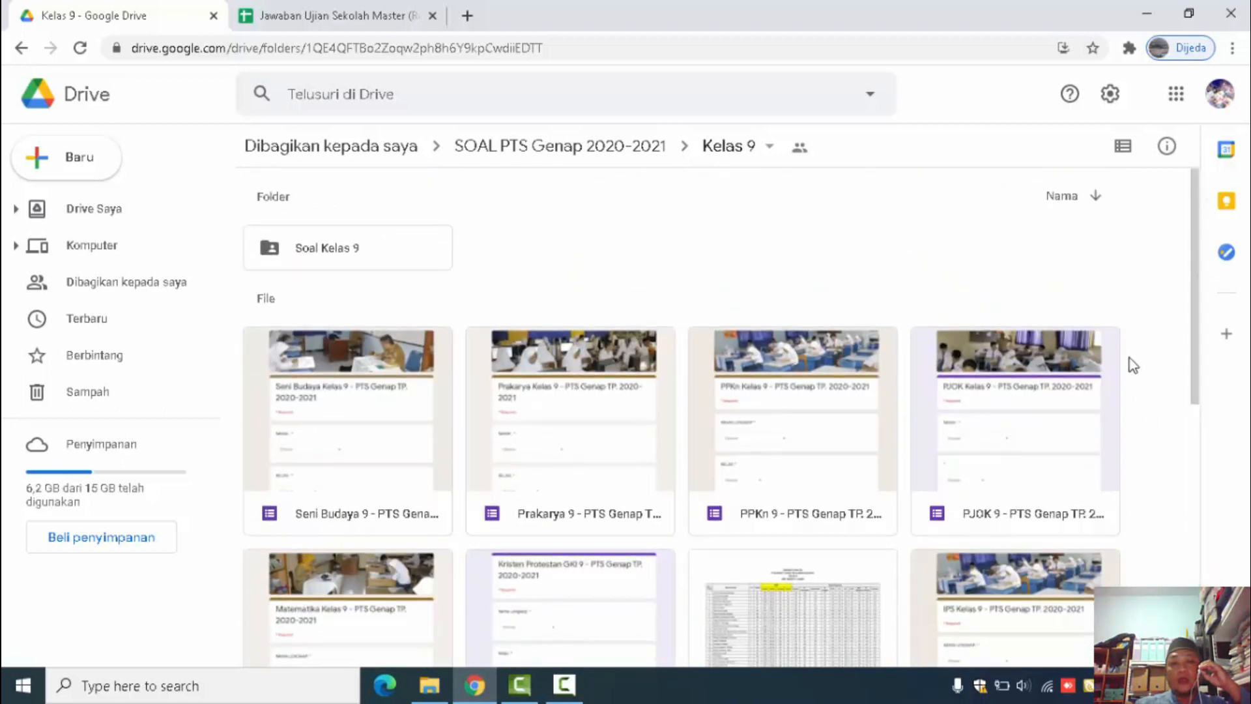
click(1123, 146)
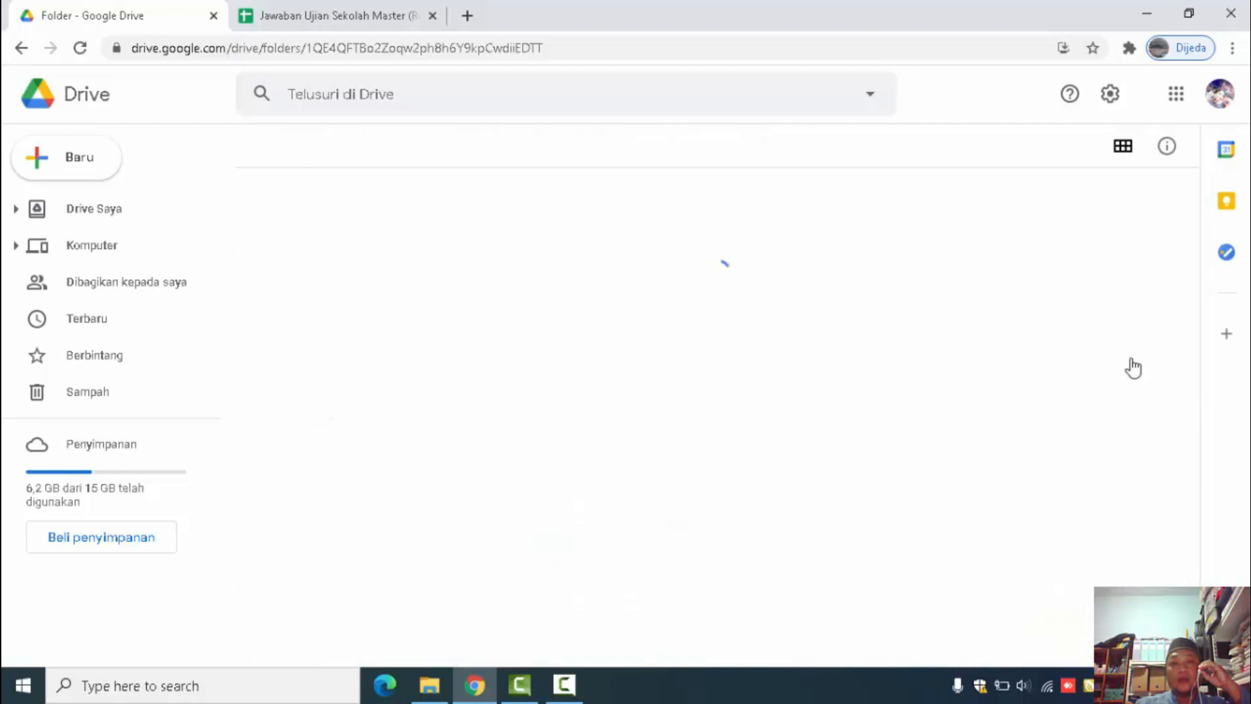
double_click(382, 538)
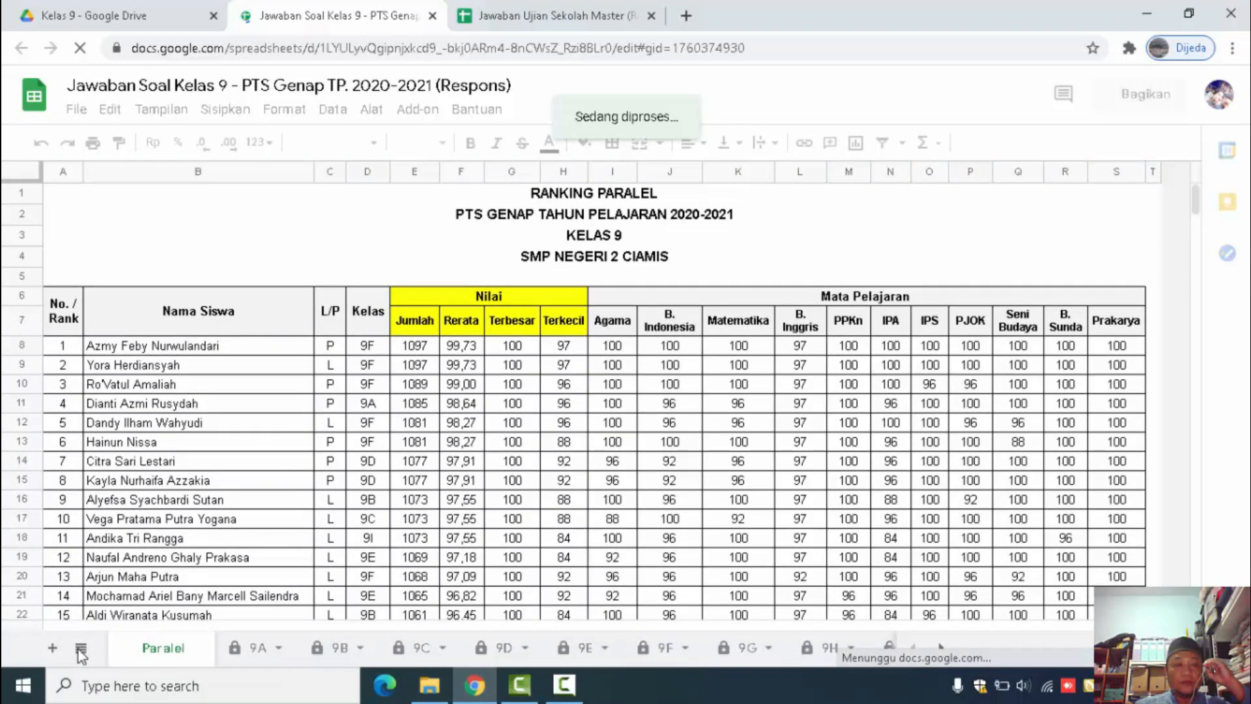
Copy all Kelas 9A student names from the PD sheet and return to the Jawaban Ujian Sekolah Master spreadsheet
click(81, 650)
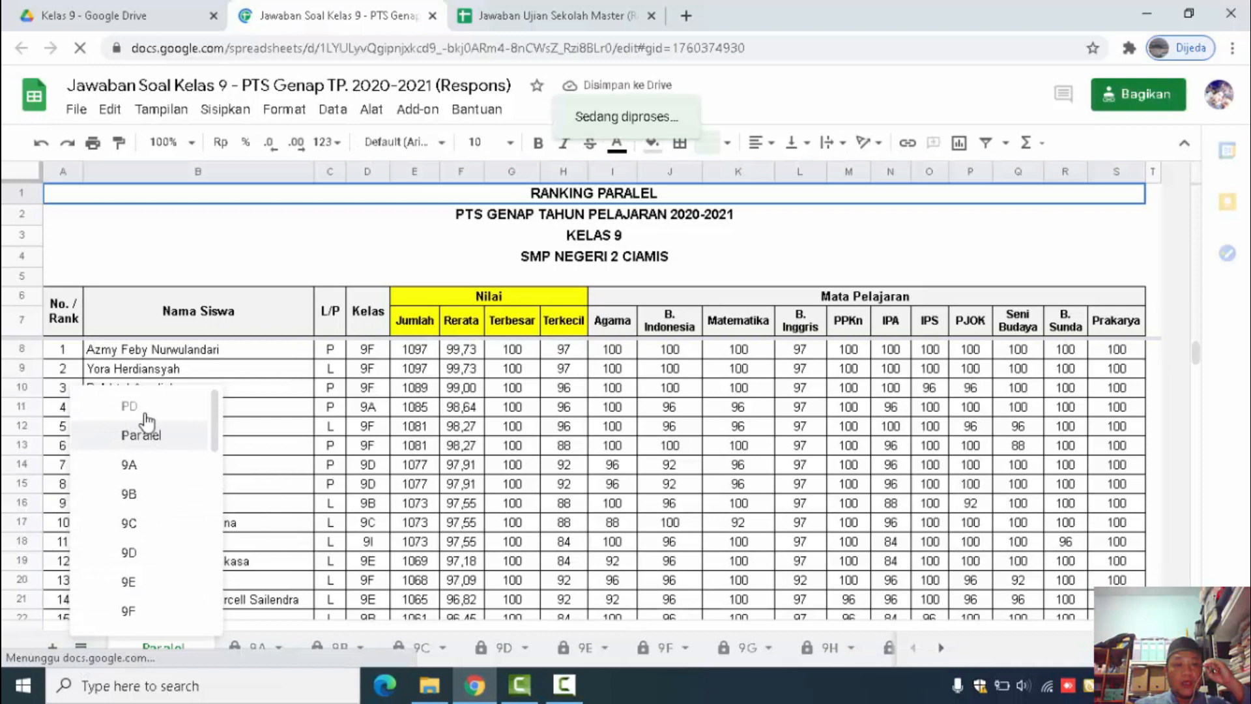
click(144, 409)
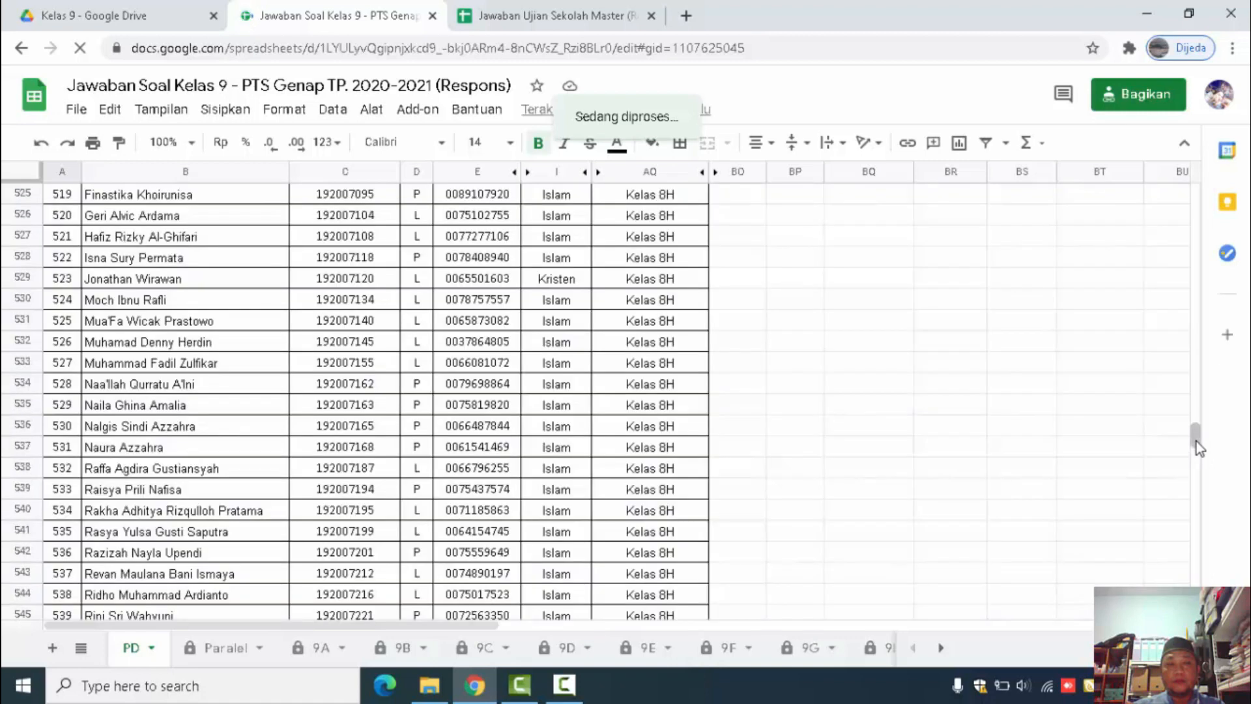
mouse_move(1195, 447)
mouse_down()
mouse_move(1196, 484)
mouse_move(1195, 466)
mouse_up()
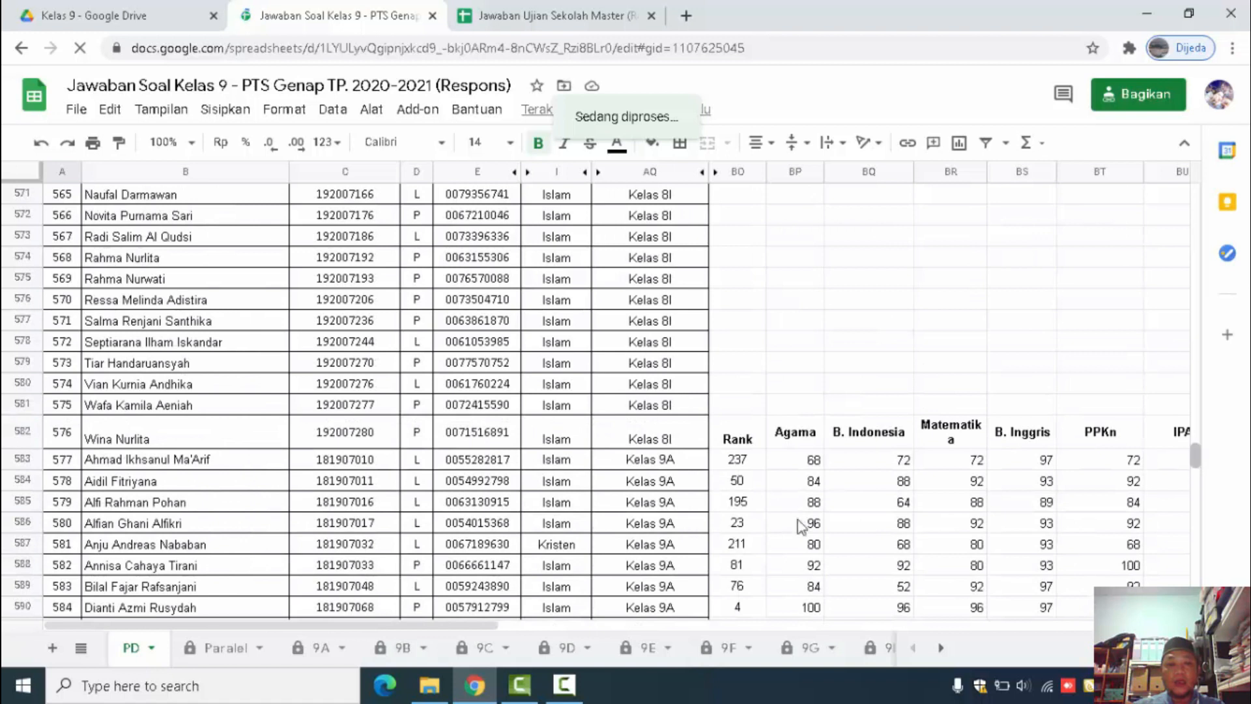
click(163, 464)
scroll(216, 522, up, 1)
scroll(217, 522, down, 8)
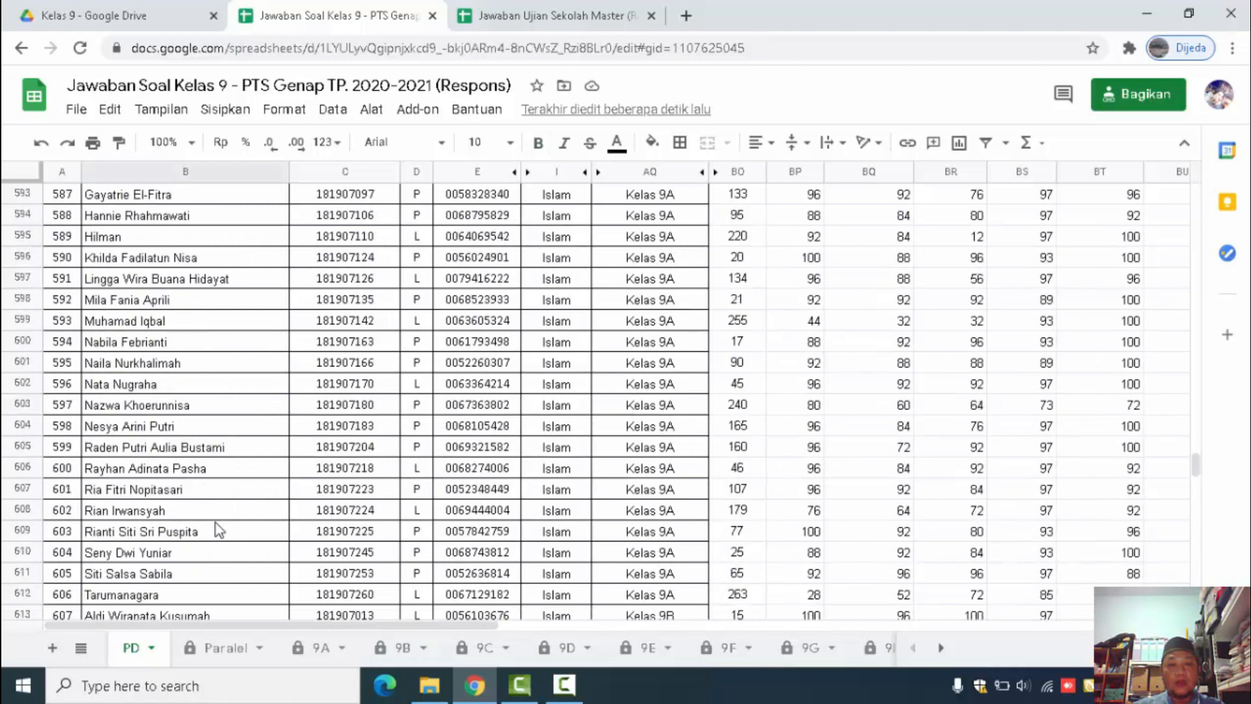
shift+click(195, 596)
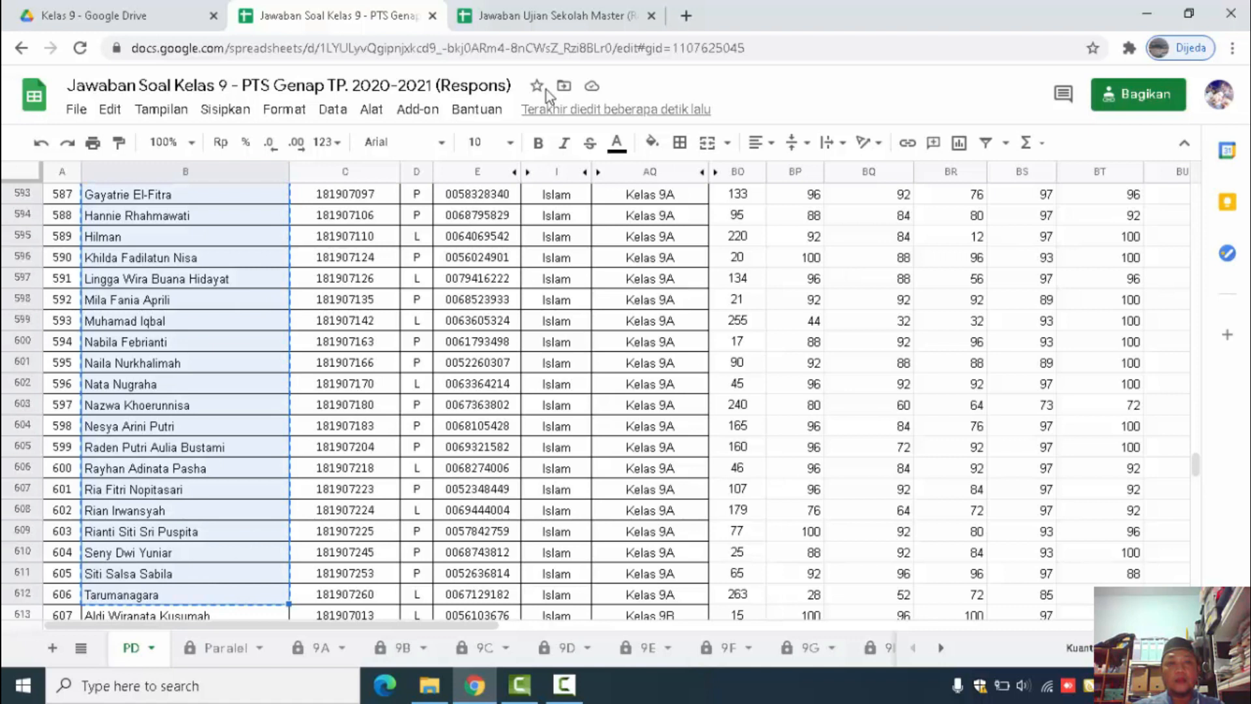
click(551, 16)
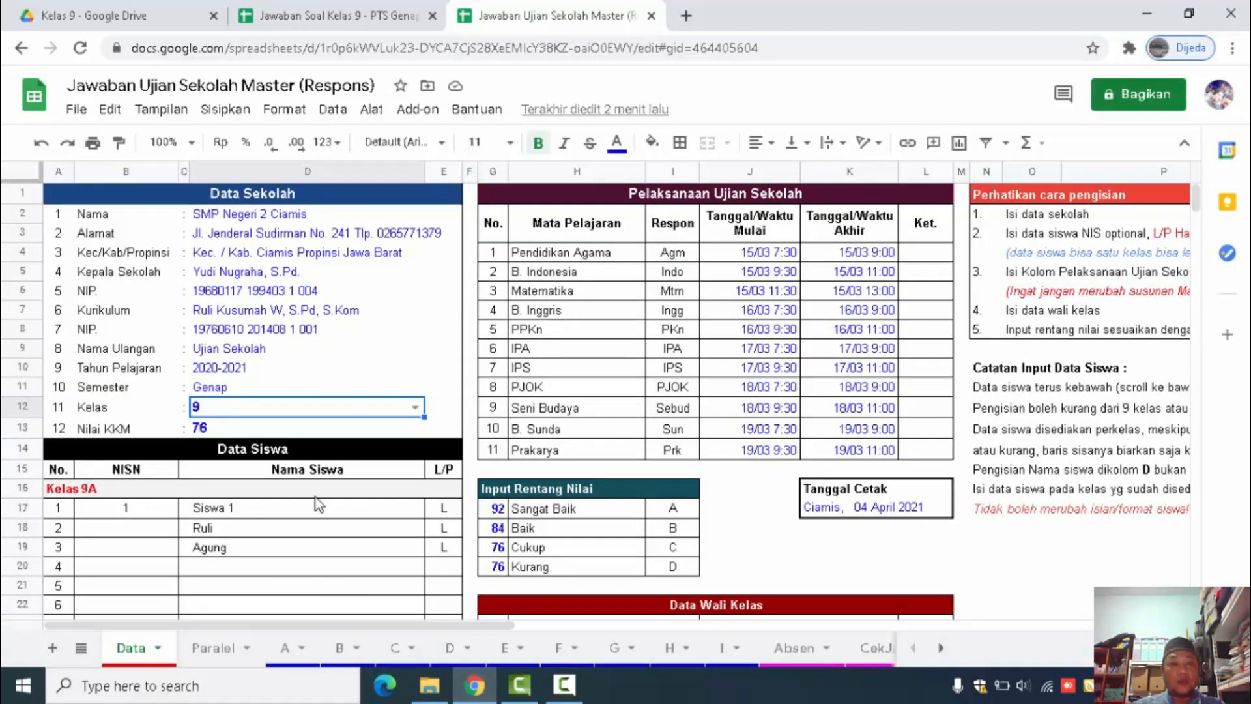
Paste the copied Kelas 9A student names as values only into Nama Siswa, starting at the first Kelas 9A row
click(283, 506)
right_click(283, 507)
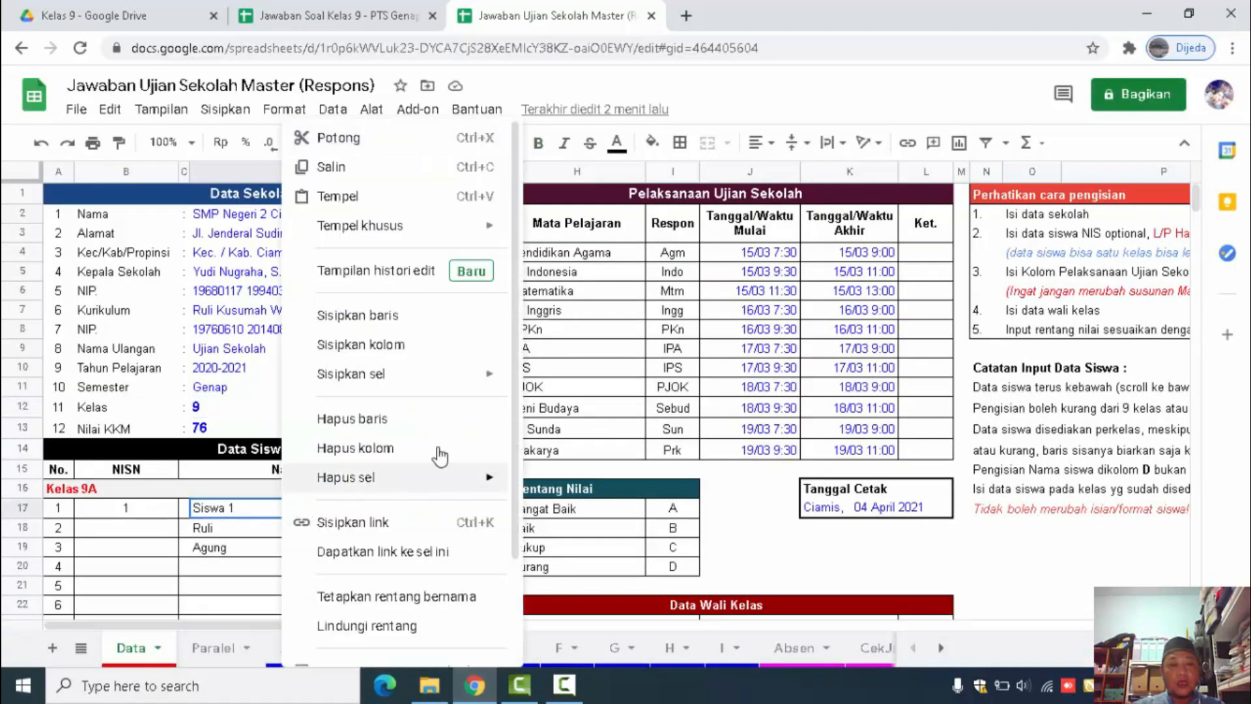
mouse_move(493, 226)
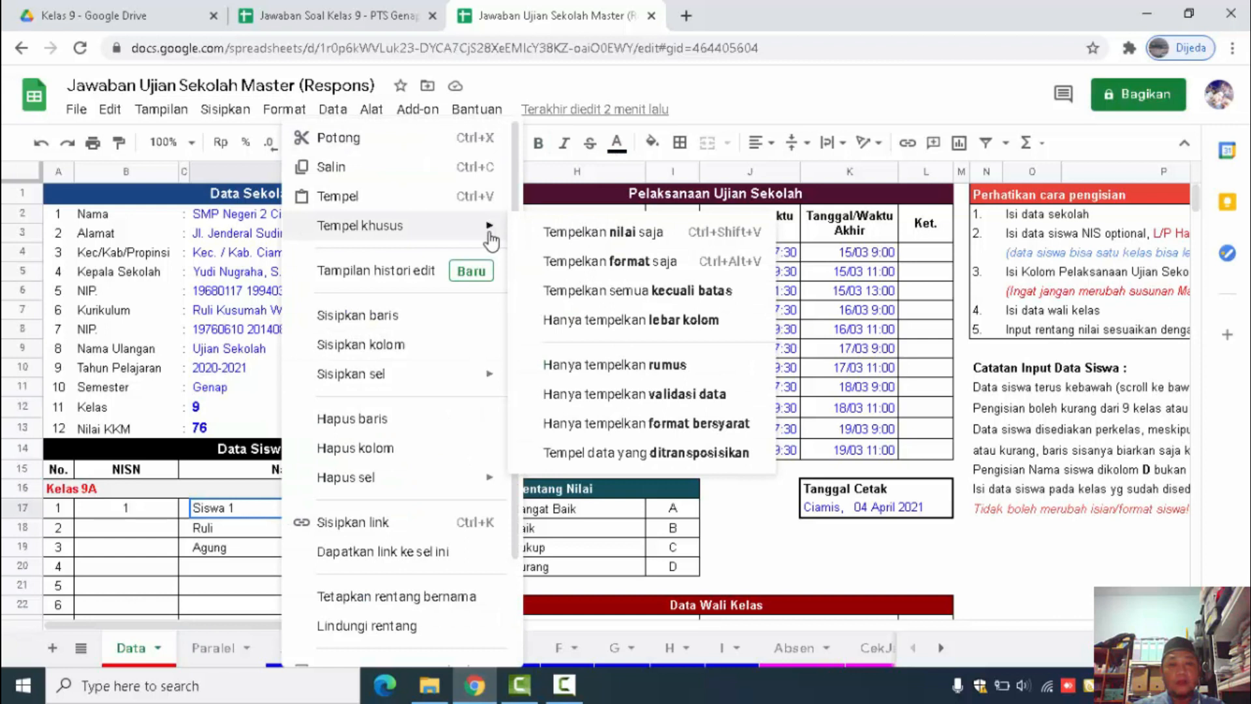
click(588, 239)
Switch to the Jawaban Soal Kelas 9 spreadsheet and copy the student numbers of all Kelas 9A students from column C of the PD sheet
click(357, 20)
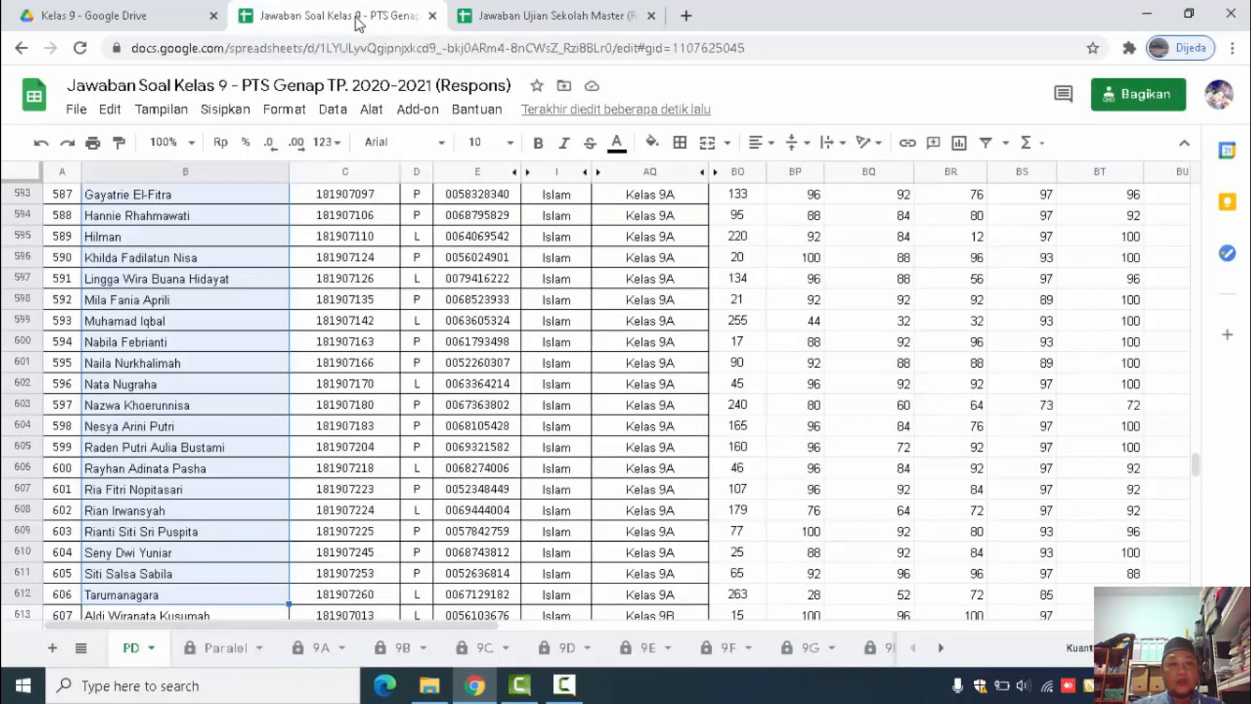
click(330, 593)
scroll(427, 487, up, 1)
scroll(427, 487, up, 5)
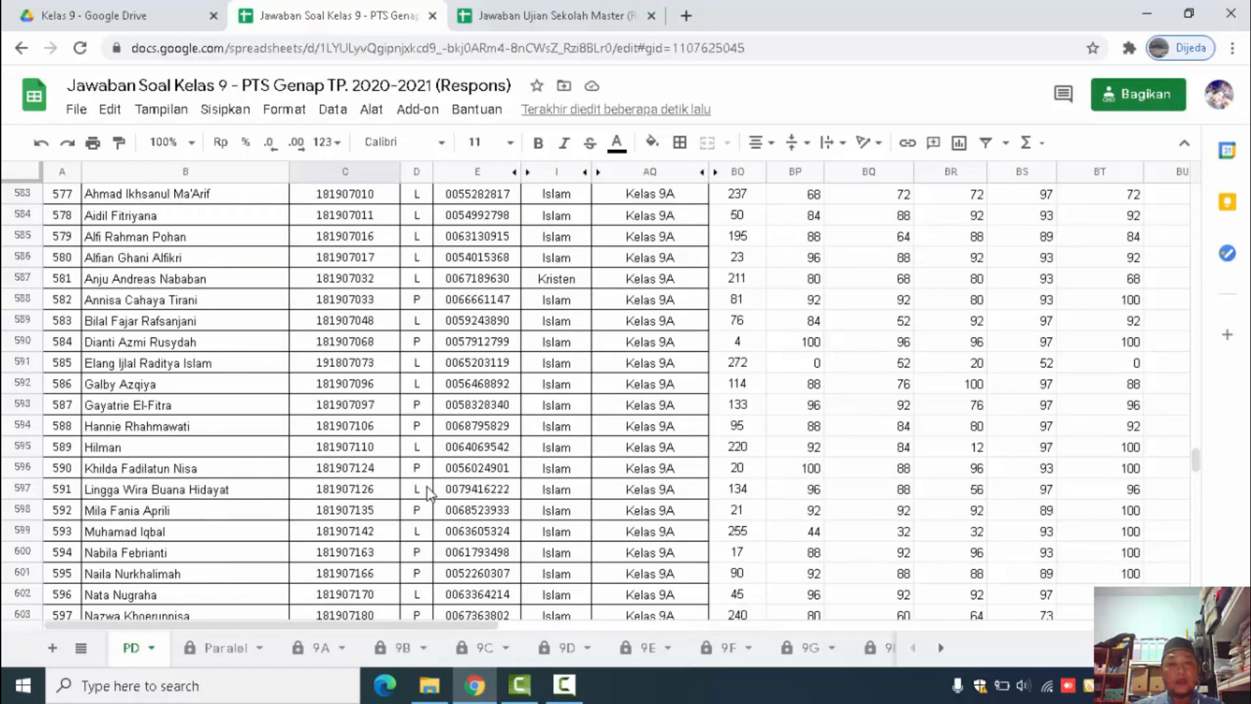
shift+click(376, 316)
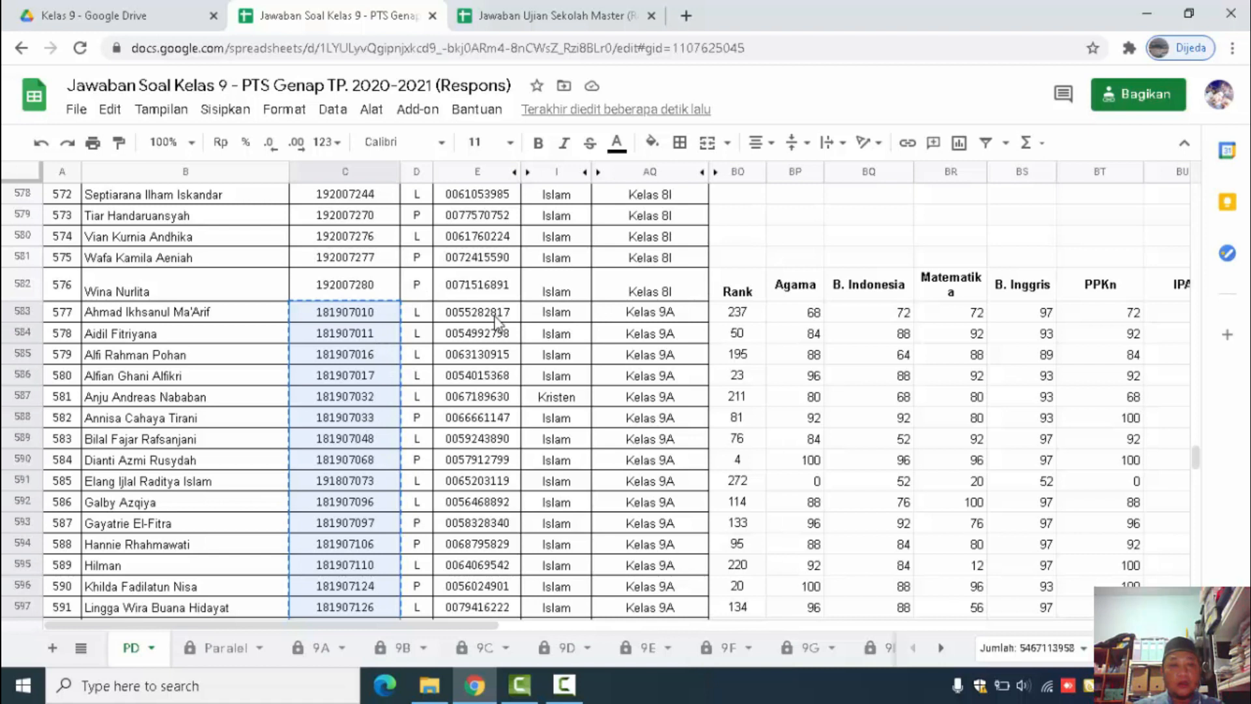
scroll(495, 319, up, 1)
drag(1198, 451, 1155, 452)
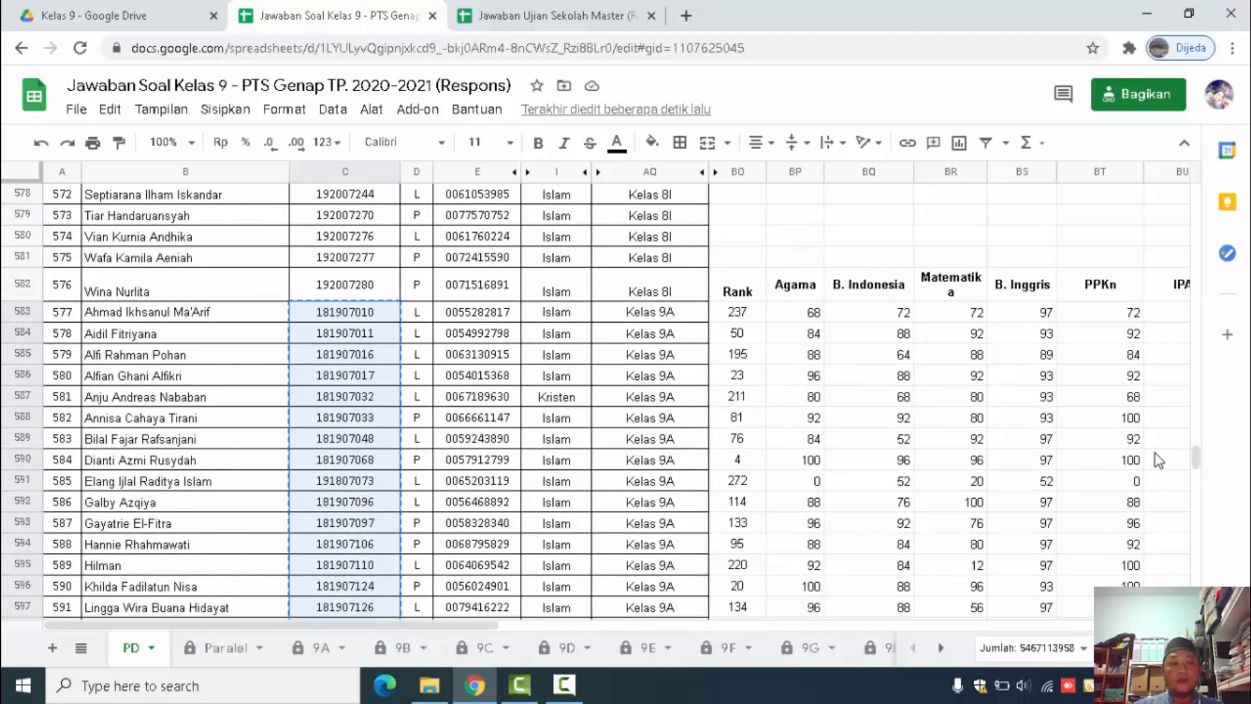
Return to the Jawaban Ujian Sekolah Master spreadsheet and paste the student numbers with Paste Special into NISN from the first Kelas 9A row
click(554, 16)
click(113, 508)
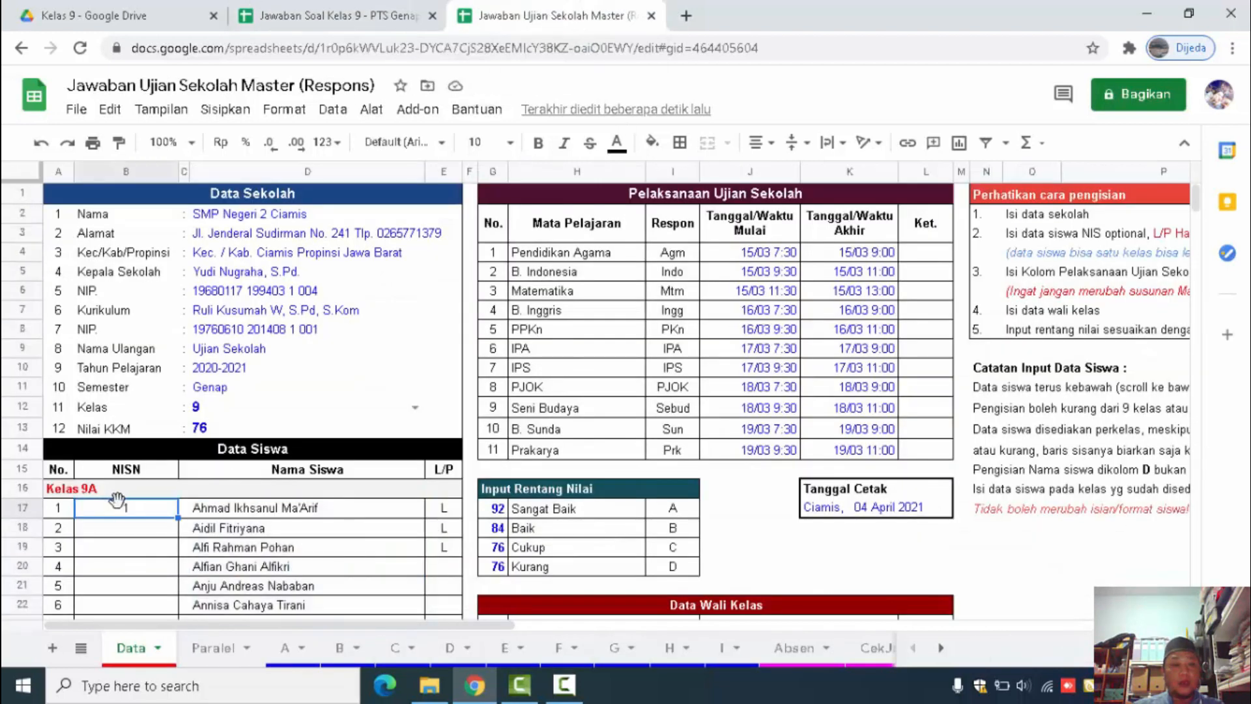
right_click(120, 509)
mouse_move(311, 229)
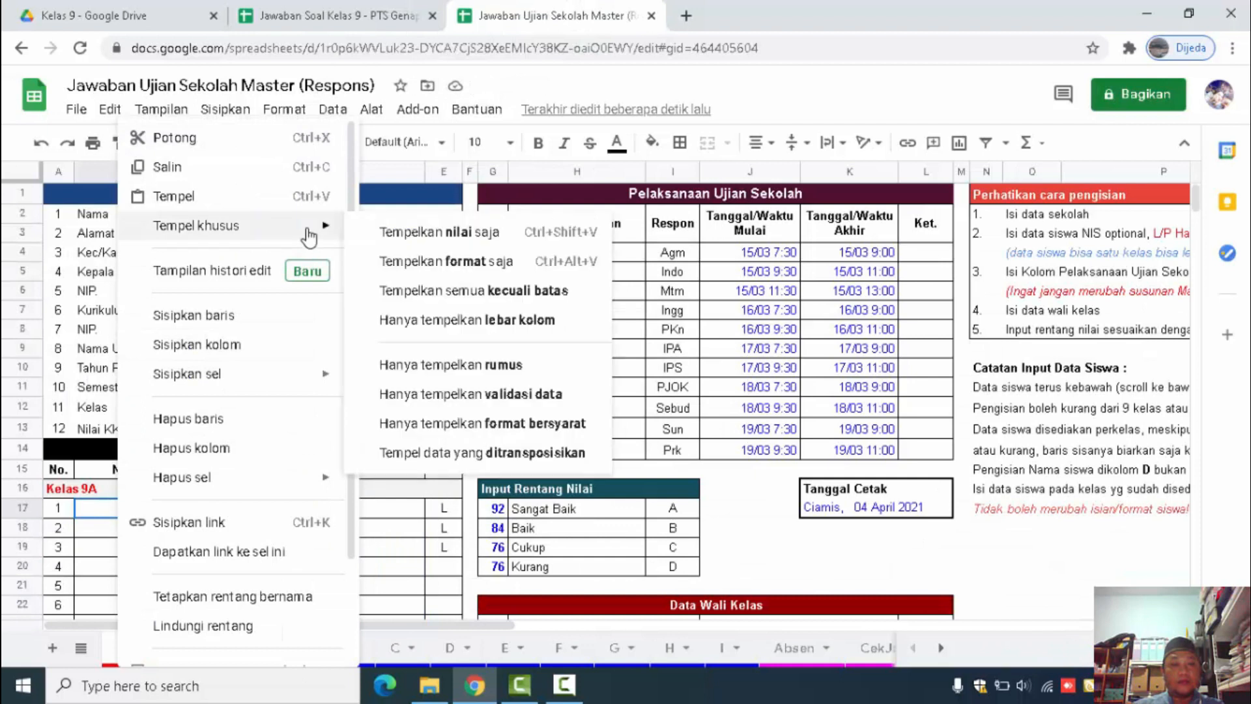
click(405, 284)
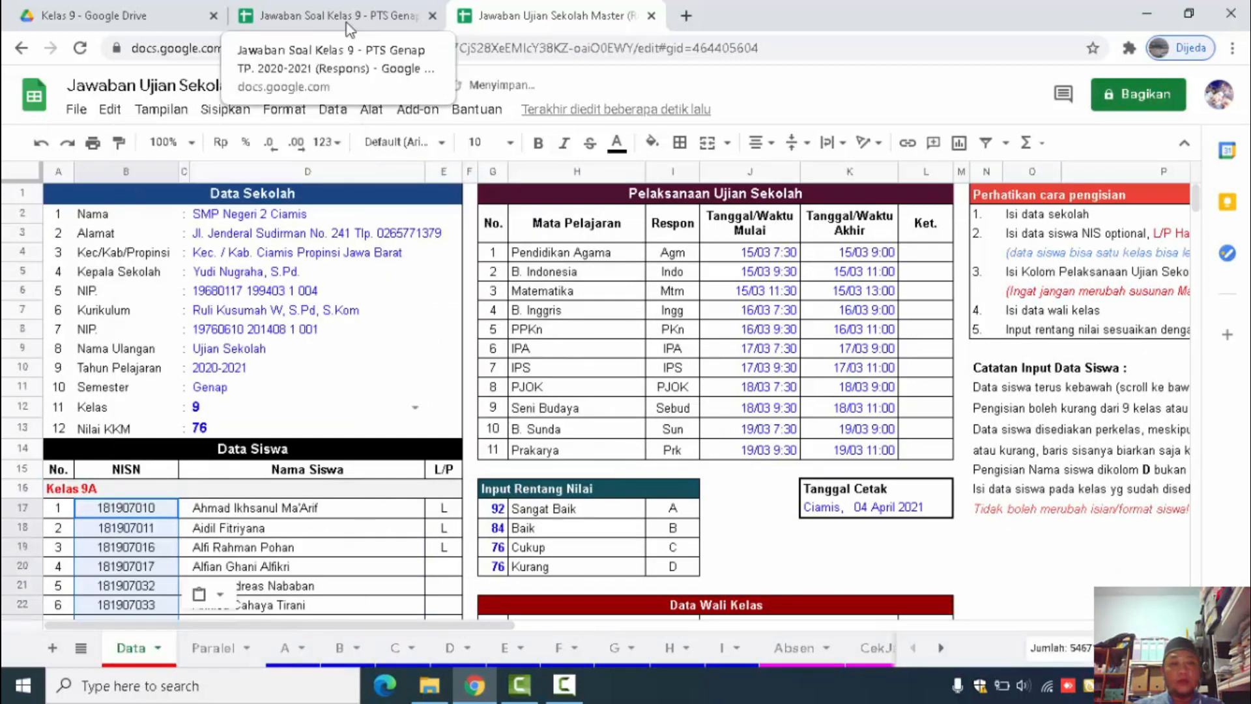
Copy the L/P gender entries of all Kelas 9A students from column D of the Jawaban Soal Kelas 9 PD sheet
click(326, 15)
click(417, 313)
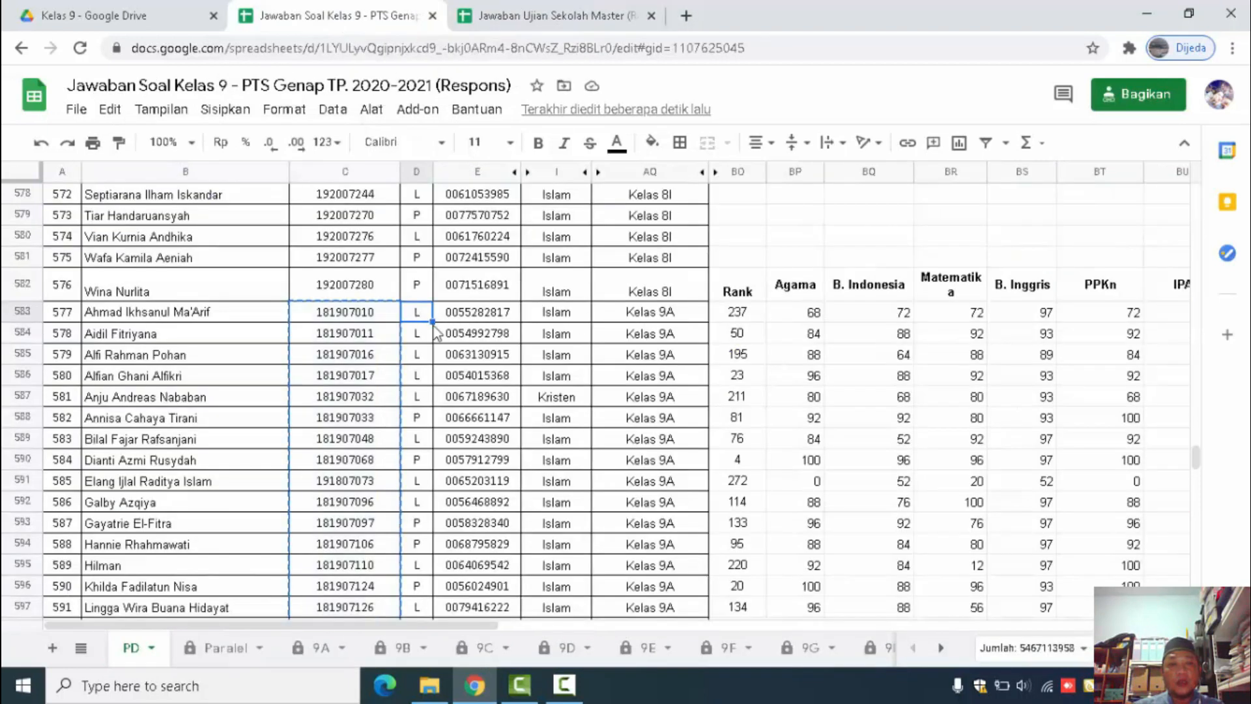
scroll(456, 390, down, 5)
scroll(467, 421, down, 2)
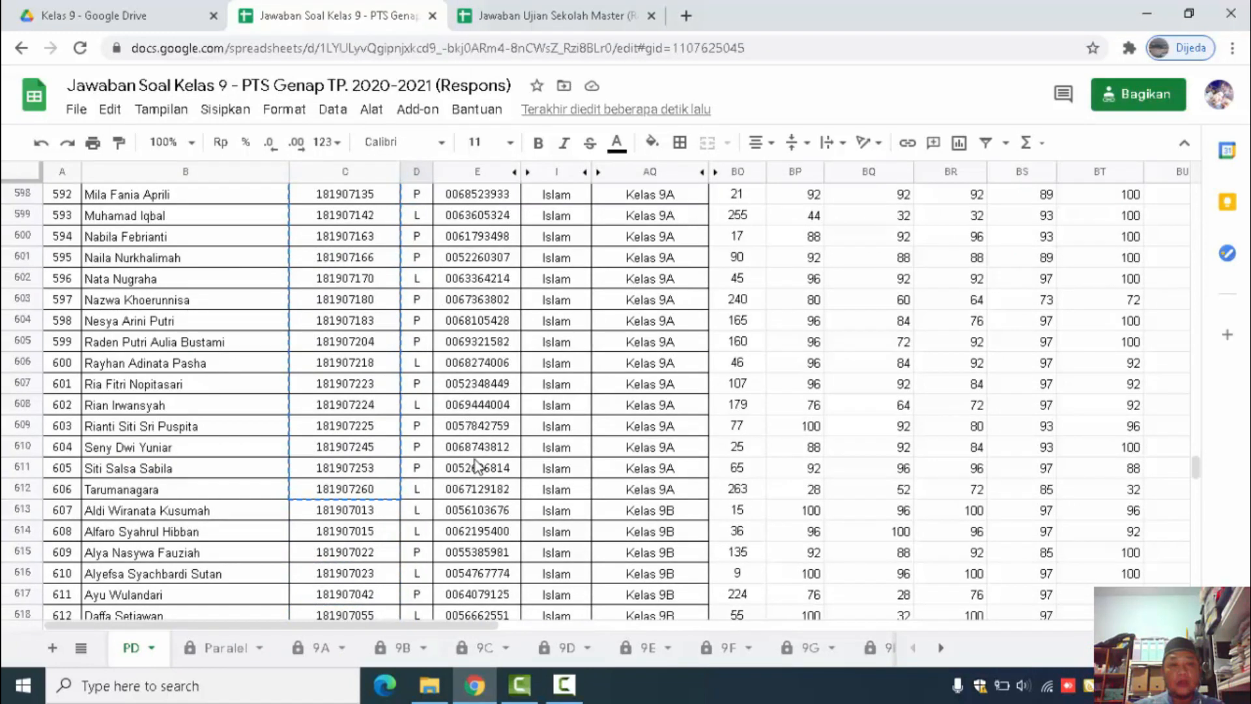
shift+click(425, 495)
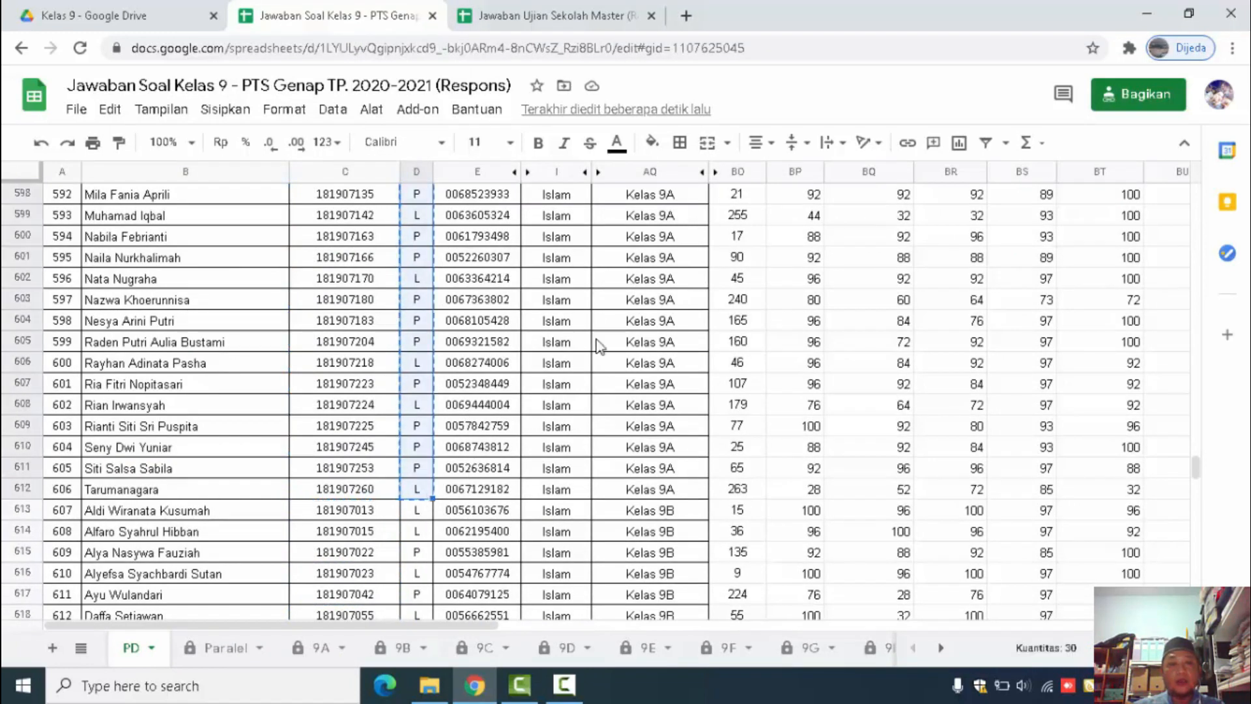
Paste the gender entries with Paste Special into the master spreadsheet's L/P column, starting at the first Kelas 9A row
click(545, 8)
click(443, 510)
right_click(444, 509)
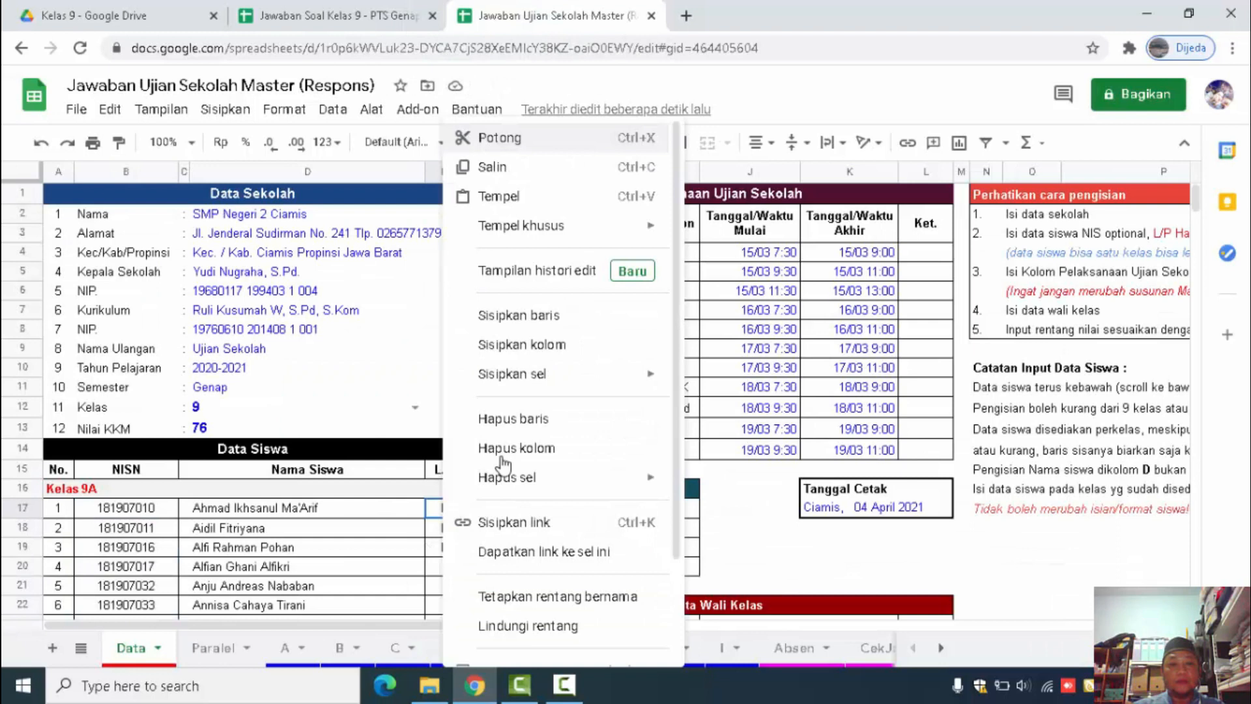
mouse_move(554, 226)
click(684, 295)
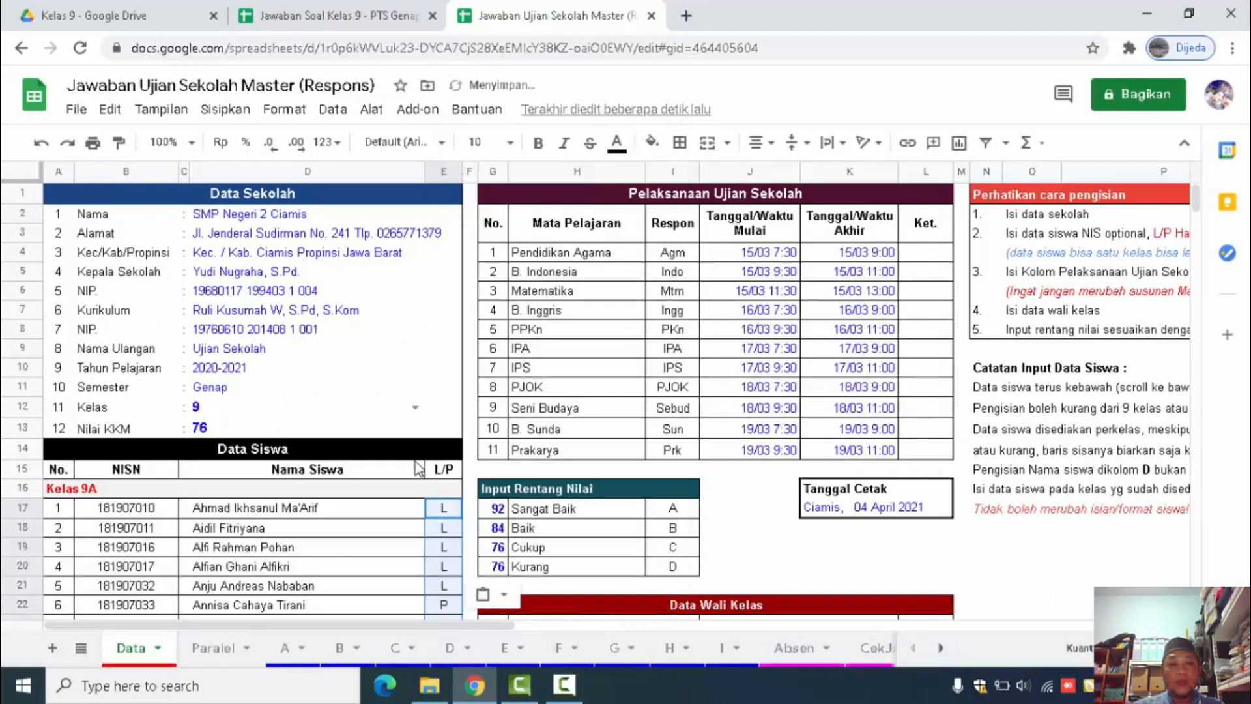
Locate the Kelas 9B block on the Data sheet, then copy all Kelas 9B student names from the Jawaban Soal Kelas 9 PD sheet
scroll(419, 467, down, 10)
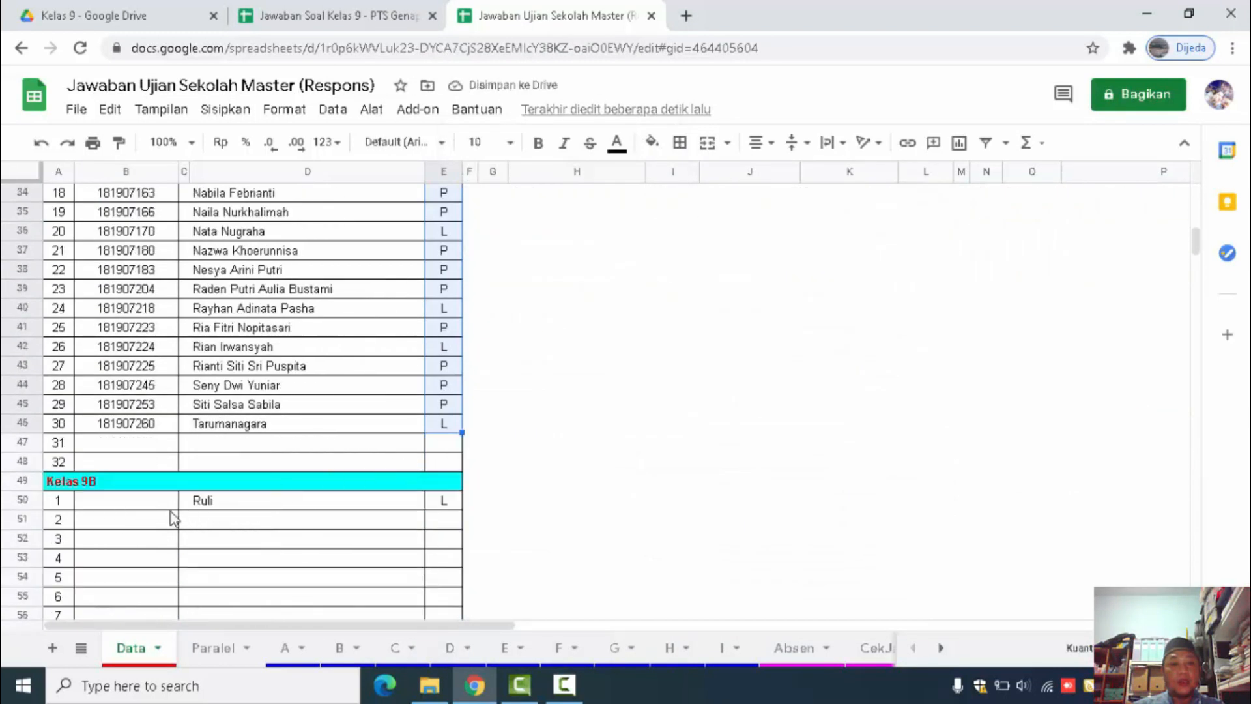
click(151, 511)
click(335, 16)
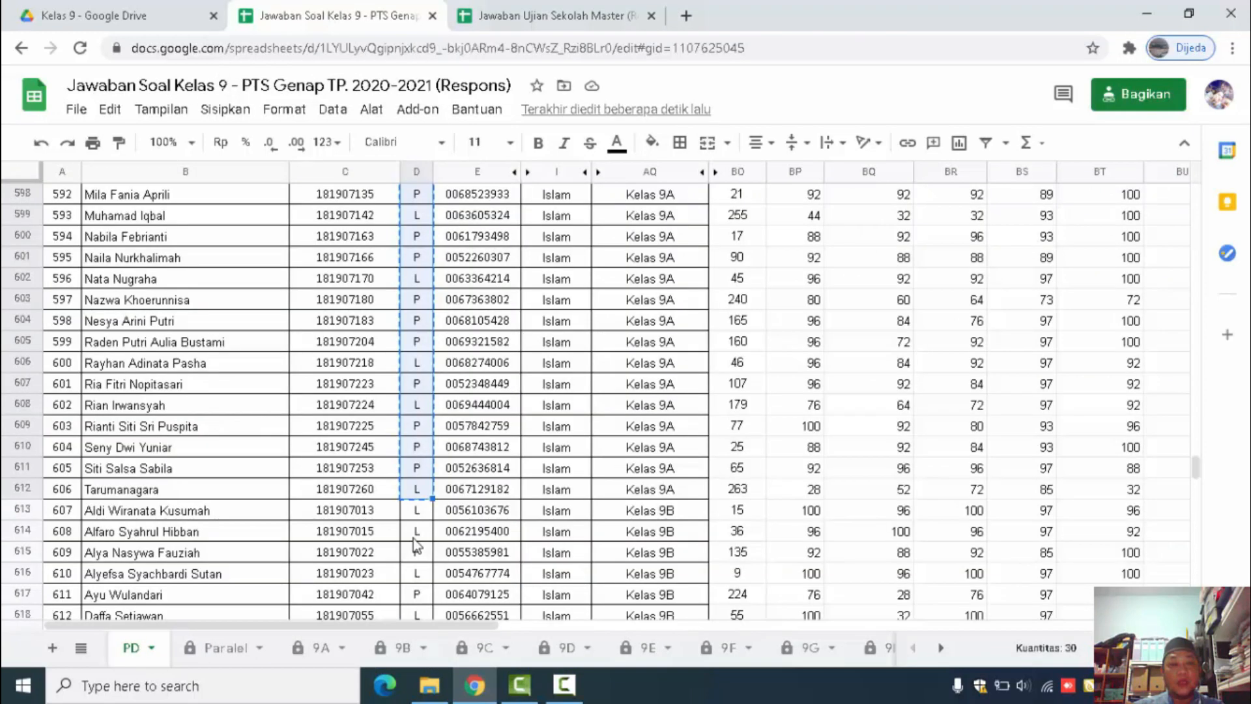
click(207, 513)
scroll(215, 515, down, 7)
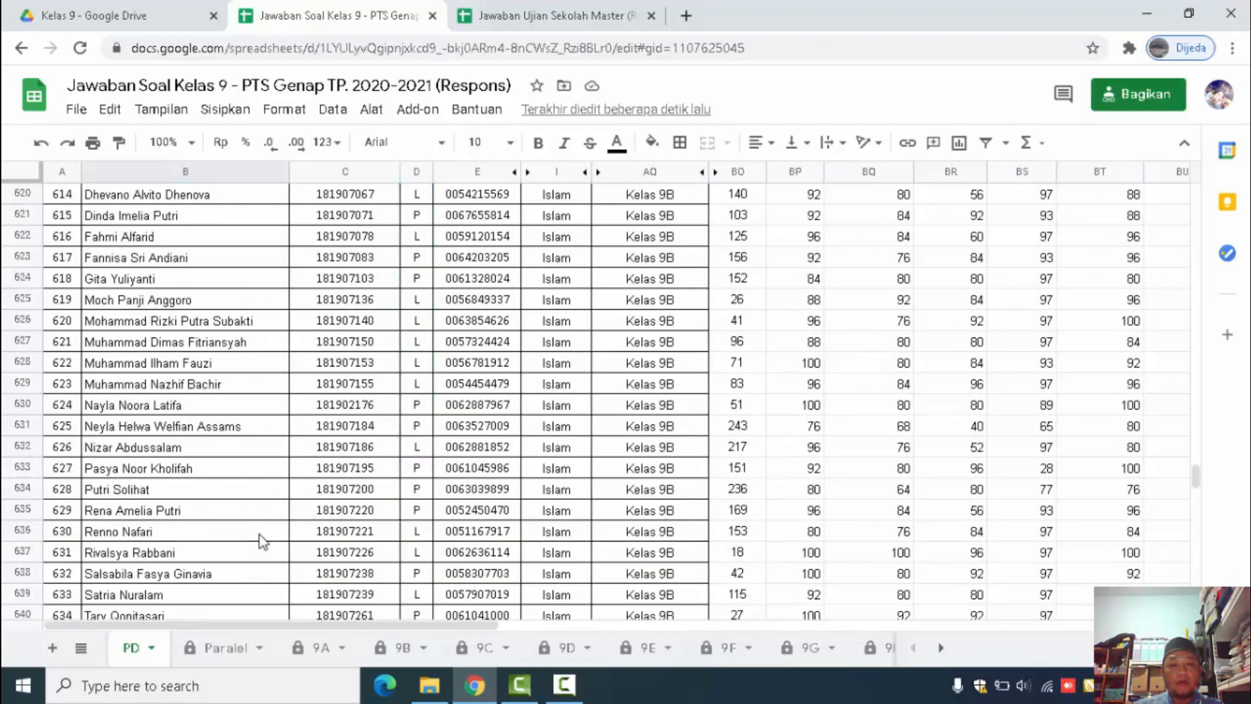
scroll(263, 541, down, 3)
shift+click(212, 468)
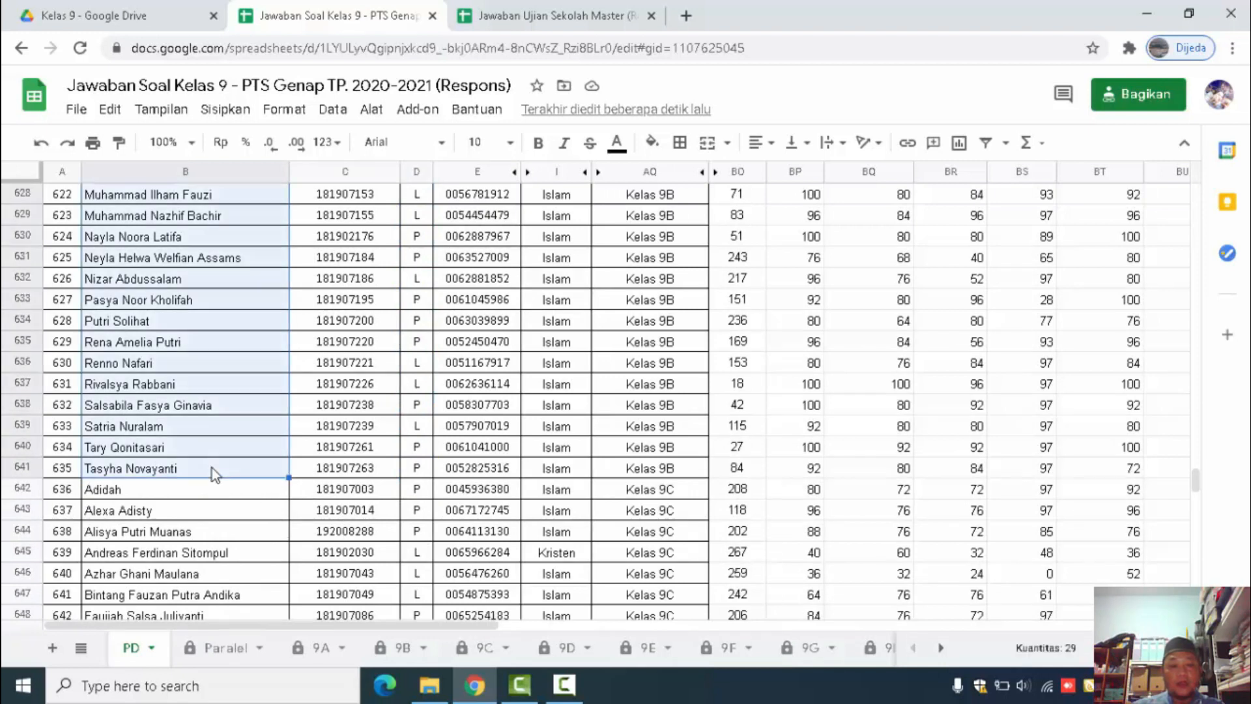
key(ctrl+c)
Paste the Kelas 9B names as values only into Nama Siswa of the master's Data sheet, starting at the first Kelas 9B row
click(571, 15)
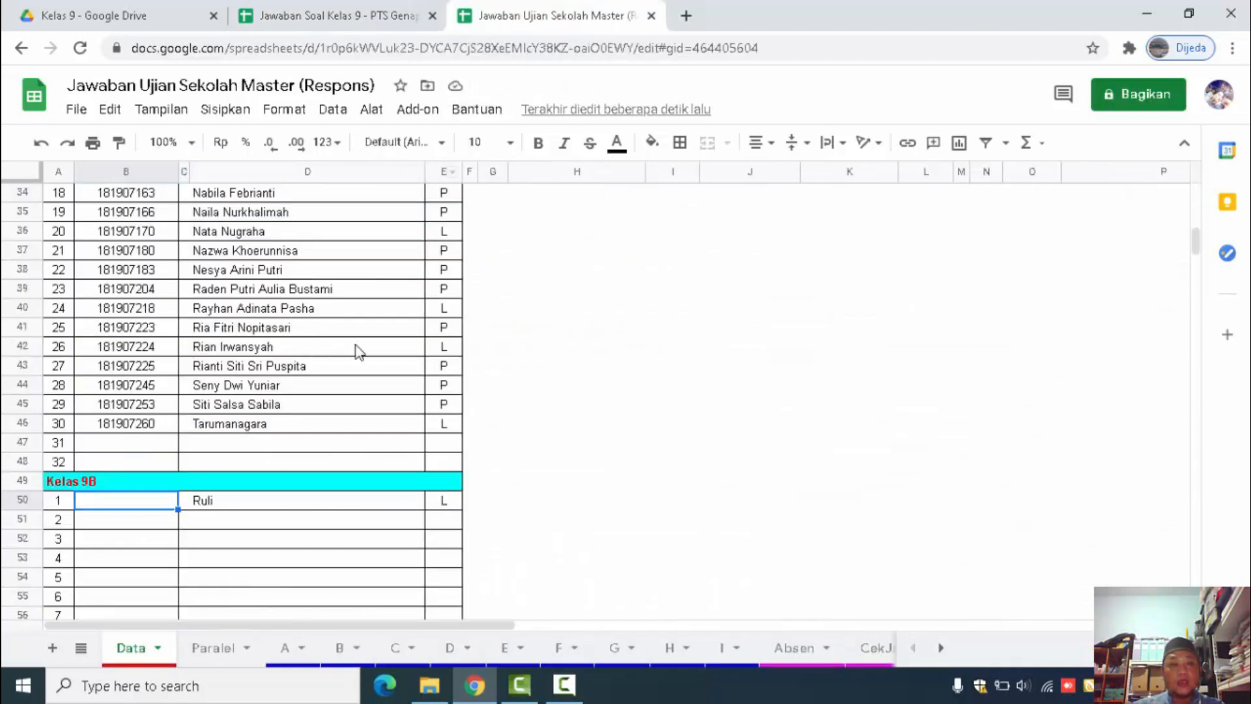
click(196, 505)
right_click(198, 503)
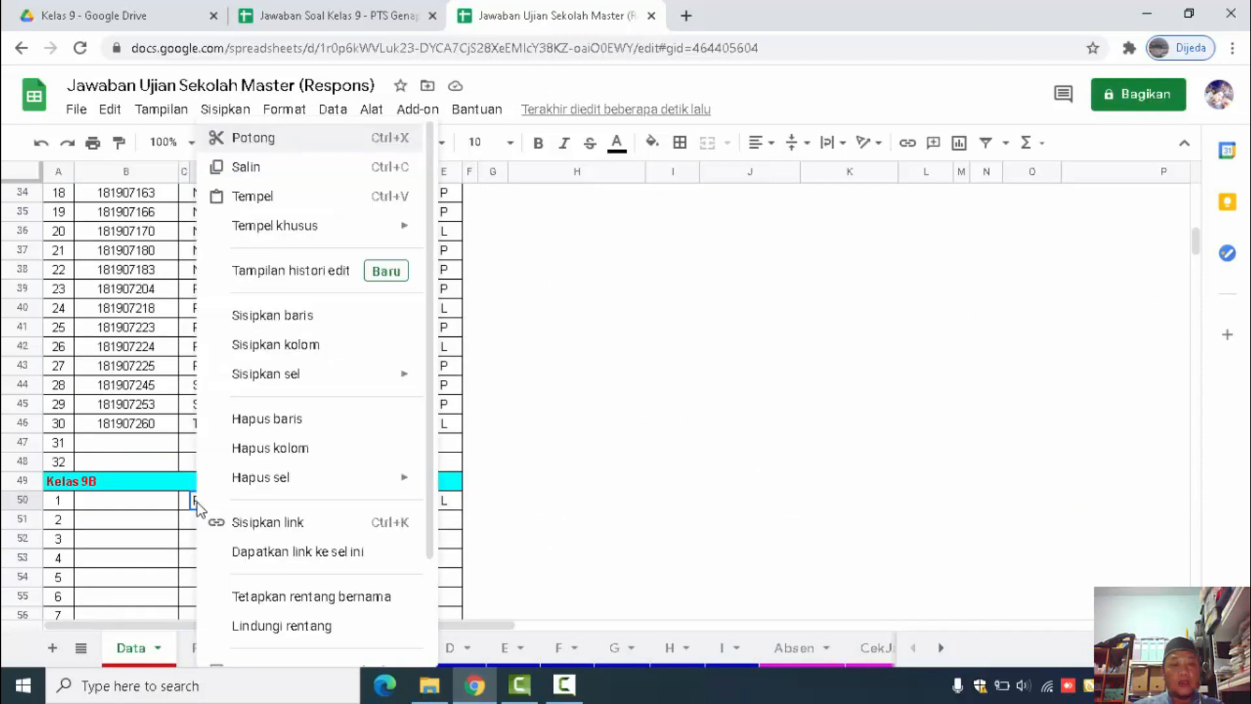
mouse_move(378, 243)
click(511, 232)
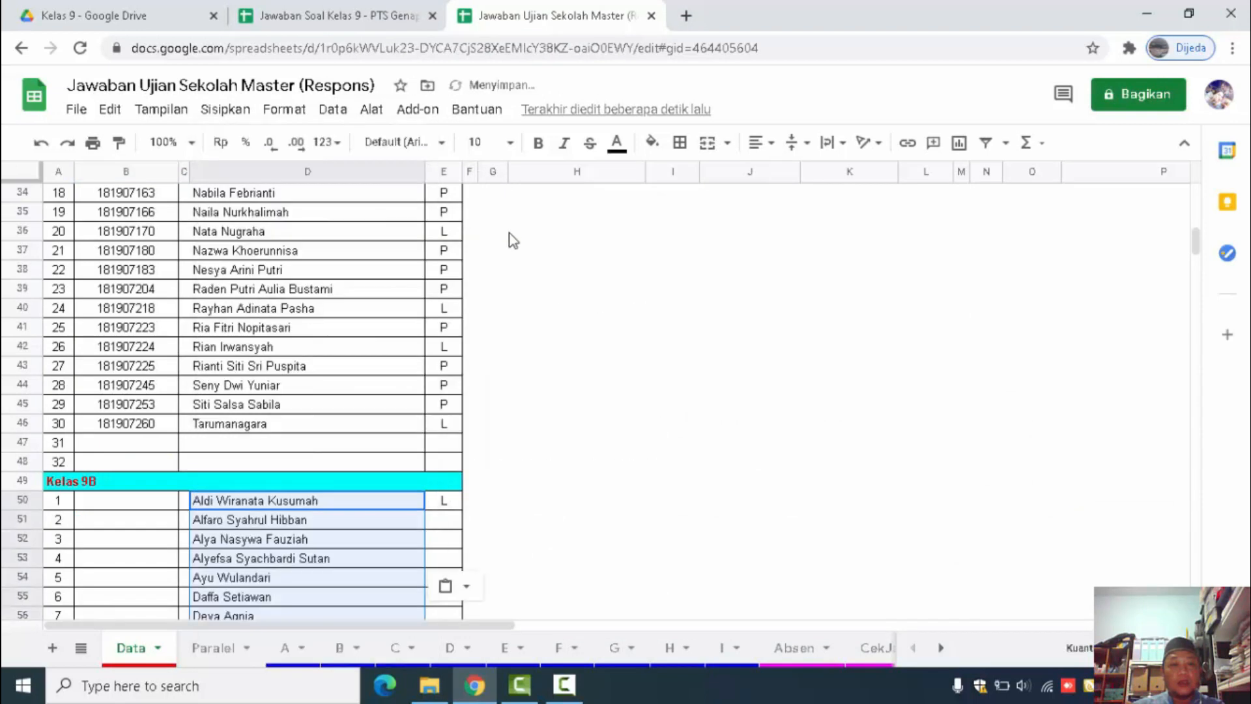
Copy the L/P gender entries of all Kelas 9B students from column D of the Jawaban Soal Kelas 9 PD sheet
click(349, 16)
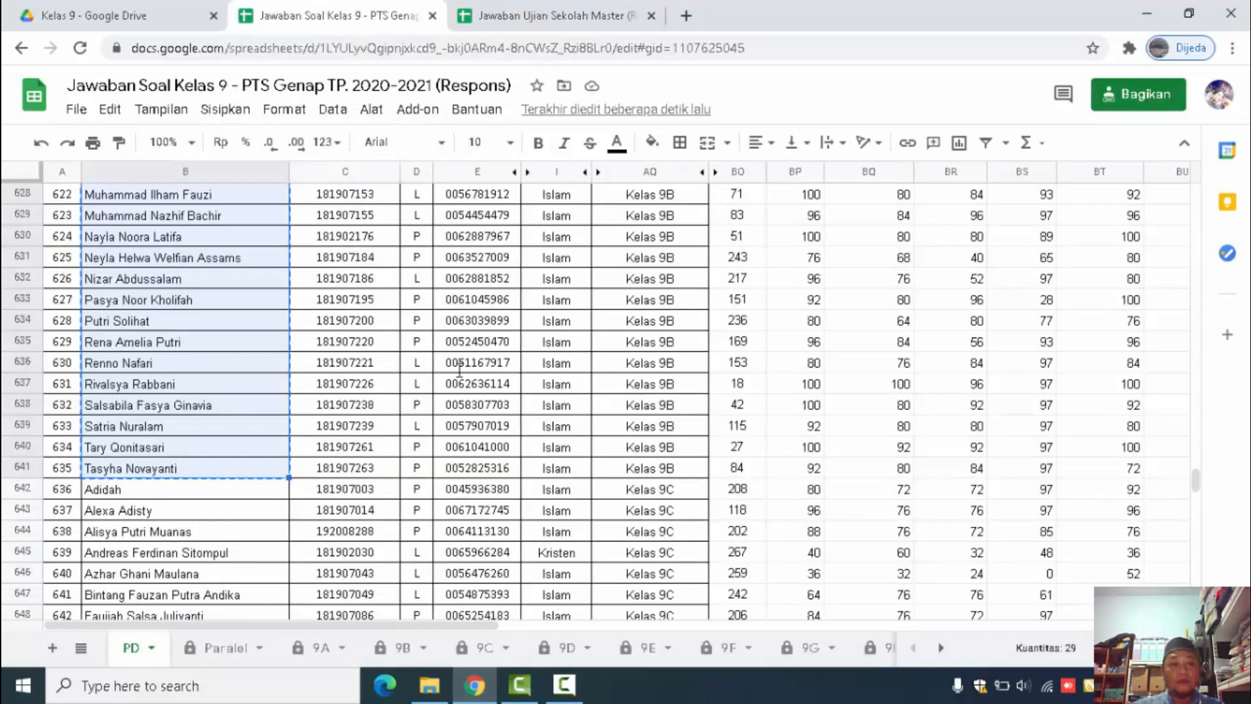
click(420, 474)
scroll(457, 479, up, 7)
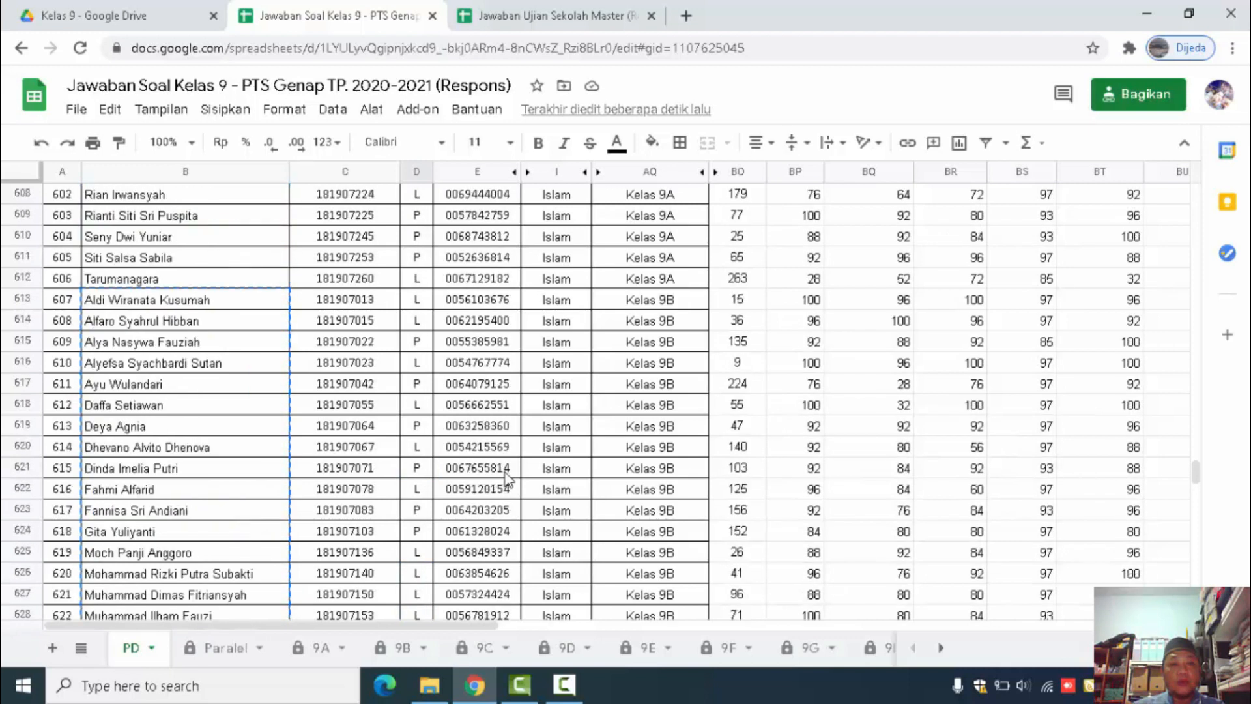
shift+click(418, 301)
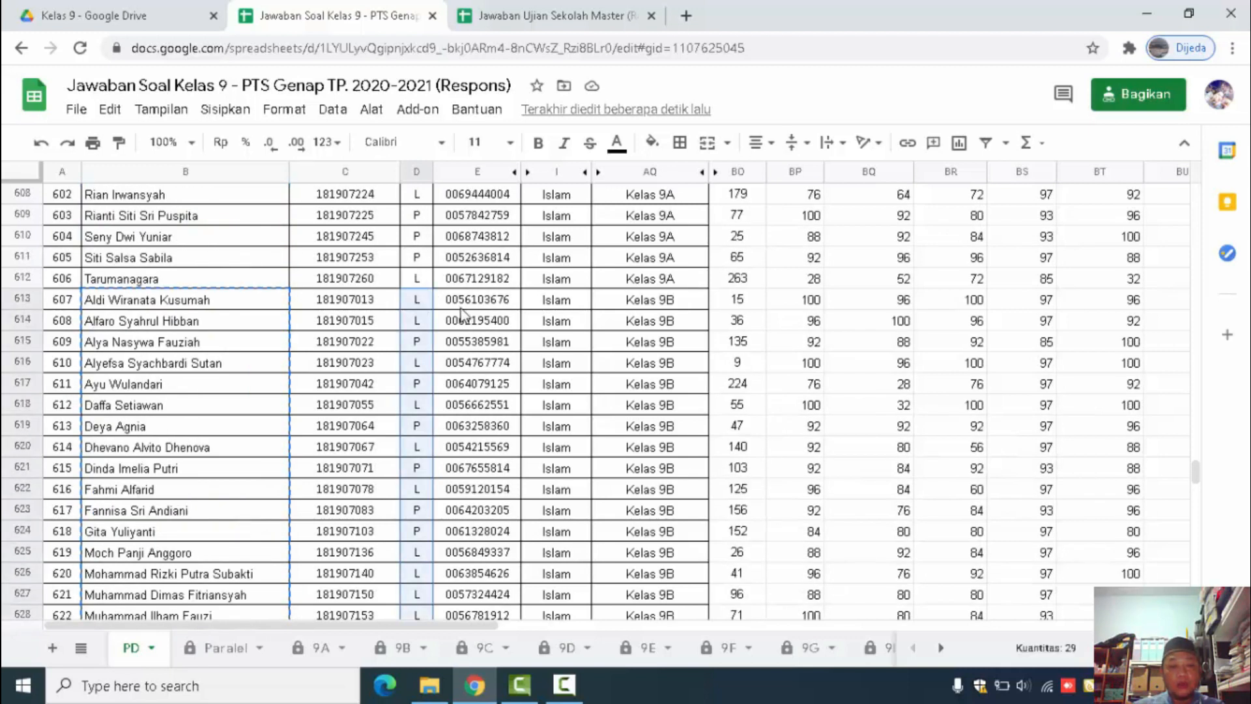
key(ctrl+c)
Paste the gender entries as values only into the master spreadsheet's L/P column, starting at the first Kelas 9B row
click(554, 15)
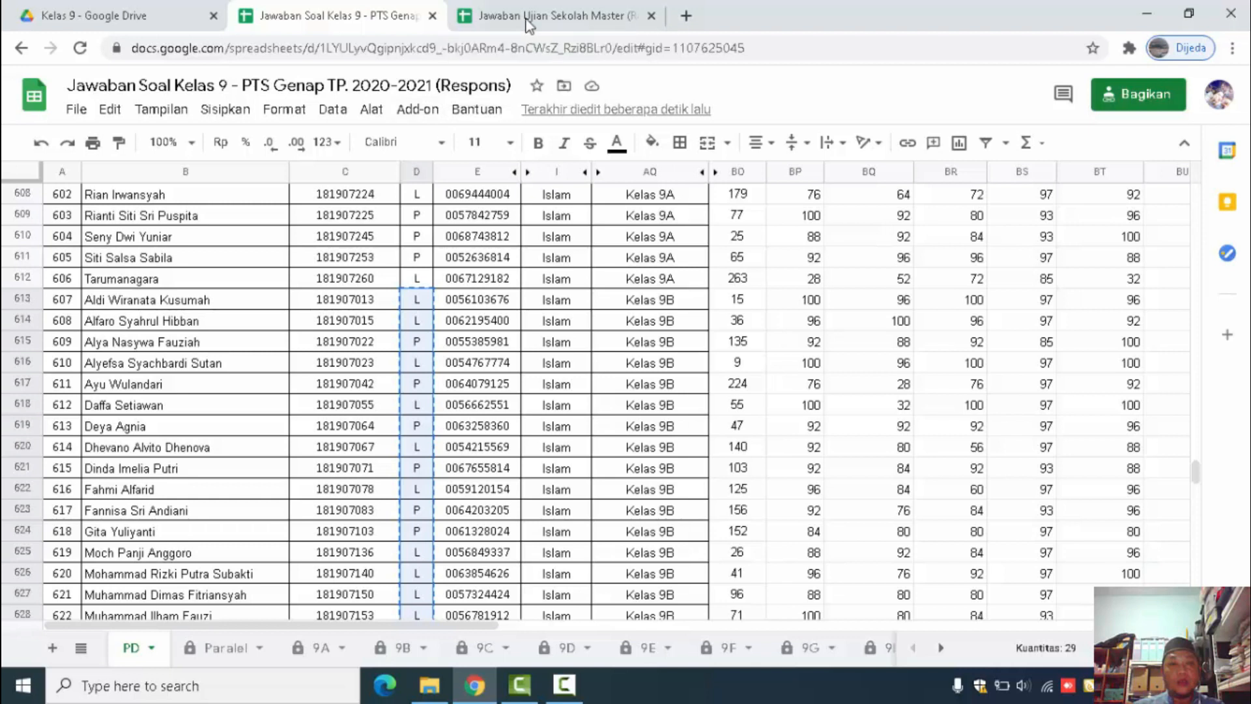
click(454, 505)
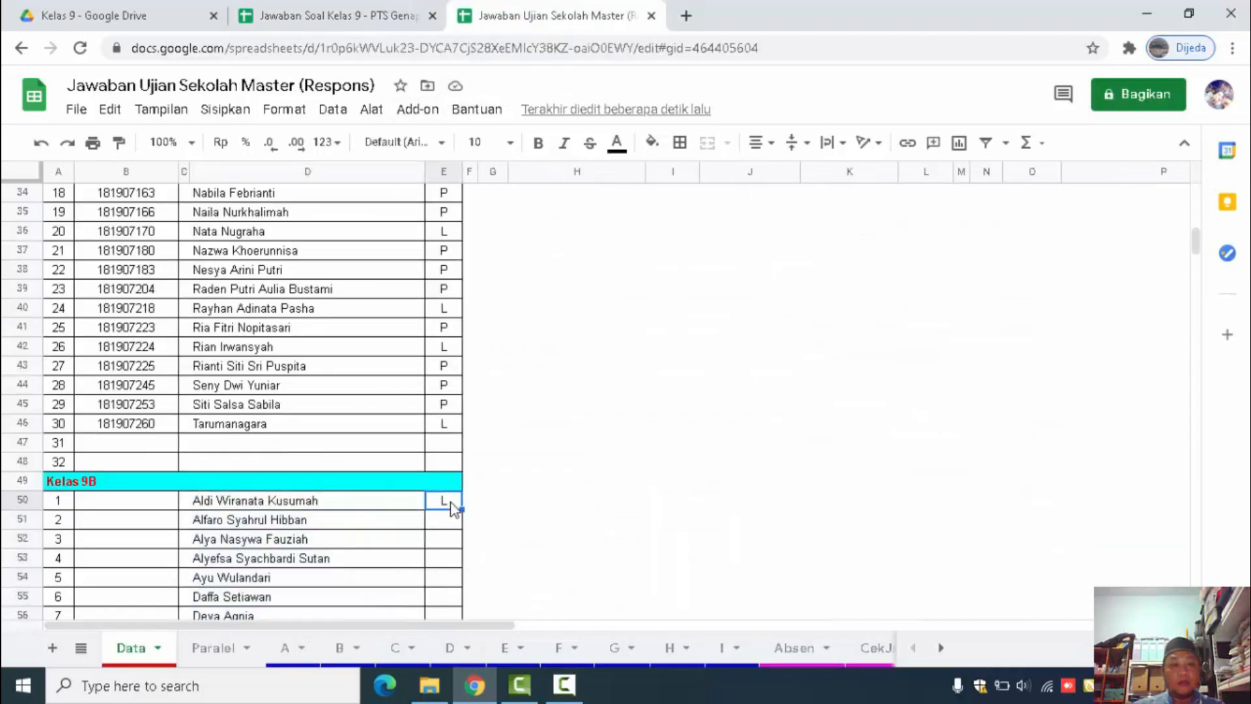
right_click(454, 505)
mouse_move(606, 226)
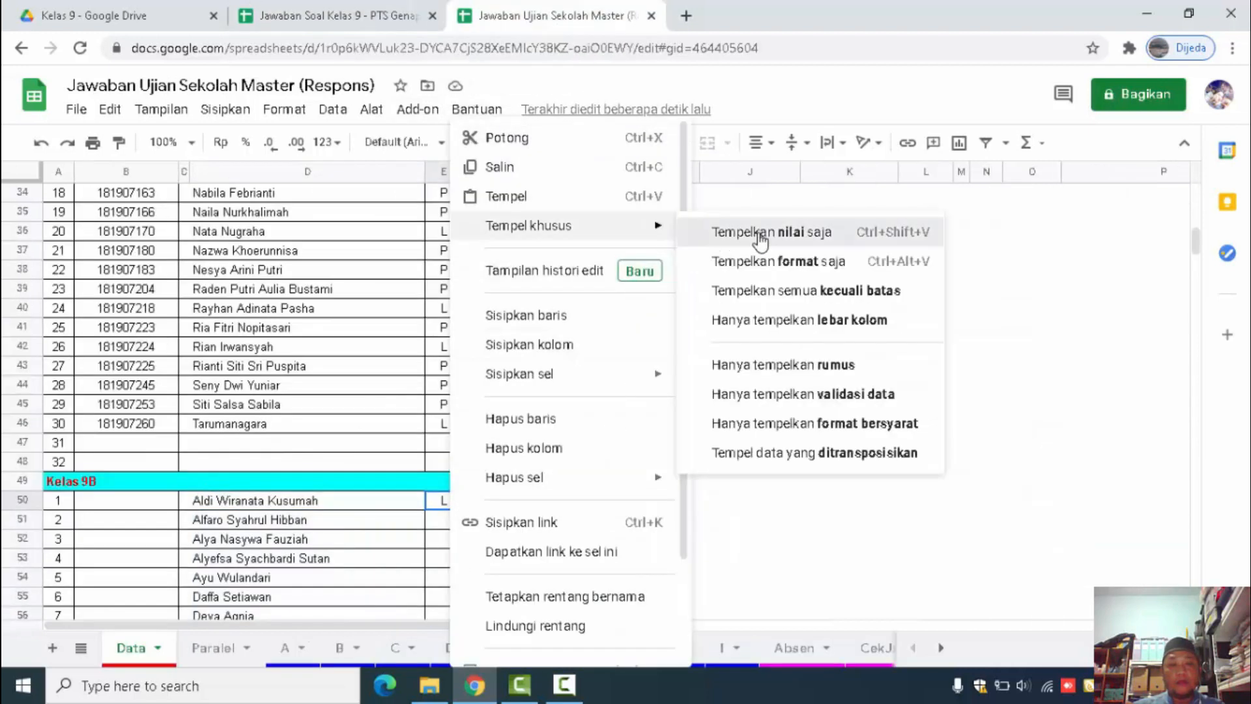
click(758, 233)
Copy the student numbers of all Kelas 9B students from column C of the Jawaban Soal Kelas 9 PD sheet
click(365, 16)
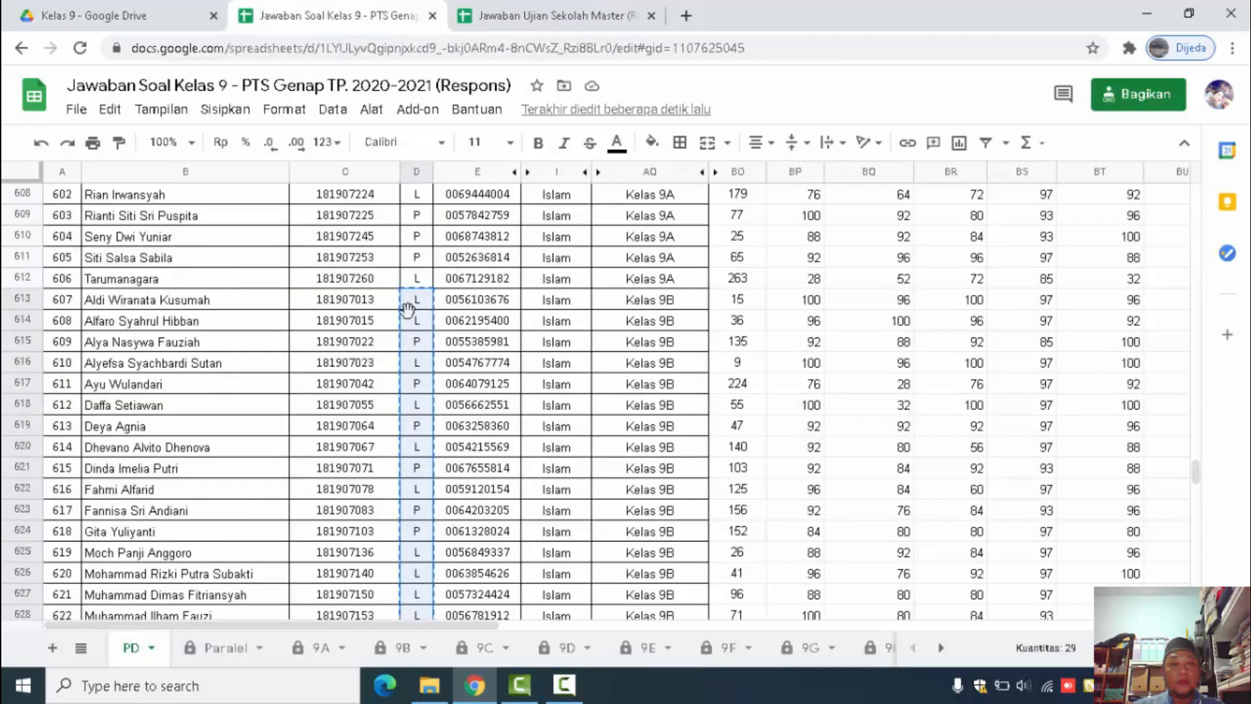
scroll(411, 417, down, 6)
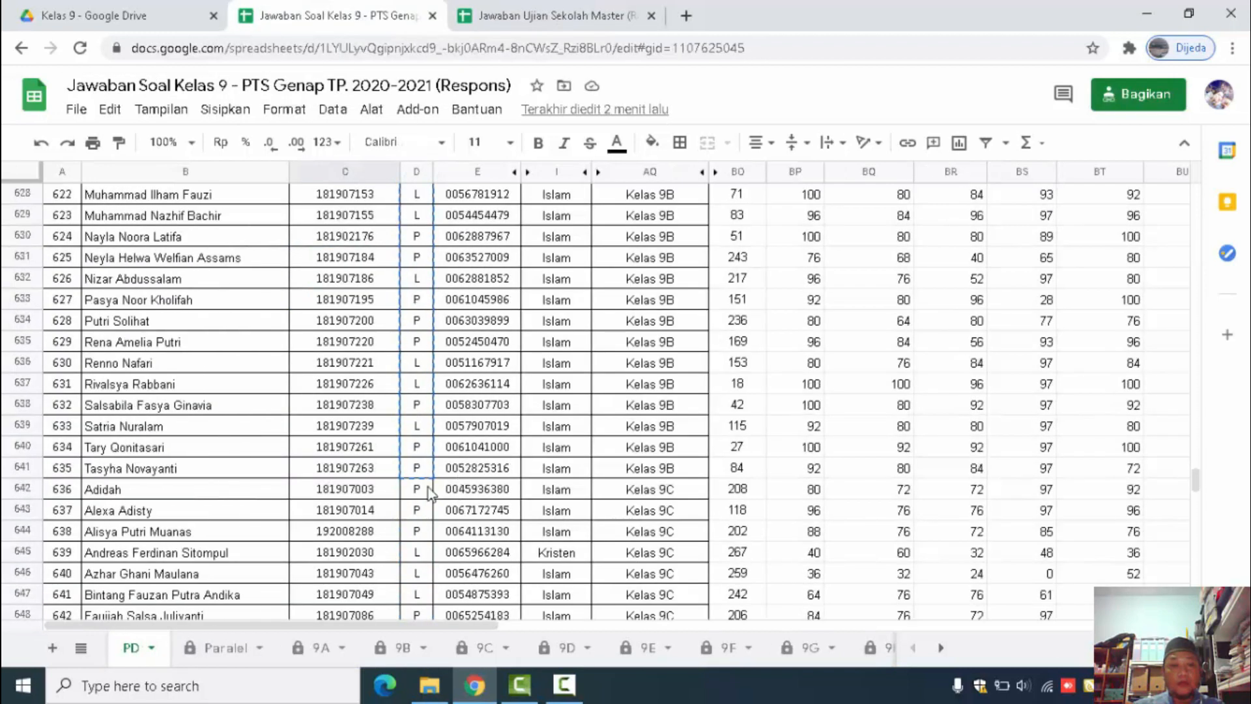
shift+click(363, 471)
key(ctrl+c)
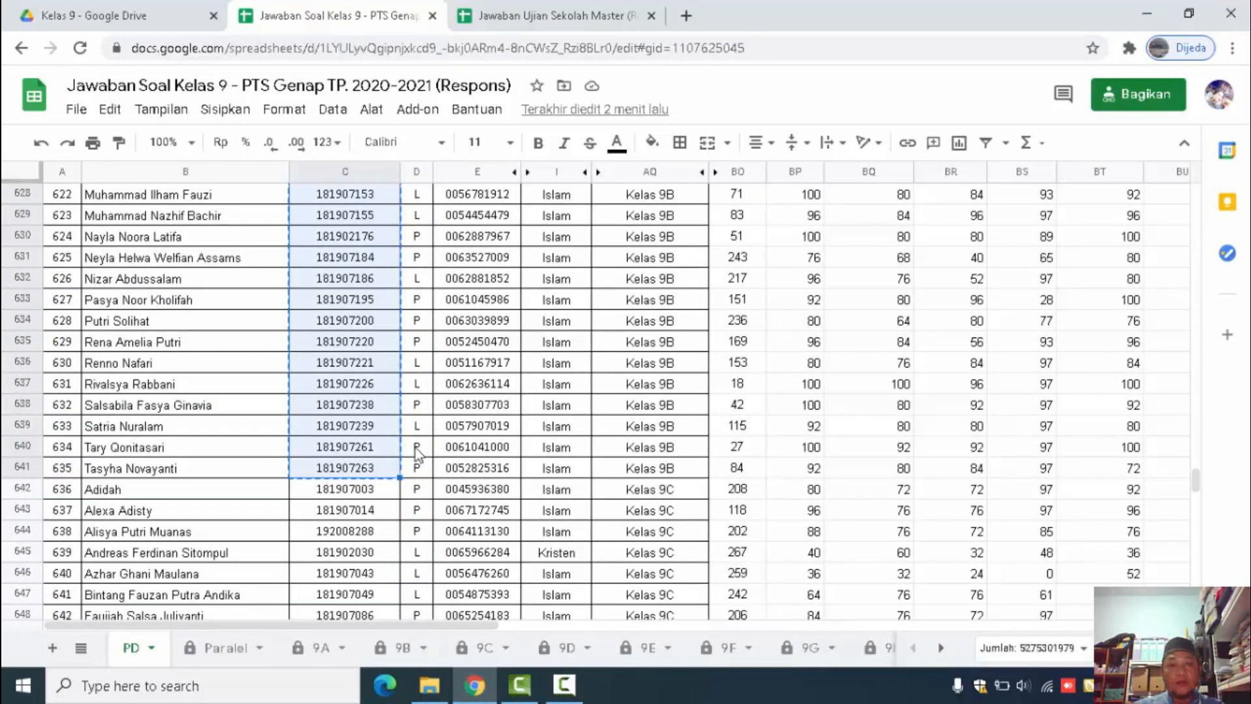
Paste the student numbers as values only into NISN of the master's Data sheet, starting at the first Kelas 9B row
click(480, 20)
click(126, 500)
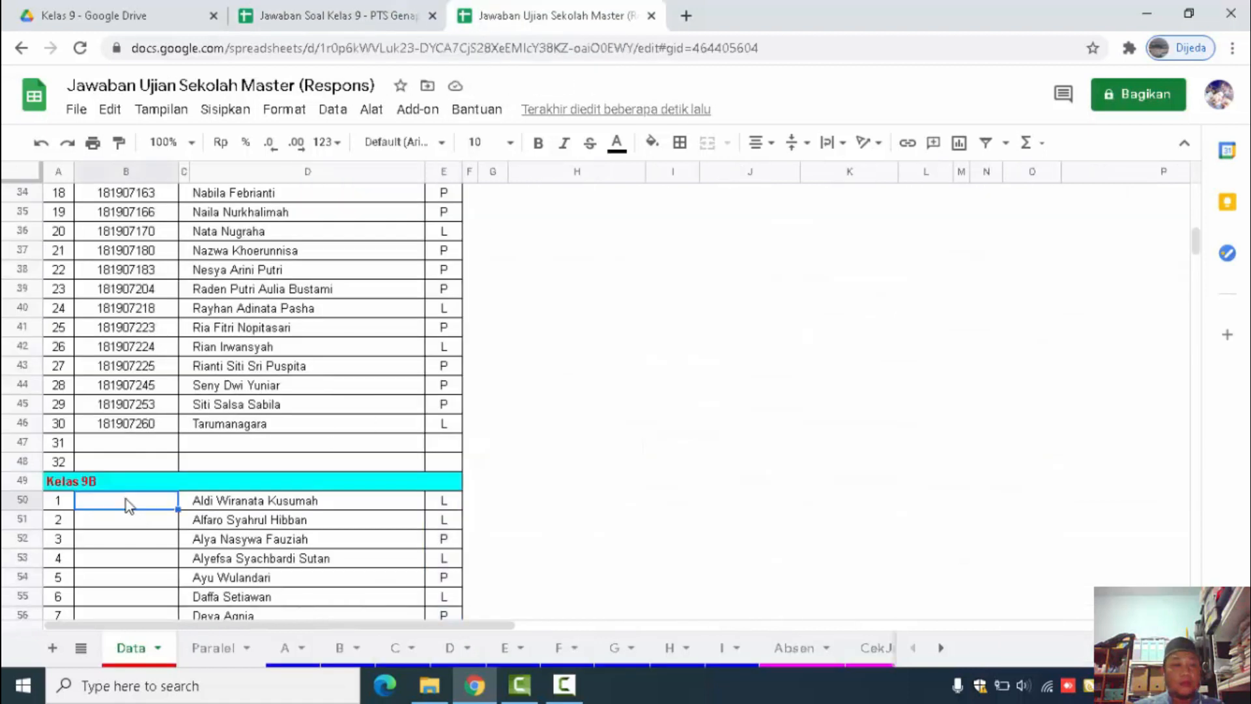
right_click(126, 499)
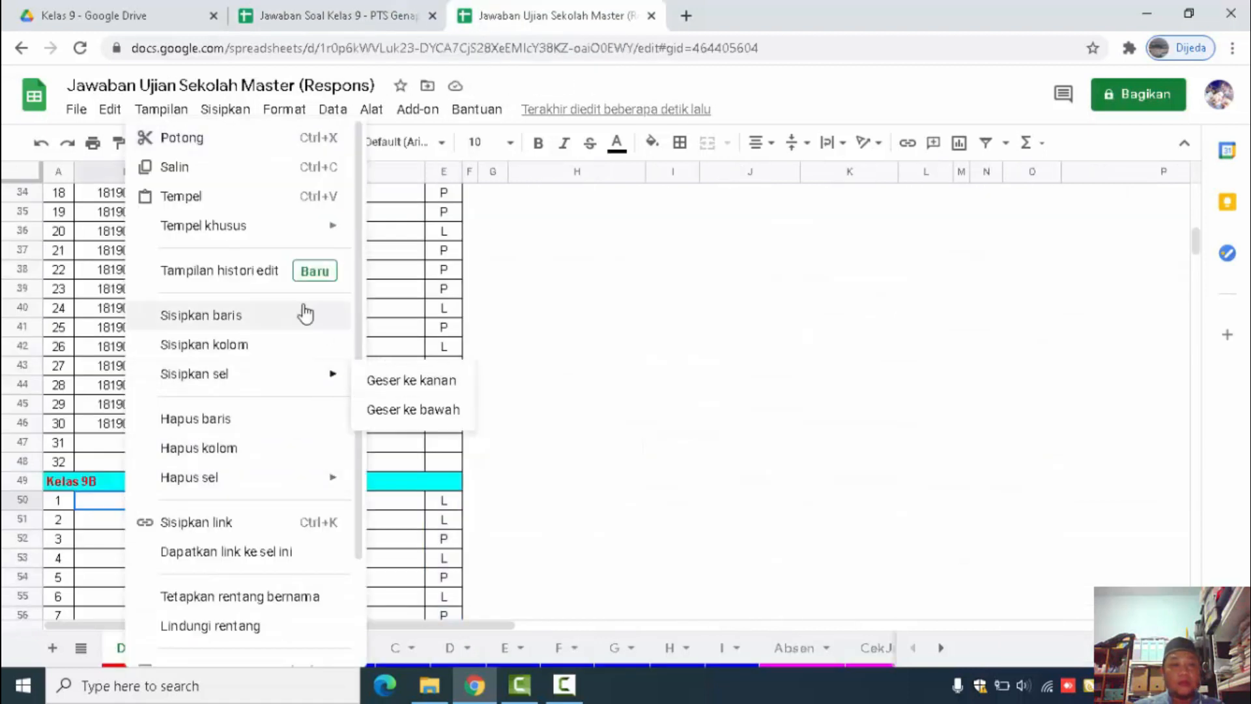
mouse_move(316, 228)
click(427, 235)
Look over the filled Kelas 9B list and open the Paralel sheet to check the student ranking table
scroll(354, 456, down, 7)
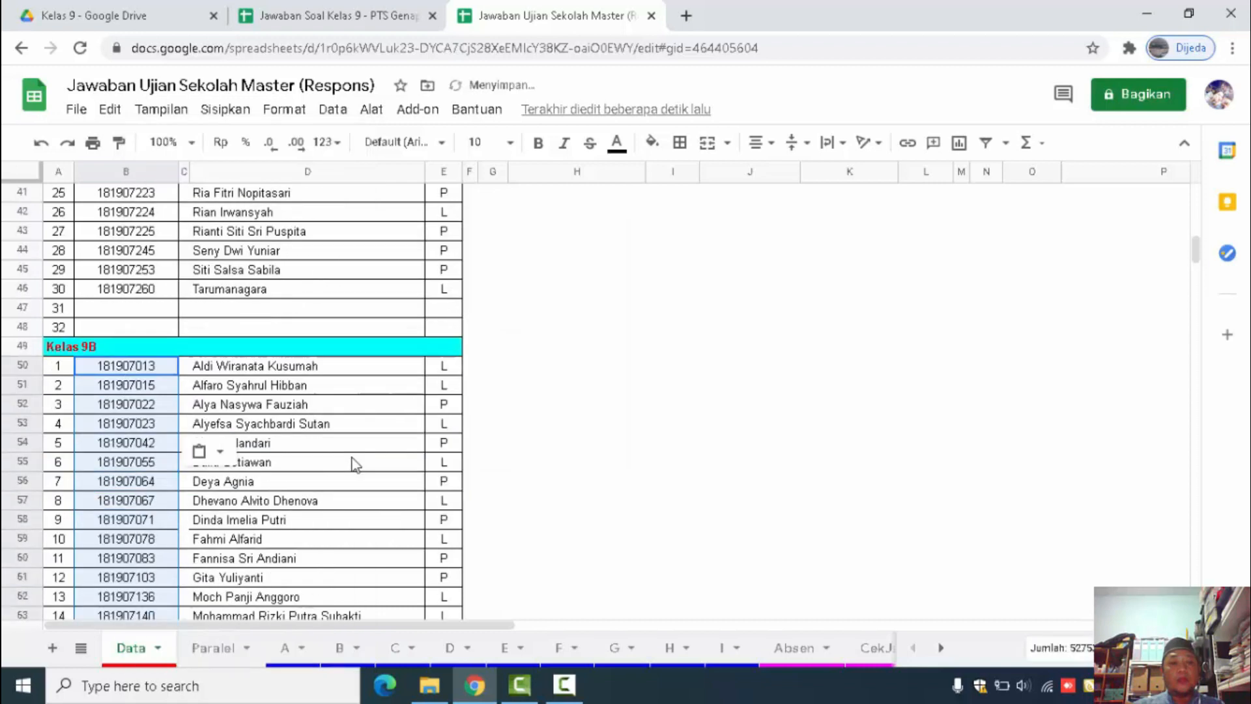
scroll(354, 463, up, 2)
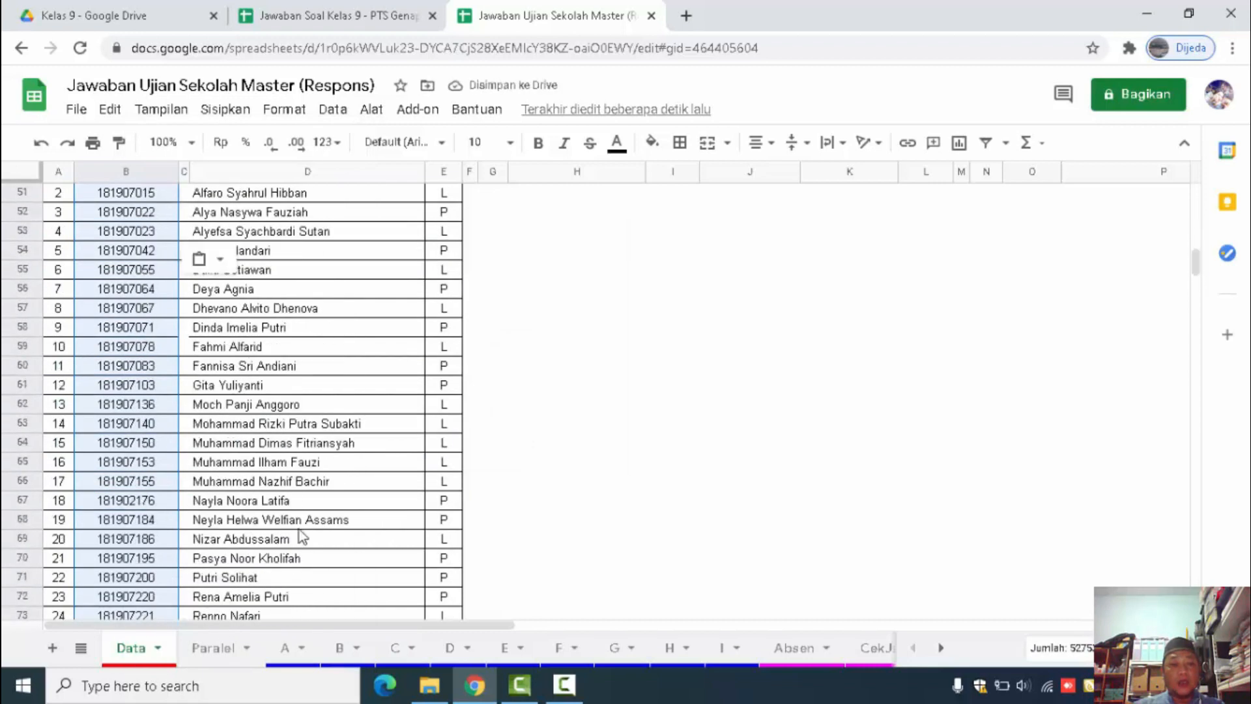
click(213, 648)
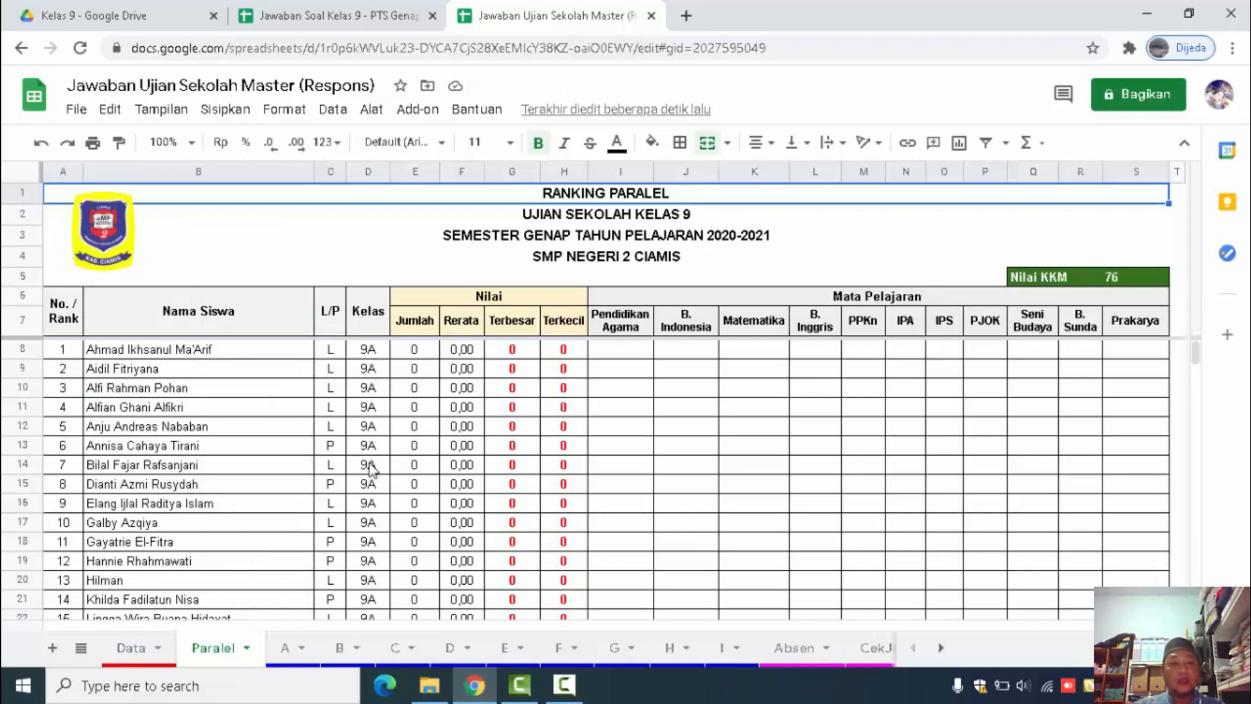
Look over the Paralel ranking and check the student lists on class sheets A and B
drag(1195, 353, 1187, 319)
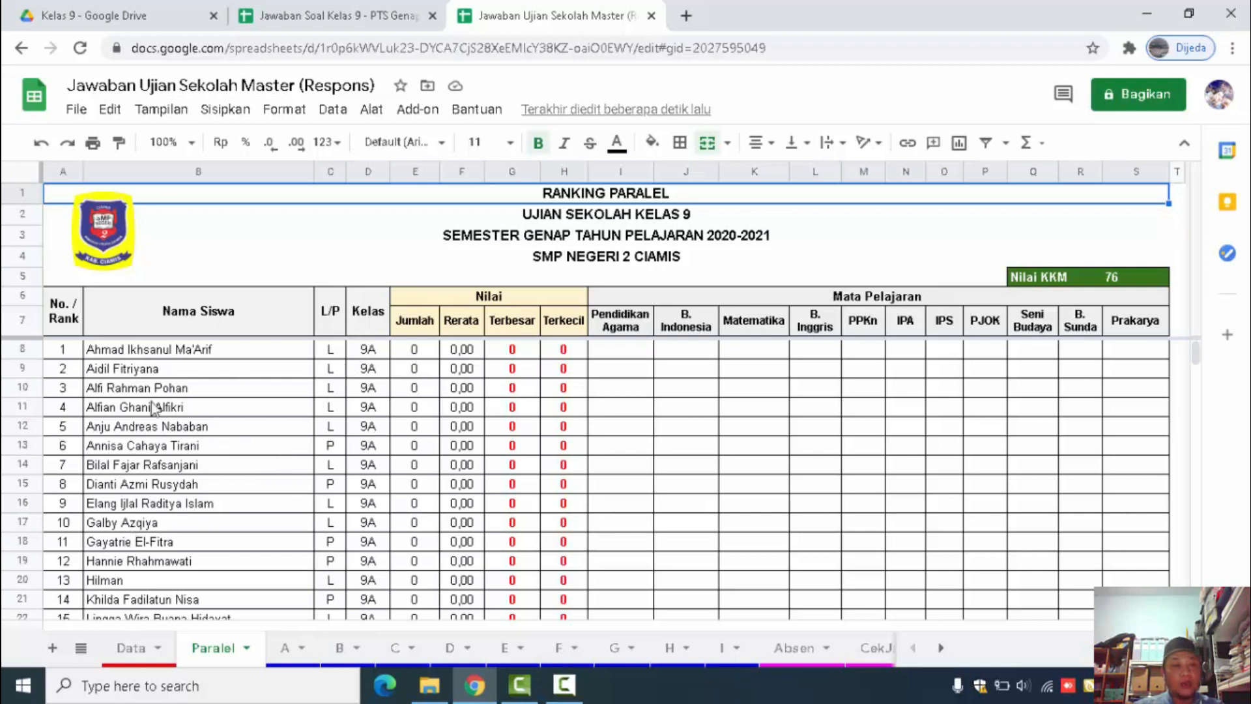
click(285, 662)
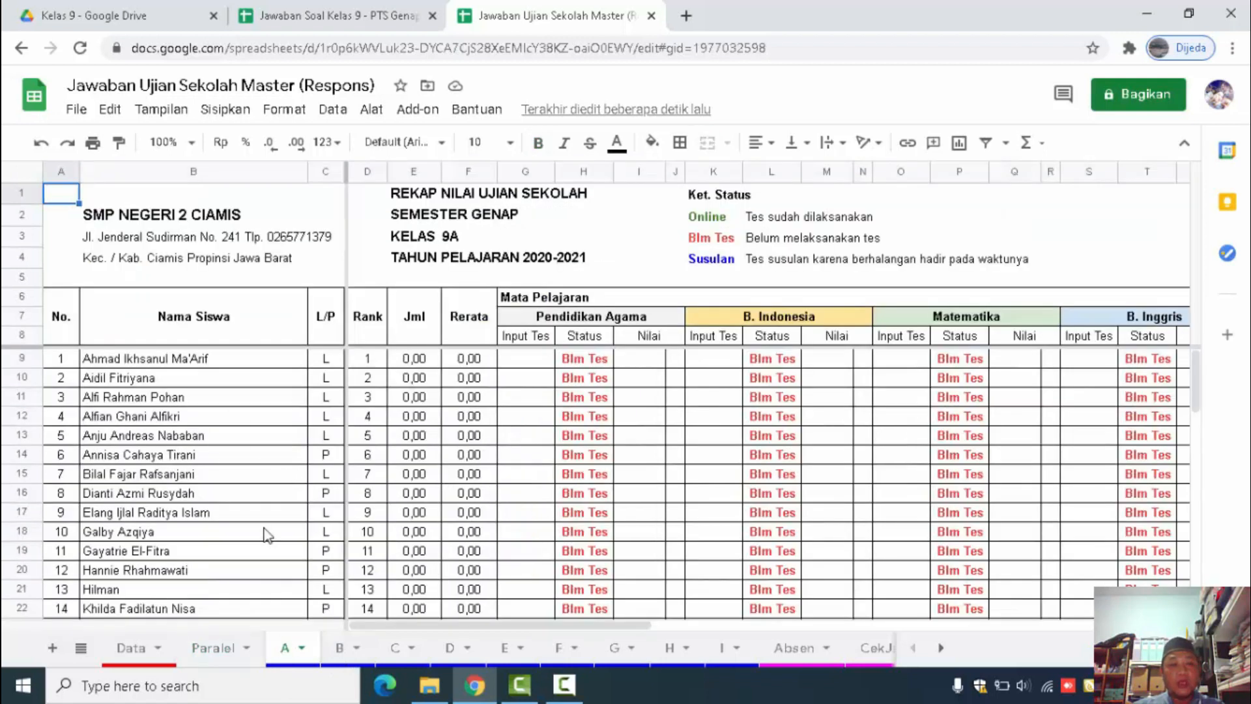
scroll(265, 534, down, 6)
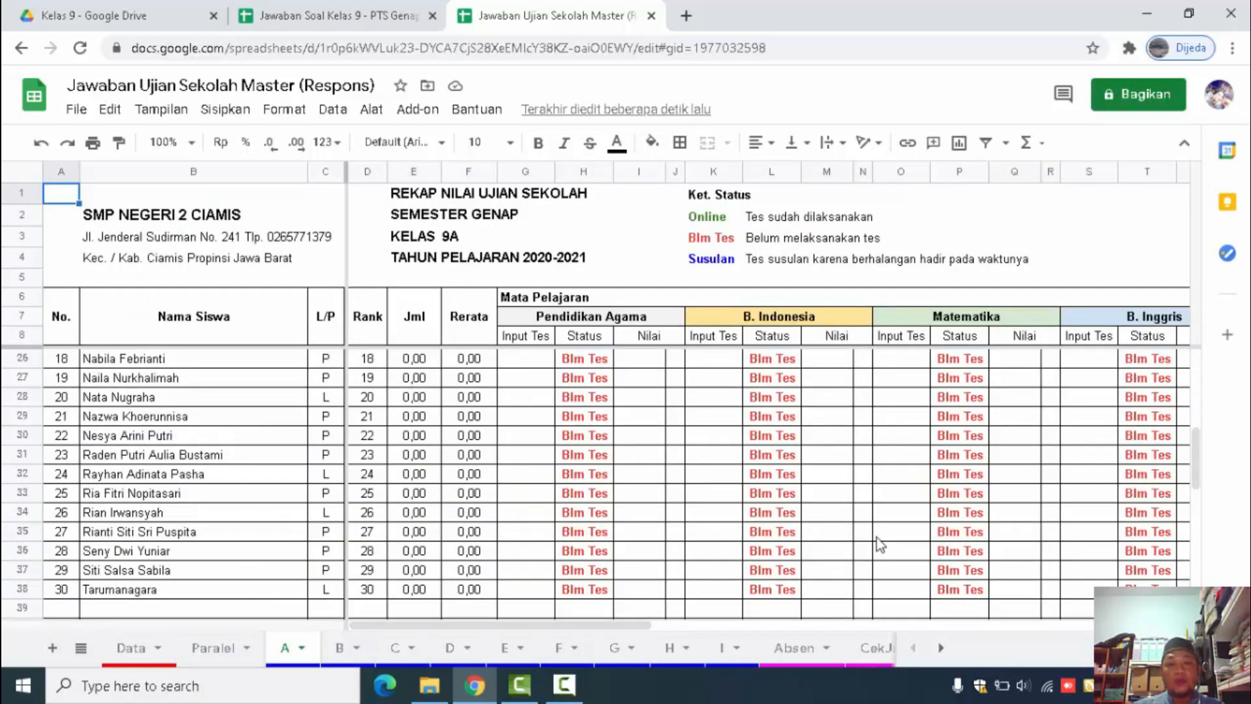
click(340, 647)
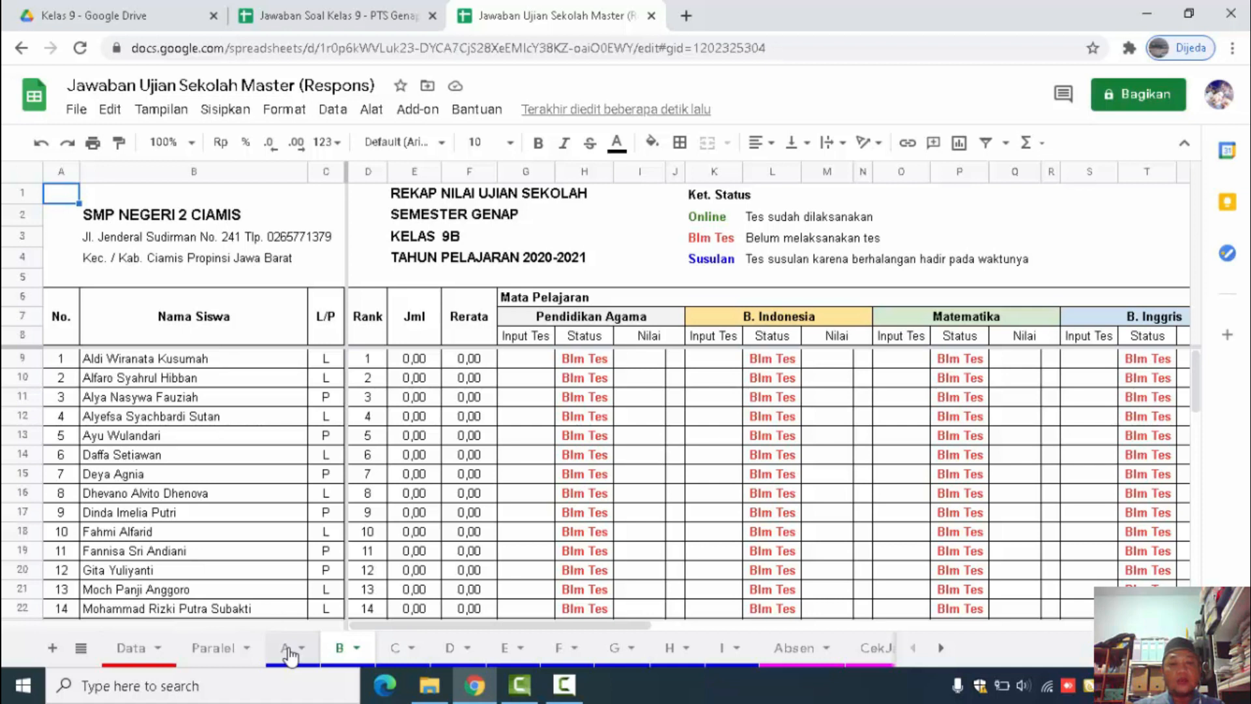
Switch to Google Drive, open the Ujian Sekolah folder in Drive Saya, and open the Seni Budaya form
click(161, 16)
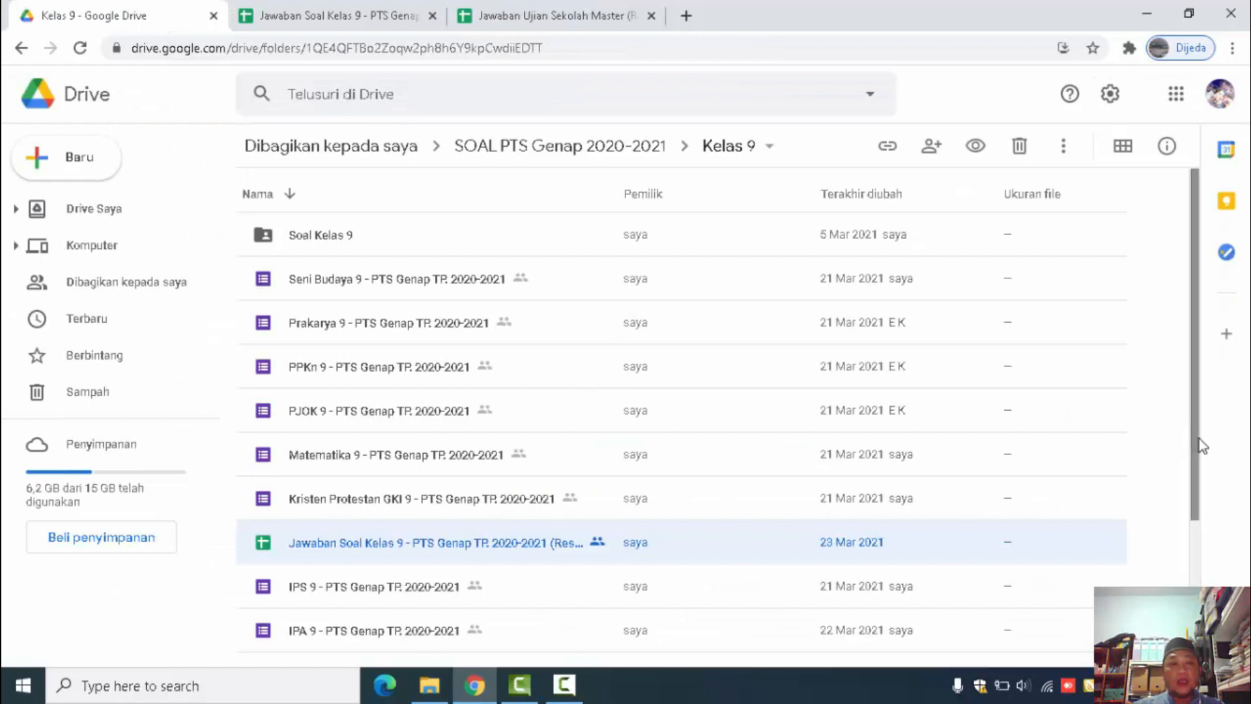
click(99, 212)
double_click(365, 615)
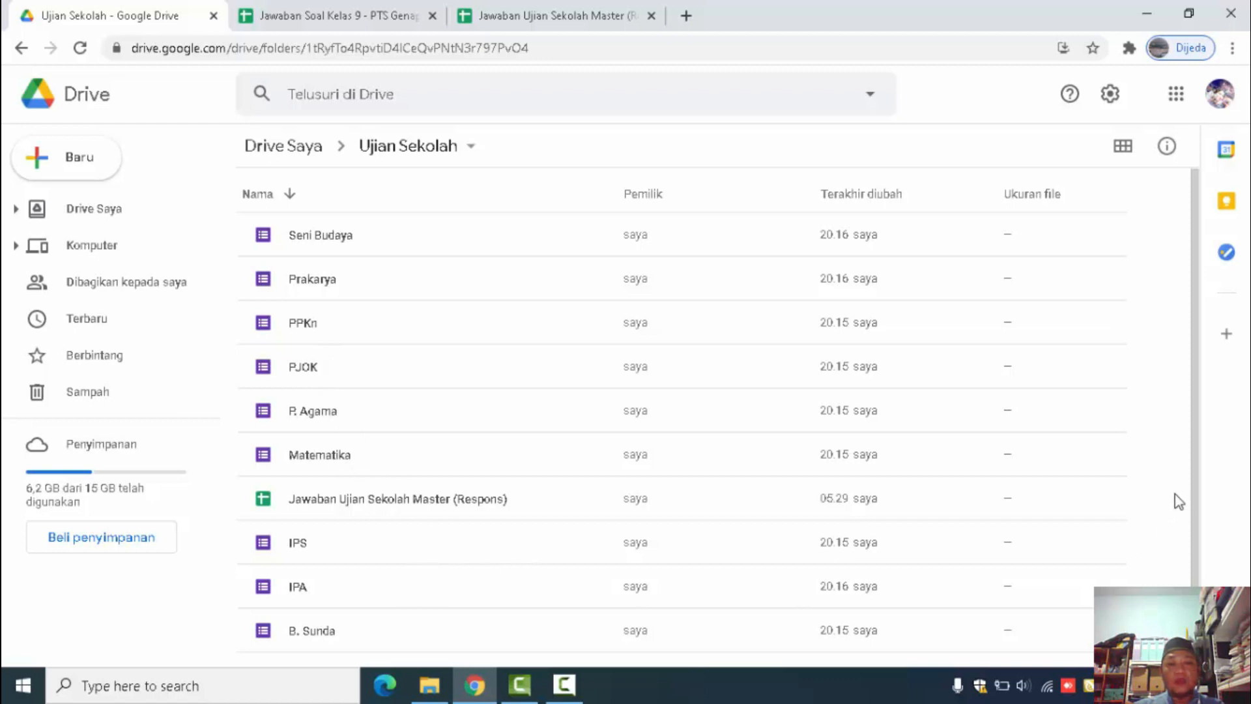
scroll(1195, 480, down, 1)
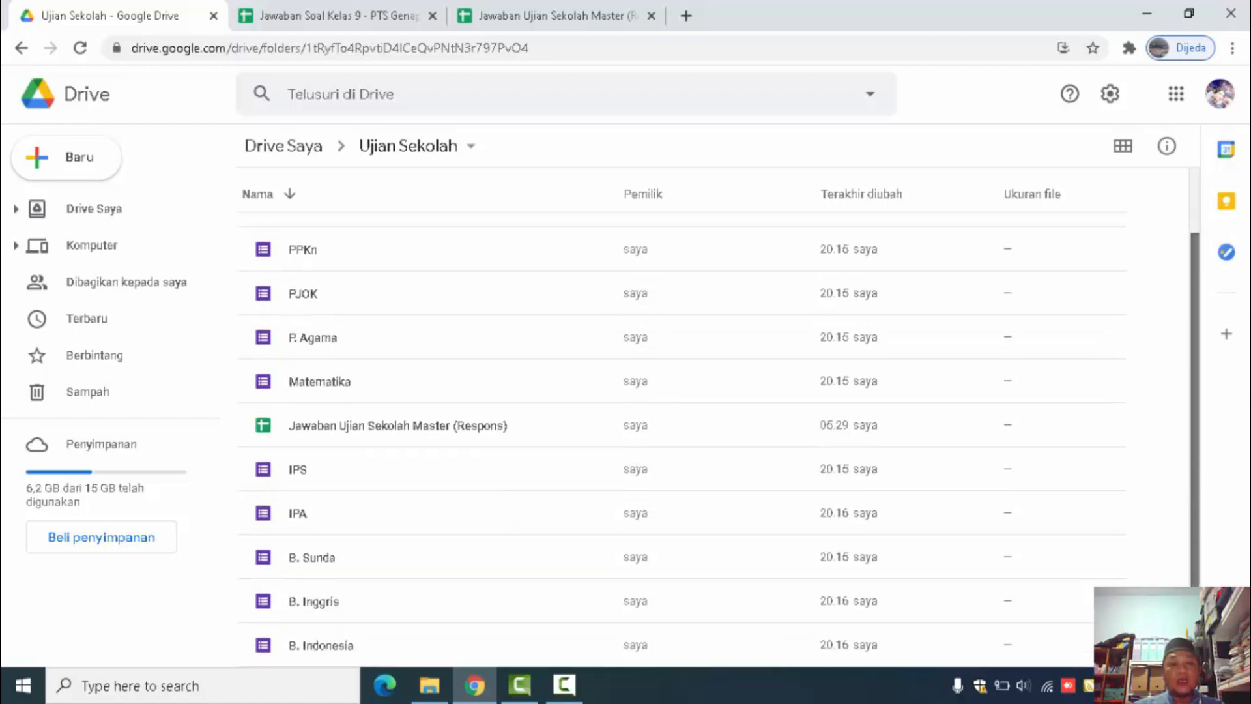
scroll(1188, 548, up, 1)
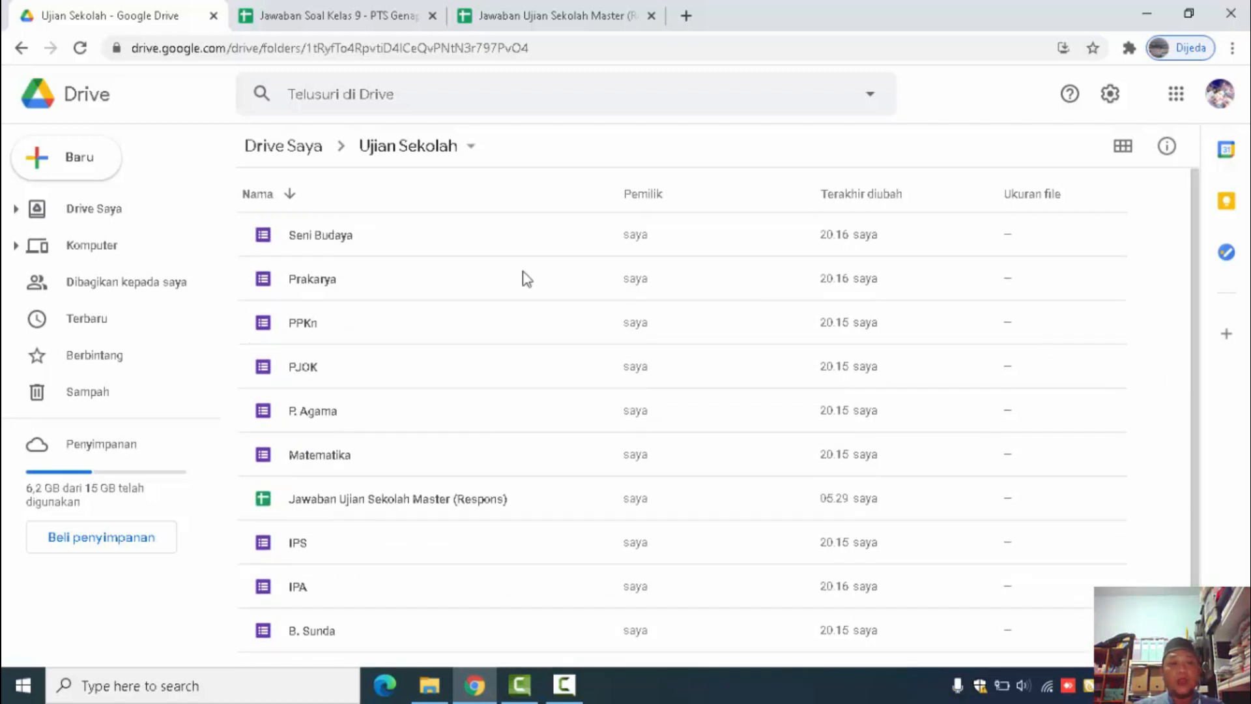
double_click(320, 248)
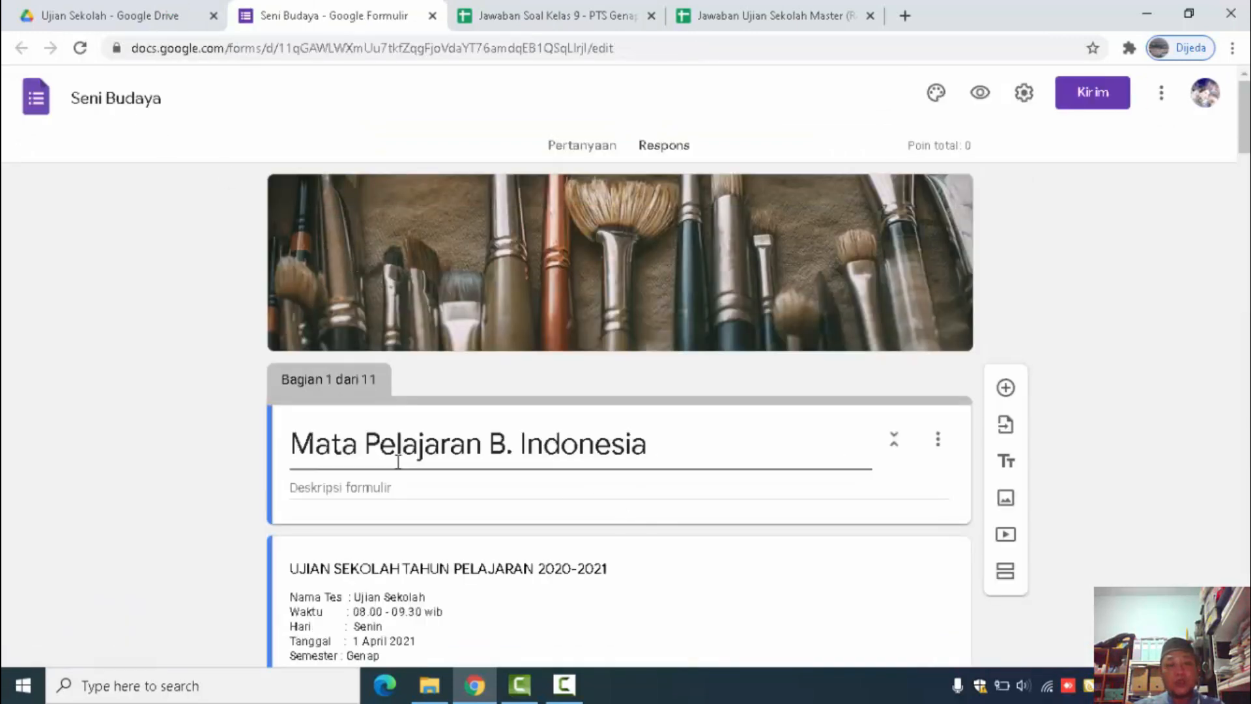
Change the form's heading to "Mata Pelajaran Seni Budaya"
click(573, 444)
drag(489, 445, 647, 445)
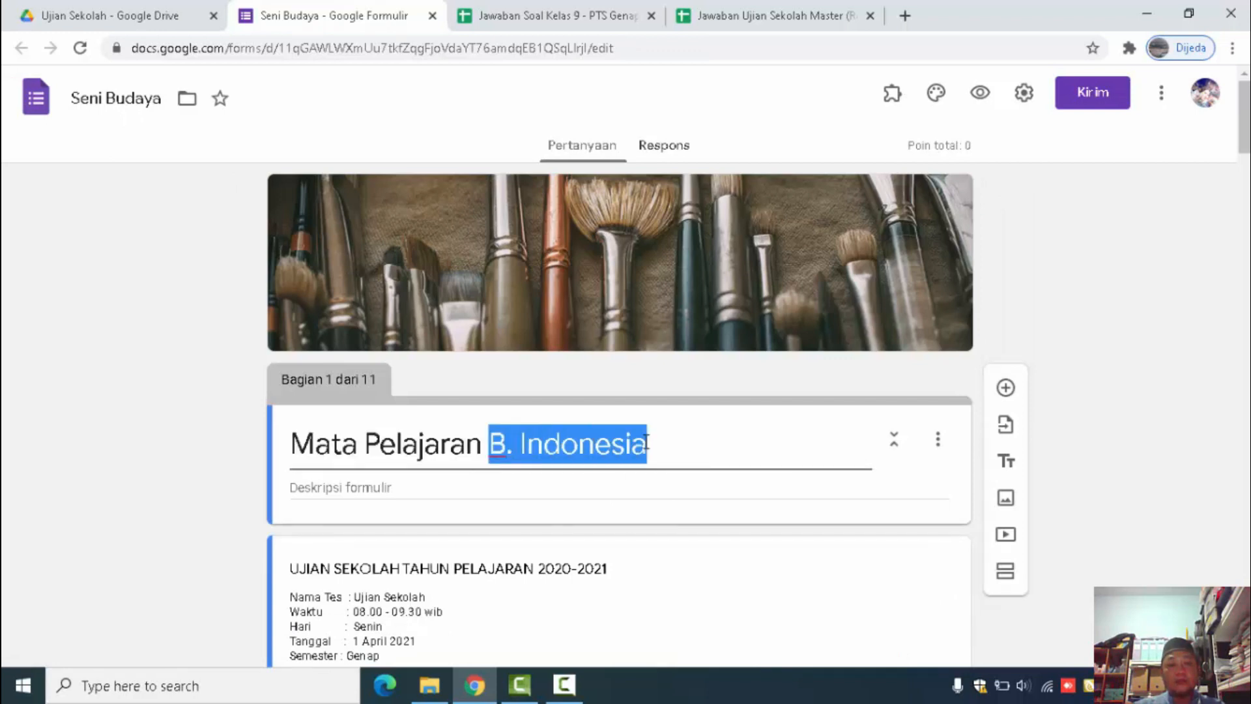
text(Seni B)
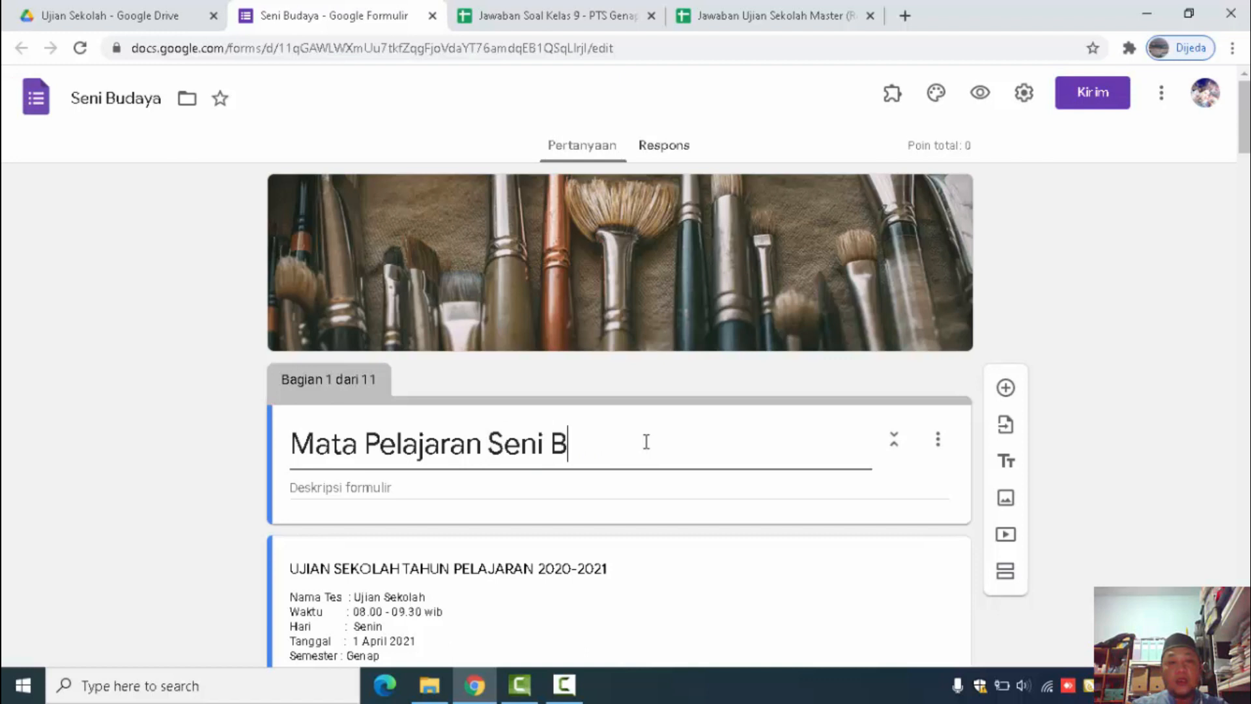
text(udaya)
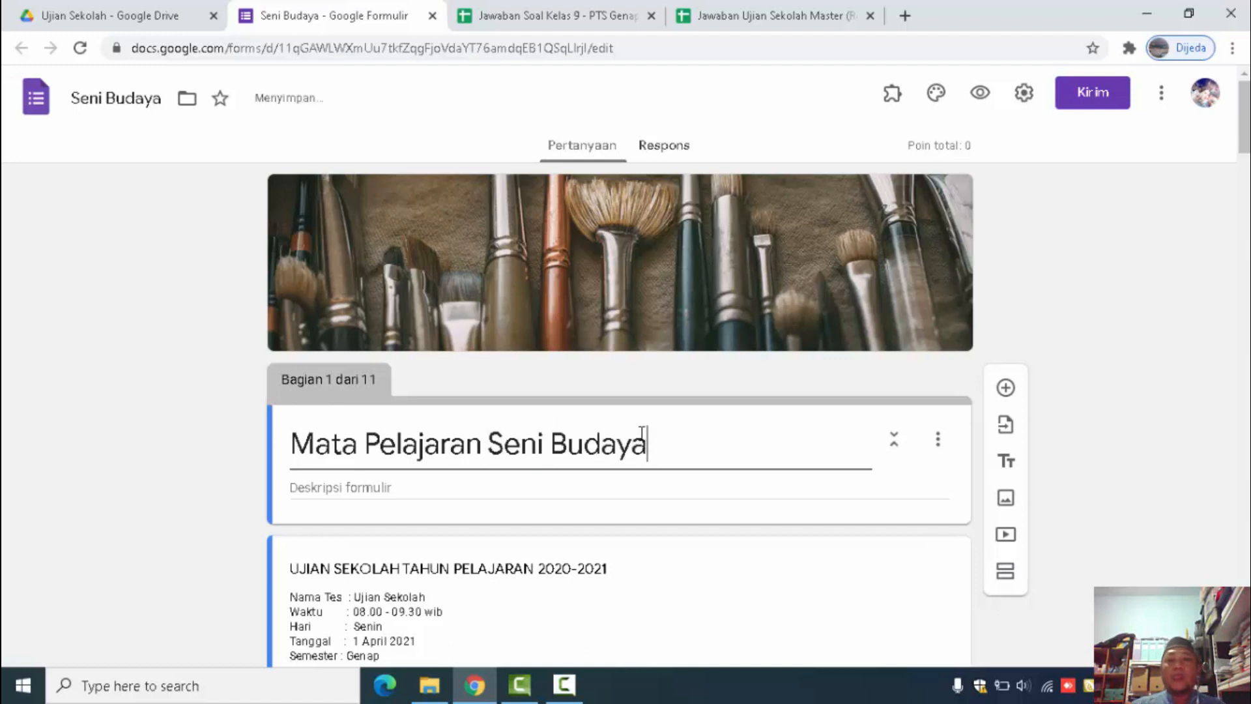
Review the exam details block and select the Siswa 1 option text in the Kelas A drop-down question
drag(1244, 118, 1244, 151)
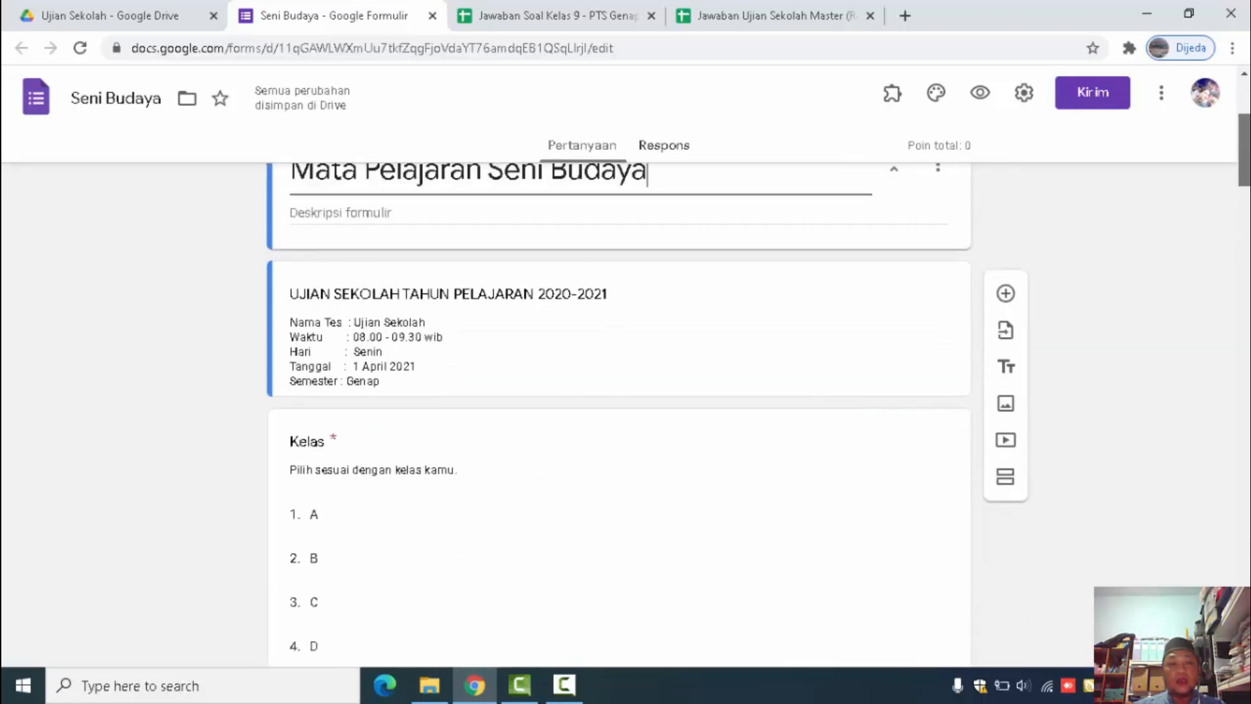
click(408, 307)
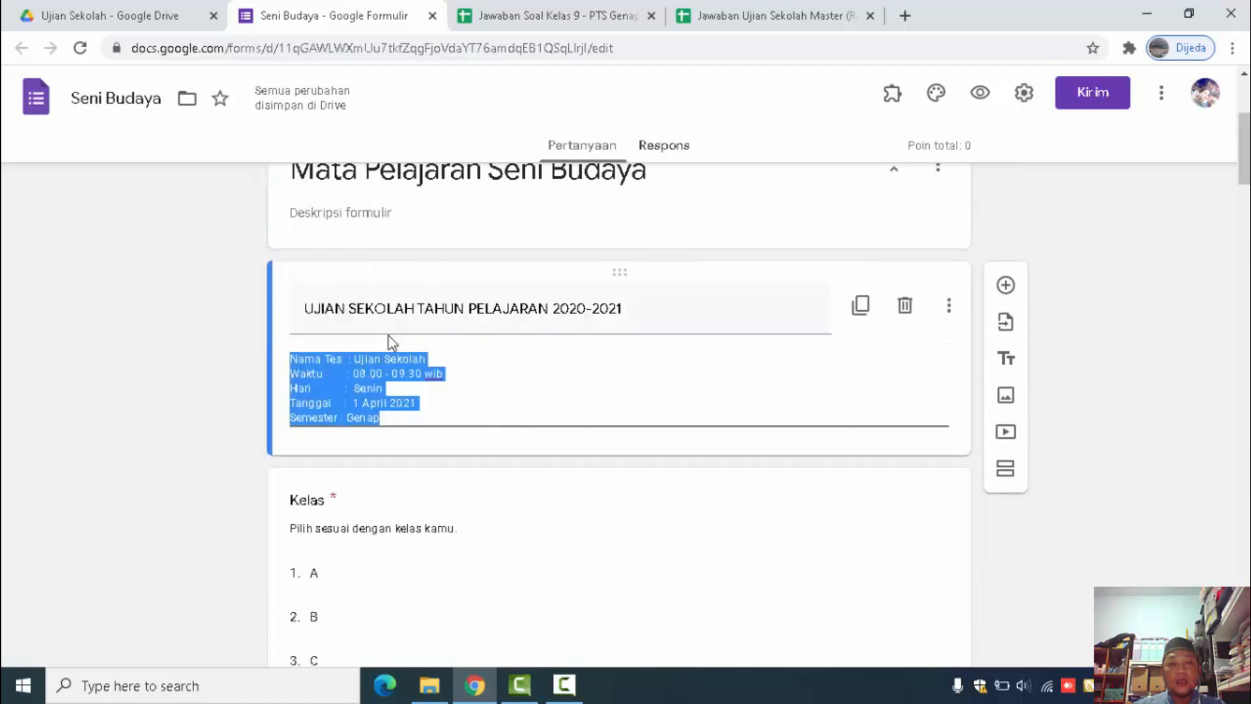
click(415, 373)
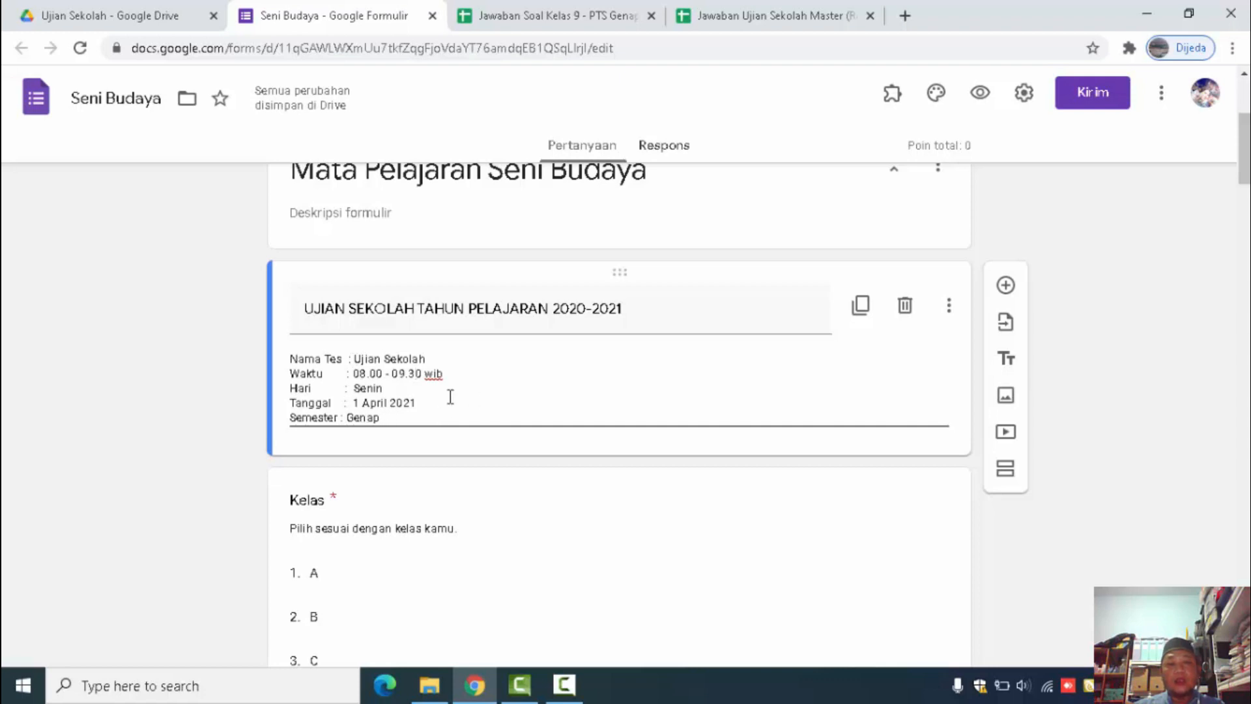
drag(1245, 176, 1246, 270)
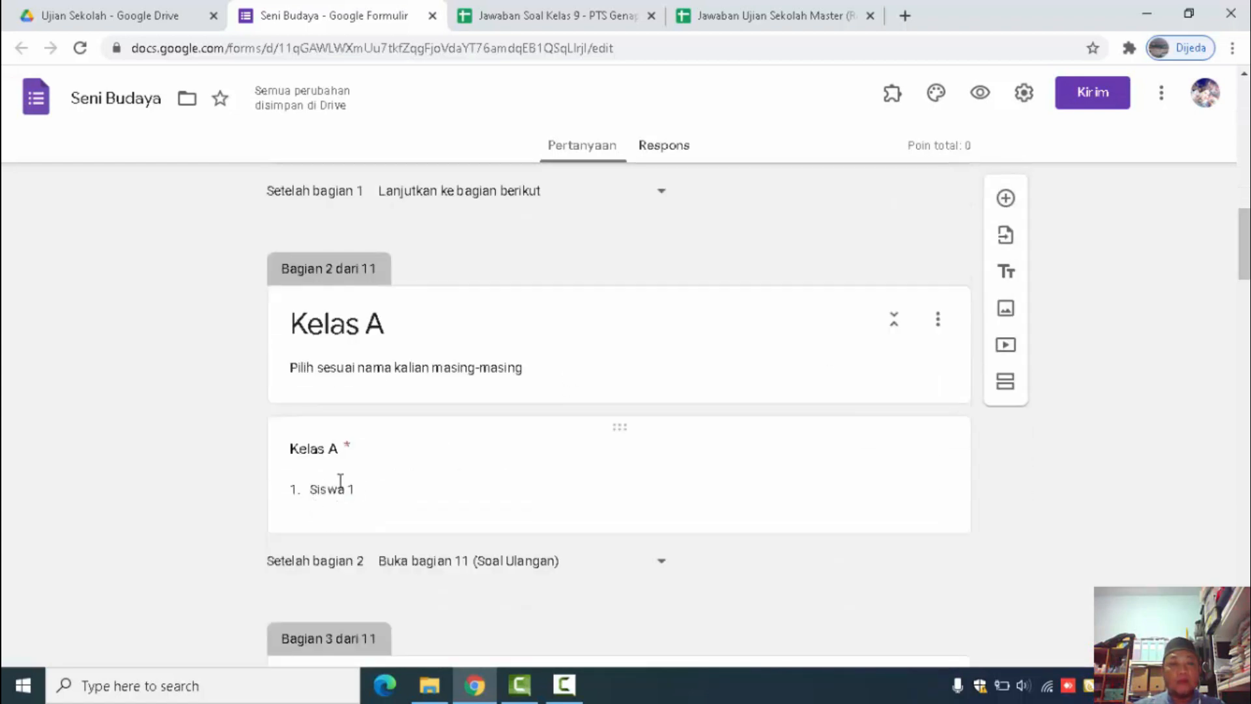
click(340, 482)
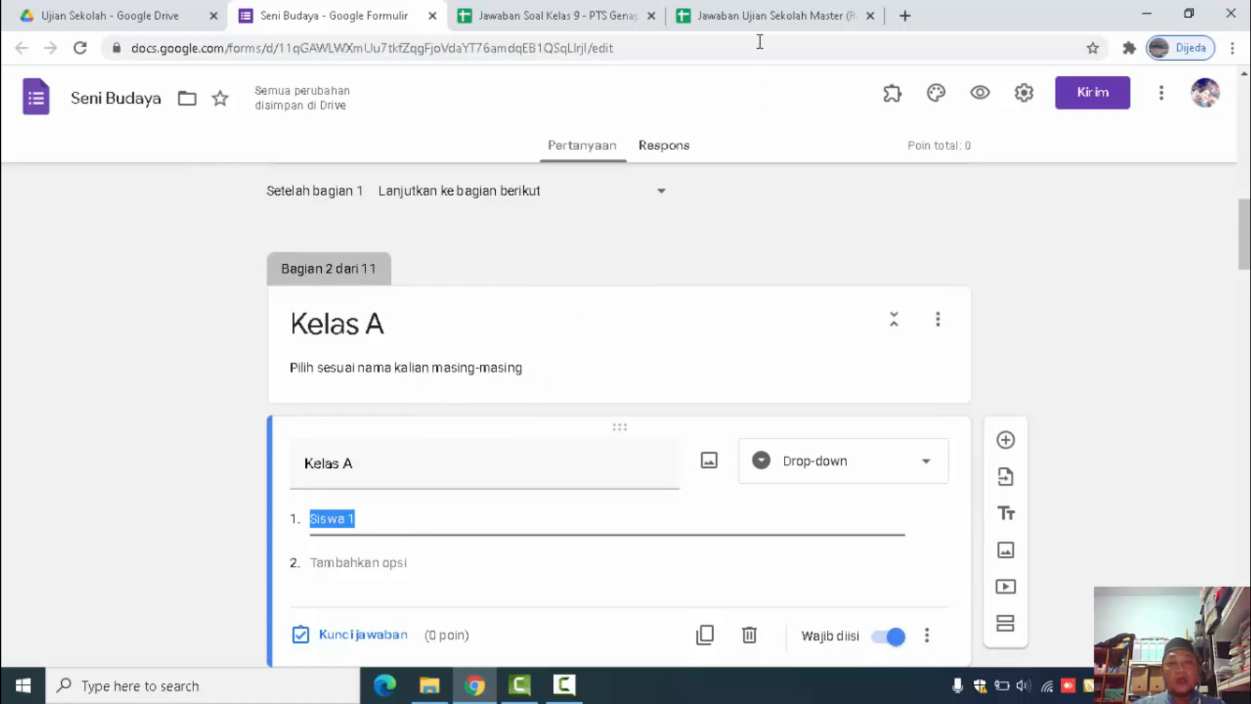
Close the Jawaban Soal Kelas 9 - PTS Genap spreadsheet and return to the Jawaban Ujian Sekolah Master spreadsheet
click(759, 20)
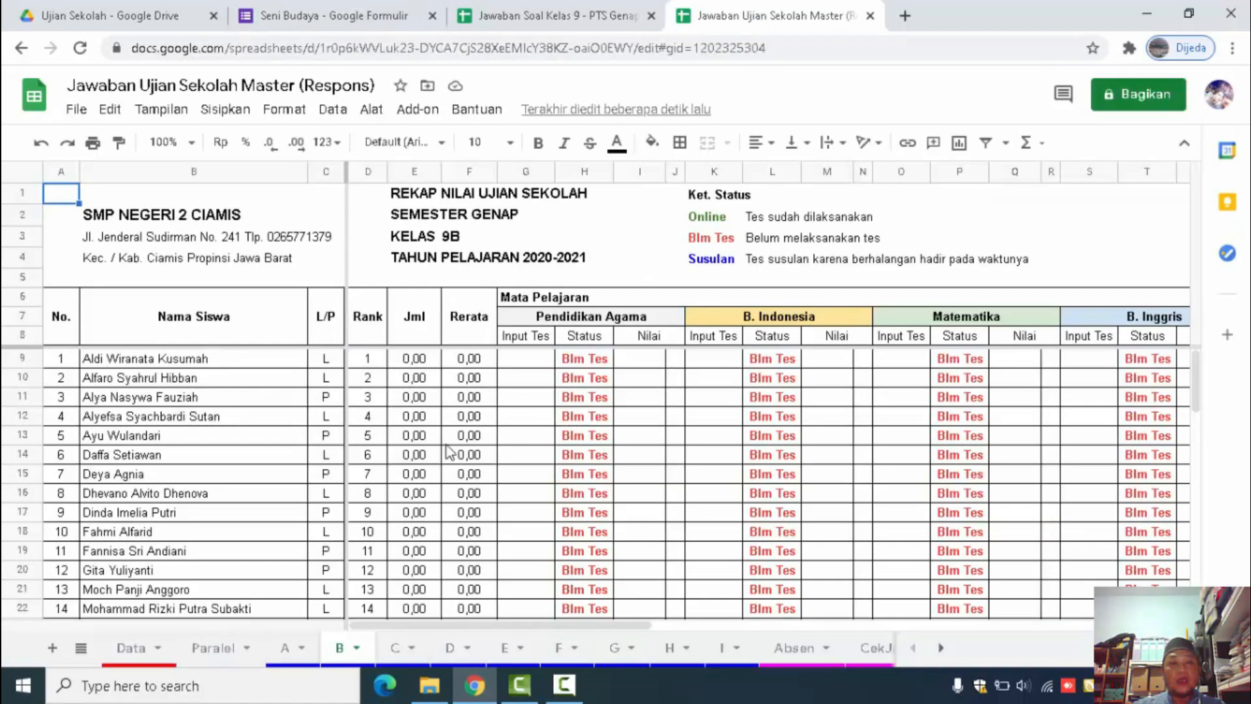
click(589, 21)
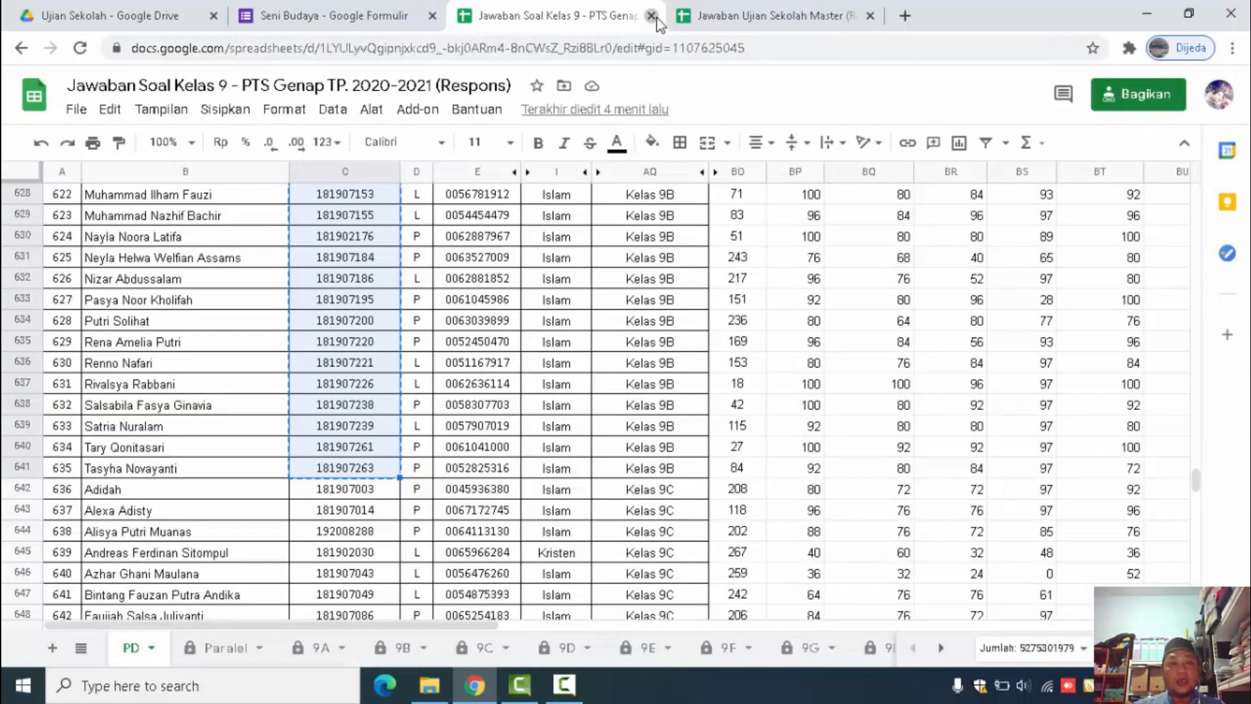
click(651, 16)
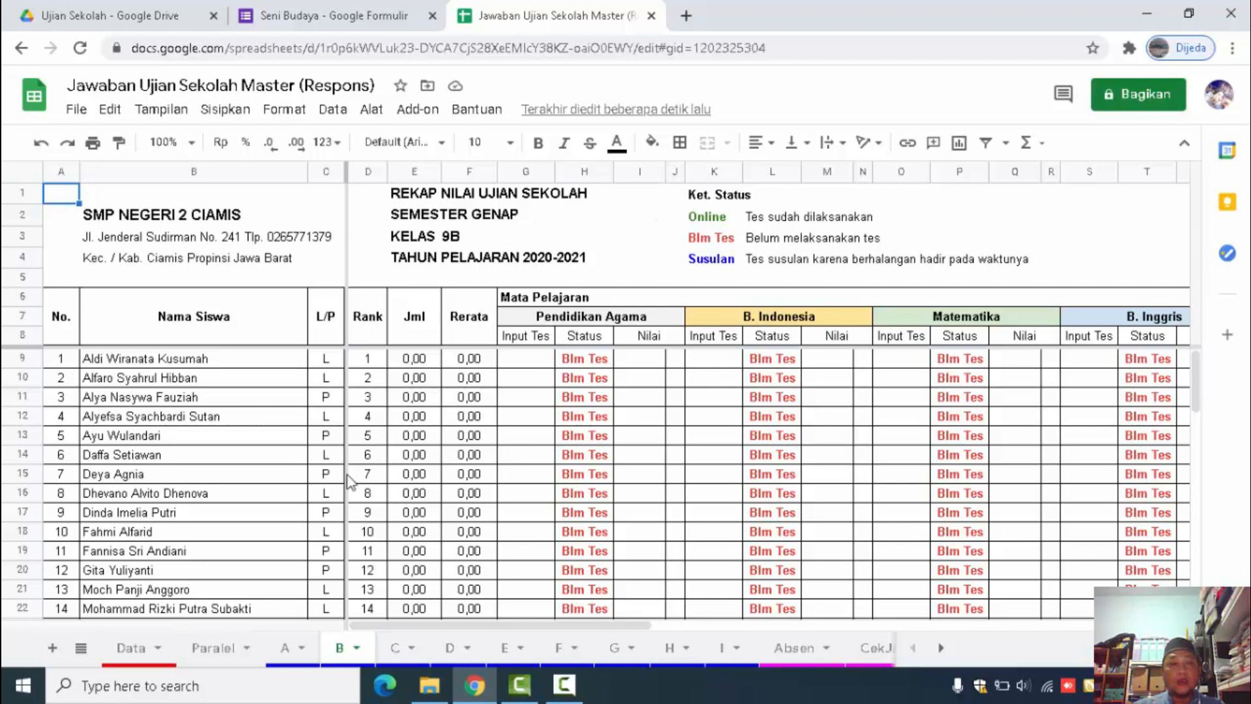
Copy all Kelas 9A student names from the Nama Siswa column of the Data sheet
click(131, 647)
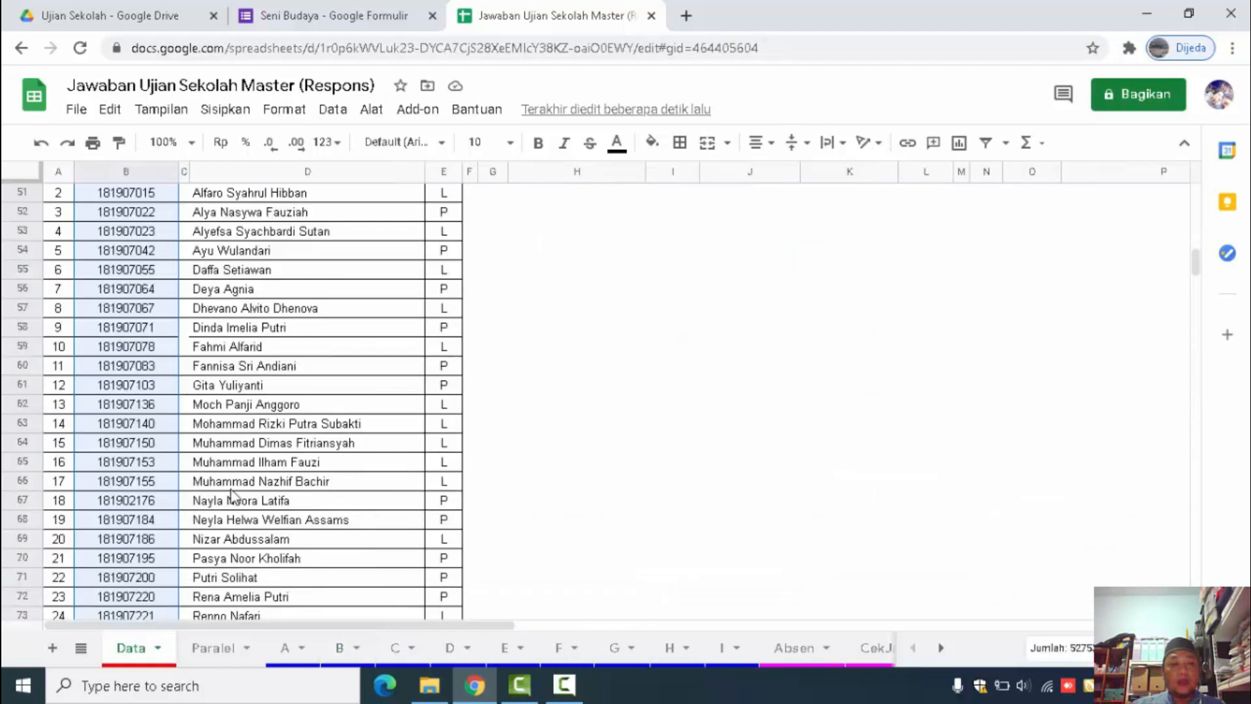
scroll(285, 482, up, 2)
drag(1194, 271, 1201, 195)
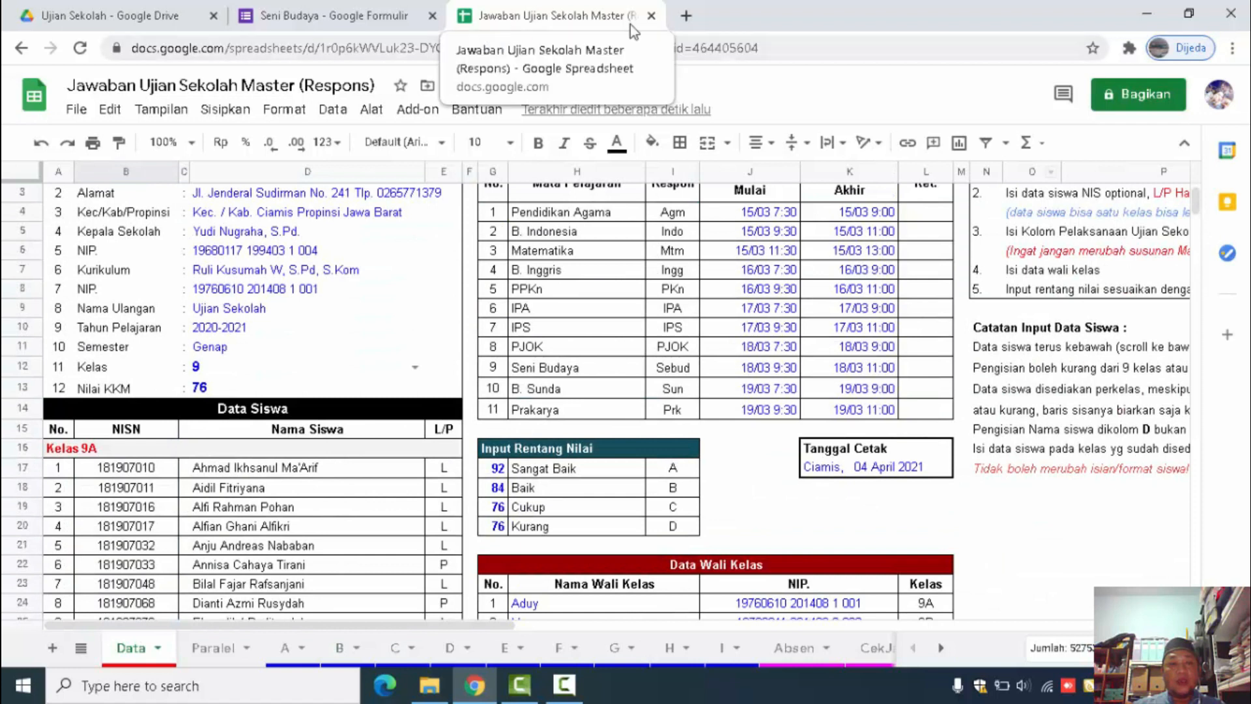
click(277, 474)
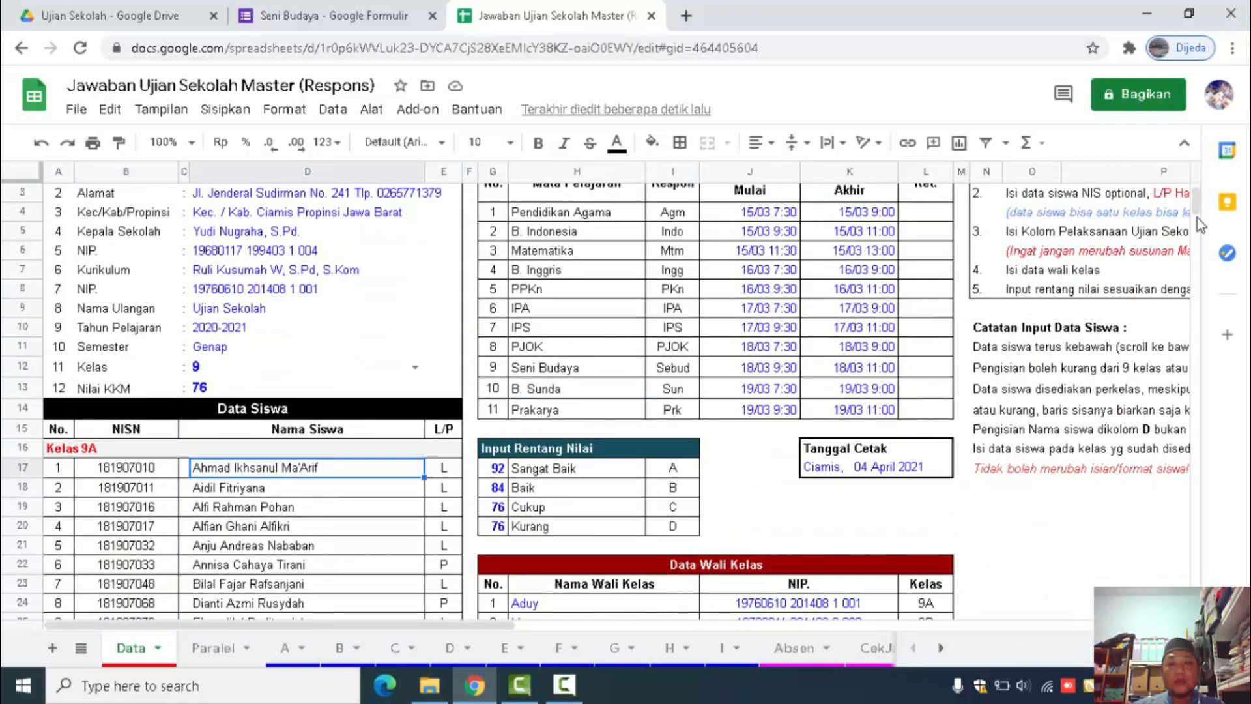
drag(1198, 210, 1197, 249)
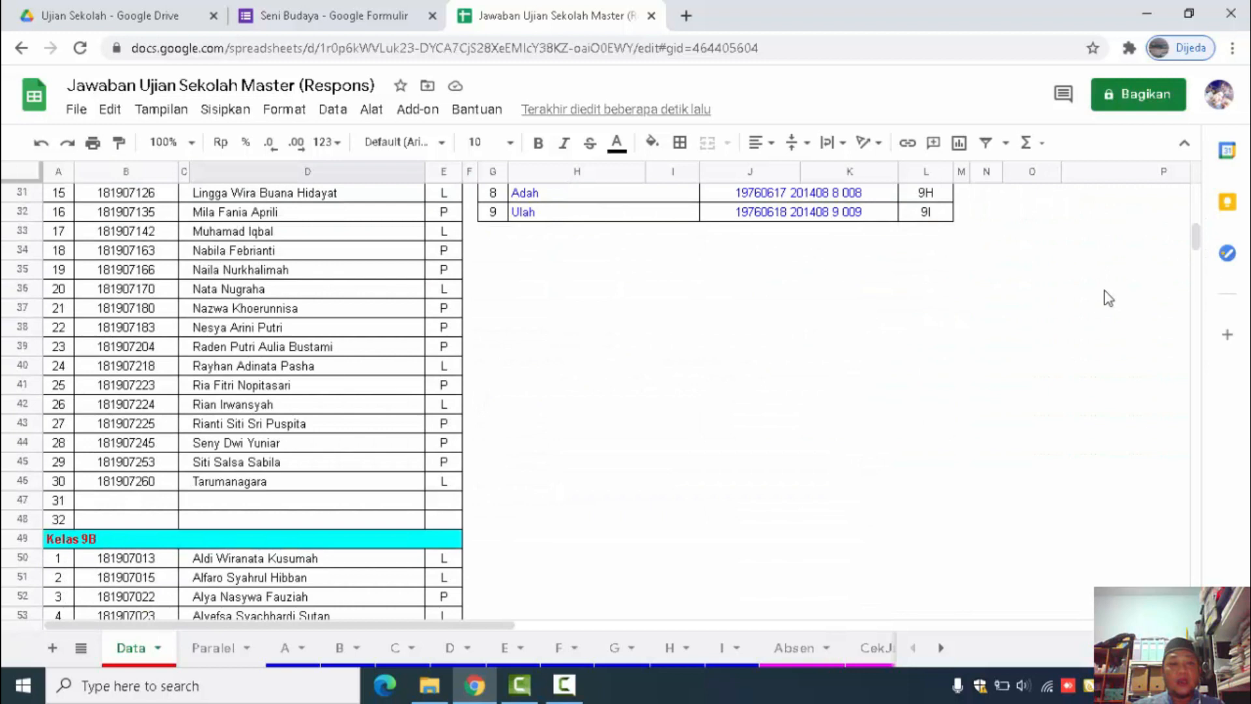
shift+click(409, 482)
key(ctrl+c)
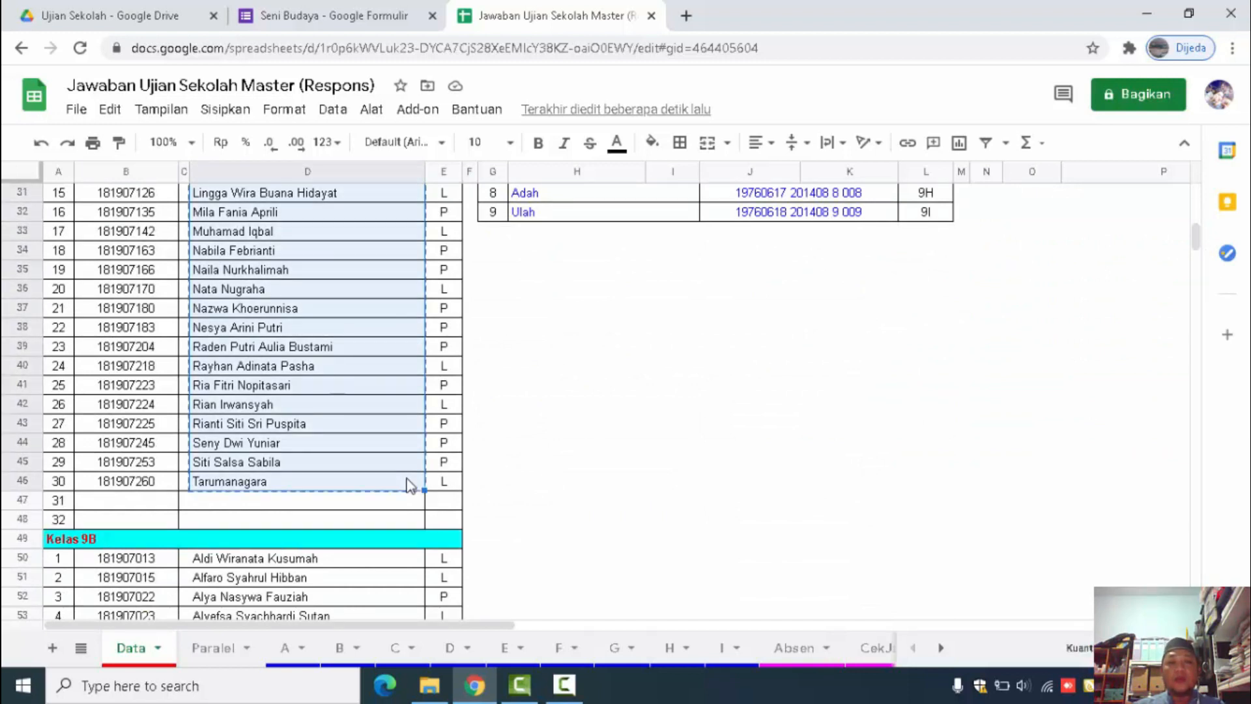
Paste the Kelas 9A names over the Siswa 1 option of the form's Kelas A drop-down question
click(367, 21)
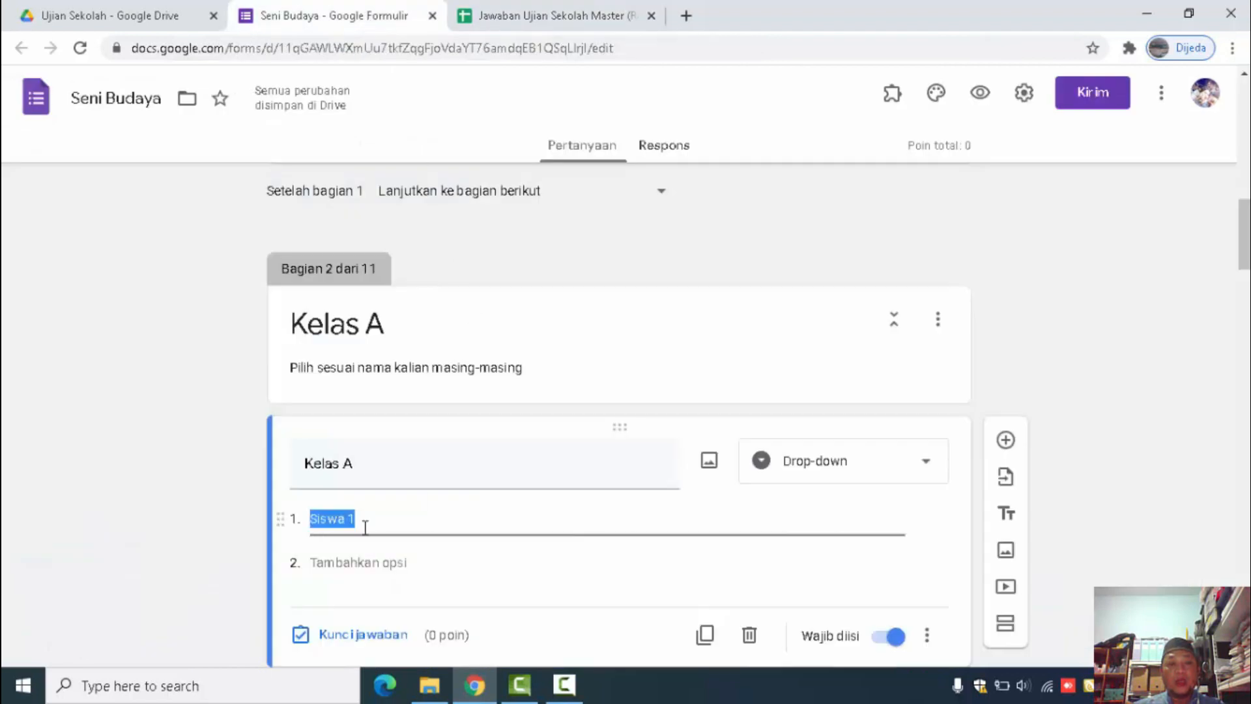
right_click(344, 523)
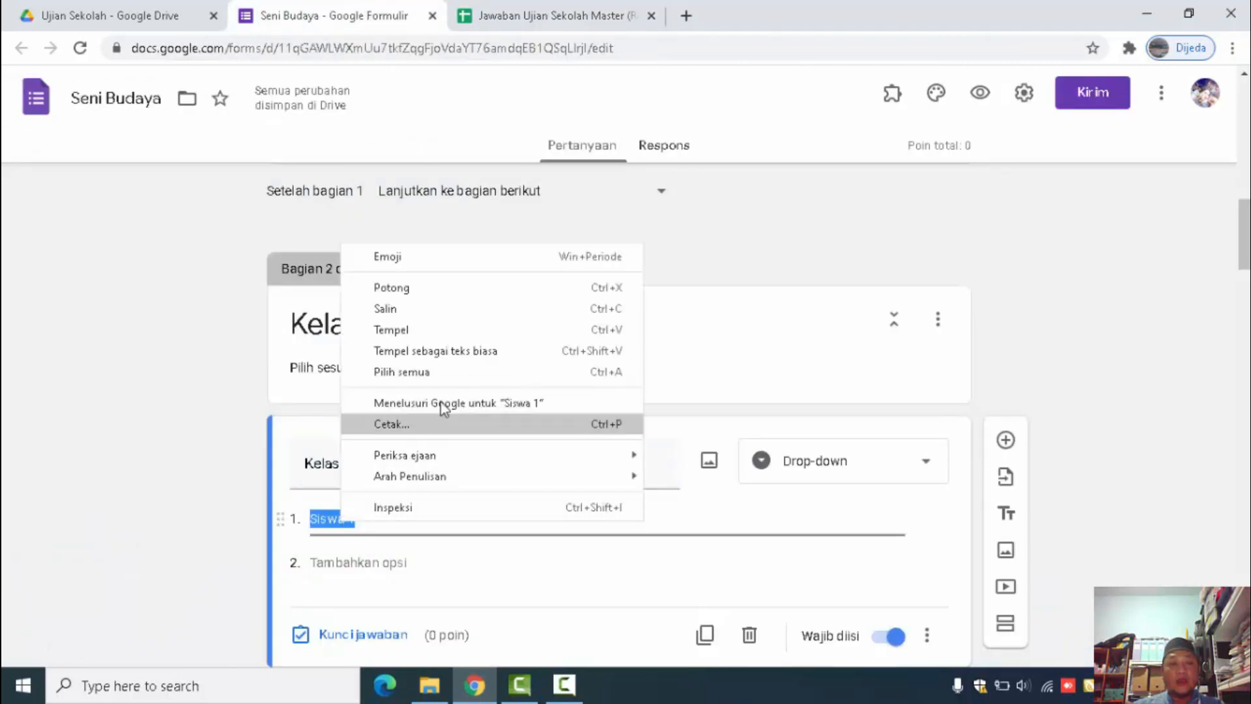
click(428, 327)
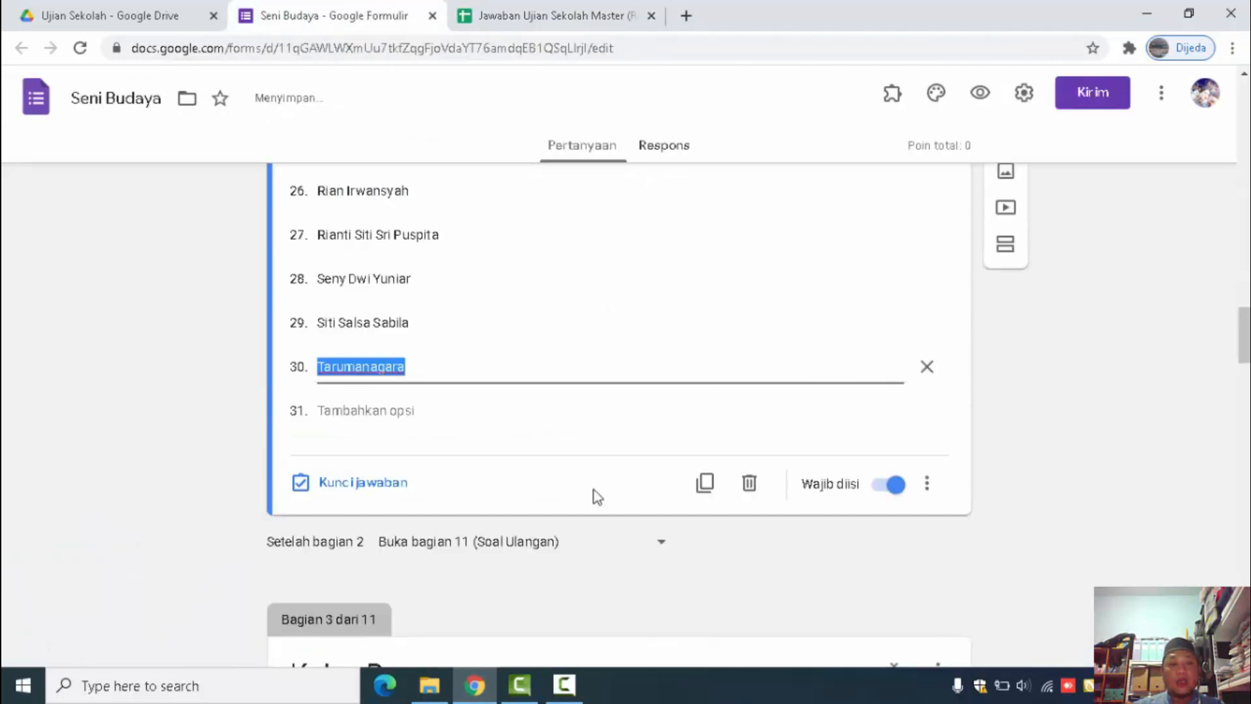
Select the Siswa 1 option of the Kelas B question and copy all Kelas 9B student names from the master's Data sheet
scroll(590, 573, down, 7)
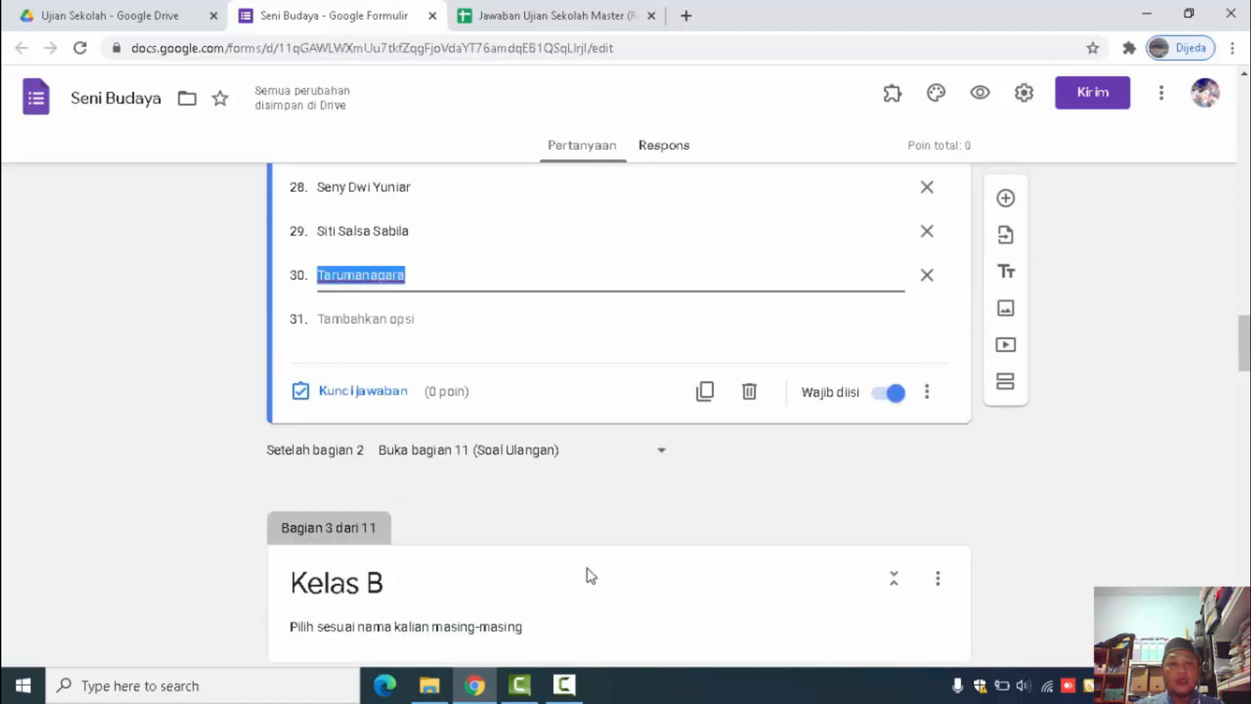
click(350, 381)
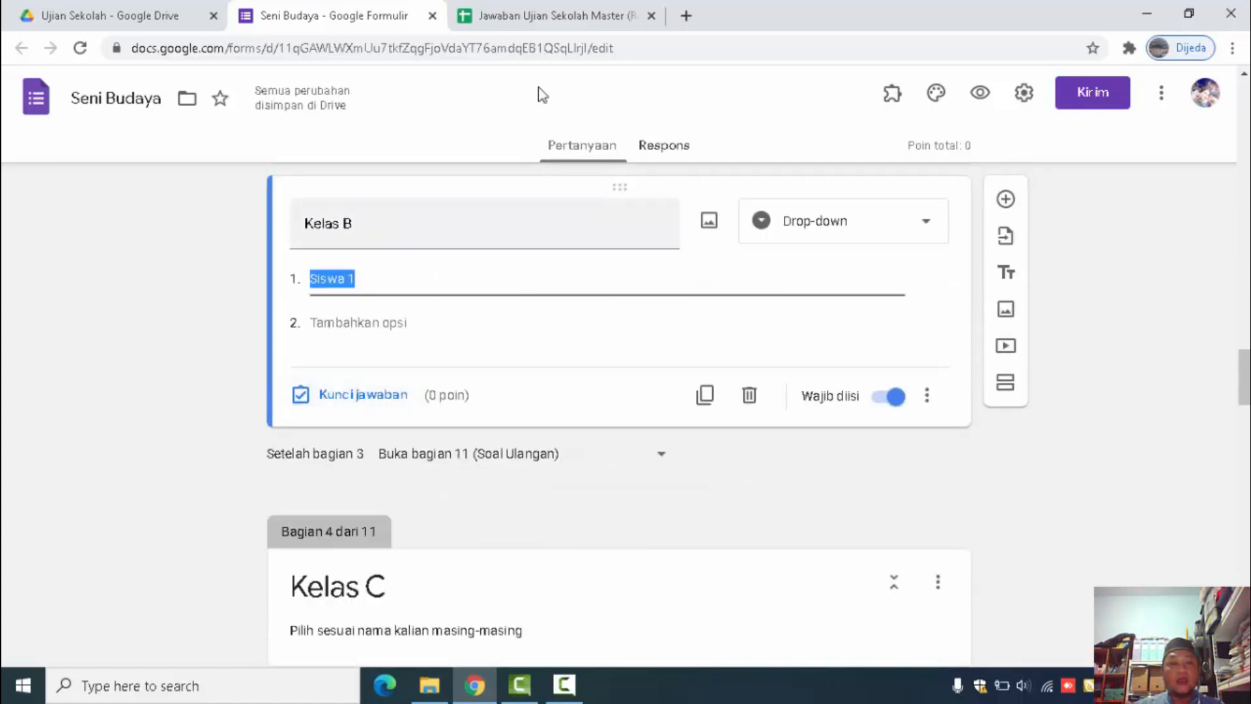
click(530, 18)
scroll(382, 512, down, 1)
scroll(381, 512, down, 2)
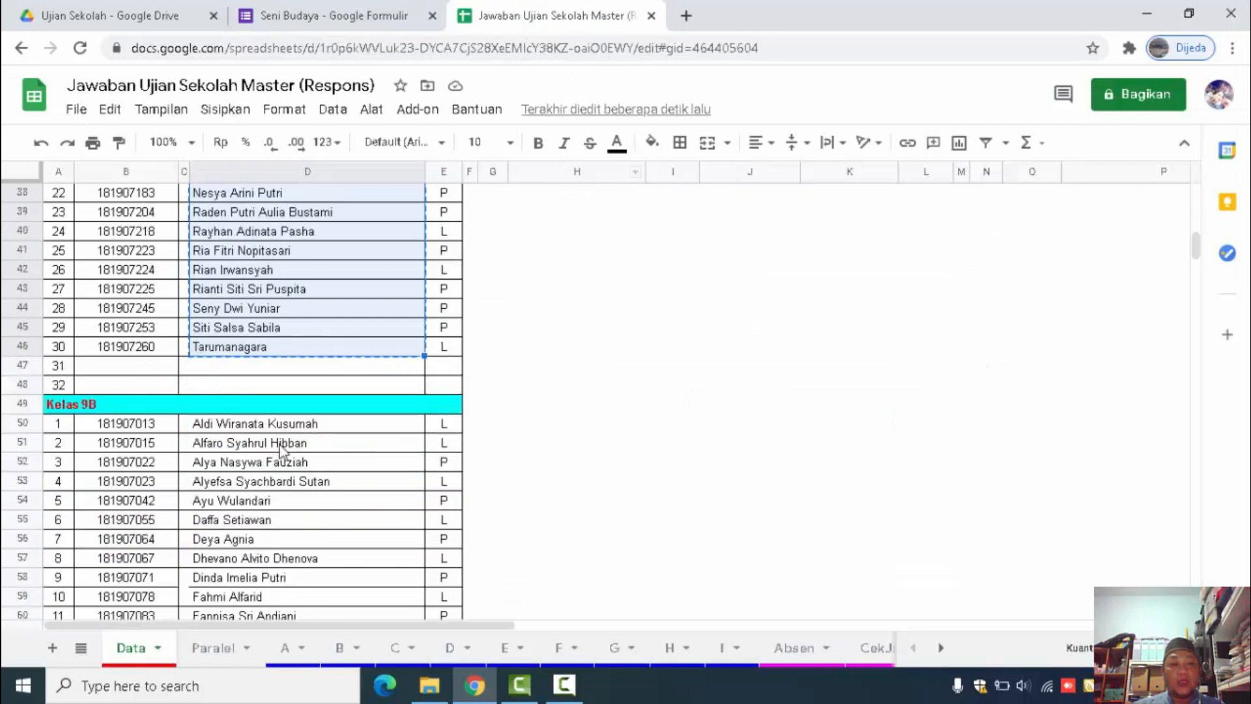
click(284, 427)
scroll(331, 537, down, 6)
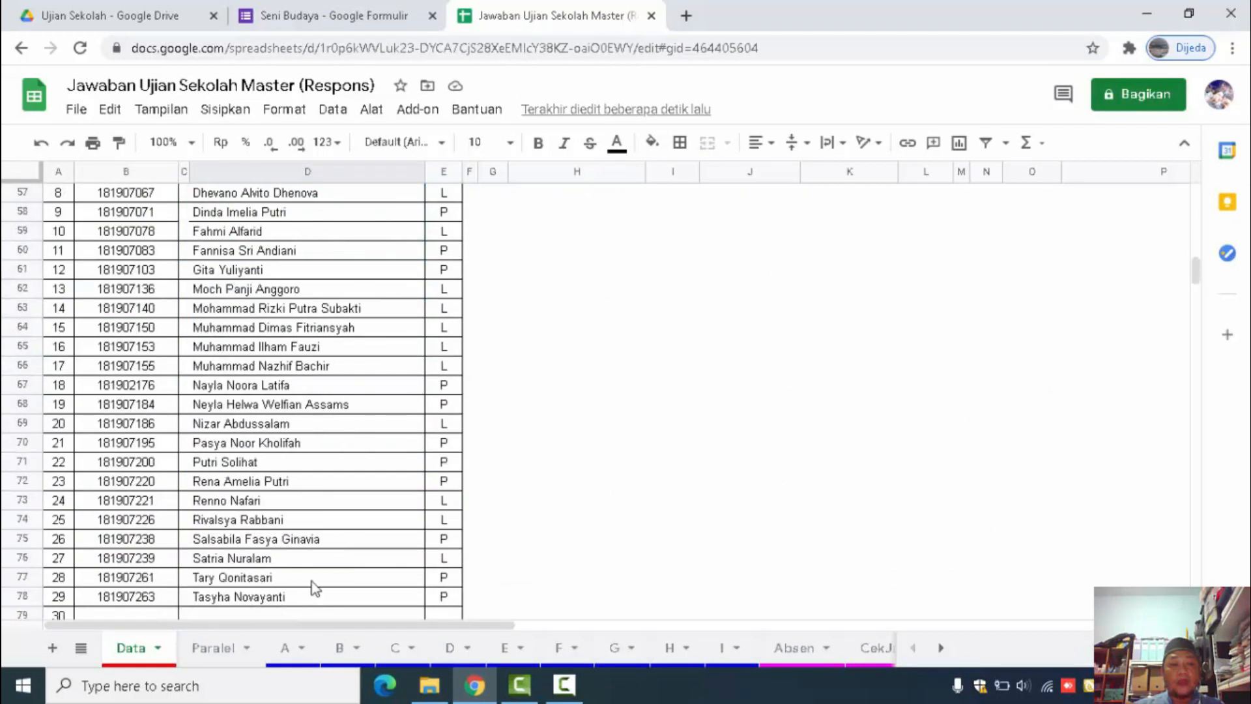
shift+click(282, 596)
key(ctrl+c)
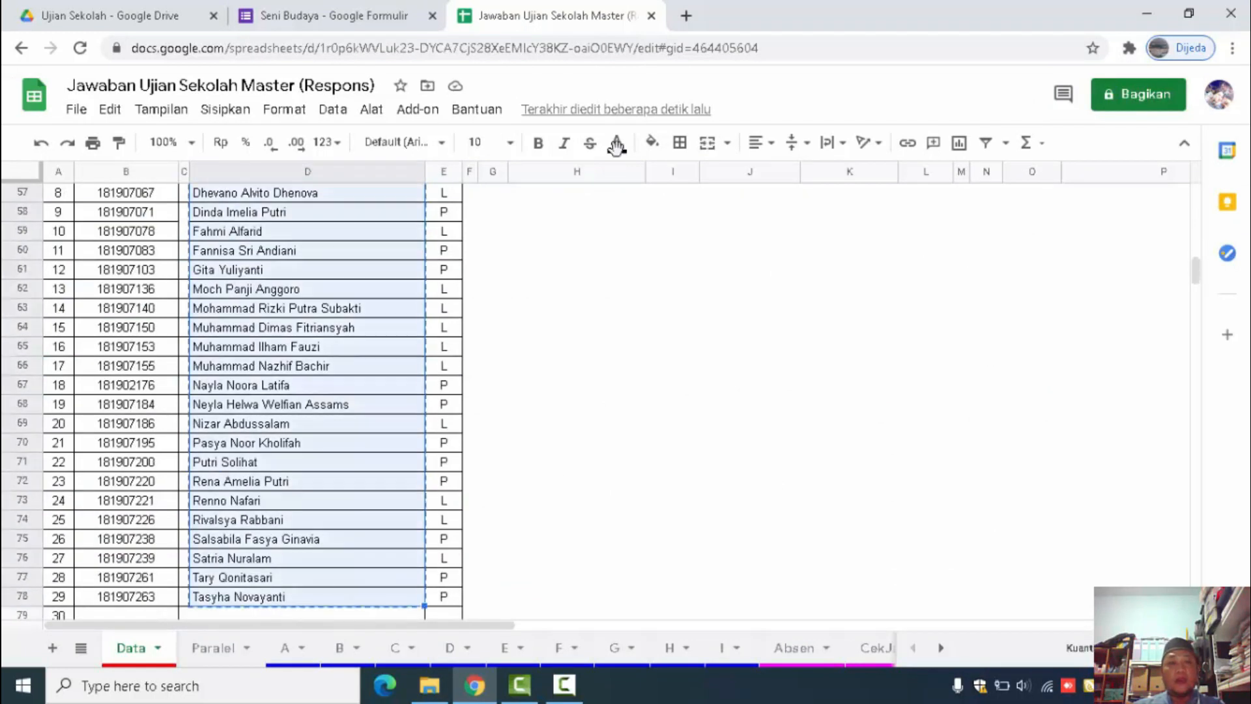
Paste the Kelas 9B names over the Siswa 1 option of the form's Kelas B drop-down question
click(378, 20)
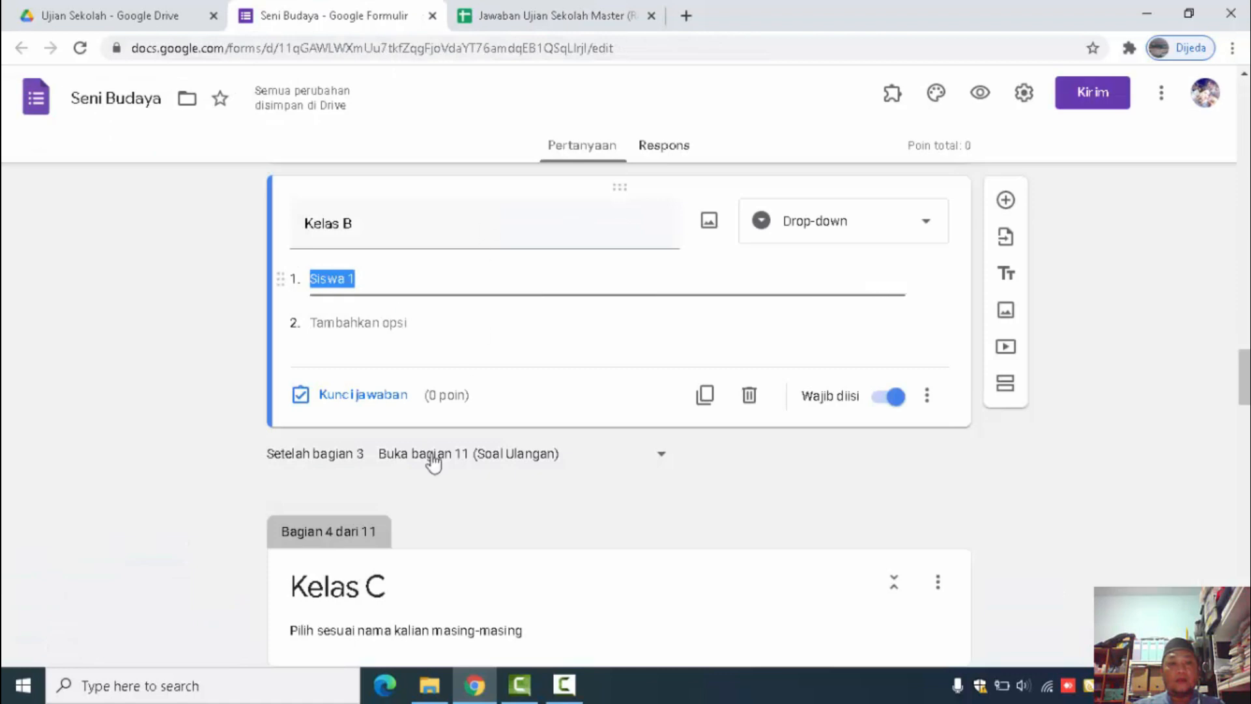
right_click(344, 284)
click(416, 368)
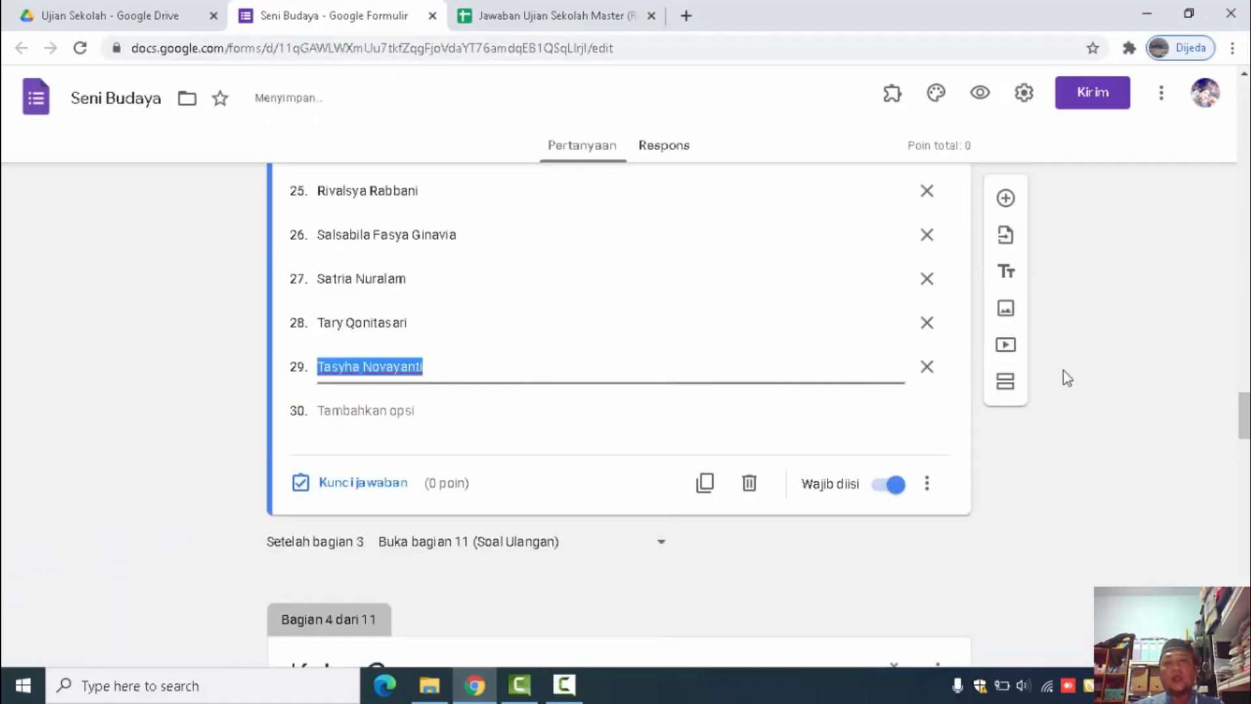
Preview the form, review its opening page and choose class A to continue to the Kelas A section
drag(1245, 427, 1240, 185)
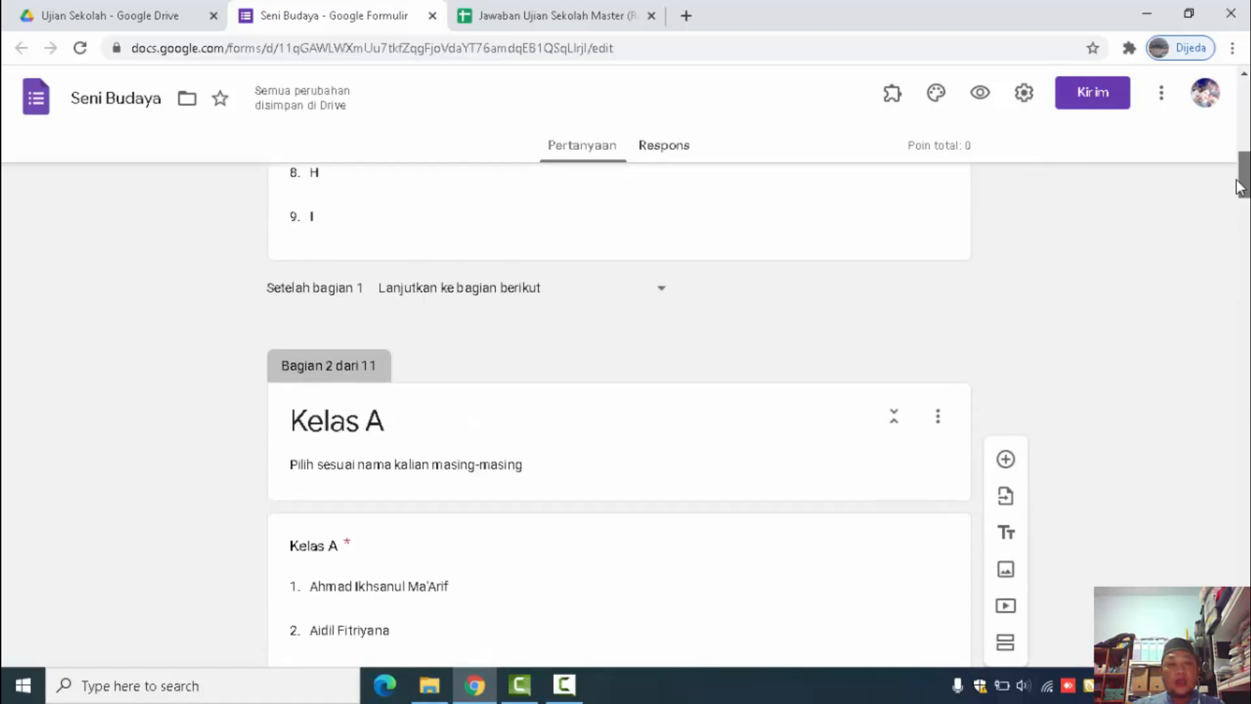
click(982, 96)
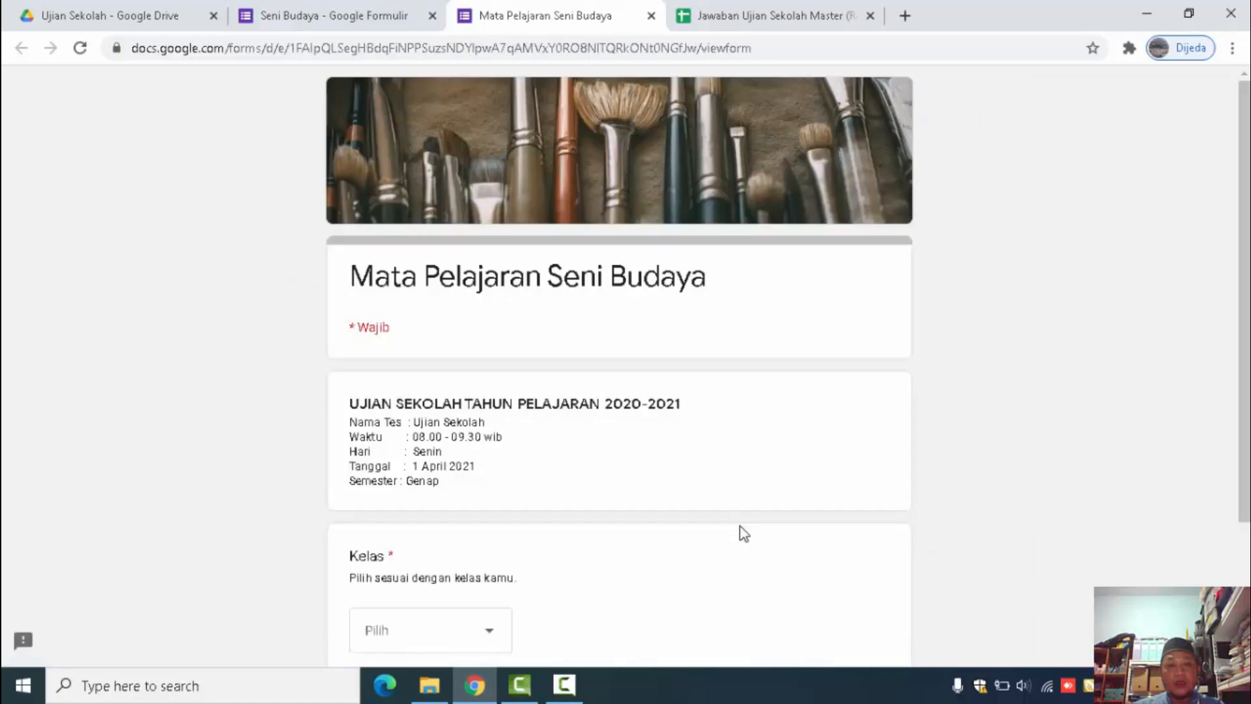
scroll(586, 482, down, 3)
scroll(598, 407, up, 1)
scroll(585, 432, up, 1)
scroll(632, 464, down, 1)
scroll(678, 281, up, 1)
scroll(572, 549, down, 2)
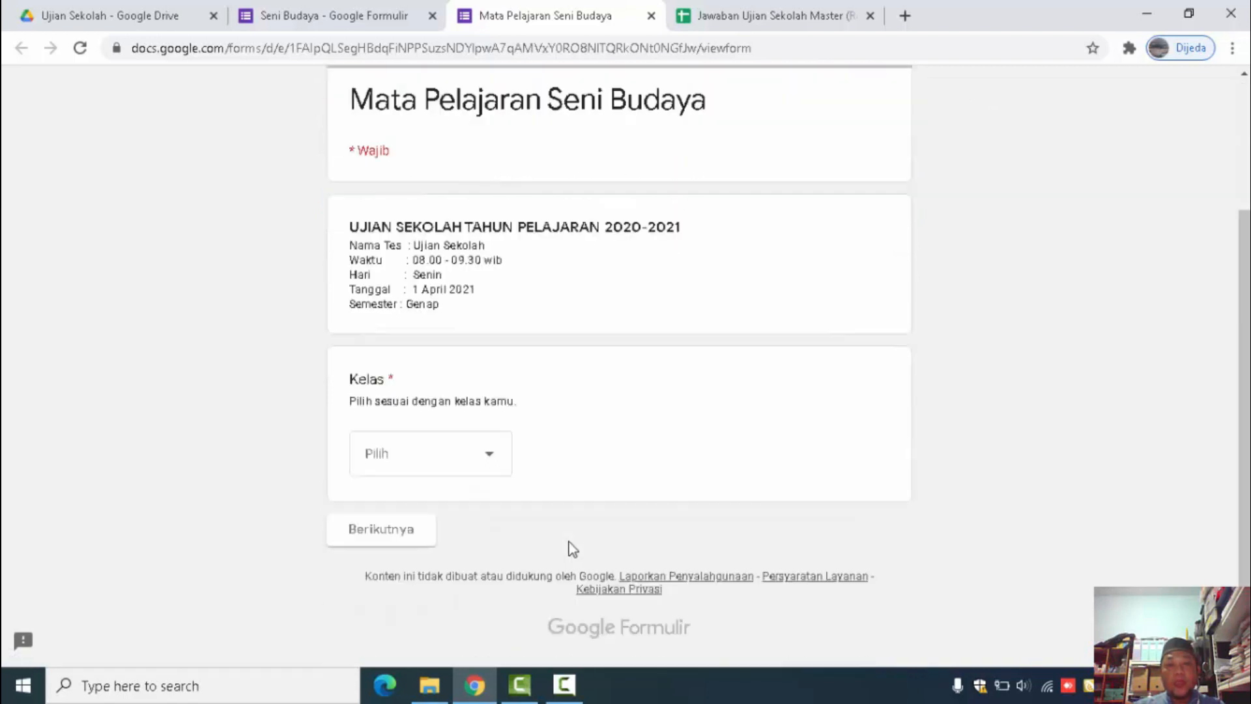
click(493, 467)
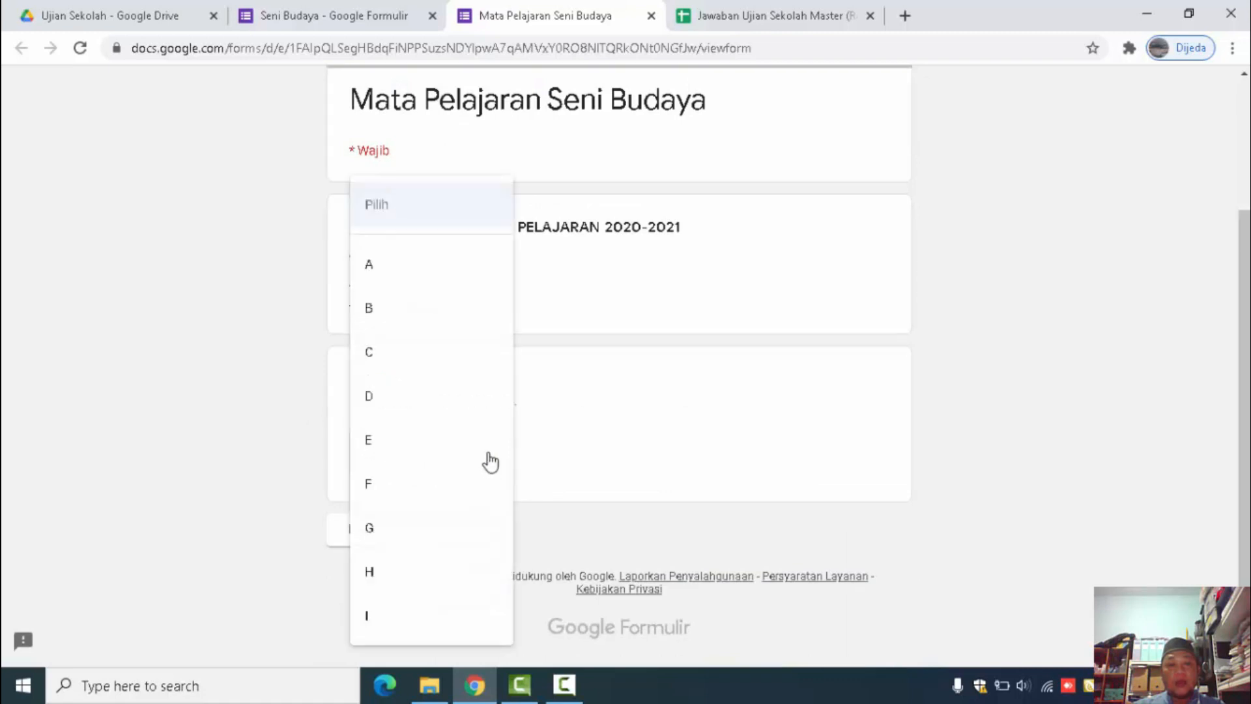
click(382, 265)
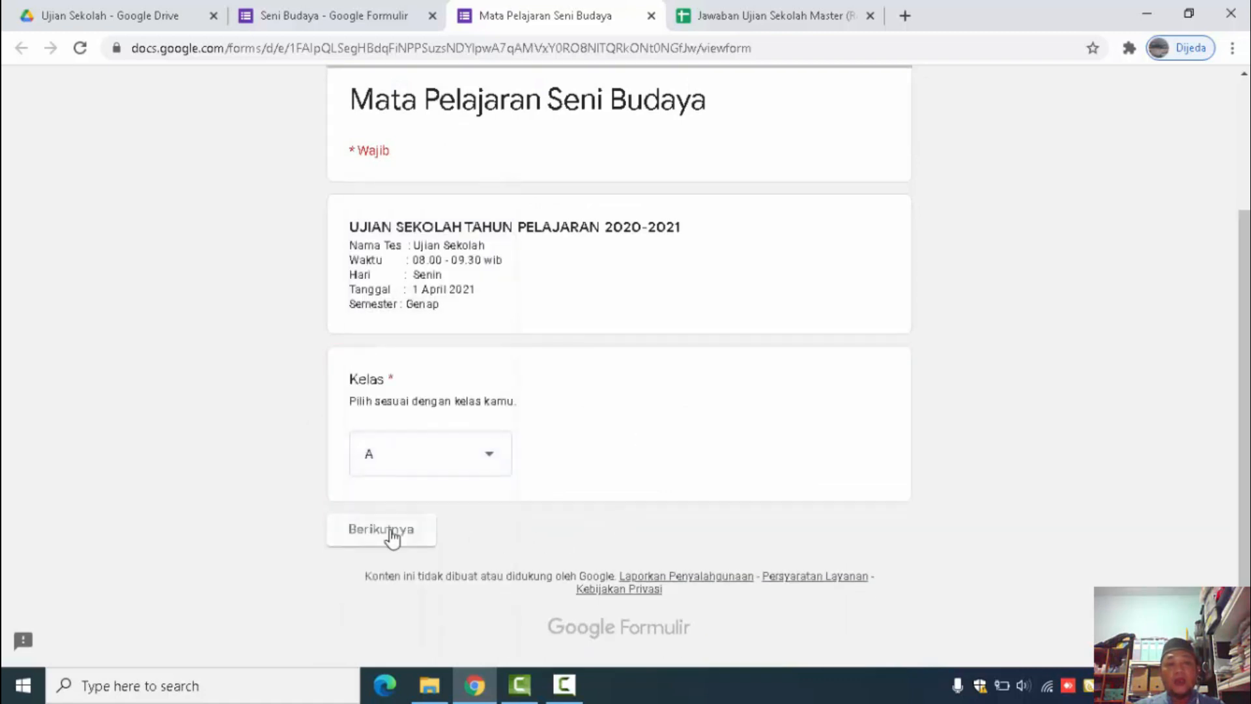
click(391, 534)
scroll(647, 491, down, 2)
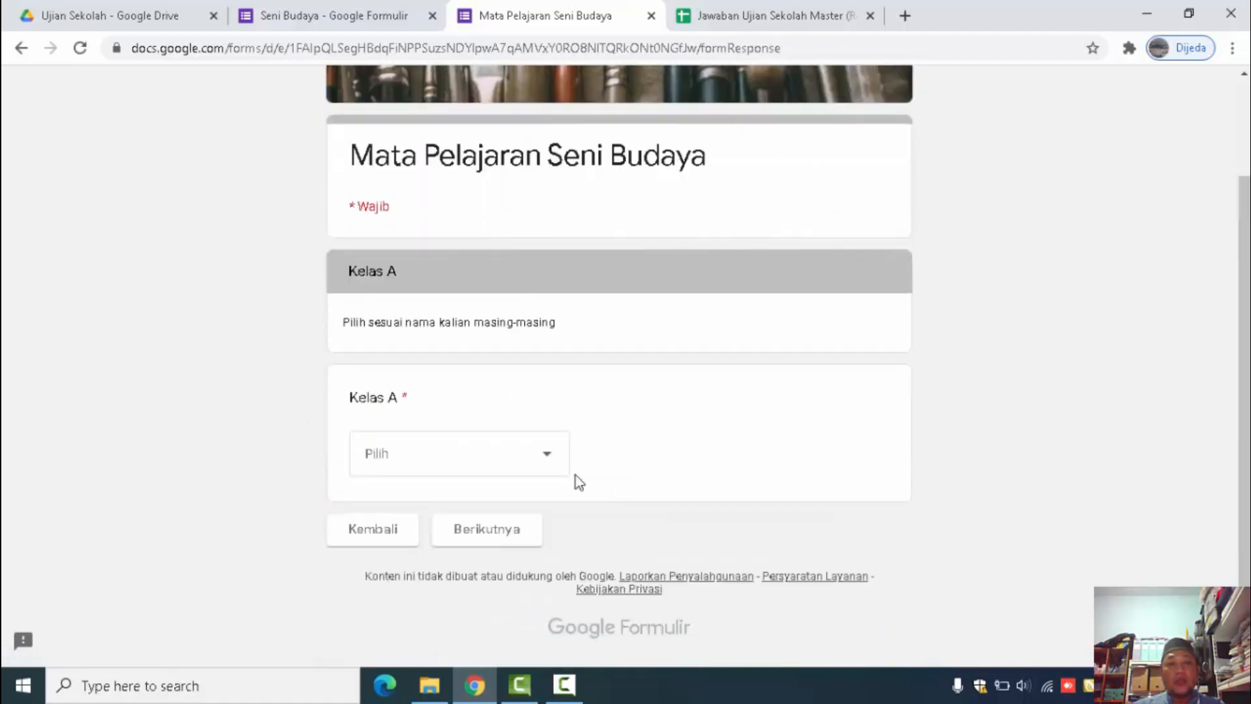
Test the Kelas A list by choosing a student's name and continuing to the Soal Ulangan section, and close the preview
click(549, 460)
drag(566, 288, 577, 185)
click(439, 173)
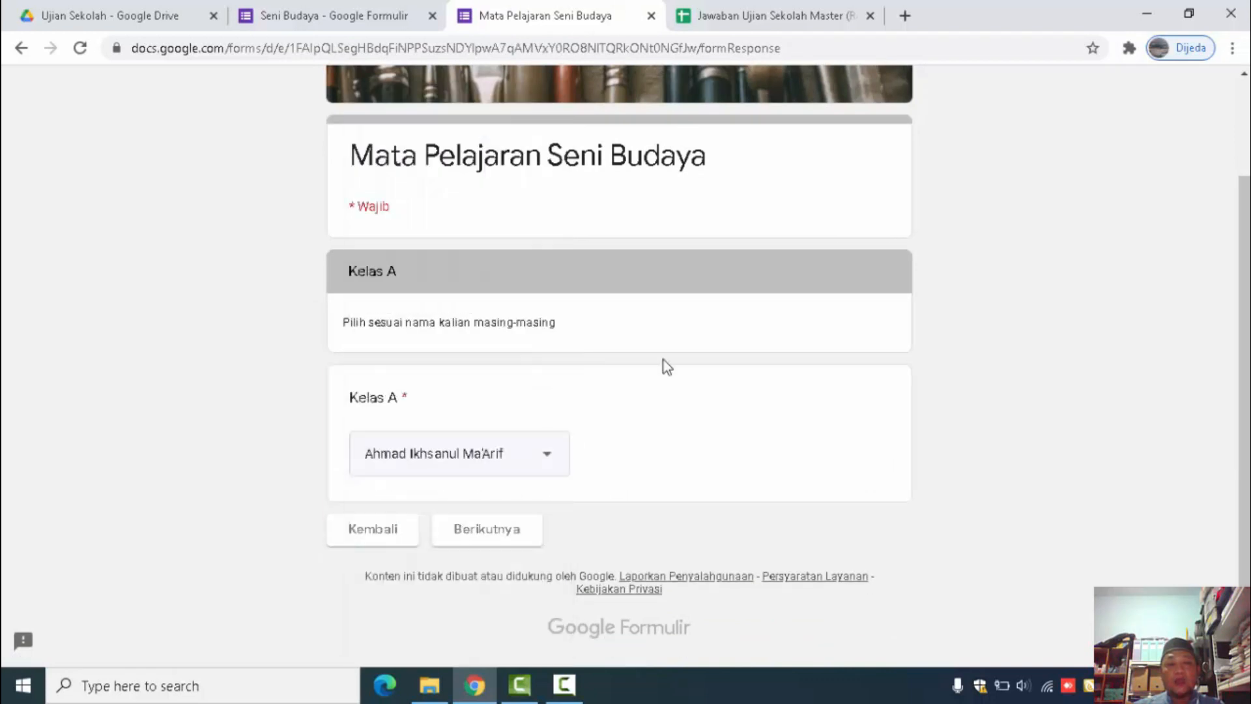
click(494, 542)
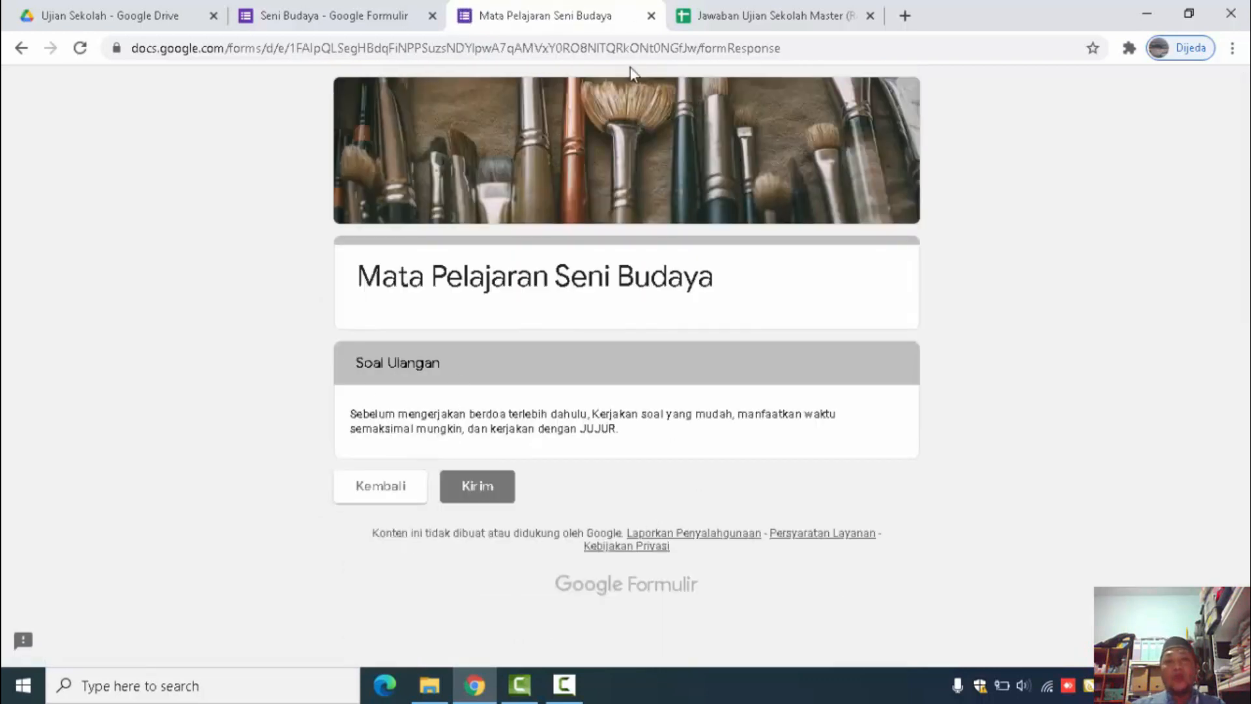
click(651, 15)
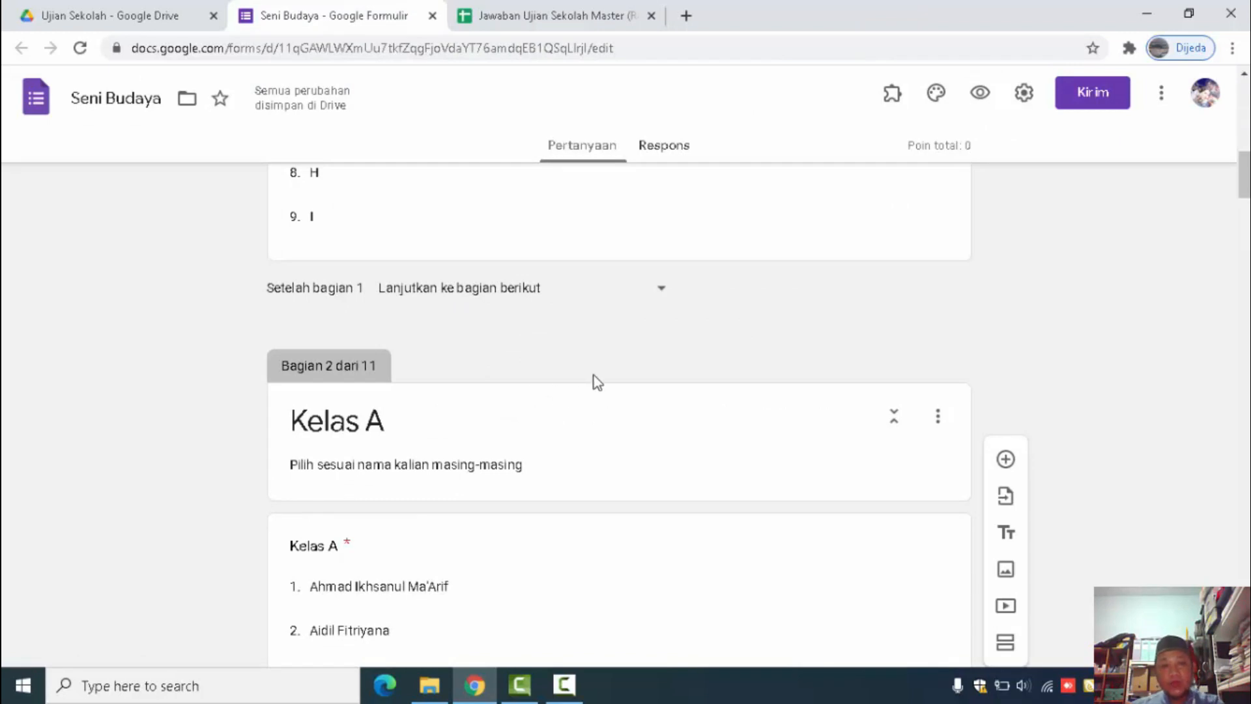
Start importing questions under the Soal Ulangan section from the form Seni Budaya 9 - PTS Genap TP. 2020-2021
drag(1249, 175, 1222, 622)
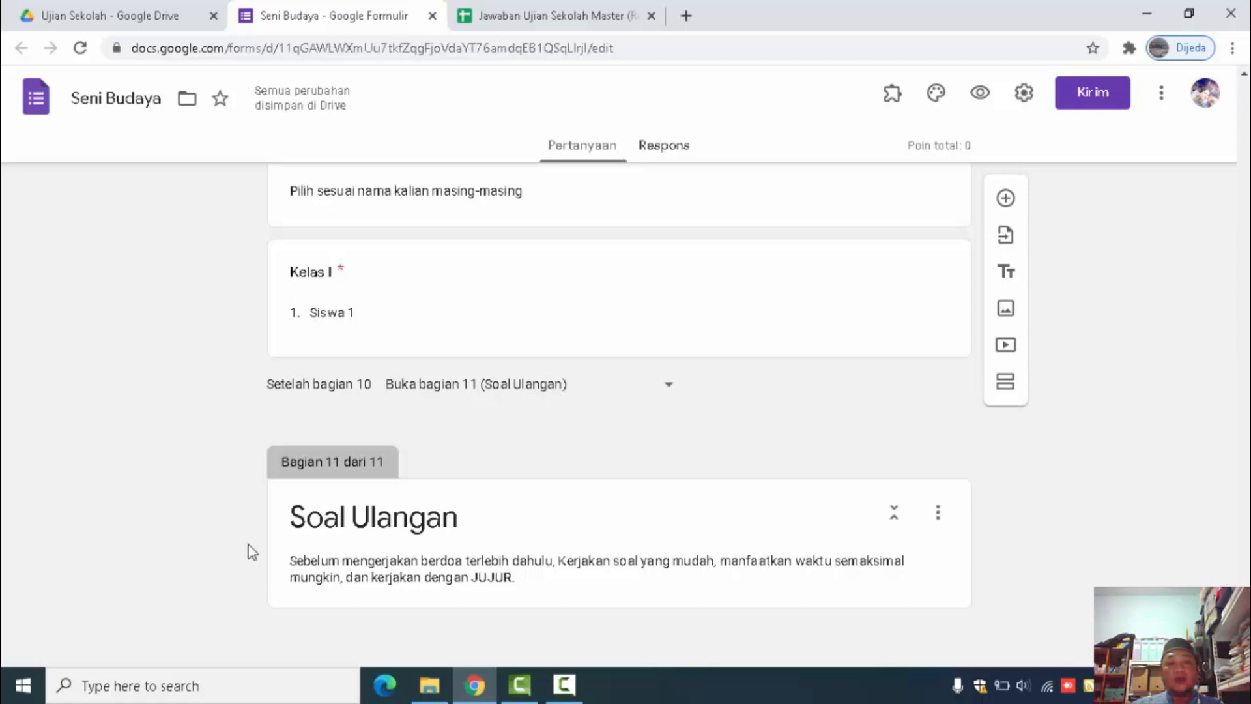
click(682, 525)
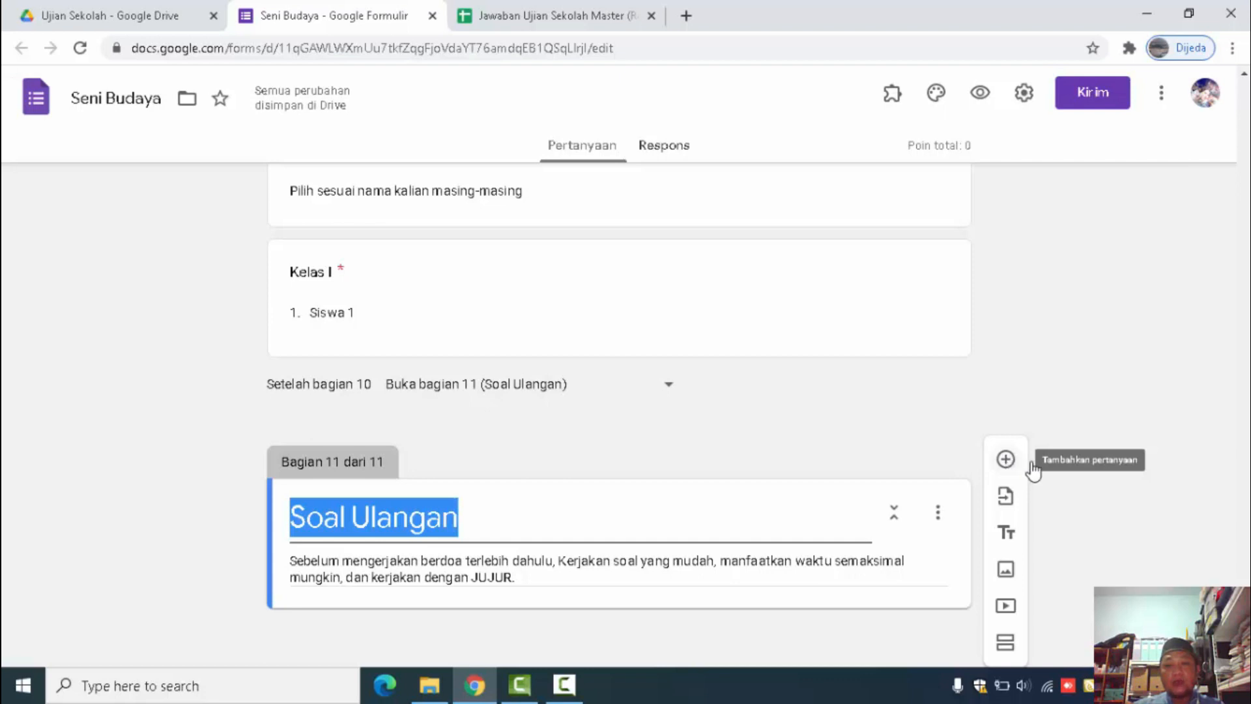
click(1005, 499)
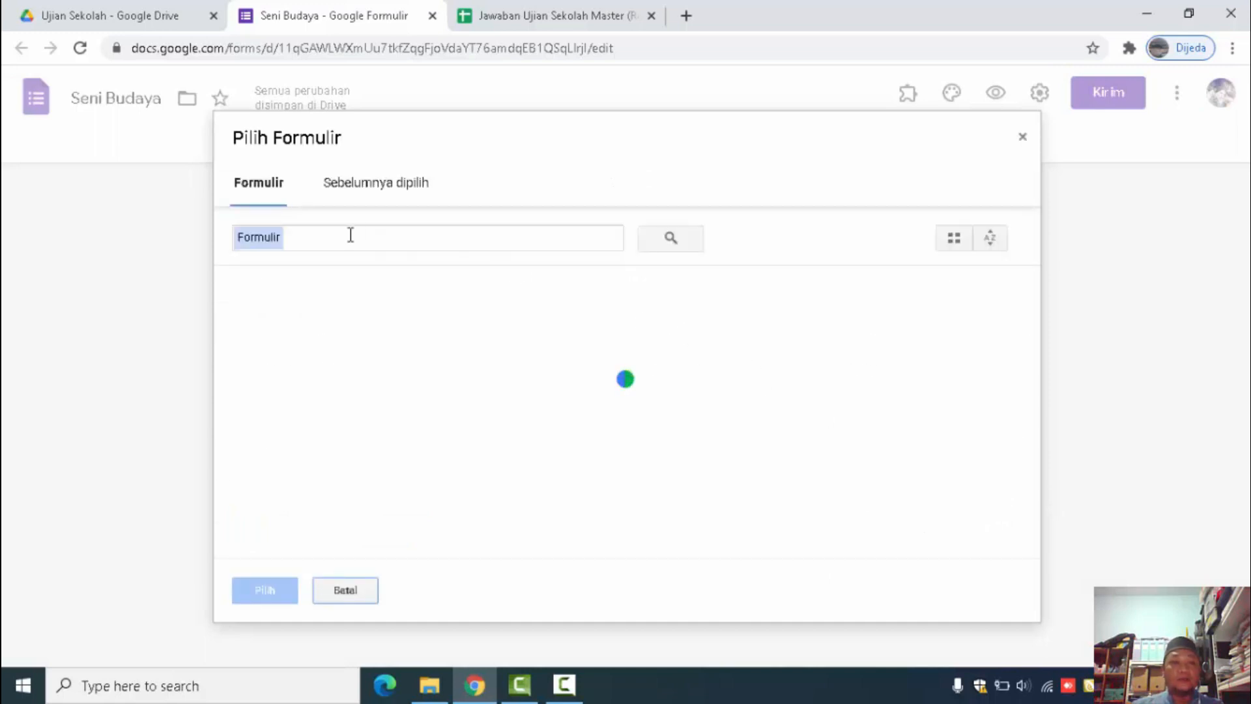
text(seni budaya)
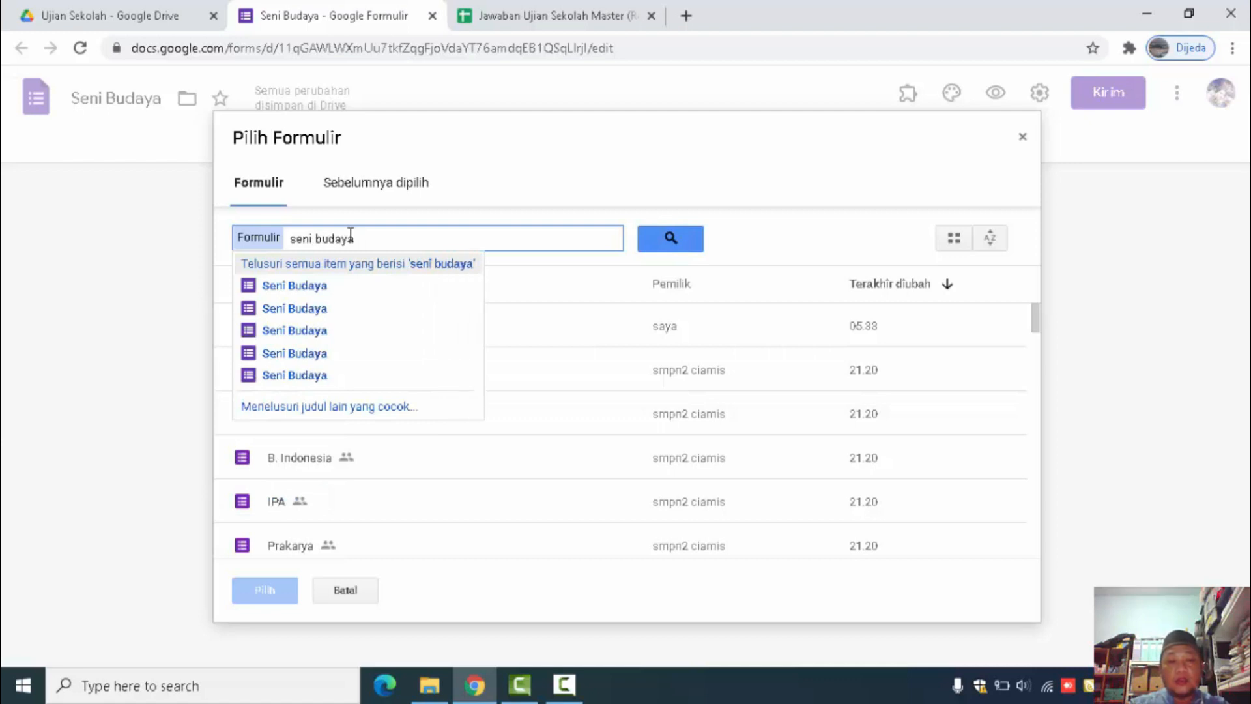
text( 9)
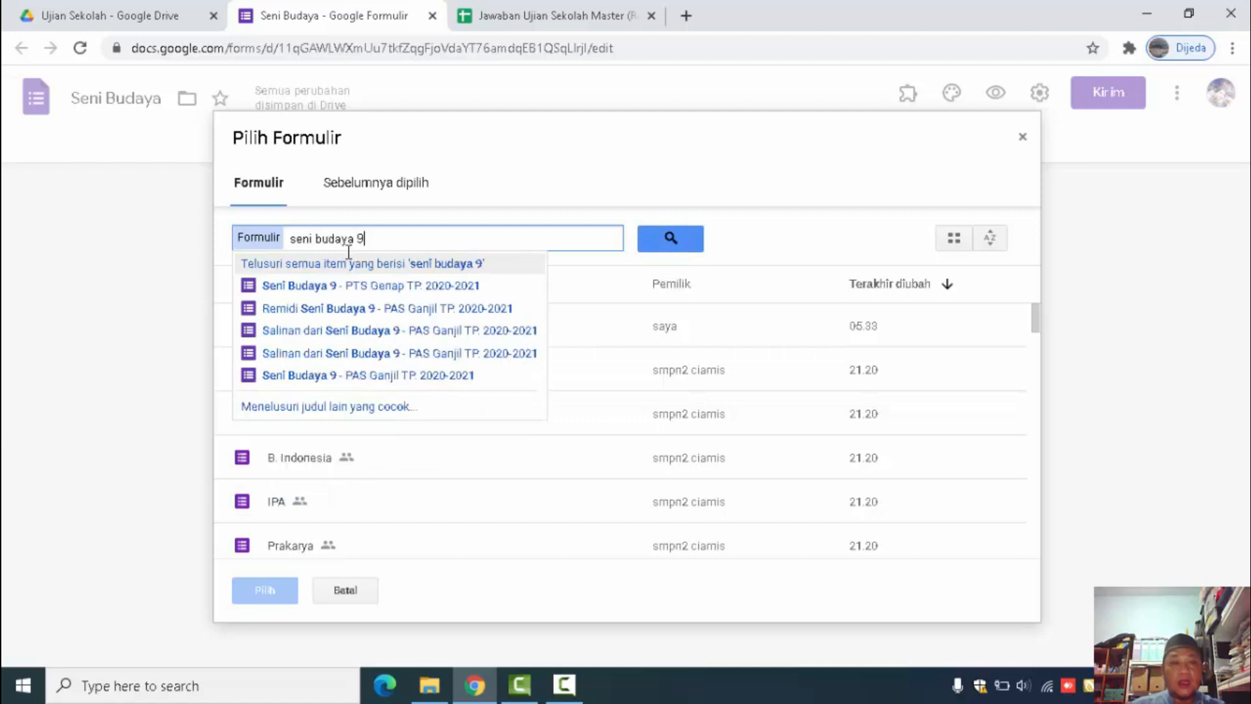
click(363, 292)
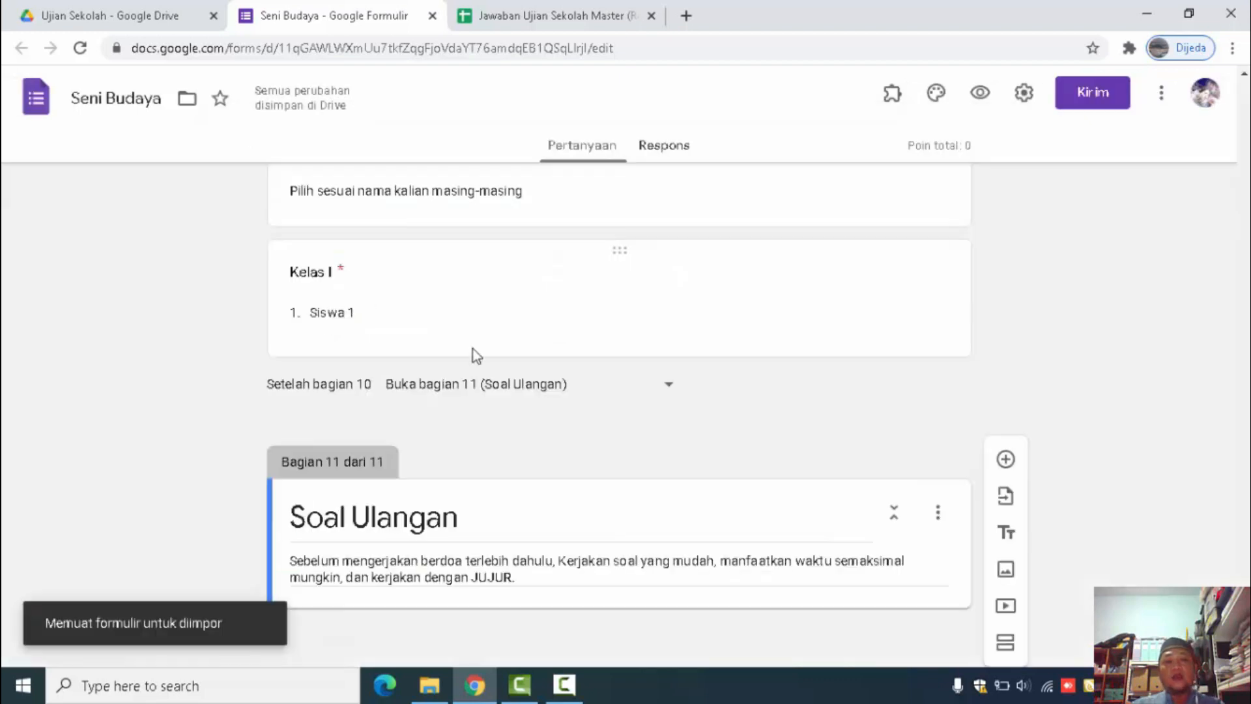
Mark the graphic art questions for import, from "Termasuk karya seni rupa dwimatra" through "Prosesnya melalui pemotretan dengan kamera"
drag(1229, 341, 1230, 362)
click(995, 395)
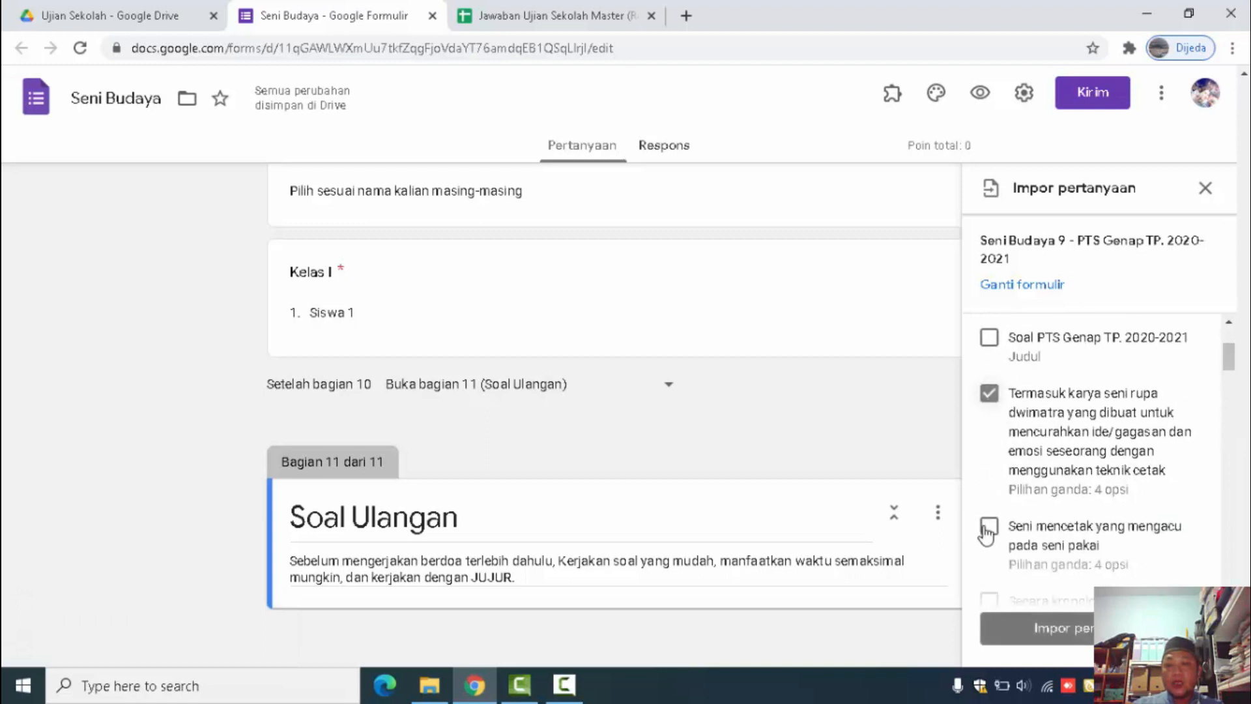
scroll(986, 423, down, 2)
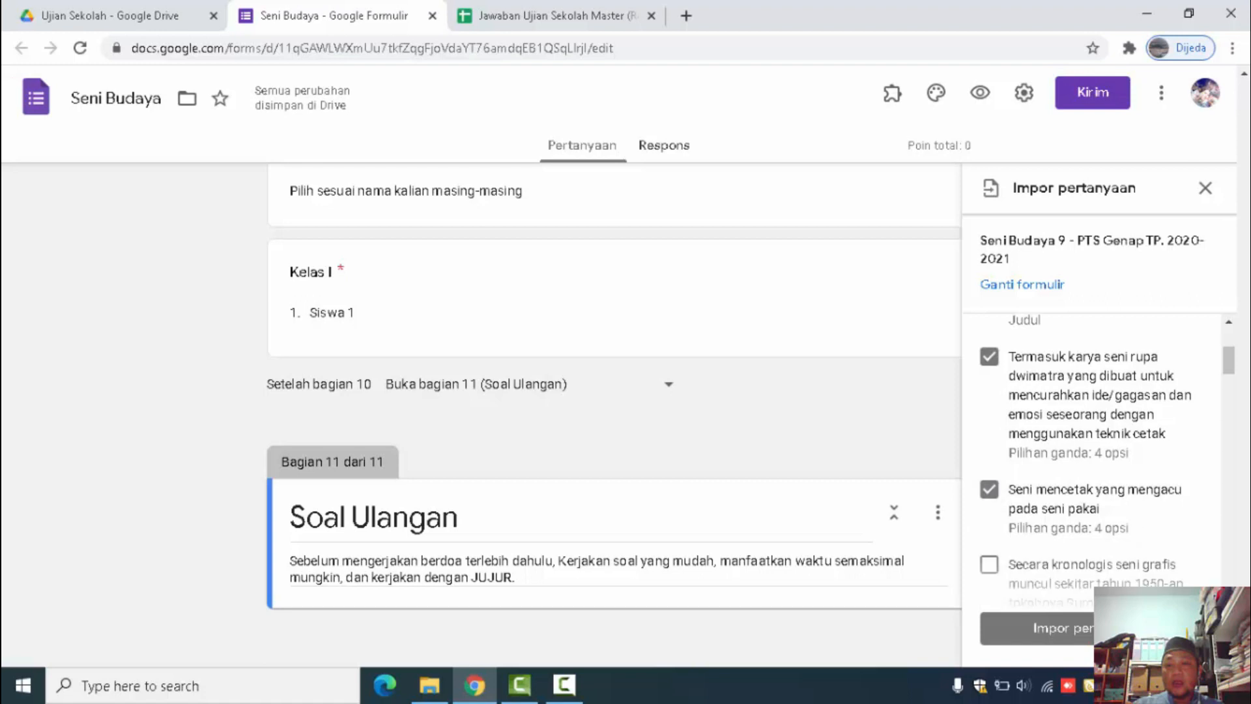
click(986, 421)
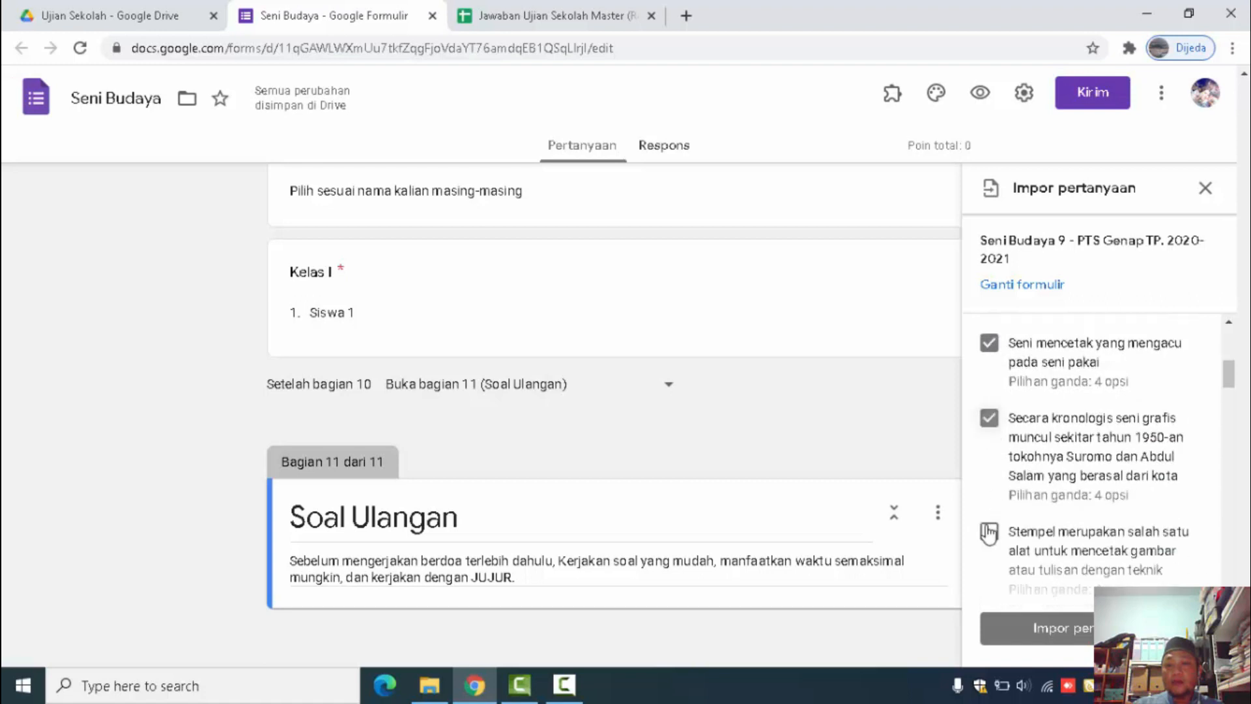
scroll(1089, 443, down, 4)
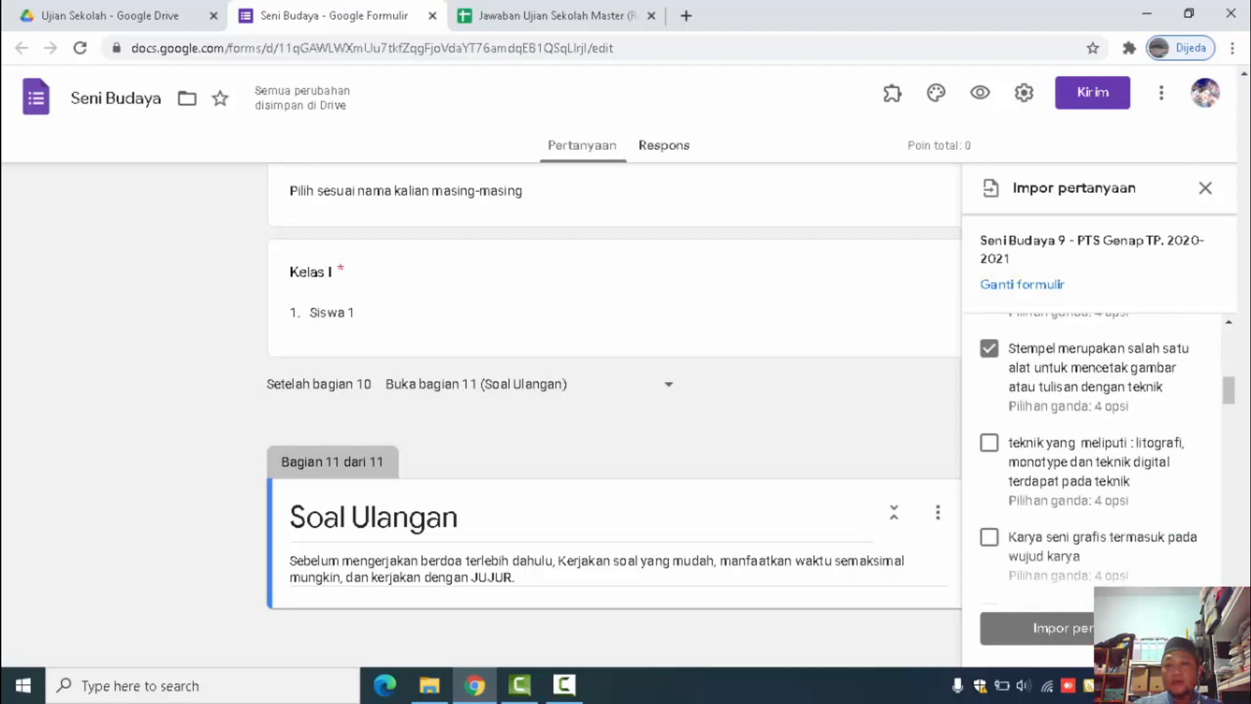
scroll(1245, 412, up, 8)
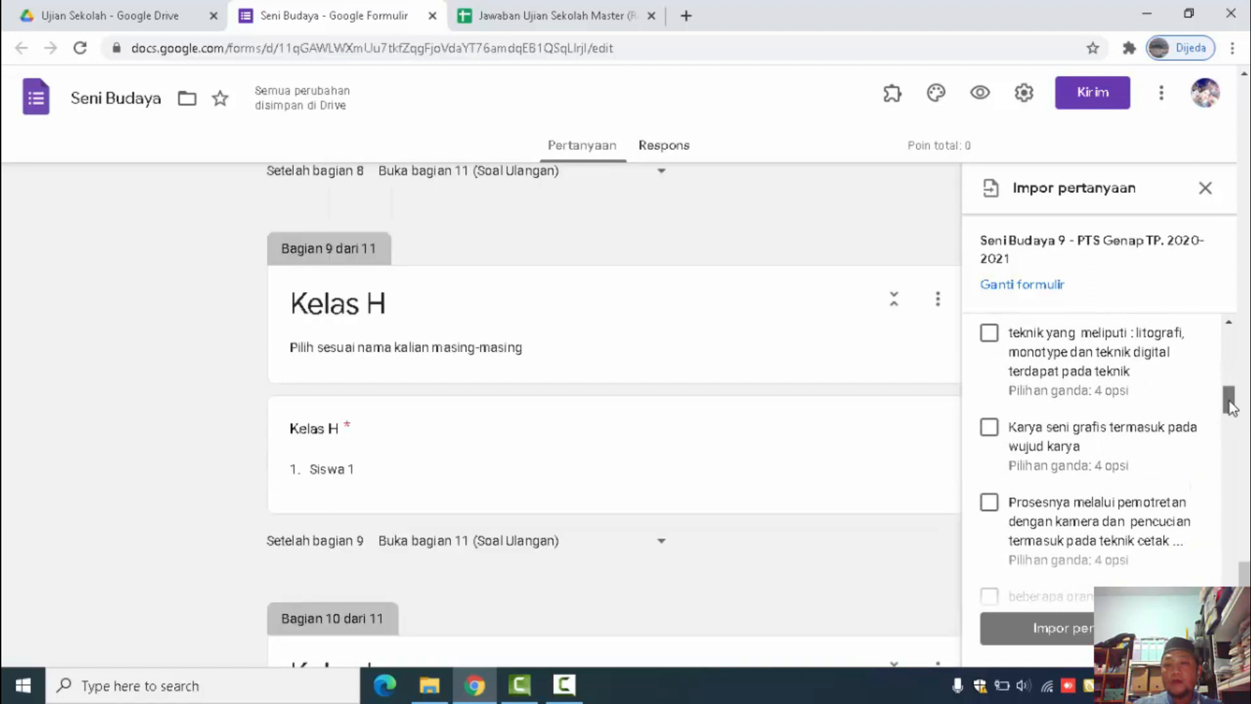
scroll(1231, 399, up, 2)
scroll(1230, 399, down, 1)
click(989, 464)
click(989, 559)
scroll(1236, 397, down, 4)
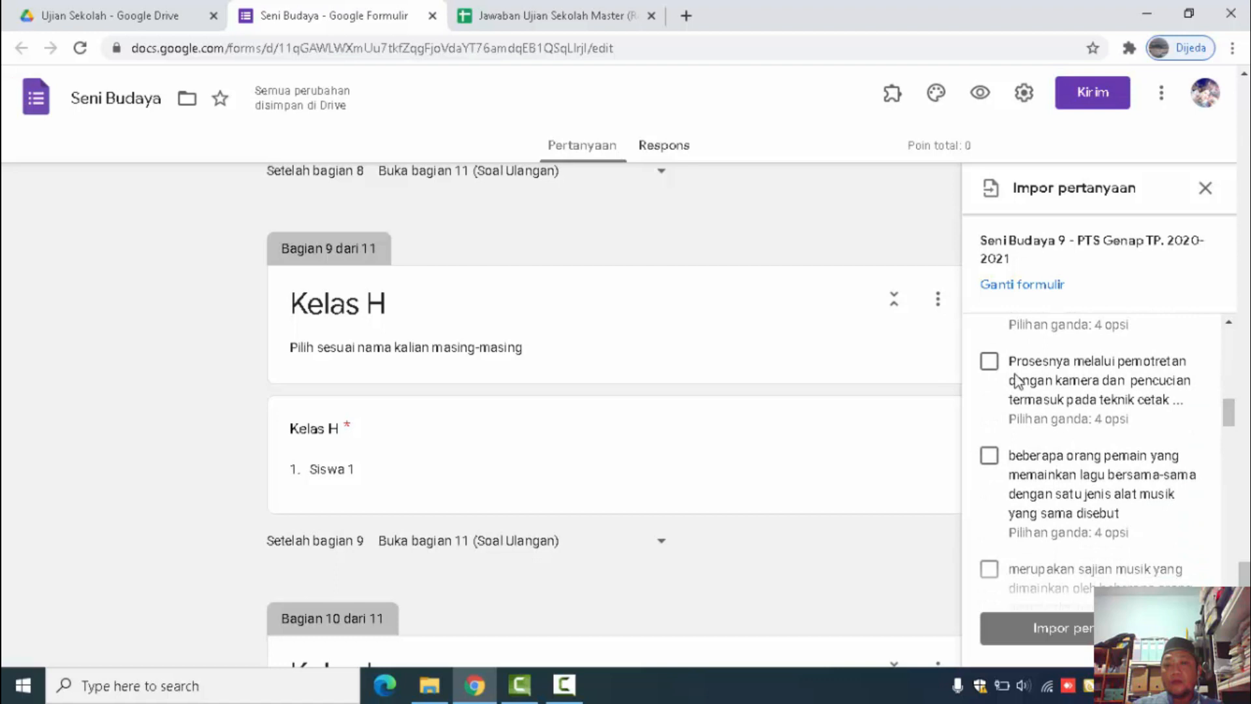
click(990, 362)
Mark the music questions for import, from "beberapa orang pemain yang memainkan lagu" through "Menurut bentuk sumber bunyinya alat musik"
click(989, 456)
click(988, 569)
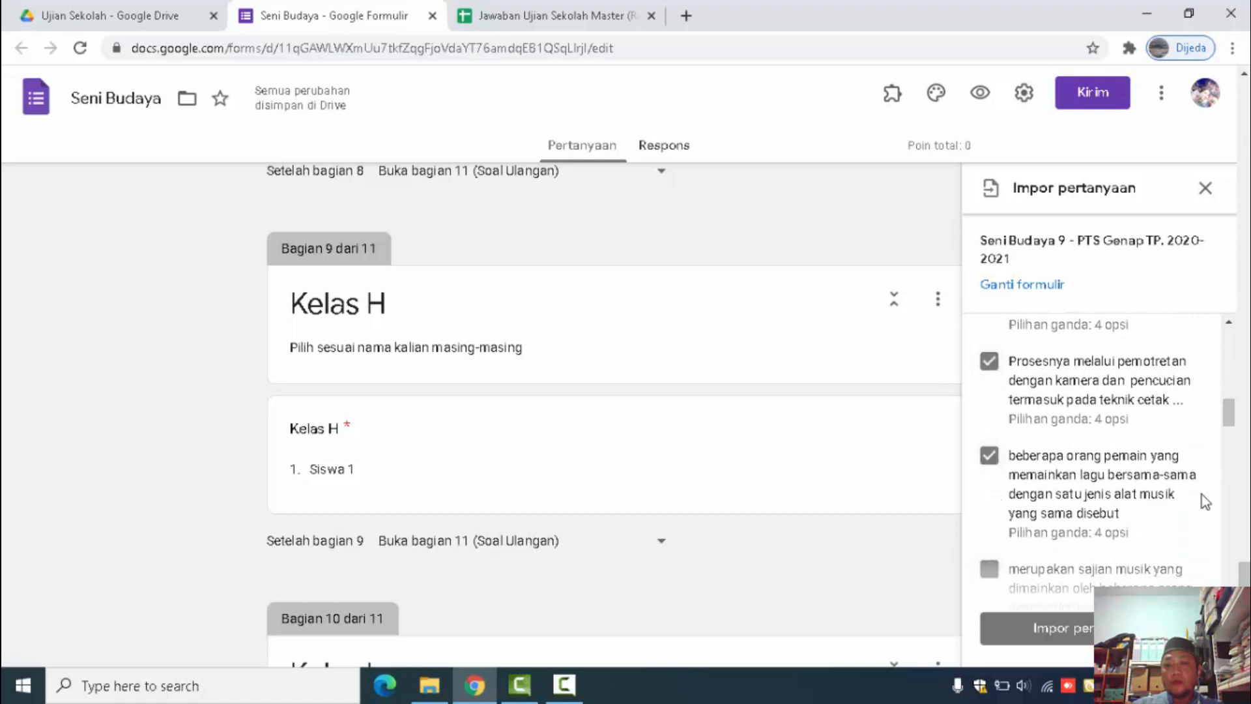
scroll(1236, 427, down, 5)
click(989, 330)
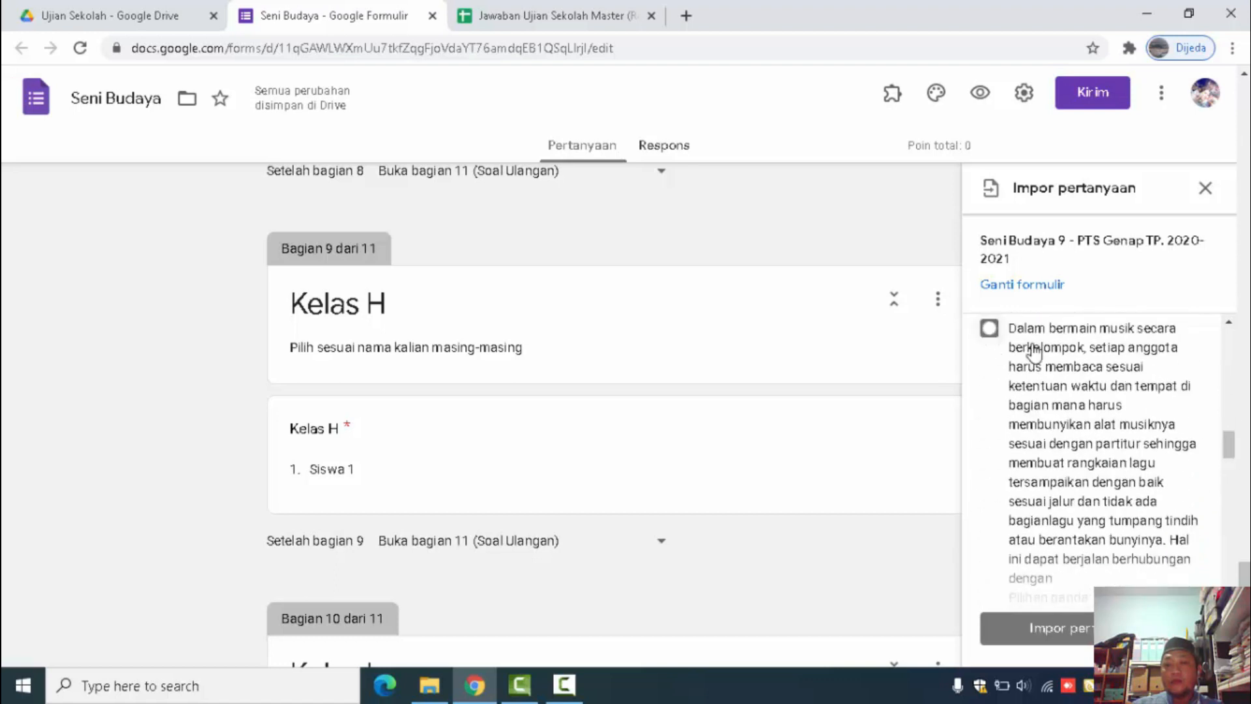
scroll(1229, 445, down, 4)
click(988, 385)
click(990, 534)
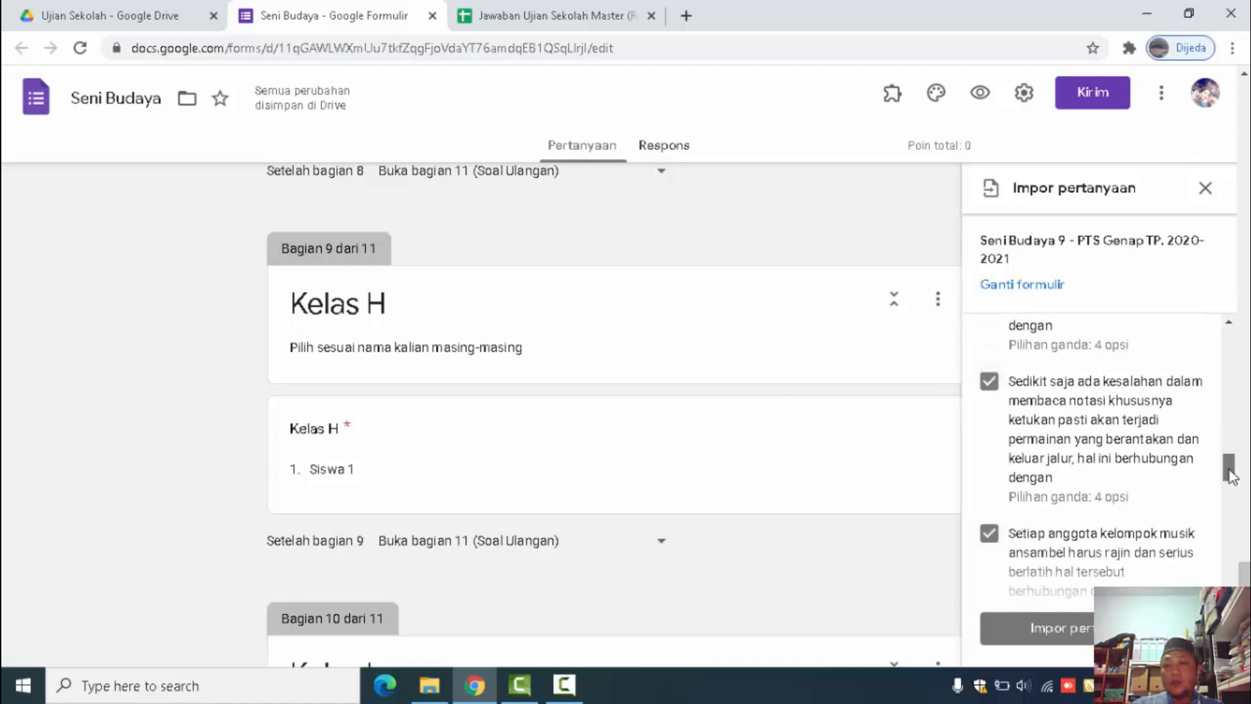
scroll(1231, 474, down, 4)
click(989, 386)
click(989, 458)
drag(1232, 502, 1230, 521)
click(1002, 523)
click(989, 552)
click(989, 446)
click(989, 520)
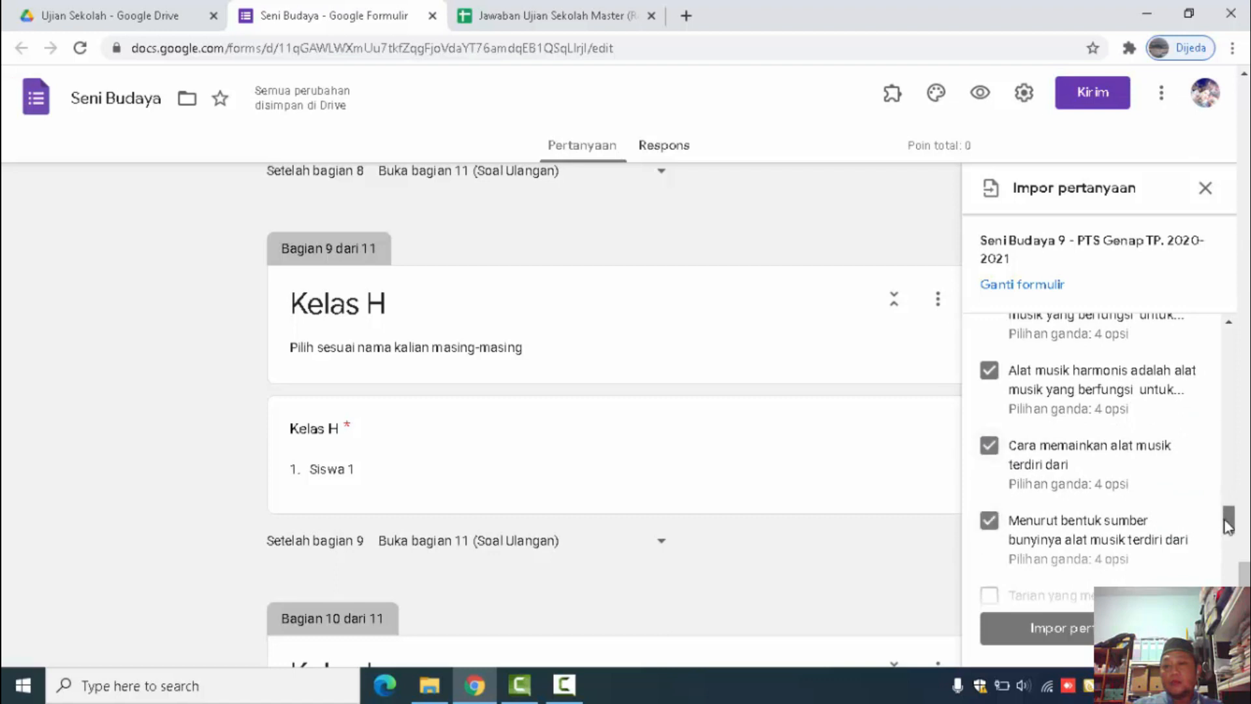
Mark the remaining dance questions and import all the selected questions into the Seni Budaya form
drag(1229, 525, 1230, 544)
click(989, 392)
click(990, 564)
scroll(1108, 488, down, 4)
click(989, 406)
click(989, 500)
drag(1231, 559, 1222, 584)
click(989, 481)
click(990, 362)
scroll(1223, 580, up, 3)
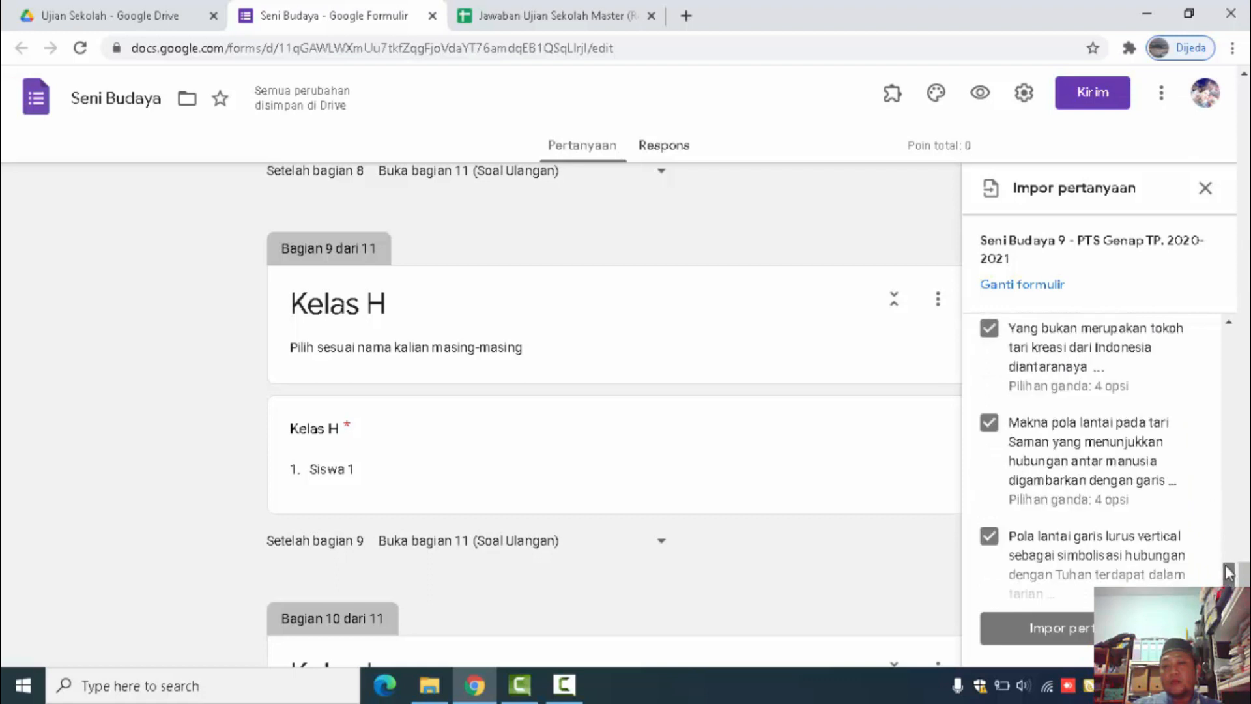
scroll(1223, 579, down, 3)
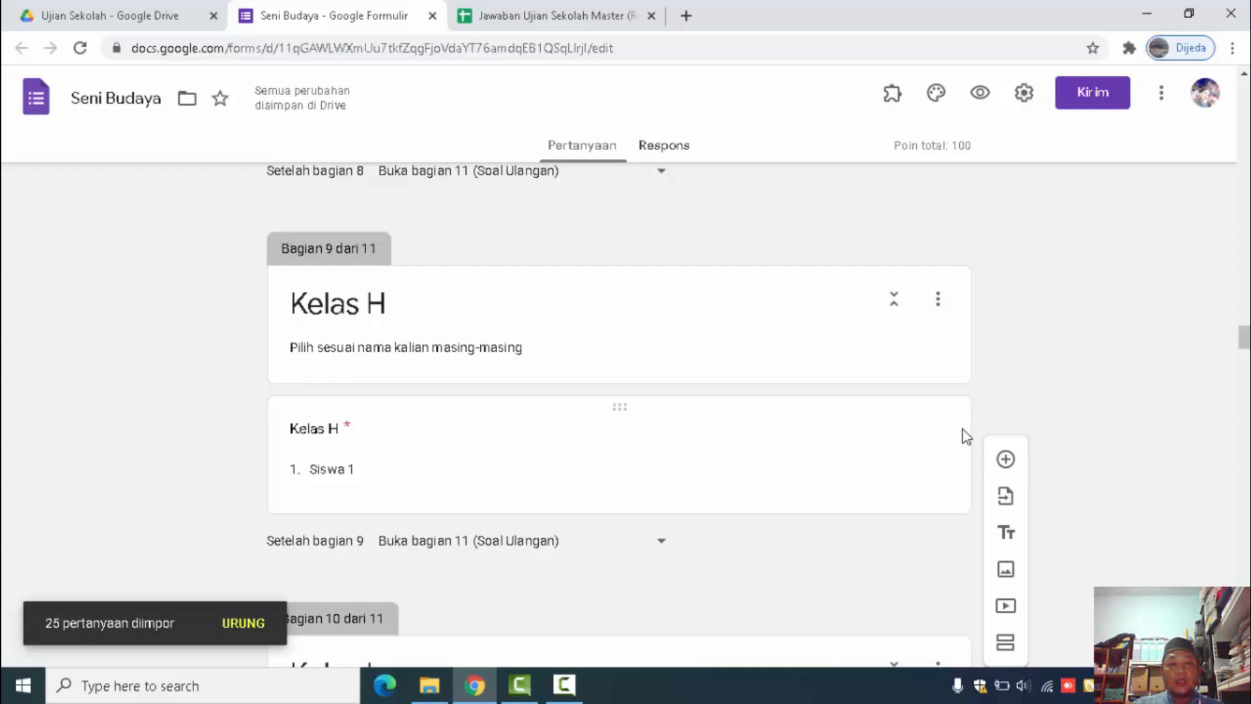
Preview the form again, choose class B and a student's name from the Kelas B list, and continue to Soal Ulangan
drag(1244, 339, 1244, 371)
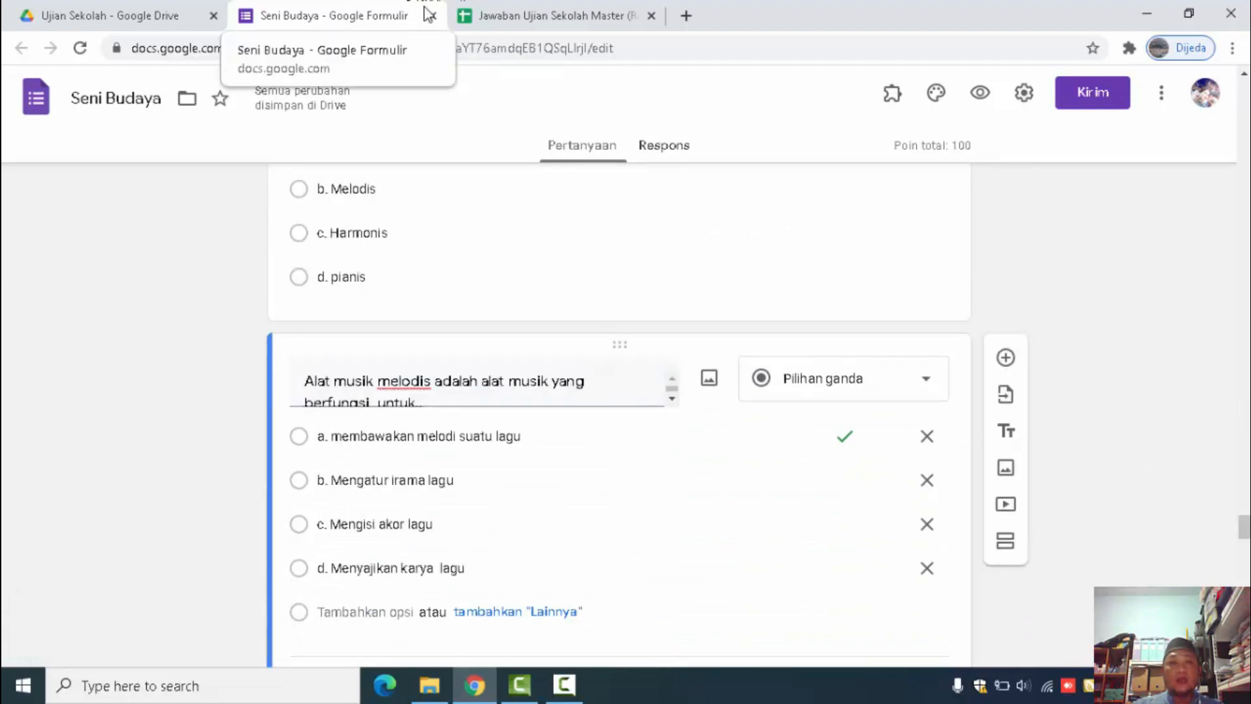
click(978, 93)
scroll(552, 453, down, 3)
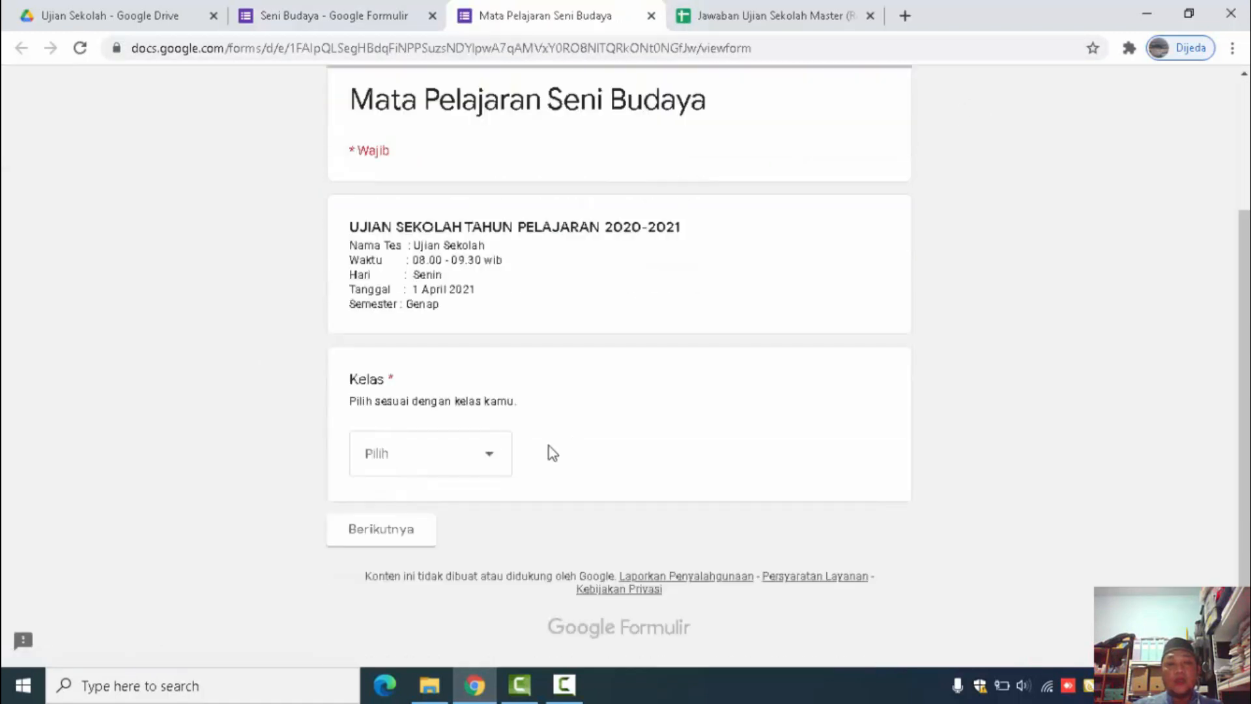
click(482, 457)
click(421, 326)
click(389, 531)
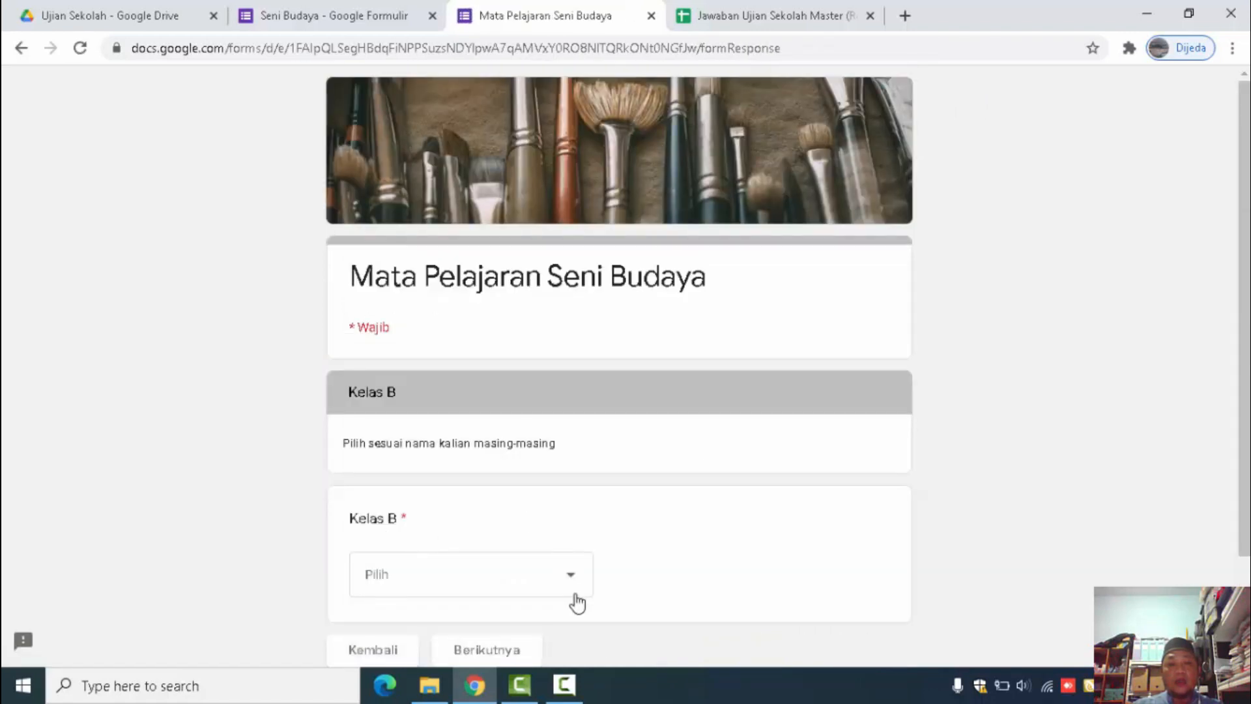
click(576, 592)
click(441, 407)
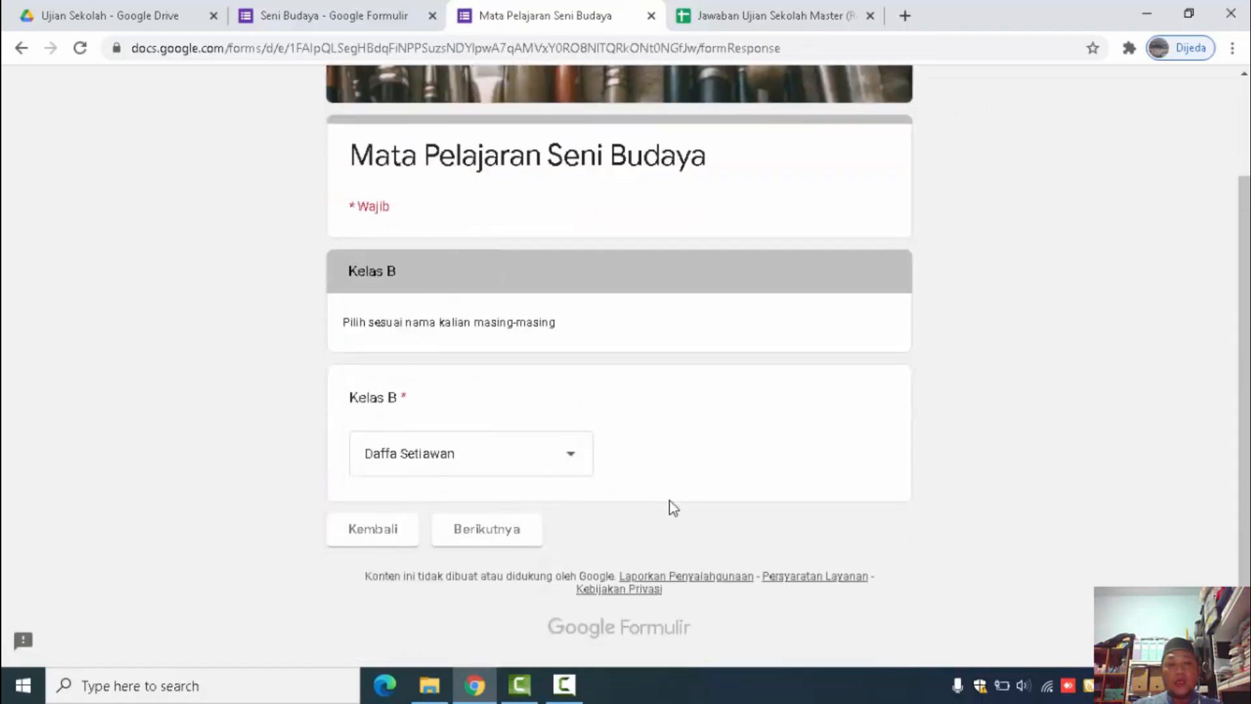
click(491, 535)
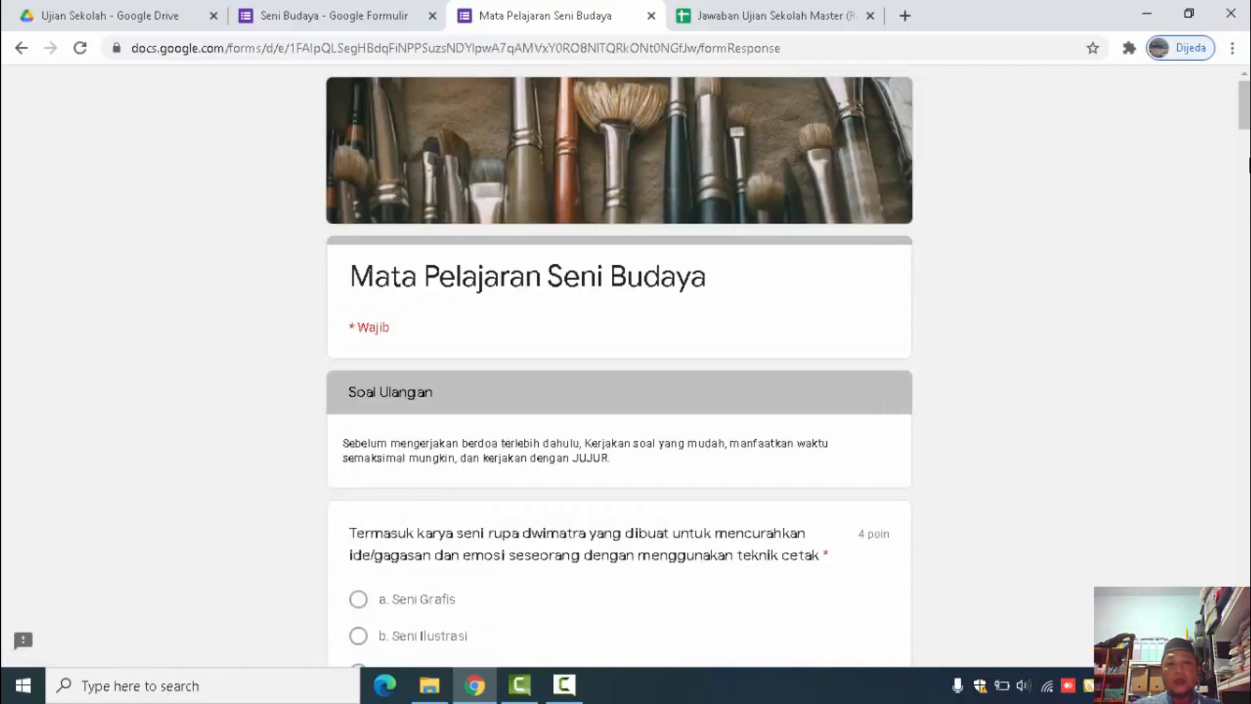
Review the imported exam questions in the Soal Ulangan section and close the form preview
scroll(619, 365, down, 20)
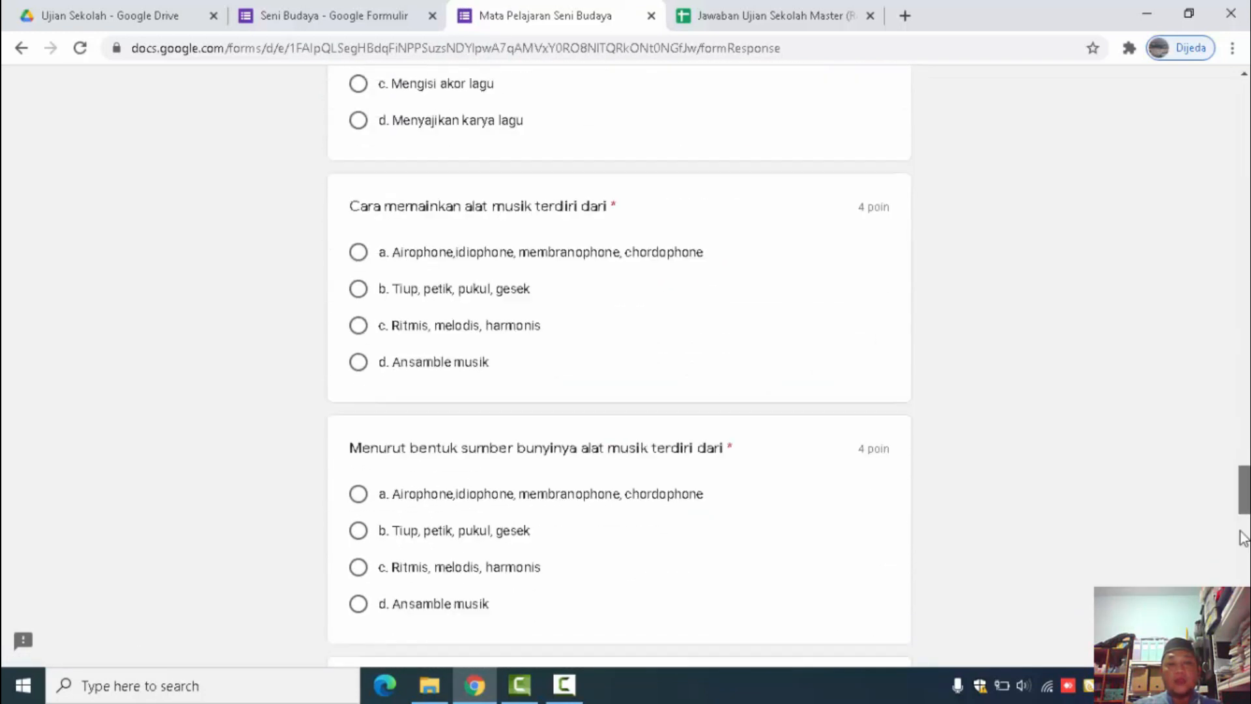
scroll(619, 365, up, 20)
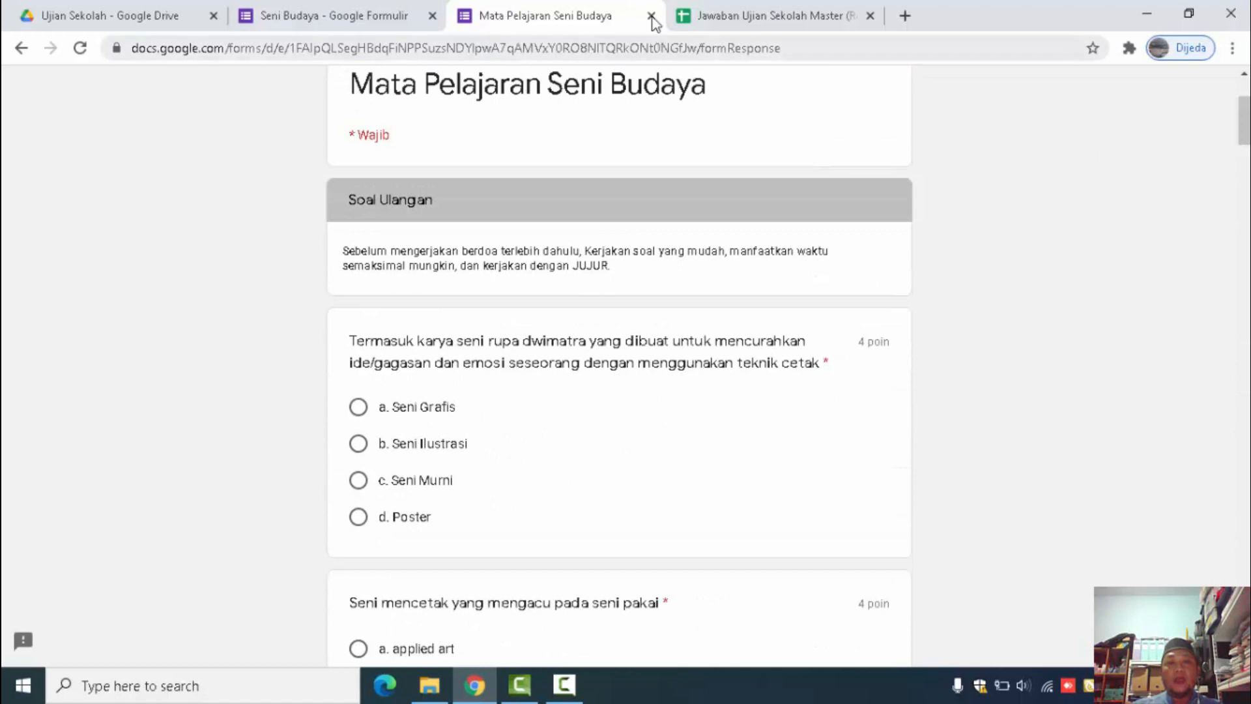
click(651, 15)
click(741, 163)
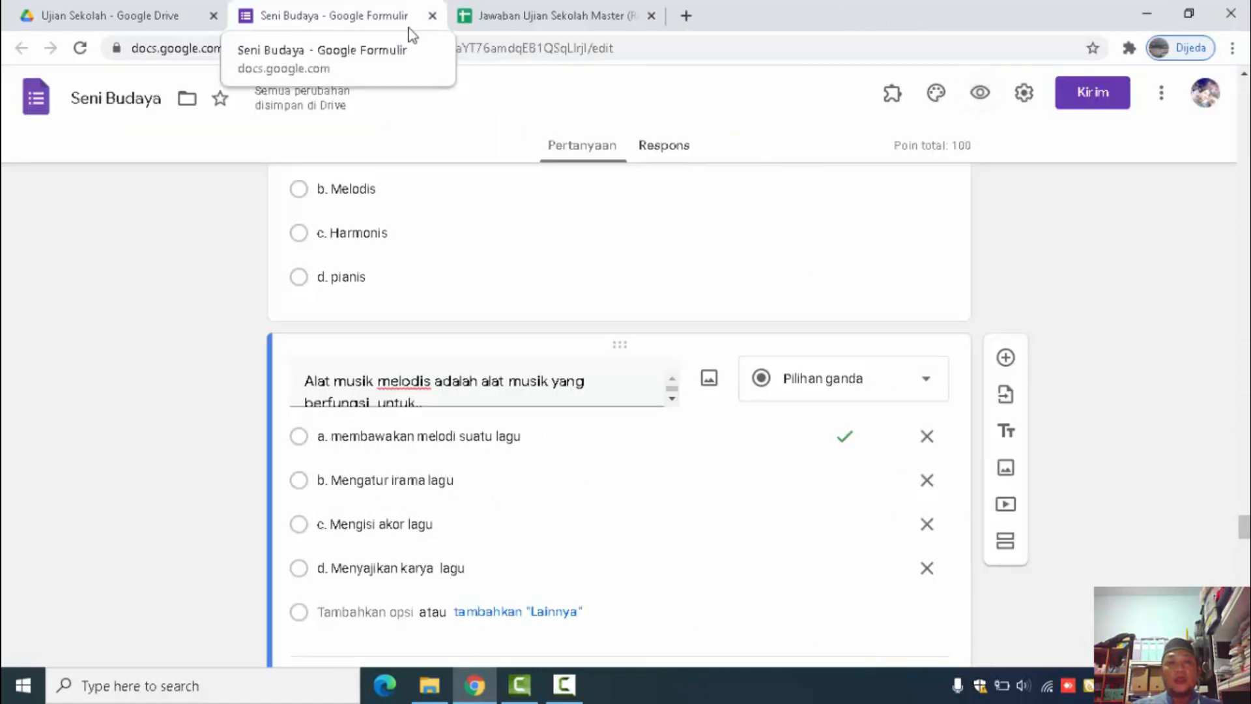
Close the Seni Budaya form and open the Prakarya form from the Ujian Sekolah folder
click(432, 16)
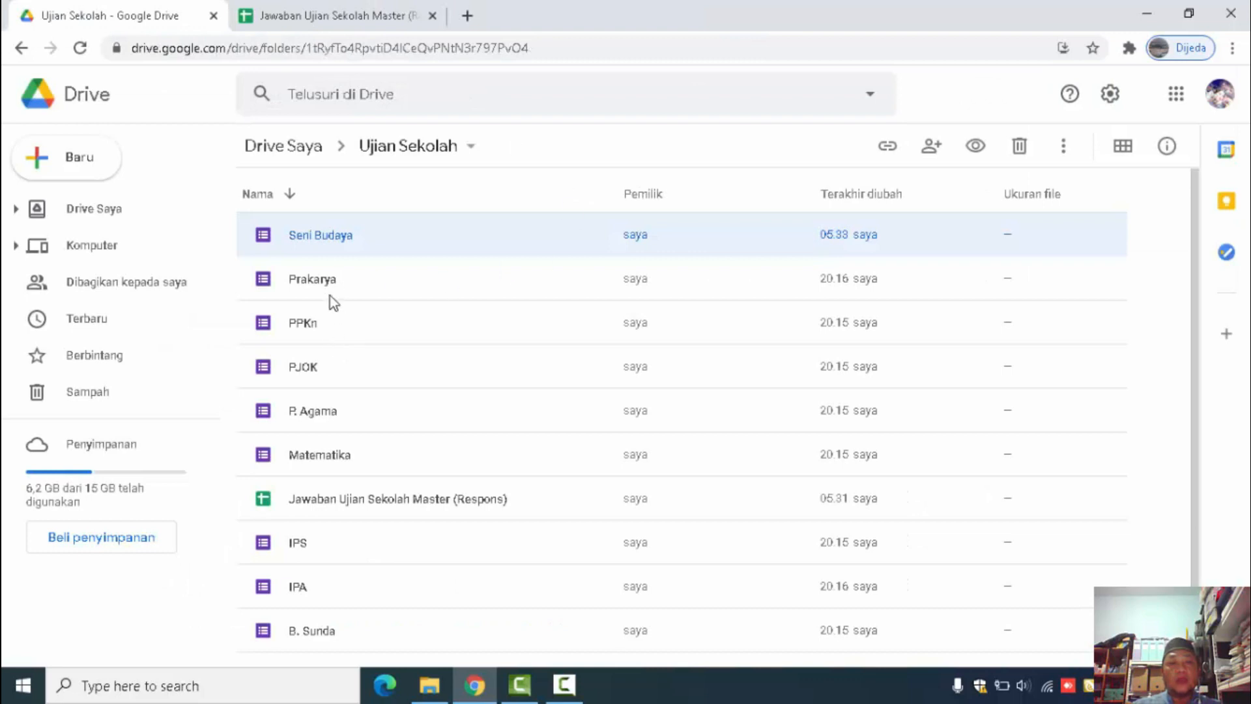
double_click(331, 285)
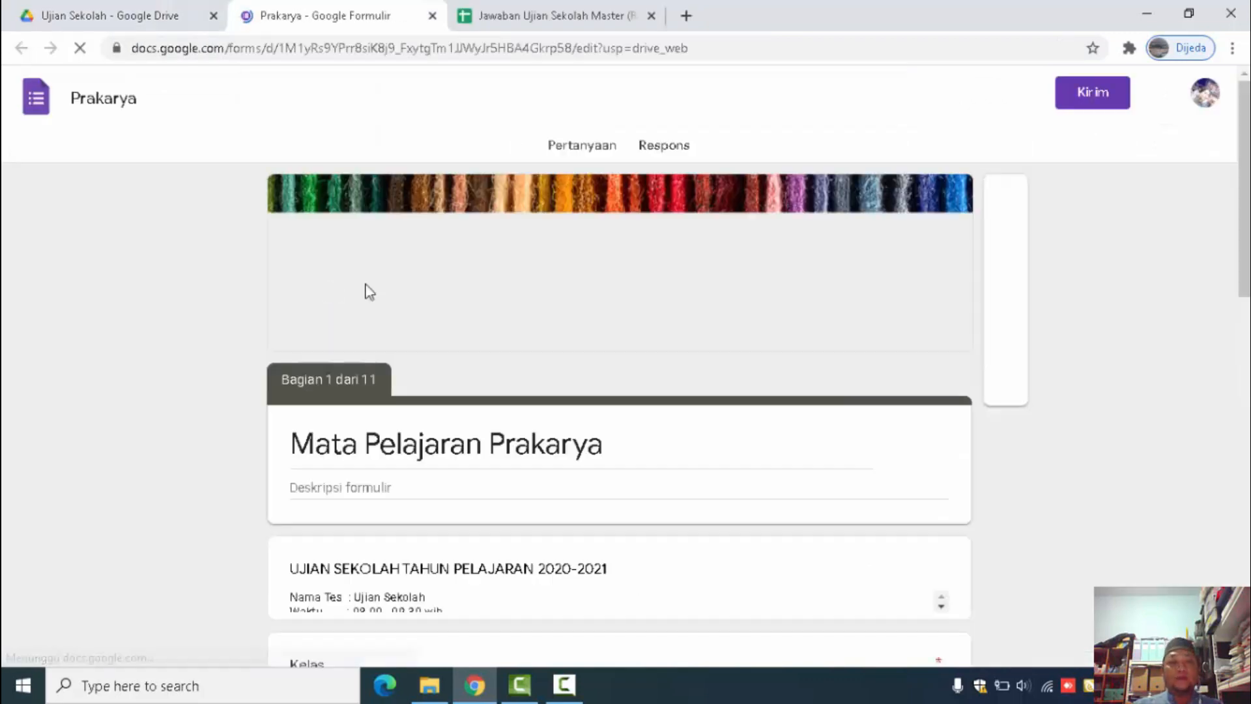
Copy all the Kelas 9A student names from the Data sheet of Jawaban Ujian Sekolah Master (Respons)
click(565, 14)
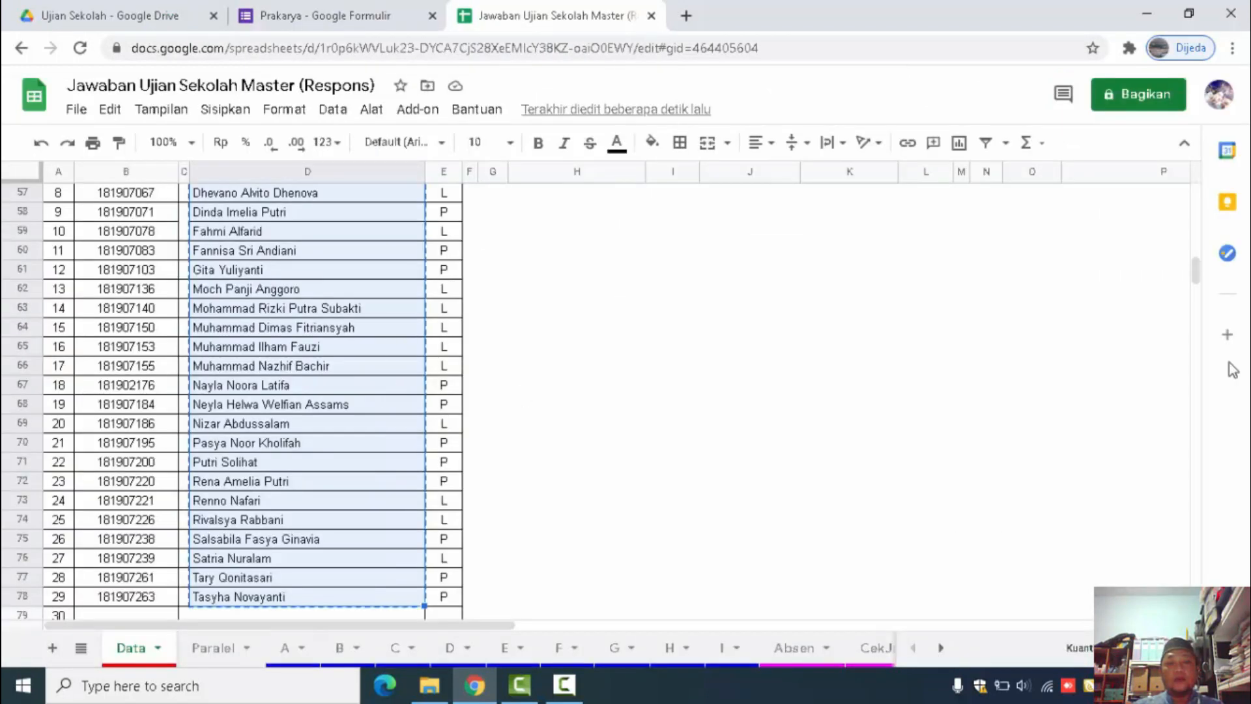
drag(1202, 262, 1199, 218)
click(377, 371)
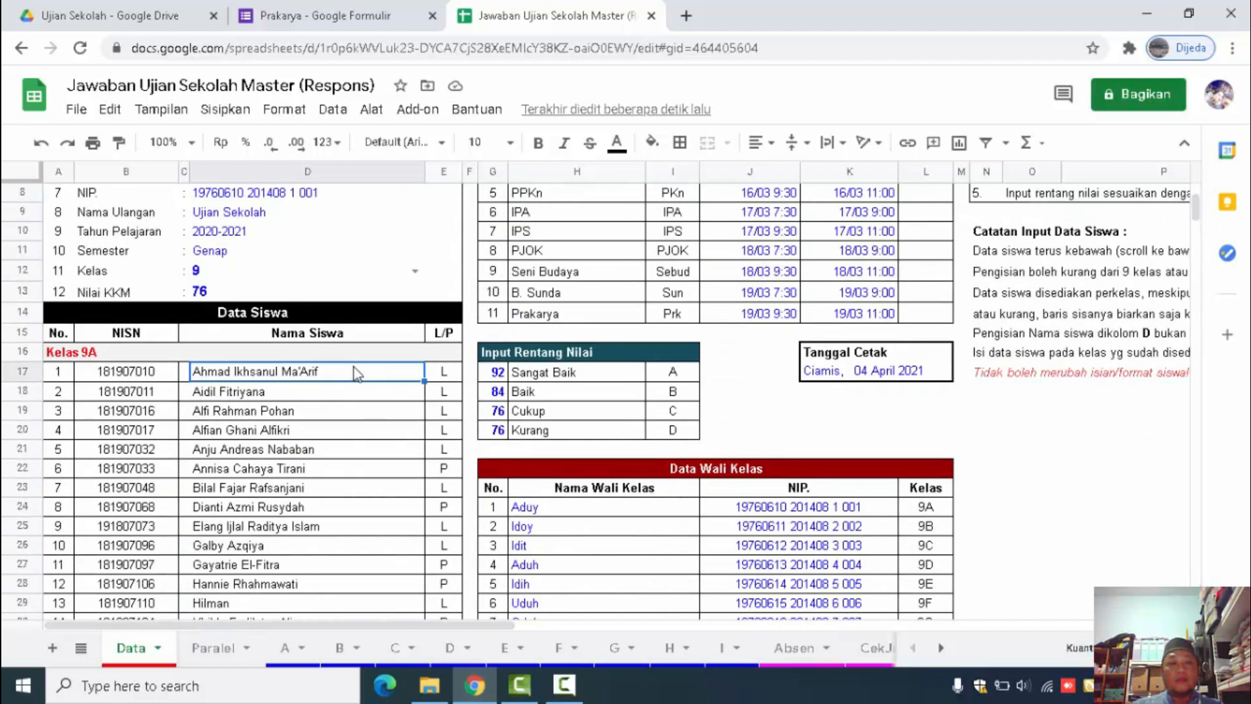
scroll(364, 454, down, 2)
scroll(364, 455, down, 5)
shift+click(335, 543)
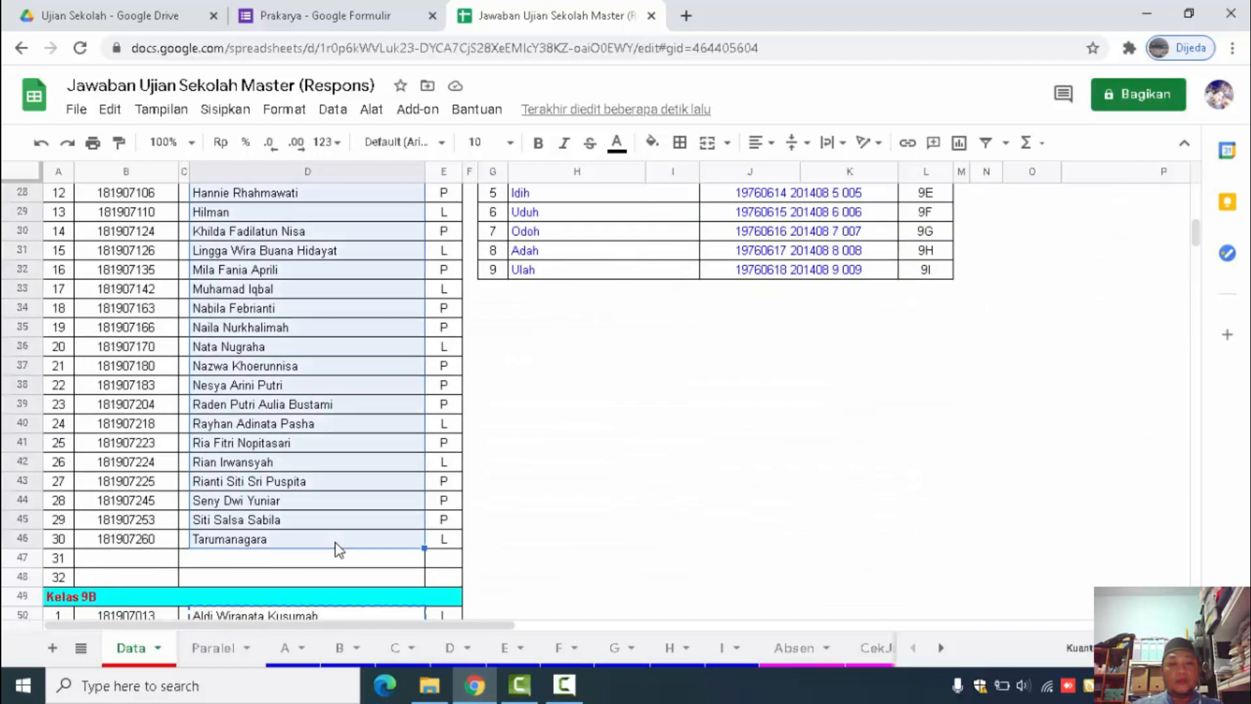
key(ctrl+c)
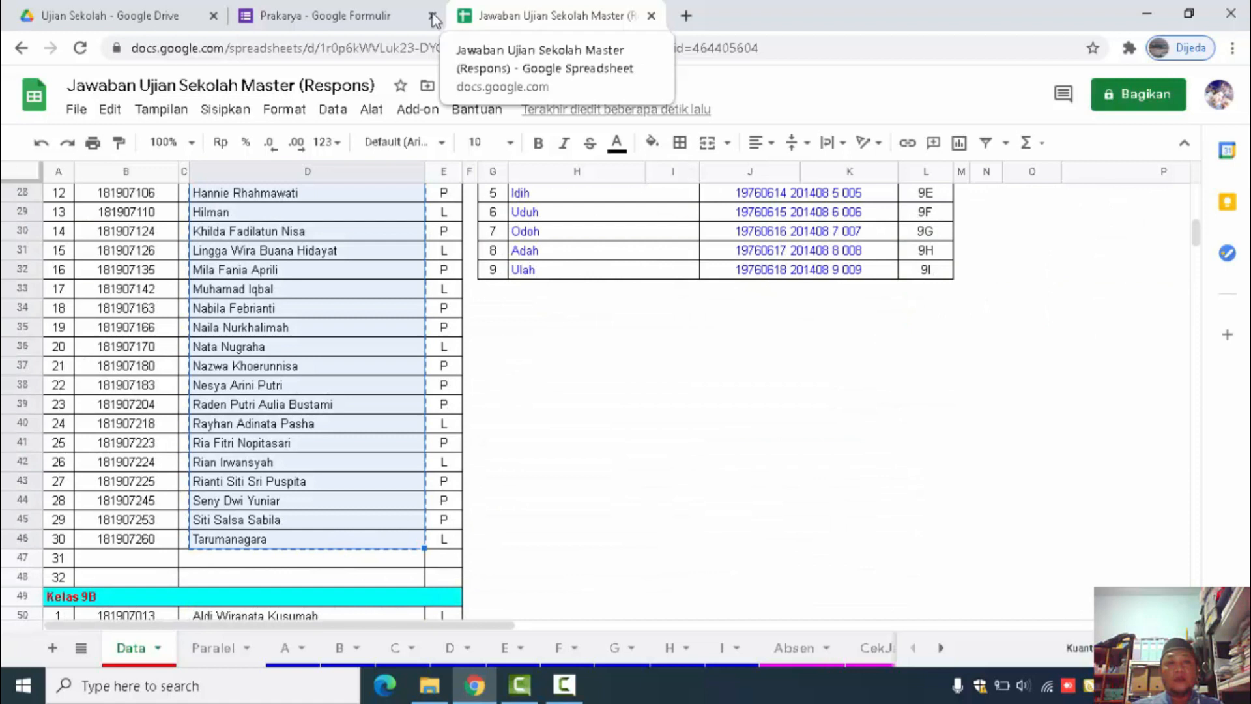
Replace the Siswa 1 option of the Kelas A drop-down in the Prakarya form with the copied student names
click(350, 14)
scroll(531, 569, down, 4)
scroll(533, 570, down, 4)
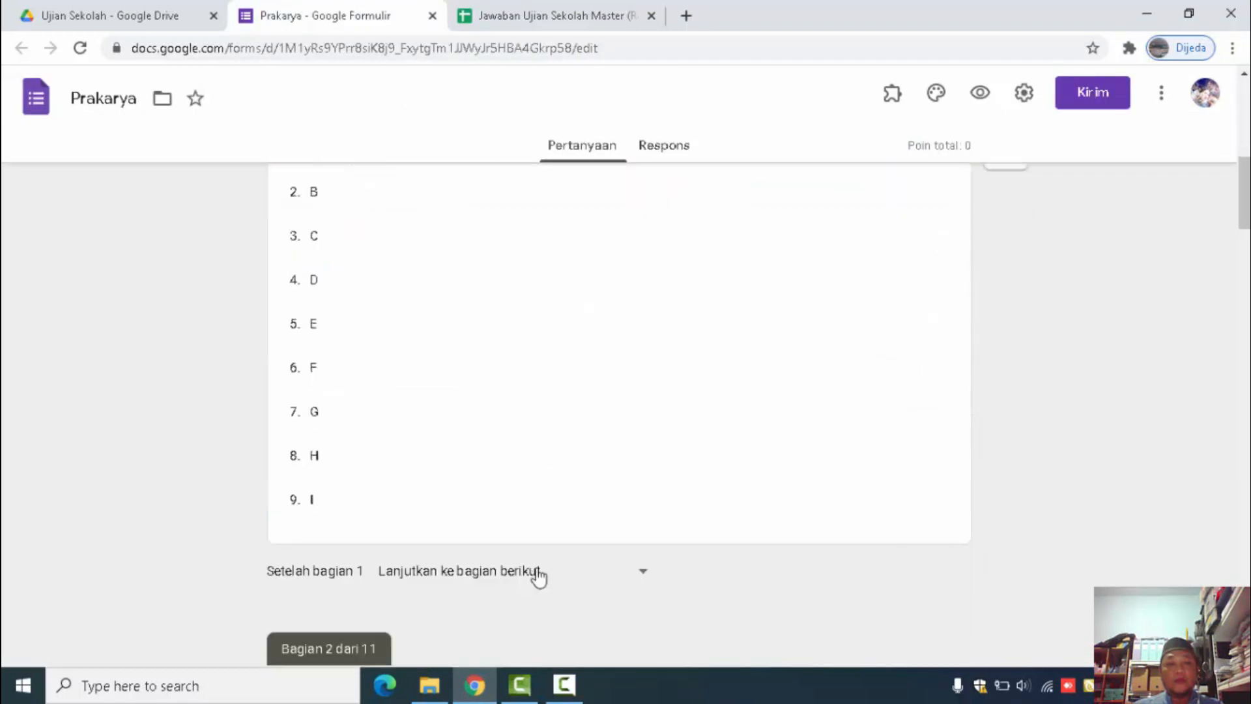
drag(1245, 228, 1245, 267)
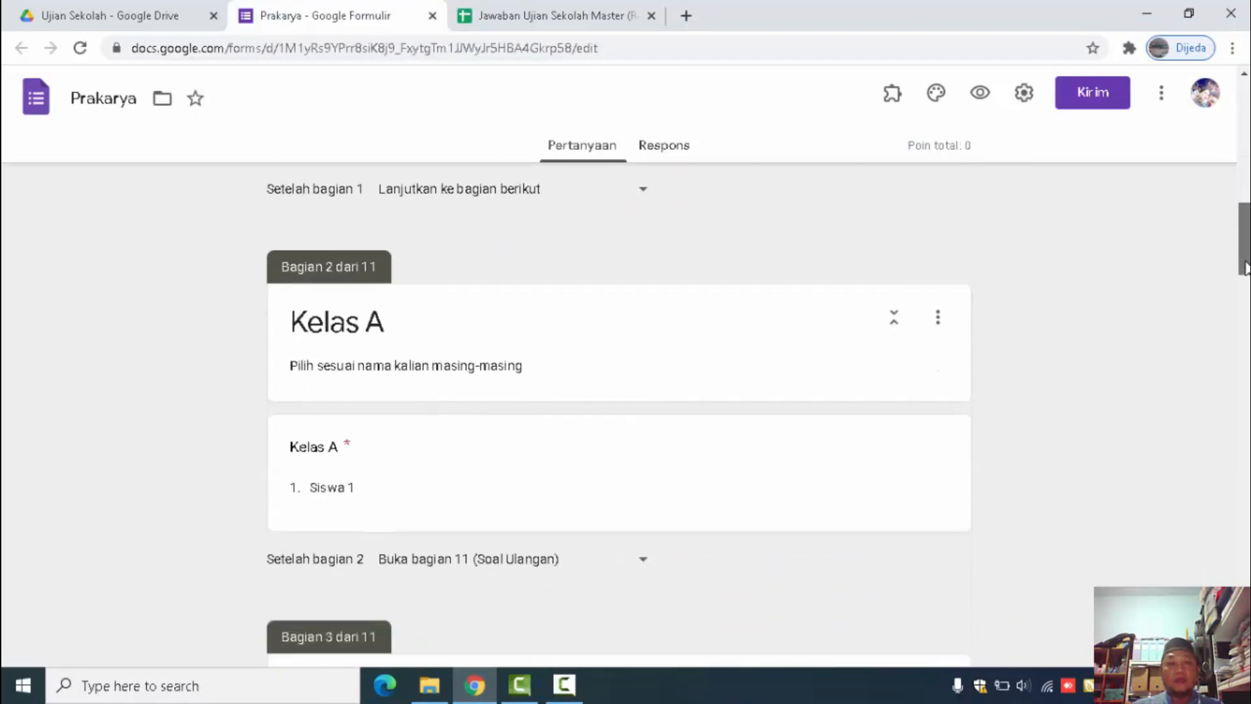
click(390, 485)
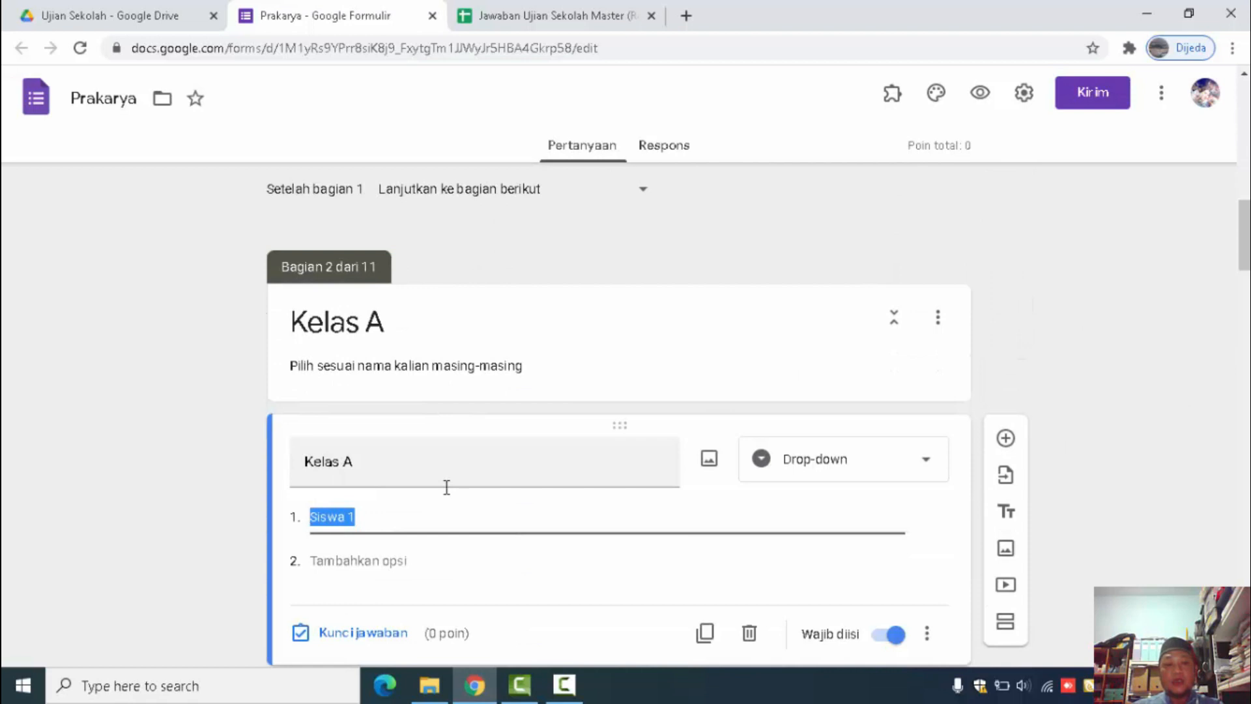
key(ctrl+v)
Copy the Kelas 9B student names from the spreadsheet's Data sheet and paste them over Siswa 1 in the form's Kelas B drop-down
drag(1245, 339, 1245, 378)
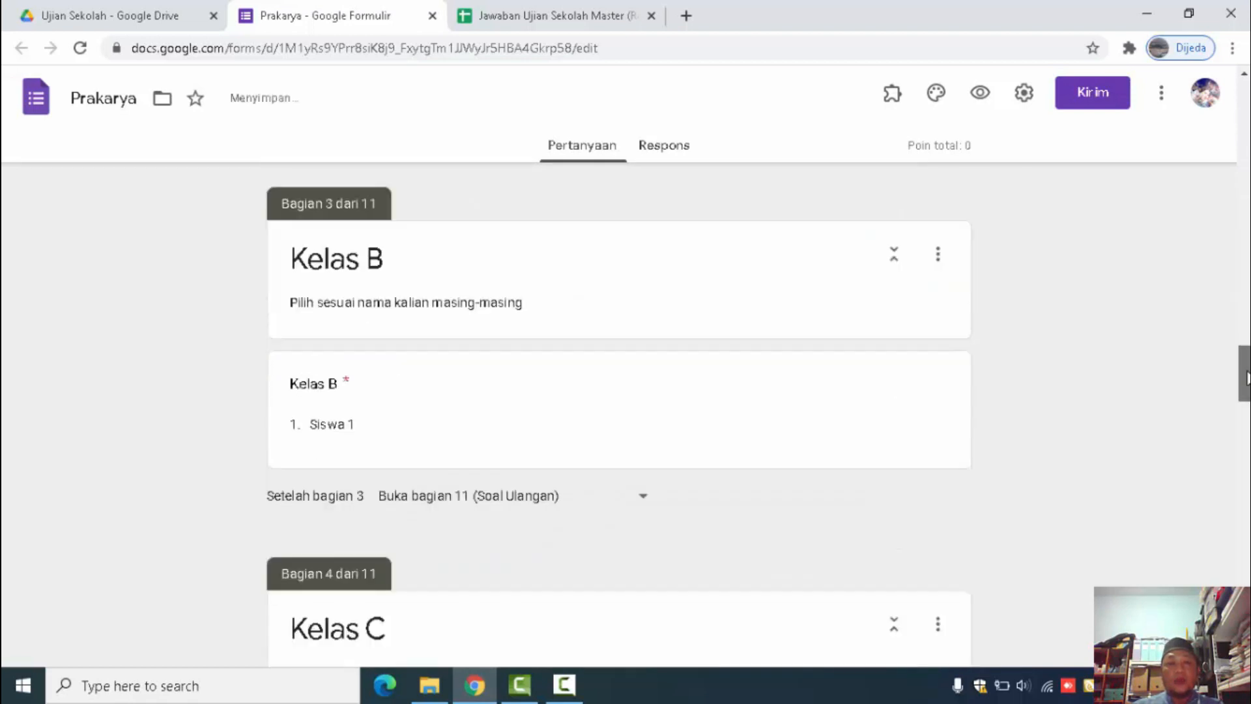
click(352, 420)
click(524, 23)
scroll(396, 511, up, 1)
scroll(352, 555, down, 2)
click(338, 524)
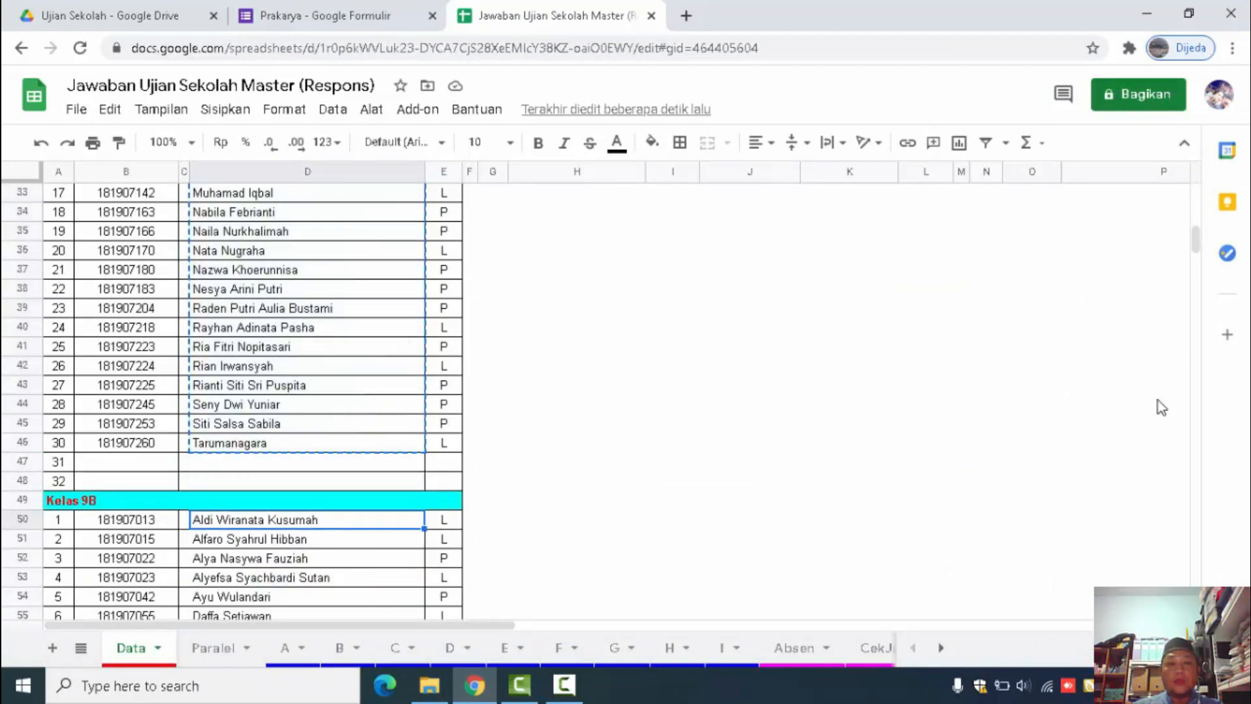
drag(1200, 245, 1198, 291)
drag(306, 193, 369, 342)
key(ctrl+c)
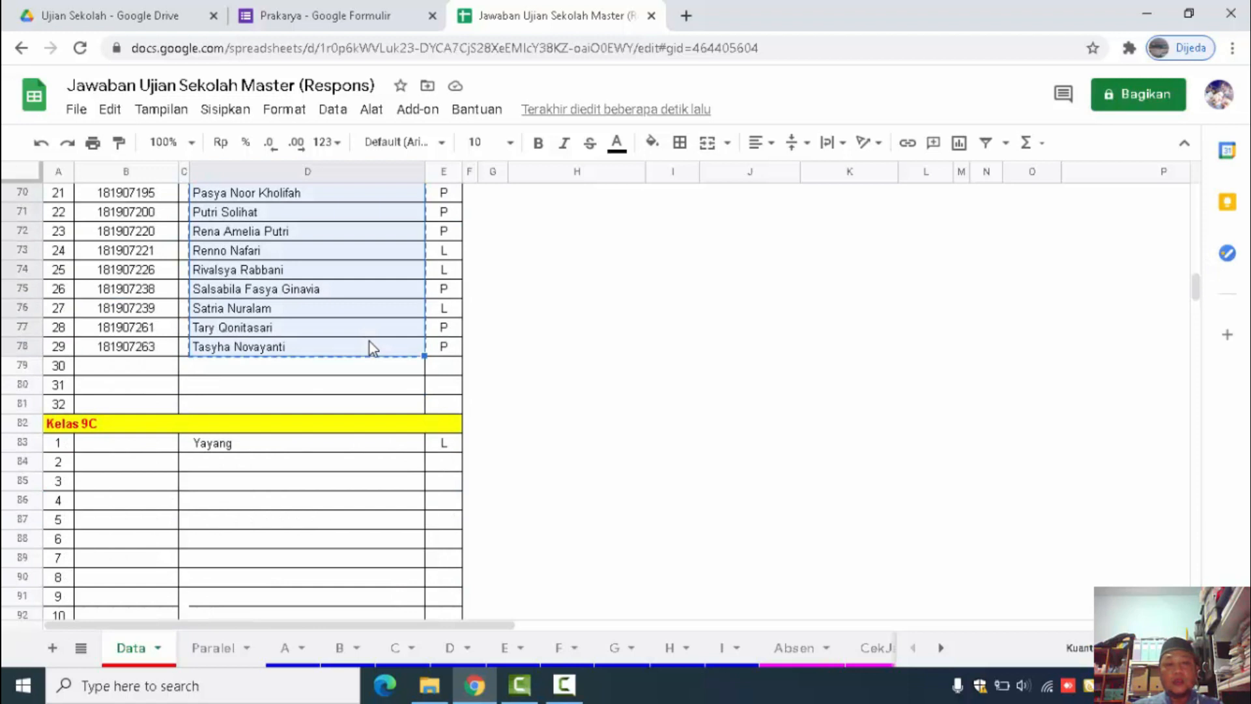
click(355, 10)
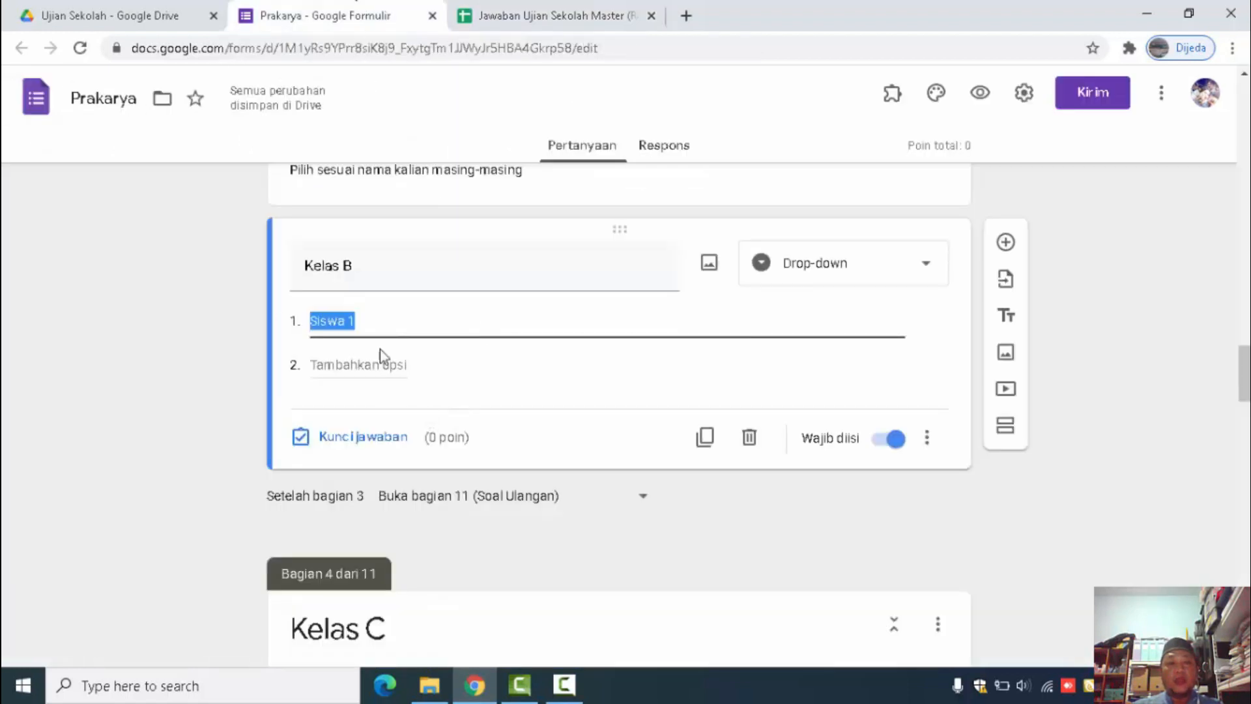
key(ctrl+v)
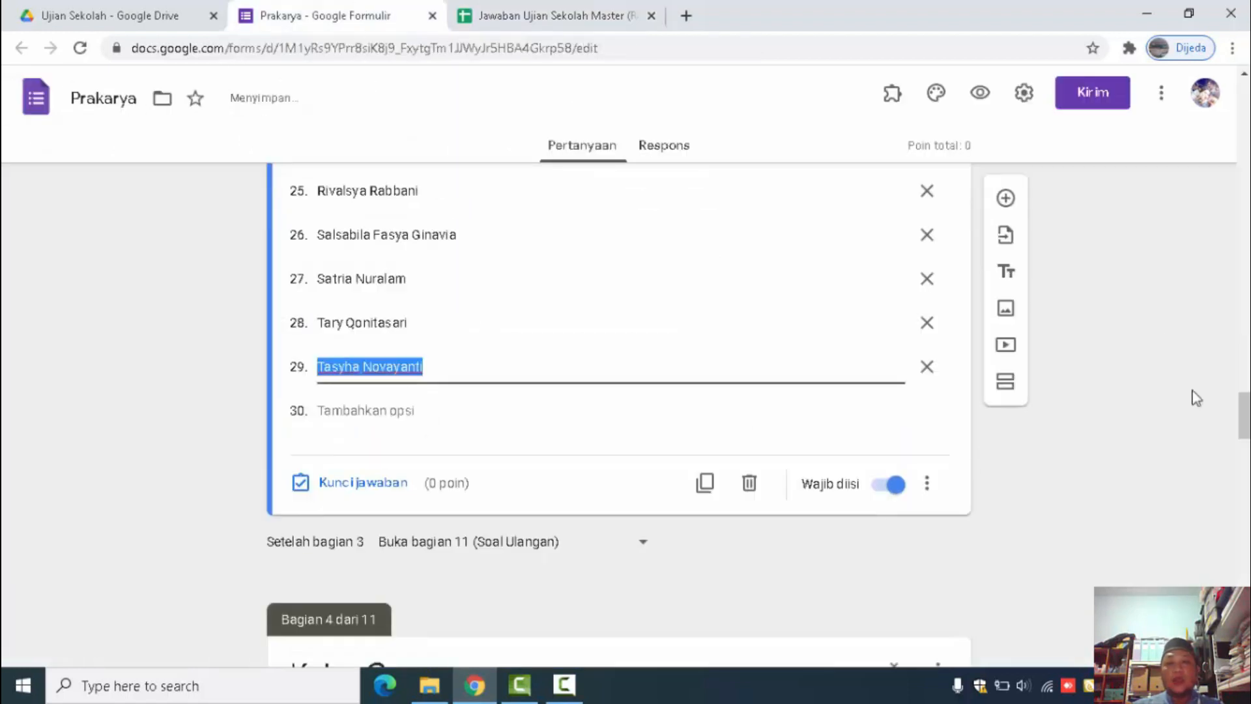
Start a question import in the Soal Ulangan section, section 11 of the Prakarya form
drag(1249, 421, 1246, 645)
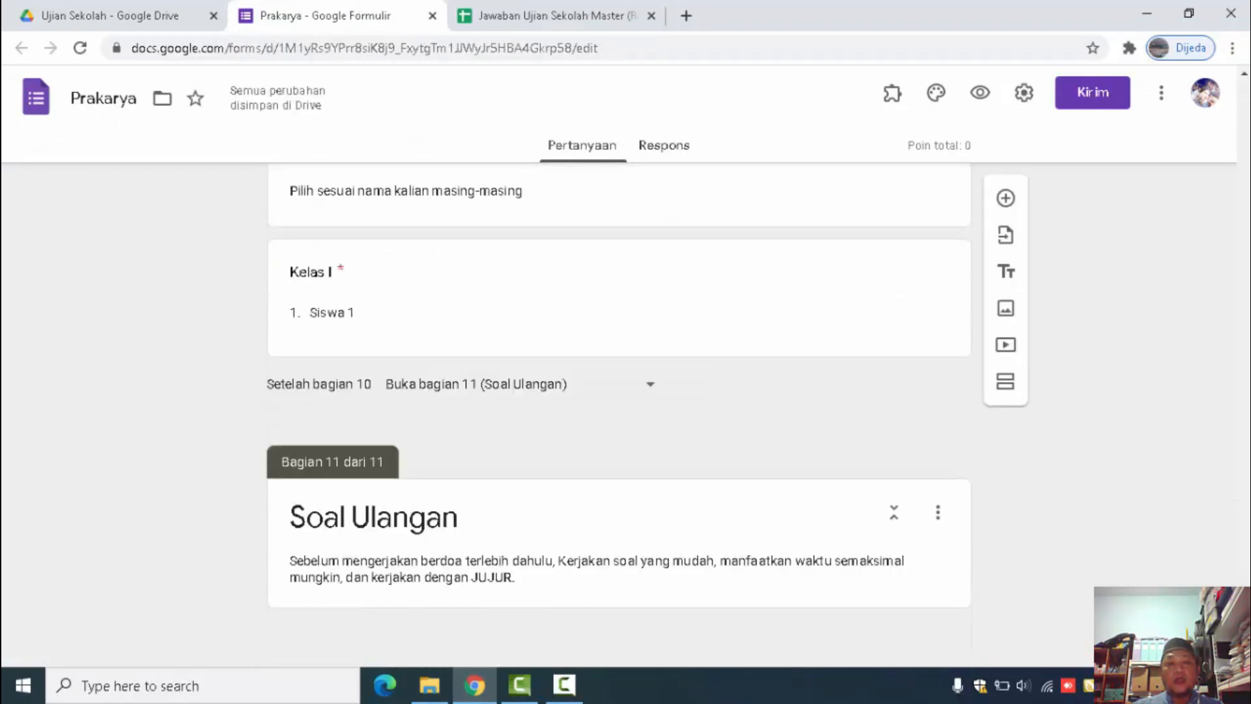
triple_click(789, 568)
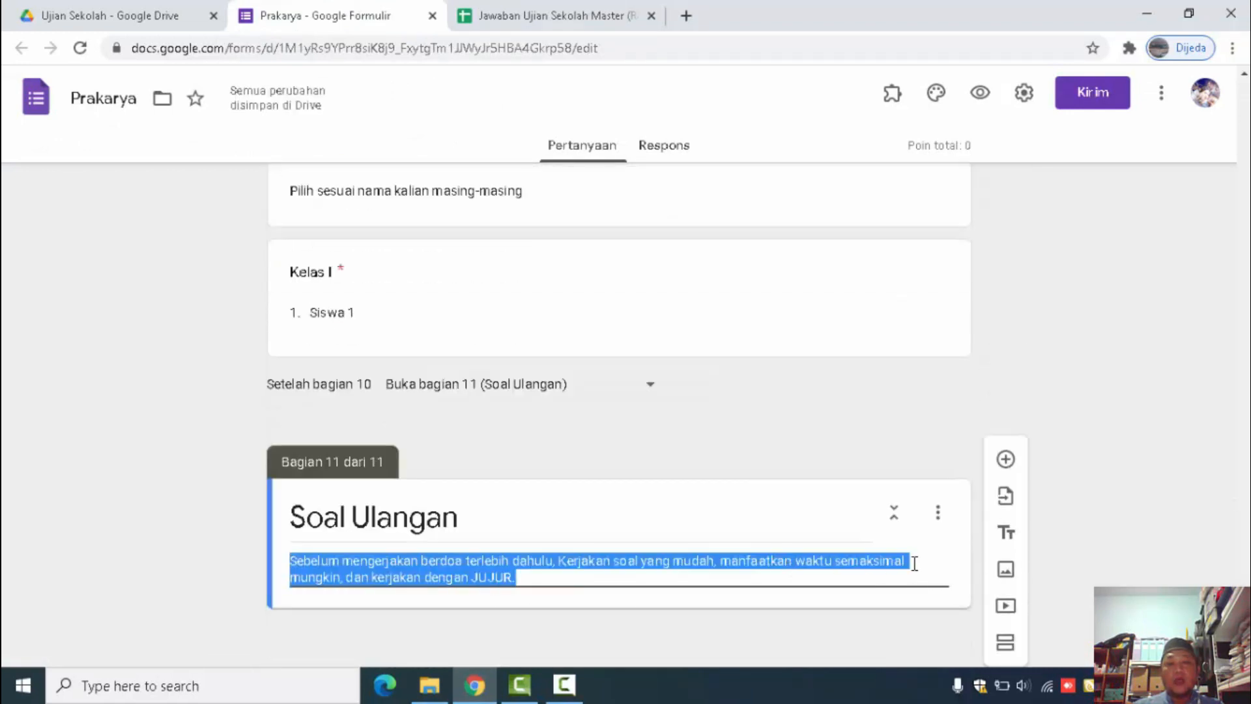
click(1008, 502)
Try to find the source form by entering "Prakarya PTS Genap" as the search term and browsing the form list
click(410, 242)
text(P)
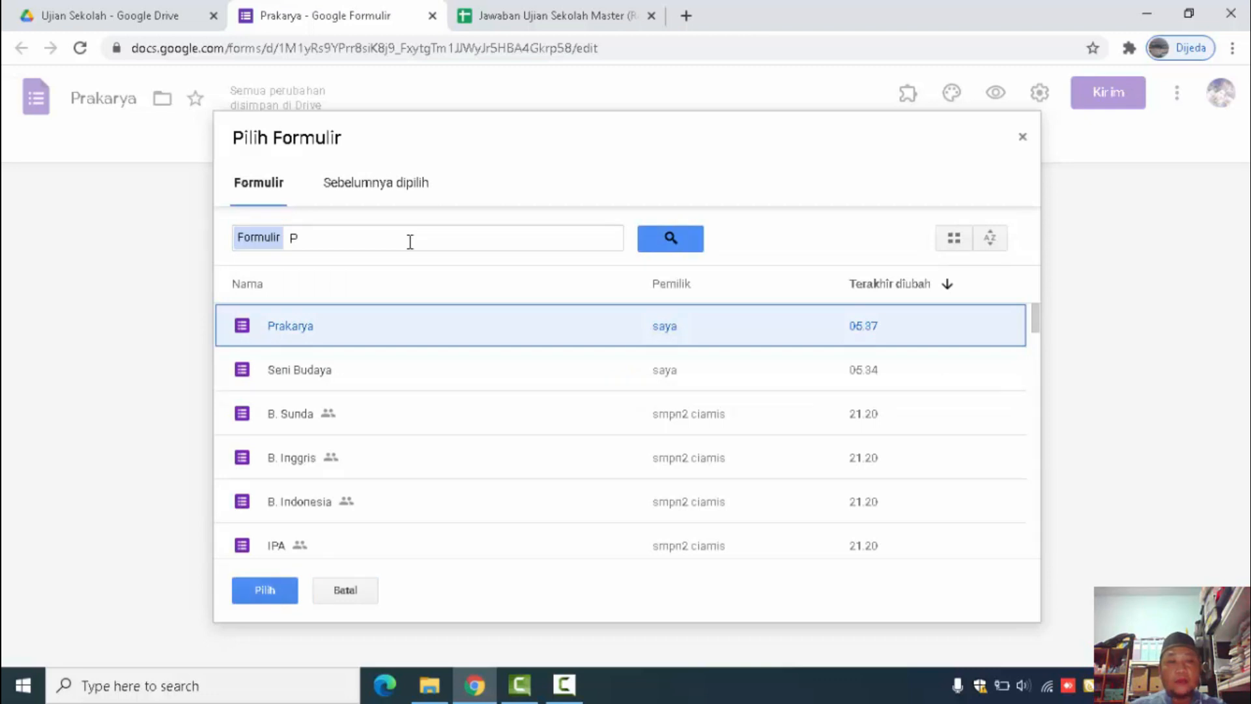
click(410, 242)
text(rakarya)
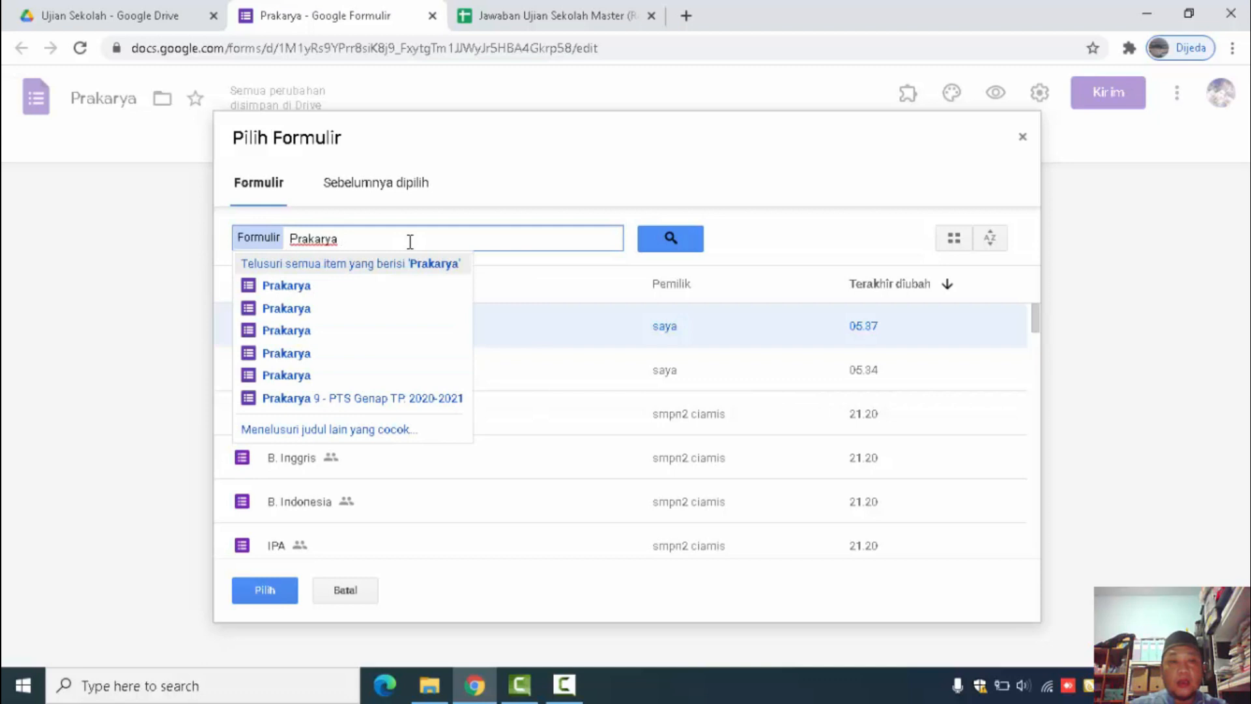
text( PTS)
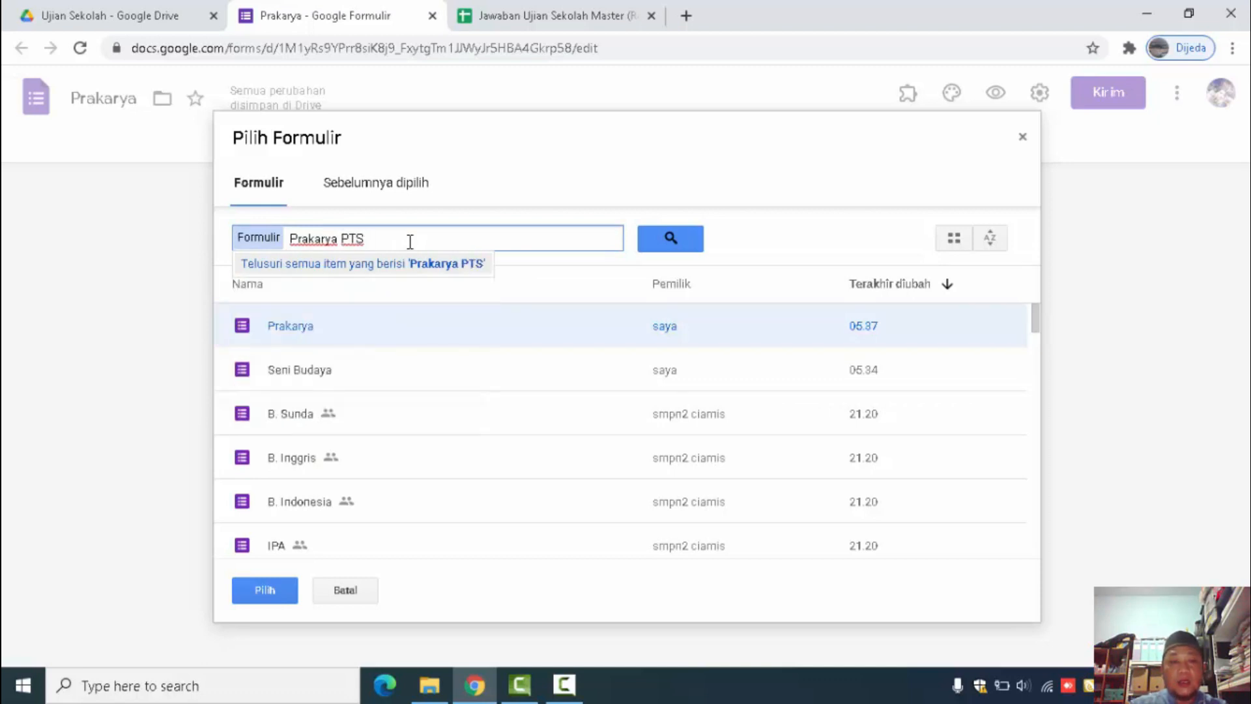
text( Genap)
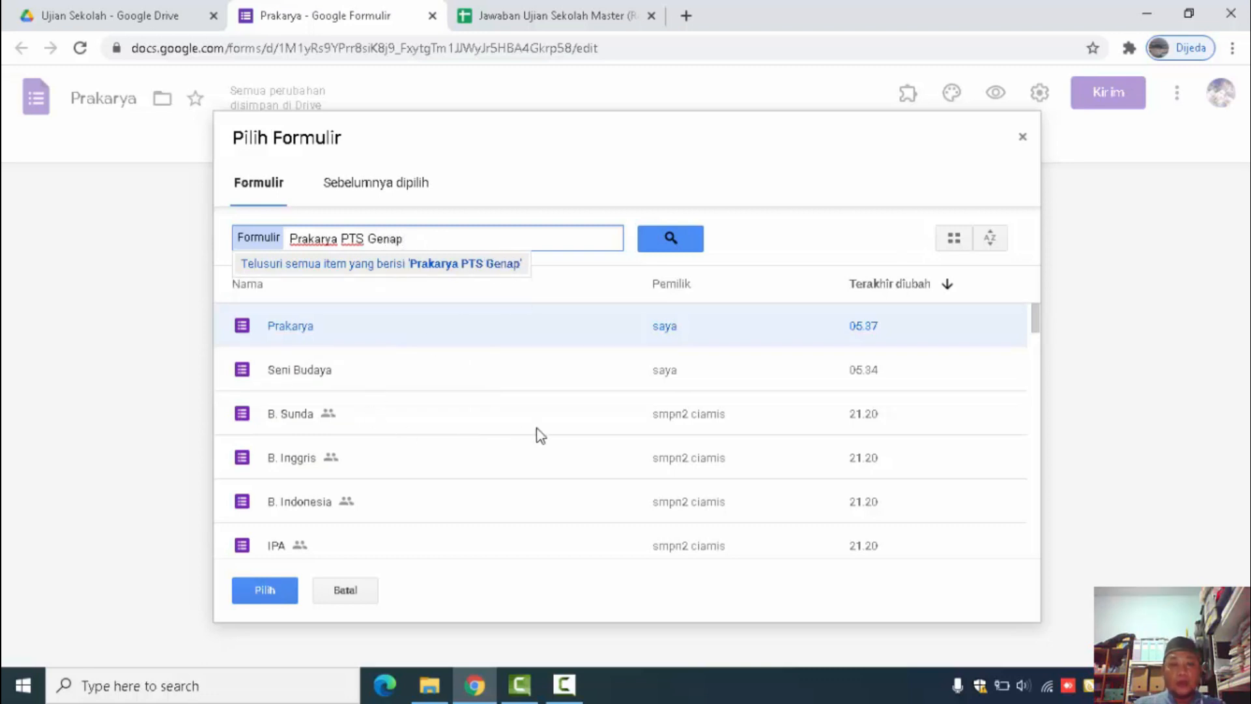
scroll(539, 432, down, 5)
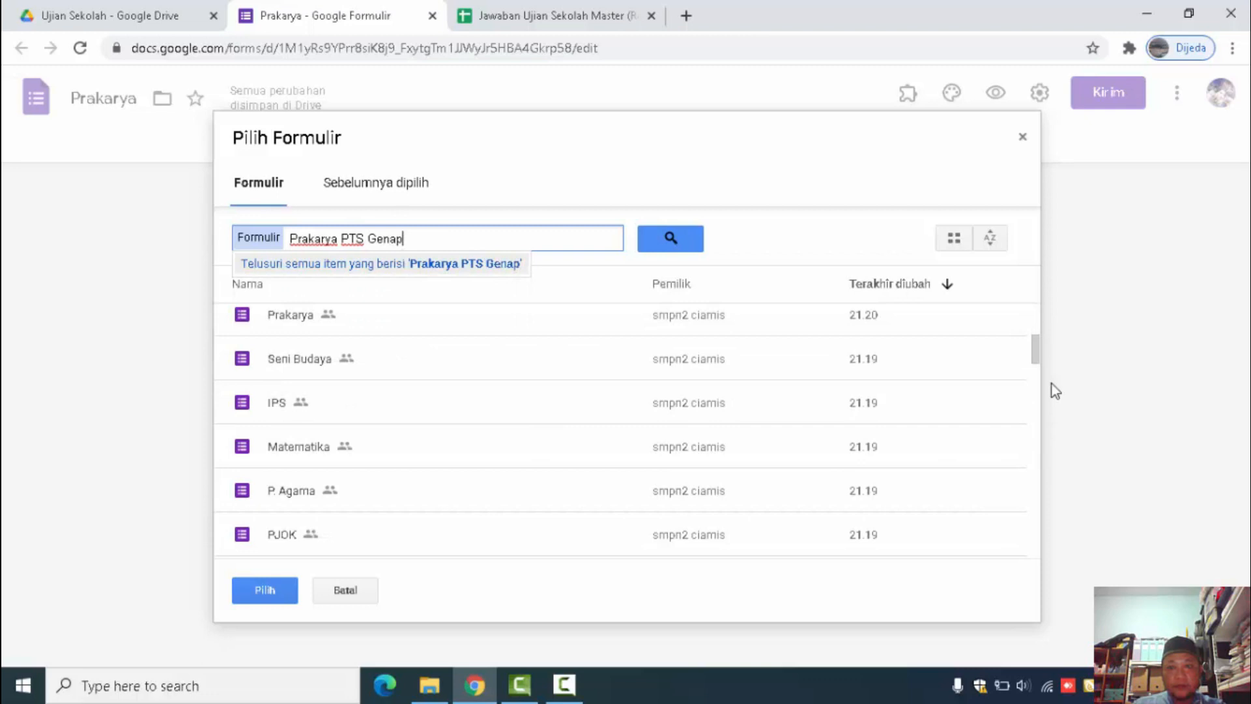
drag(1035, 349, 1017, 260)
Pick "Prakarya 9 - PTS Genap TP. 2020-2021" from the previously selected forms as the import source
click(395, 185)
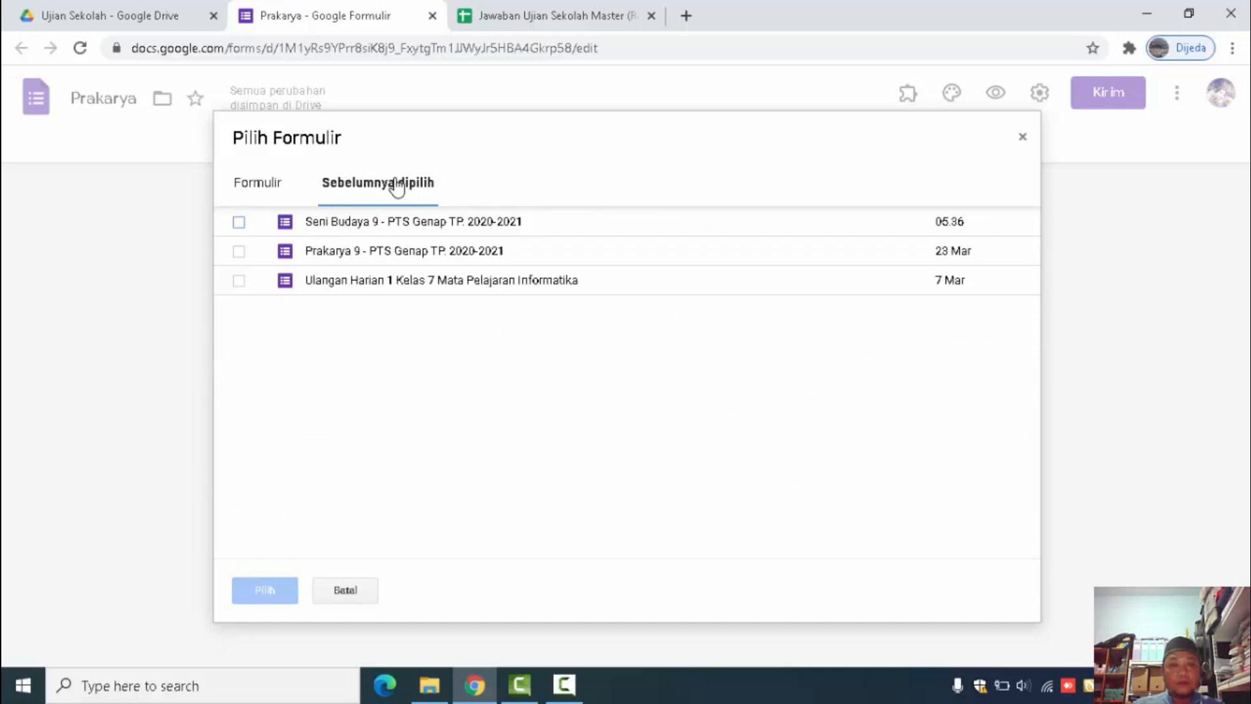
click(388, 264)
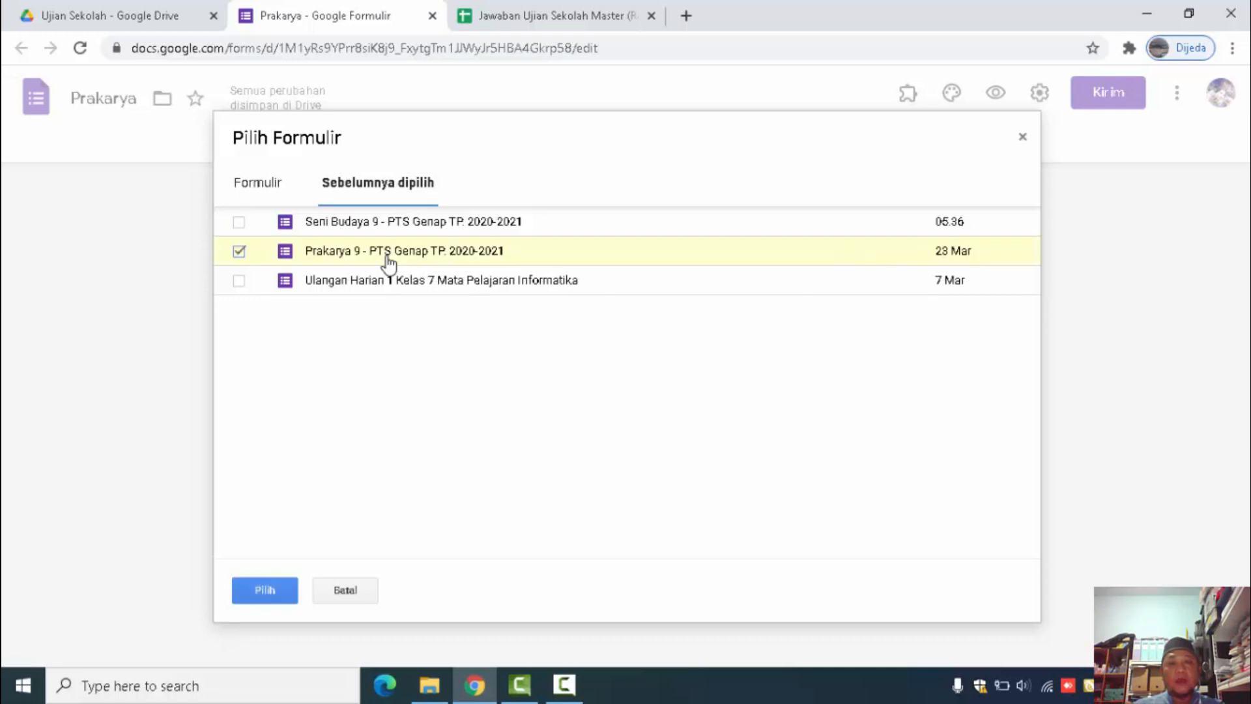
click(264, 592)
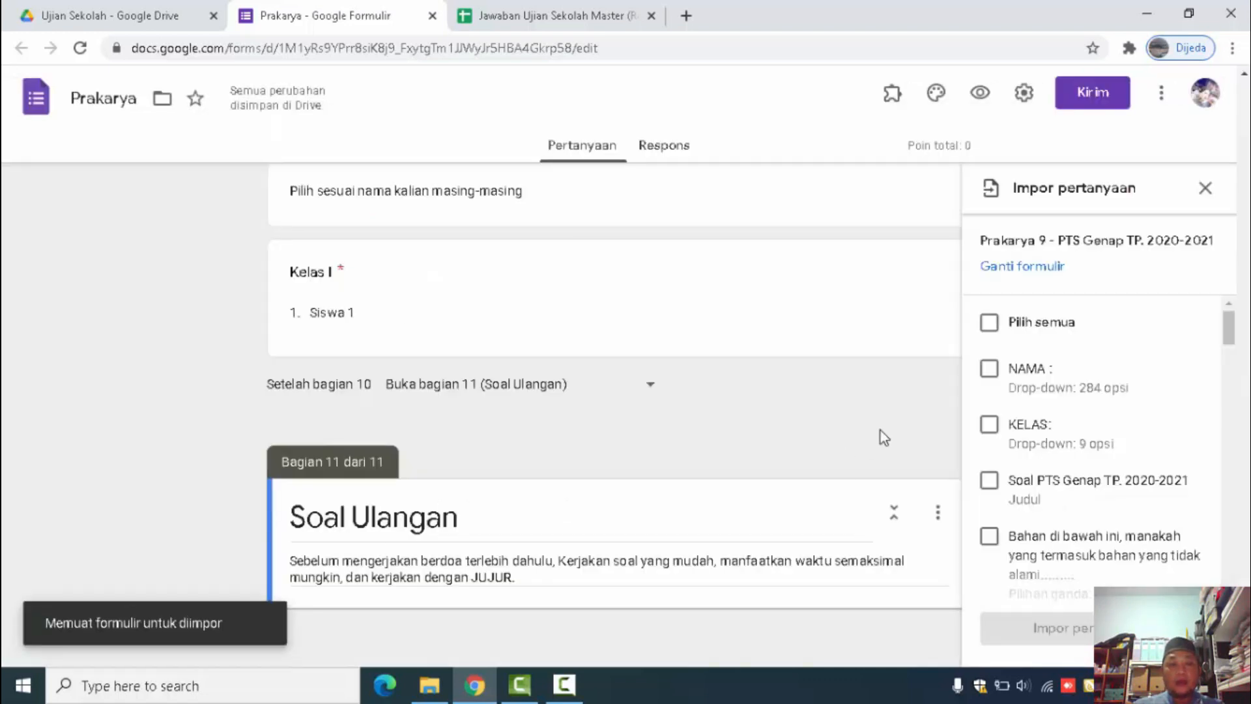
Mark the first six exam questions for import, from "Bahan di bawah ini, manakah yang termasuk bahan yang tidak alami" through "Merubah bentuk sebuah benda"
scroll(1229, 329, down, 3)
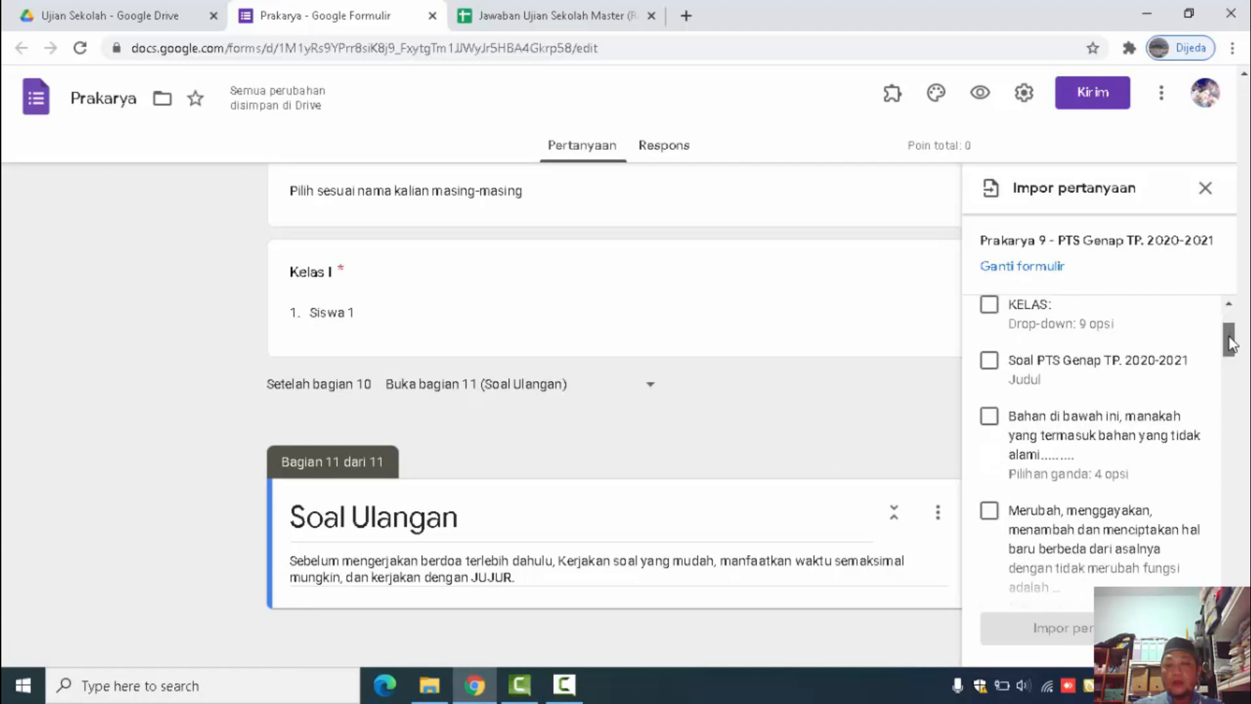
click(989, 384)
click(989, 476)
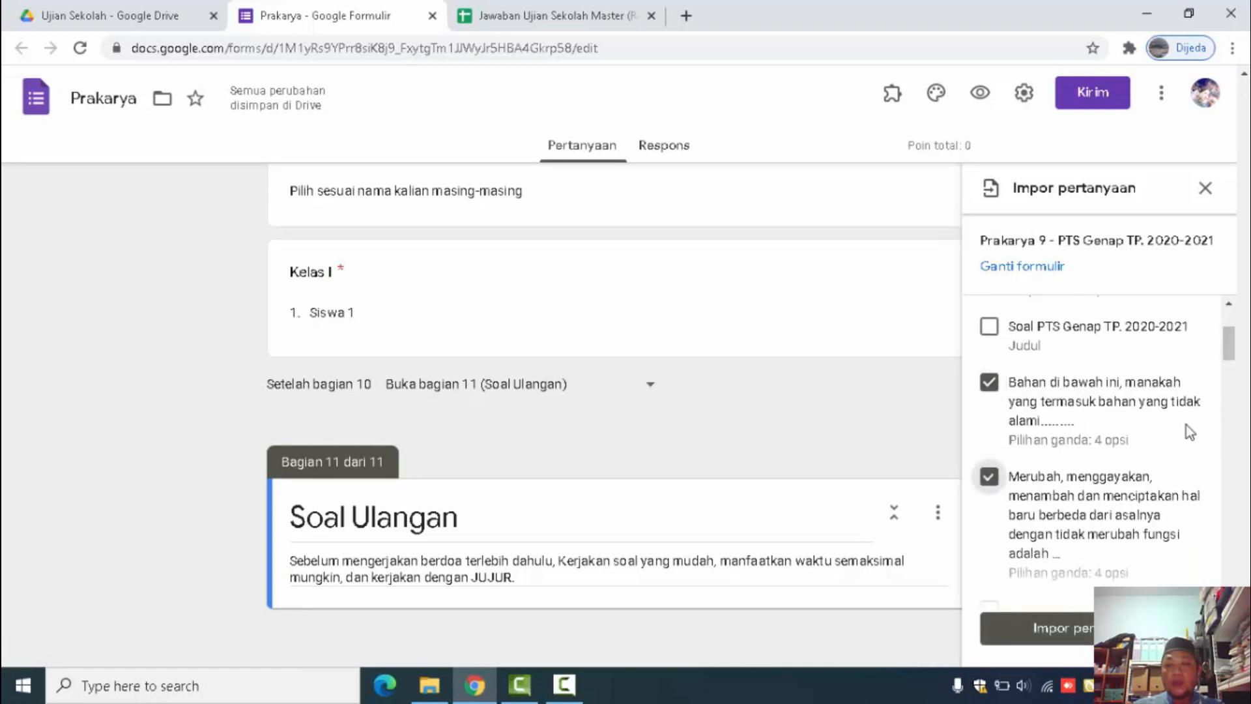
scroll(1229, 377, down, 4)
click(989, 368)
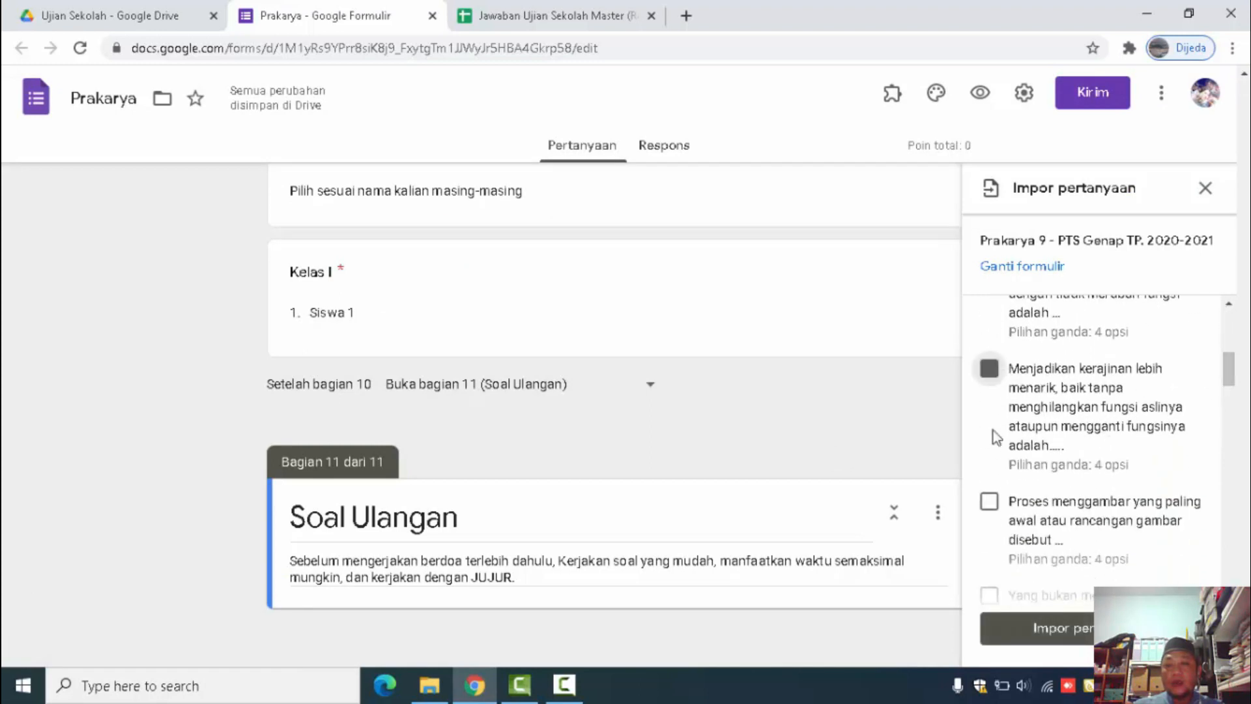
click(989, 501)
scroll(1229, 366, down, 3)
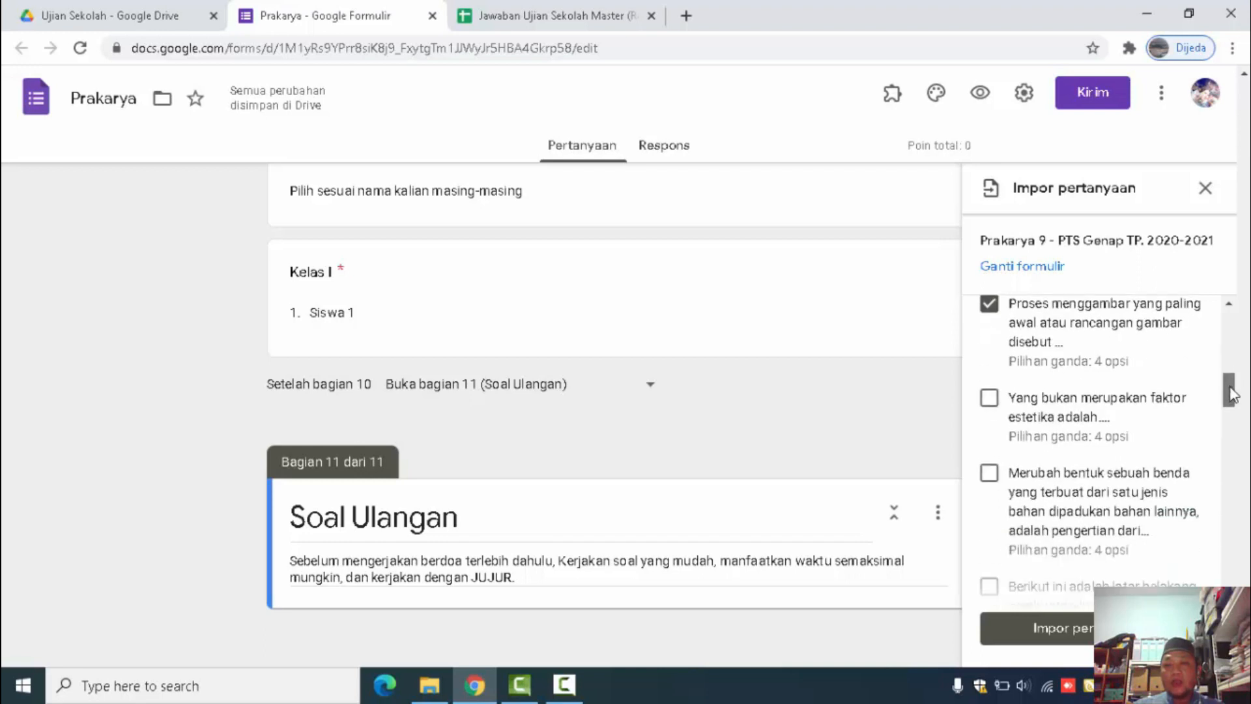
click(989, 389)
click(989, 465)
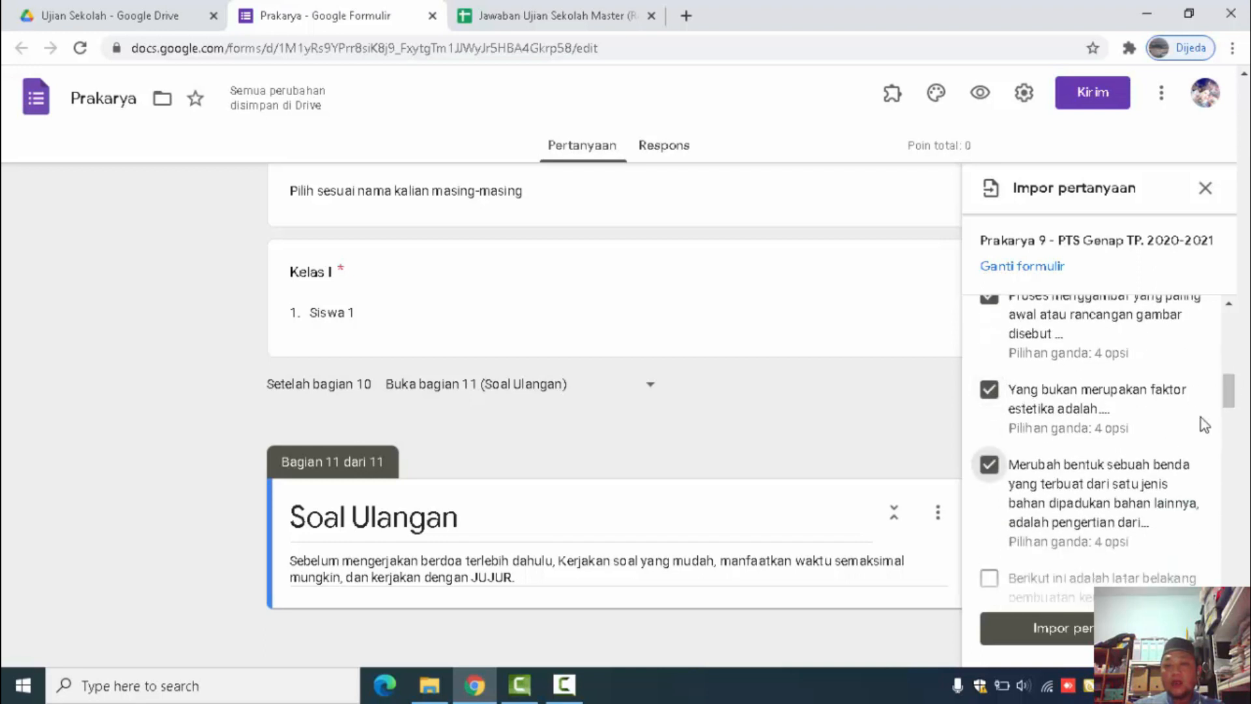
Mark the three questions starting "Penggabungan bahan", "Perubahan bentuk yang terjadi secara permanen" and "Menyederhanakan bentuk" for import
drag(1230, 391, 1229, 434)
click(989, 329)
click(989, 441)
click(989, 536)
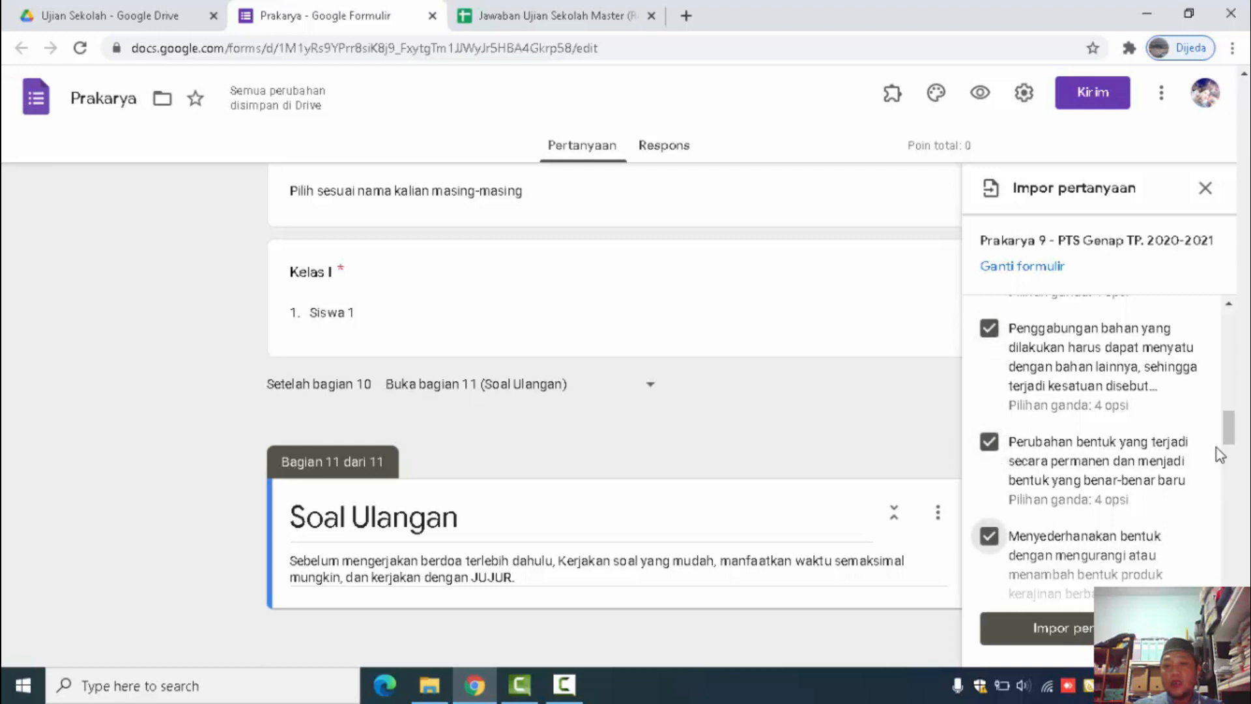
Mark the following questions for import, including "Jenis plastik yang tidak dapat di daur ulang", through "Pengawetan untuk olahan daging dan ikan"
scroll(1220, 454, down, 5)
click(989, 370)
click(991, 464)
click(990, 559)
drag(1229, 474, 1229, 490)
click(1012, 470)
click(987, 561)
click(989, 400)
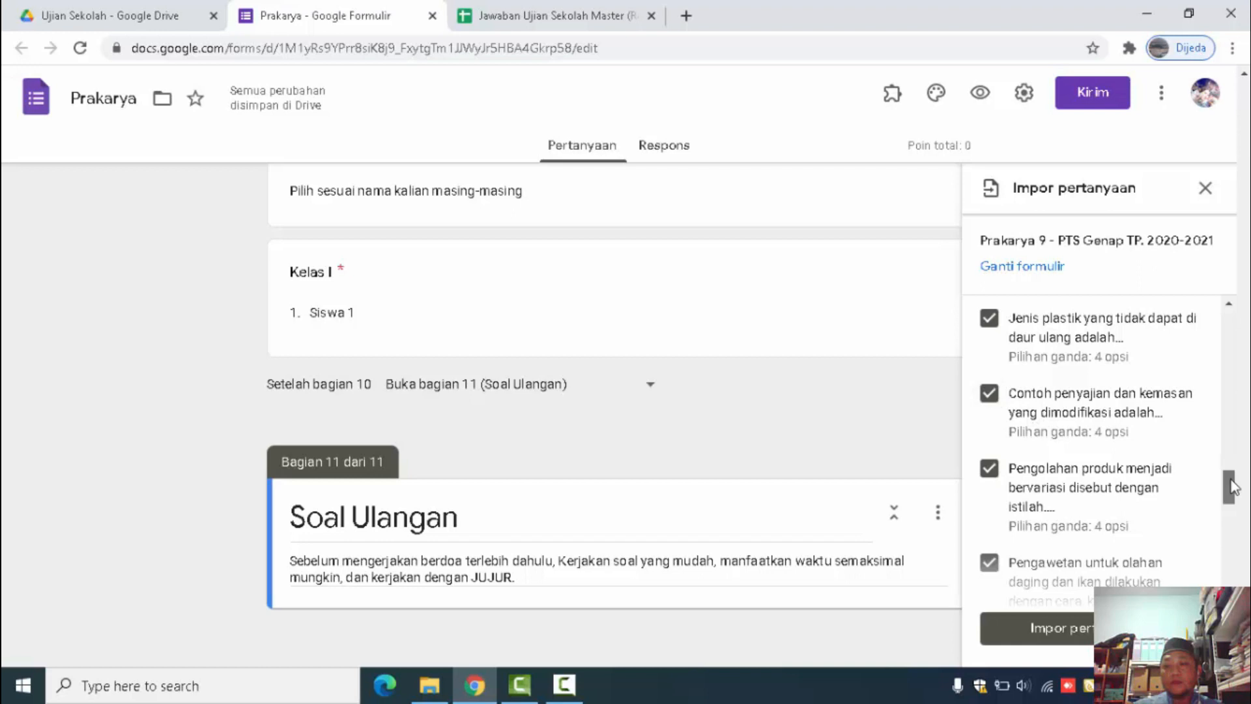
Mark the next six questions for import, including the rumput laut and telur asin ones, through "Unsur utama yang menyusun tulang ikan adalah"
drag(1229, 482, 1229, 517)
click(990, 546)
click(989, 470)
click(989, 357)
drag(1229, 517, 1229, 546)
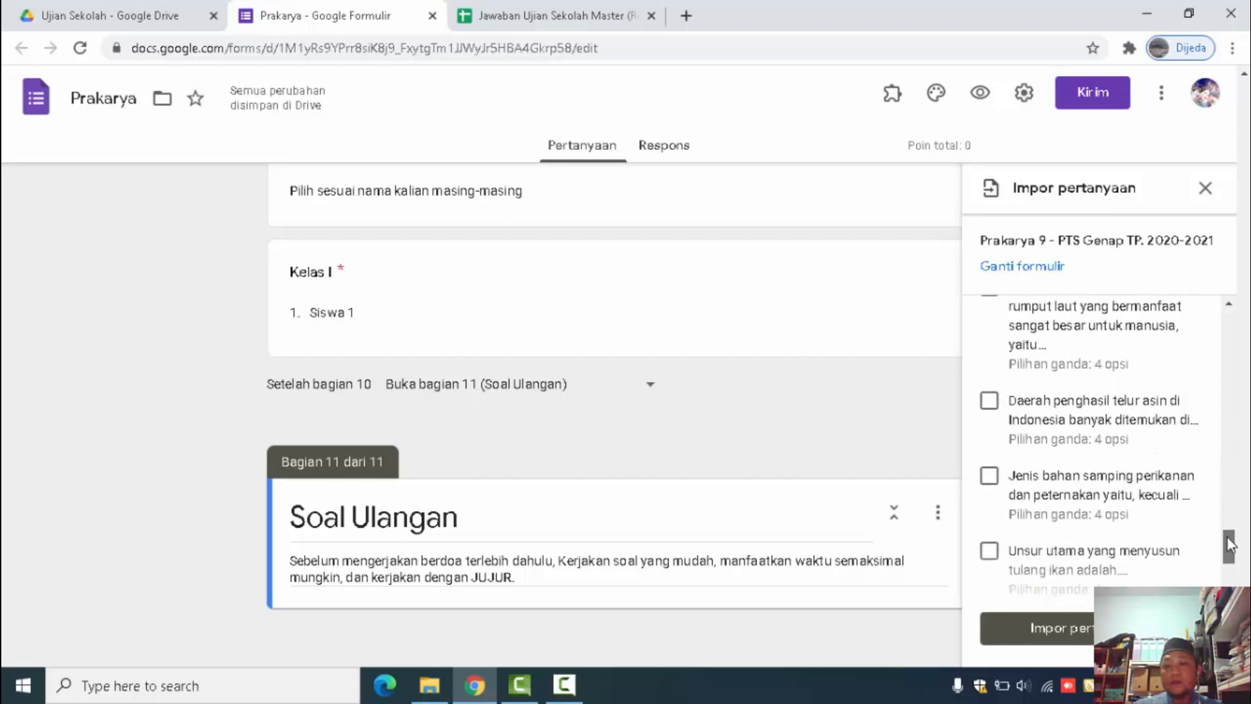
click(989, 550)
click(990, 479)
click(989, 400)
Mark the last three questions for import, from "Unsur yang menyusun ceker ayam" through "Contoh produk pangan hasil fermentasi"
drag(1229, 546, 1222, 580)
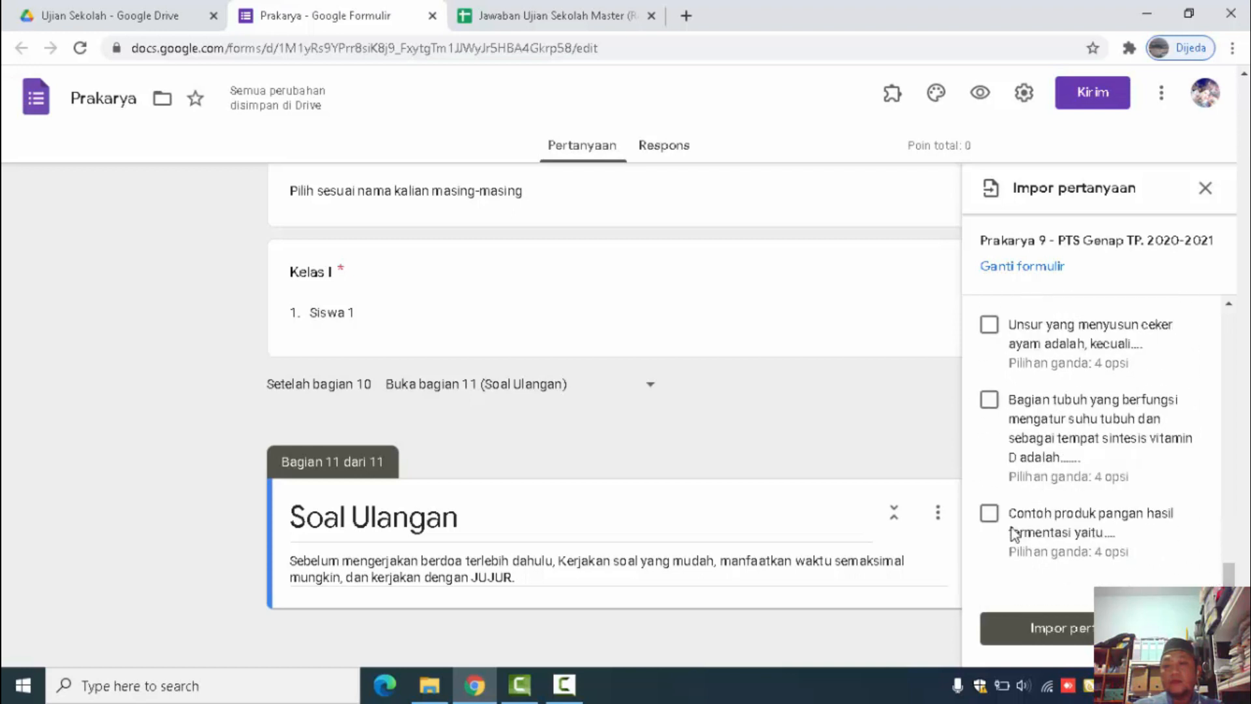
click(989, 513)
click(989, 401)
click(989, 325)
Go back through the question list and mark the skipped "Berikut ini adalah latar belakang pembuatan kerajinan" question for import
drag(1230, 575, 1246, 471)
scroll(1118, 481, up, 7)
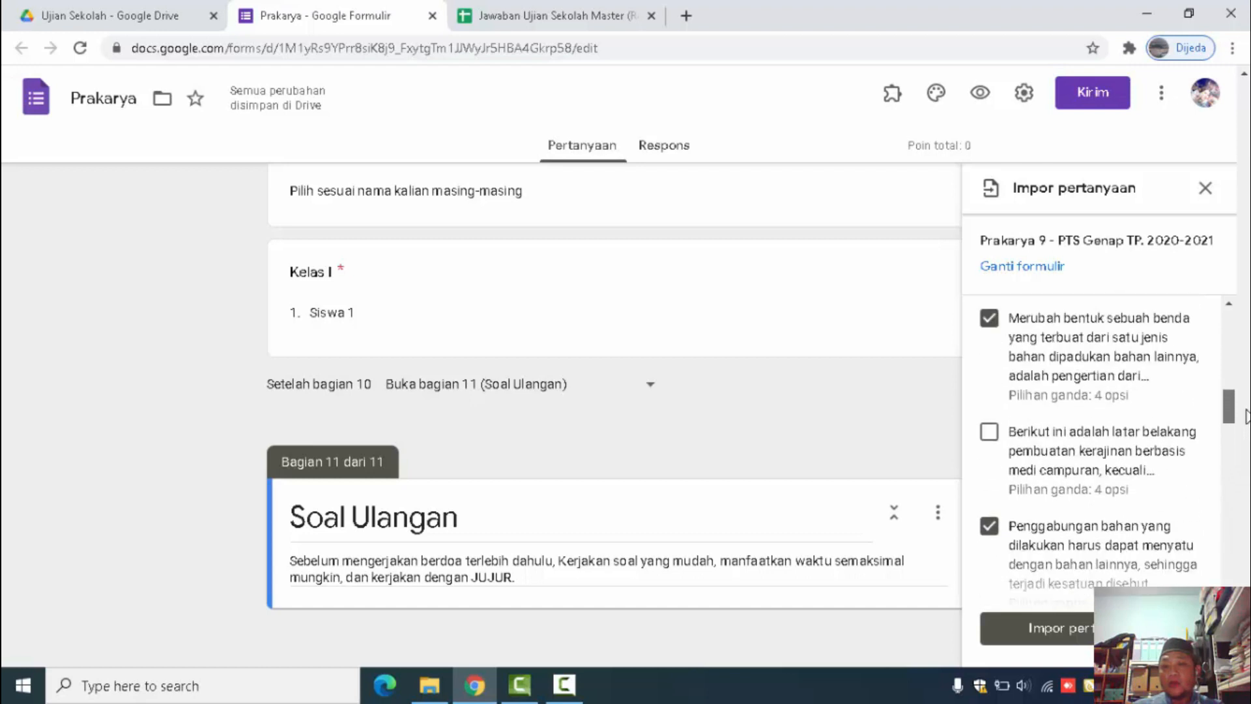
click(988, 510)
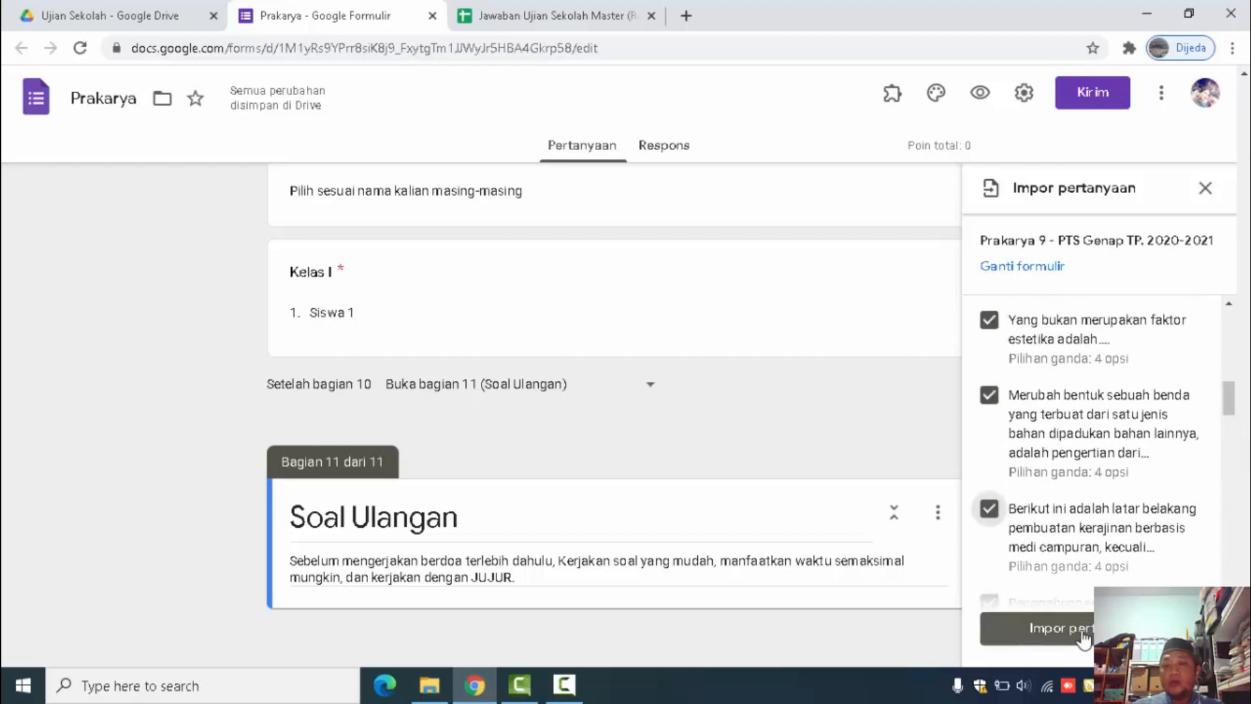
Import all the marked questions into the Soal Ulangan section
click(1116, 628)
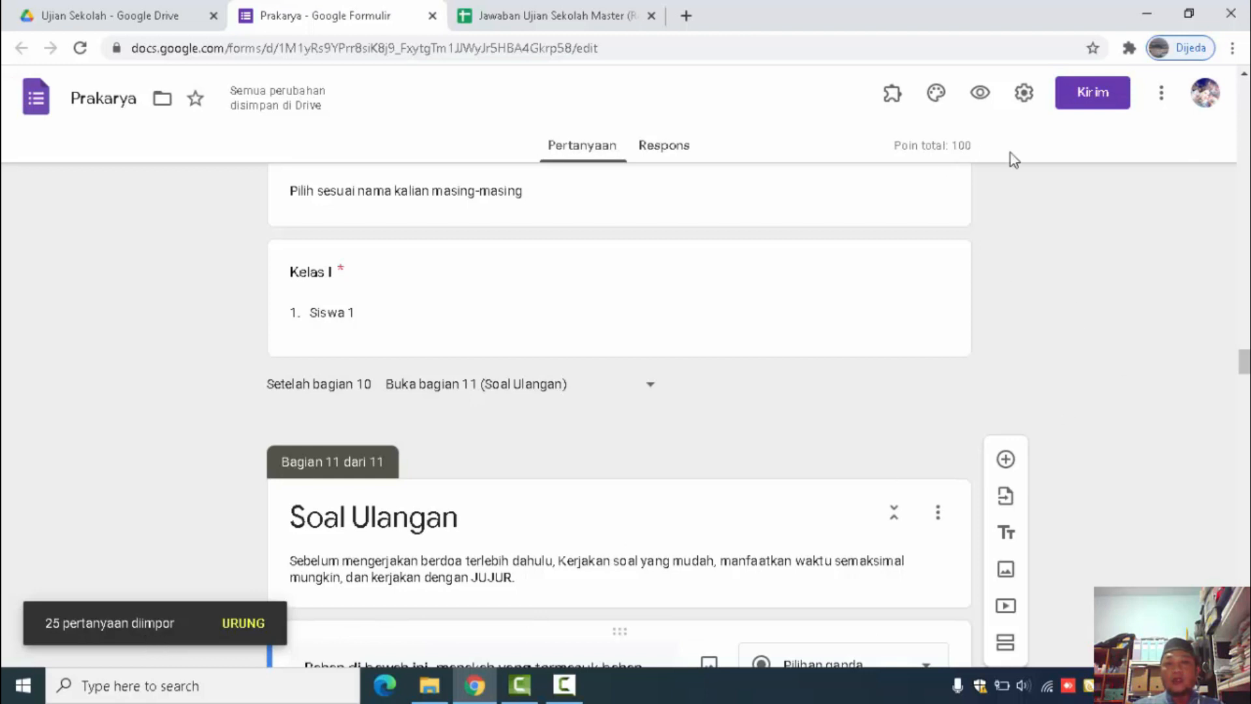
drag(1246, 357, 1244, 84)
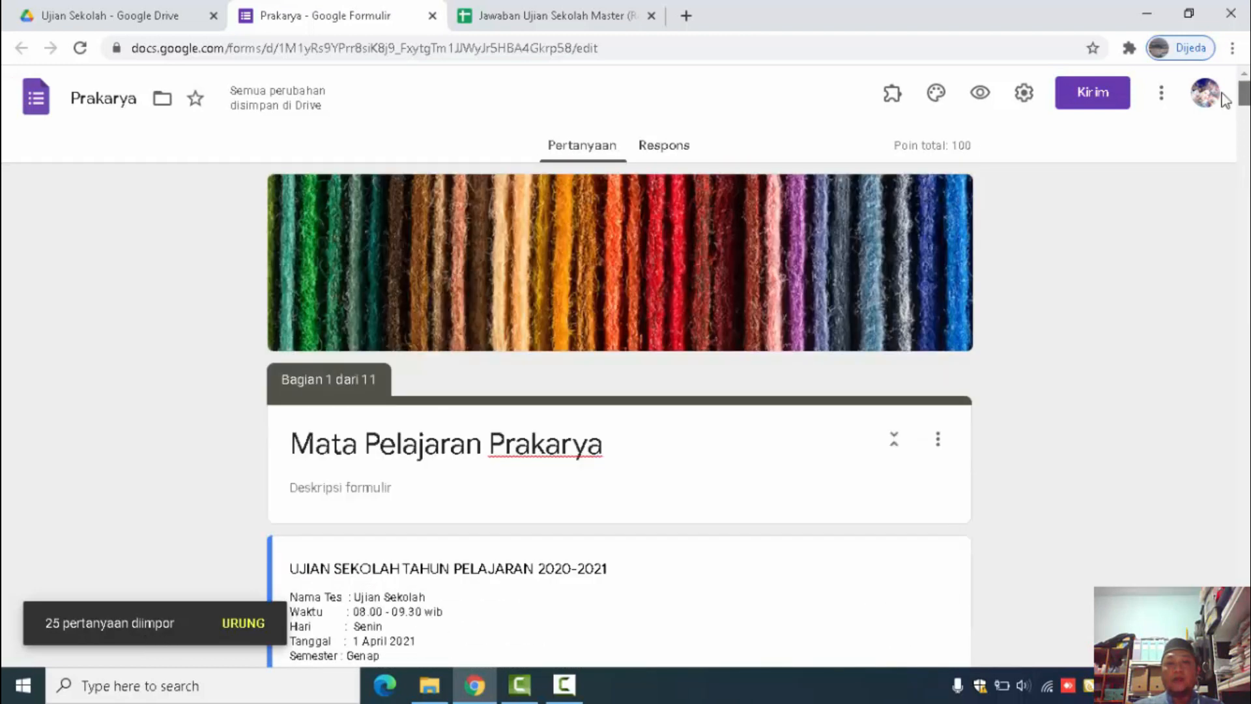
Preview the first page of the Prakarya form as a respondent, and close the preview
click(979, 93)
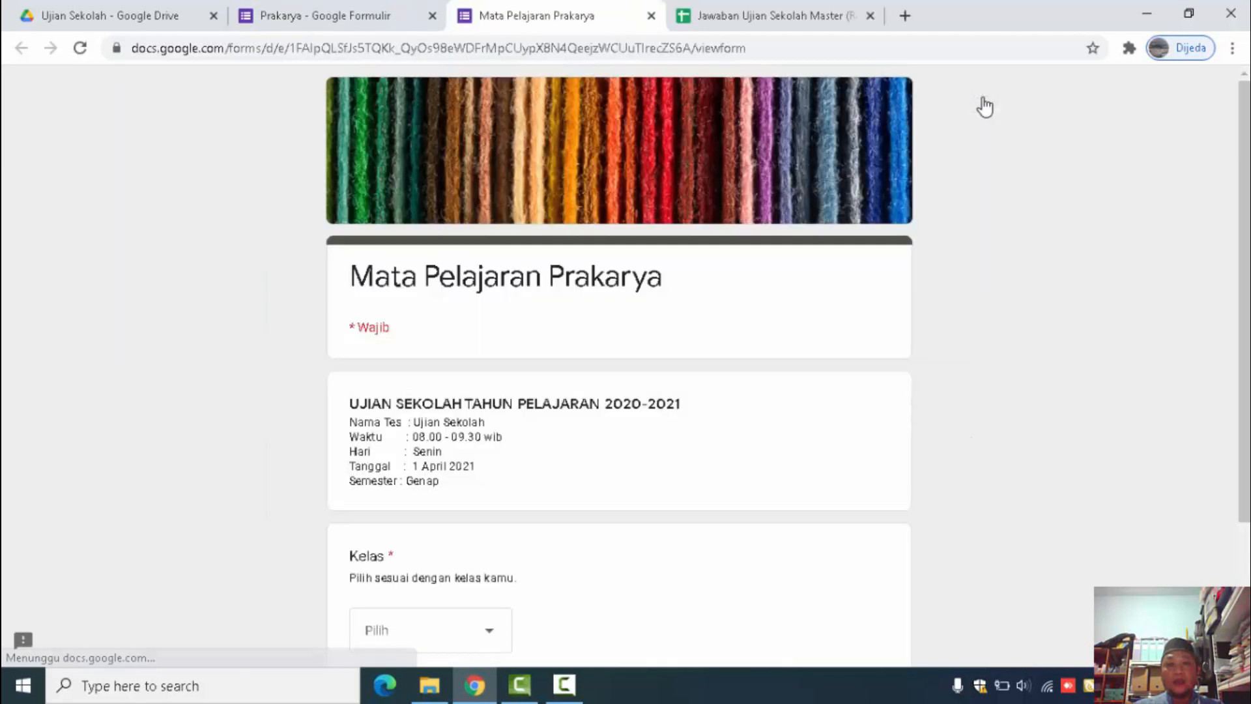
scroll(636, 372, down, 3)
scroll(636, 368, up, 4)
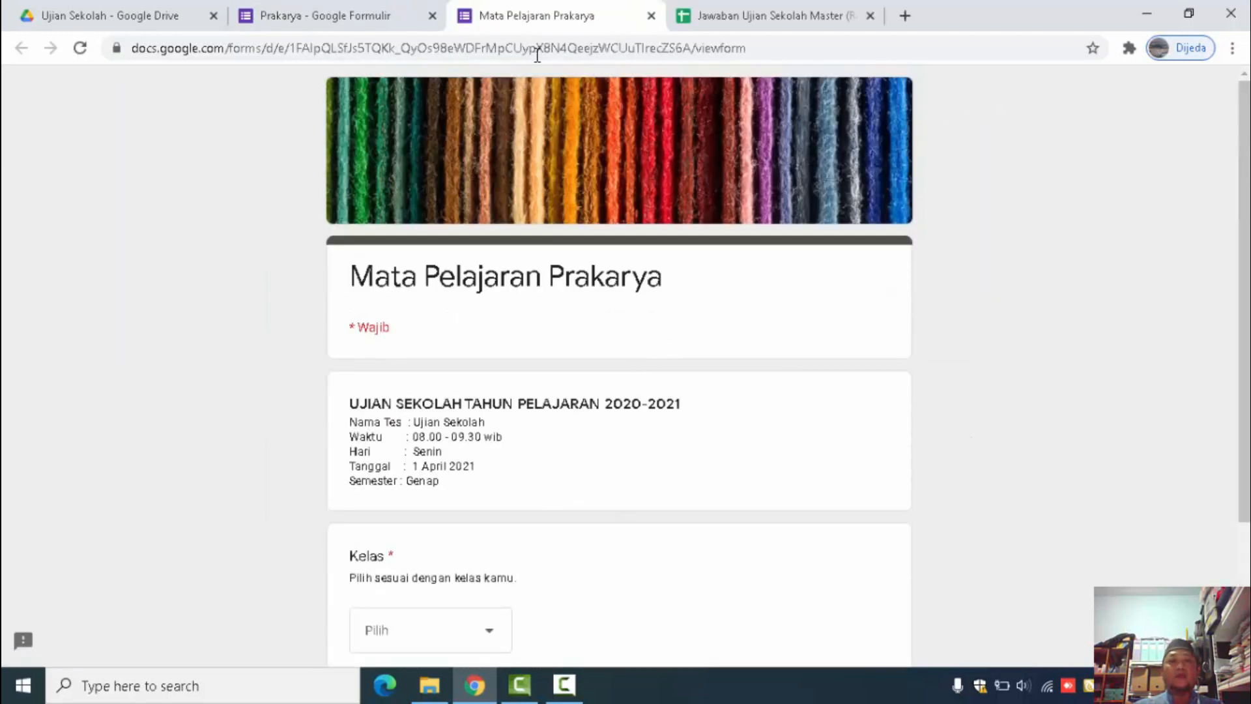
click(338, 27)
click(557, 47)
click(601, 15)
click(651, 15)
click(1137, 296)
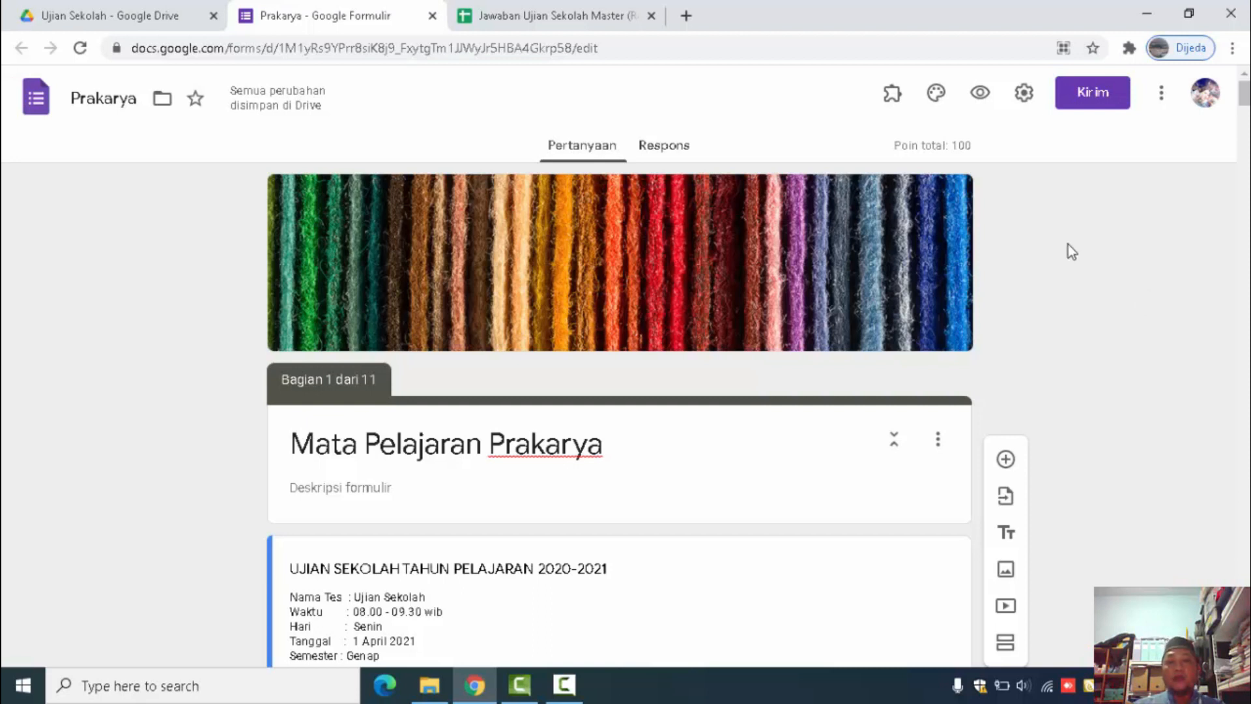
Review the form's general, presentation and quiz settings, and leave them without saving
click(1022, 101)
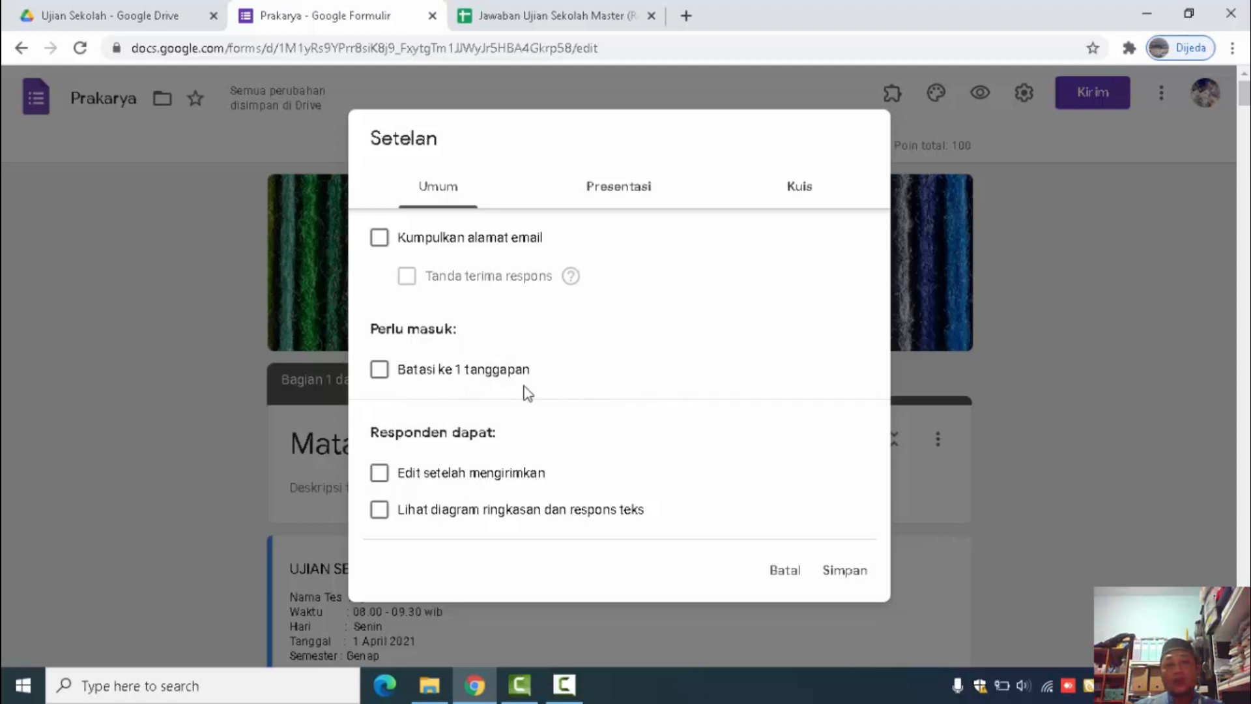
click(624, 199)
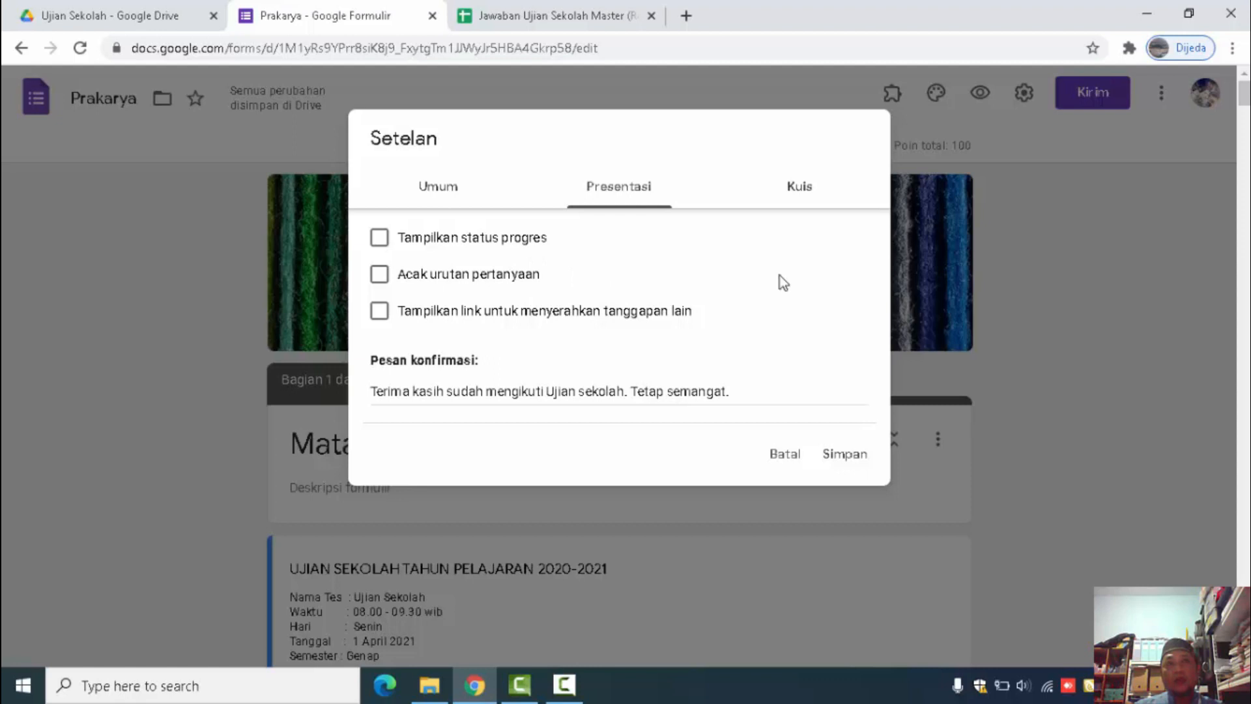
click(793, 191)
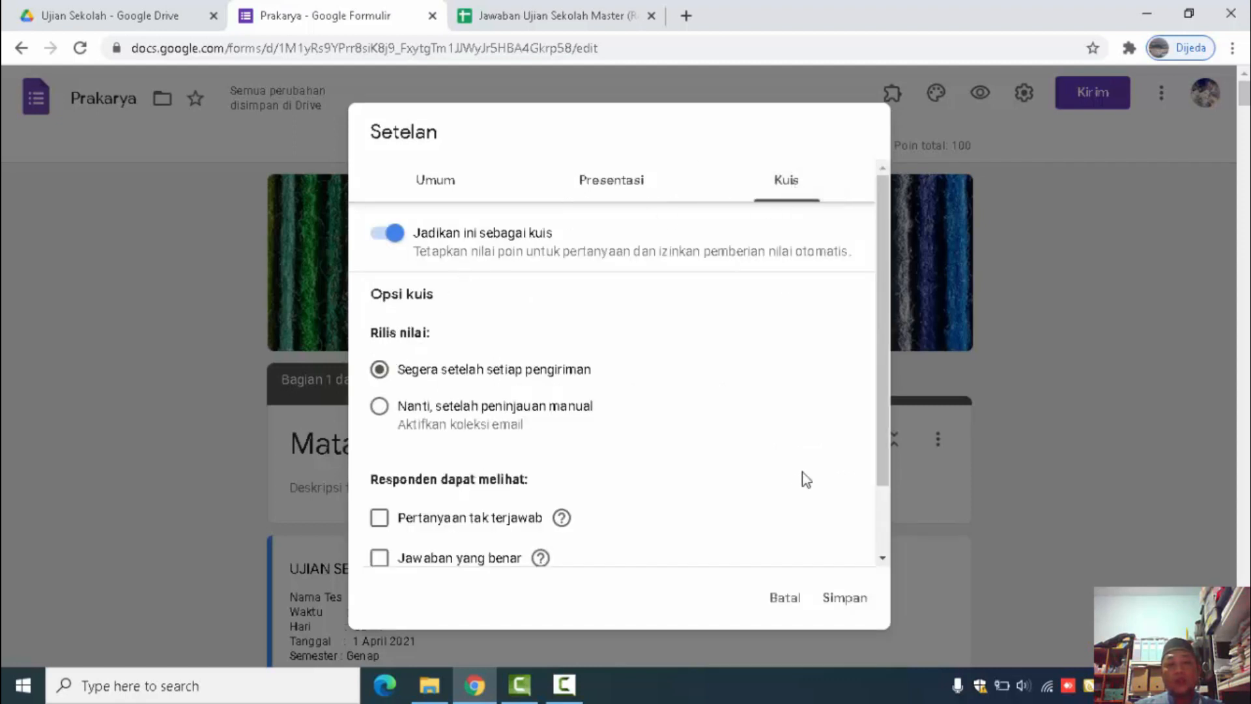
scroll(803, 473, down, 2)
scroll(756, 456, down, 2)
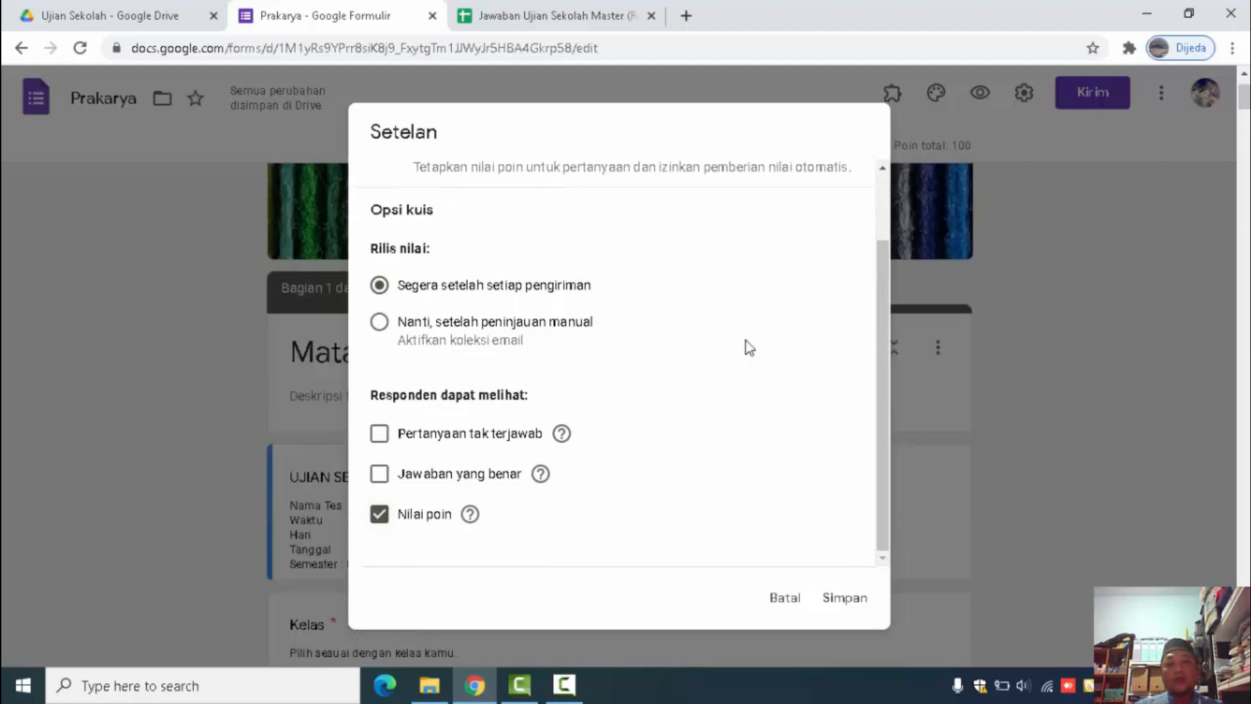
click(784, 594)
click(1025, 99)
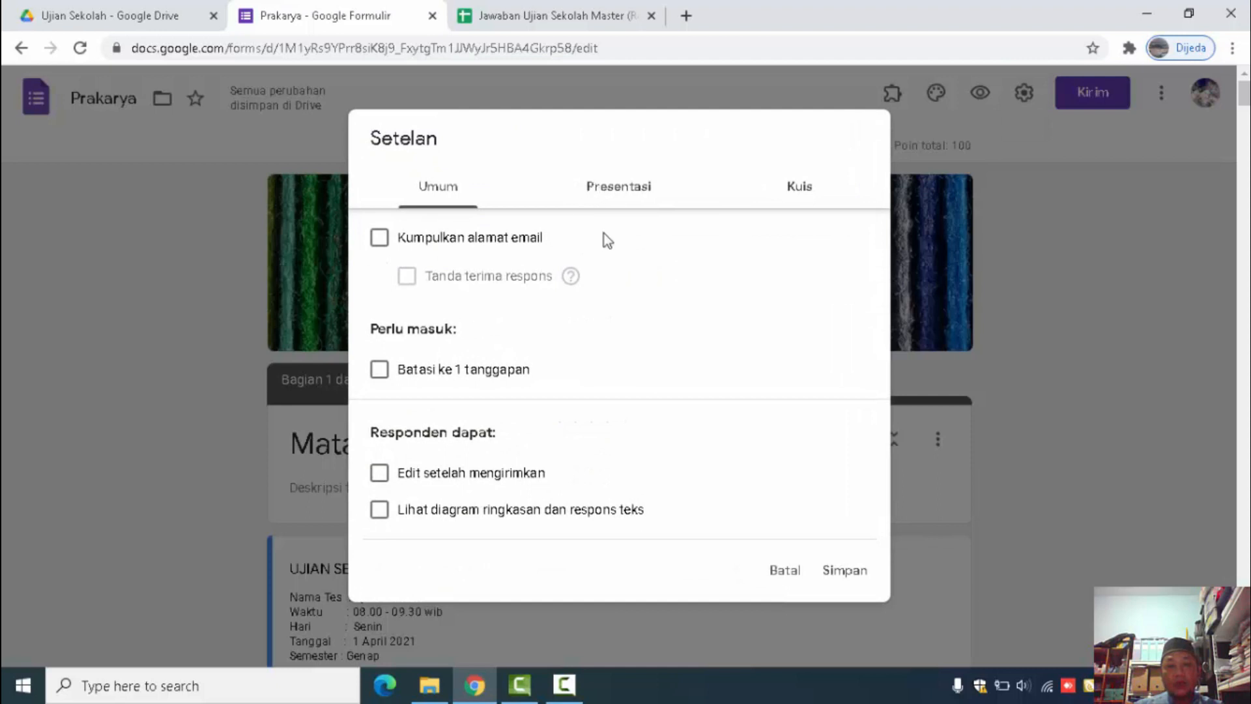
click(777, 573)
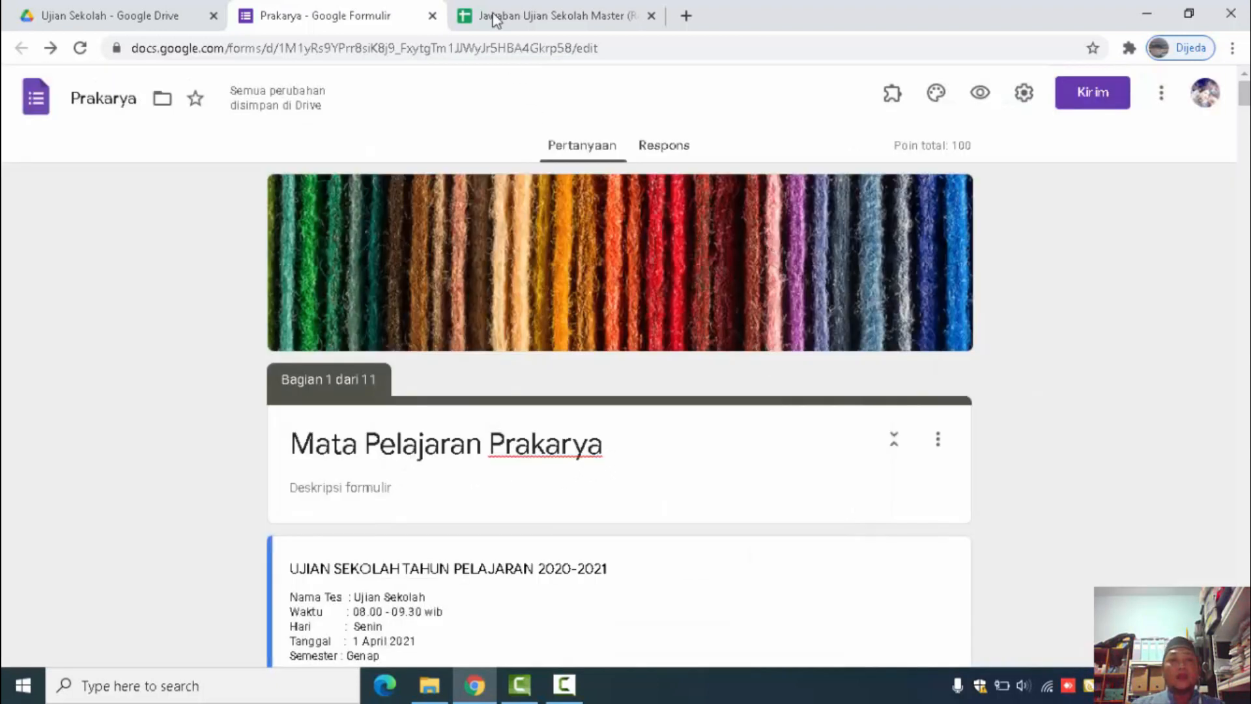
Open the Prakarya form preview, choose class A and continue to the student name page
click(495, 18)
click(342, 20)
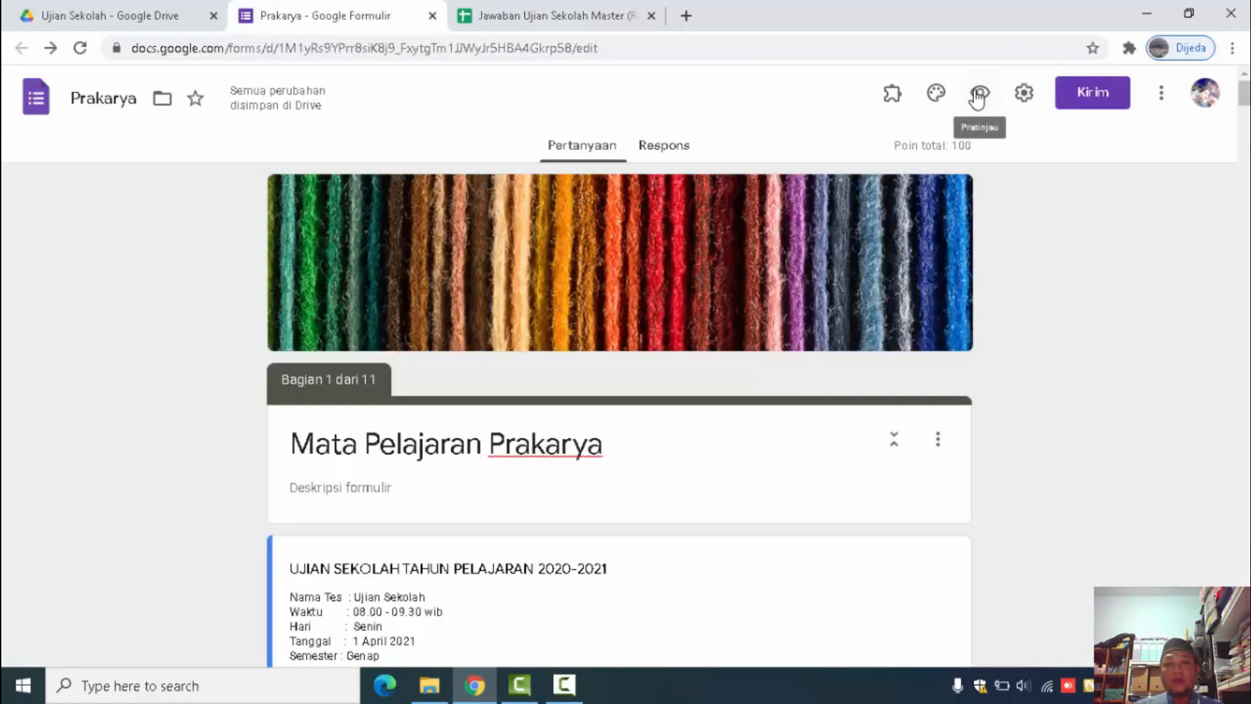
click(978, 97)
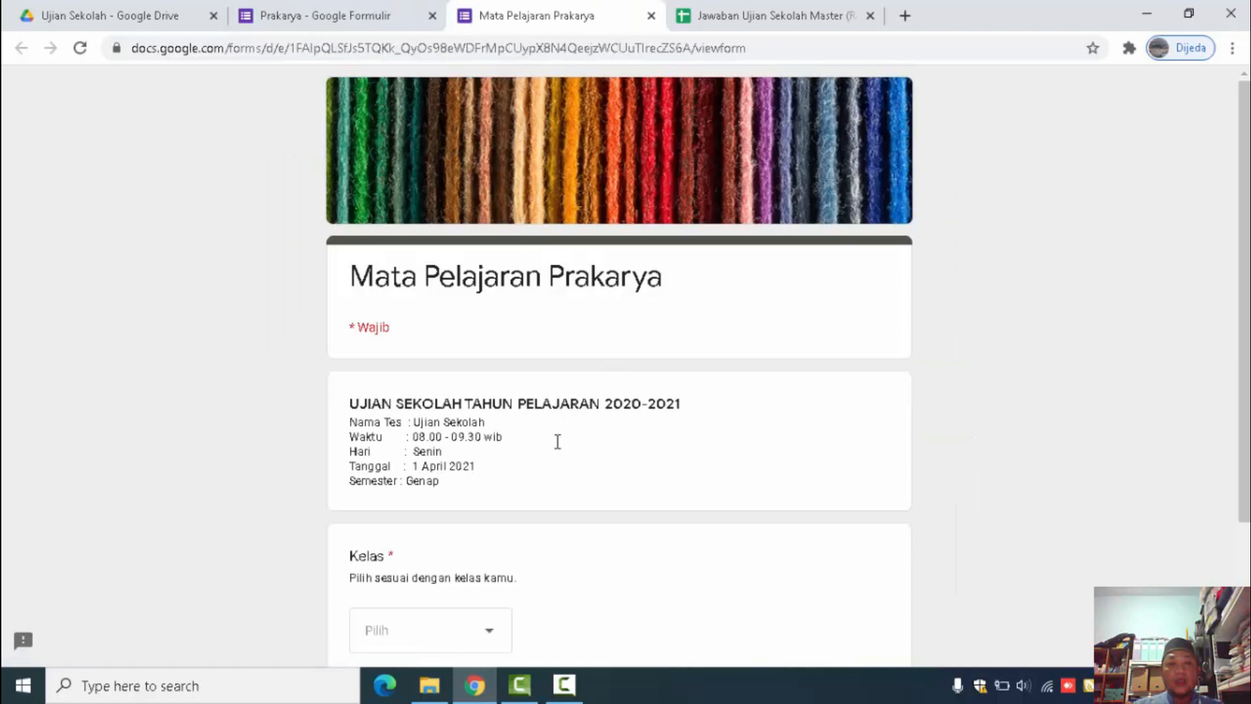
scroll(700, 439, down, 3)
click(490, 474)
click(398, 267)
click(393, 545)
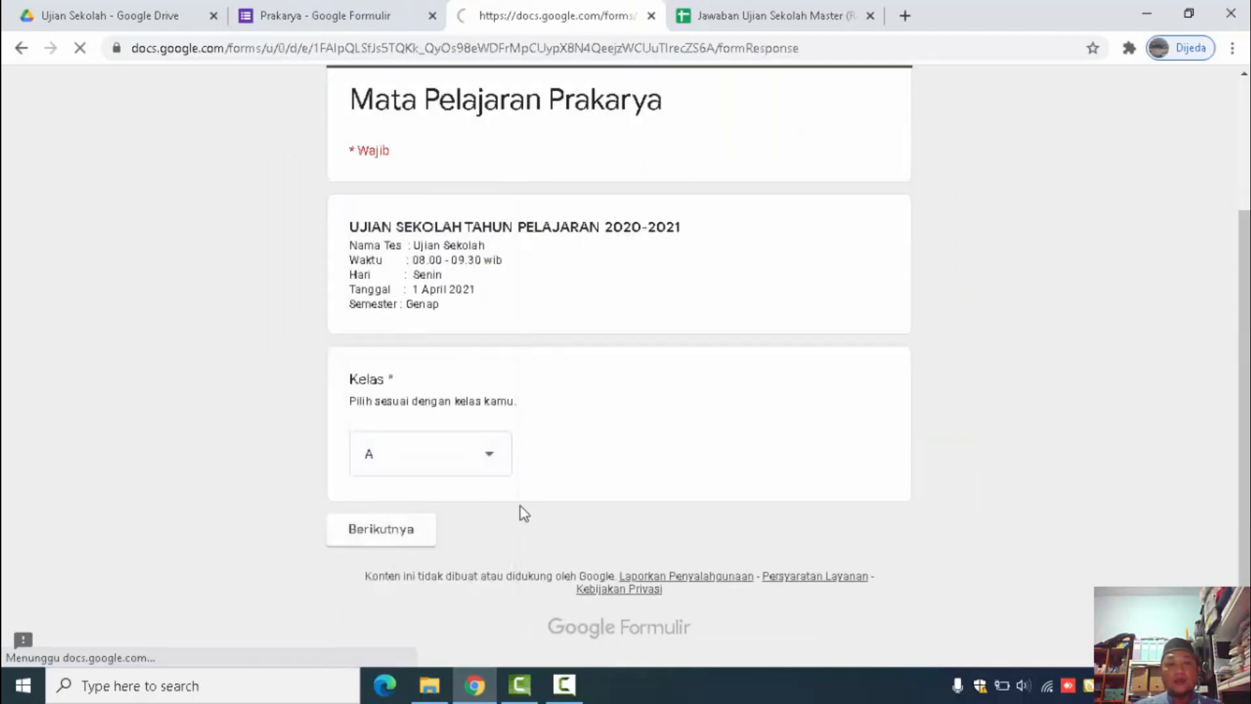
Select a student's name from the Kelas A list and continue to the exam questions
click(544, 579)
click(446, 179)
scroll(619, 352, down, 2)
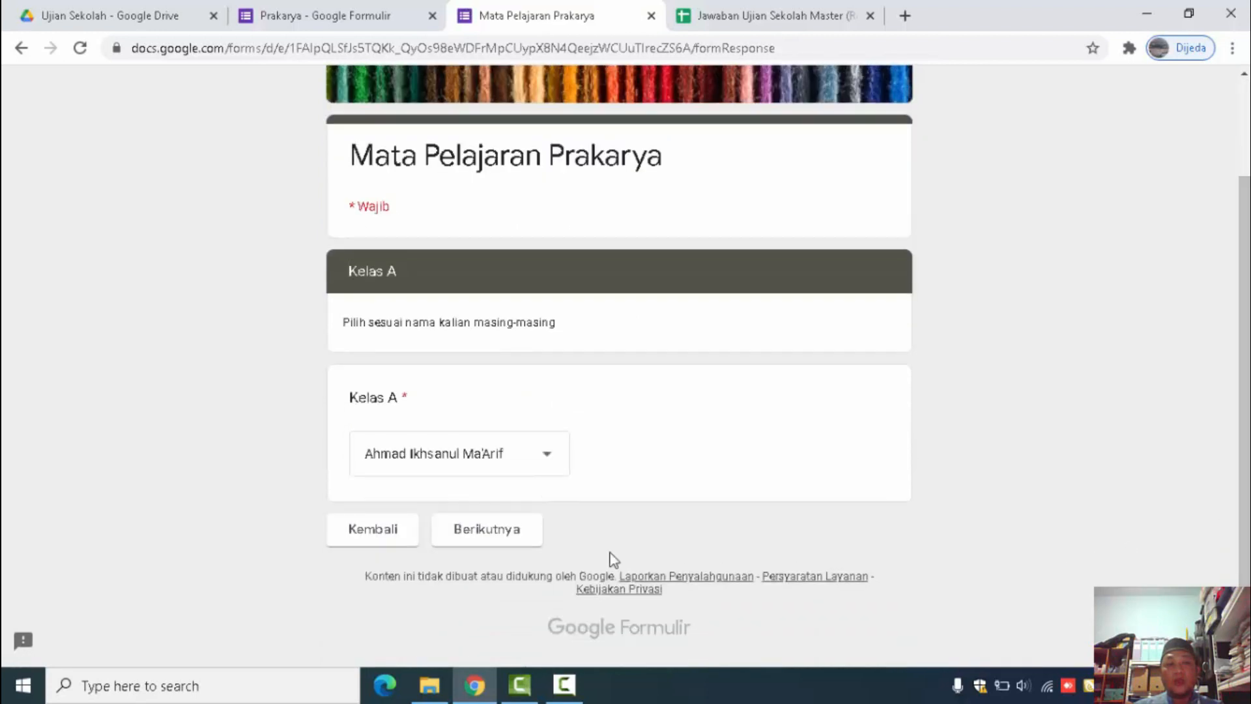
click(512, 541)
Answer the first questions of the test response, including Keramik, Modifikasi, Terjadi keserasian and "kerajinan berbasis media campuran"
scroll(720, 497, down, 4)
click(358, 304)
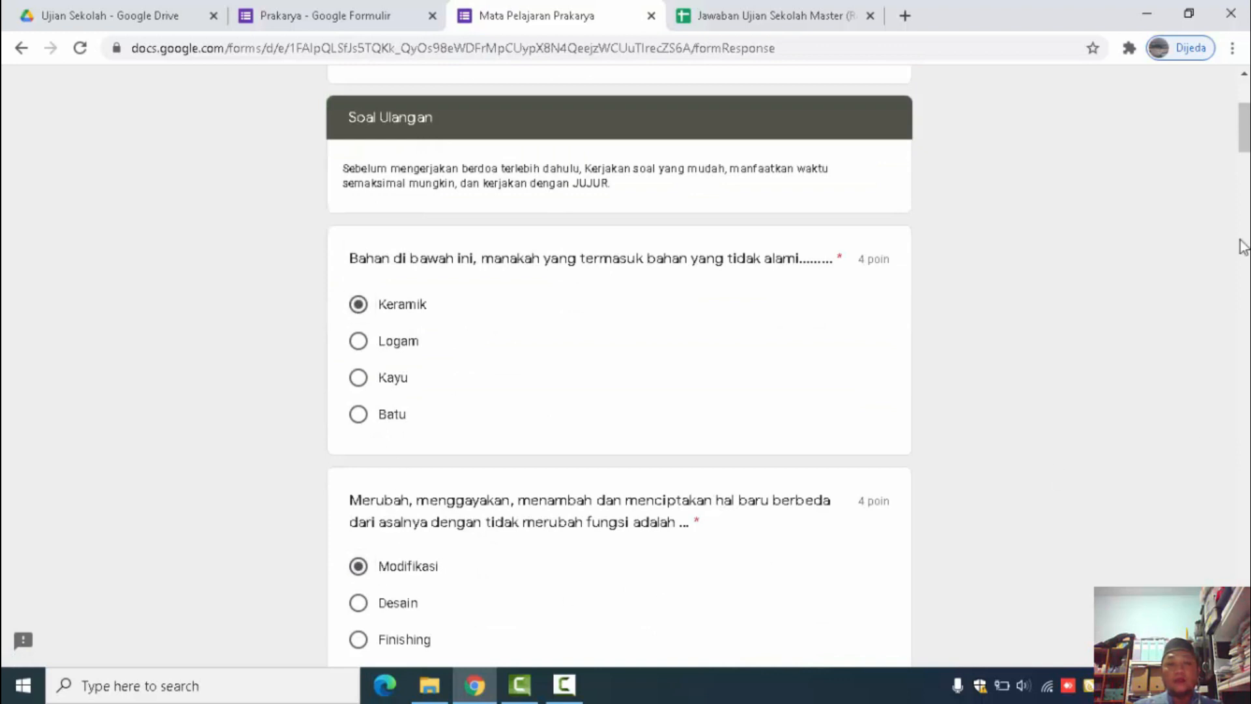
scroll(633, 218, down, 9)
click(590, 235)
click(731, 512)
drag(1244, 185, 1244, 225)
click(420, 286)
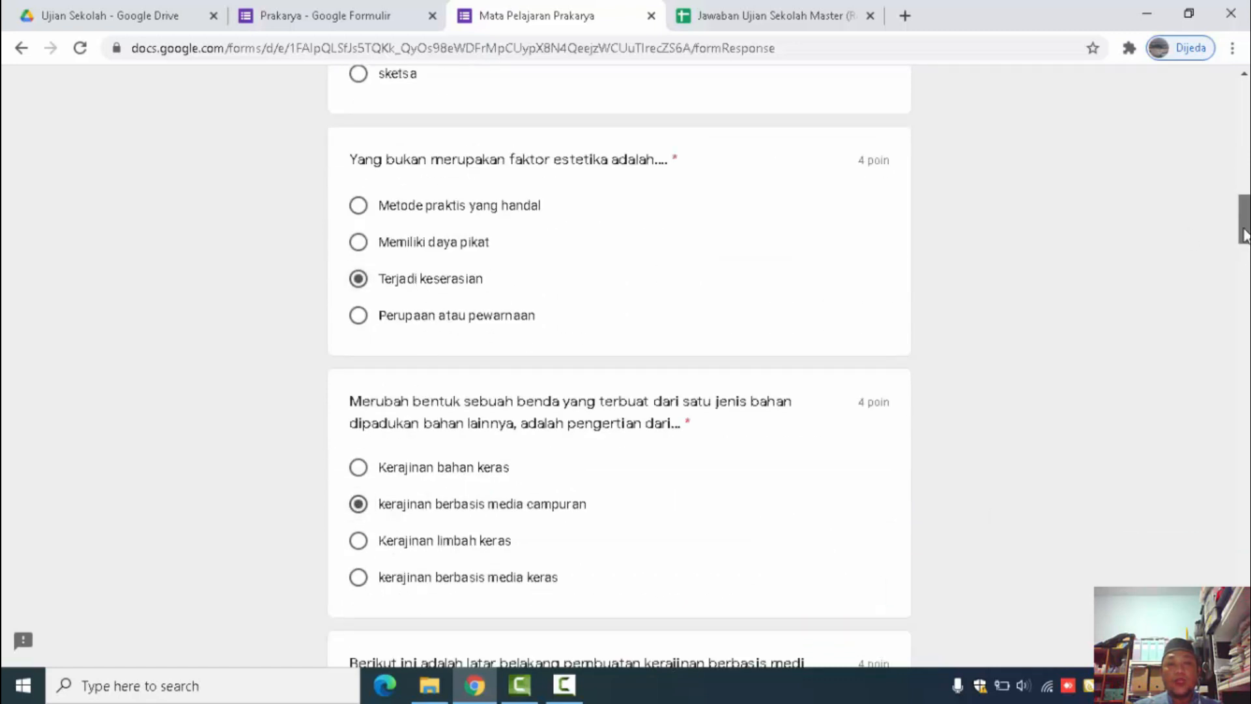
Answer the following questions through "Menyederhanakan bentuk", choosing deformasi for both the "Perubahan bentuk" and "Menyederhanakan bentuk" questions
drag(1239, 243, 1238, 294)
click(529, 175)
click(424, 398)
drag(1244, 272, 1243, 291)
scroll(598, 308, down, 3)
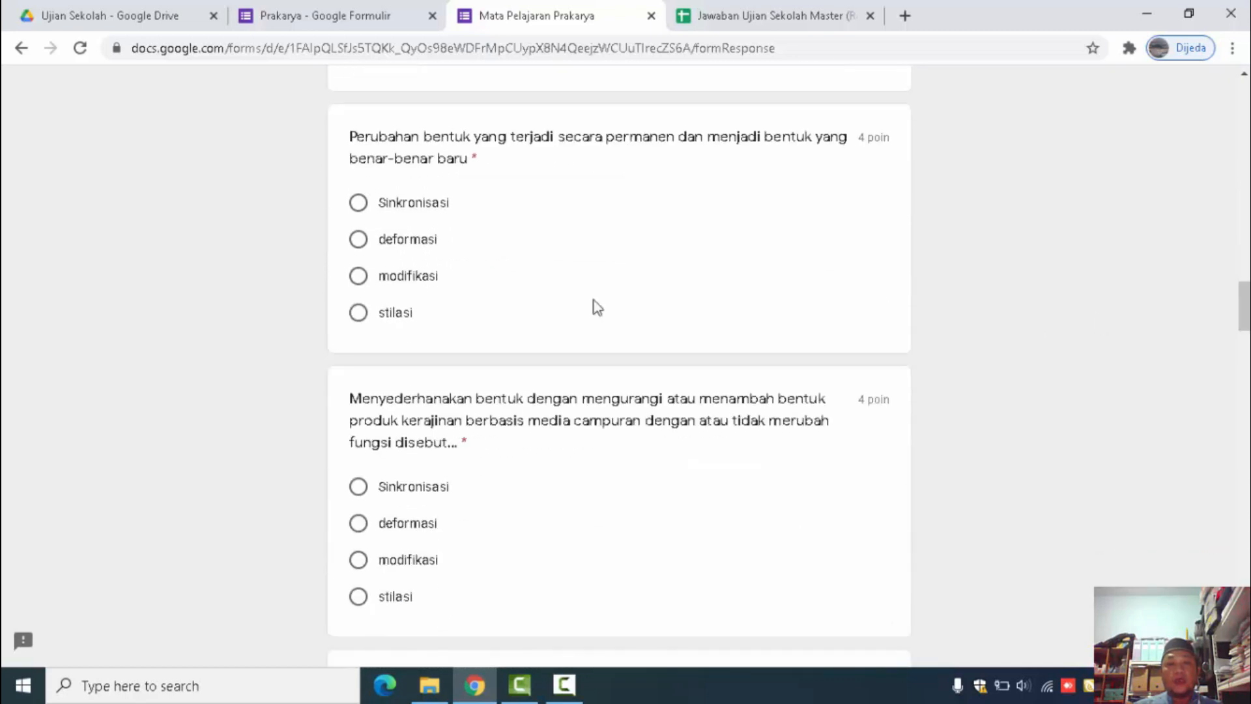
click(400, 245)
click(417, 522)
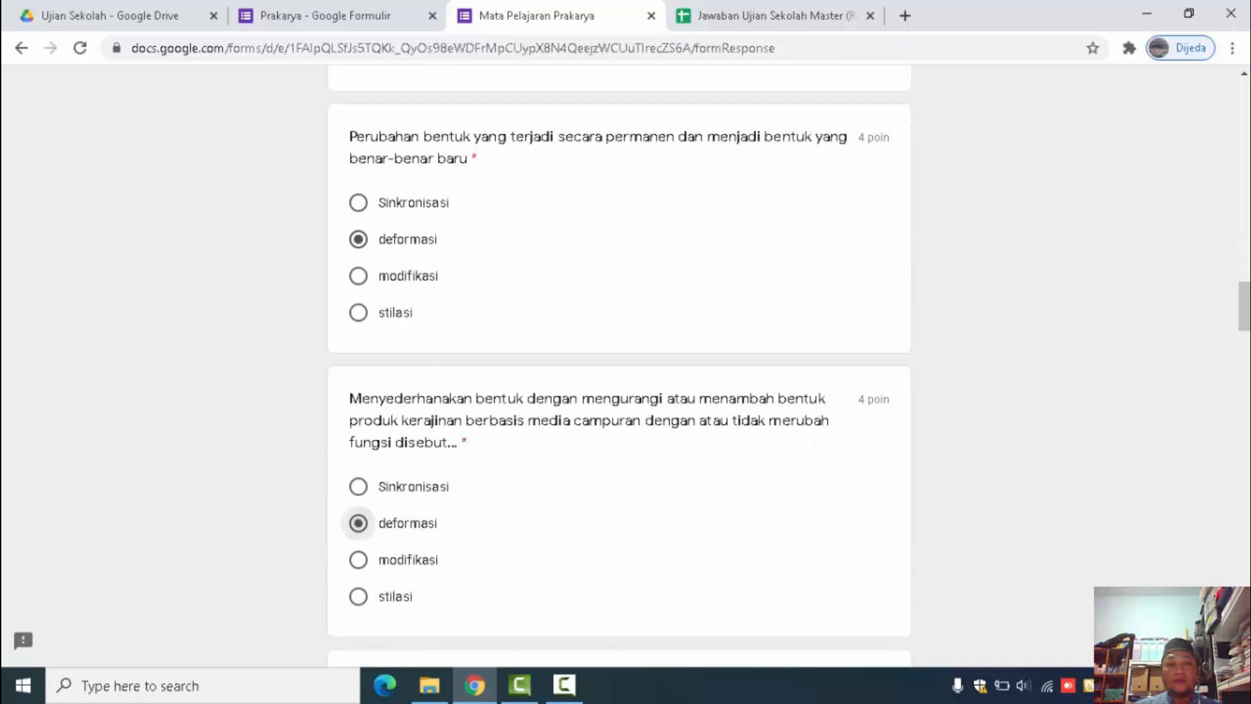
Answer the questions through "Contoh penyajian dan kemasan", choosing Other for the plastic question and "Keranjang dari bambu dengan label dari kertas"
drag(1245, 319, 1247, 418)
click(359, 276)
click(358, 502)
click(359, 138)
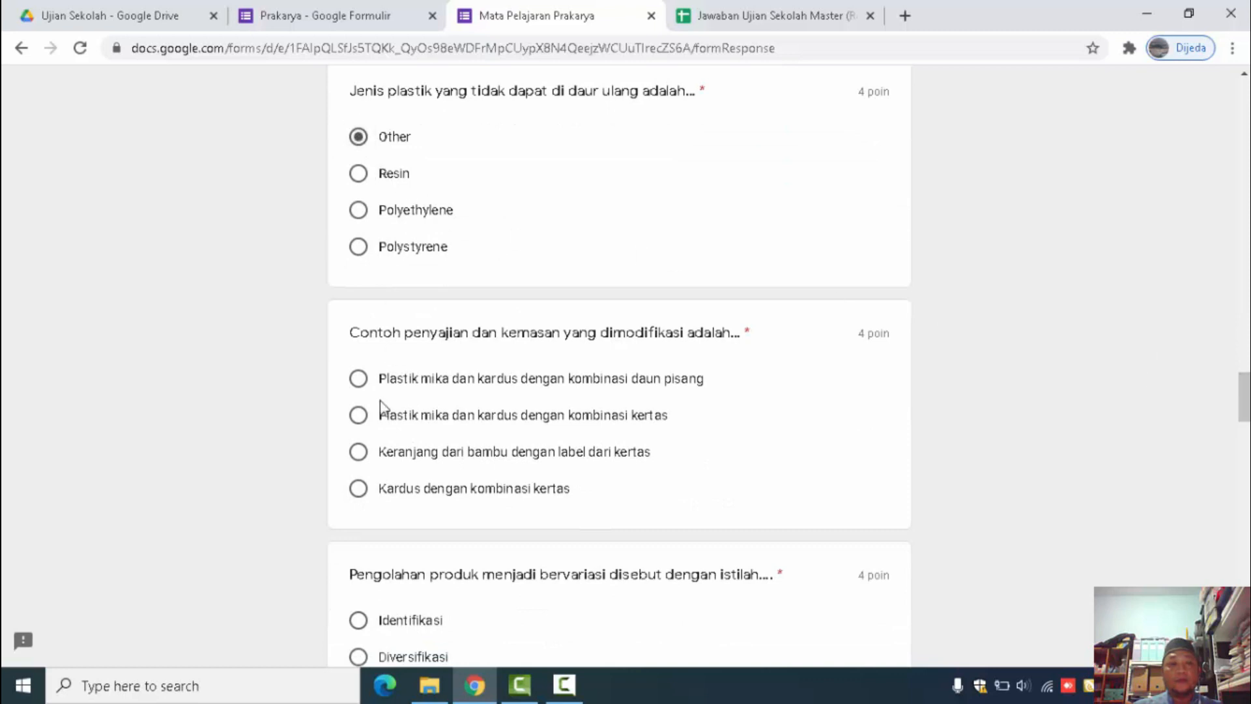
click(359, 451)
Answer the questions from "Pengolahan produk menjadi bervariasi" through "Jenis olahan pangan setengah jadi dari susu sapi", choosing Abon for the daging sapi question
scroll(1223, 445, down, 7)
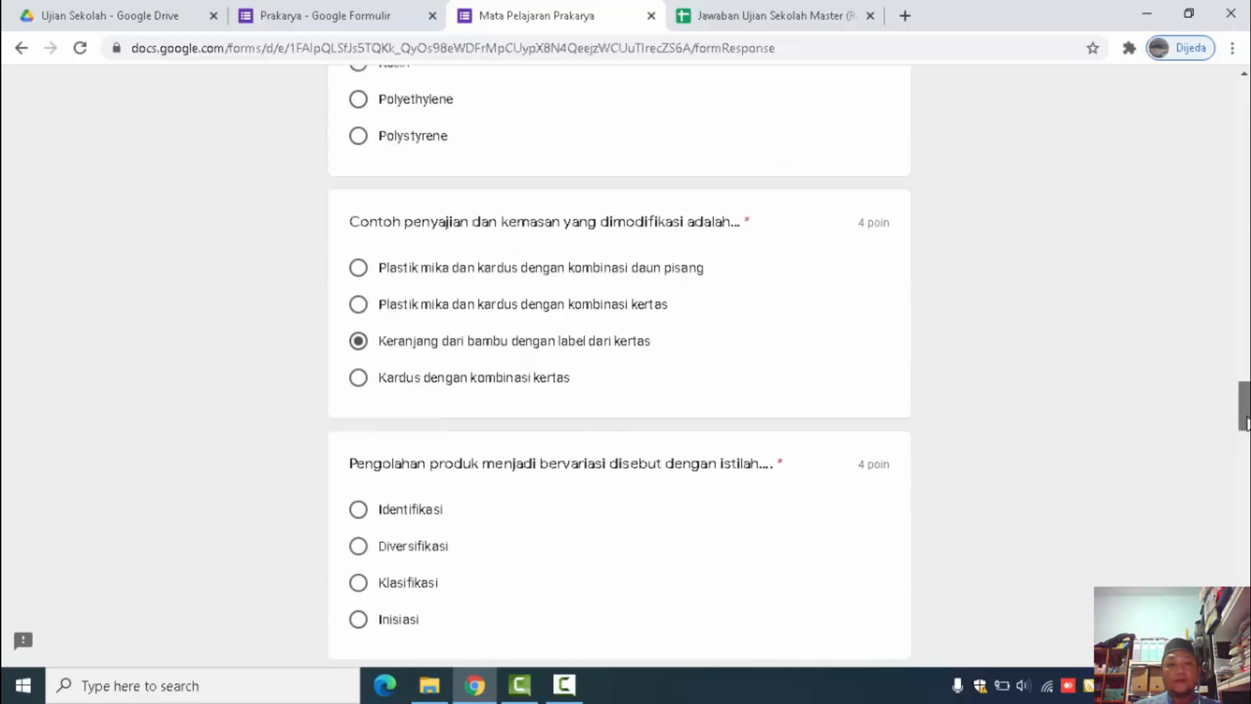
click(359, 228)
click(358, 490)
scroll(1238, 434, down, 9)
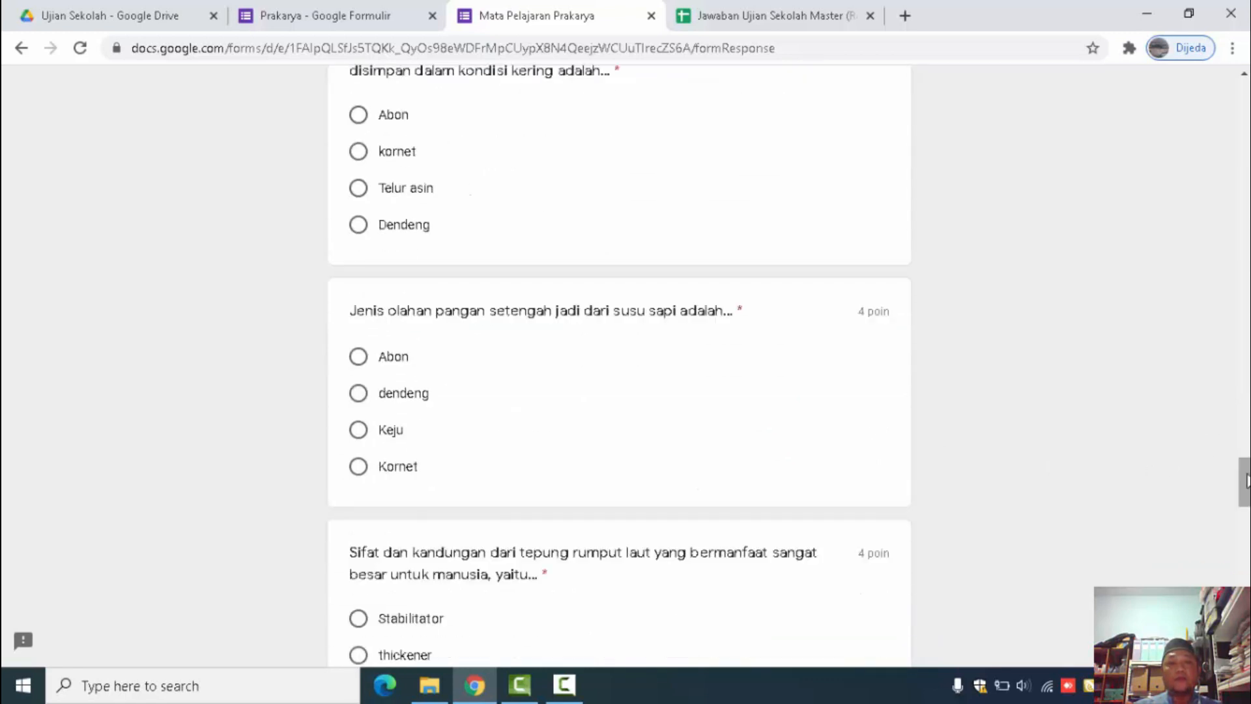
click(357, 121)
click(427, 373)
Answer the next questions, choosing Gelling agent for tepung rumput laut and Yogya for telur asin, through the tulang ikan question
scroll(1241, 483, down, 7)
click(358, 205)
click(359, 484)
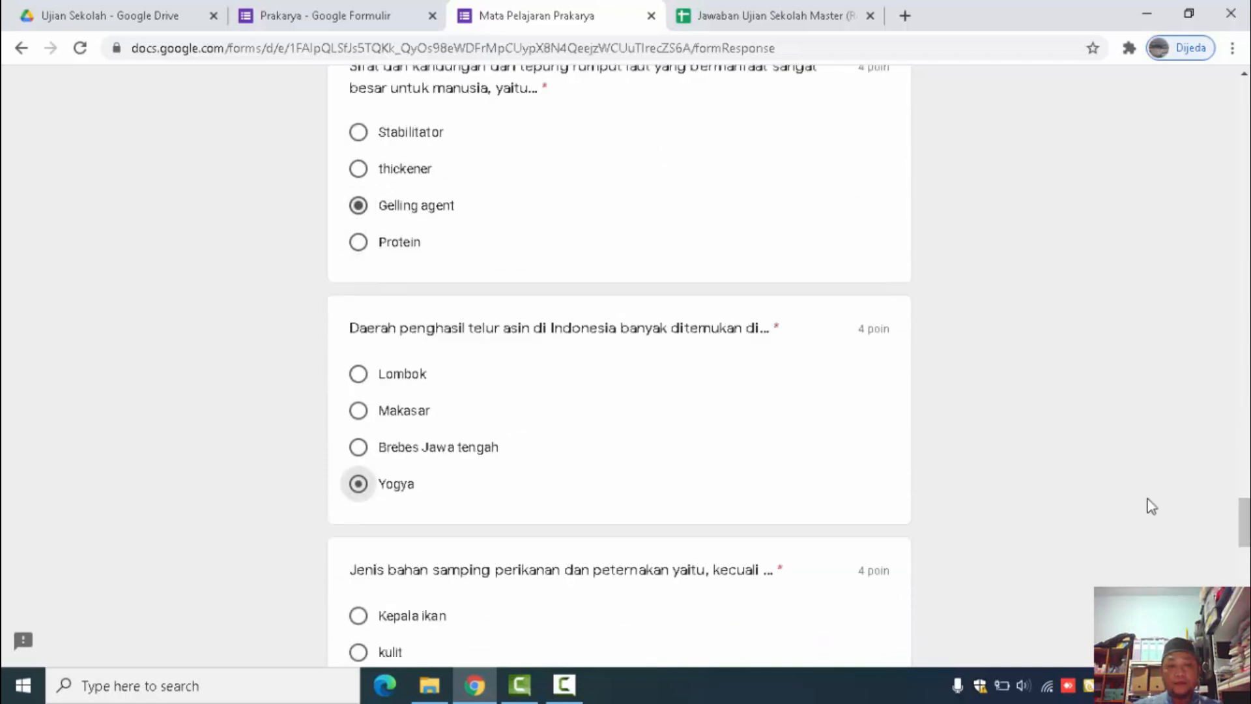
scroll(1243, 522, down, 5)
click(358, 335)
scroll(1216, 540, down, 4)
click(359, 250)
Answer the last three questions, including Vitamin B and kulit, then submit the class A test response and close its page
scroll(1225, 561, down, 5)
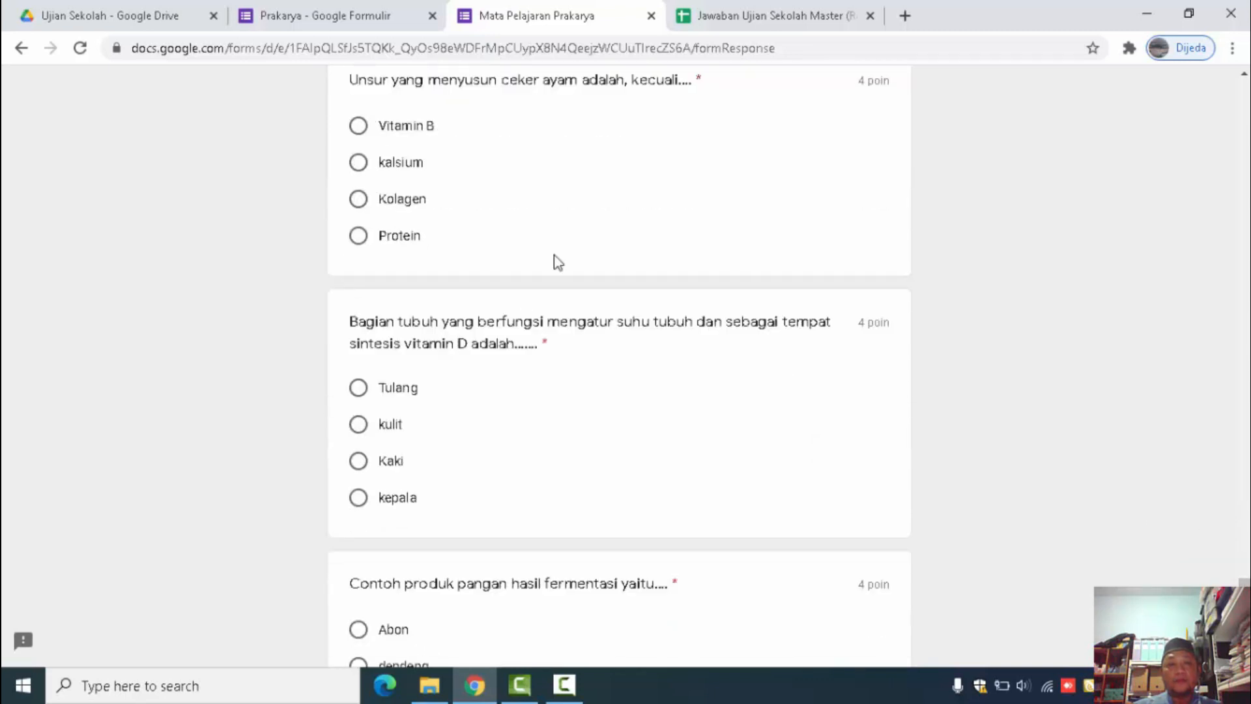
click(360, 131)
click(360, 427)
scroll(619, 364, down, 4)
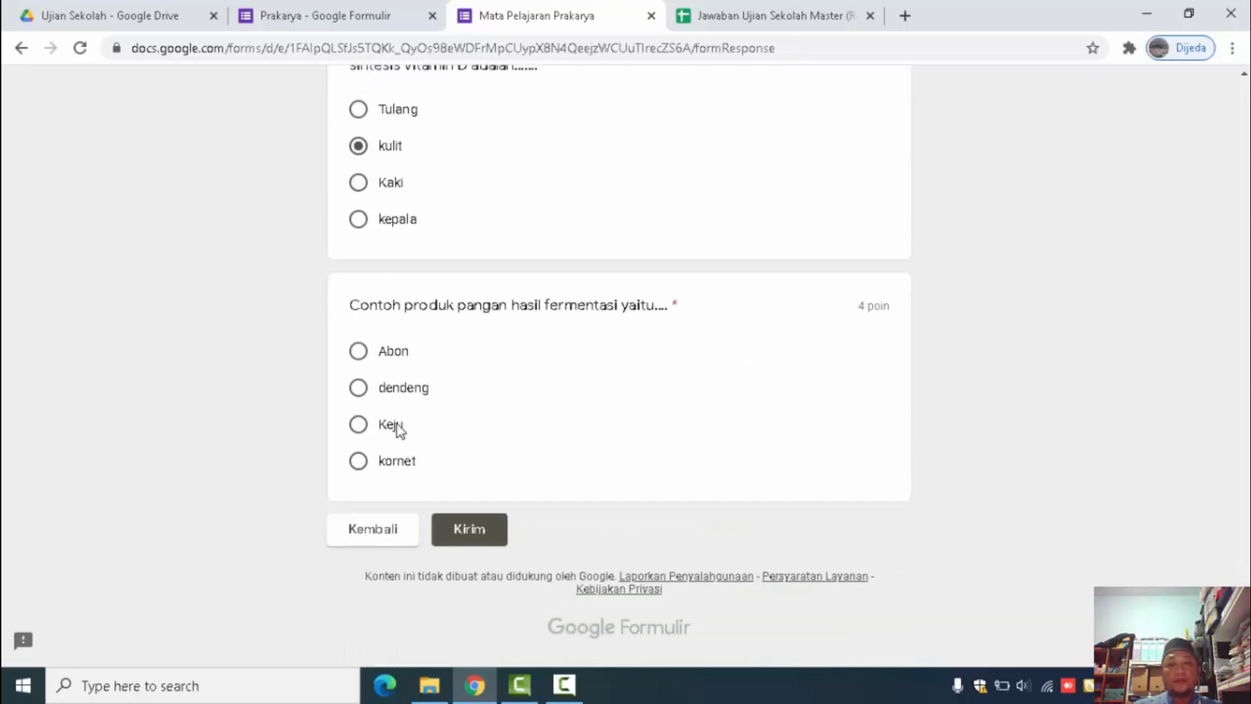
click(470, 529)
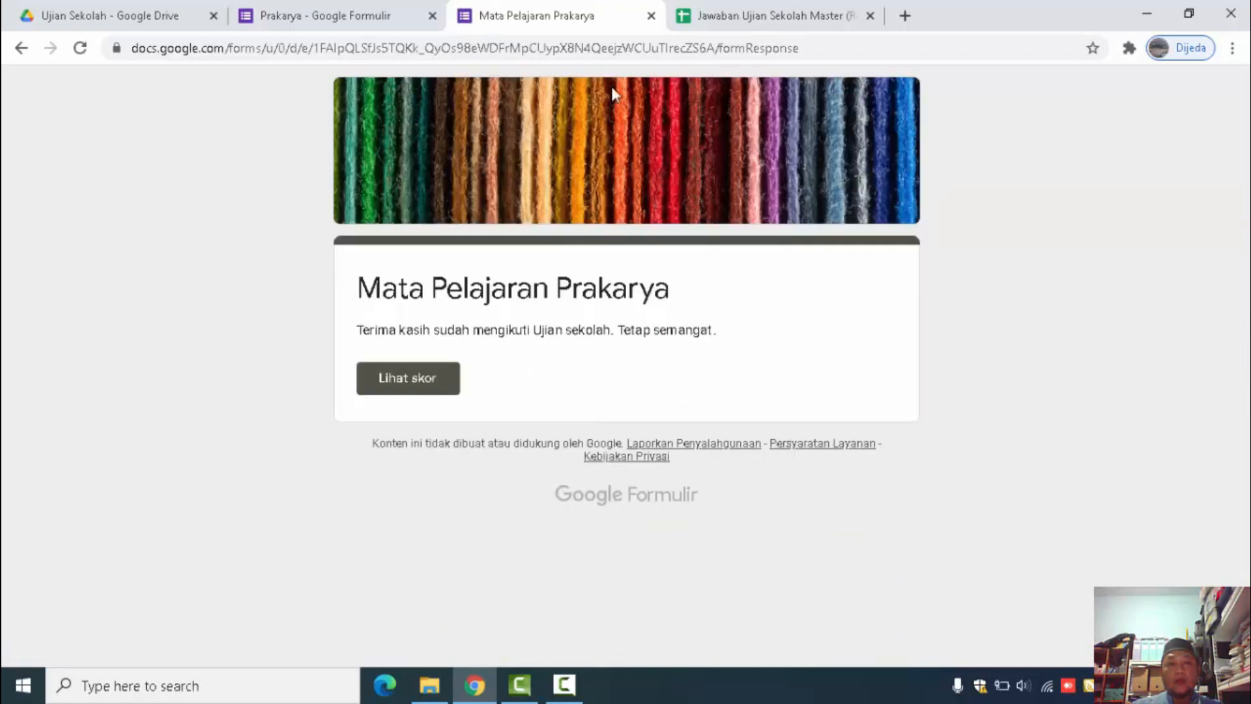
click(651, 15)
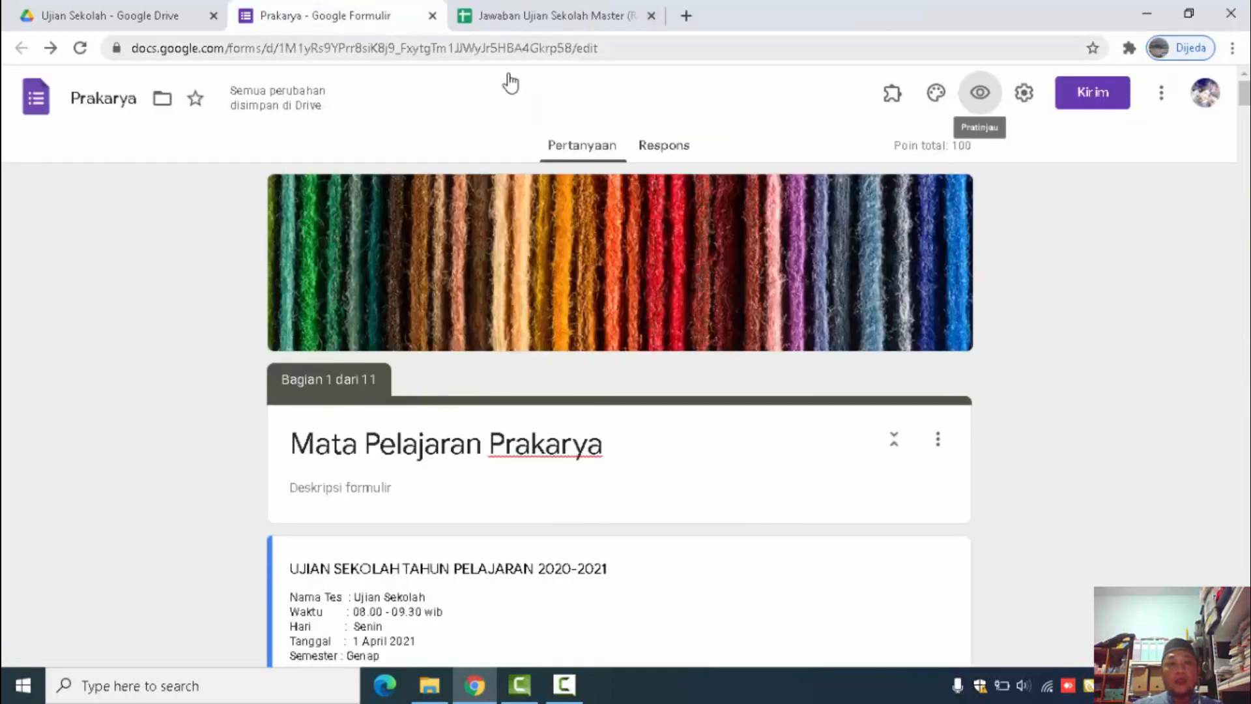
Open a fresh preview of the Prakarya form, choose class B and continue to the student name page
click(980, 92)
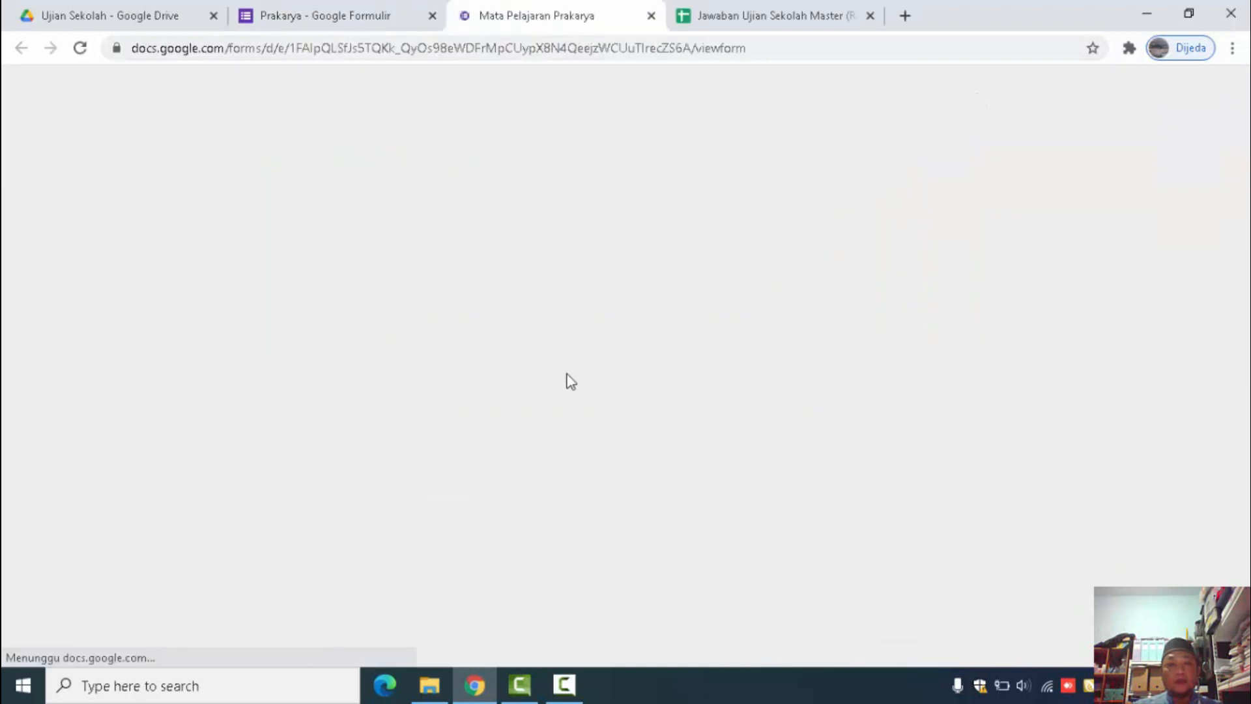
scroll(1148, 438, down, 2)
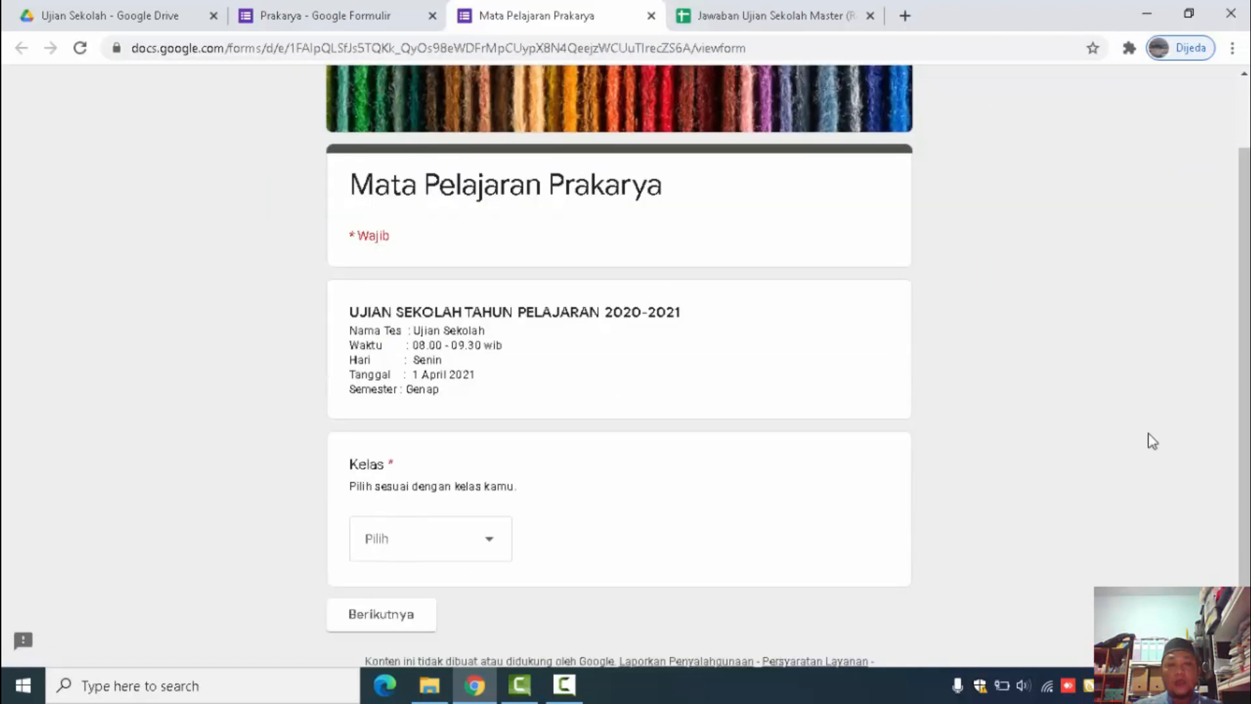
click(492, 541)
click(396, 314)
click(400, 618)
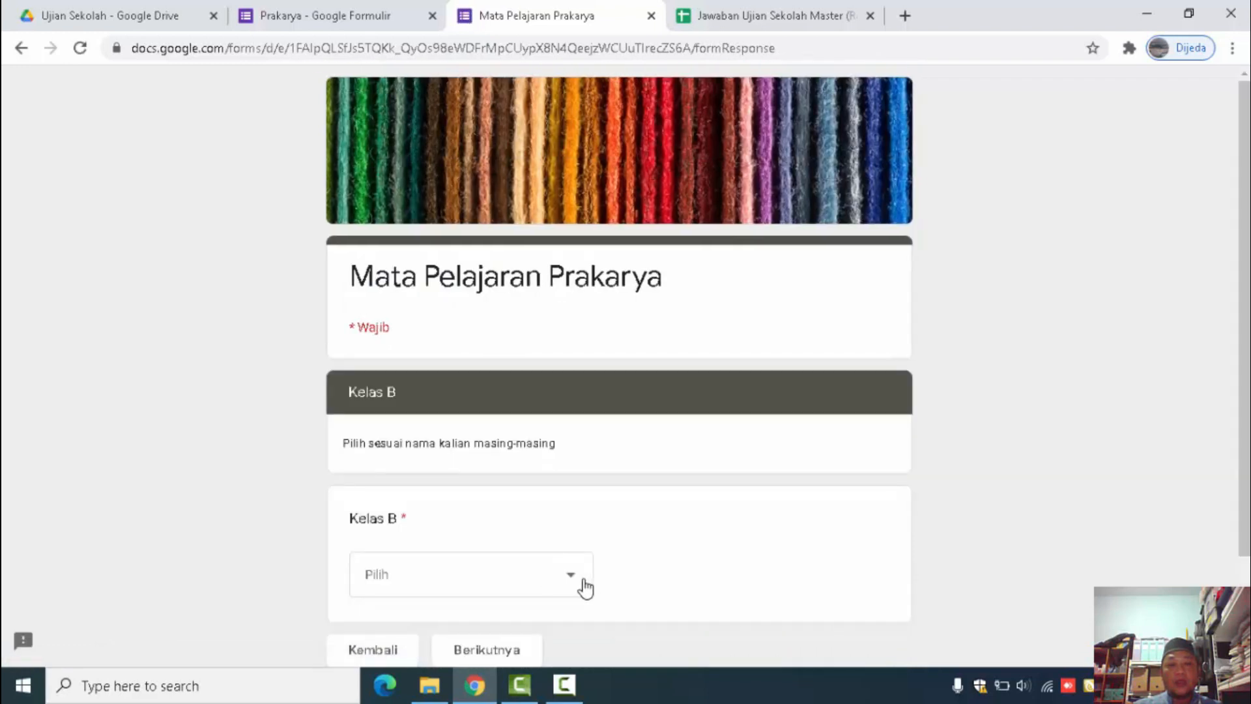
Select a student's name from the Kelas B list and continue to the exam questions
click(585, 587)
click(441, 182)
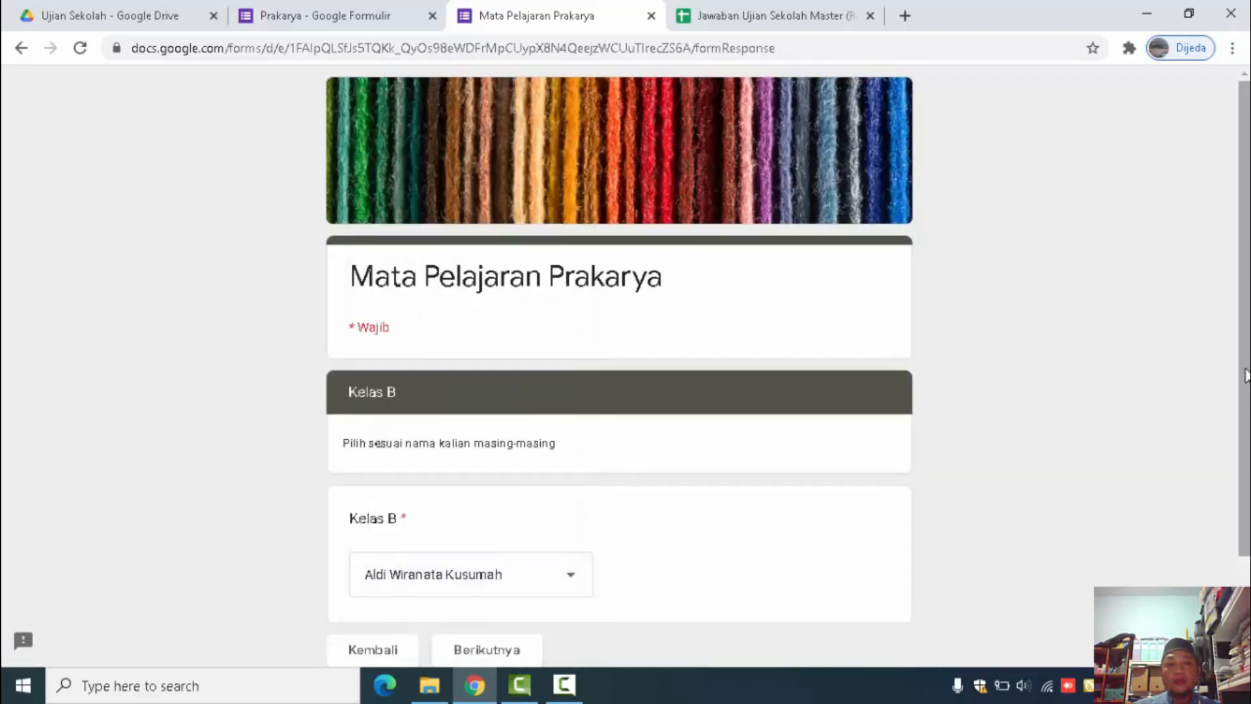
scroll(1246, 376, down, 2)
click(480, 535)
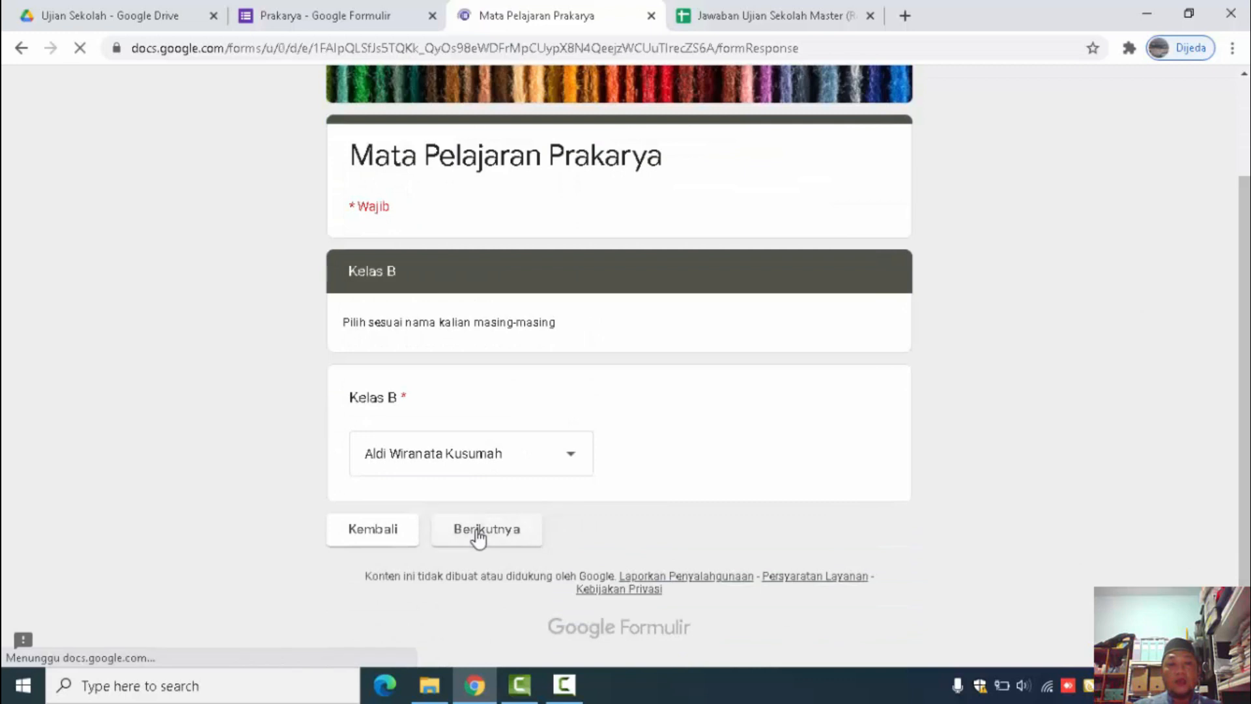
Answer the first three questions of the class B test response, including Finishing and "Prinsip kerajinan berbasis media campuran"
click(411, 578)
drag(1244, 110, 1245, 174)
click(431, 150)
click(440, 378)
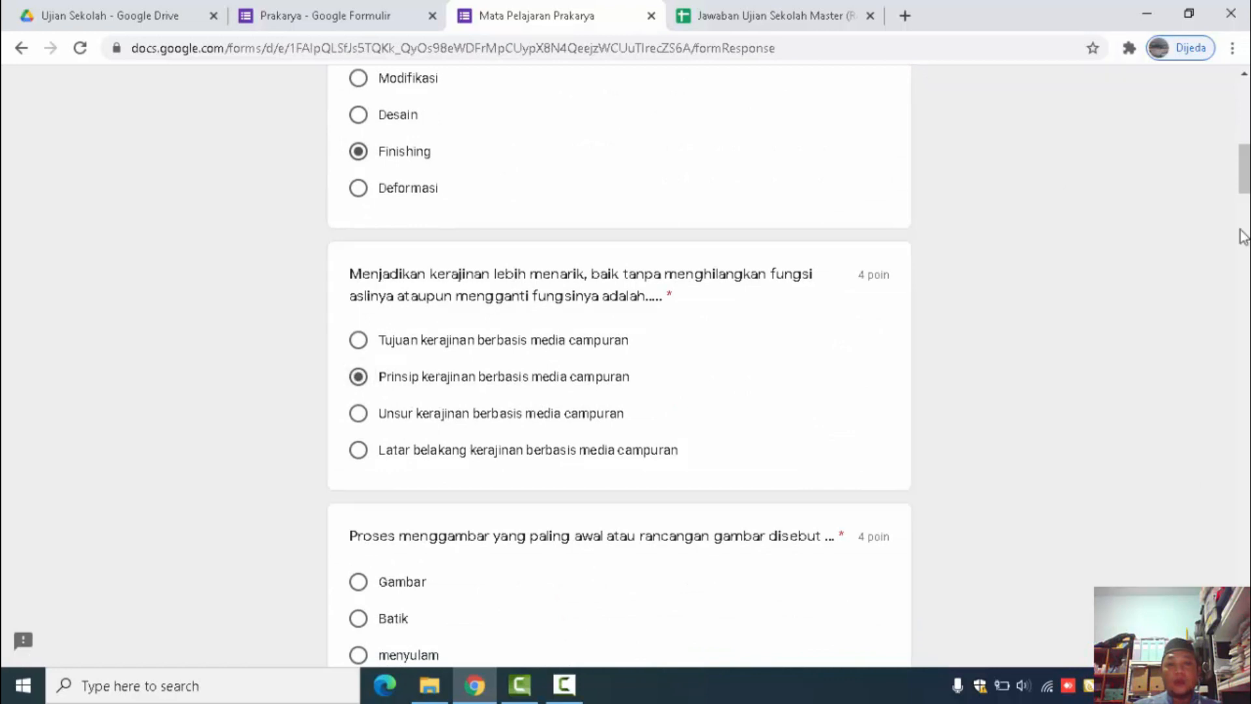
Answer the next four questions of the class B response, following on from "Menjadikan kerajinan lebih menarik"
drag(1244, 171, 1245, 242)
click(410, 200)
click(420, 409)
click(463, 215)
click(393, 546)
Answer the class B questions through "Tujuan dari proses pengecatan", choosing modifikasi for "Menyederhanakan bentuk" and "Untuk mencegah korosi"
drag(1244, 241, 1246, 344)
click(387, 249)
click(399, 399)
click(417, 220)
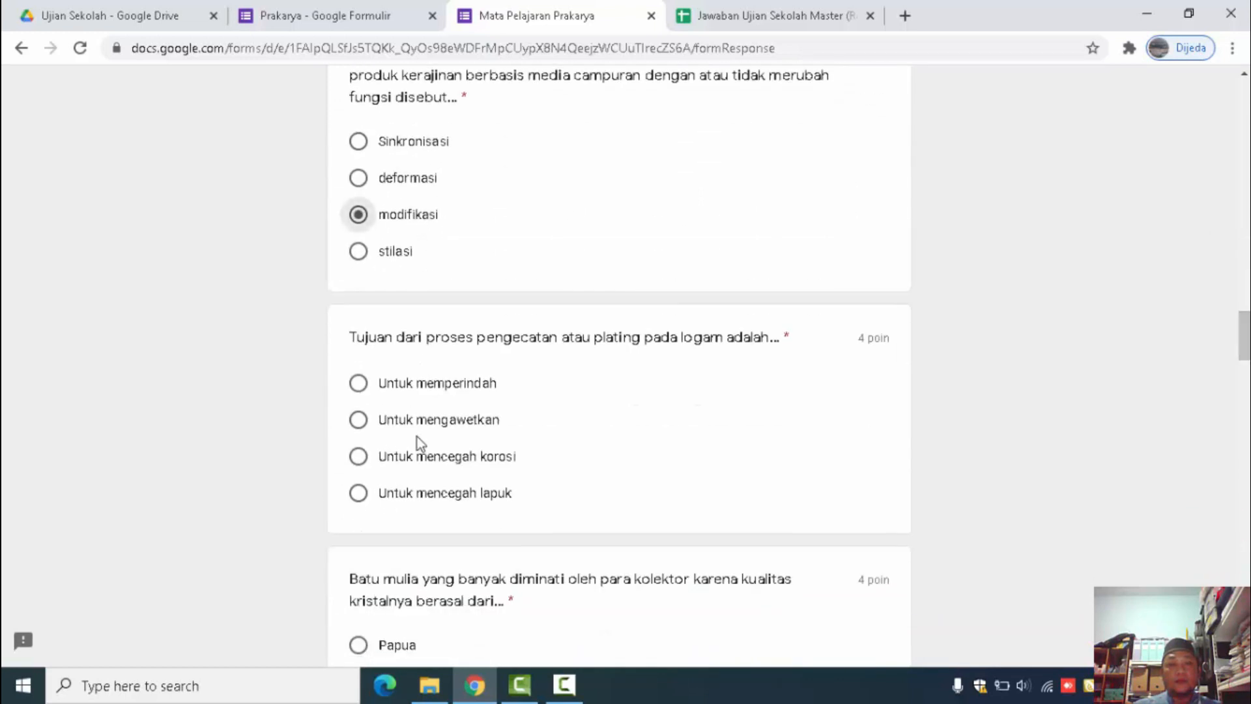
click(482, 454)
Answer the next four class B questions with Sulawesi, Other, "Keranjang dari bambu dengan label dari kertas" and Diversifikasi
drag(1243, 338, 1245, 386)
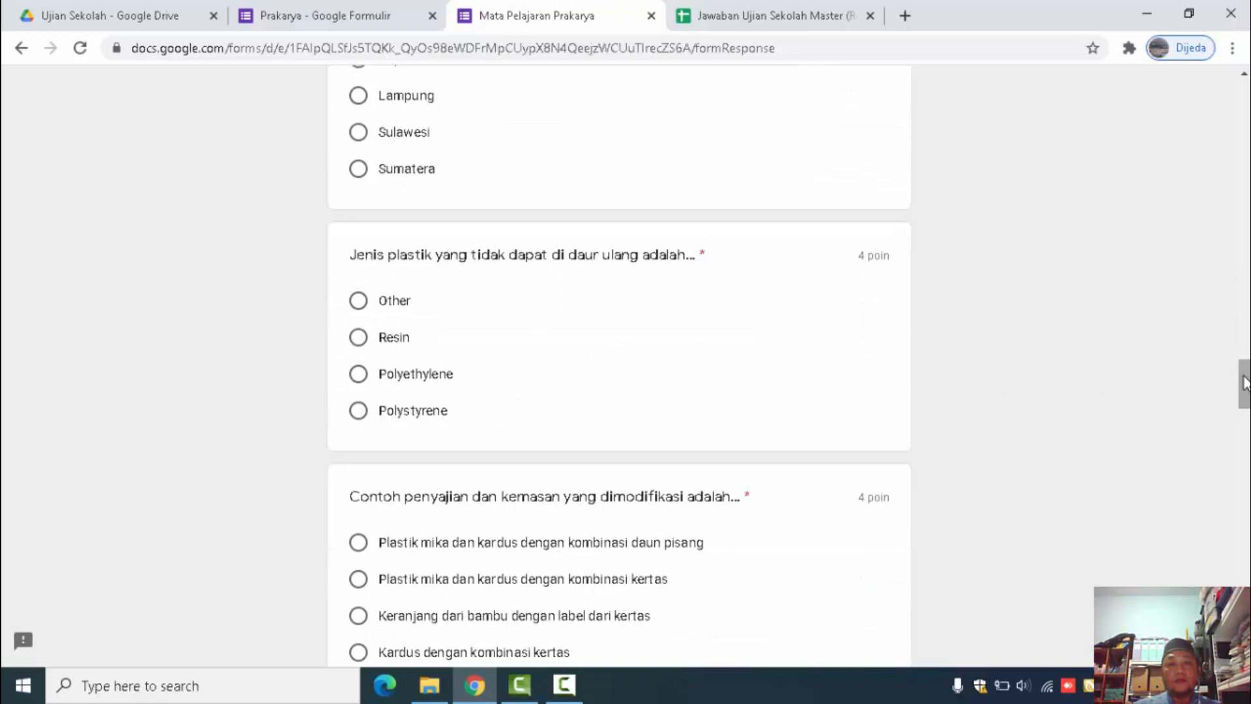
click(358, 300)
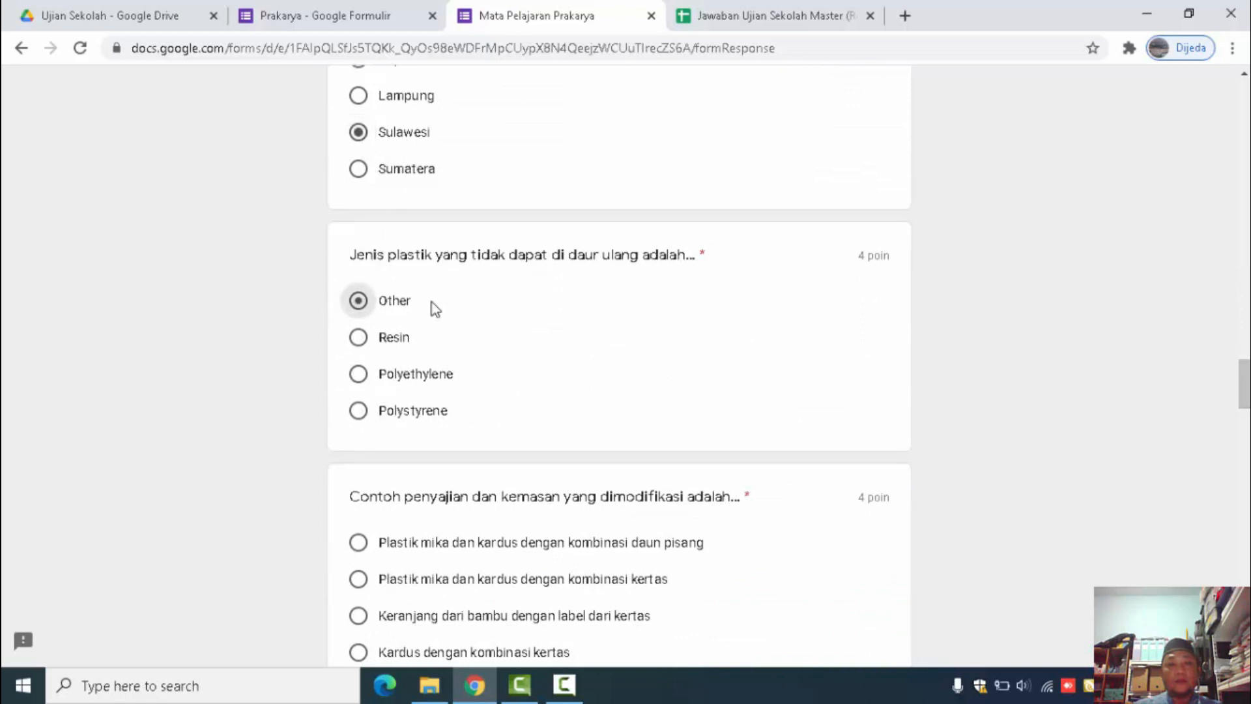
drag(1244, 384, 1244, 421)
click(363, 177)
click(359, 378)
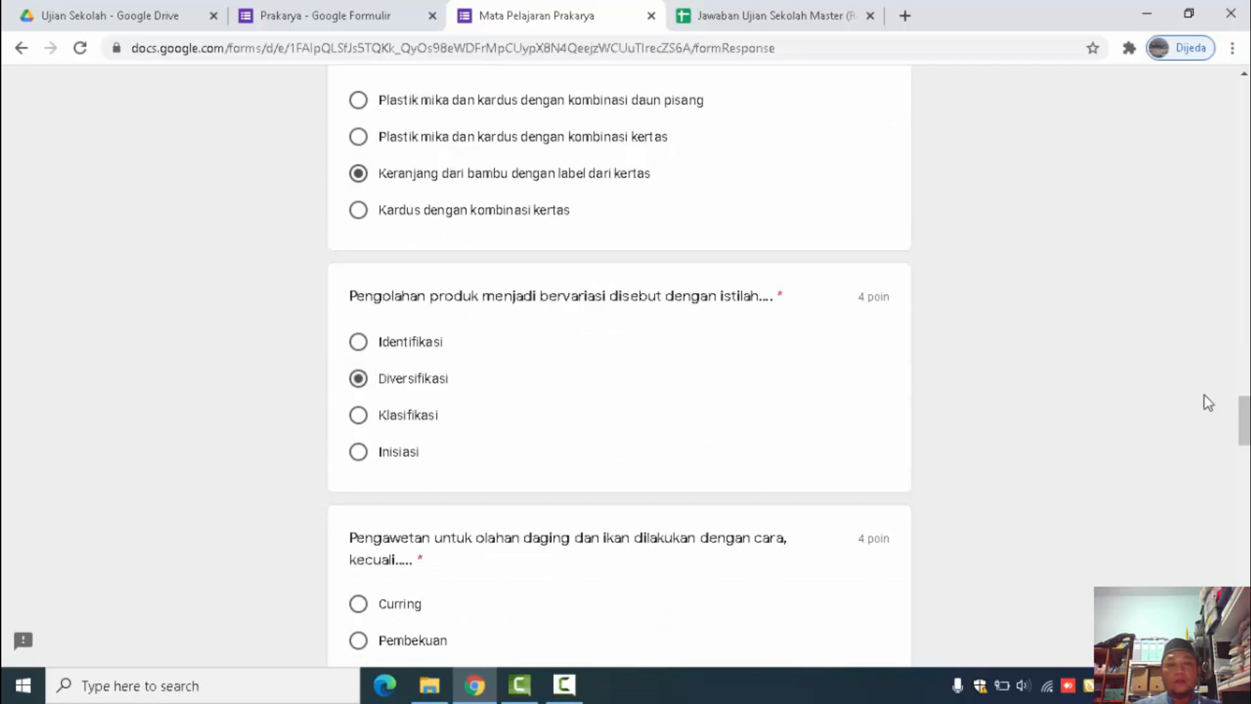
Answer the class B food-processing questions, choosing kornet for daging sapi, Keju for susu sapi and Stabilitator for tepung rumput laut
drag(1244, 420, 1243, 464)
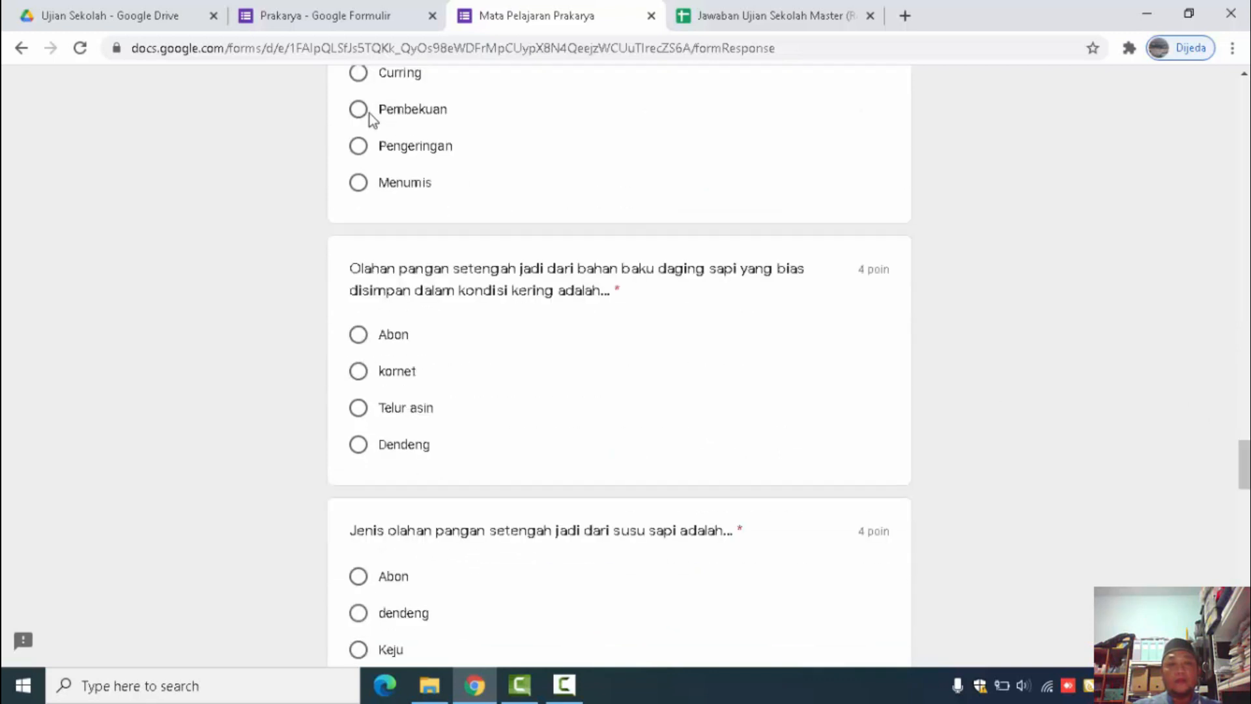
click(359, 371)
scroll(1242, 469, down, 7)
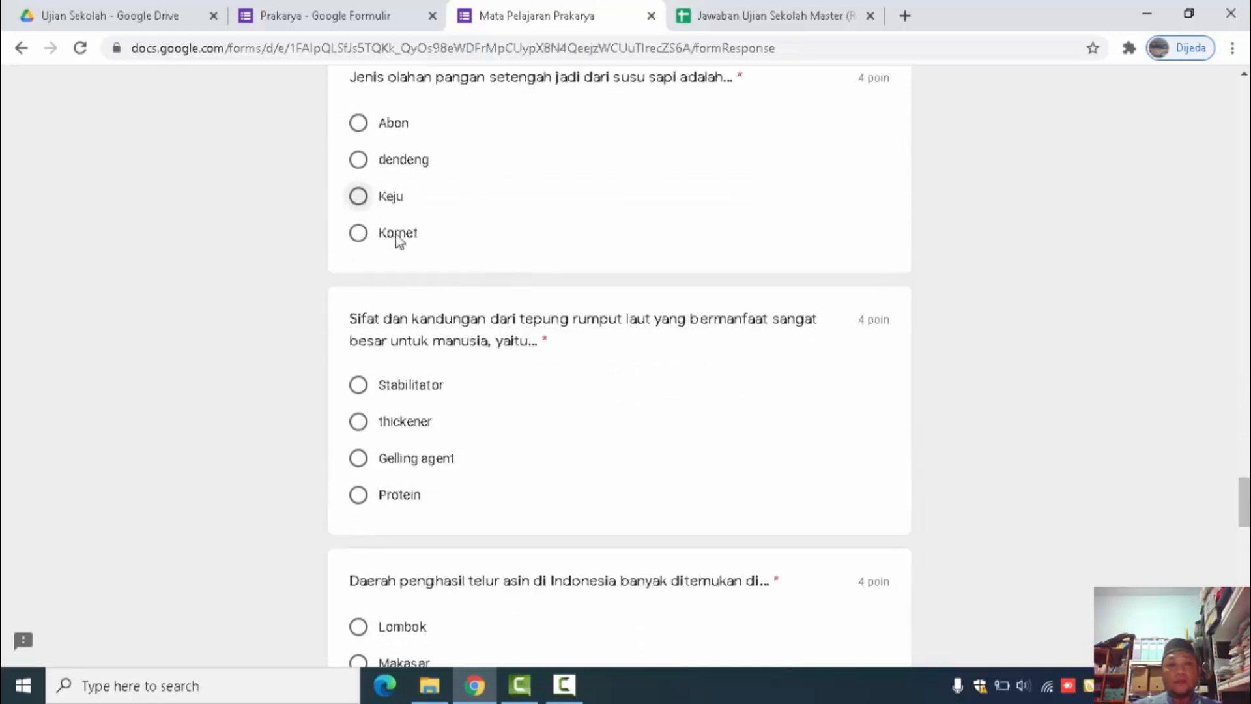
click(358, 385)
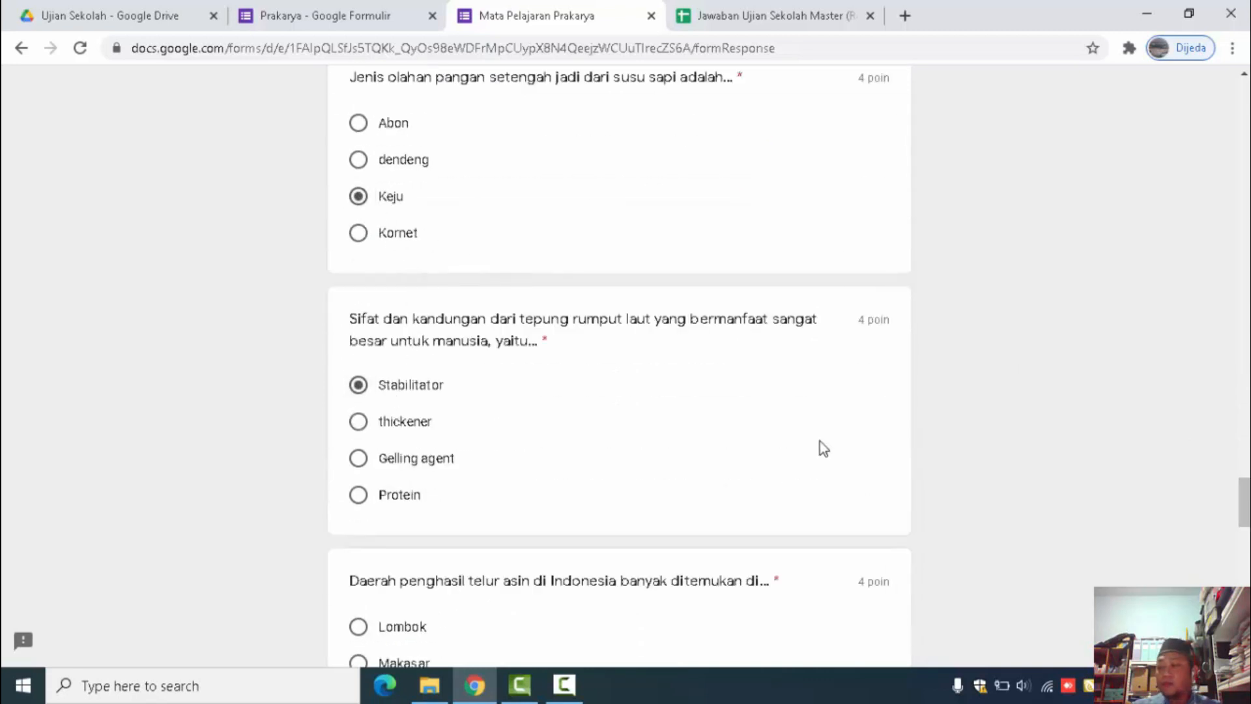
Answer Lombok for the salted-egg region, fosfor for the fish bone element, and kalsium for the chicken feet exception
click(359, 626)
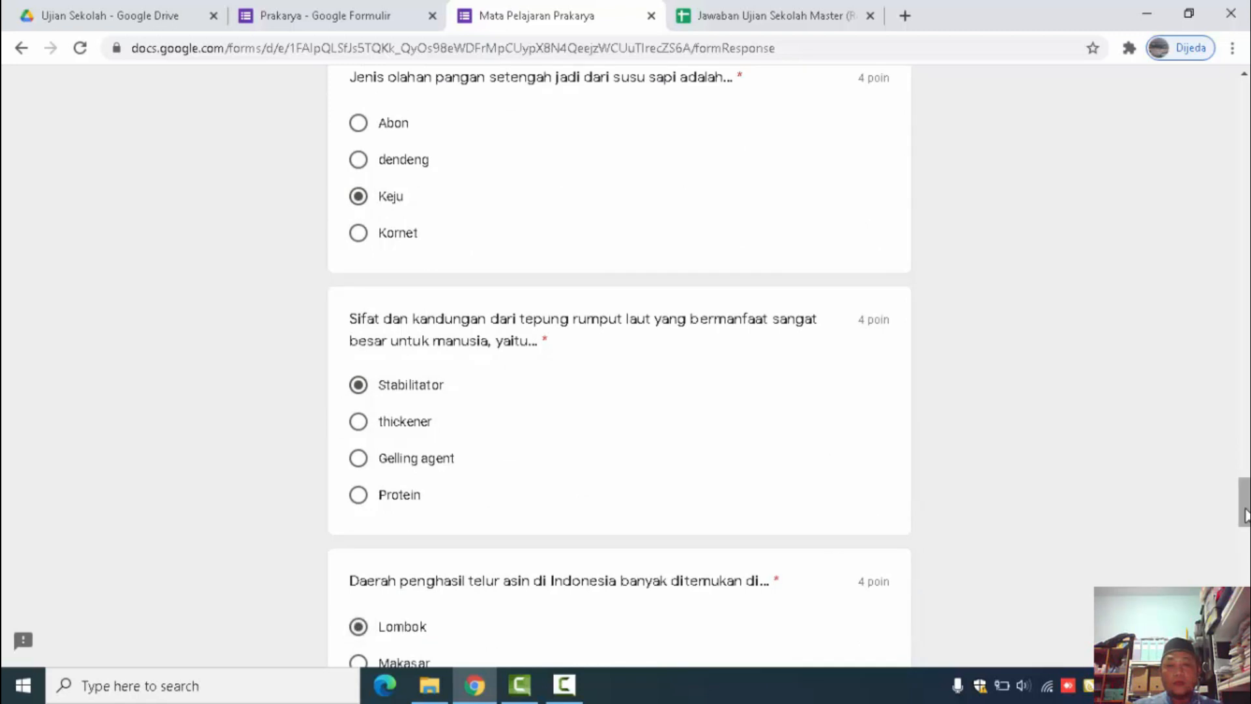
scroll(1244, 515, down, 8)
click(366, 412)
scroll(1023, 488, down, 6)
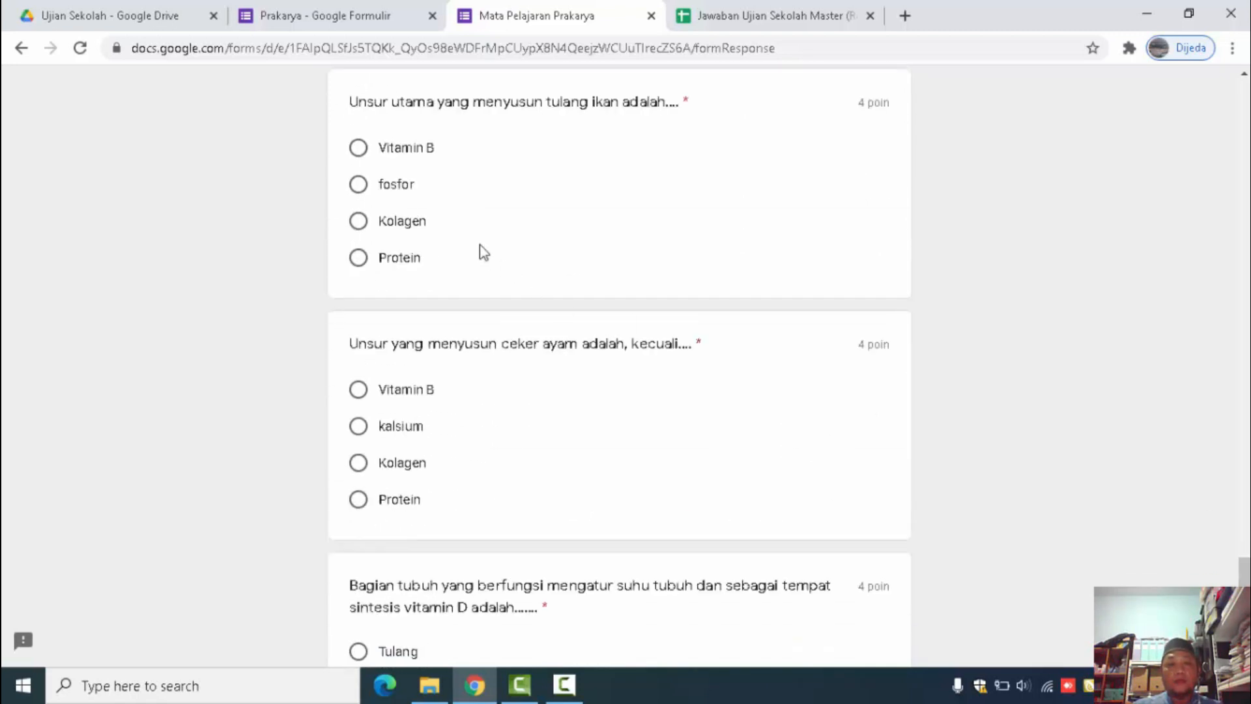
click(360, 186)
click(360, 430)
Choose Tulang for the vitamin D synthesis question and Abon for the fermented food example, then submit the Prakarya exam
scroll(619, 365, down, 8)
click(358, 352)
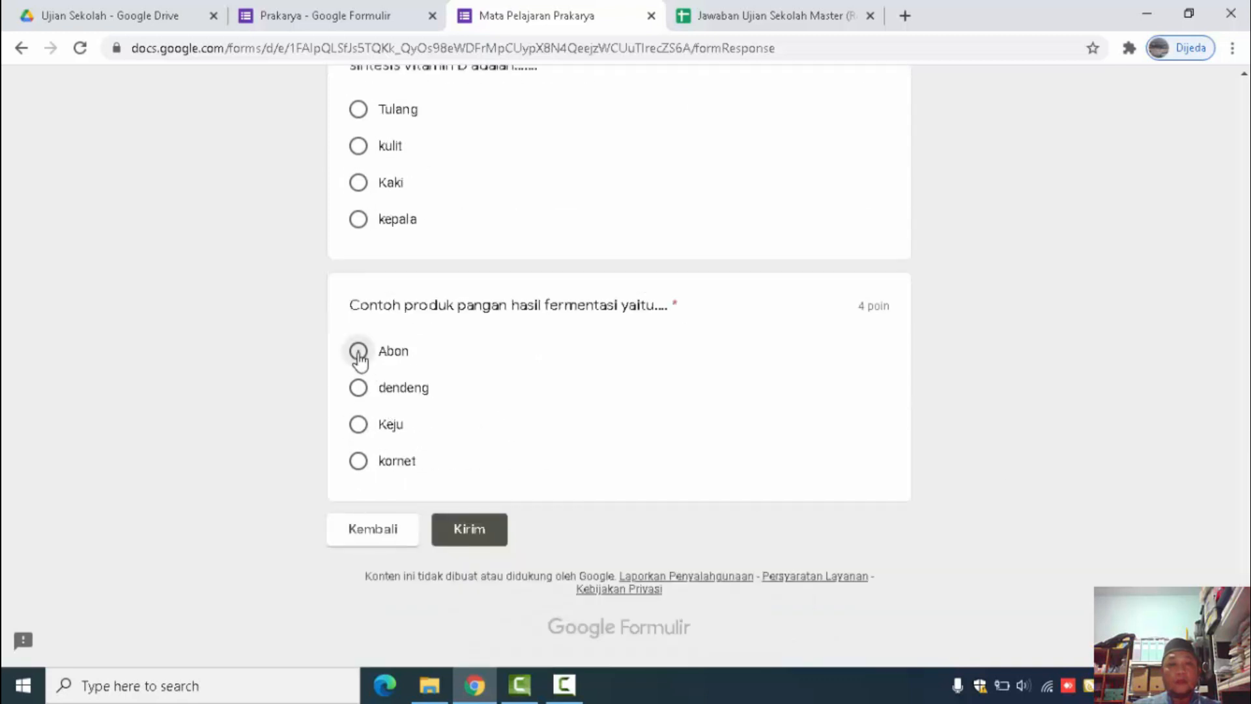
click(360, 116)
click(468, 527)
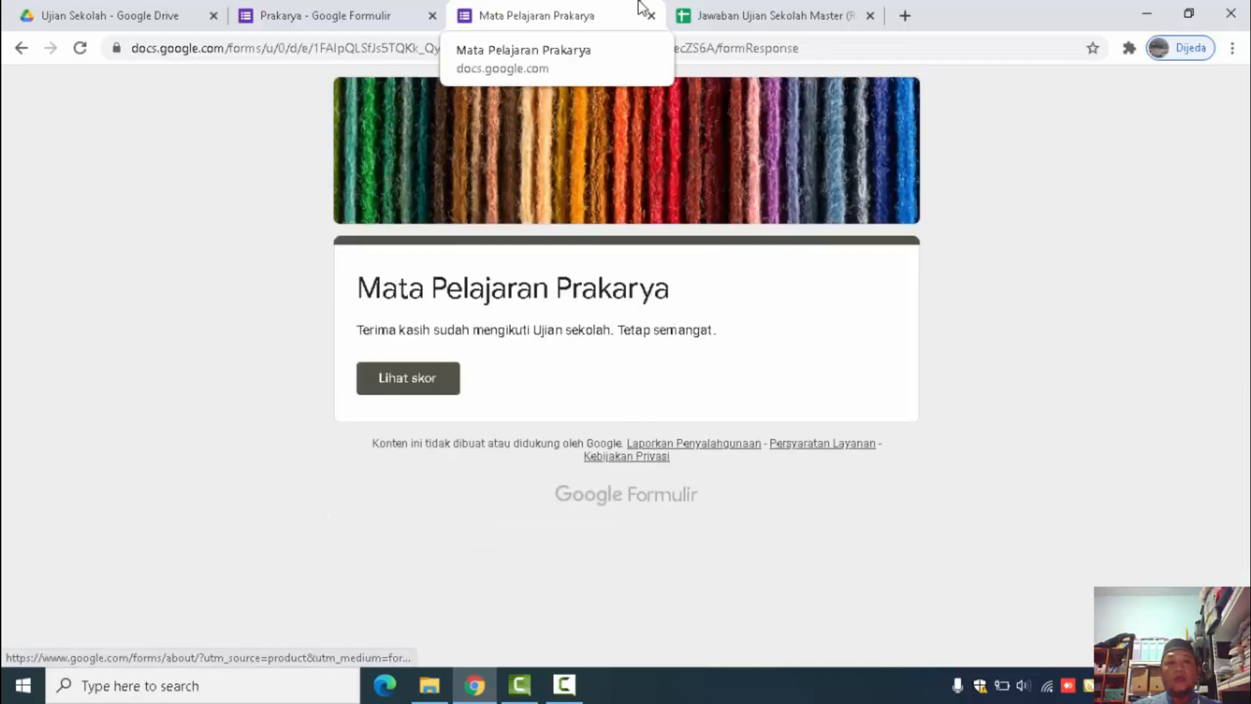
Close the Prakarya response page and form editor, and open the Seni Budaya form from the Ujian Sekolah Drive folder
click(651, 16)
click(432, 16)
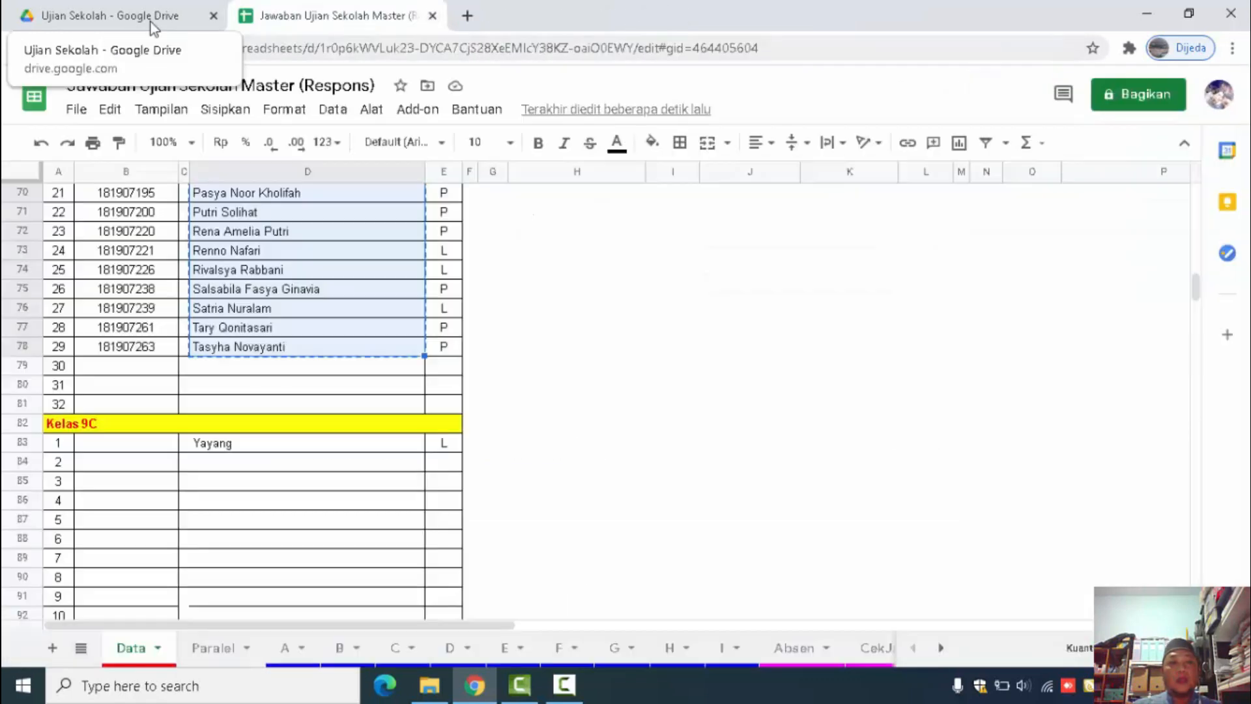
click(140, 16)
double_click(287, 244)
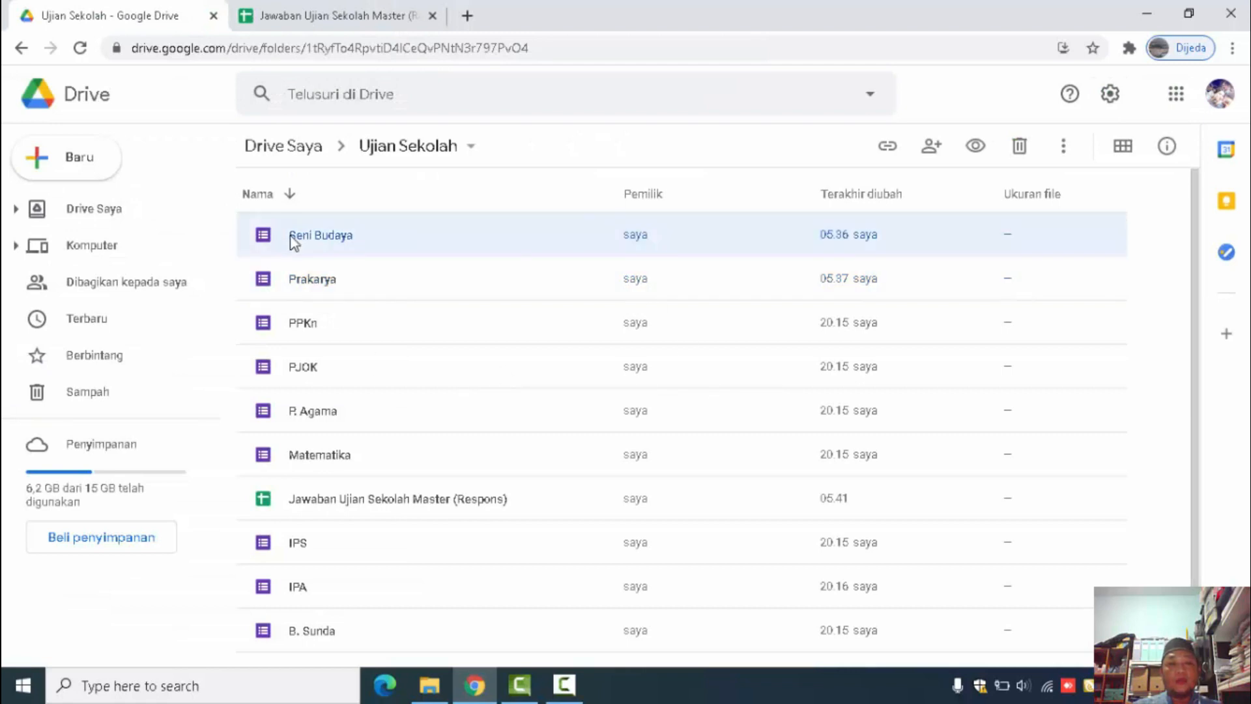
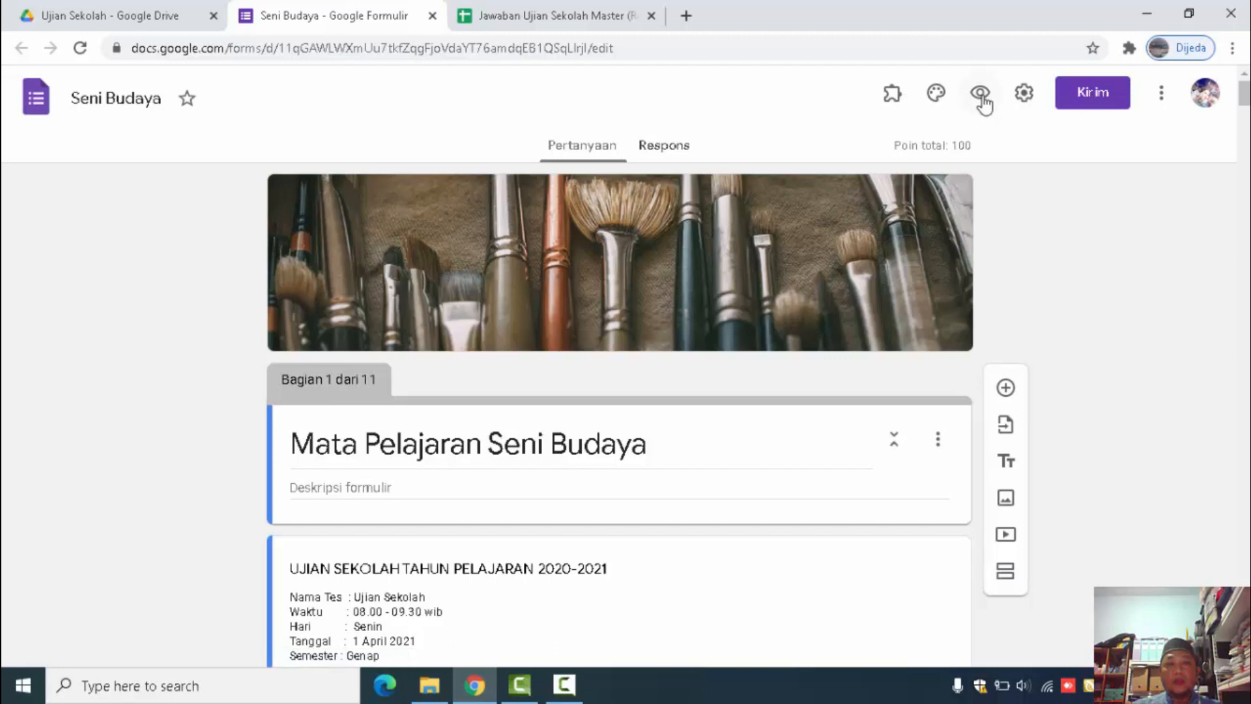
Preview the Seni Budaya form, choose class A under Kelas, and continue to the student name section
click(981, 94)
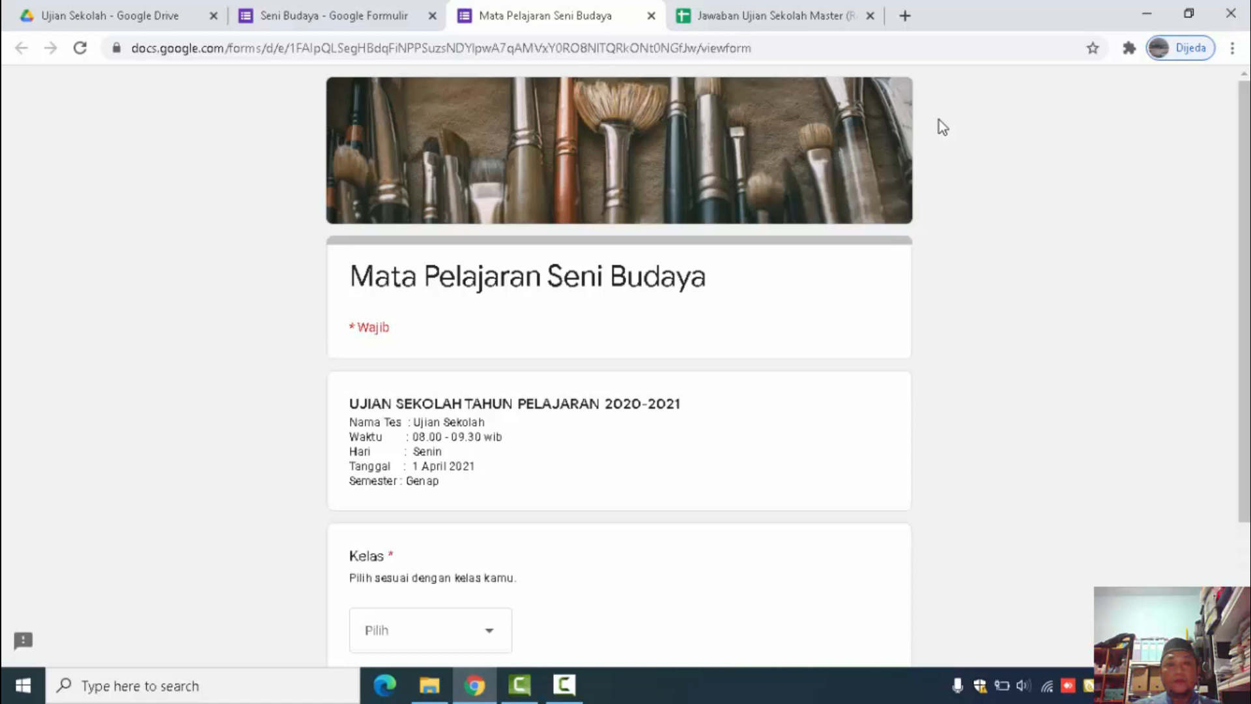
scroll(1243, 299, down, 3)
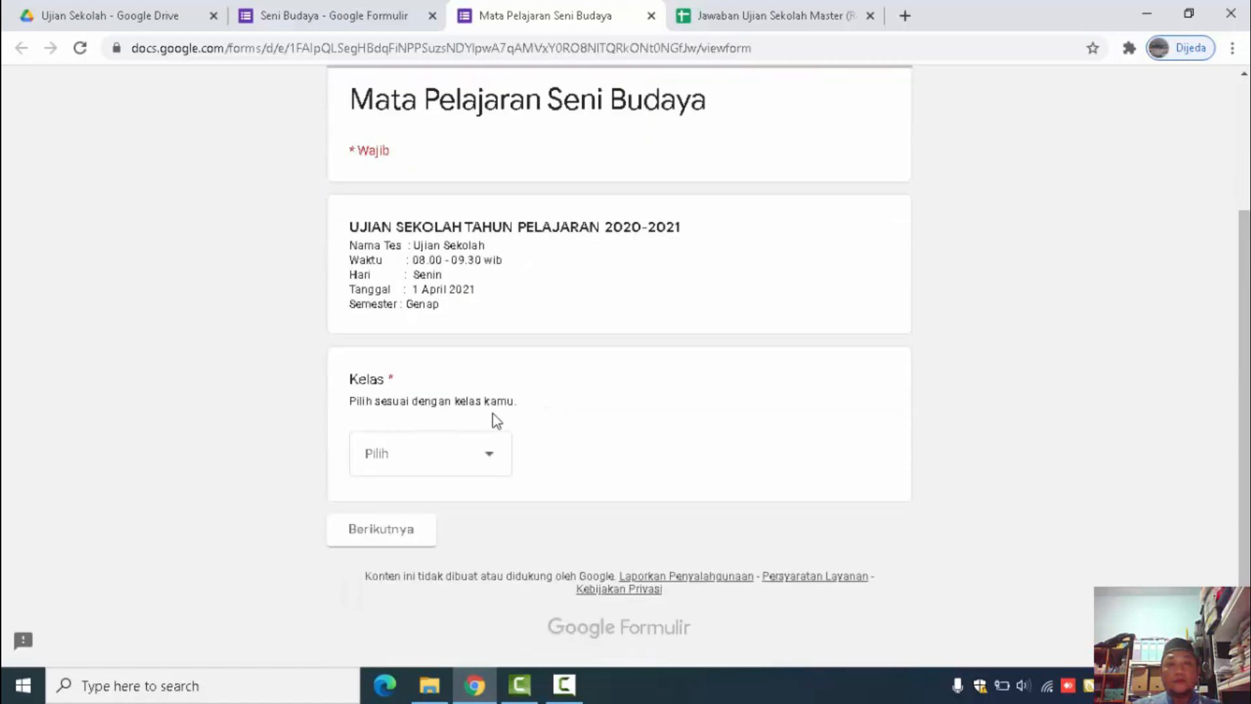
click(489, 459)
click(405, 267)
click(408, 532)
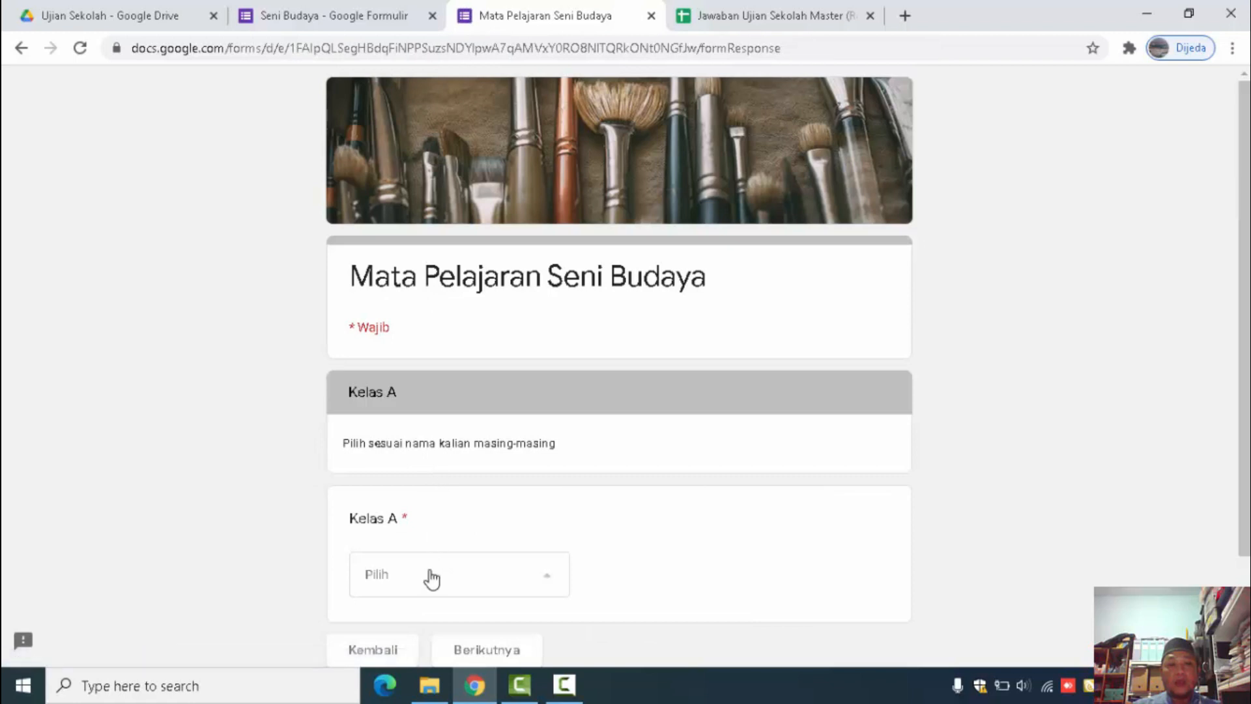
Select a student's name in the Kelas A list and continue to the exam questions
click(432, 578)
click(438, 204)
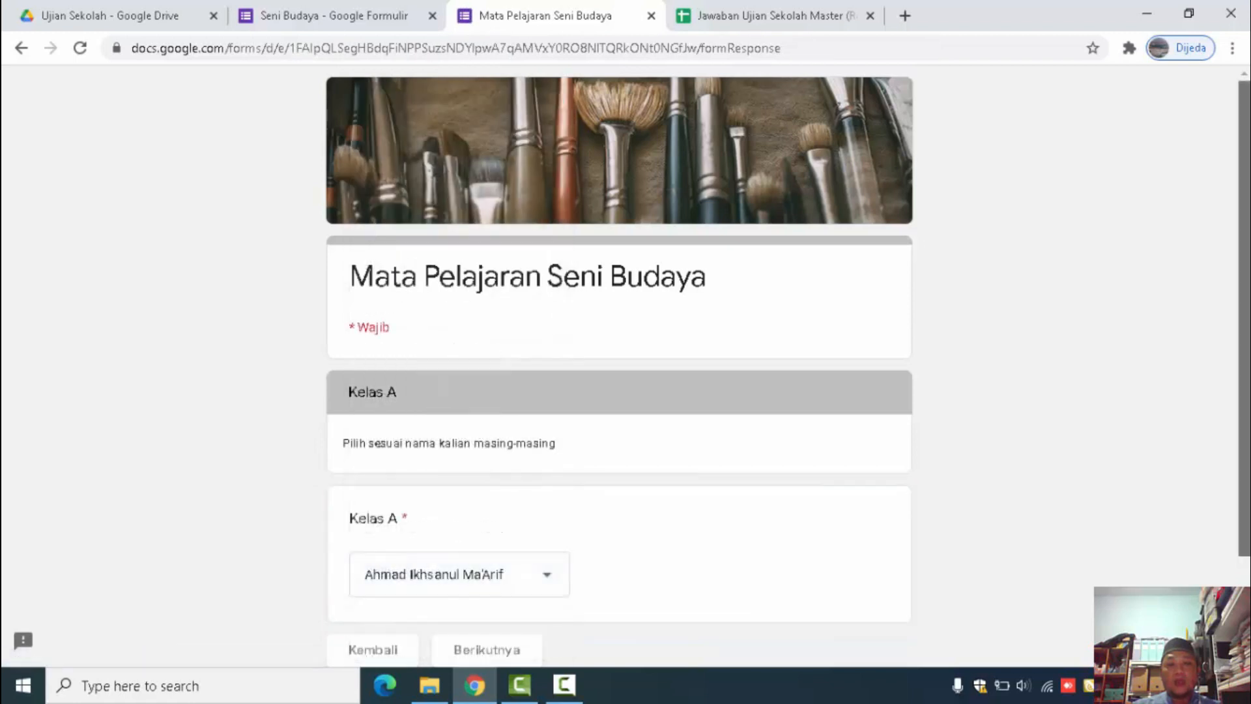
scroll(617, 573, down, 2)
click(490, 538)
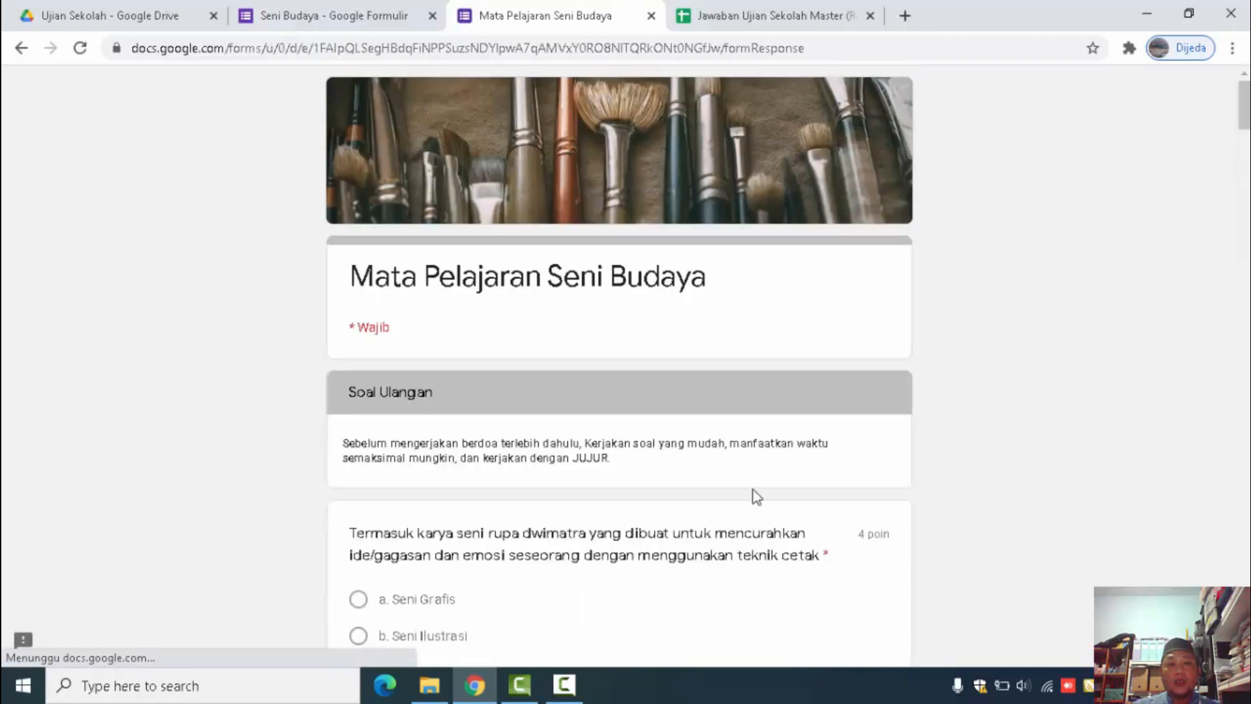
Answer the first five questions with Seni Ilustrasi, Offset, Bandung, cetak dalam, and cetak saring
scroll(963, 192, down, 6)
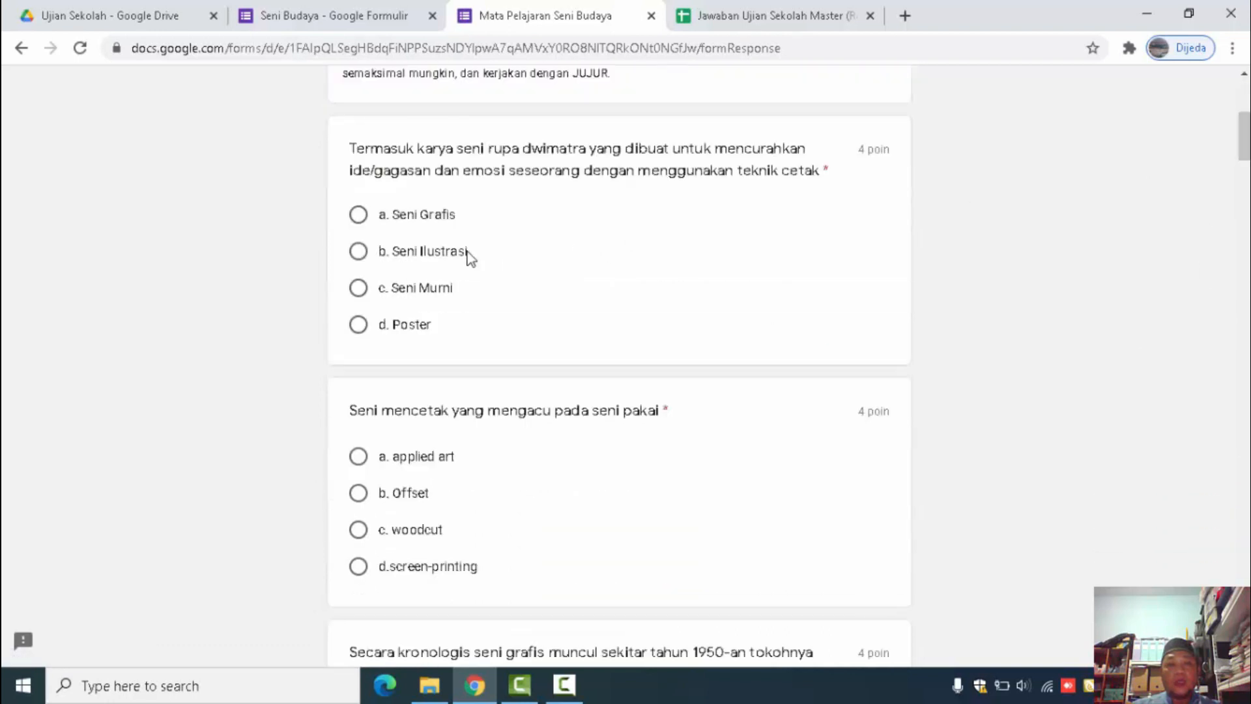
click(415, 494)
scroll(692, 536, down, 2)
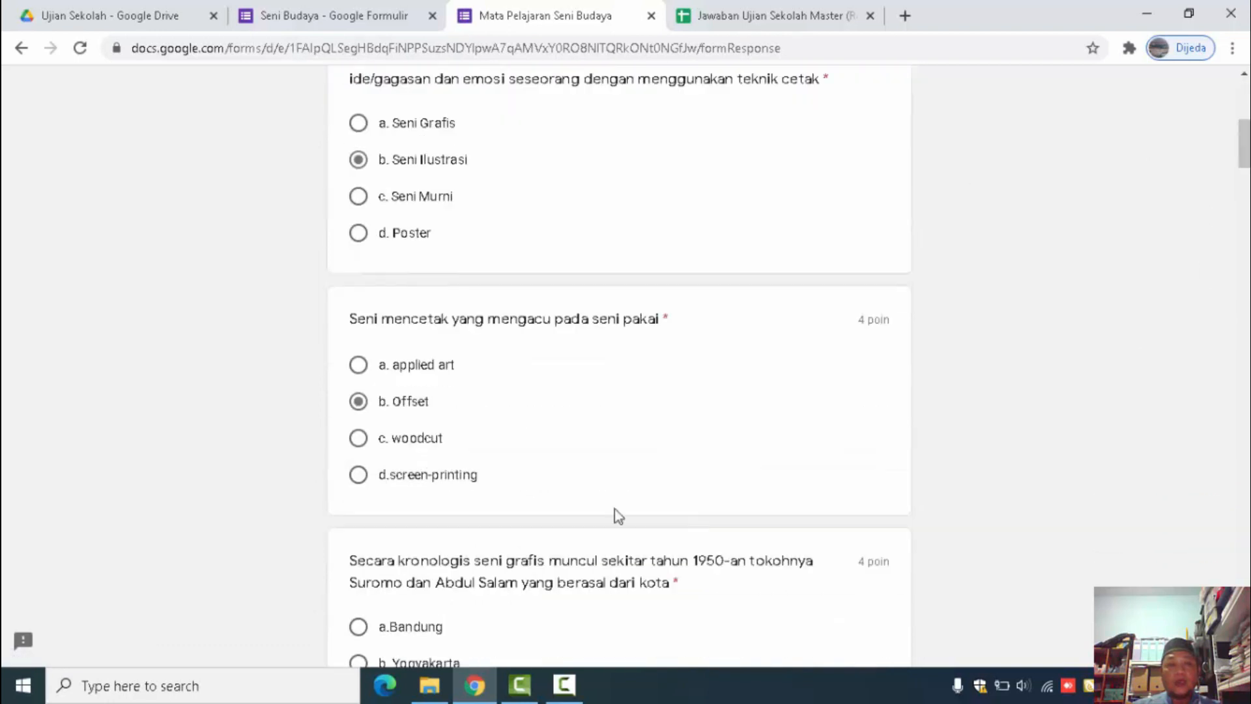
click(527, 632)
scroll(557, 615, down, 7)
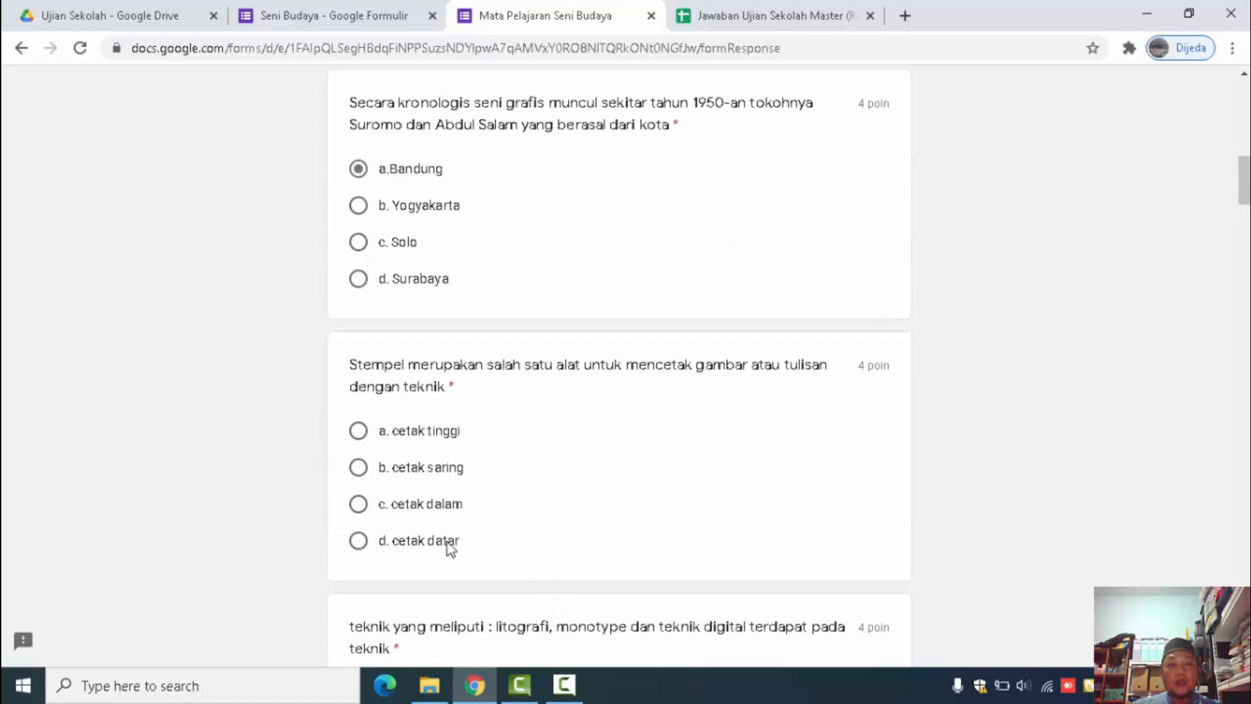
click(469, 508)
scroll(602, 531, down, 3)
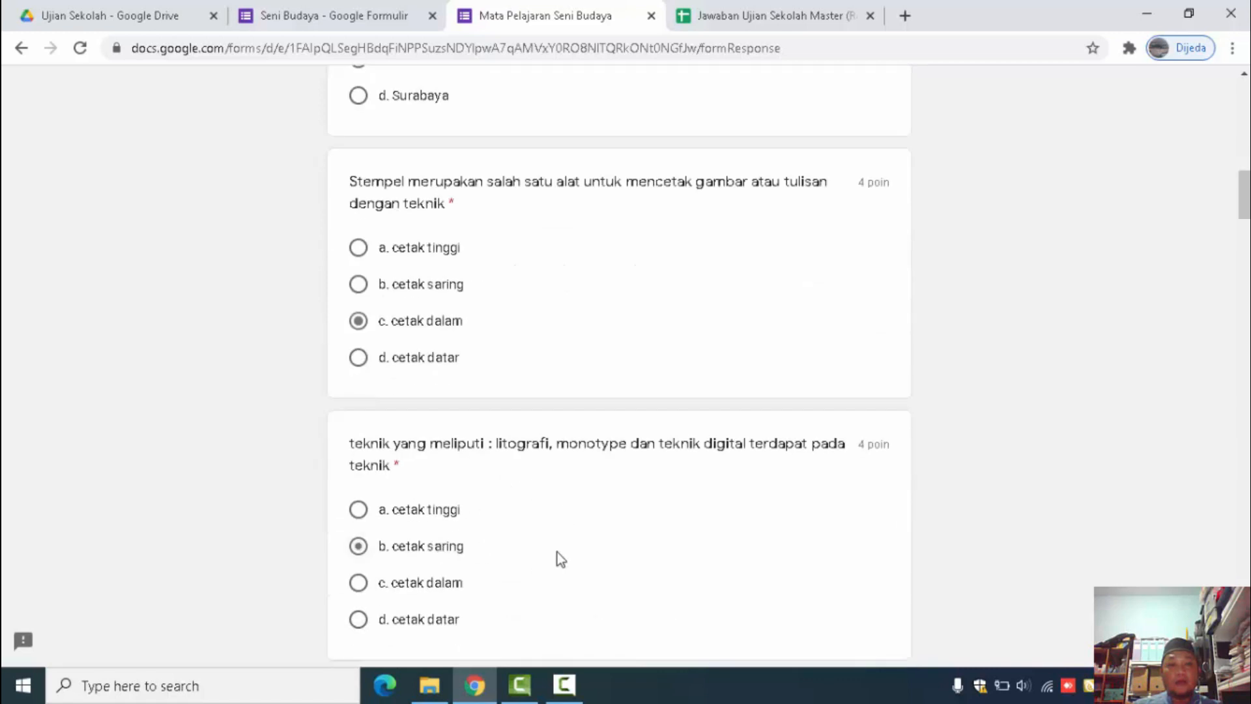
Answer tiga sudut pandang for the form of graphic art, cetak dalam for the photographic process, and ansamble sejenis for same-instrument playing
scroll(472, 534, down, 4)
click(459, 499)
scroll(650, 548, down, 5)
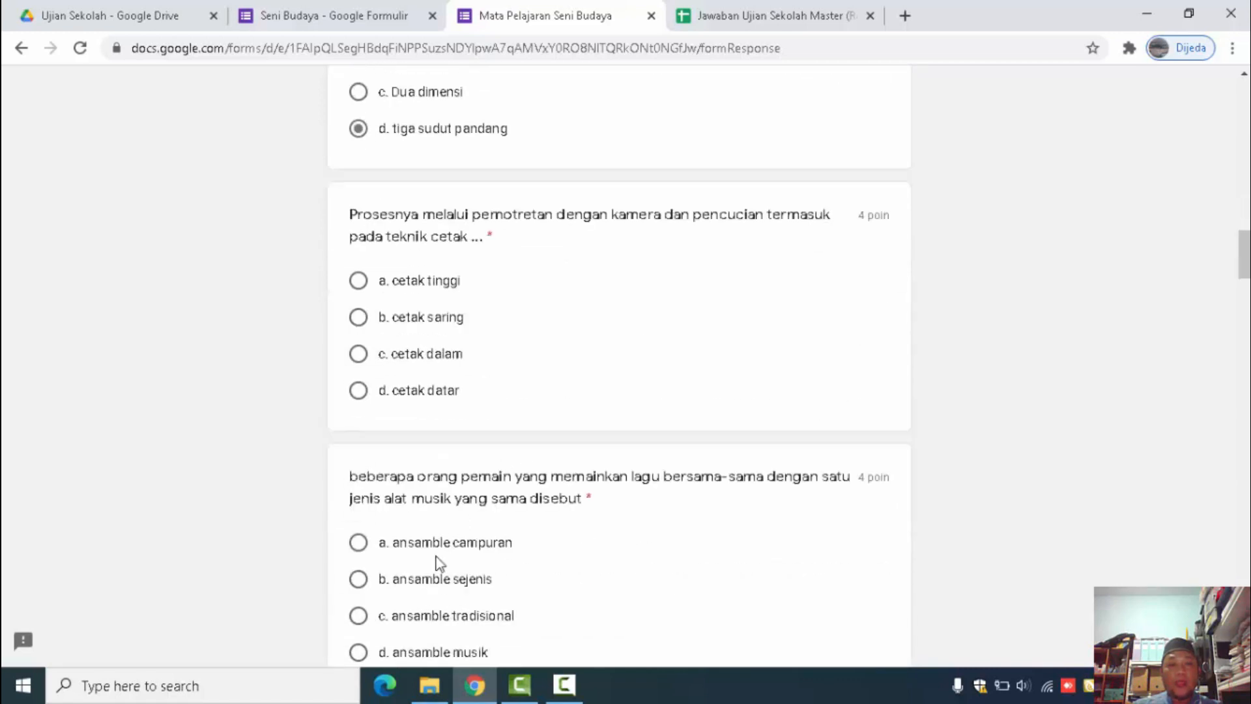
click(440, 364)
scroll(588, 577, down, 5)
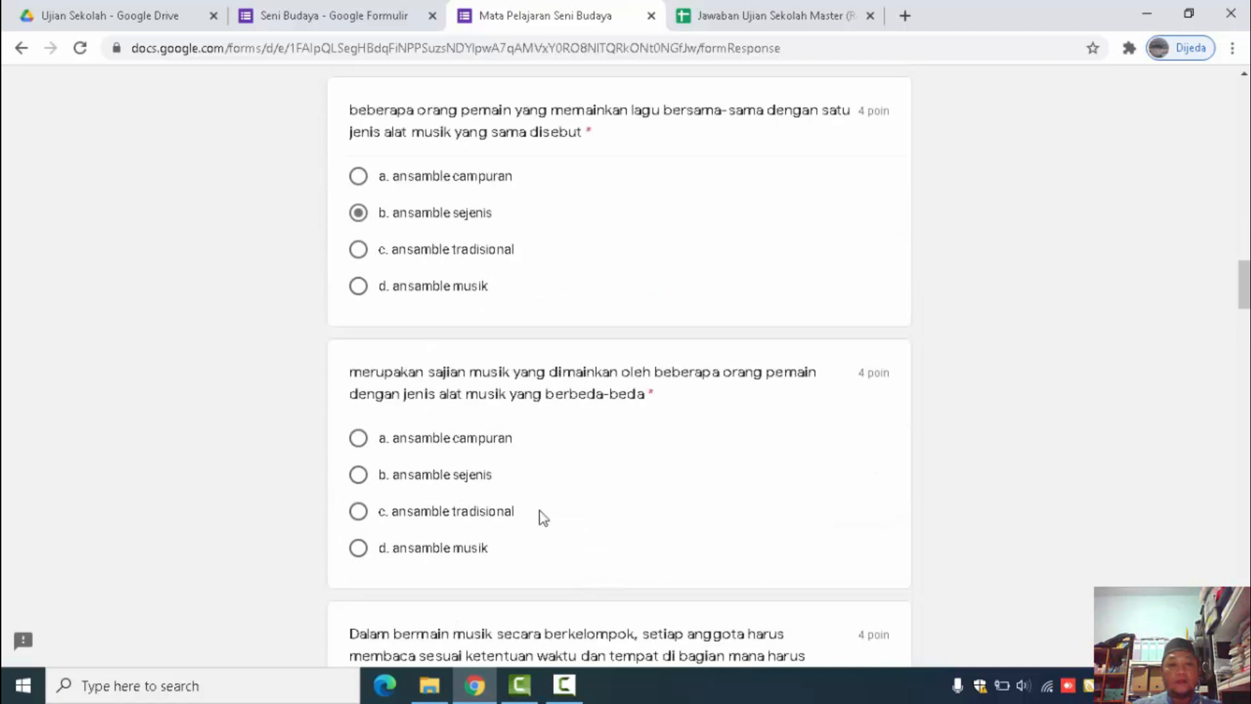
Answer the ensemble questions, choosing ansamble tradisional for mixed instruments, Terampil memainkan alat musik for notation mistakes, and Lancar membaca notasi for diligent practice
click(541, 514)
scroll(574, 521, down, 3)
click(513, 604)
scroll(654, 596, down, 5)
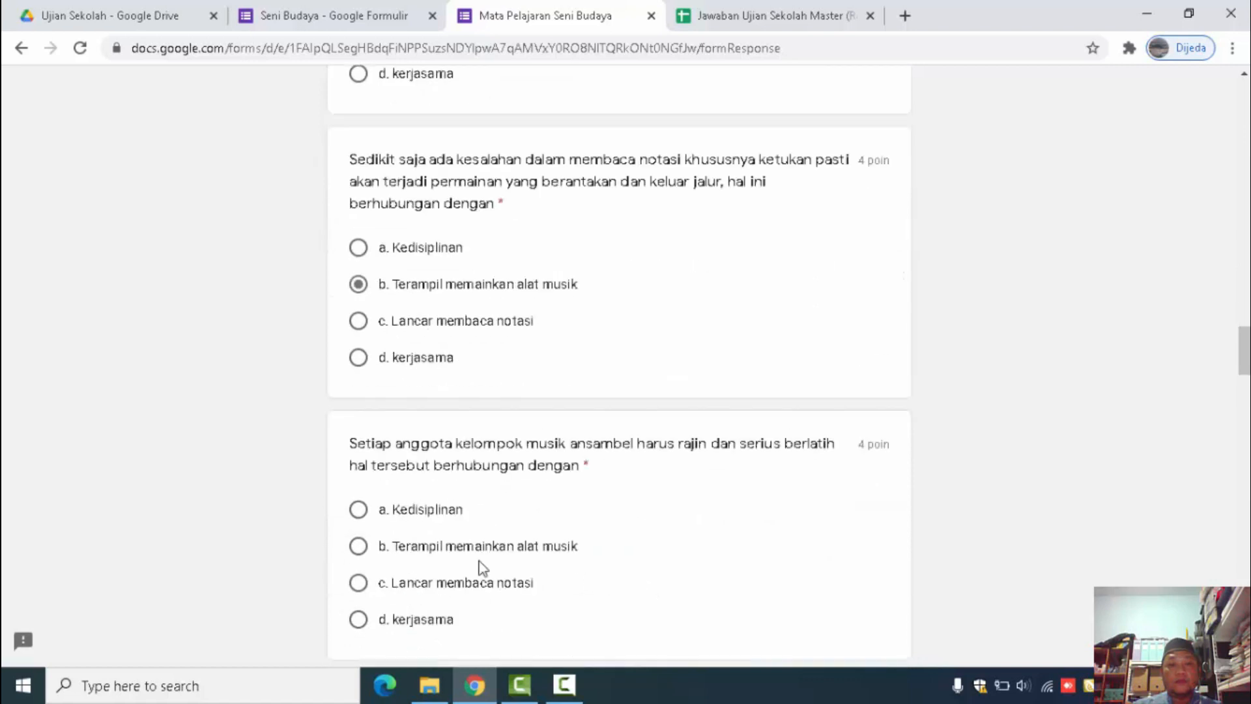
click(419, 584)
scroll(607, 583, down, 7)
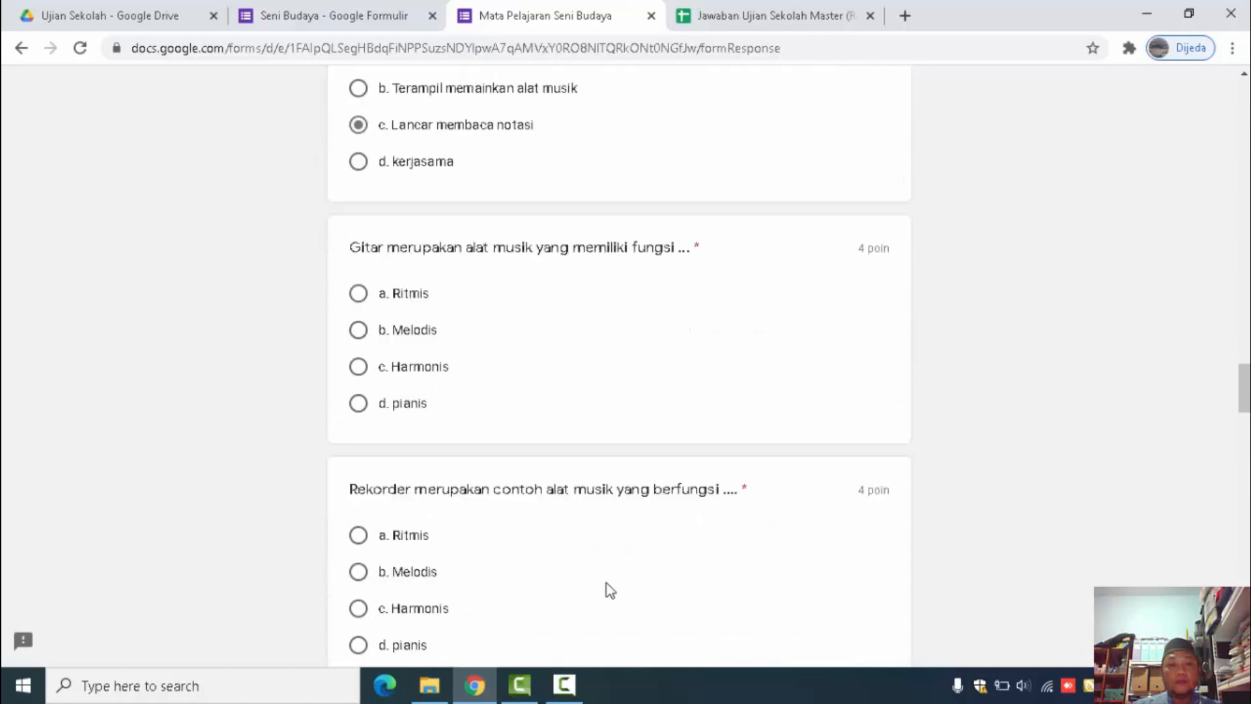
Answer the guitar and recorder questions, then choose Mengisi akor lagu for melodic instruments and membawakan melodi suatu lagu for rhythmic ones
click(358, 404)
scroll(578, 606, down, 6)
click(357, 485)
scroll(531, 535, down, 4)
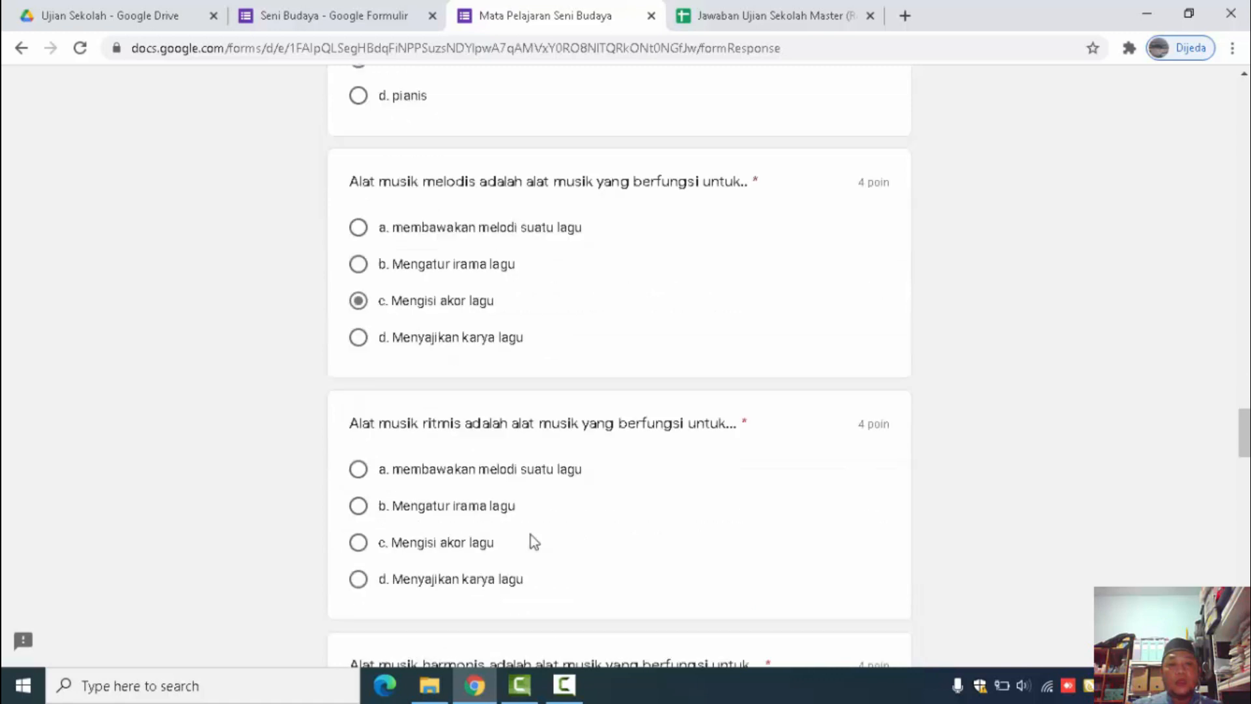
click(359, 389)
scroll(497, 470, down, 4)
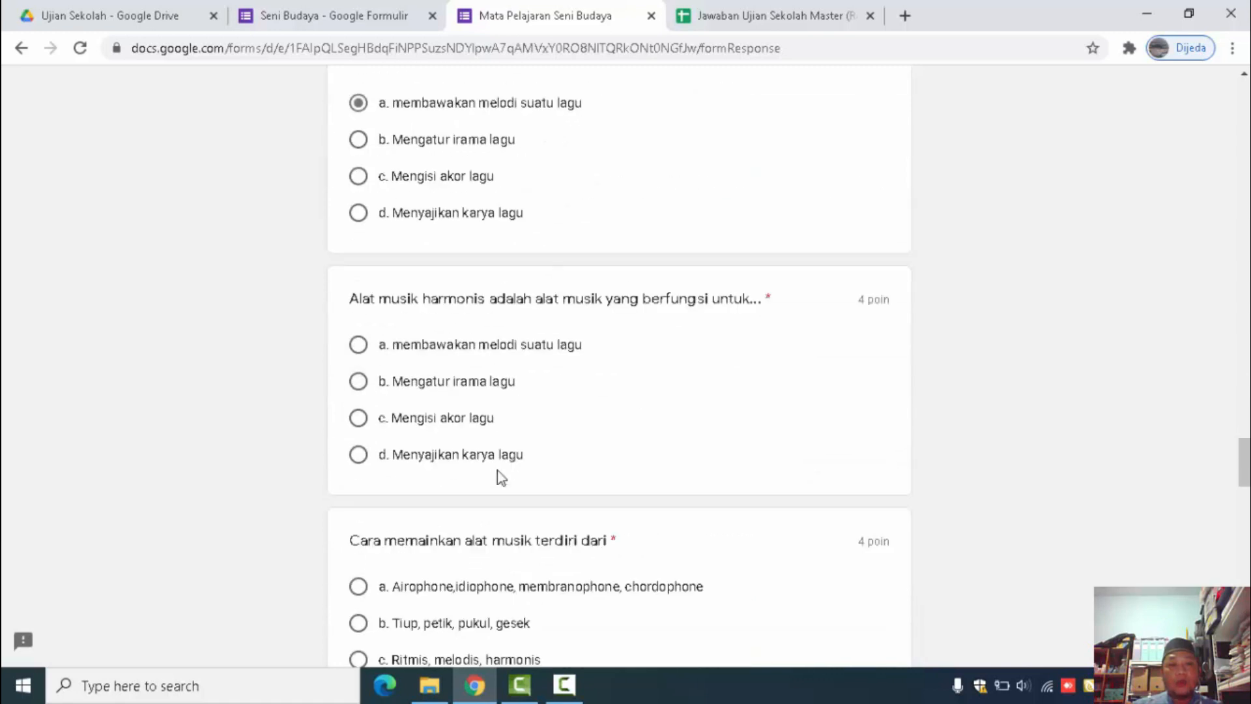
Answer Mengisi akor lagu for harmonic instruments, Ansamble musik for playing method and sound source, and Tari tradisi for the dance type
click(356, 418)
scroll(509, 476, down, 3)
click(358, 420)
scroll(460, 463, down, 4)
click(357, 391)
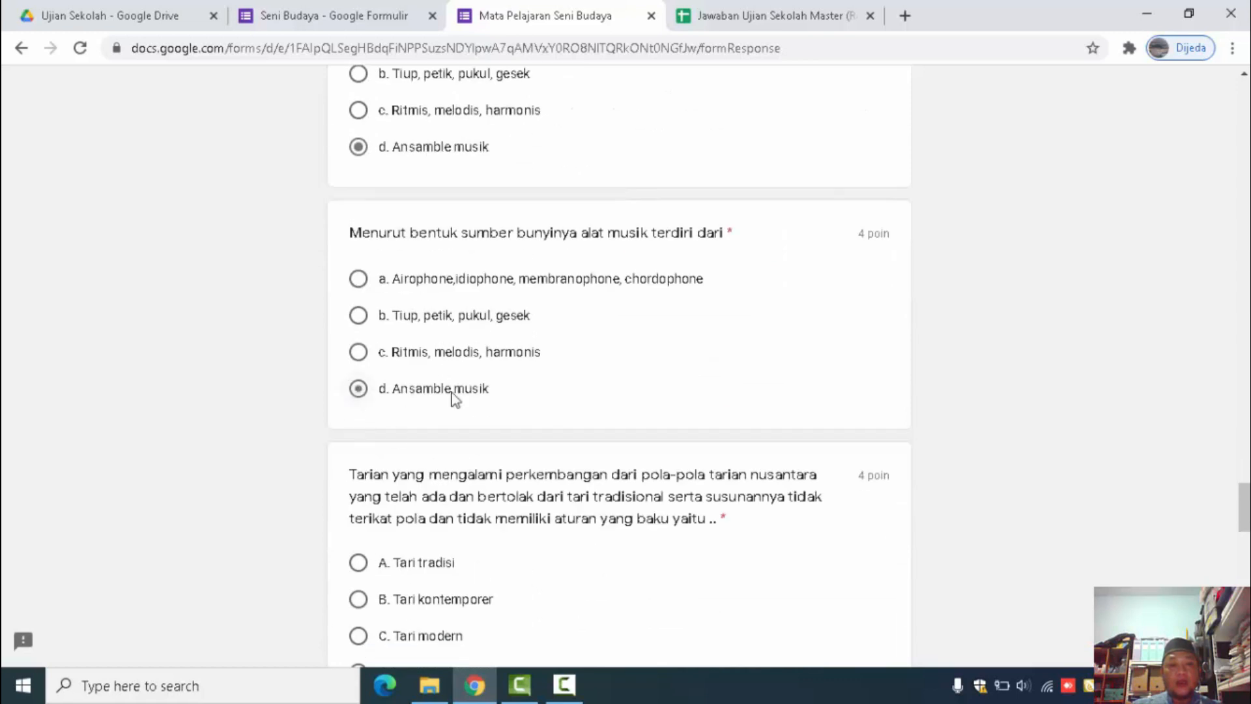
scroll(529, 460, down, 3)
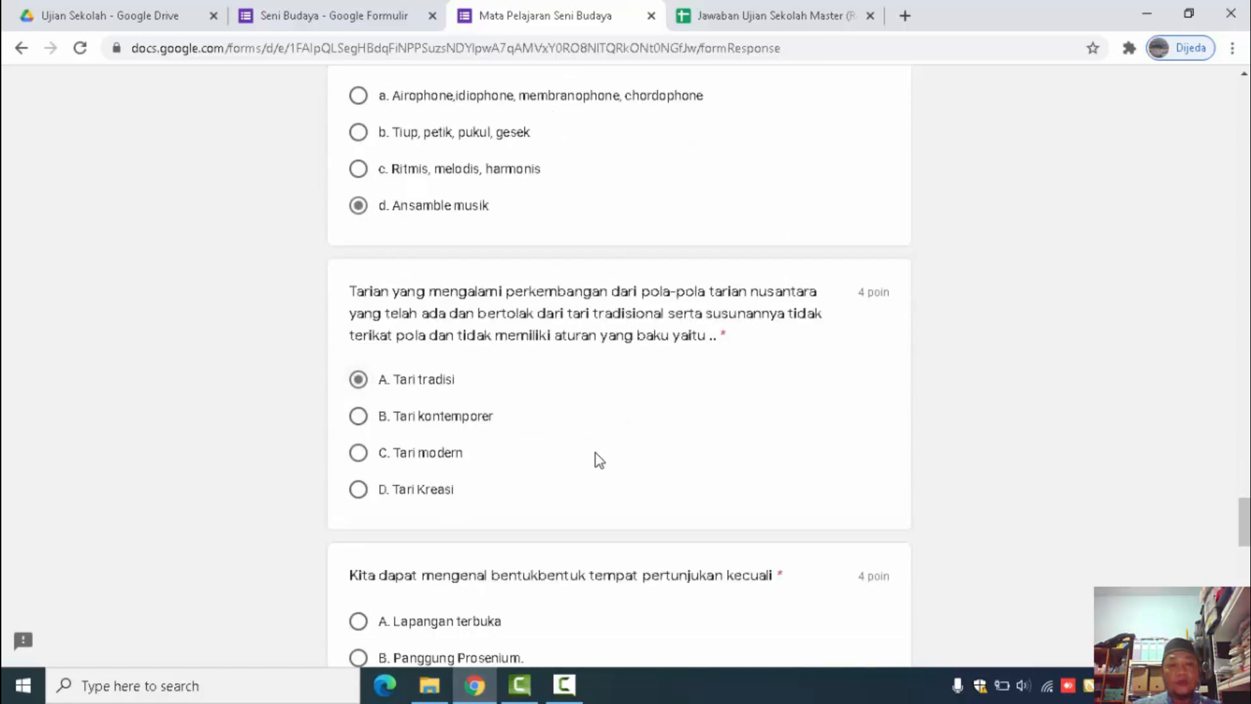
Answer Pendapa for the performance venue exception, option B for the modern dance pioneer, and option C for the non-kreasi dance figure
scroll(540, 476, down, 4)
click(357, 419)
scroll(573, 443, down, 3)
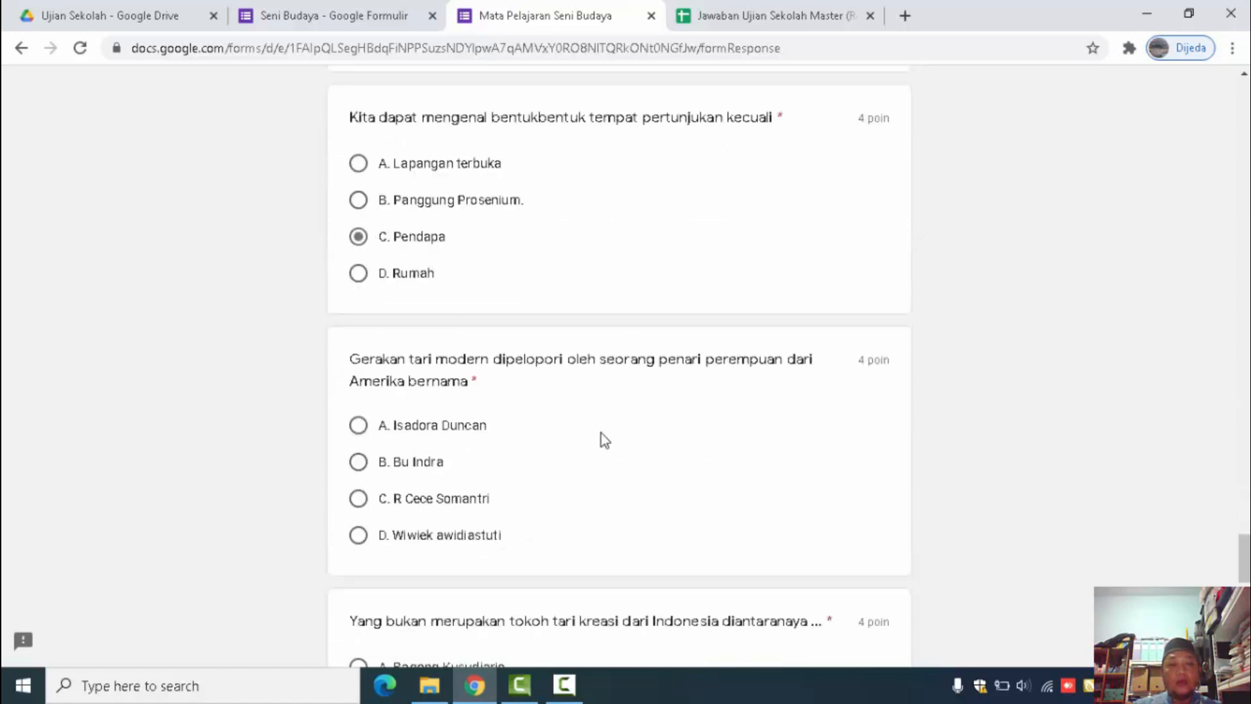
click(358, 461)
scroll(655, 506, down, 5)
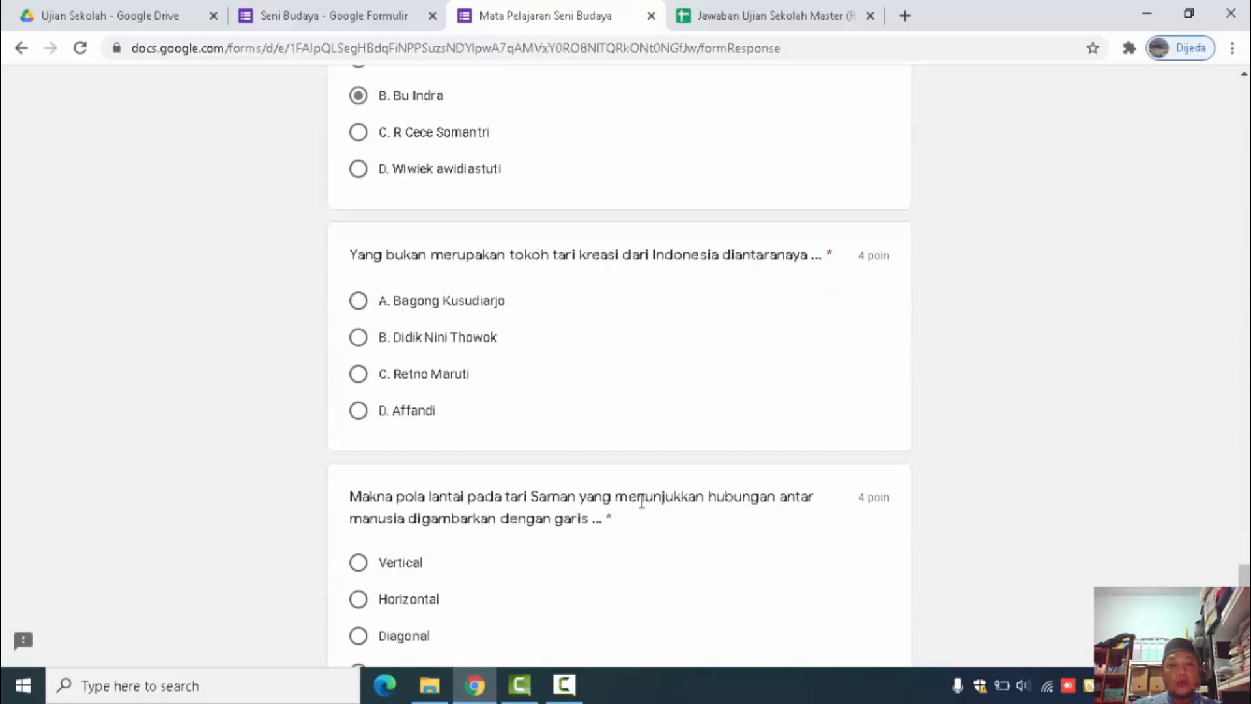
click(359, 373)
scroll(613, 424, down, 1)
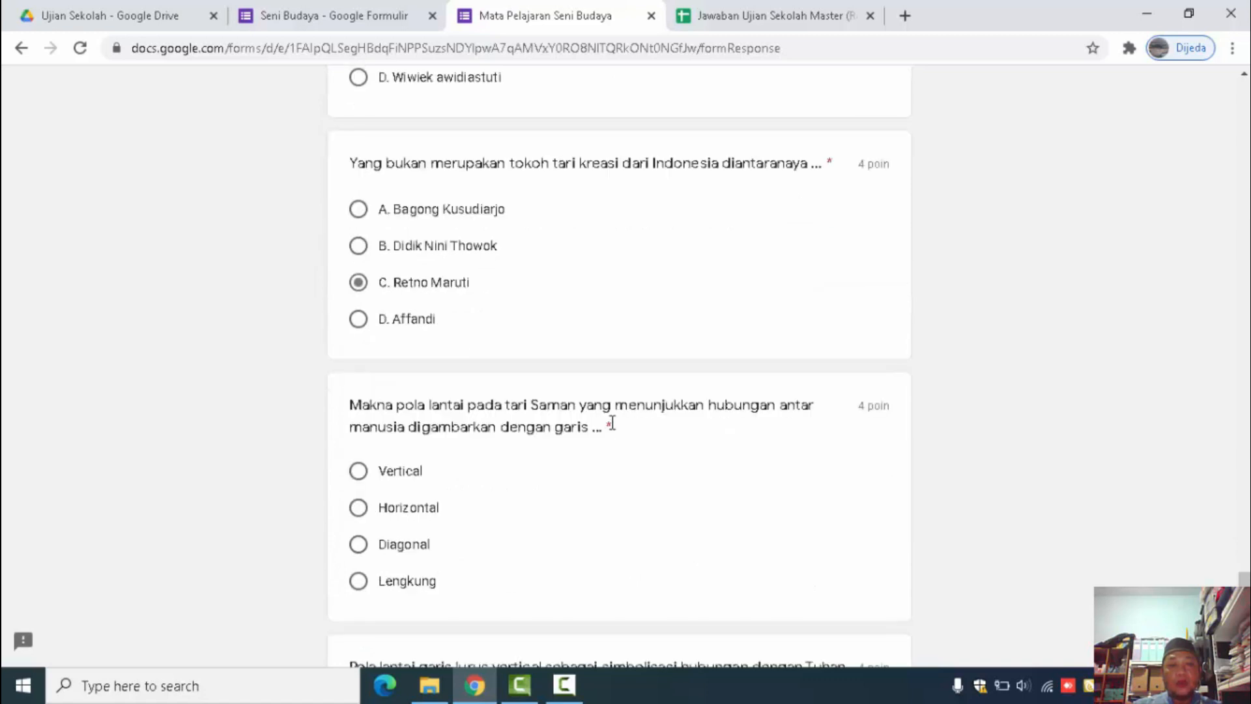
Choose Vertical for the Saman floor pattern and Bedhaya for the vertical-line dance, then submit the Seni Budaya exam
click(358, 470)
scroll(573, 424, down, 5)
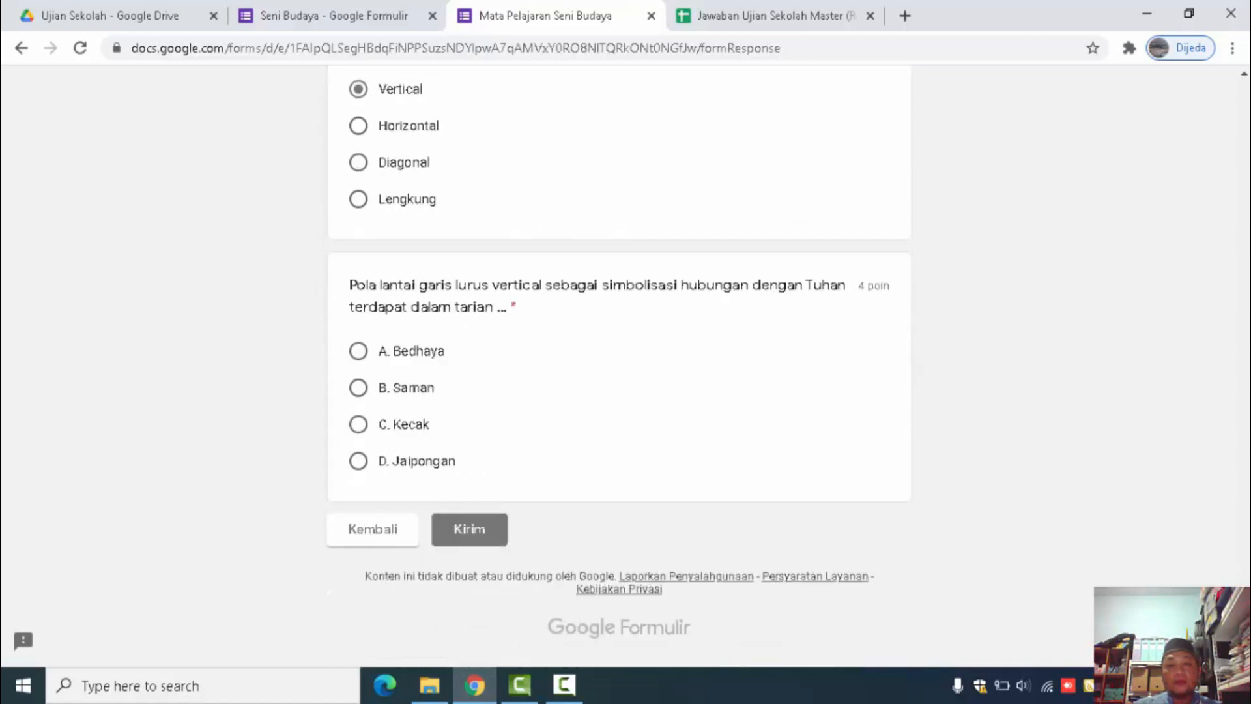
click(358, 350)
click(472, 529)
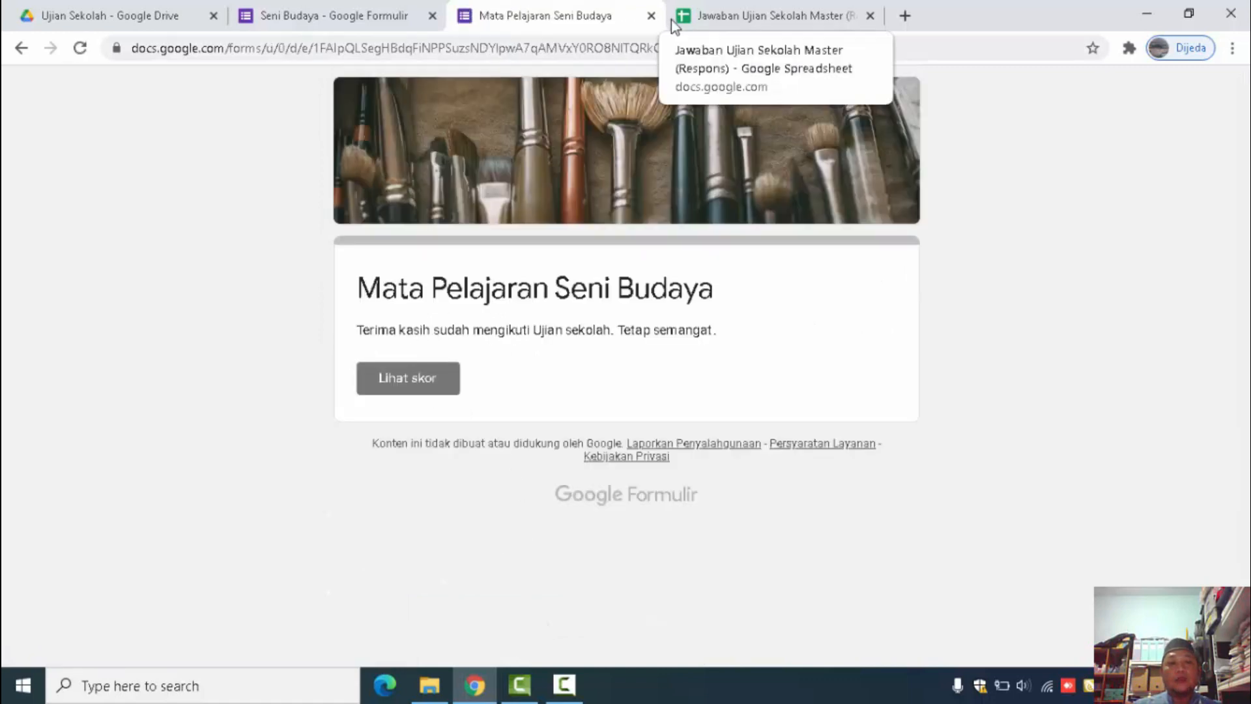
Close the submitted response page, preview the Seni Budaya form again, and continue with class B selected under Kelas
click(651, 15)
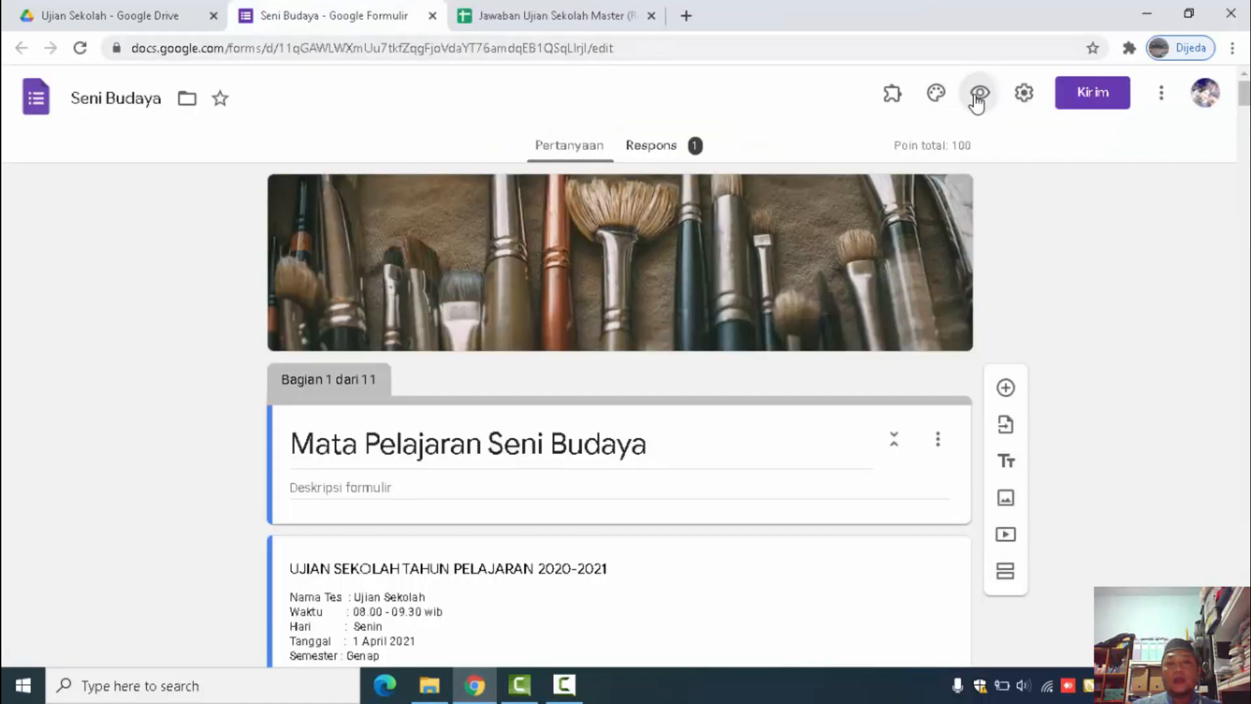
click(975, 92)
scroll(619, 483, down, 3)
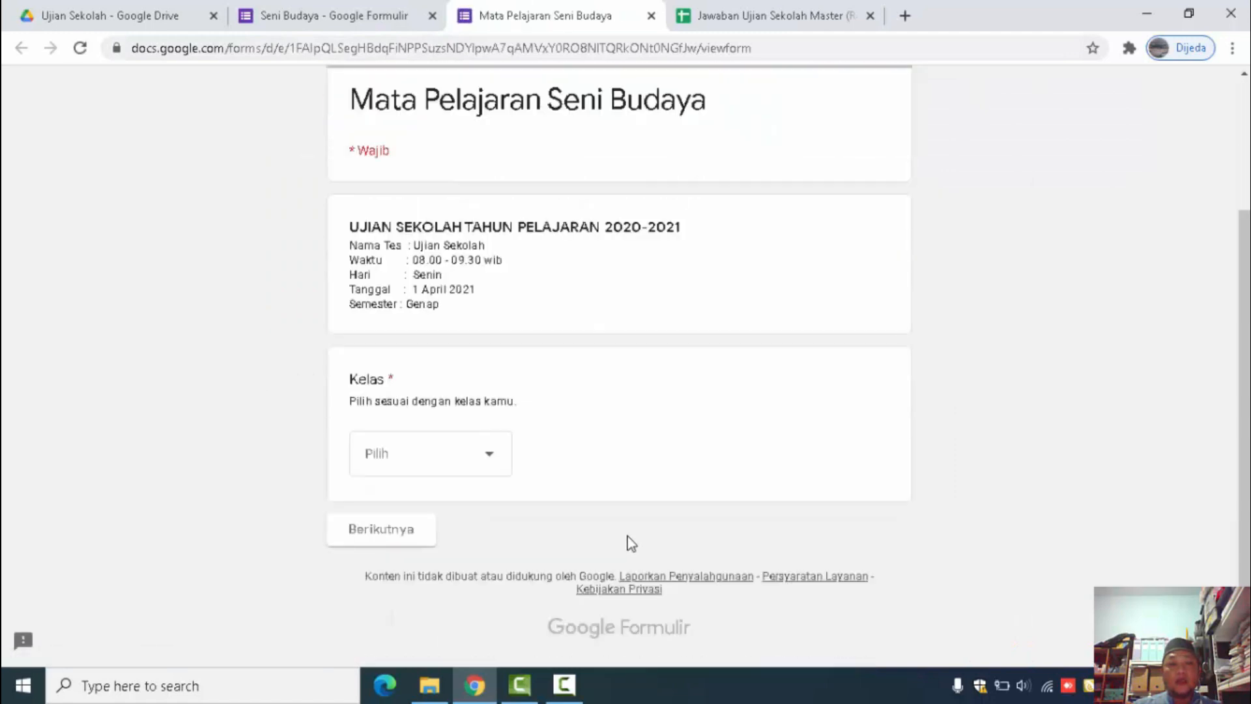
click(486, 460)
click(397, 317)
click(414, 537)
Select a student's name in the Kelas B list and proceed to the exam questions
click(470, 566)
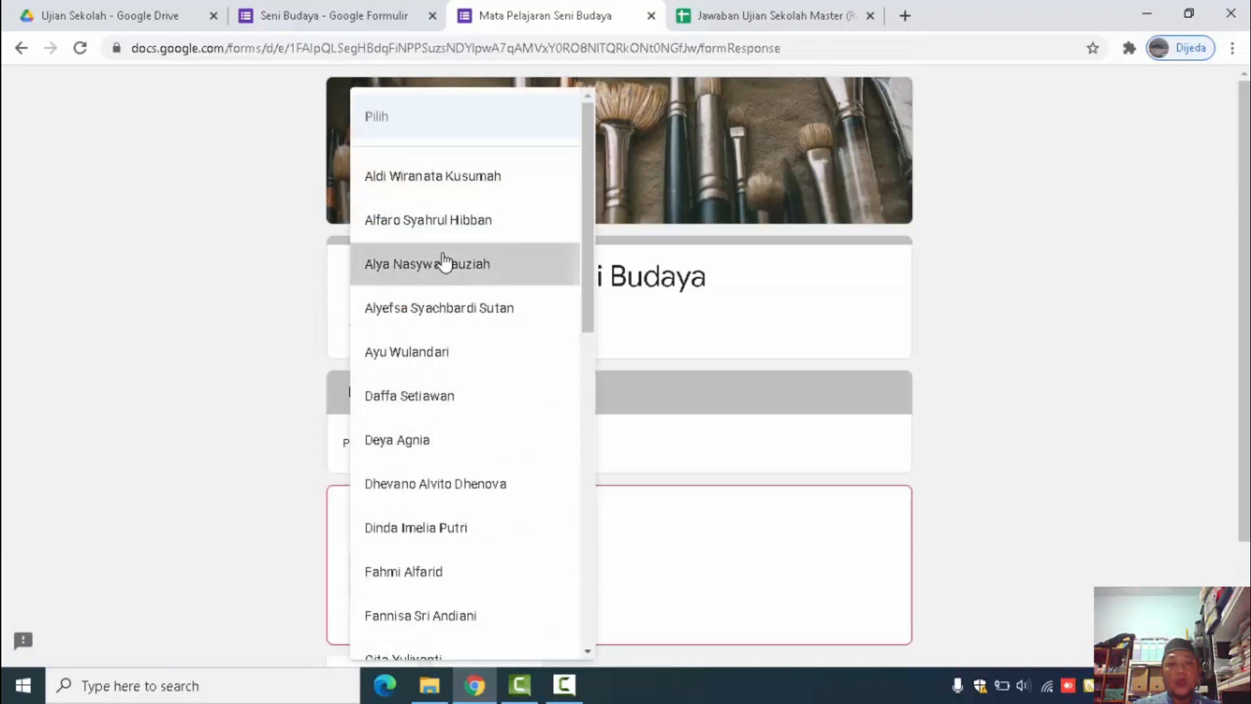
click(444, 263)
scroll(749, 510, down, 2)
click(488, 529)
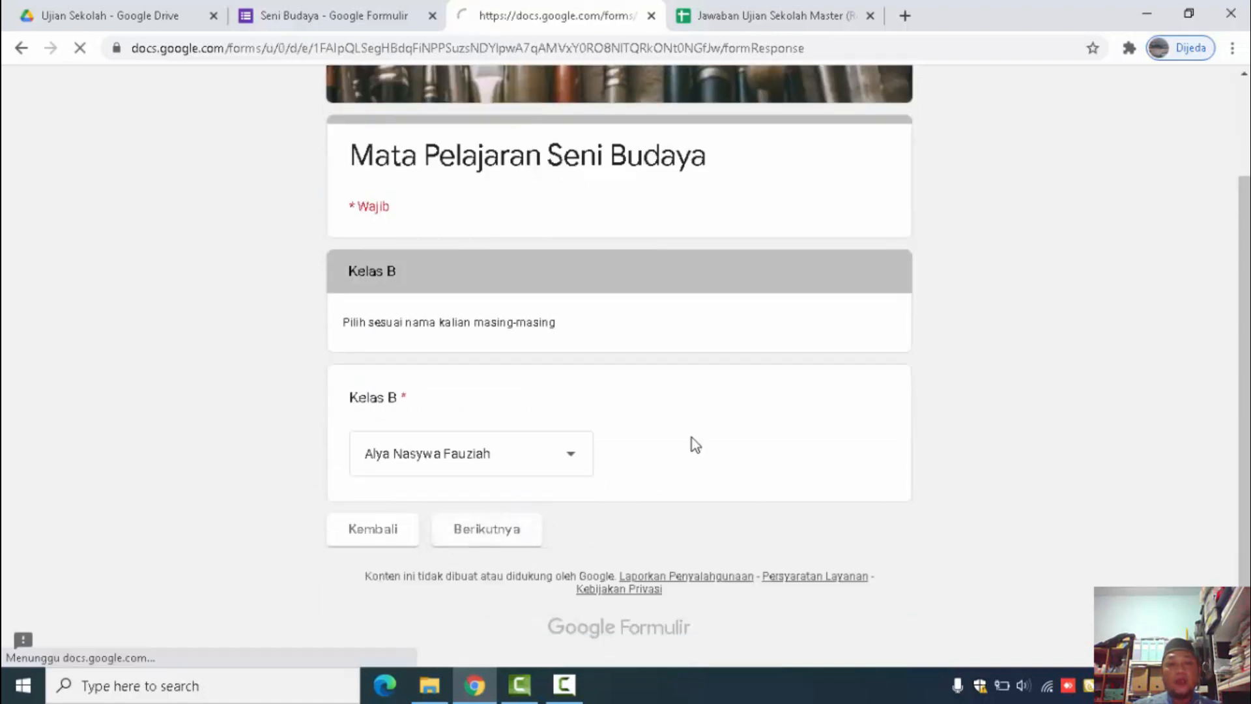
Answer the first six questions for the class B student, using Solo, cetak tinggi, cetak datar, and Tiga dimensi for questions three to six
click(365, 324)
click(359, 567)
scroll(547, 543, down, 5)
click(375, 537)
scroll(467, 547, down, 3)
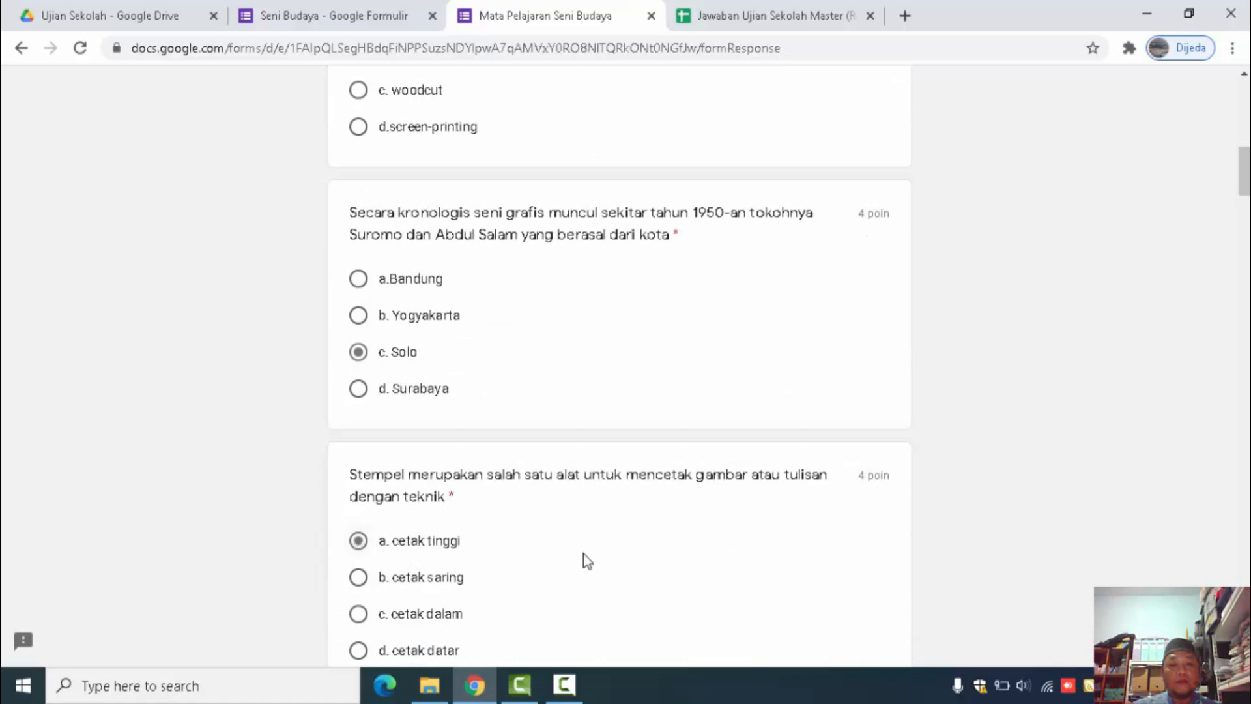
scroll(584, 553, down, 7)
click(405, 461)
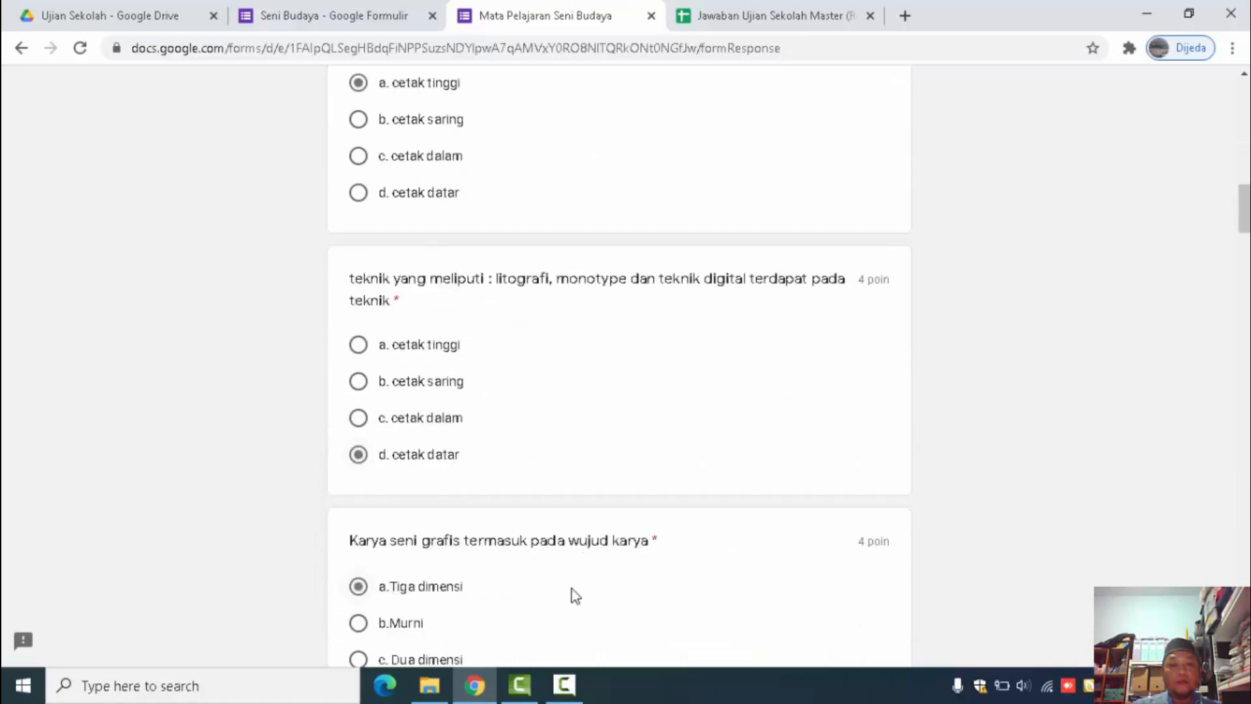
Answer the next three class B questions with cetak dalam, ansamble sejenis for the same-instrument ensemble, and ansamble sejenis for the mixed-instrument ensemble
scroll(572, 591, down, 7)
click(412, 461)
scroll(537, 503, down, 3)
click(445, 509)
scroll(439, 521, down, 3)
click(358, 585)
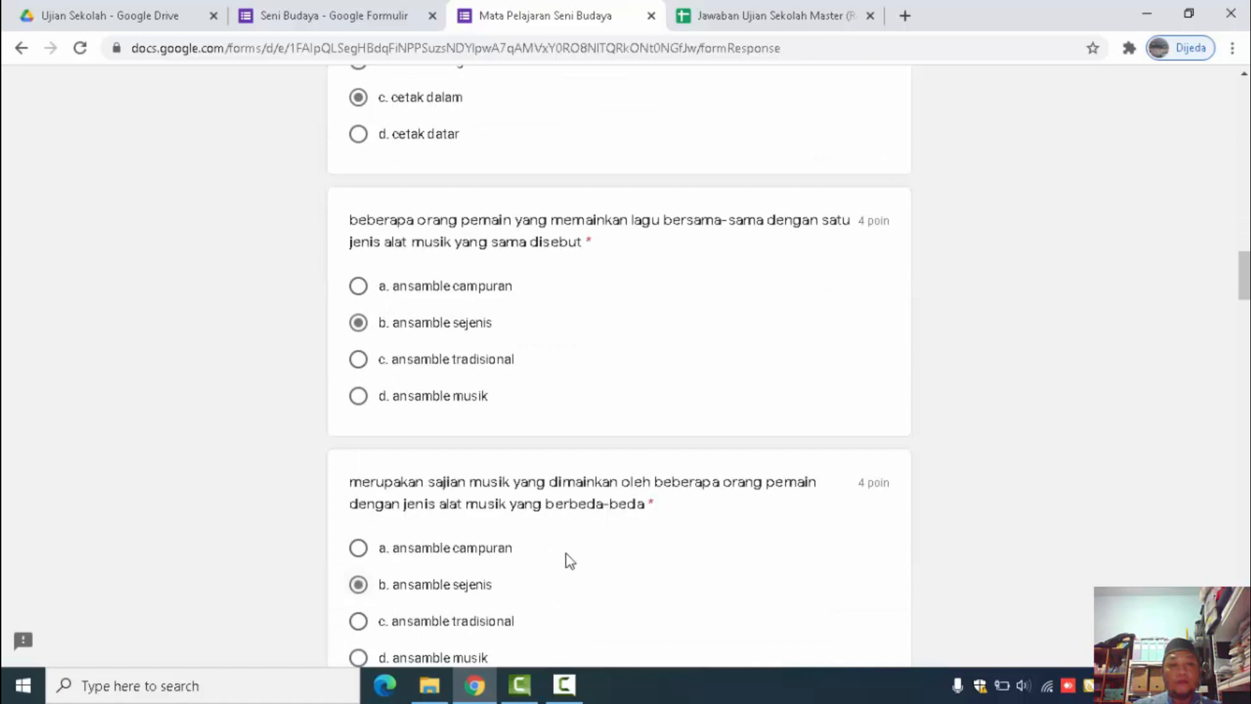
Select one answer for each of the next seven questions after the ansamble questions in the Seni Budaya exam
scroll(571, 562, down, 6)
click(359, 569)
scroll(536, 560, down, 3)
click(377, 622)
scroll(589, 539, down, 10)
click(356, 328)
click(358, 531)
scroll(520, 540, down, 6)
click(358, 480)
scroll(507, 525, down, 6)
click(358, 487)
click(358, 318)
Answer the next four exam questions, choosing Tari tradisi for the dance developed from traditional patterns without fixed rules
scroll(483, 573, down, 7)
click(359, 554)
click(358, 345)
scroll(533, 482, down, 3)
click(359, 572)
scroll(531, 574, down, 4)
click(358, 581)
scroll(359, 581, down, 4)
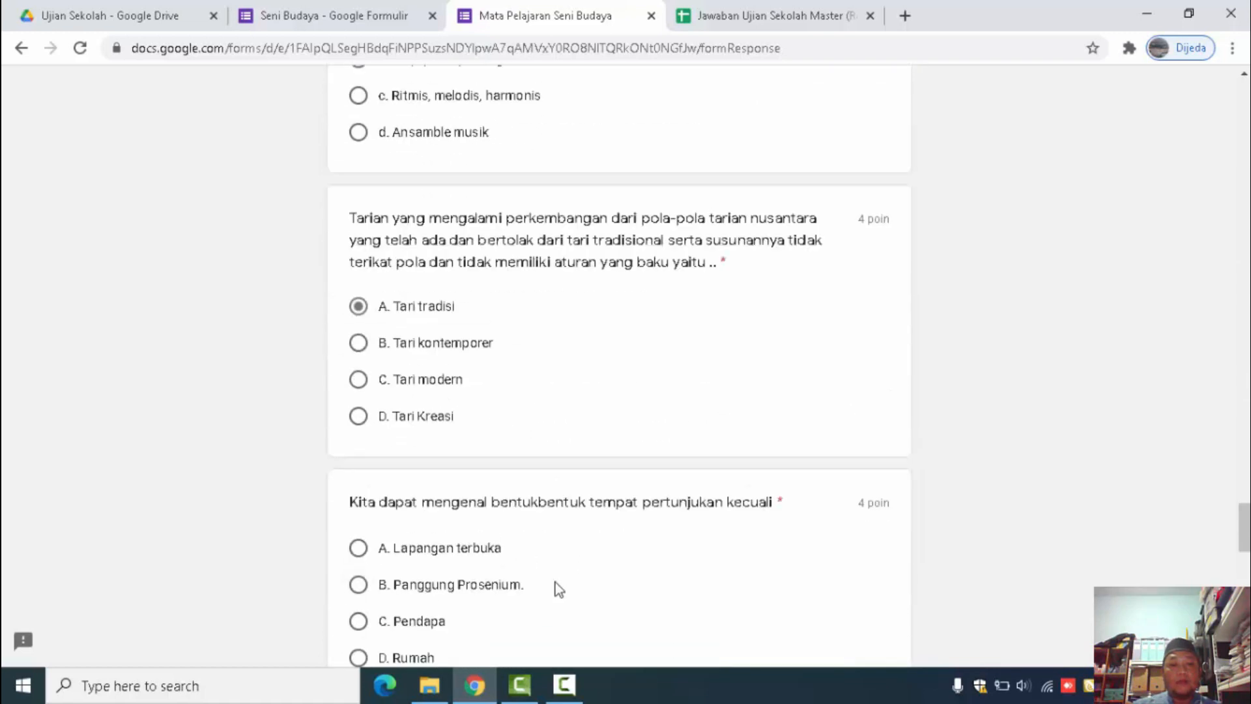
Choose Panggung Prosenium for the performance venue, option B for the modern dance pioneer, Vertical for the Saman floor pattern, and Affandi for the non-dance figure
click(358, 584)
scroll(557, 580, down, 4)
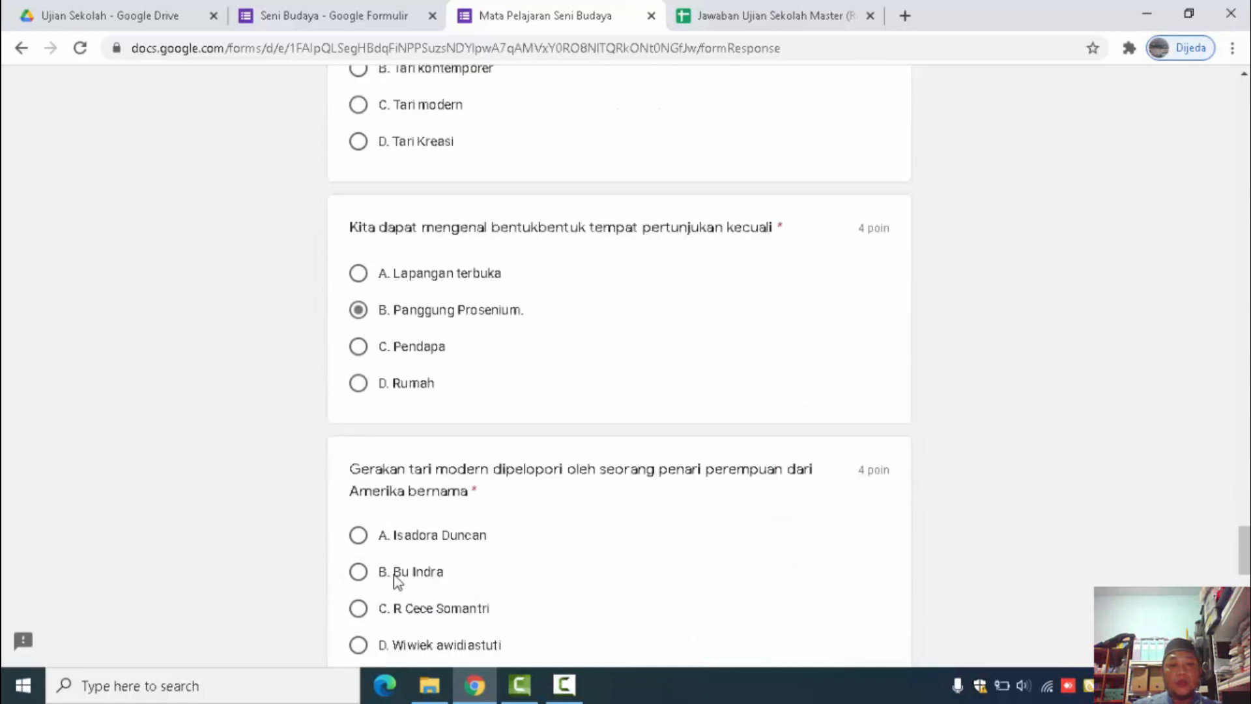
click(358, 572)
scroll(544, 579, down, 7)
click(358, 580)
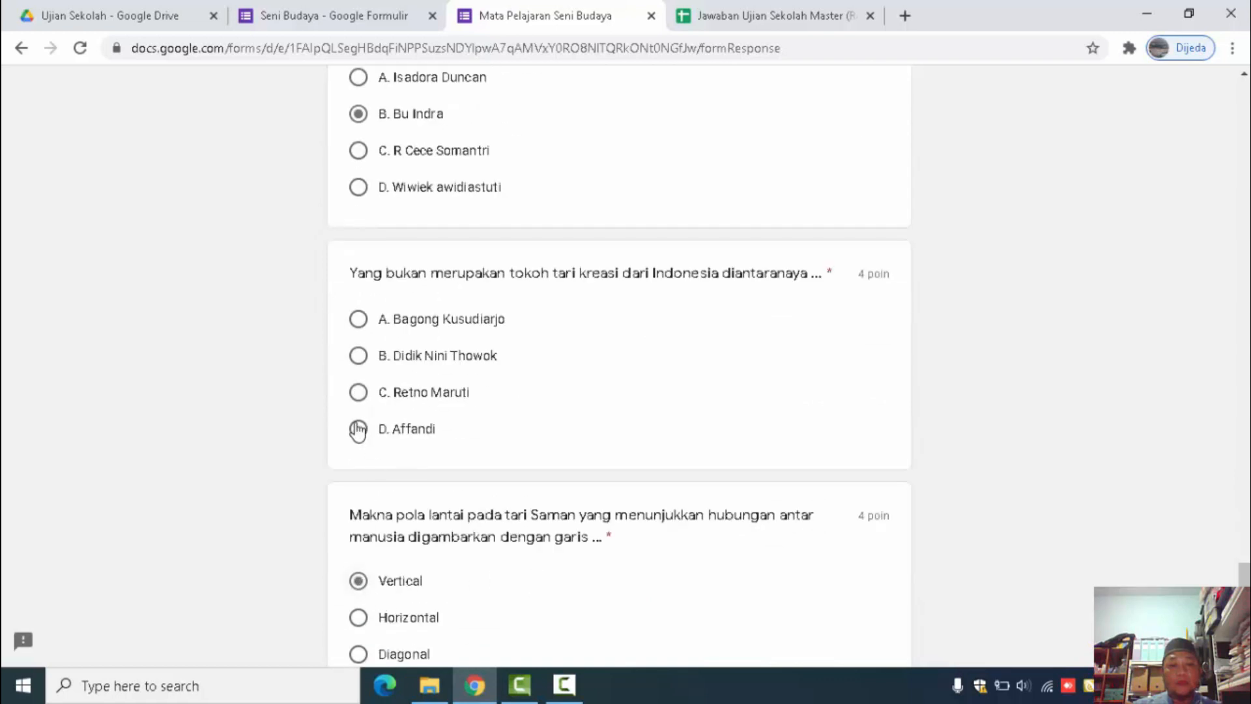
click(358, 430)
Choose Bedhaya for the vertical-line floor pattern dance and submit the class B student's Seni Budaya exam
scroll(561, 501, down, 4)
click(358, 567)
scroll(457, 571, down, 3)
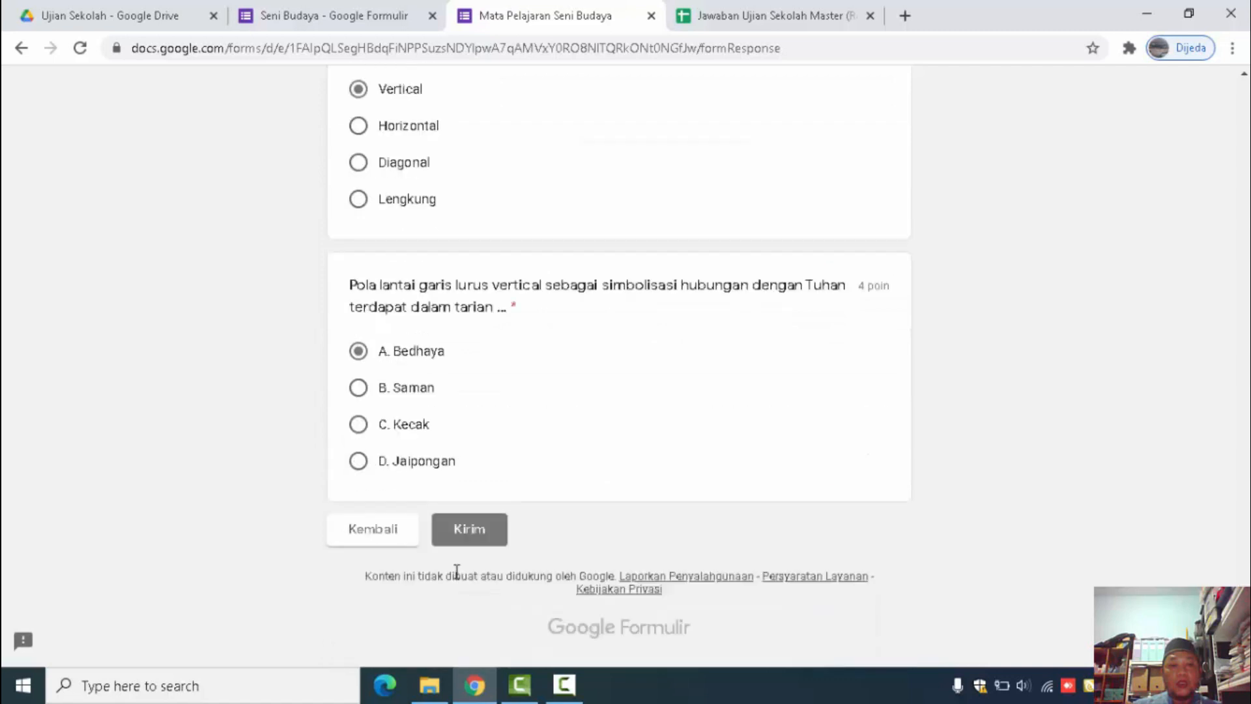
click(473, 539)
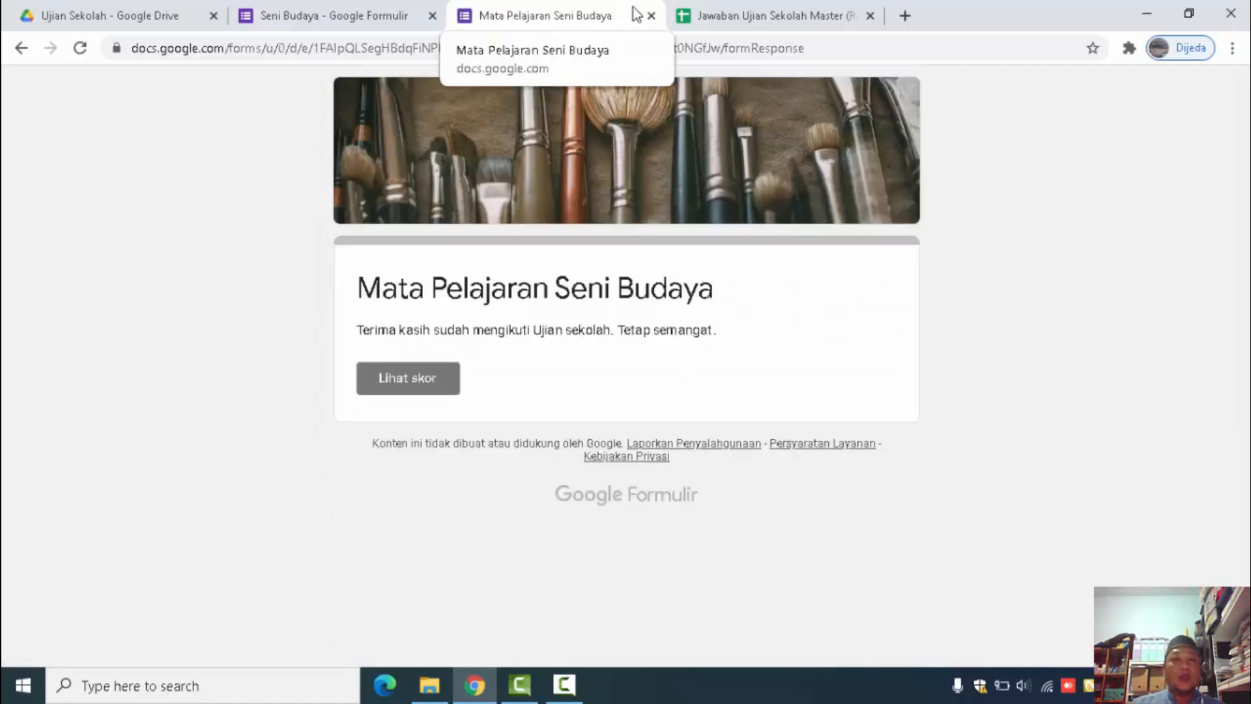
Open the Jawaban Ujian Sekolah Master spreadsheet and examine the Seni Budaya and Prakarya results on class sheet A
click(728, 15)
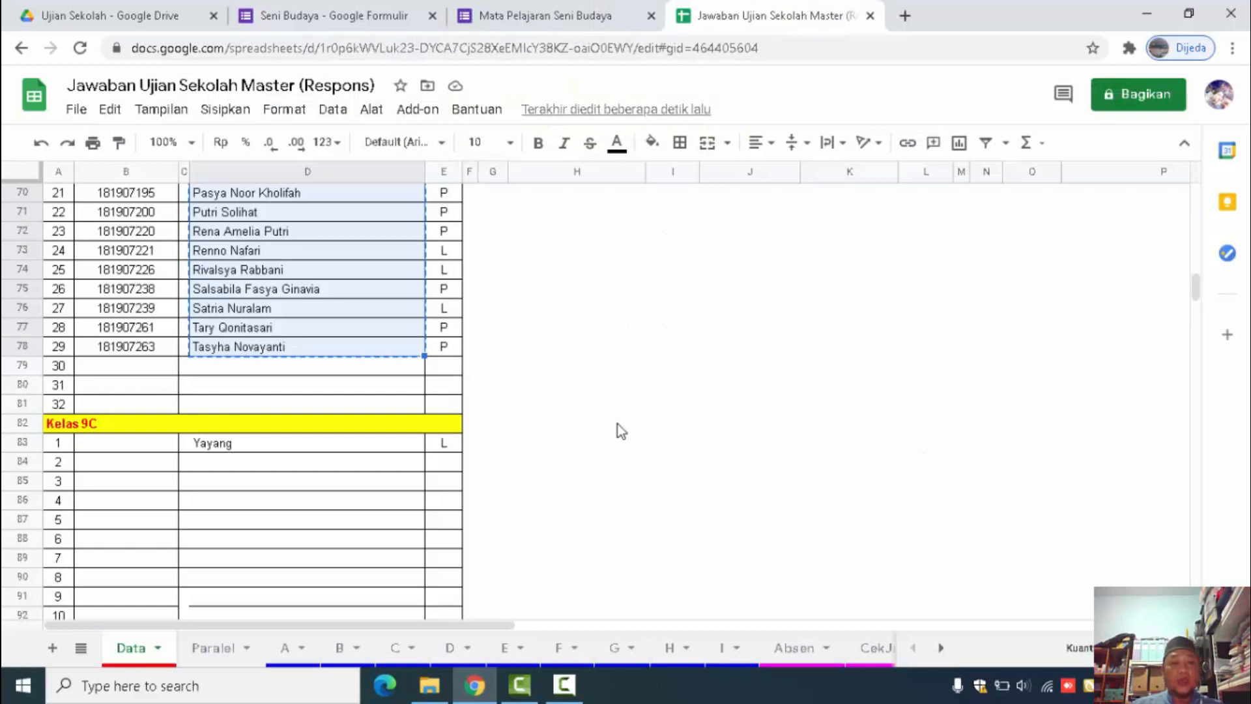
click(393, 406)
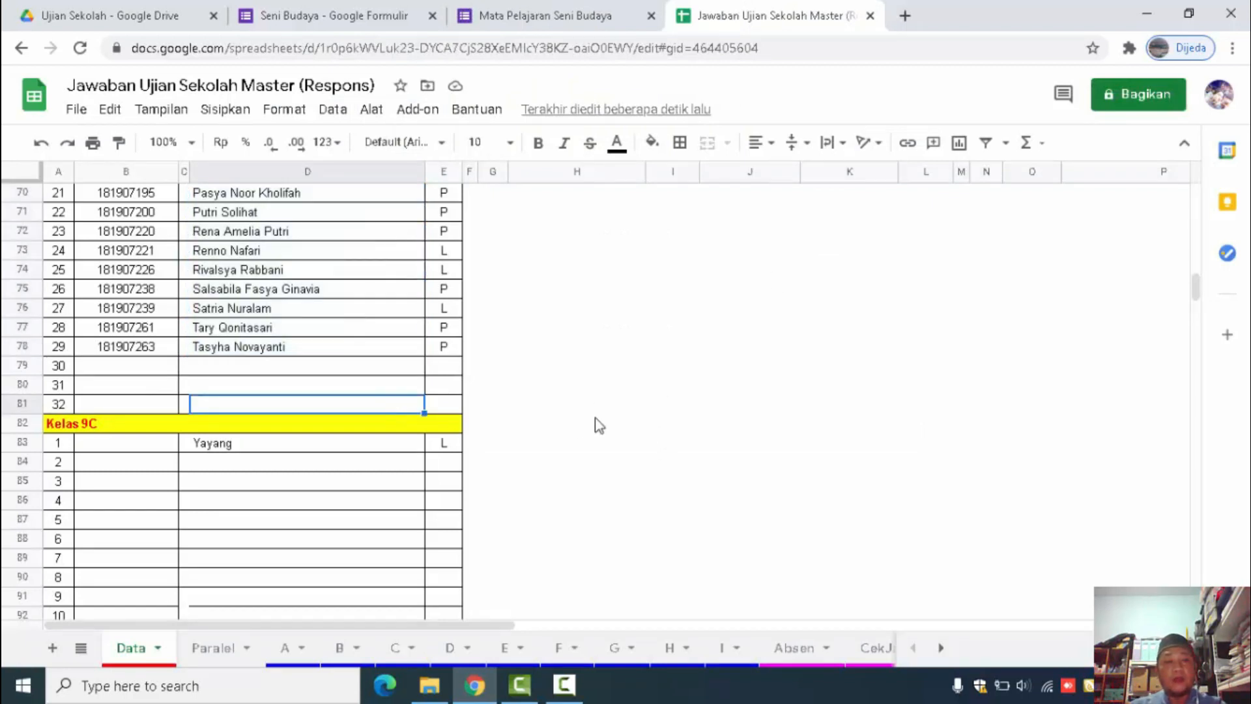
click(284, 649)
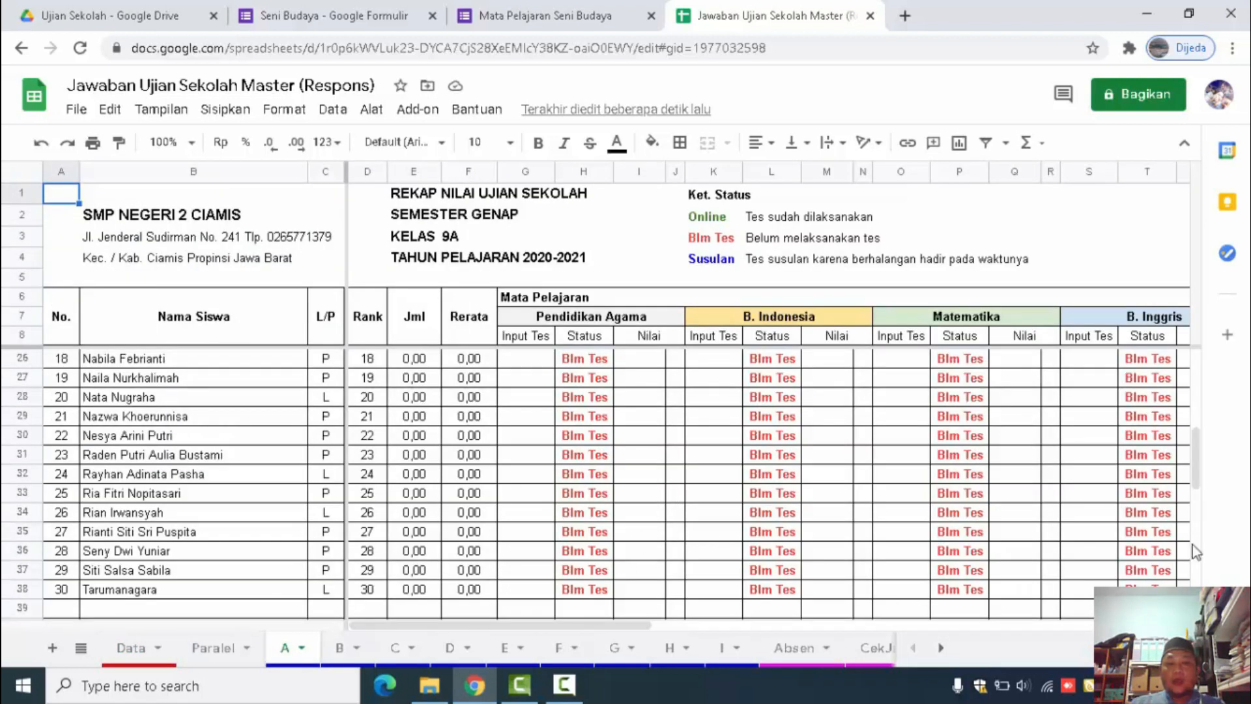
drag(1198, 486, 1201, 361)
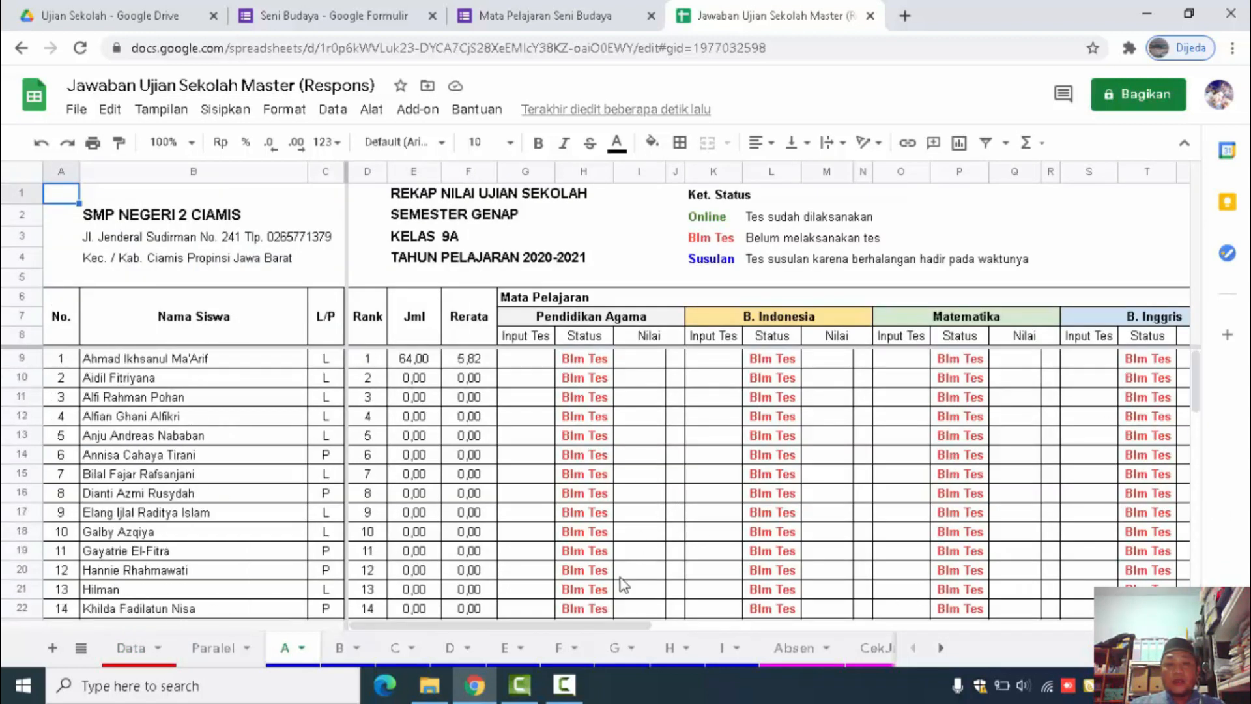
drag(555, 635, 1065, 637)
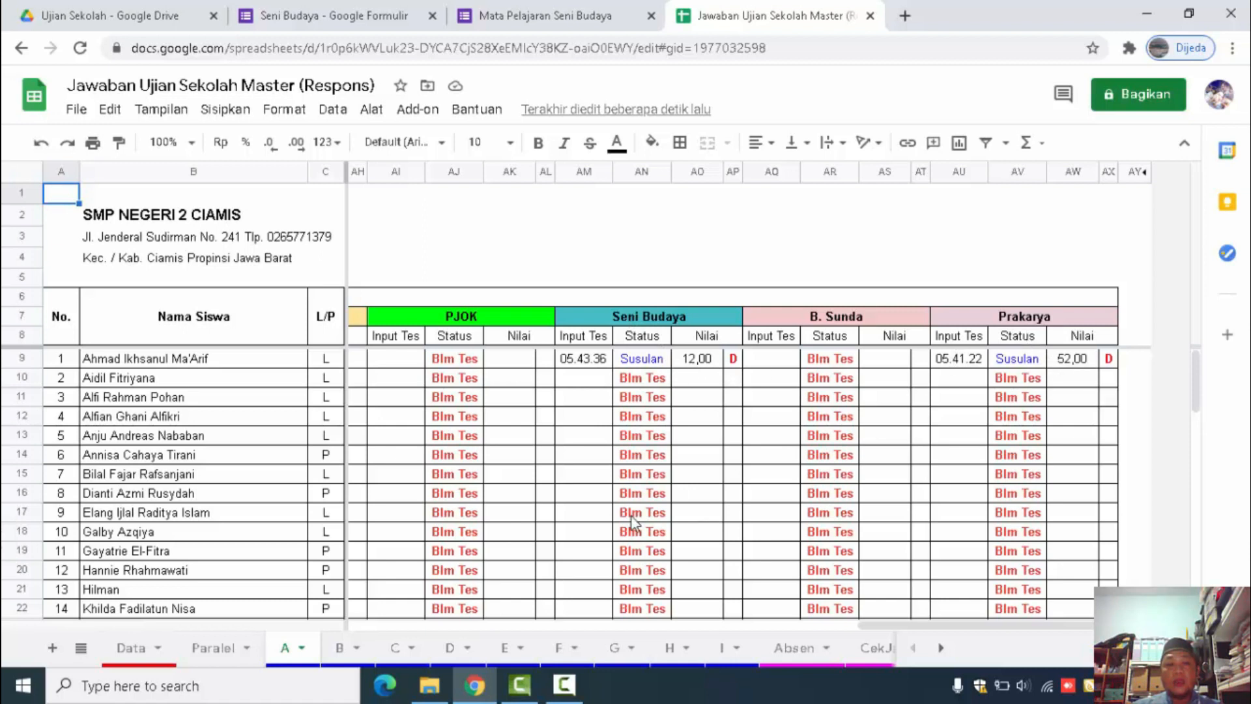
Examine the Seni Budaya and Prakarya results on class sheet B, and inspect the first student's Seni Budaya status on sheet A
click(336, 649)
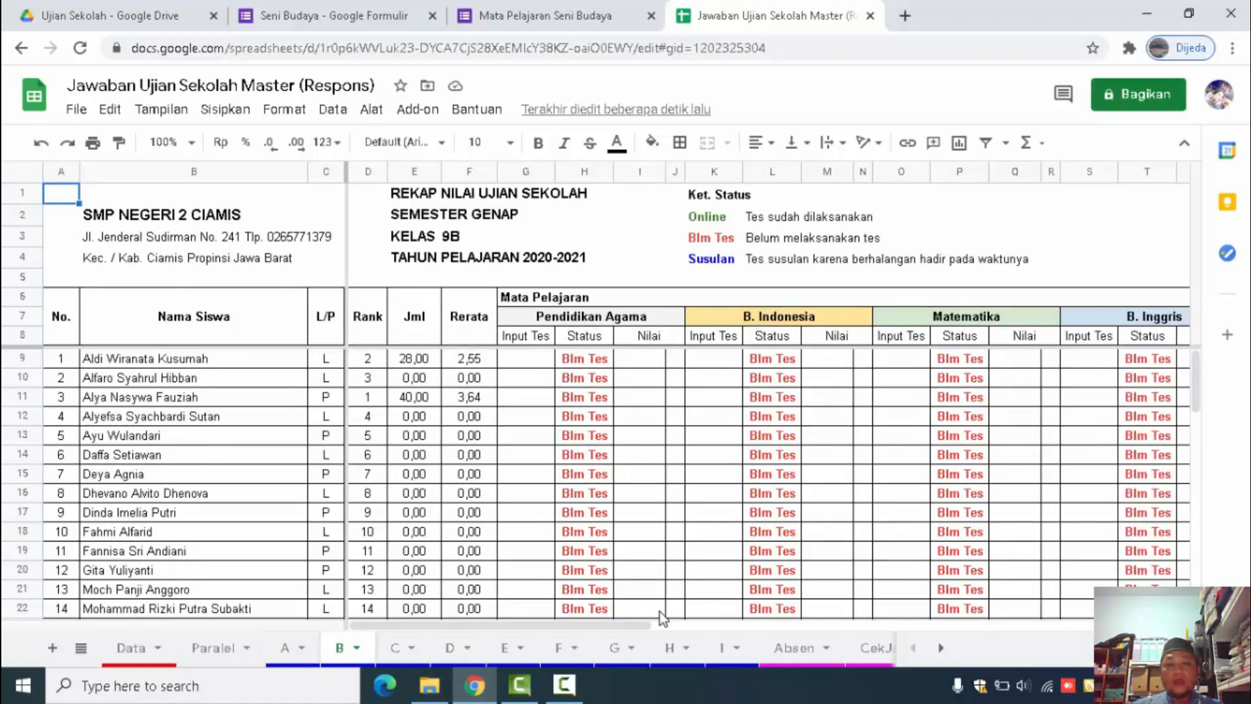
drag(638, 626, 1150, 627)
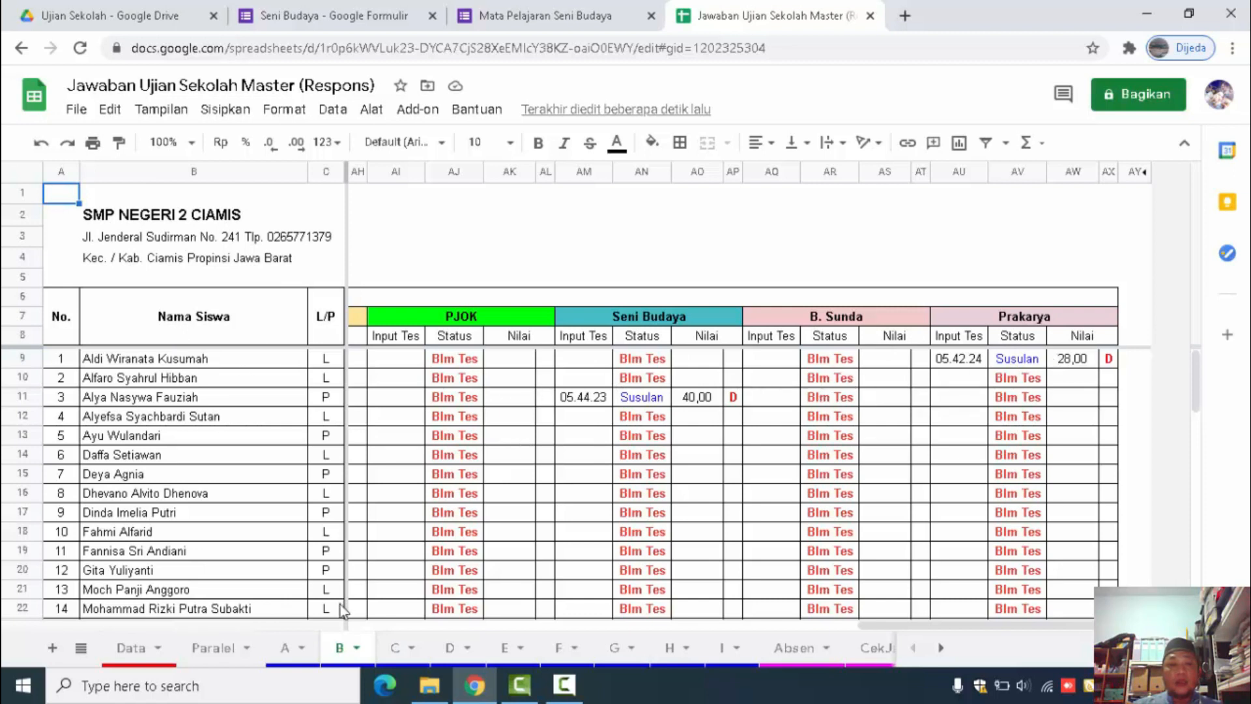
click(285, 648)
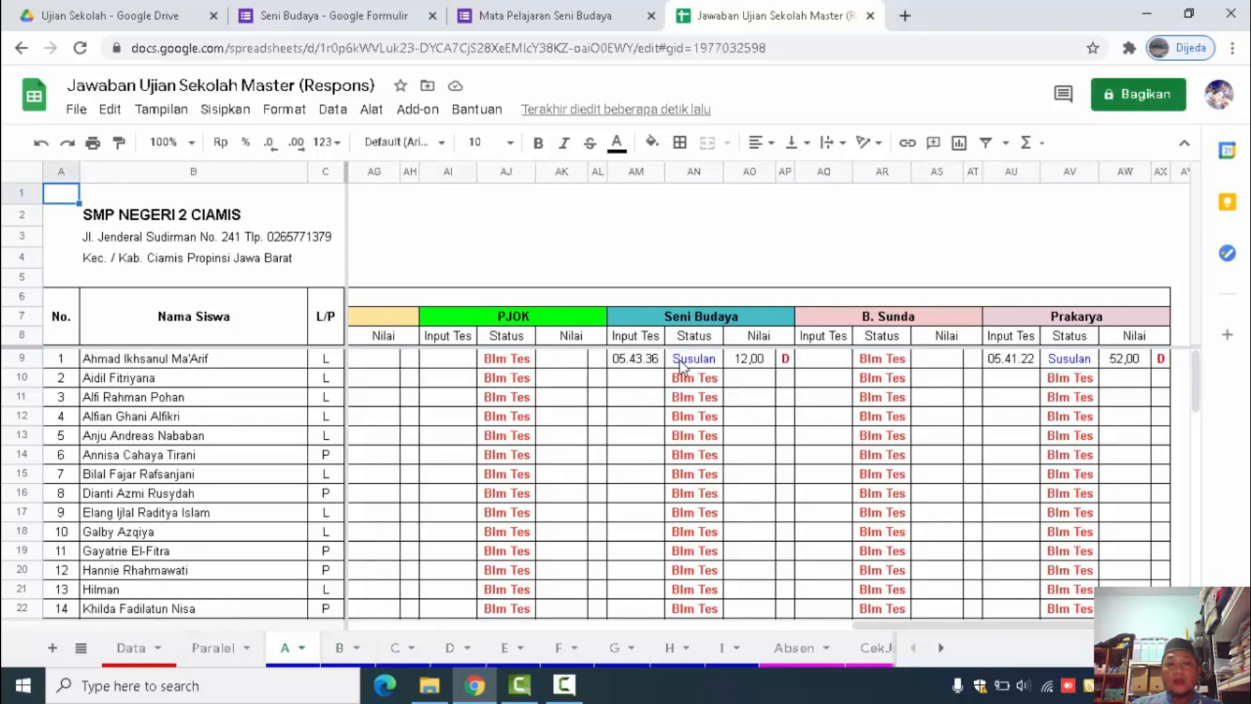
click(680, 362)
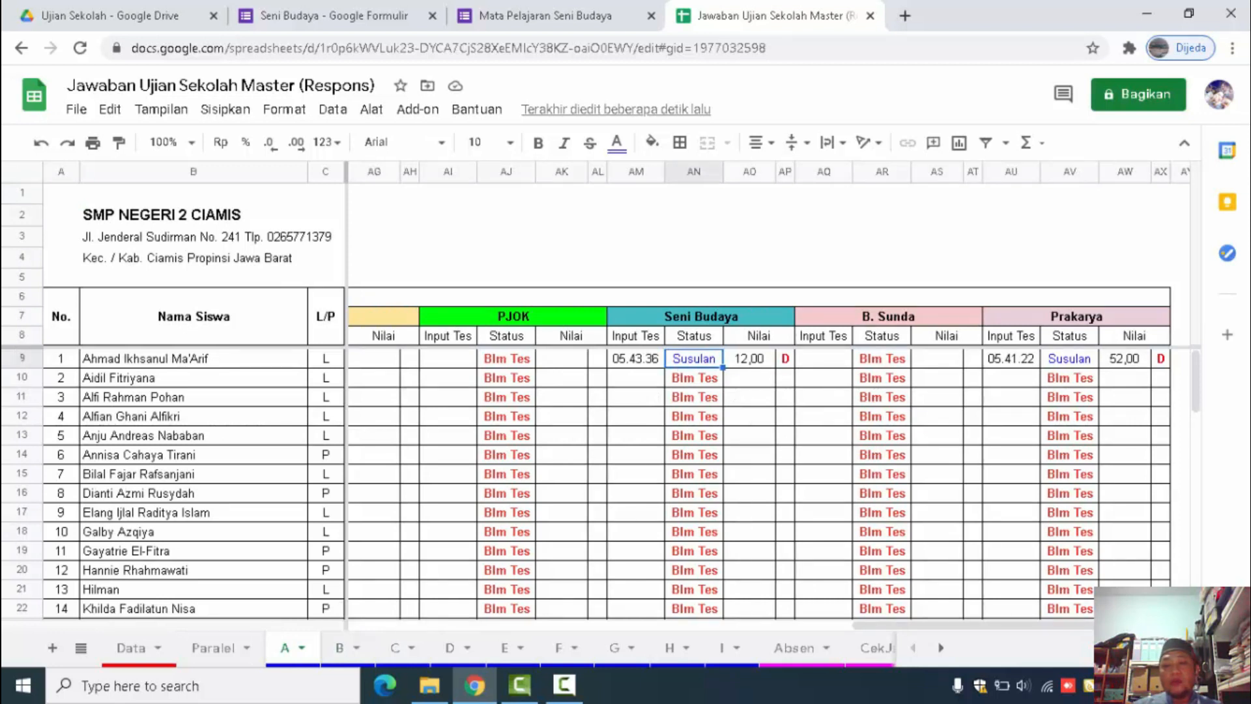
Inspect the Seni Budaya start date and time in the exam schedule on the Data sheet
click(132, 648)
scroll(1077, 353, up, 2)
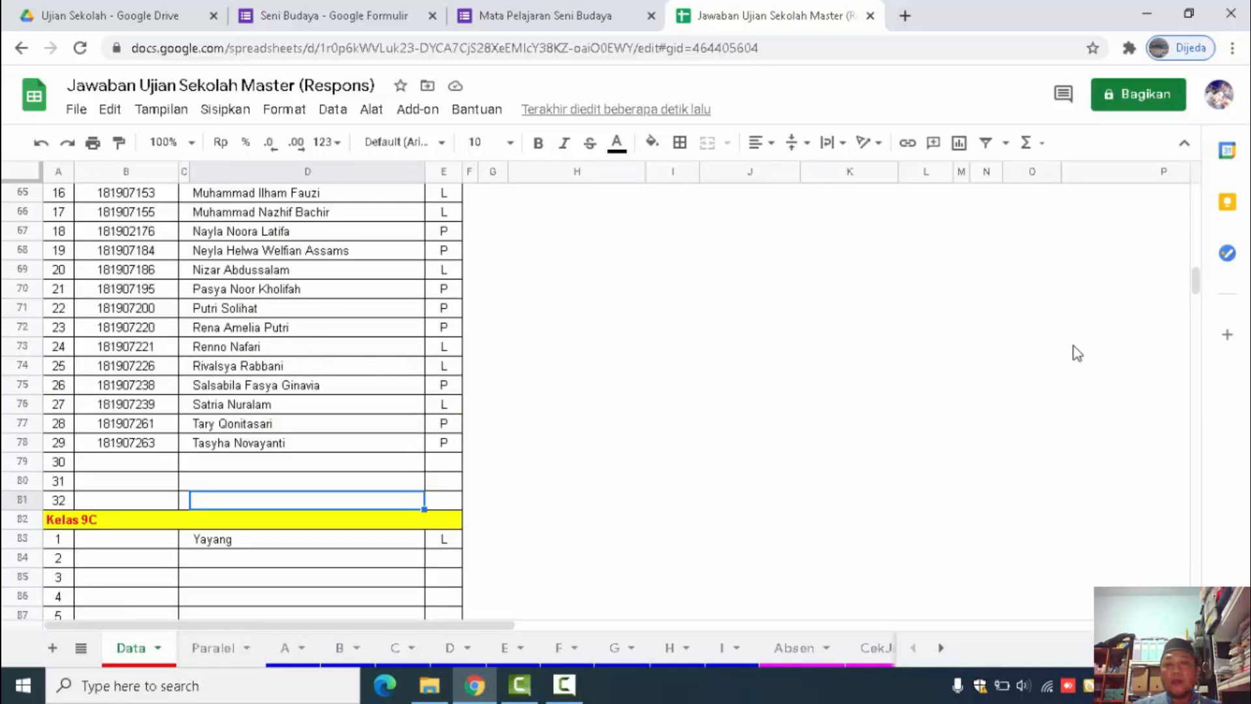
drag(1202, 265, 1210, 182)
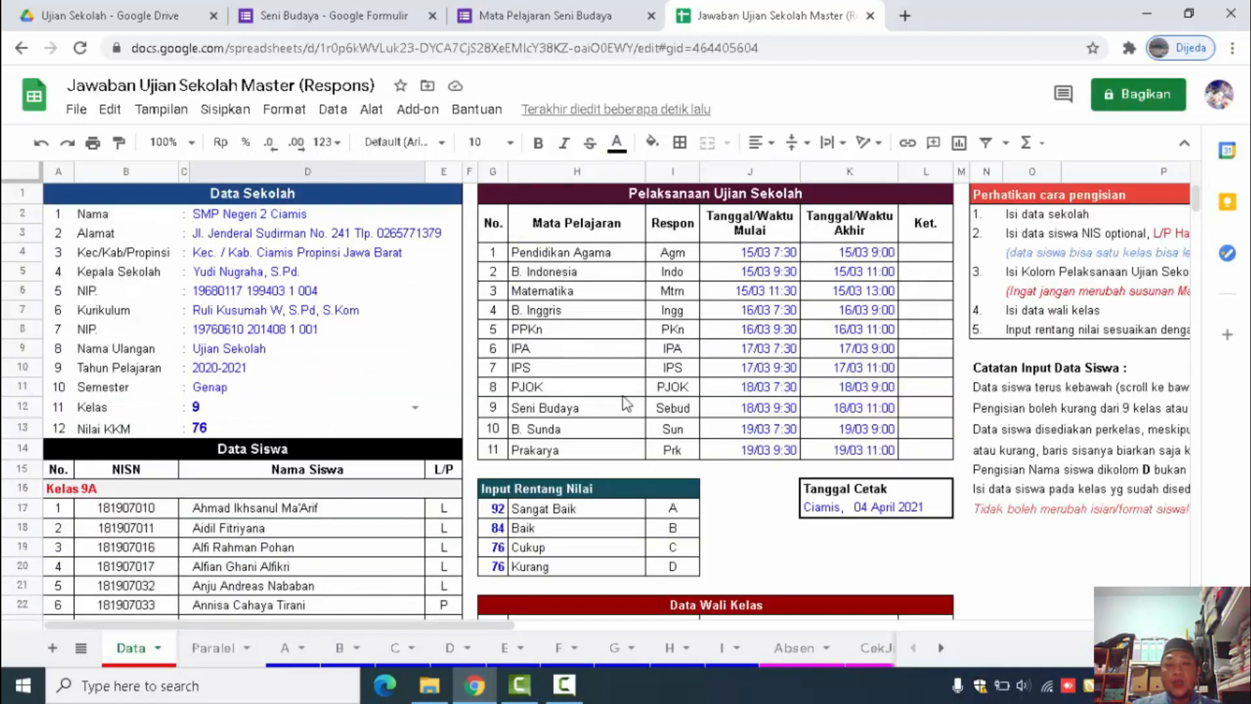
click(716, 413)
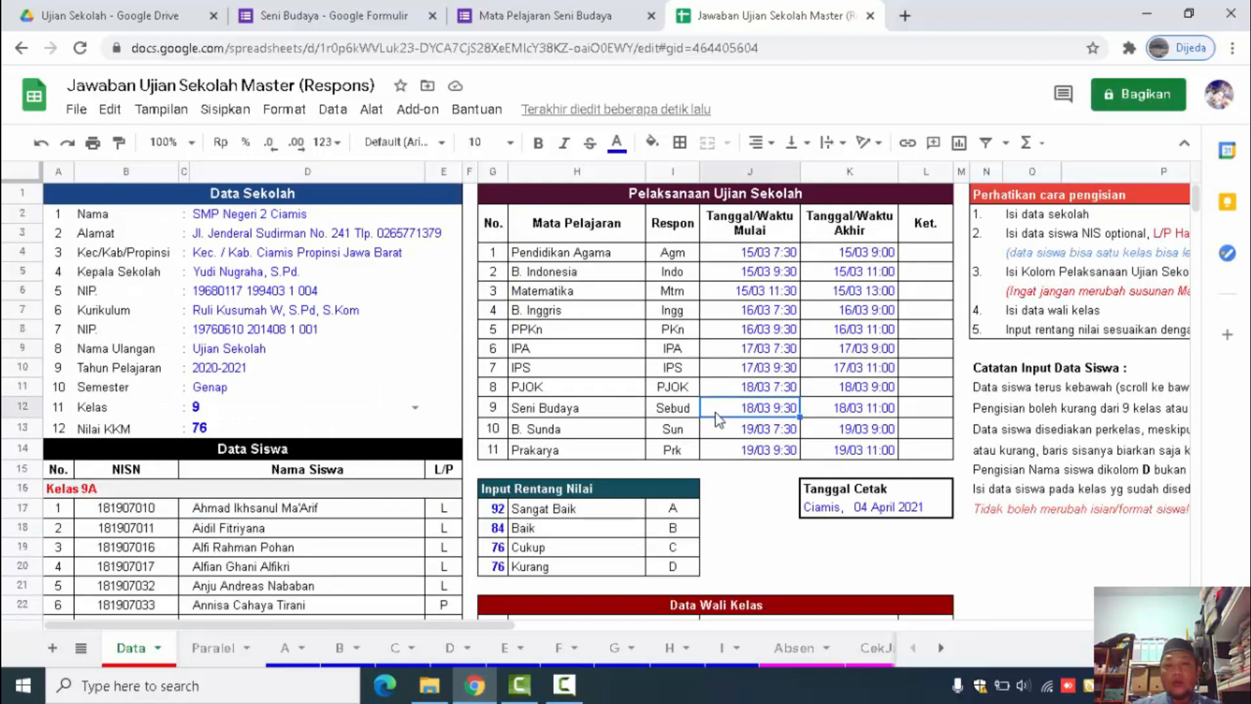
double_click(752, 412)
key(Escape)
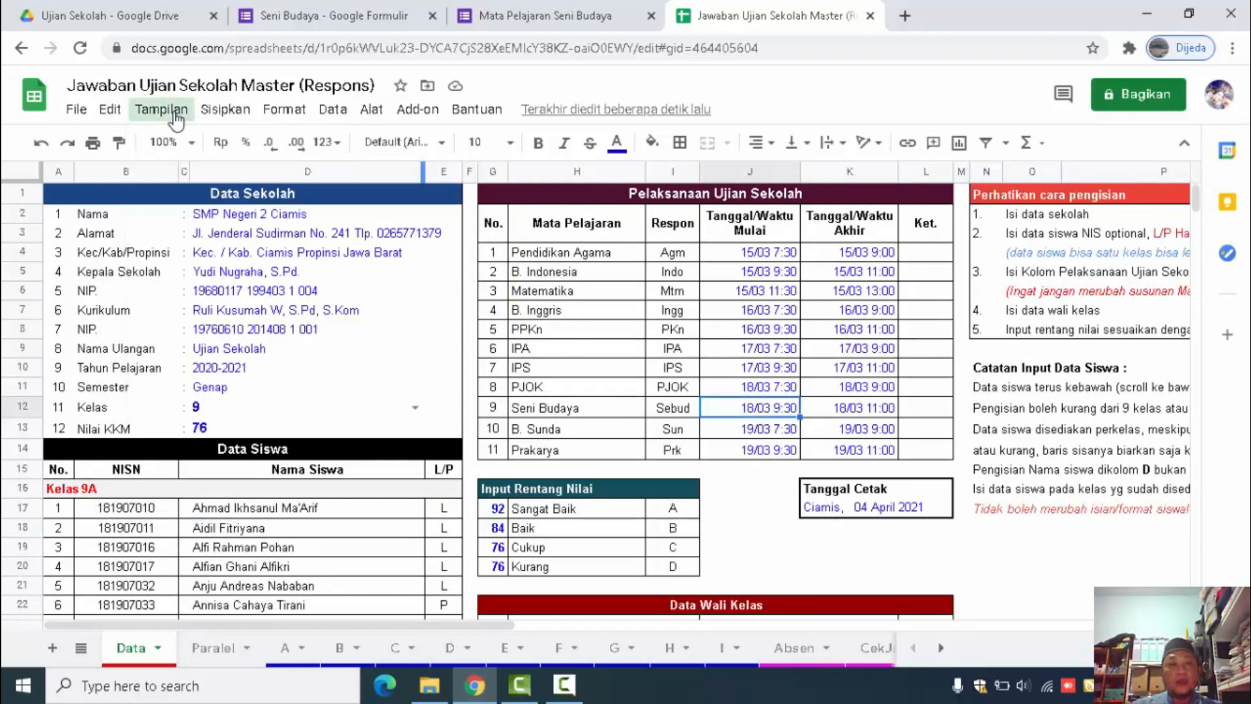
Show the formula bar and inspect the full start date and time entry for Seni Budaya
click(163, 109)
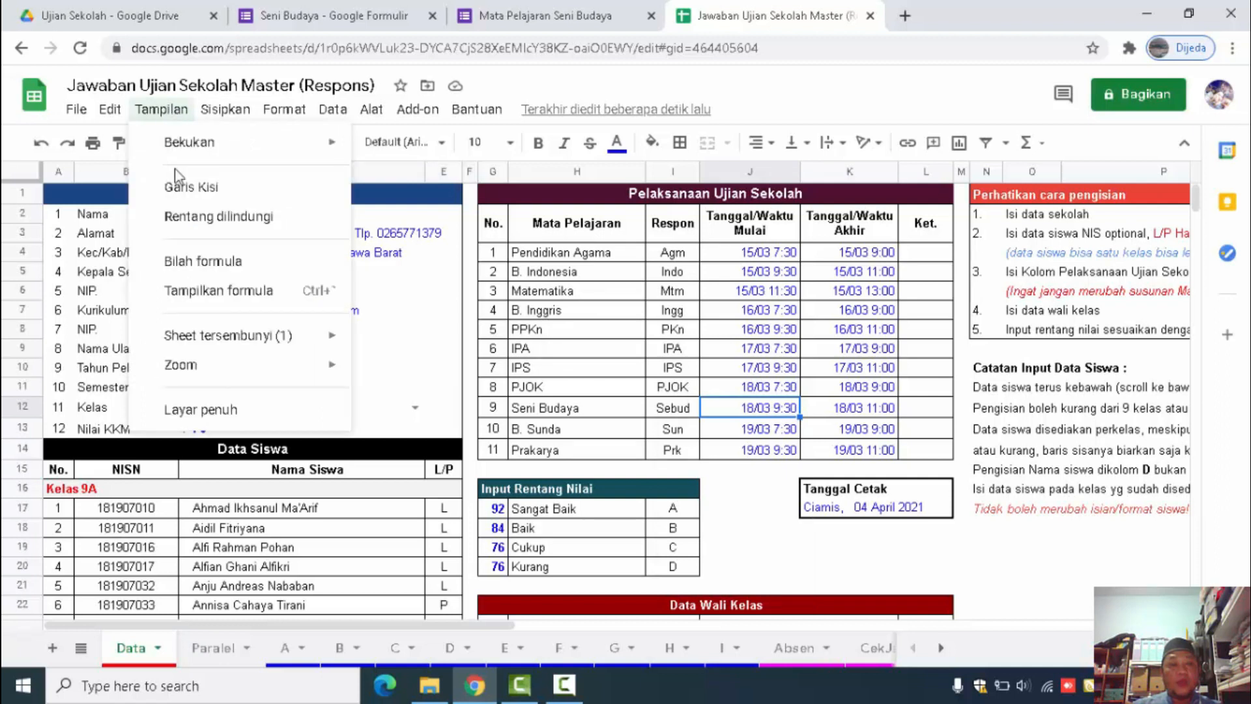
click(204, 263)
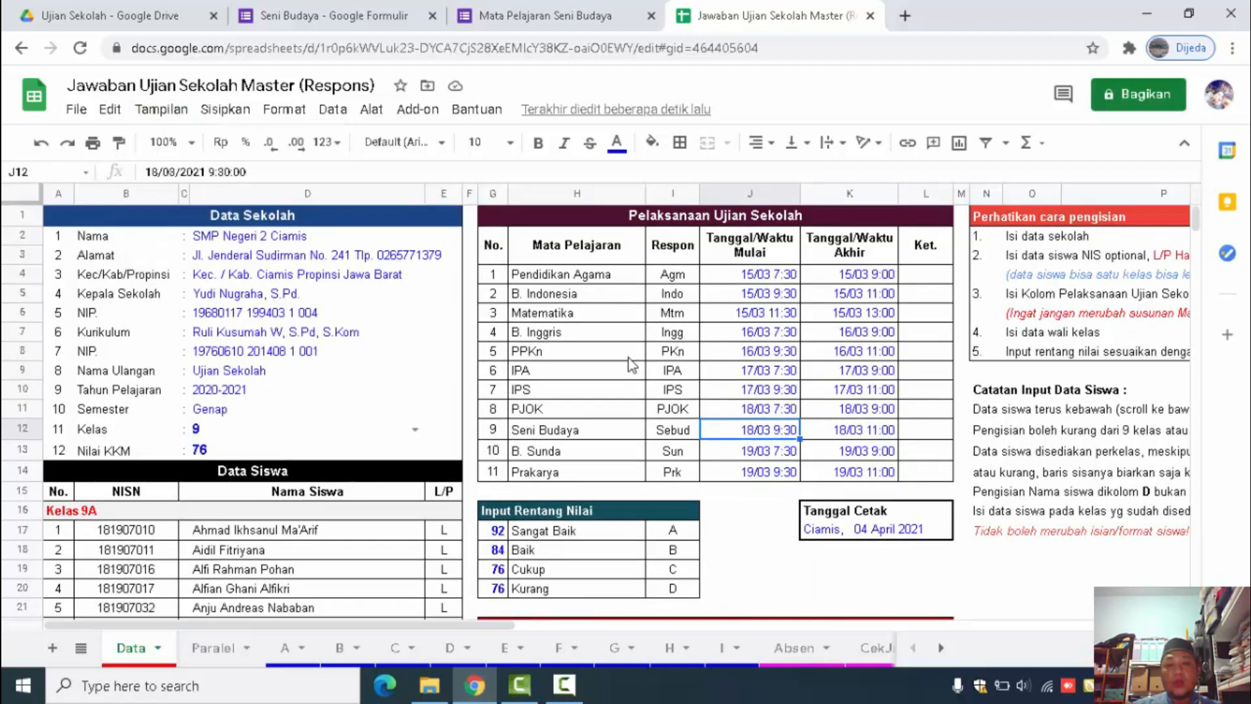
double_click(756, 433)
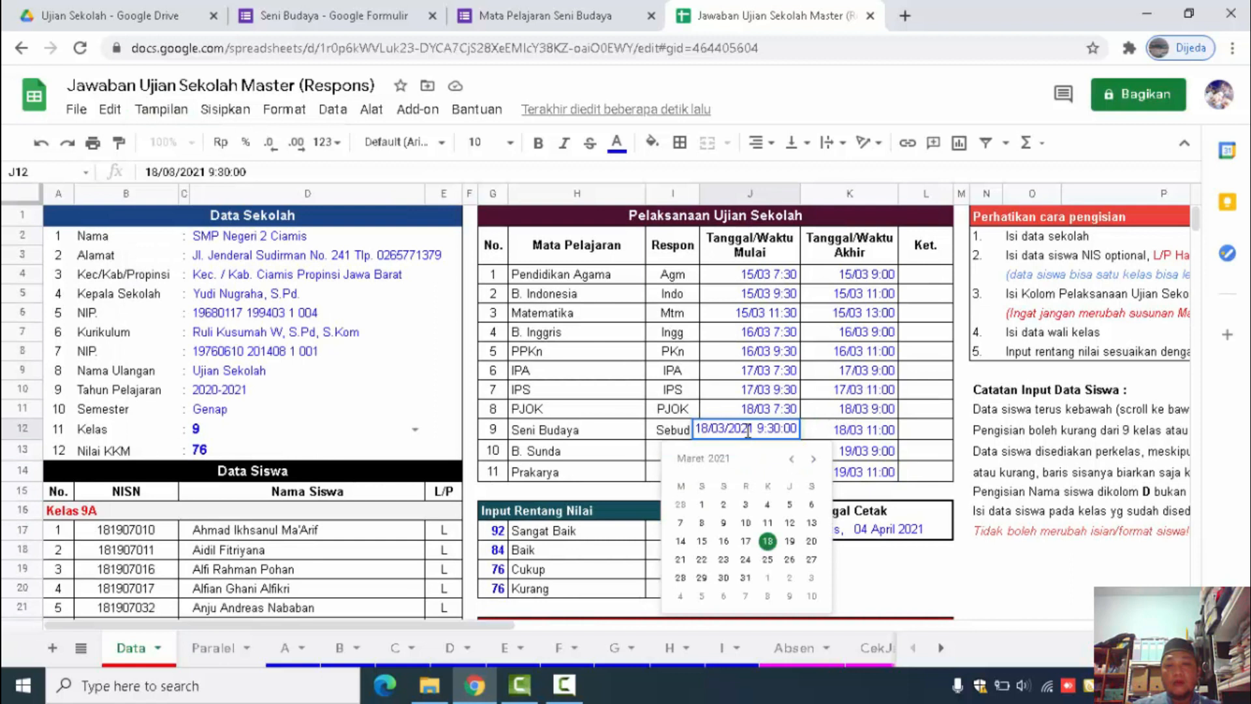
key(Escape)
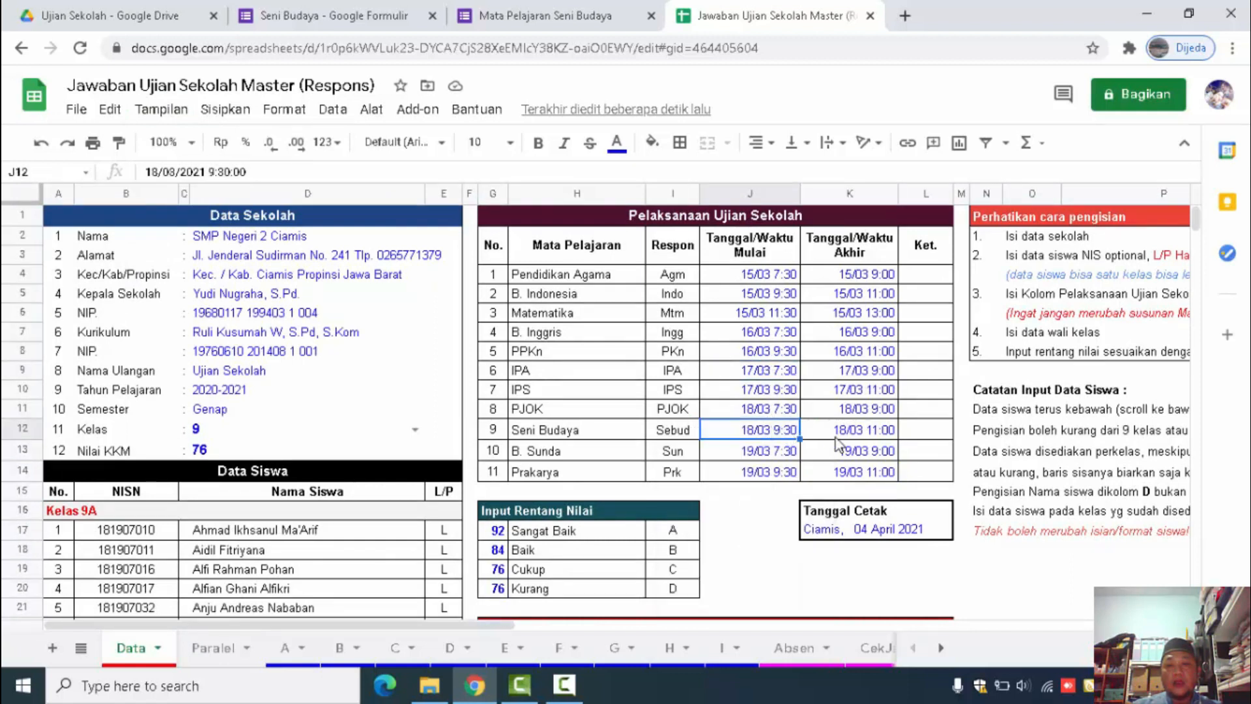
Set the Seni Budaya end date and time to 24/03/2021 06:00:00 in the exam schedule
click(874, 435)
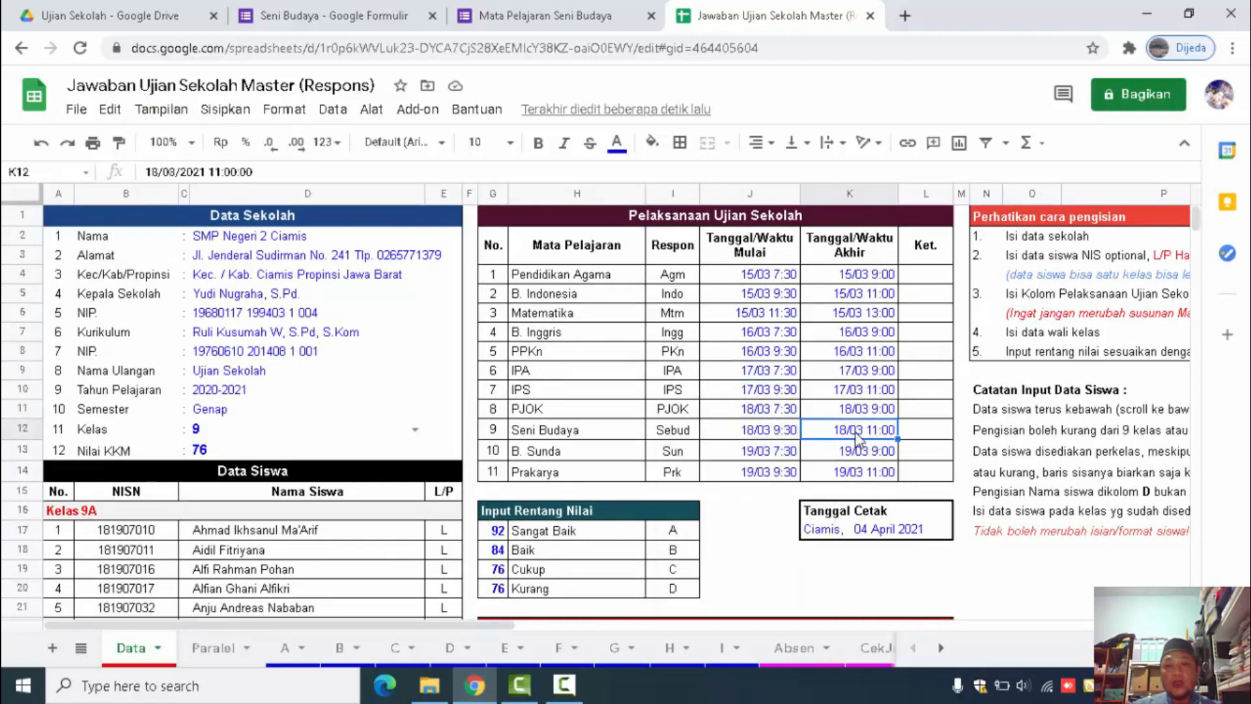
double_click(857, 437)
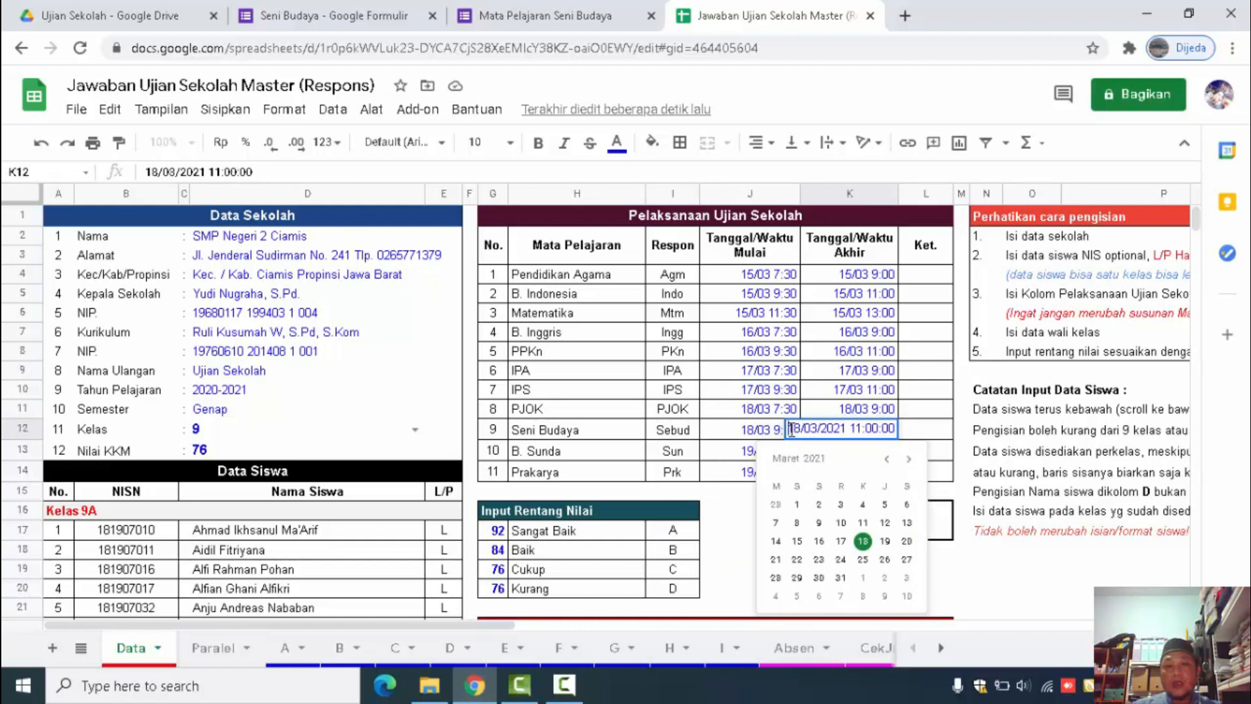
text(2)
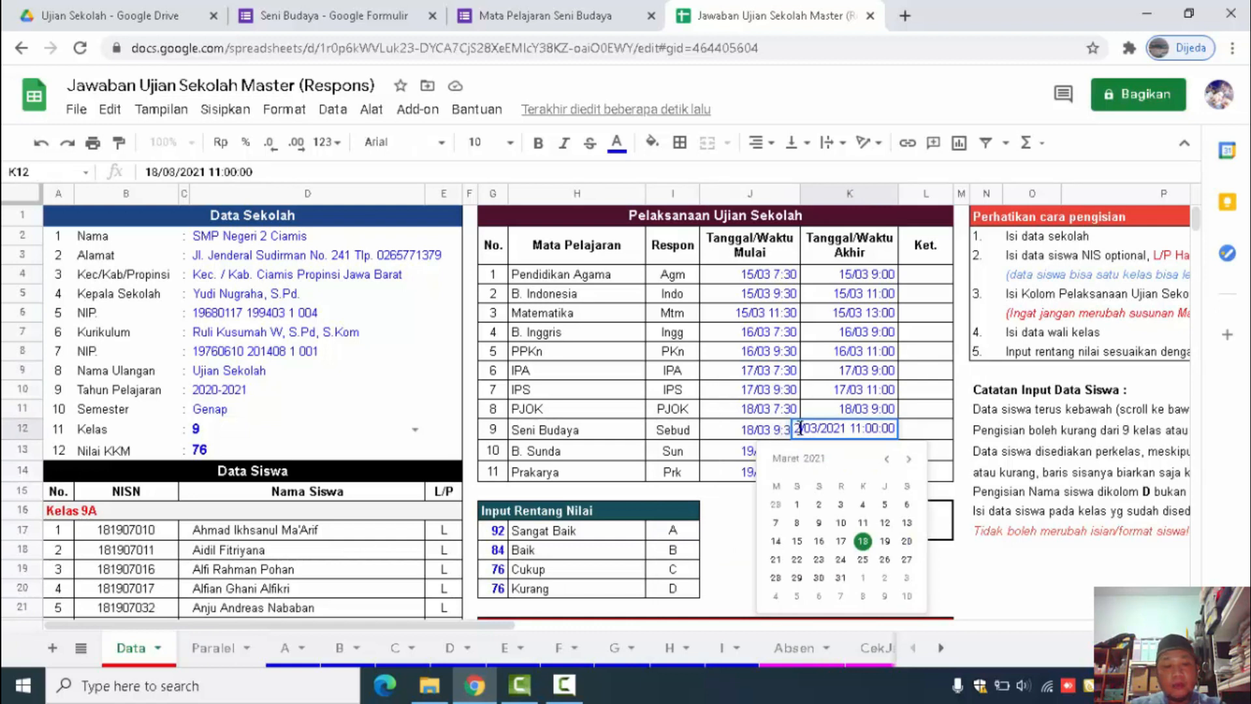
text(4)
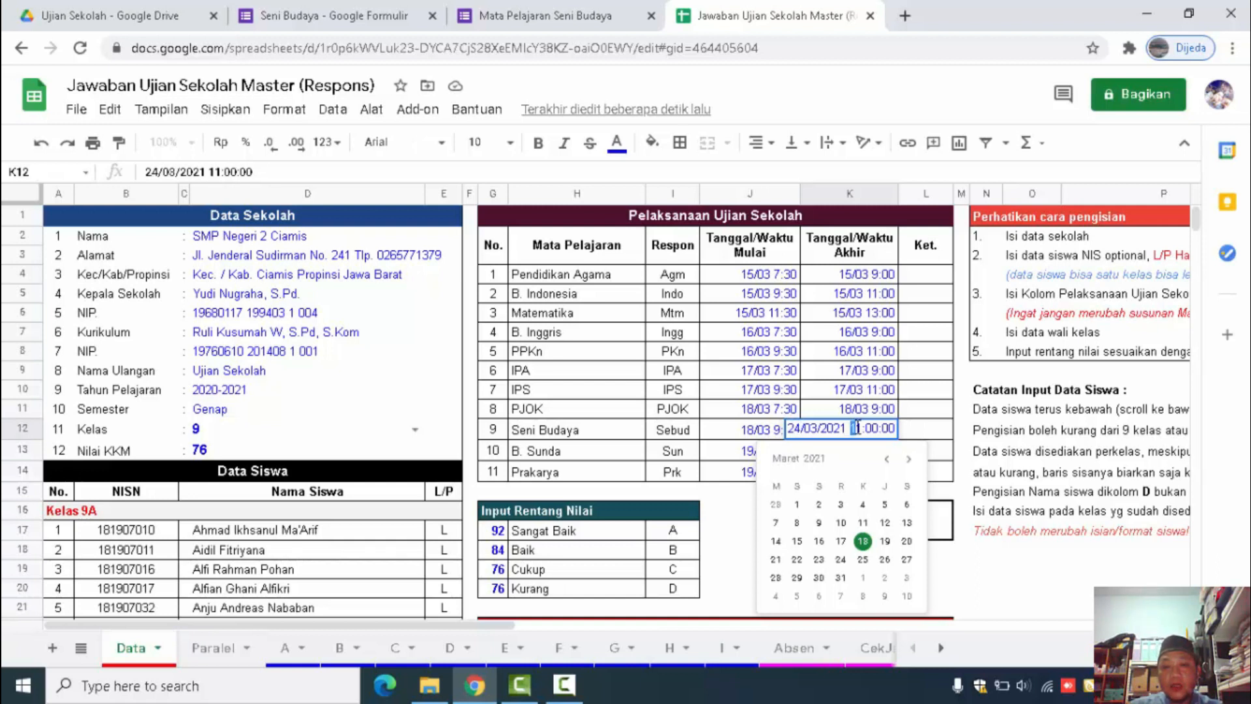
drag(860, 427, 866, 427)
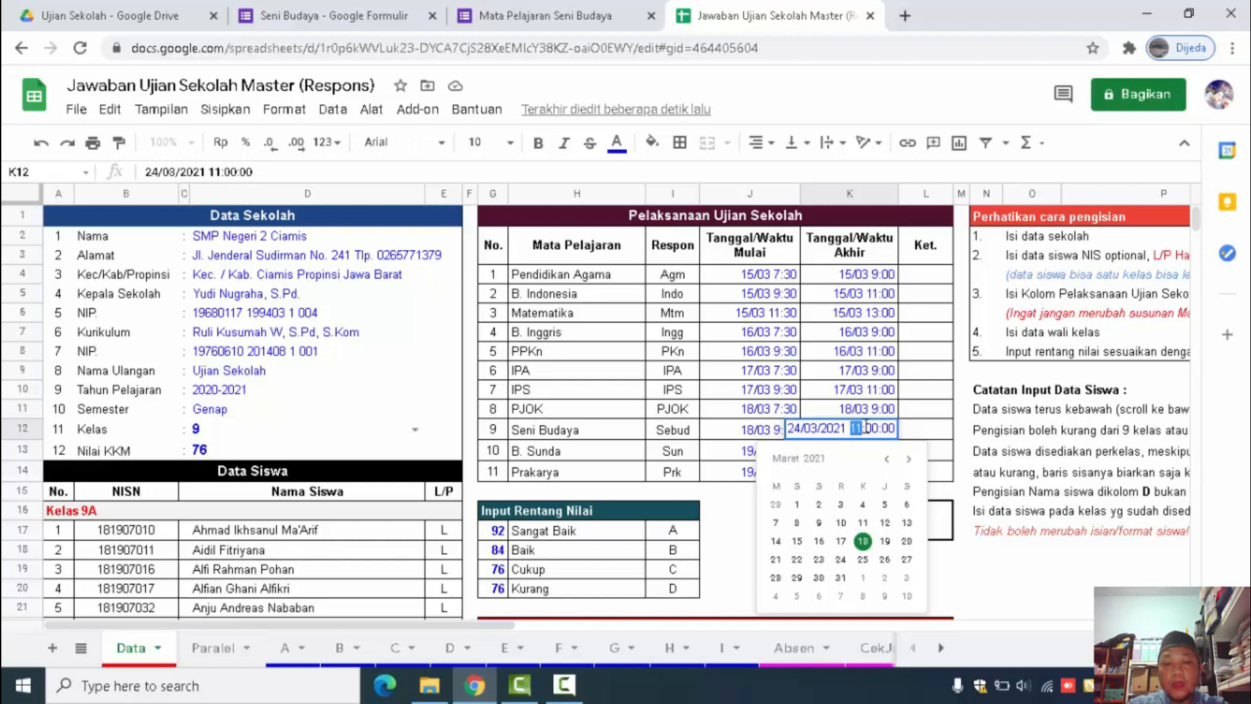
text(06)
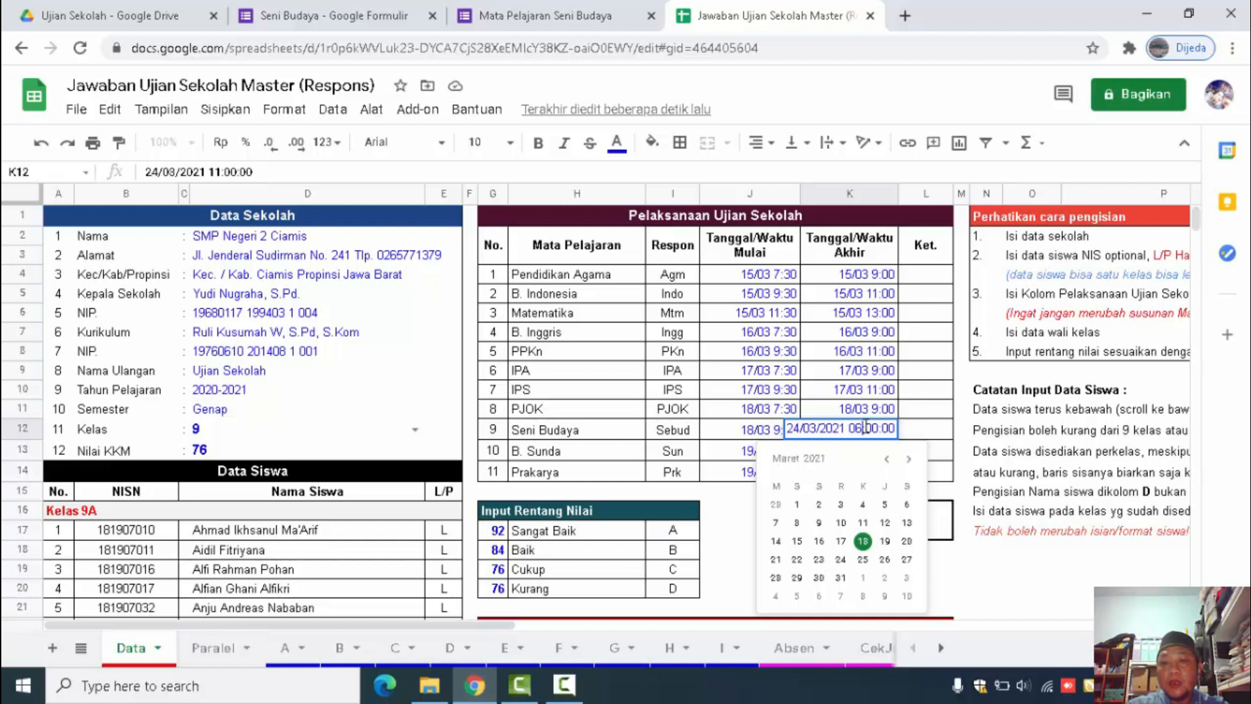
key(Return)
Copy the Seni Budaya end date and time into the Prakarya end date and time cell
click(865, 427)
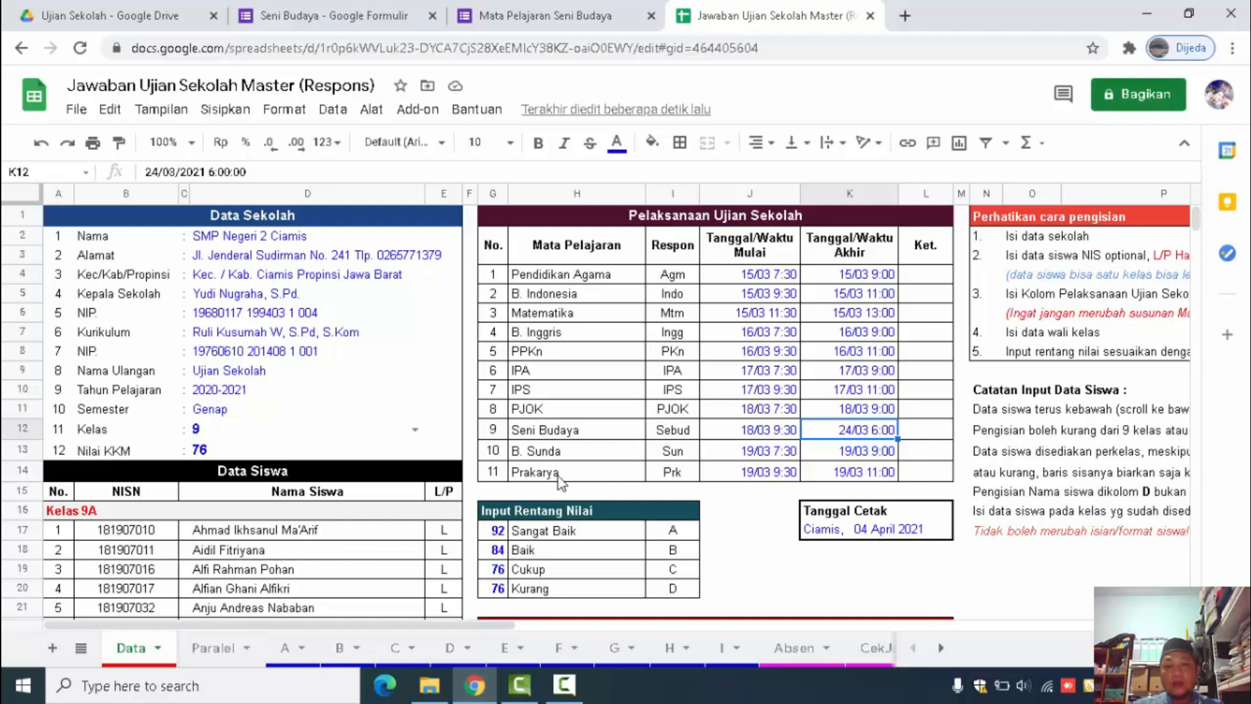
key(ctrl+c)
click(868, 476)
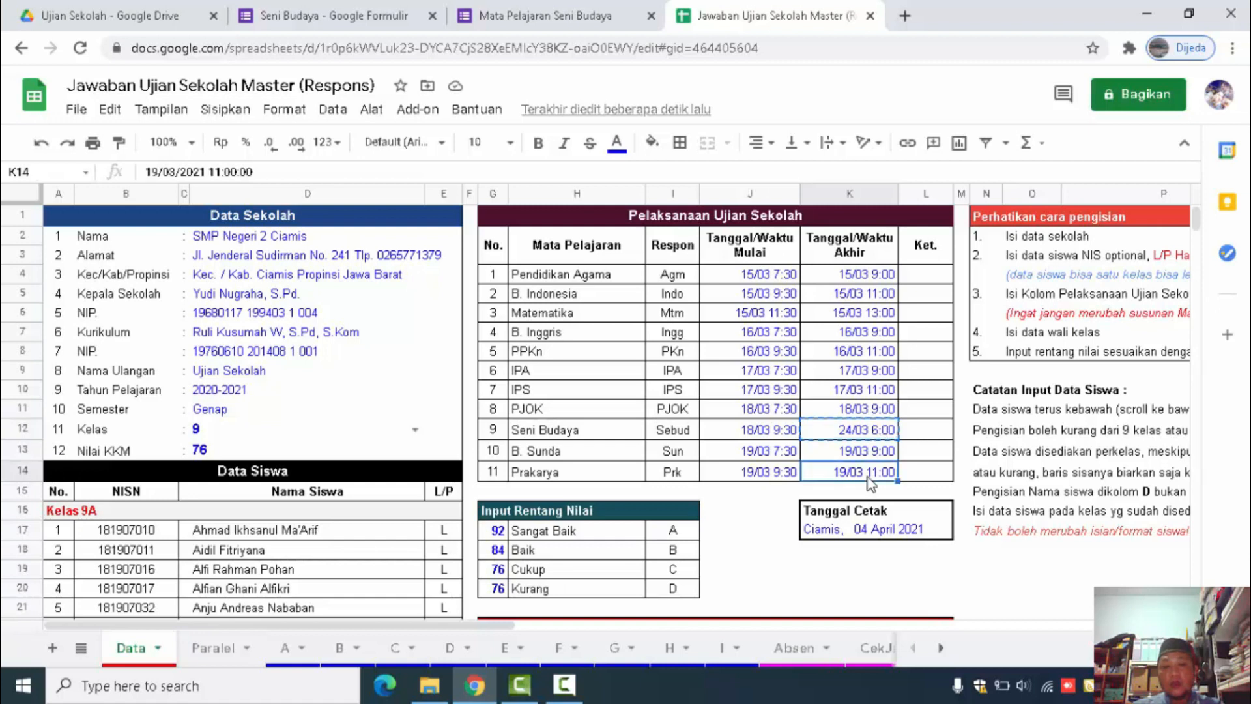
key(ctrl+v)
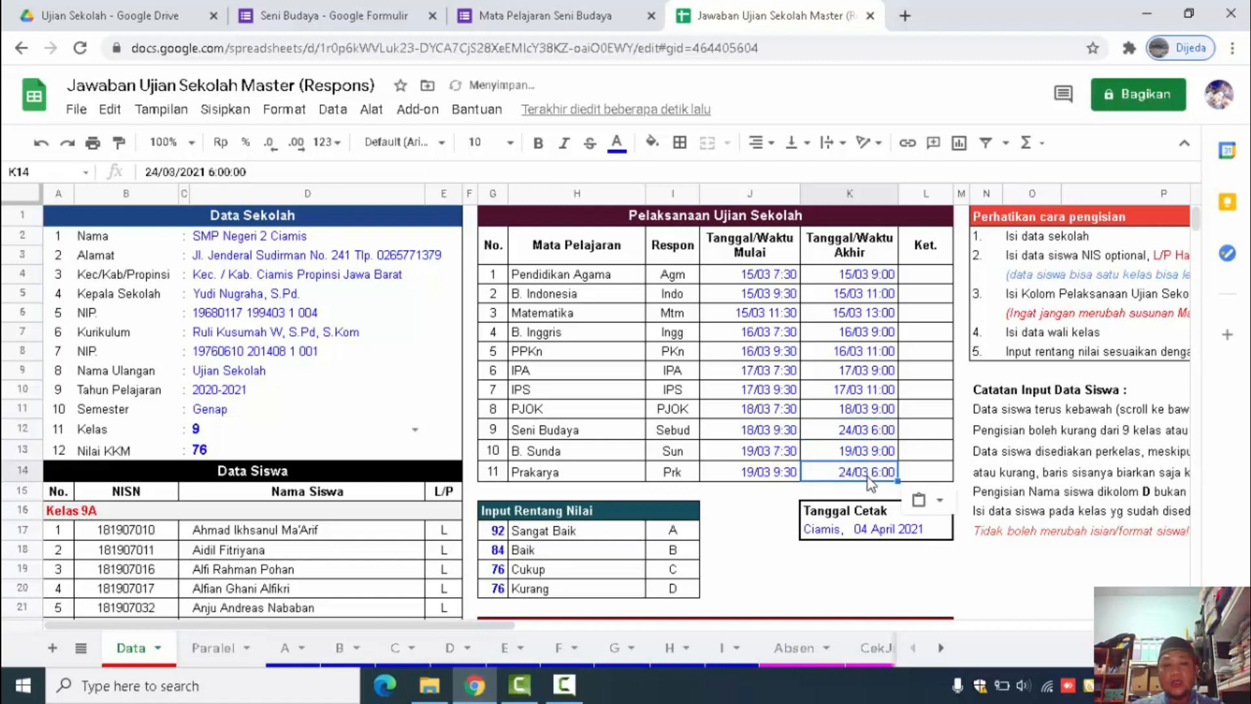
Check the exam statuses on class sheets A and B, and examine the student ranking on the Paralel sheet
click(286, 649)
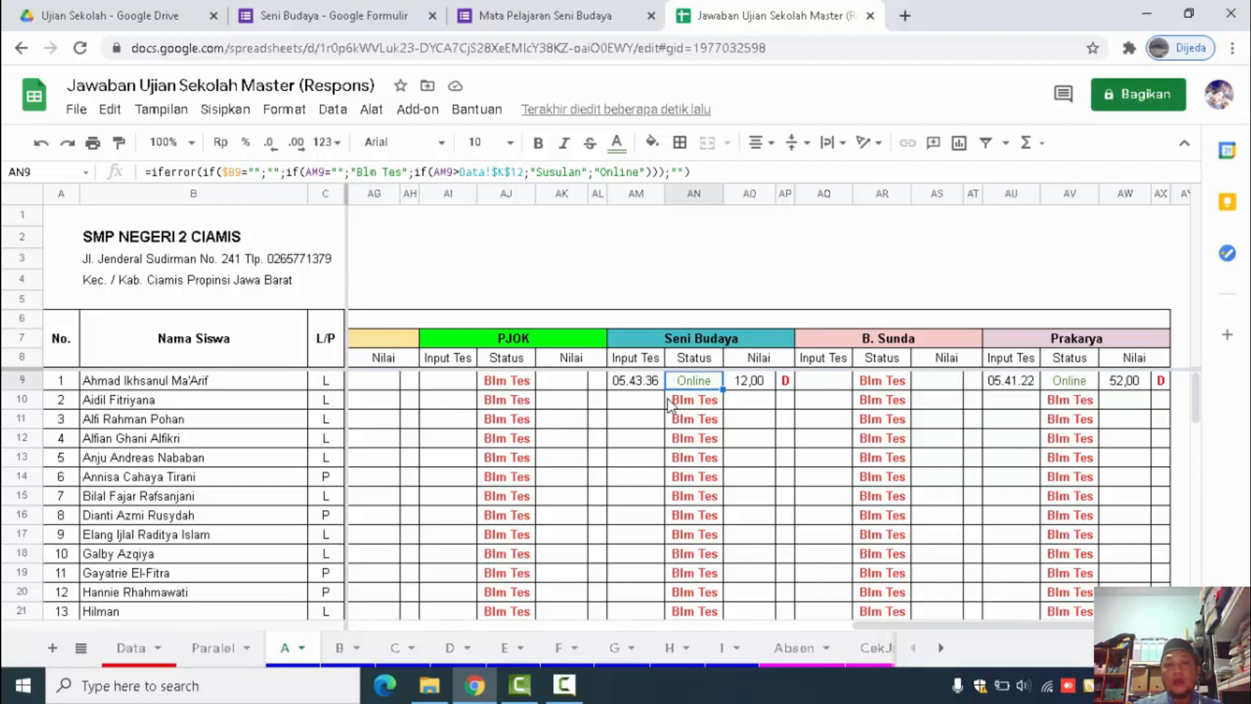
click(340, 648)
click(211, 649)
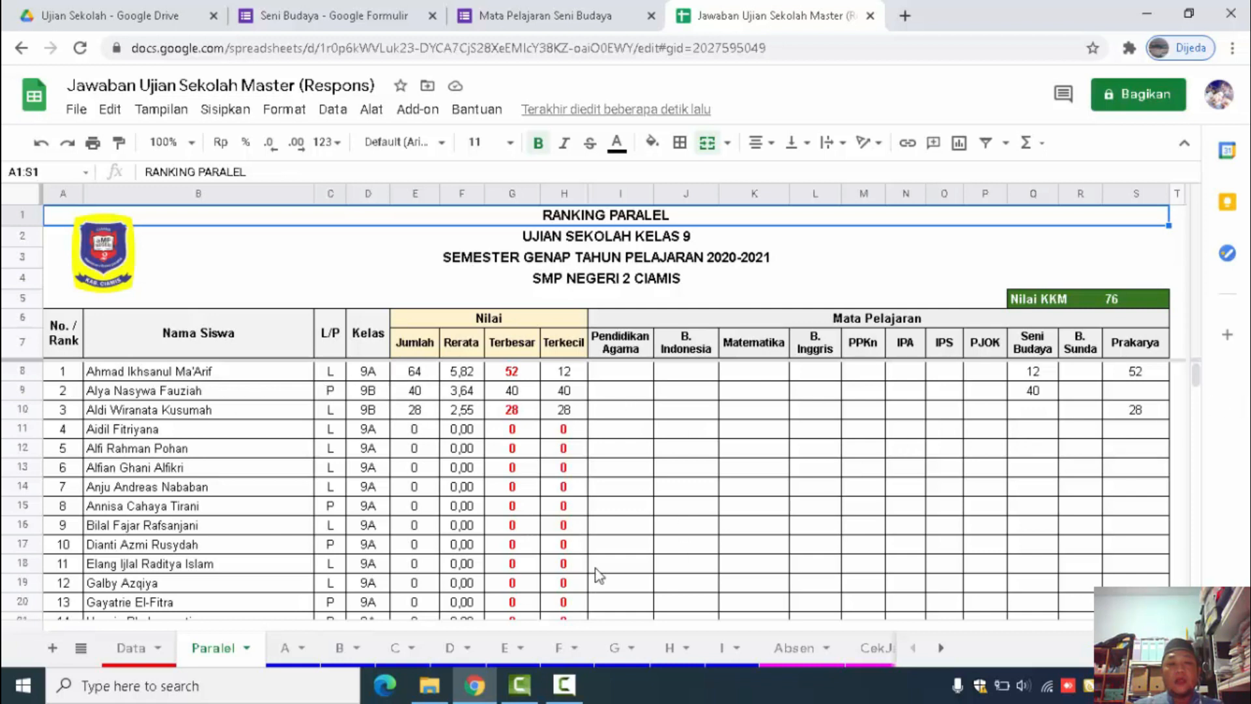
Close the submitted response page and open a fresh preview of the Seni Budaya exam form
click(541, 25)
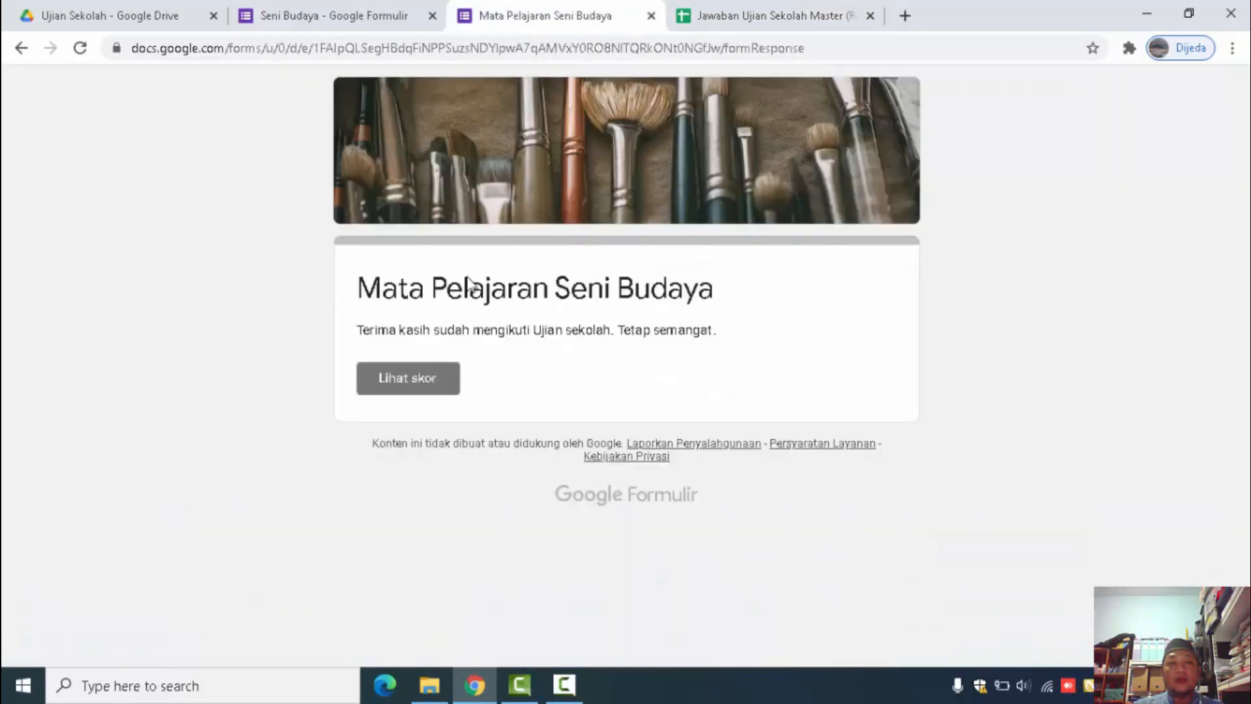
click(651, 15)
click(332, 15)
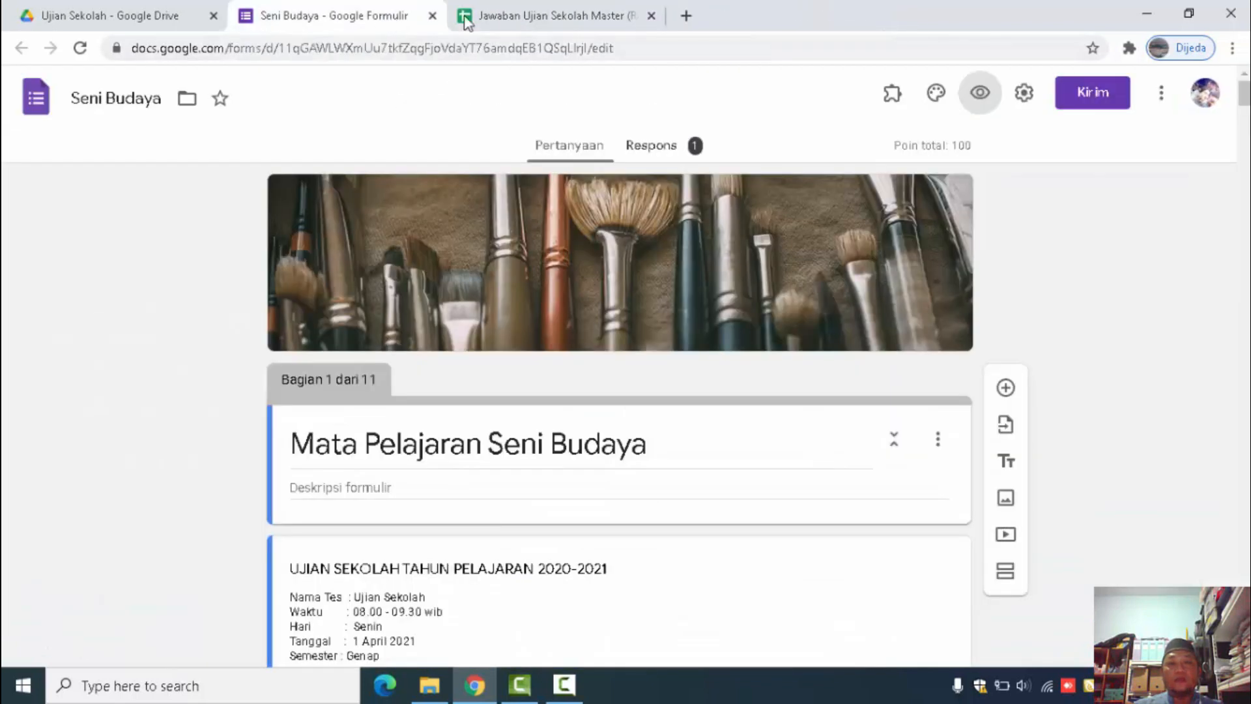
click(978, 96)
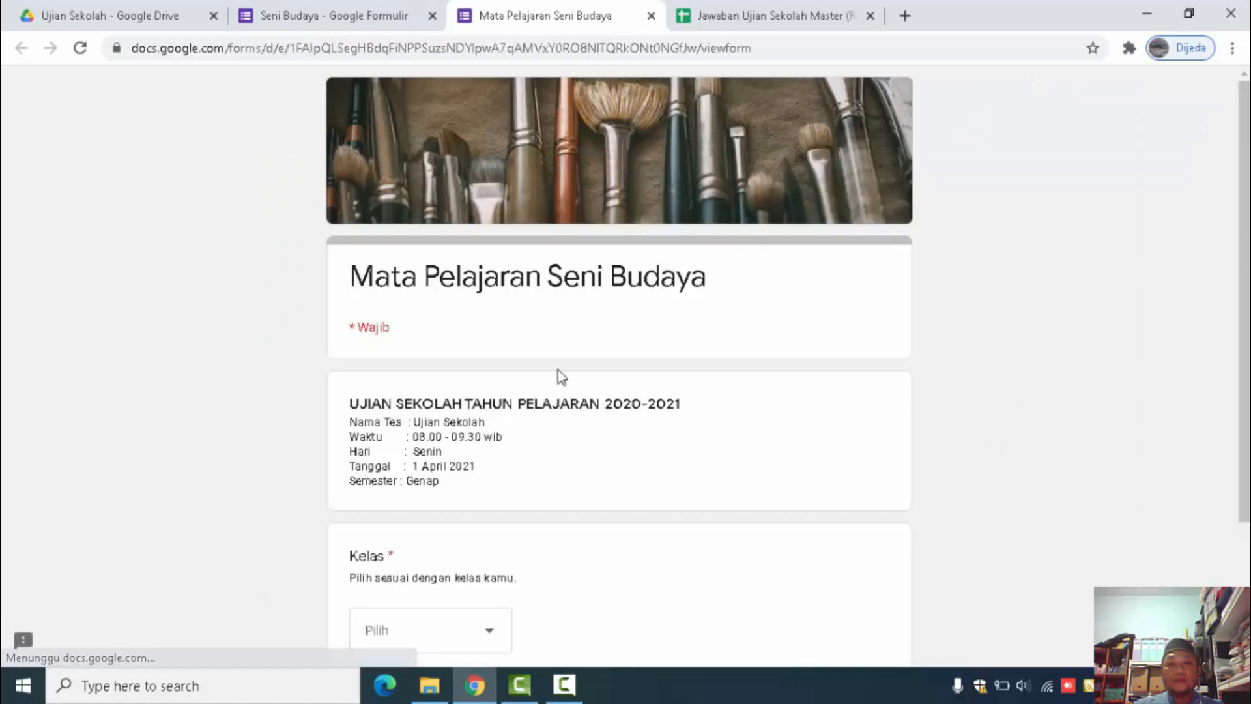
Choose class B, select the fourth student in the name list, and proceed to the exam questions
scroll(524, 560, down, 3)
click(497, 469)
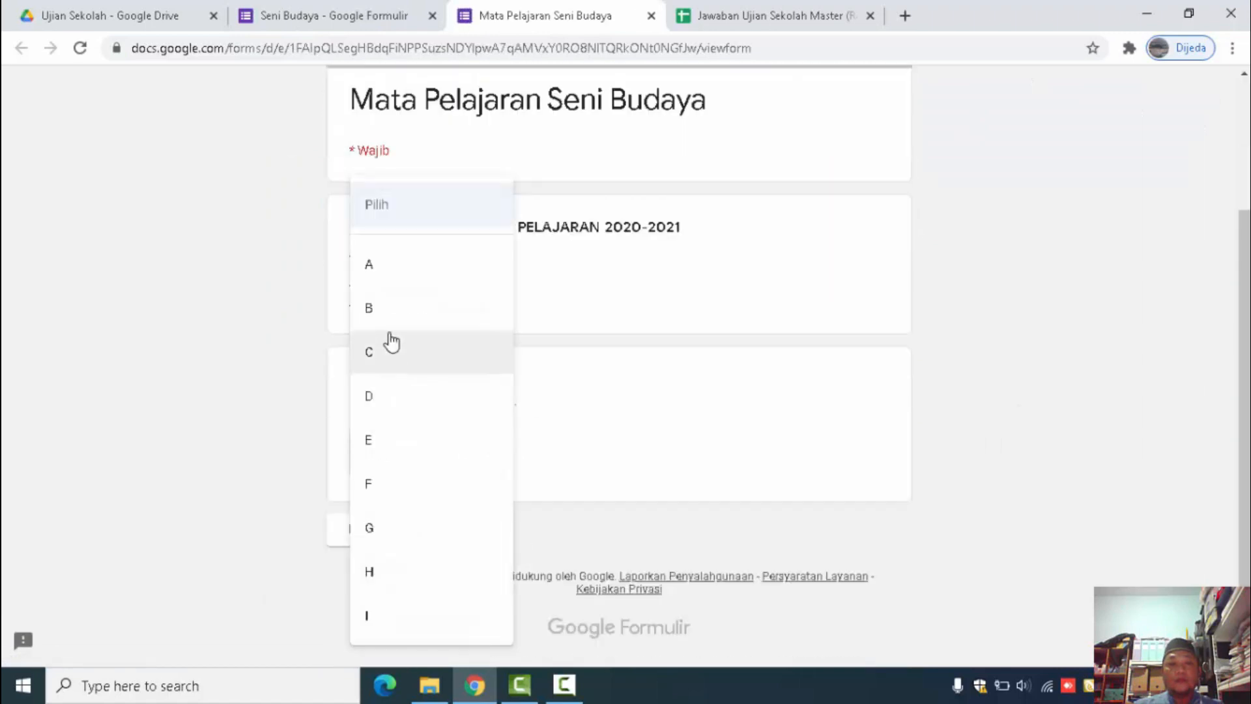
click(390, 320)
click(413, 531)
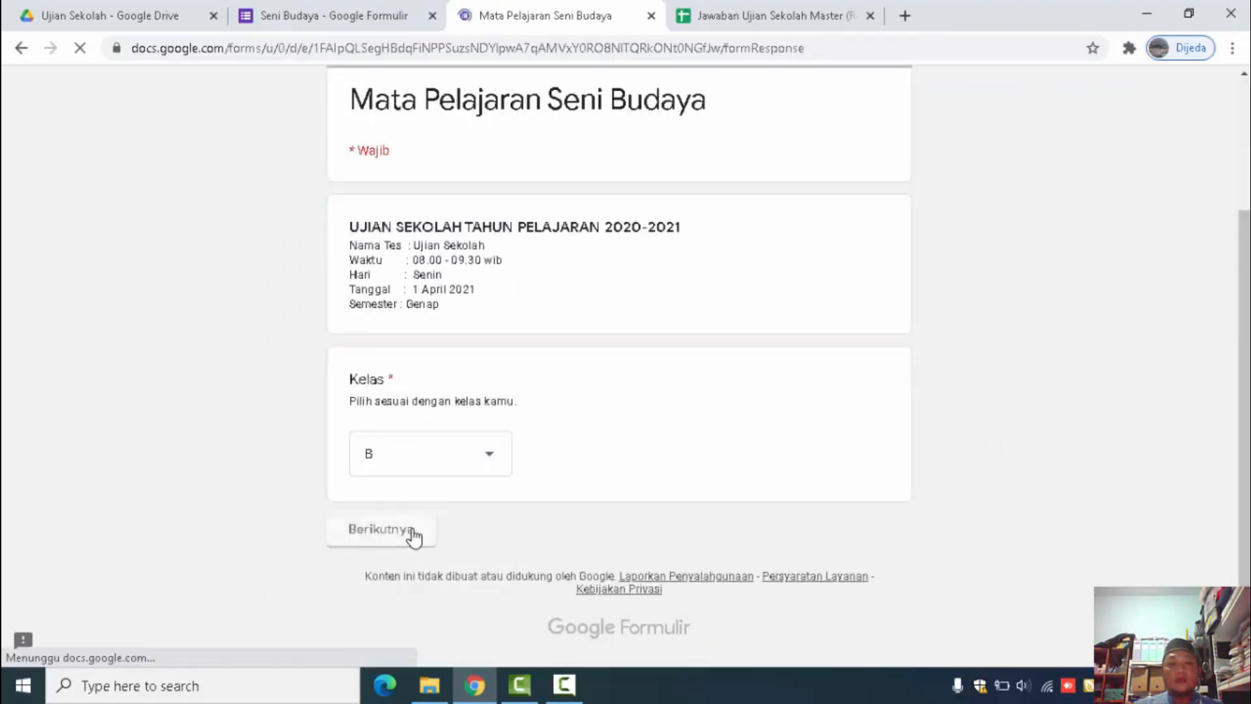
click(573, 456)
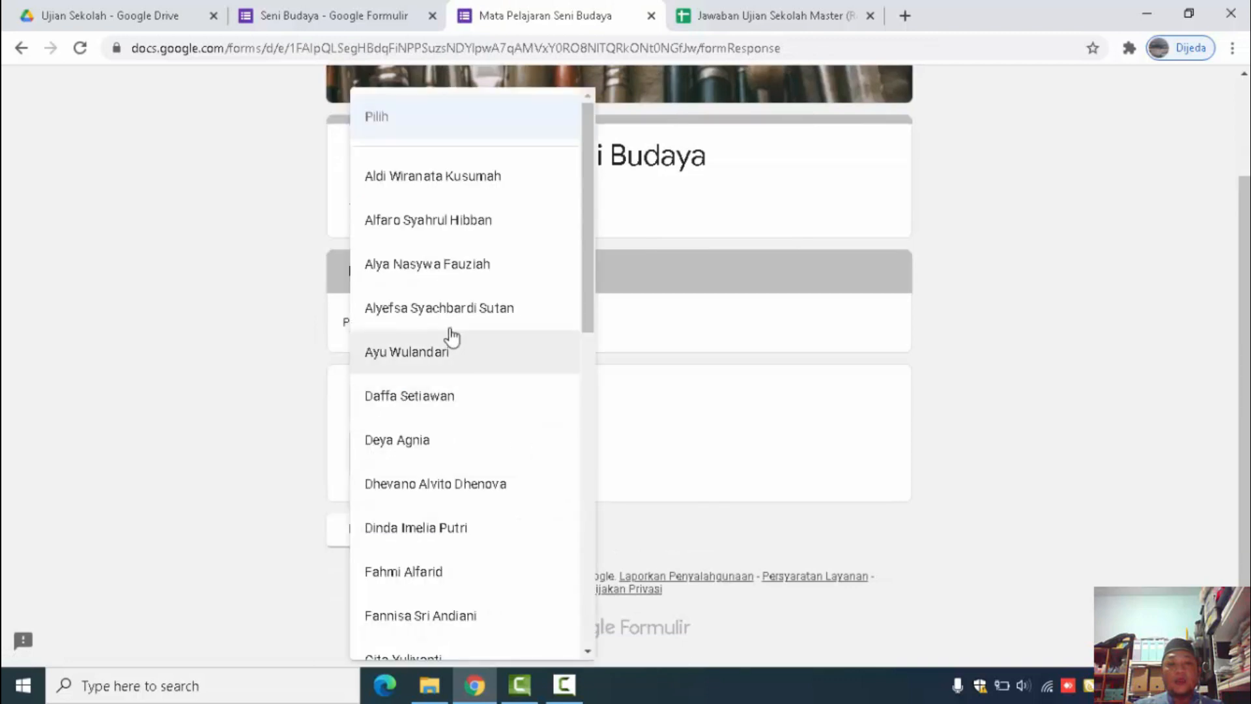
click(450, 321)
click(515, 525)
Answer the opening printmaking questions, choosing Seni Grafis, Offset, Solo and cetak datar for the first four
click(411, 420)
scroll(569, 479, down, 4)
click(429, 419)
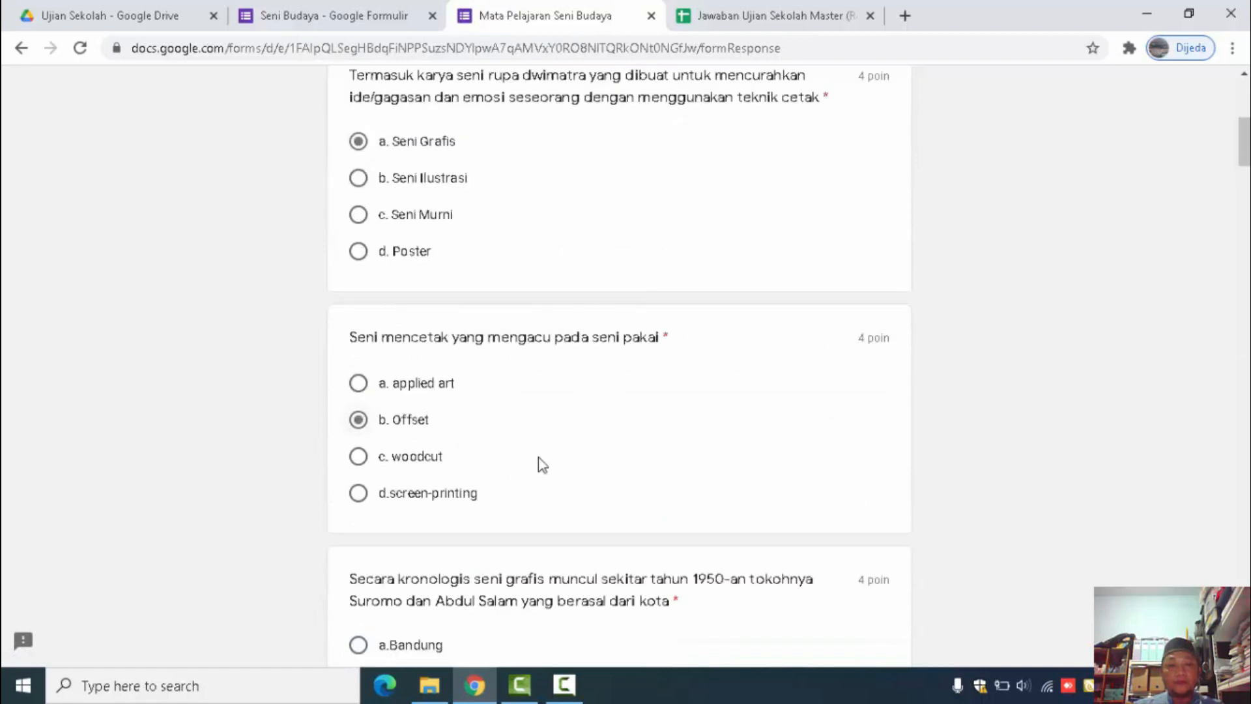
scroll(539, 464, down, 4)
scroll(505, 482, down, 4)
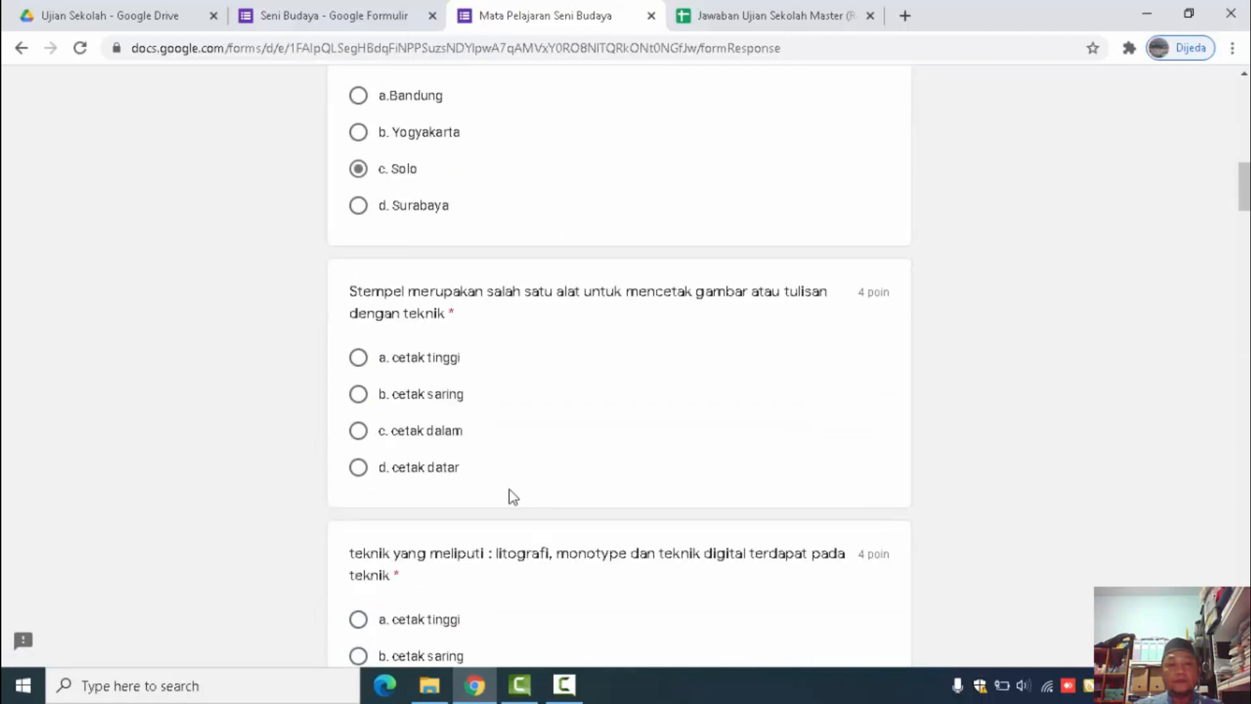
click(440, 478)
scroll(530, 480, down, 4)
click(447, 455)
Answer the following questions, choosing ansamble campuran for mixed instruments and Kedisiplinan for the three group-playing questions
scroll(534, 476, down, 4)
click(467, 430)
scroll(438, 382, down, 4)
click(439, 383)
click(467, 572)
scroll(609, 578, down, 4)
click(455, 553)
scroll(587, 559, down, 4)
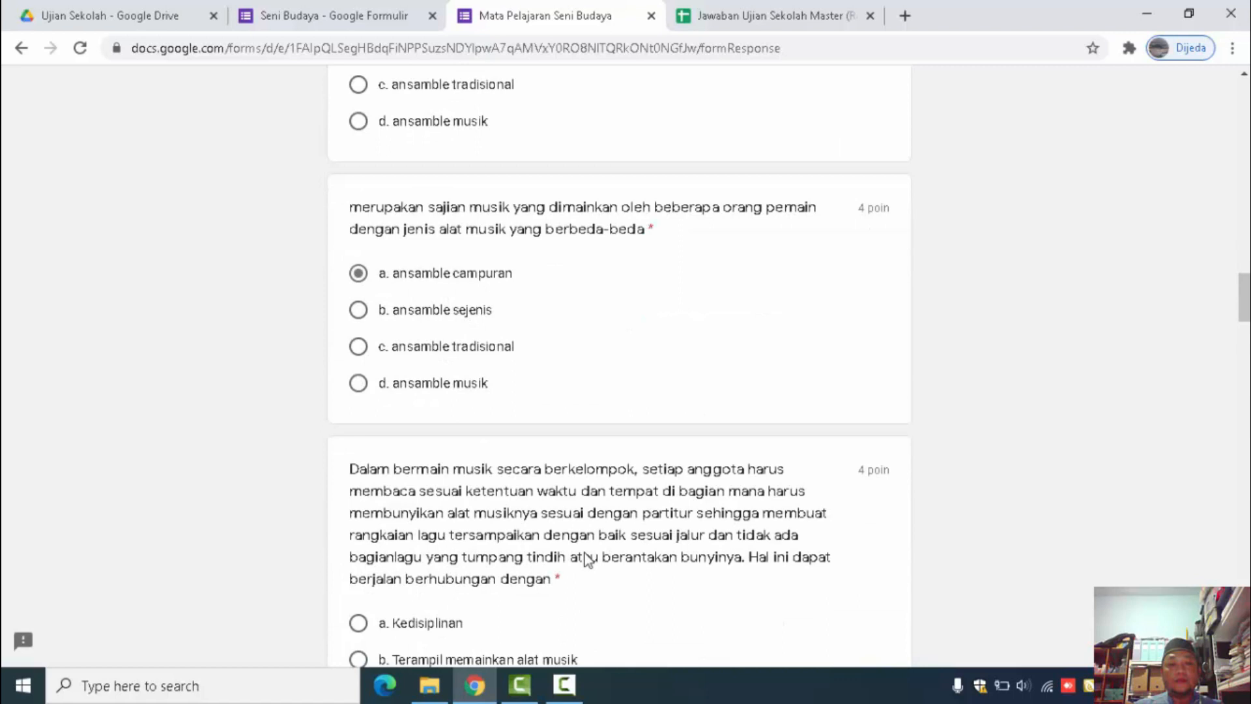
click(413, 628)
scroll(719, 549, down, 5)
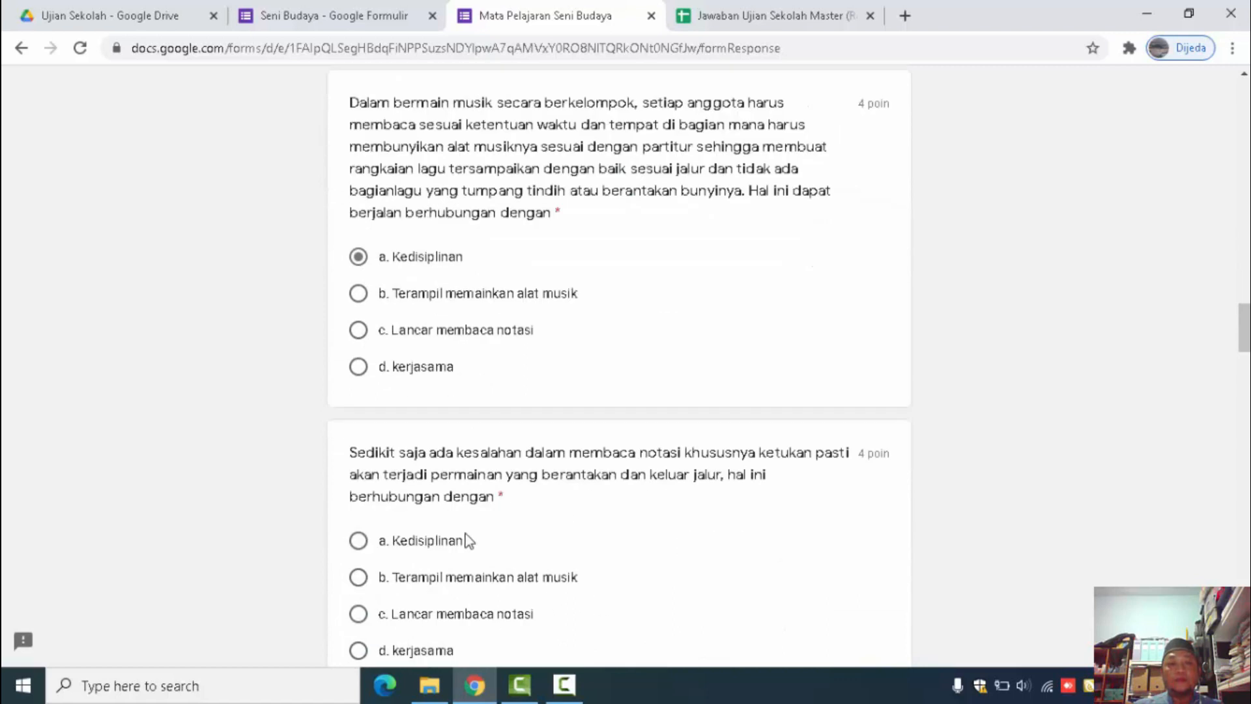
scroll(590, 524, down, 5)
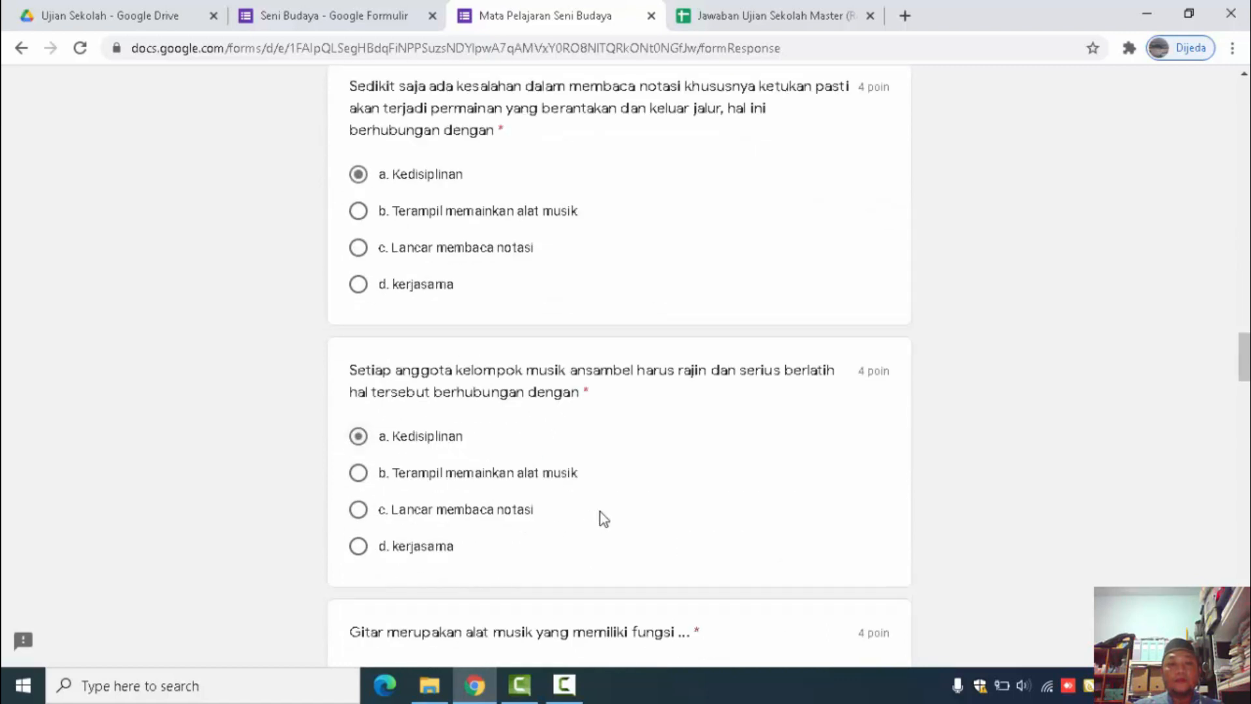
Answer Ritmis for Gitar, Harmonis for Rekorder, and Mengisi akor lagu for the melodic, rhythmic and harmonic instrument questions
scroll(604, 518, down, 3)
click(432, 495)
scroll(505, 528, down, 5)
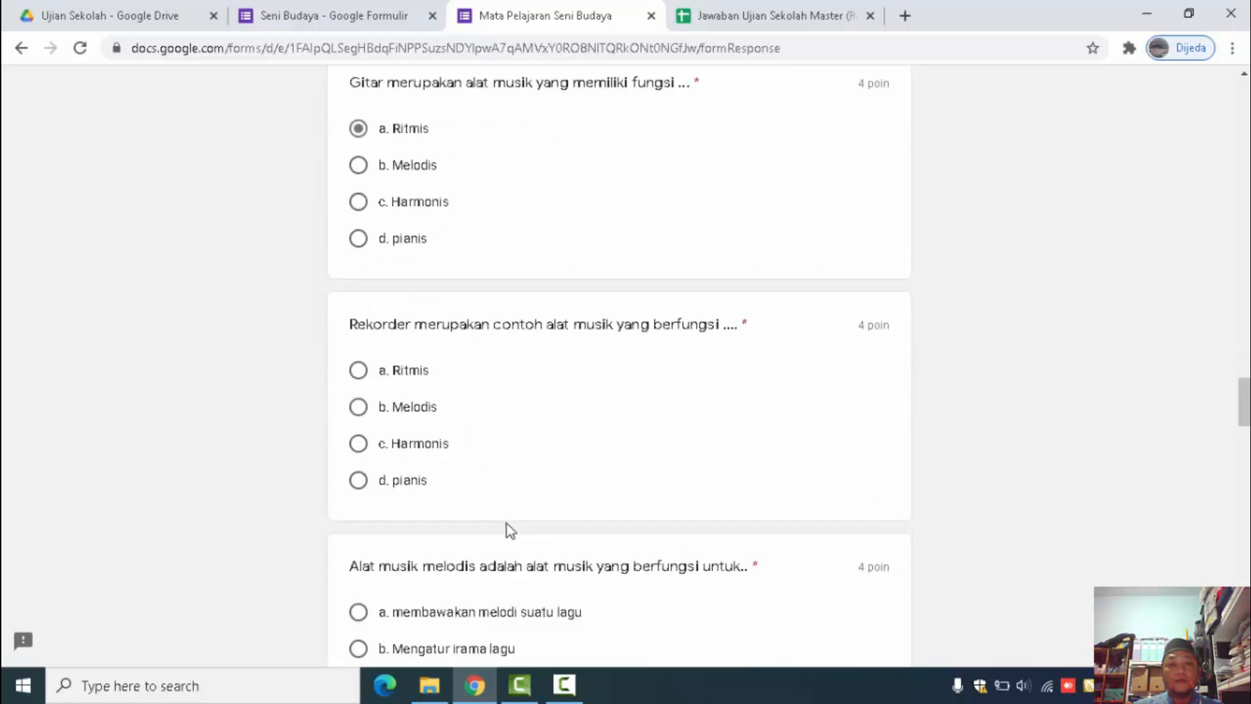
click(439, 442)
scroll(561, 499, down, 4)
click(488, 413)
scroll(584, 486, down, 4)
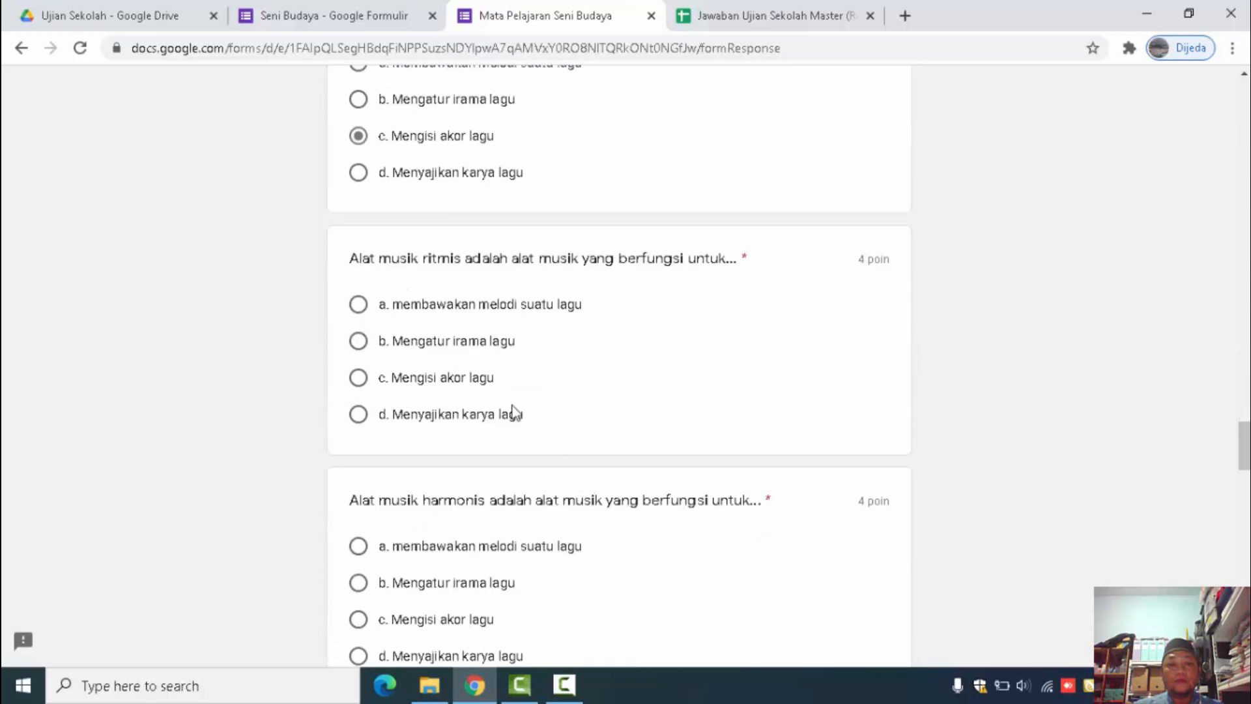
click(490, 382)
scroll(546, 435, down, 4)
click(472, 346)
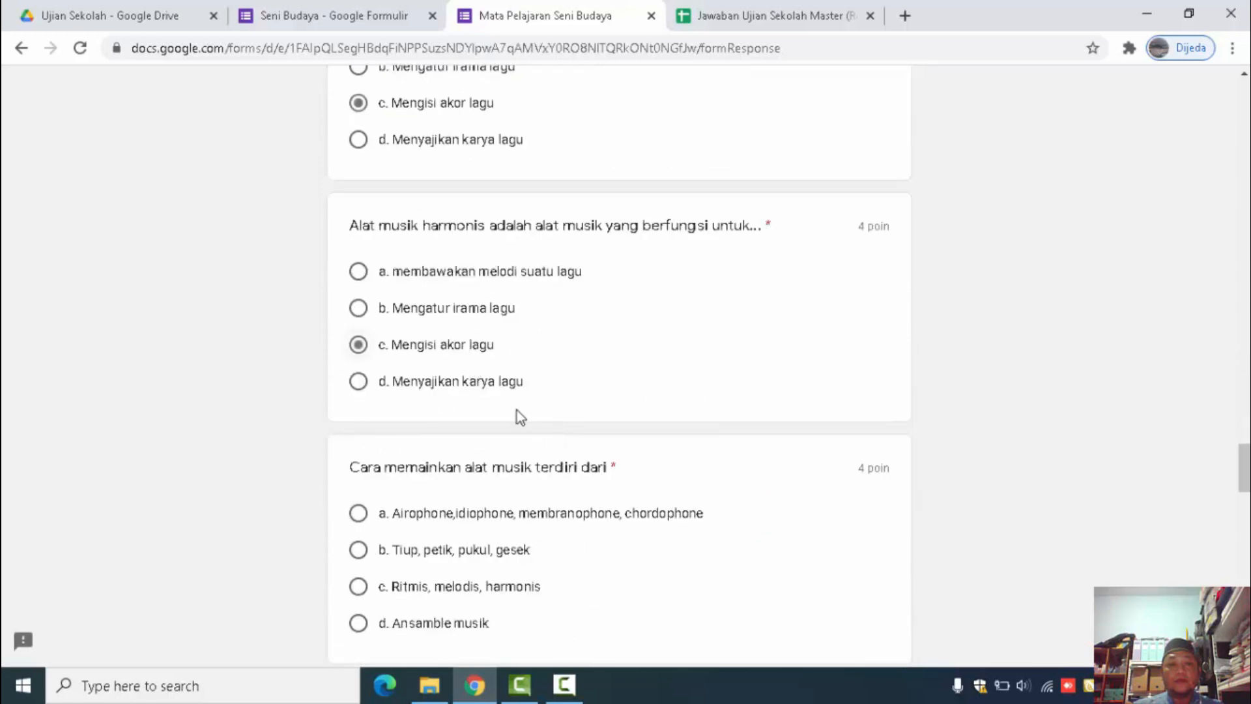
Choose Ansamble musik, the Airophone option, Tari kontemporer, Lapangan terbuka and Isadora Duncan for the next five questions
scroll(517, 411, down, 4)
click(471, 353)
click(448, 483)
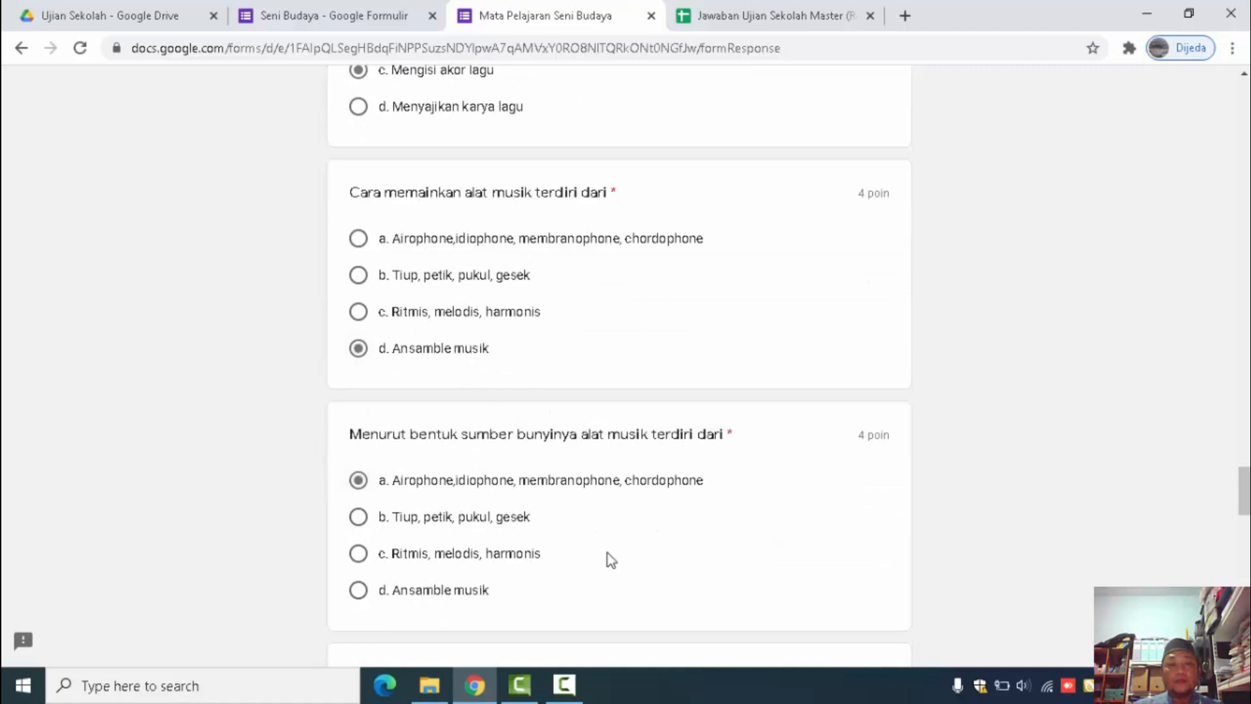
scroll(609, 558, down, 5)
click(425, 648)
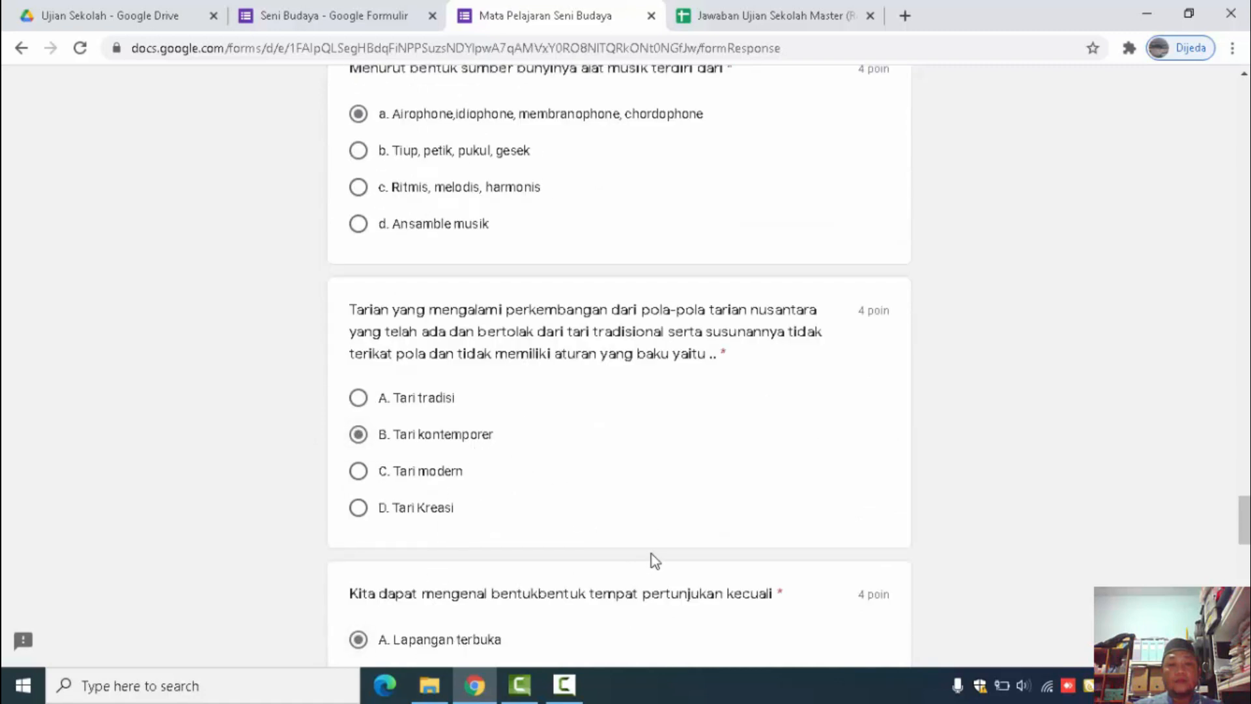
scroll(652, 554, down, 5)
click(469, 533)
Finish with Bagong Kusudiarjo, Horizontal and Jaipongan among the last answers, submit the exam, and close the response page
scroll(561, 536, down, 3)
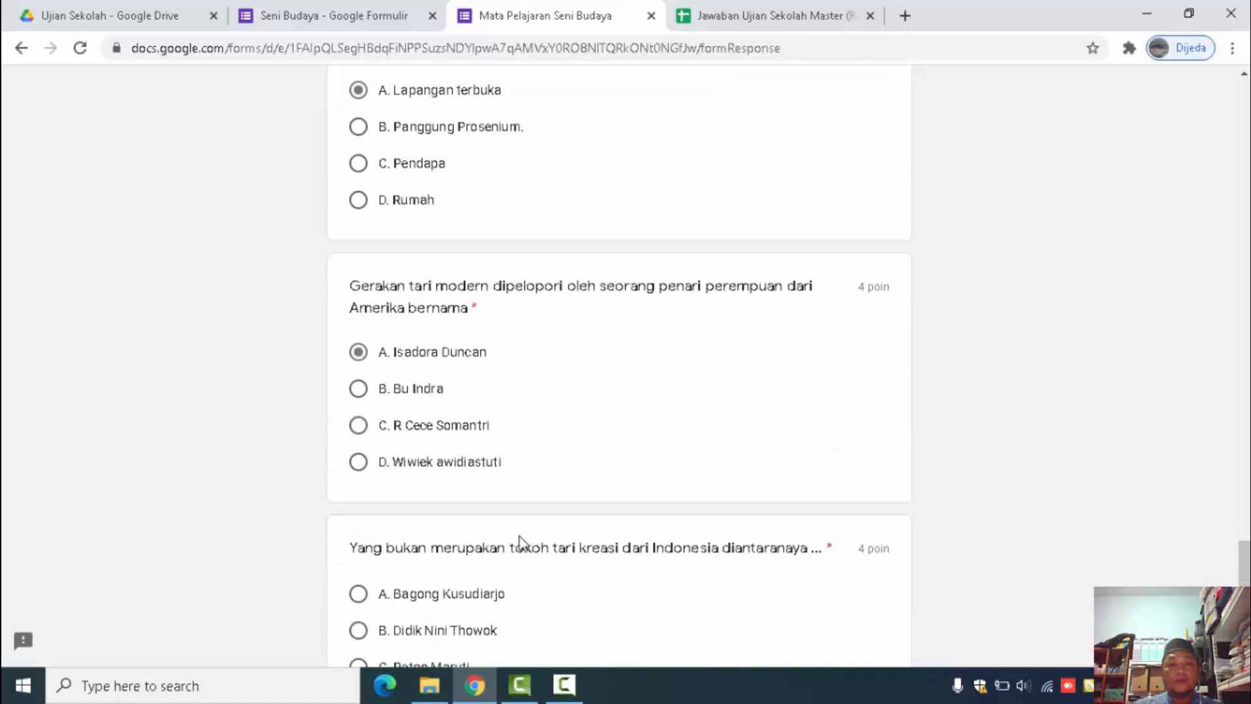
click(433, 598)
scroll(629, 596, down, 5)
scroll(529, 553, down, 5)
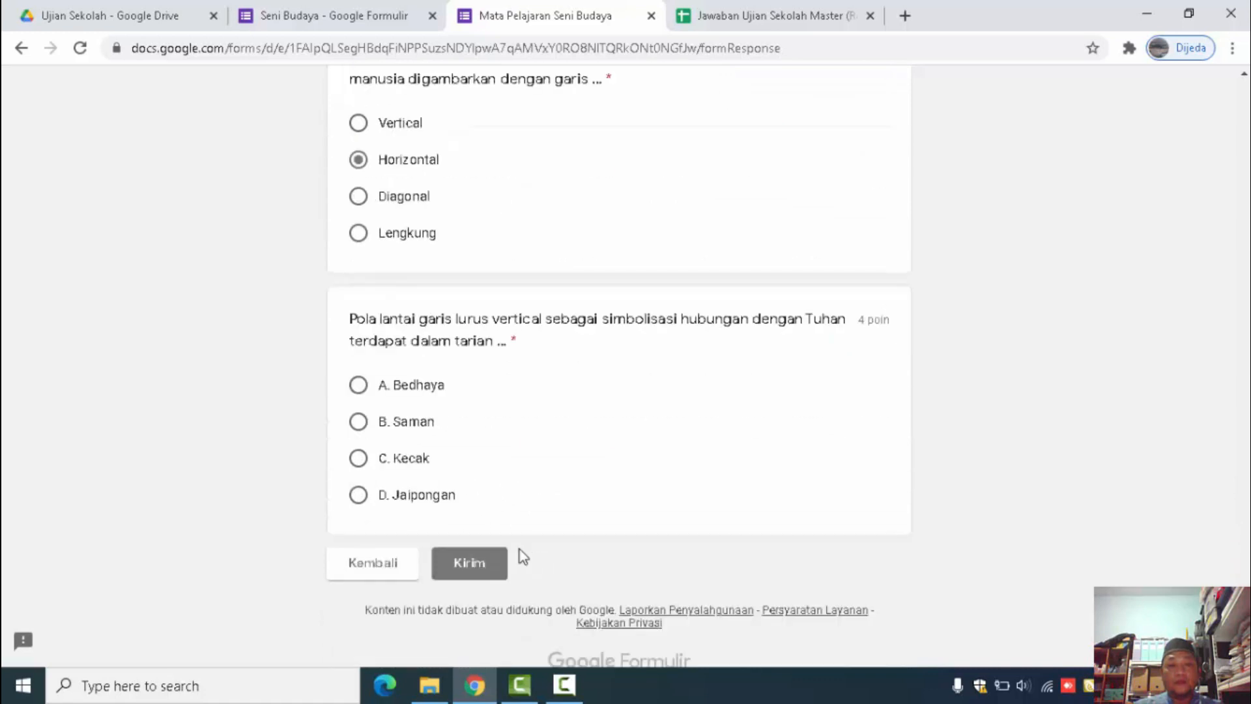
click(447, 498)
click(498, 570)
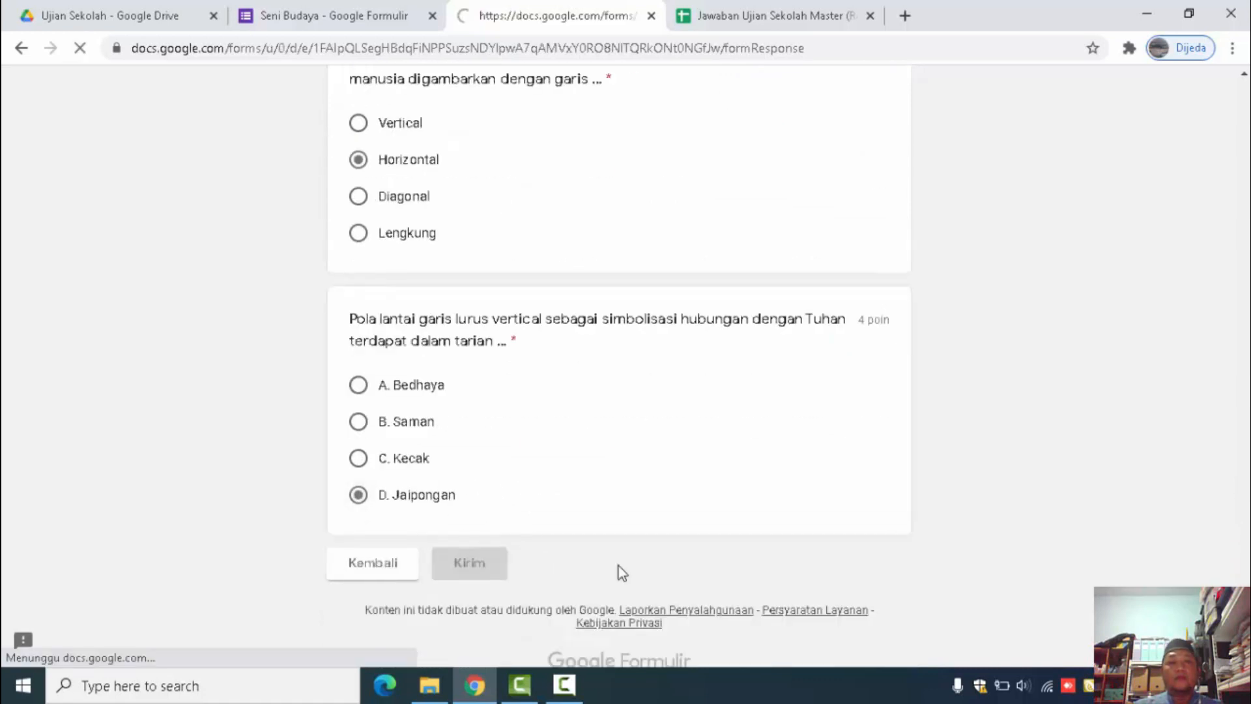
click(651, 15)
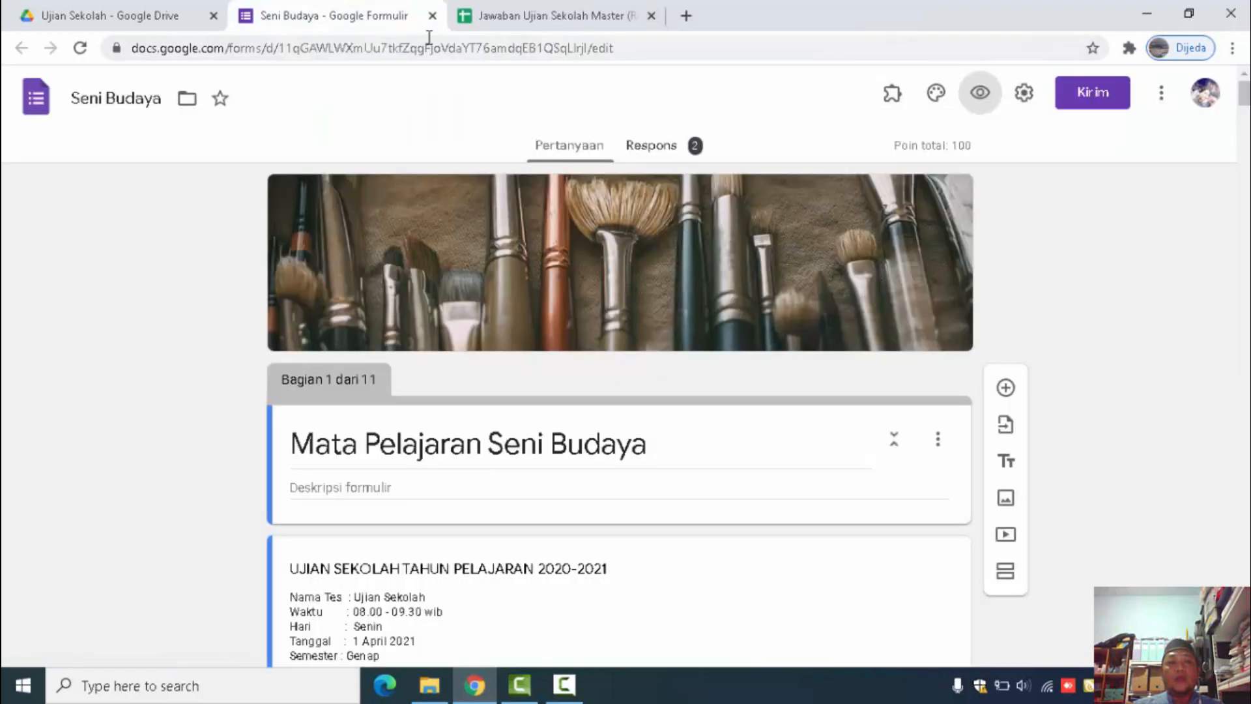
Check the student ranking on the Paralel sheet and the Seni Budaya statuses and scores on class sheet B
click(524, 19)
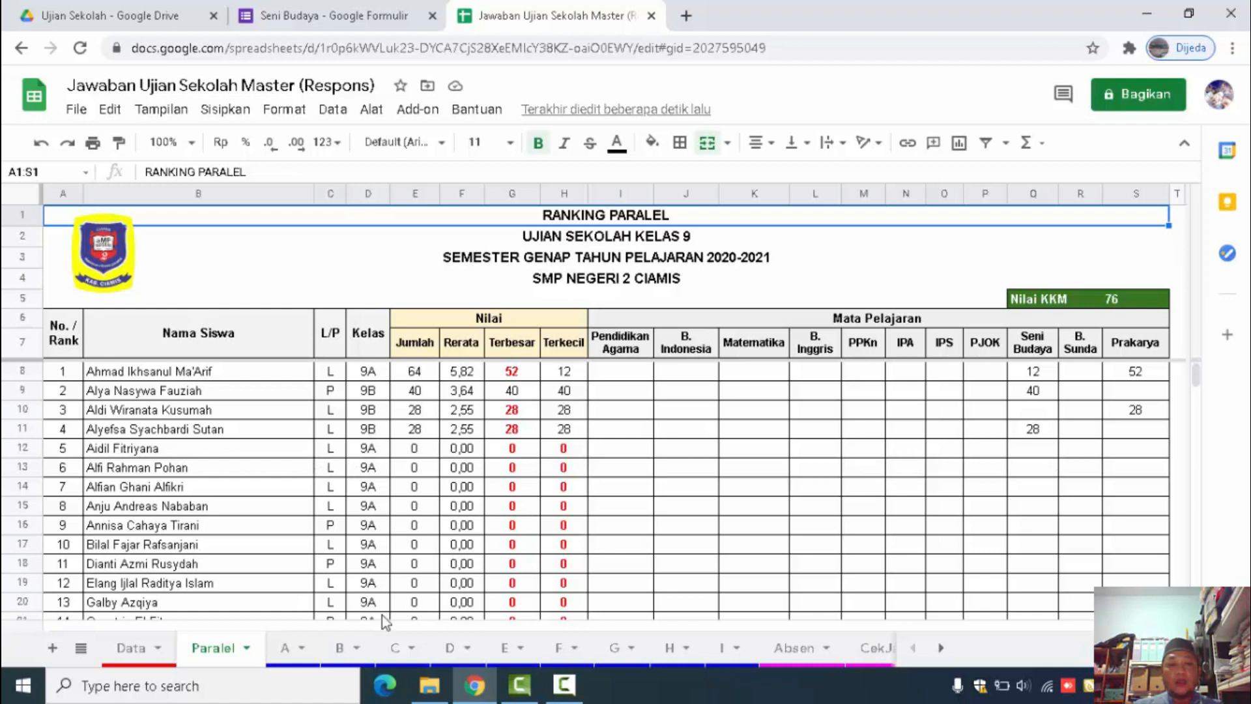
click(361, 647)
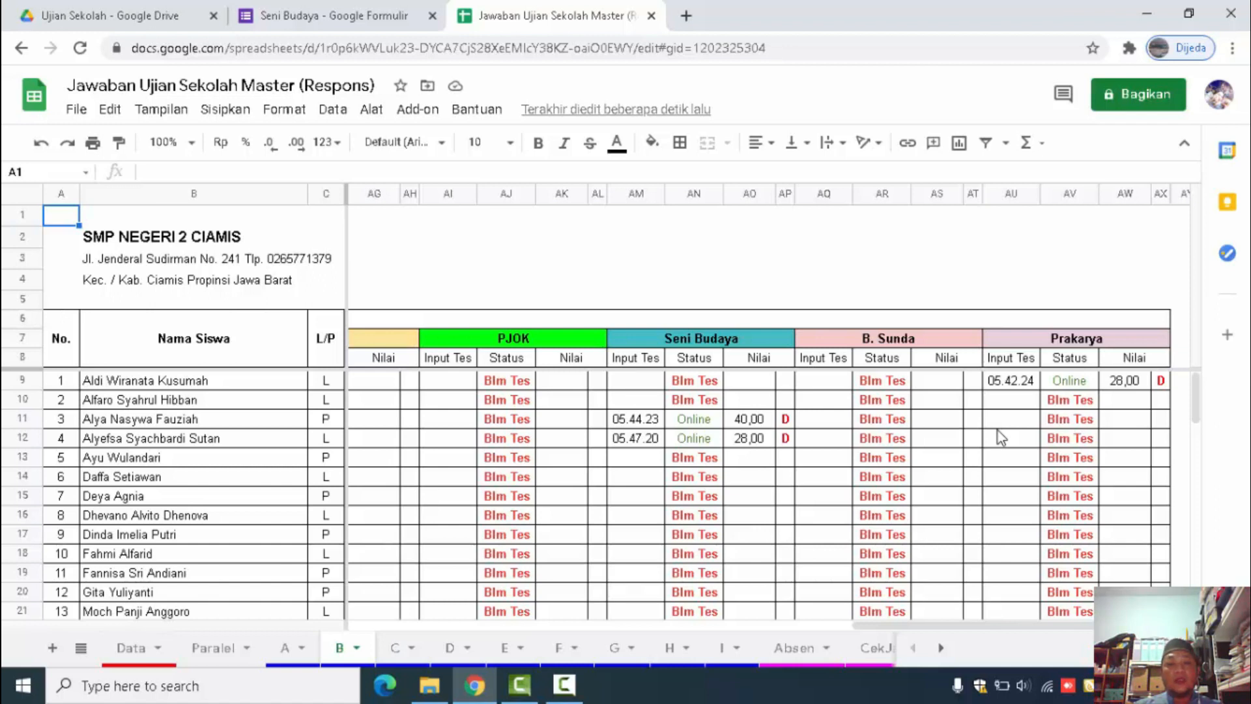
Examine the Absen attendance recap for class A across all subjects, including the first student's Seni Budaya and Prakarya entries
click(792, 649)
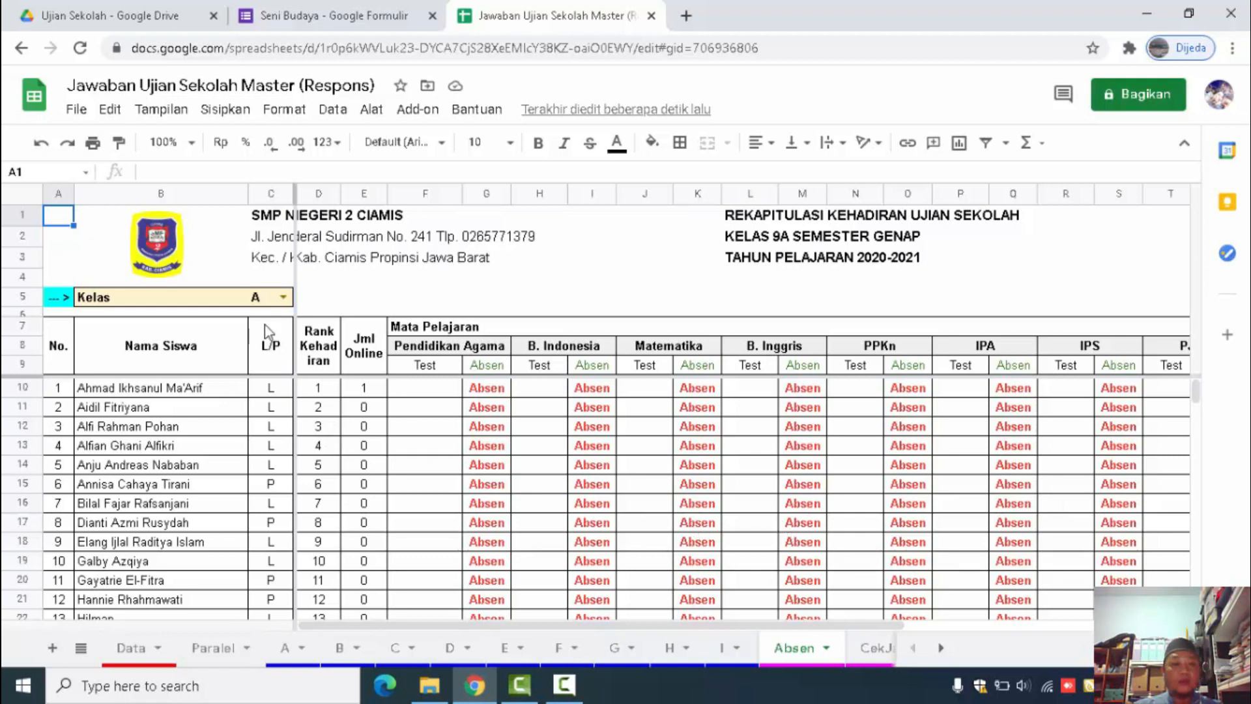
click(283, 297)
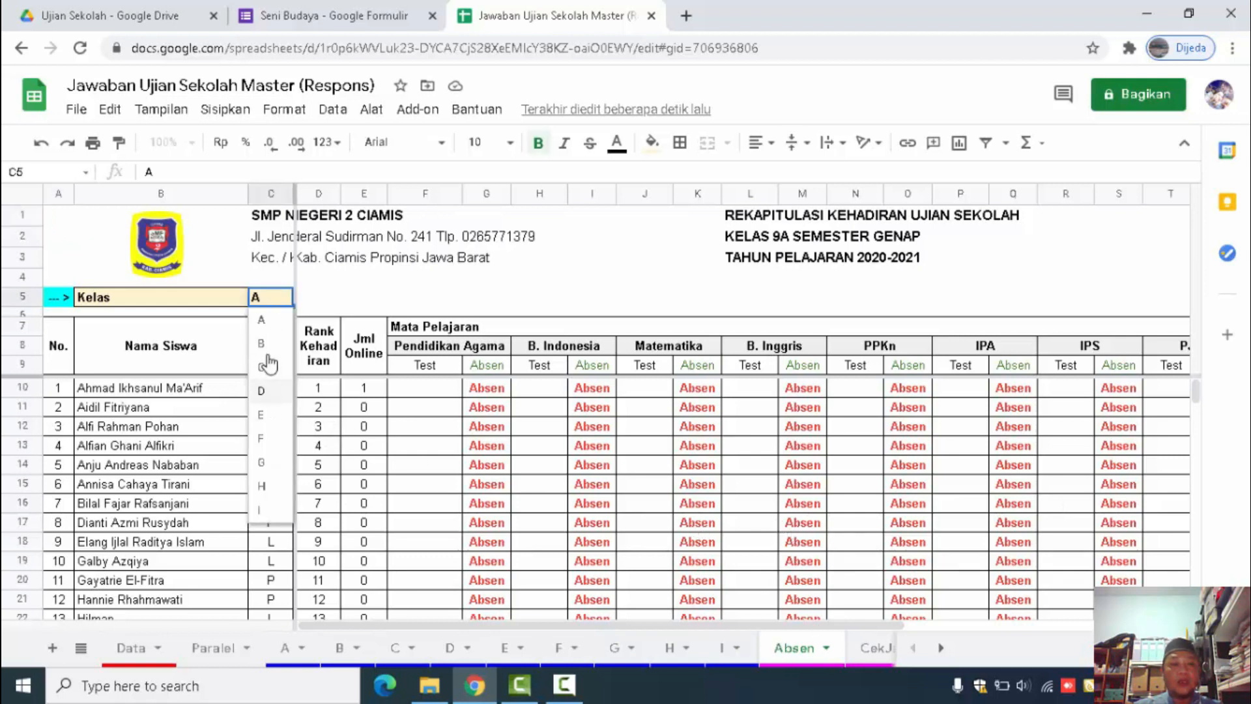
click(267, 318)
scroll(352, 488, down, 1)
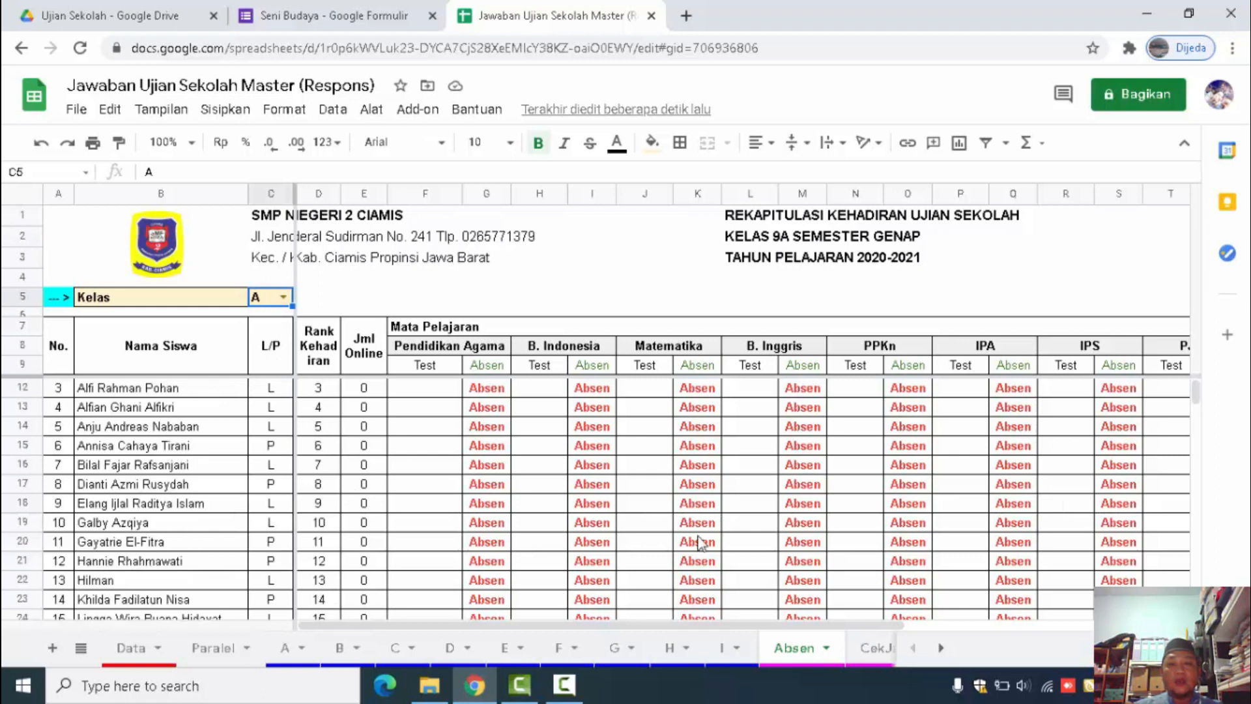
scroll(619, 628, right, 1)
drag(796, 638, 1041, 645)
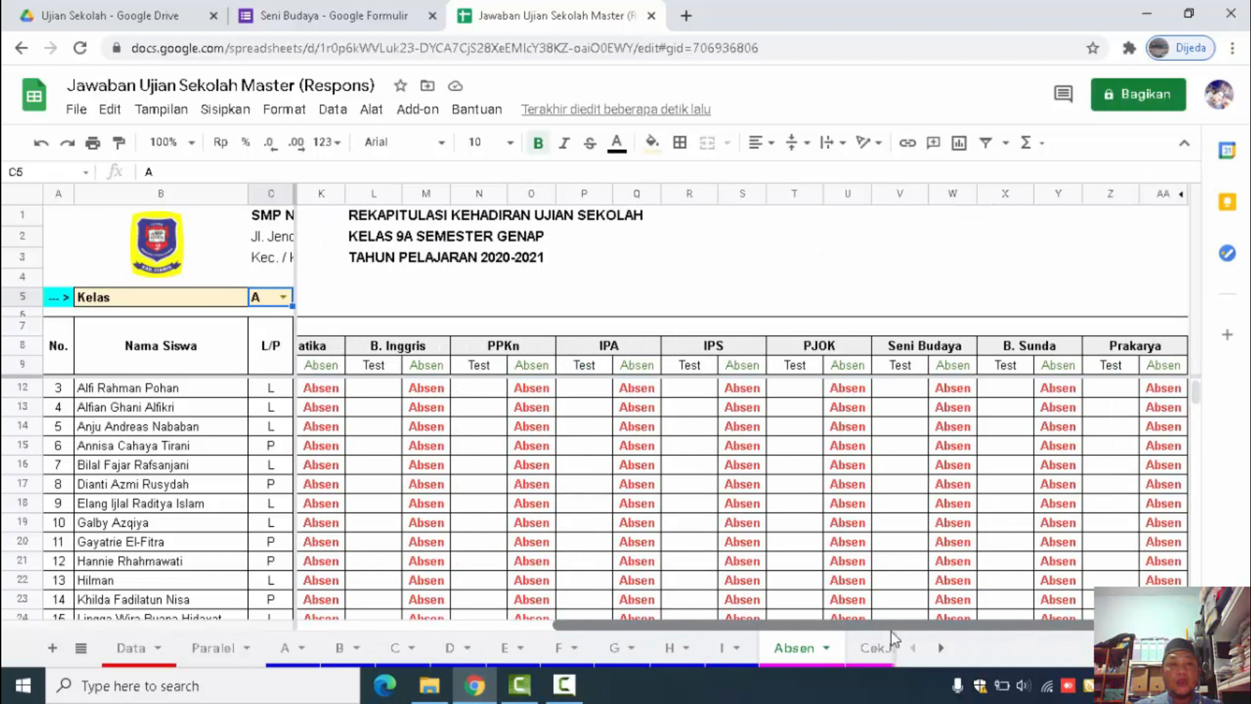
drag(892, 626, 515, 611)
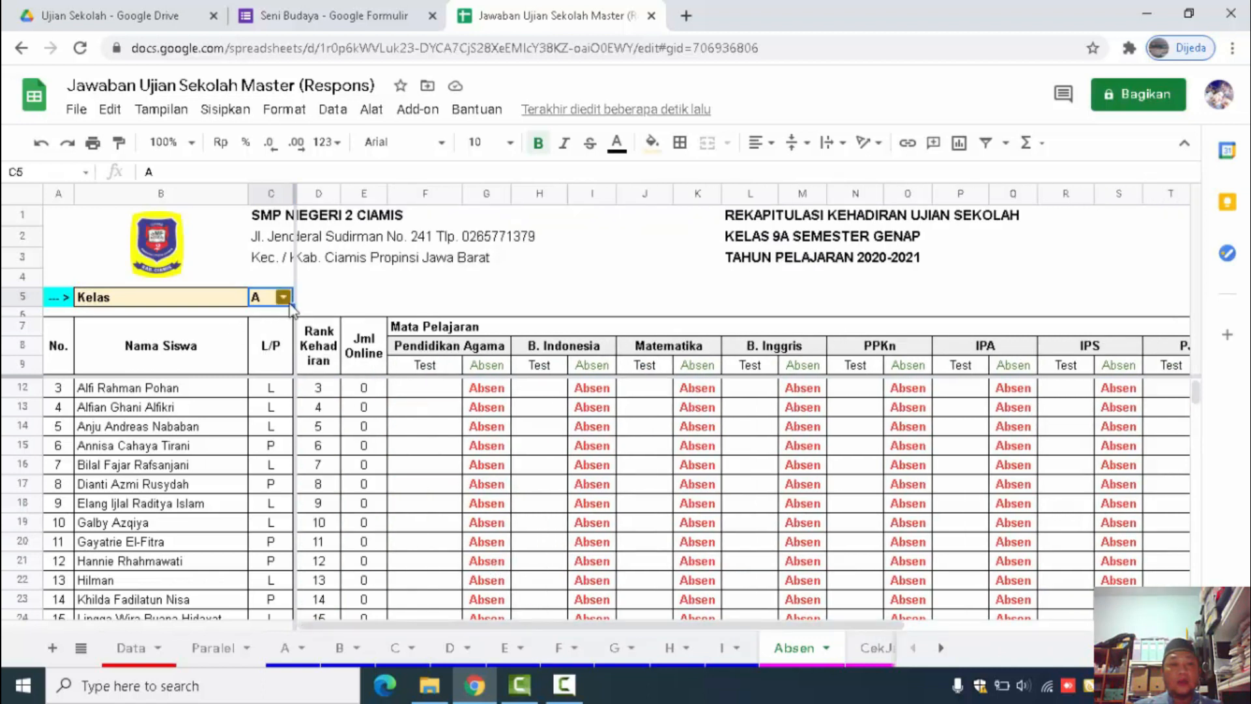
drag(1196, 396, 1197, 358)
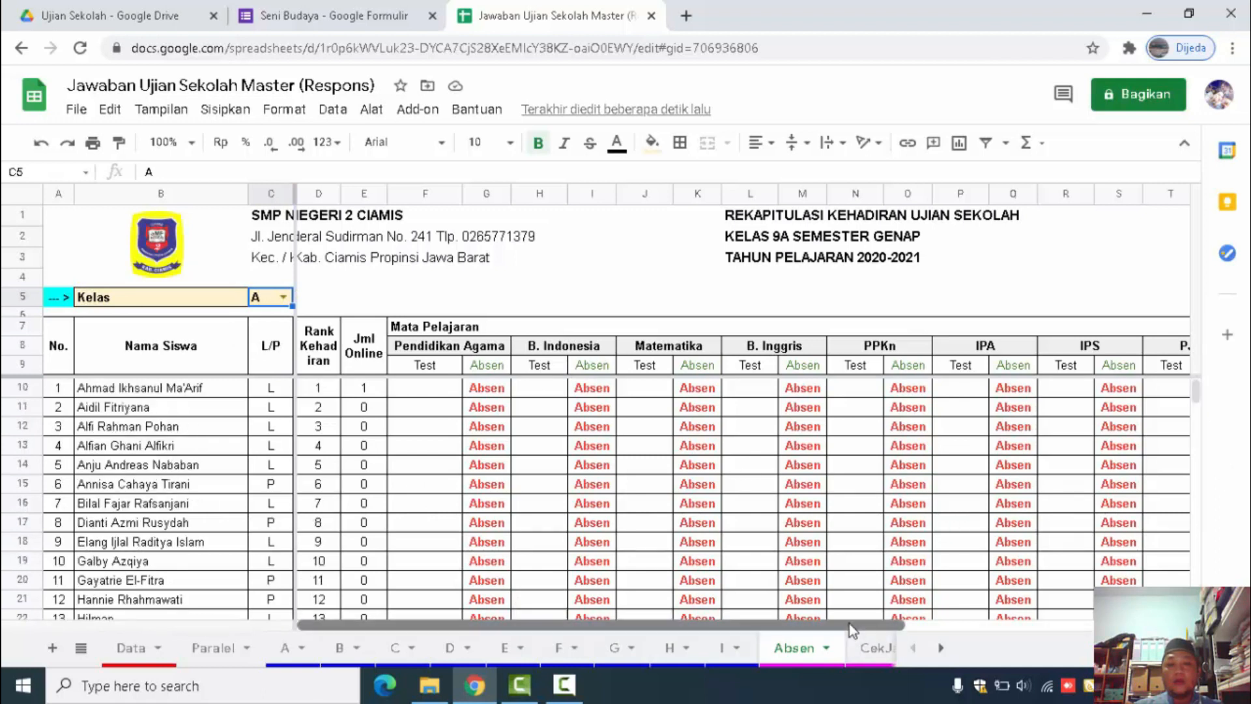
drag(850, 624, 1108, 624)
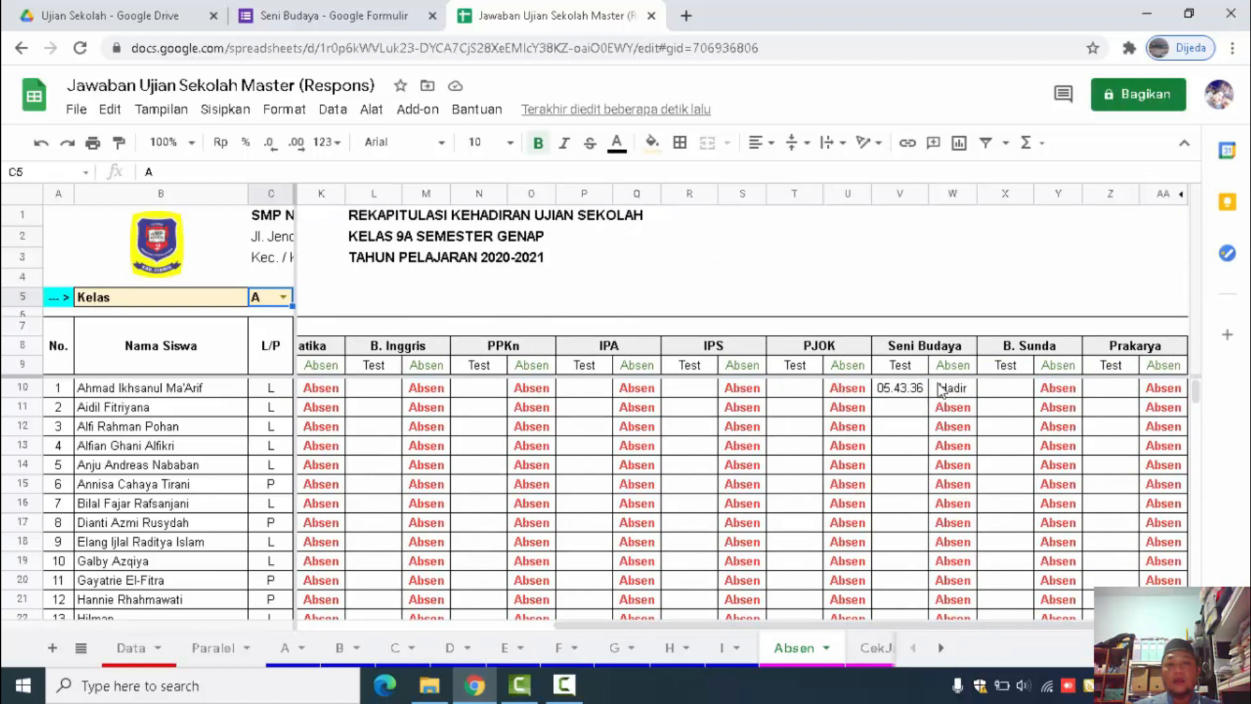
Compare the first student's results on class sheet A with the Absen sheet, and inspect the attendance cells from Seni Budaya to Prakarya
click(287, 648)
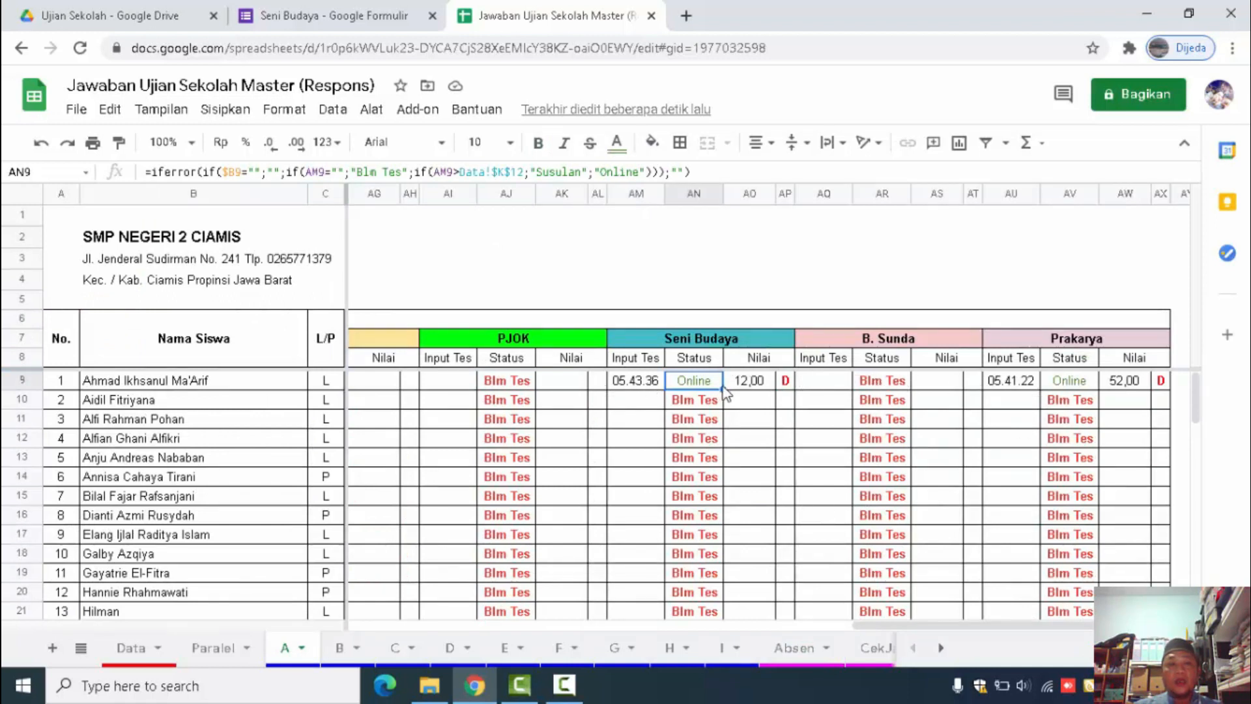
click(794, 647)
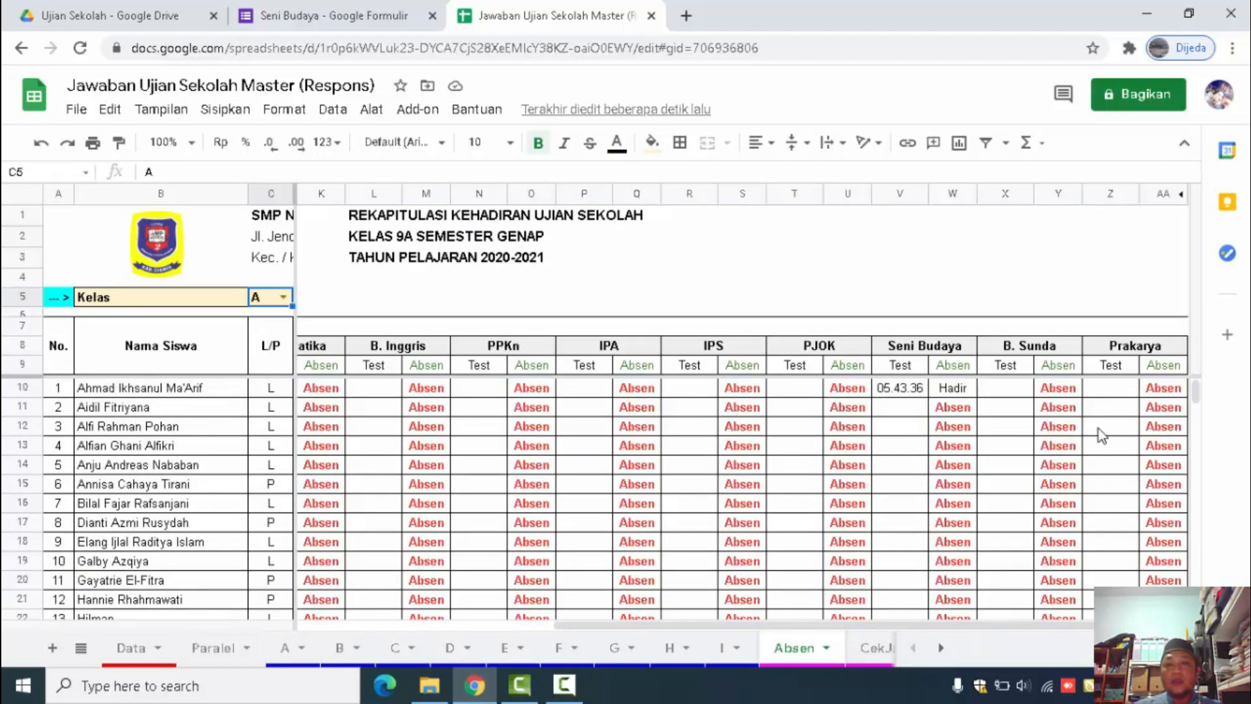
click(1112, 388)
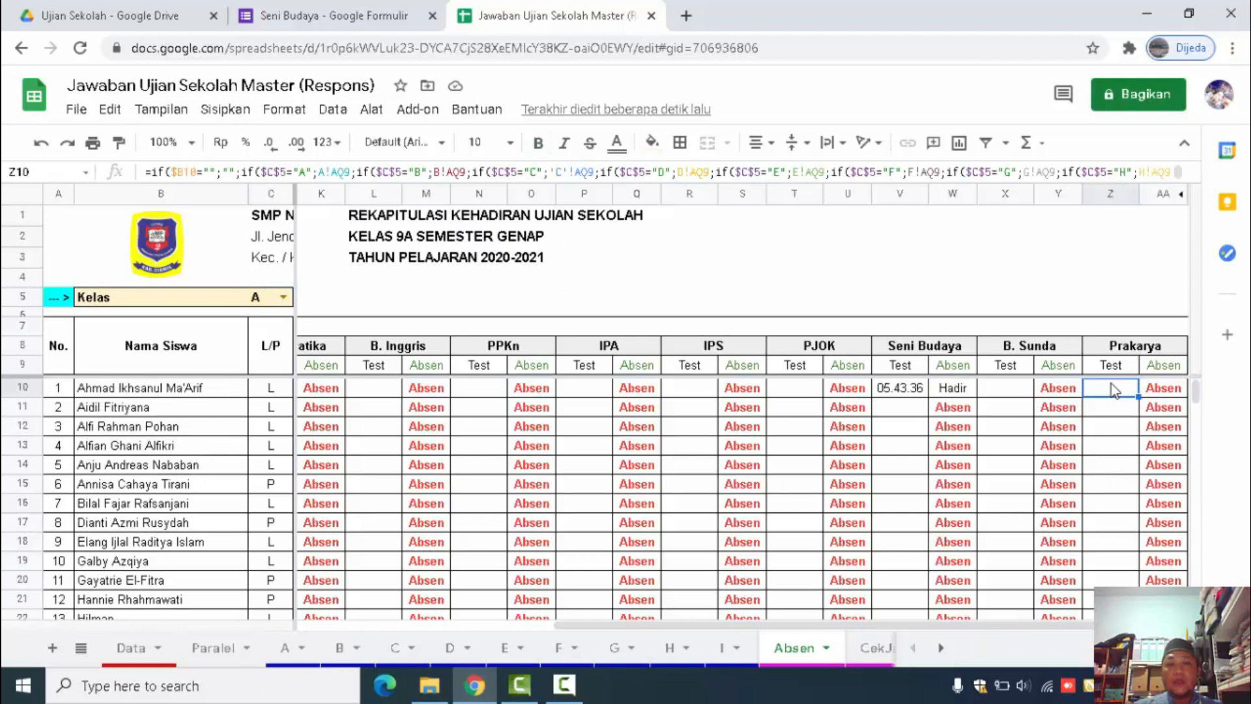
click(1053, 391)
click(1014, 393)
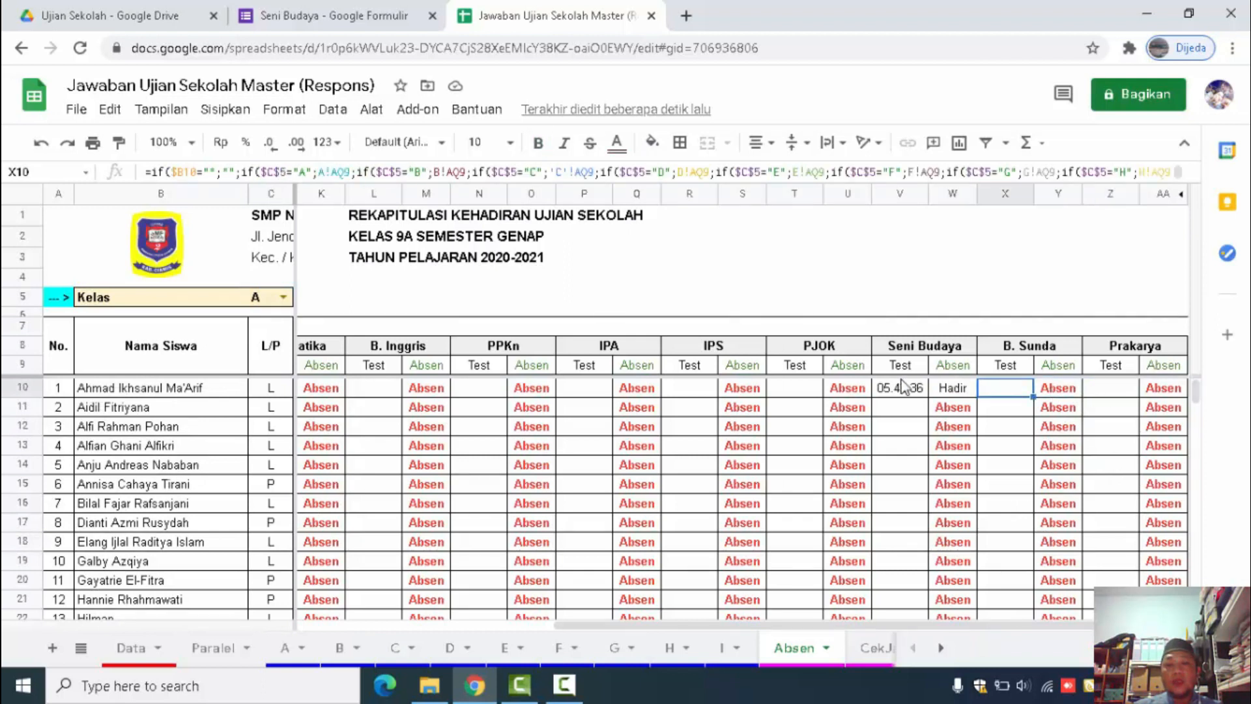
click(904, 390)
click(960, 395)
click(1009, 395)
click(1067, 394)
click(1116, 393)
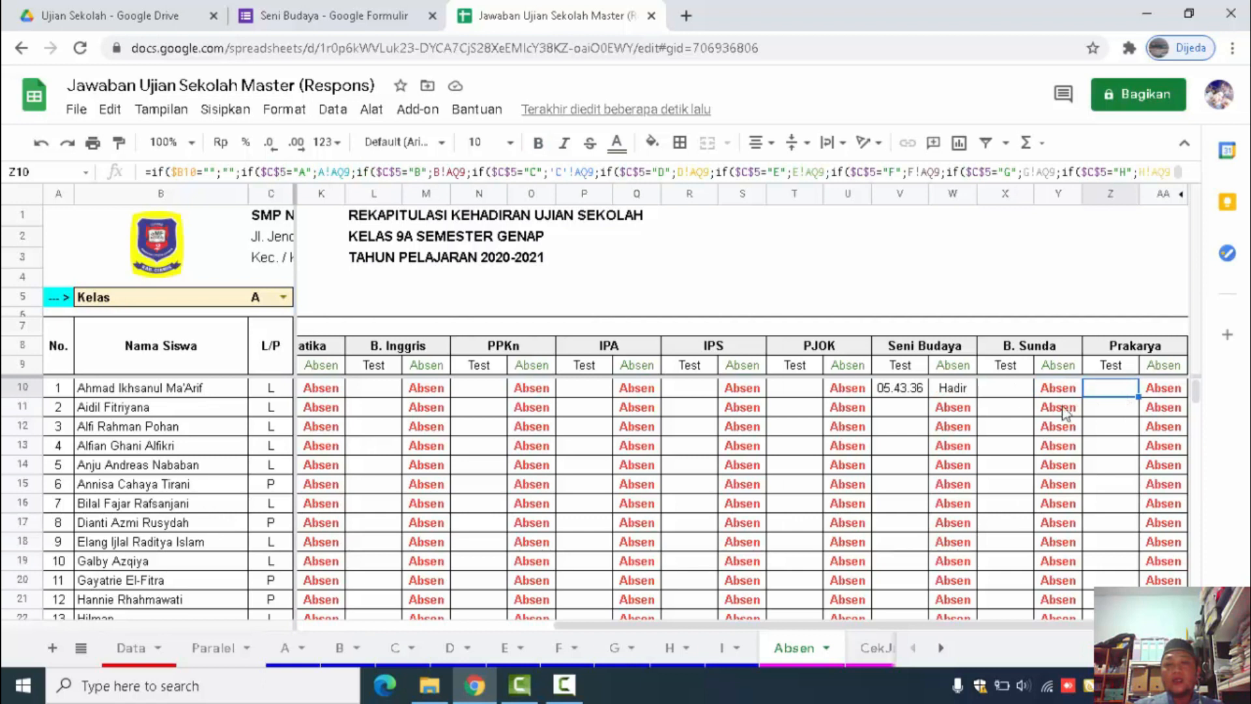
Check the first student's Seni Budaya, B. Sunda and Prakarya entries on the CekJawab sheet and inspect the last two subjects' formulas
click(940, 647)
click(940, 647)
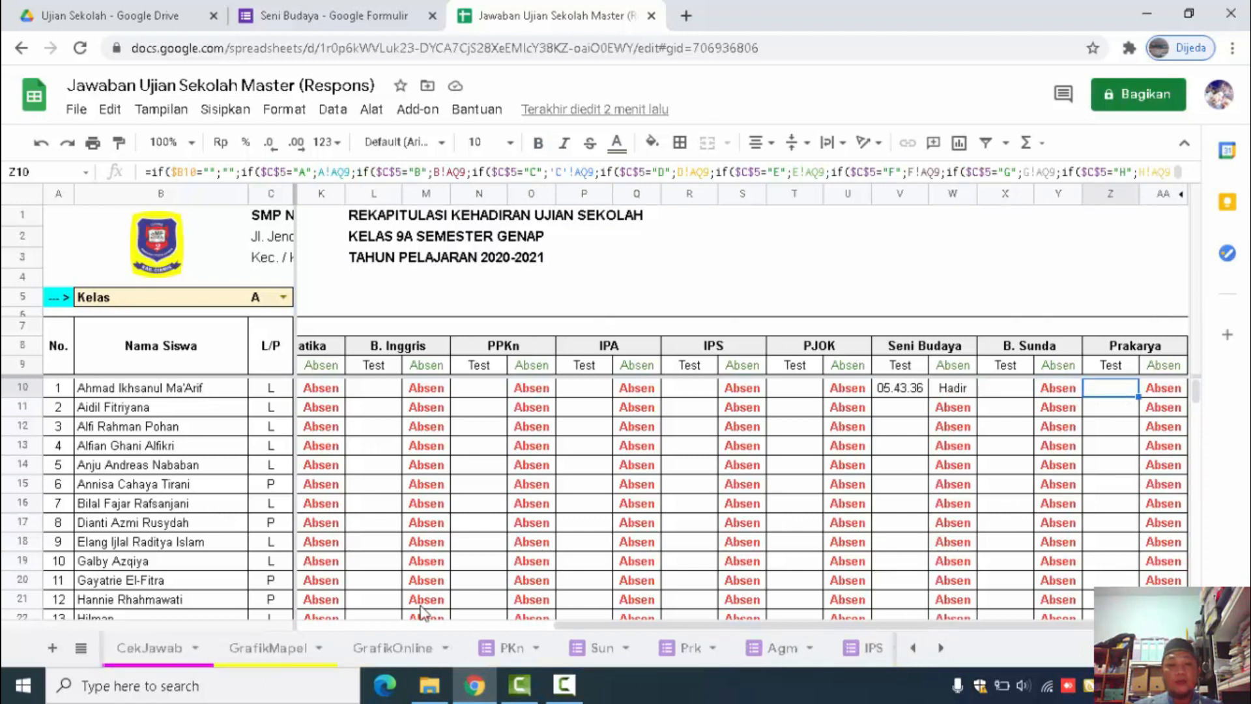
click(144, 648)
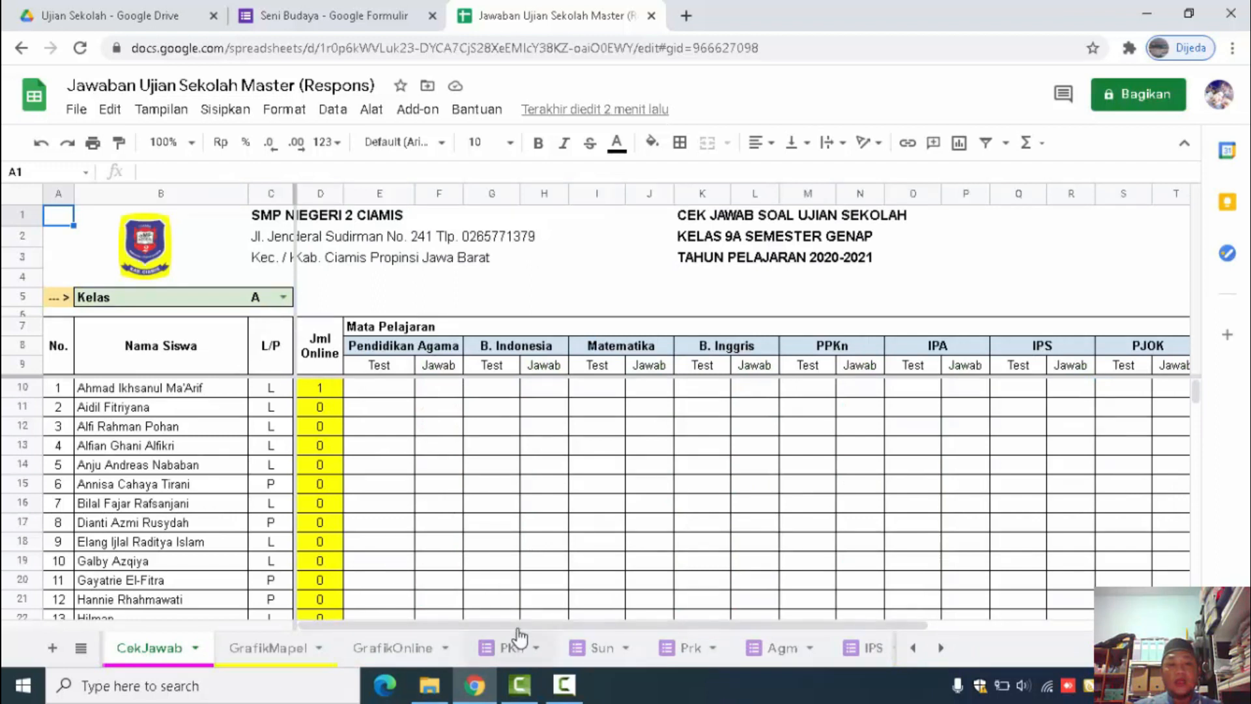
drag(595, 635, 1033, 636)
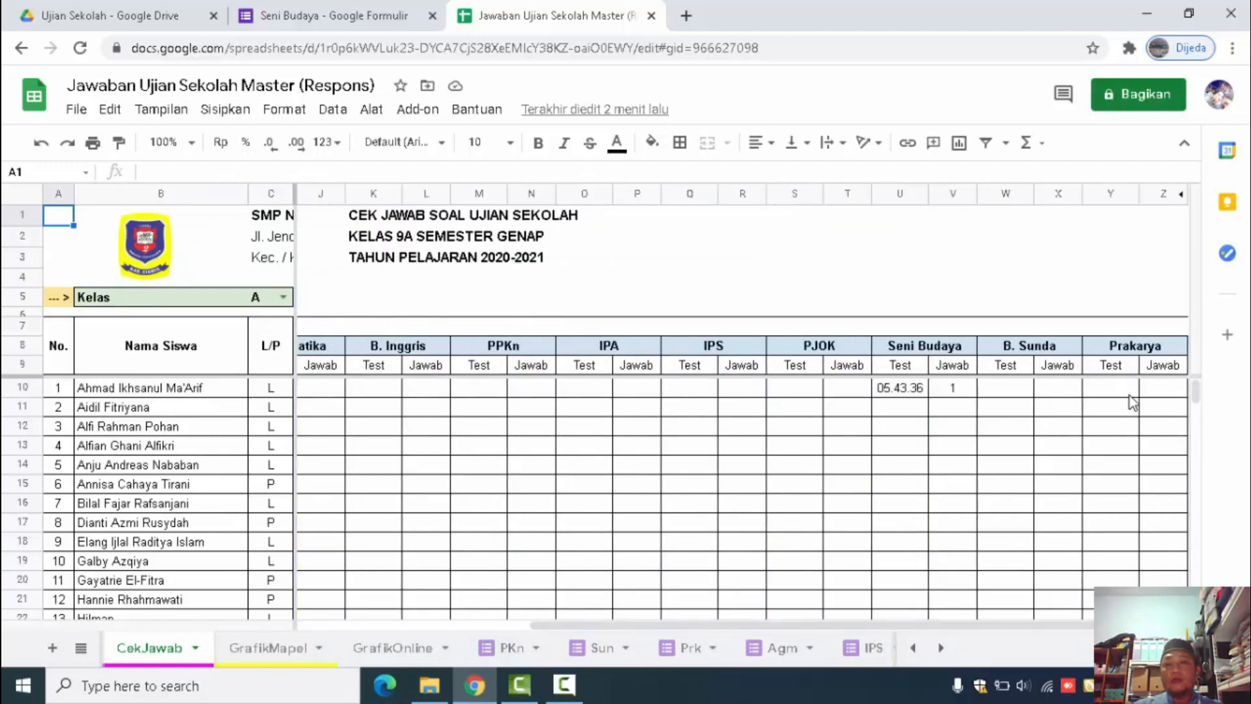
click(1109, 389)
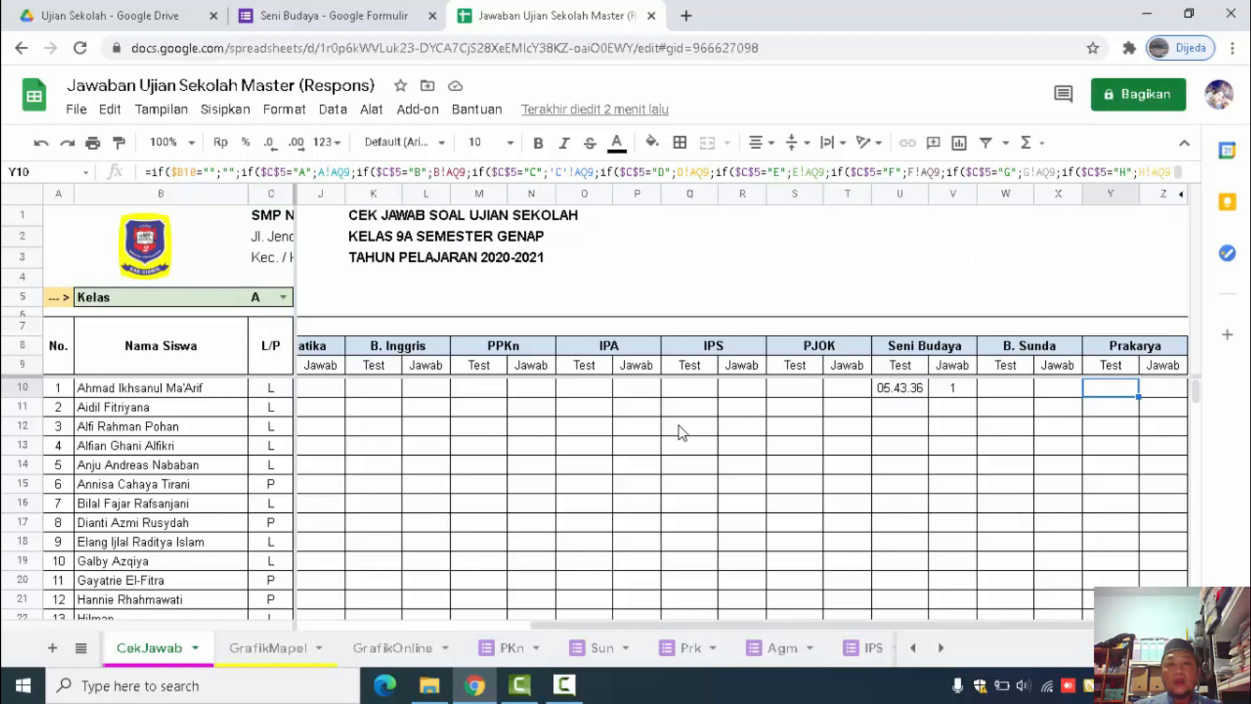
click(1070, 393)
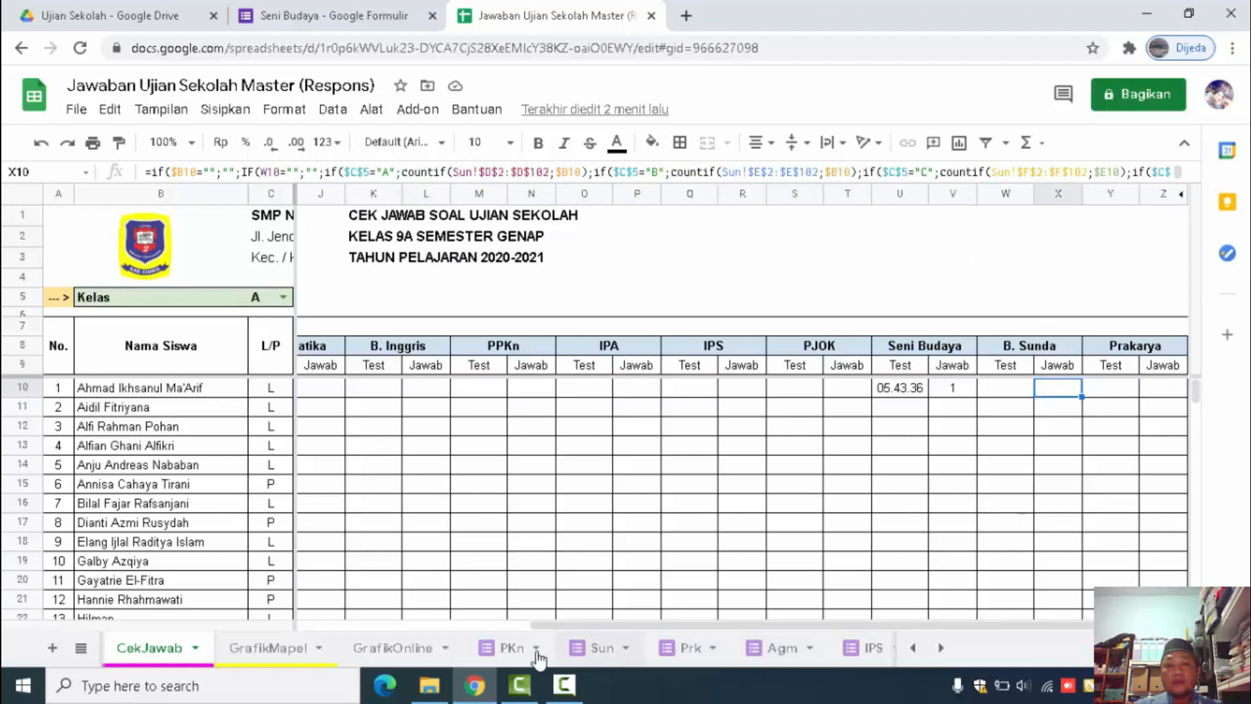
Review the per-subject chart and table on the GrafikMapel sheet and the per-class ones on the GrafikOnline sheet
click(282, 653)
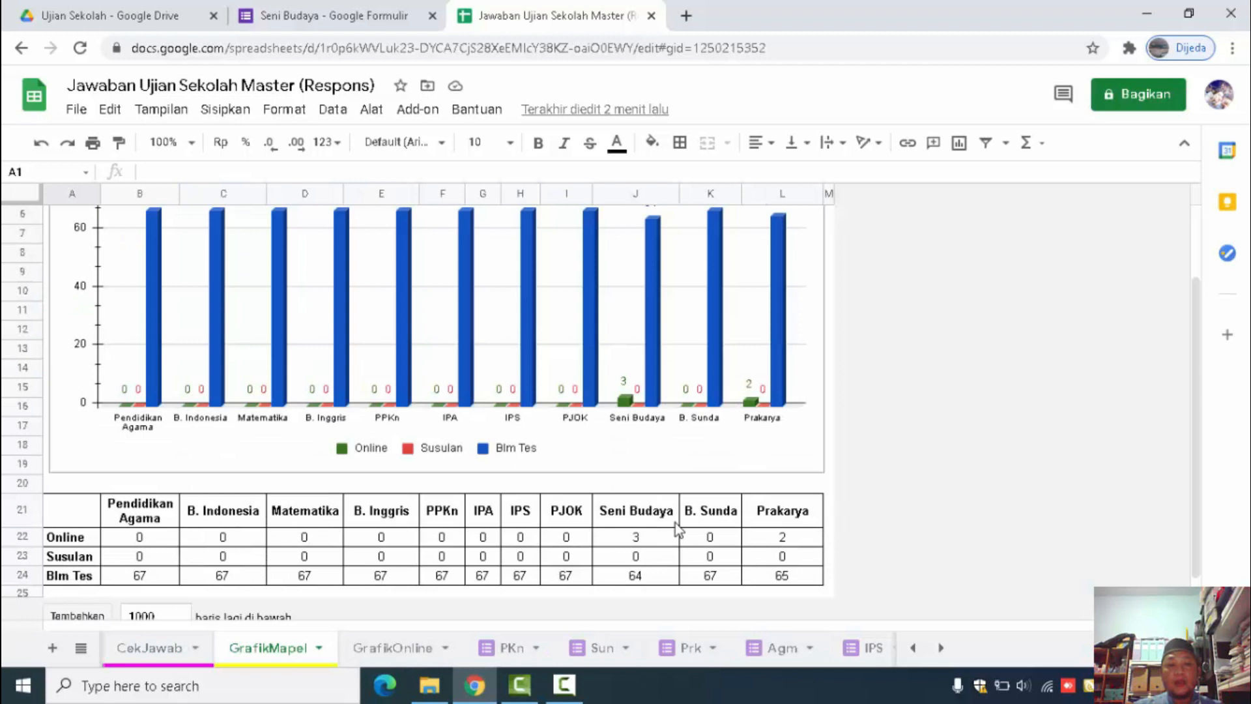
scroll(675, 523, down, 1)
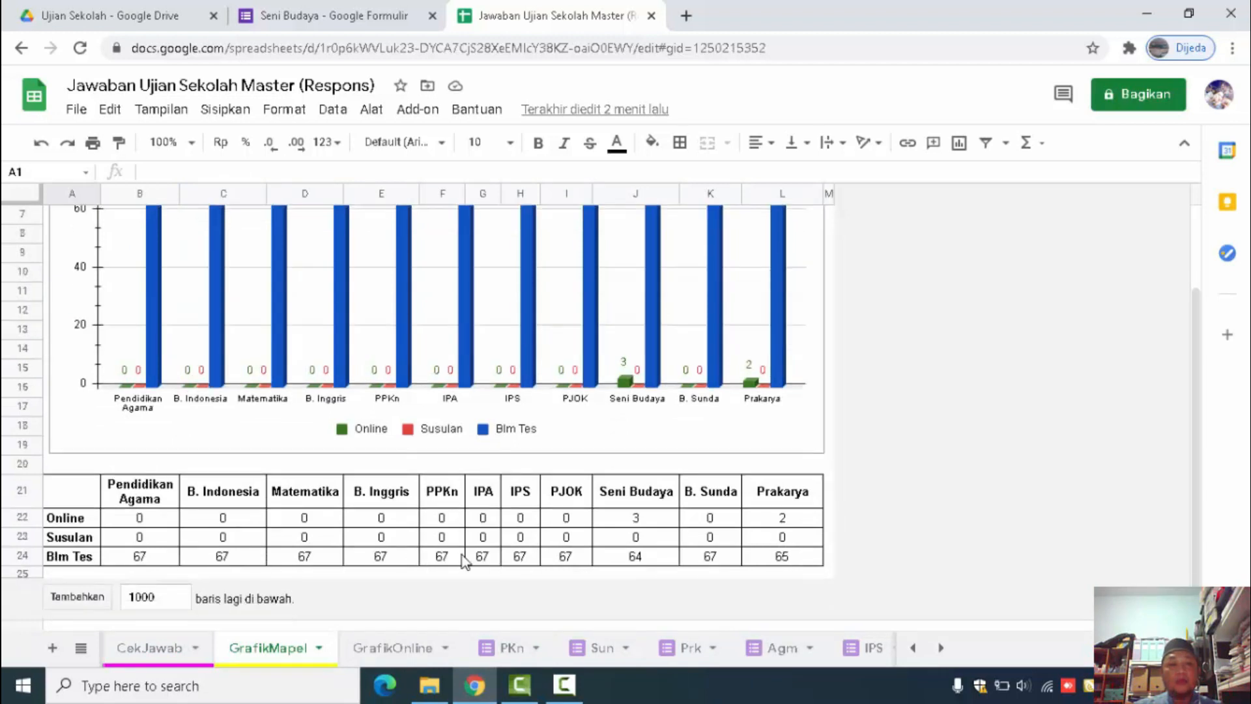
scroll(465, 560, up, 2)
scroll(464, 561, down, 3)
click(392, 647)
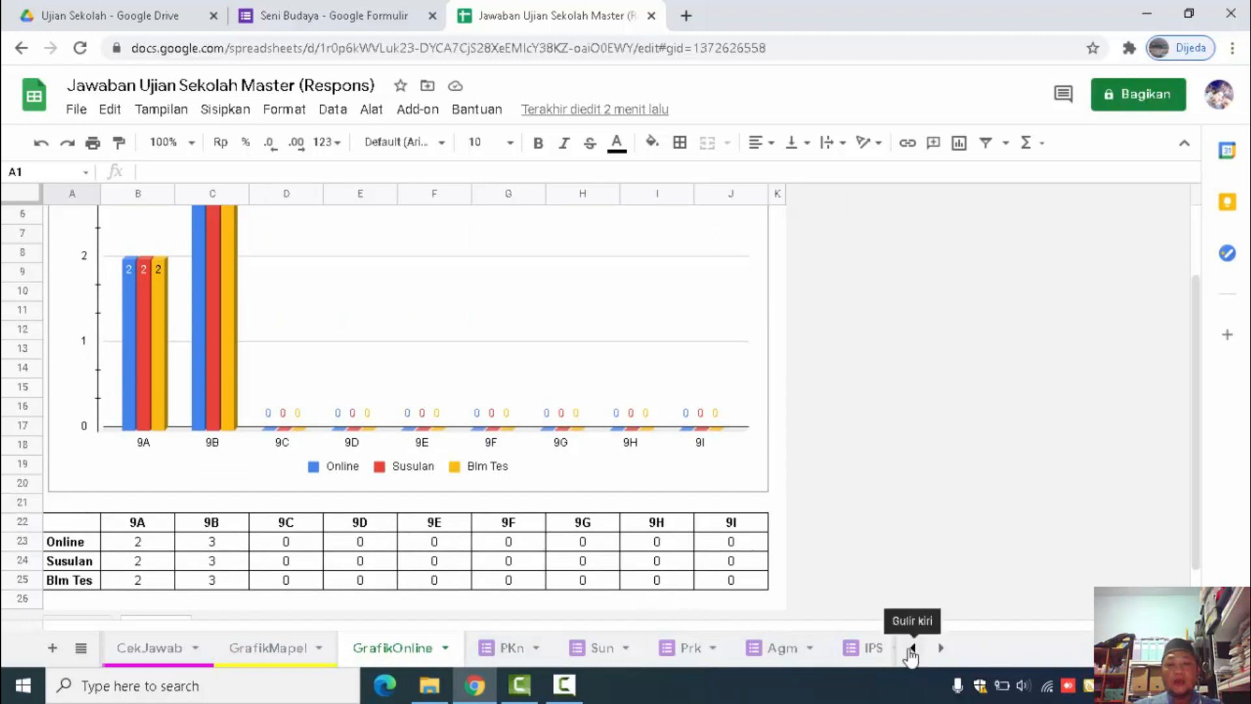
Show class B in the Absen recap to check its Seni Budaya attendance, and set the class back to A
click(913, 647)
click(913, 647)
click(796, 647)
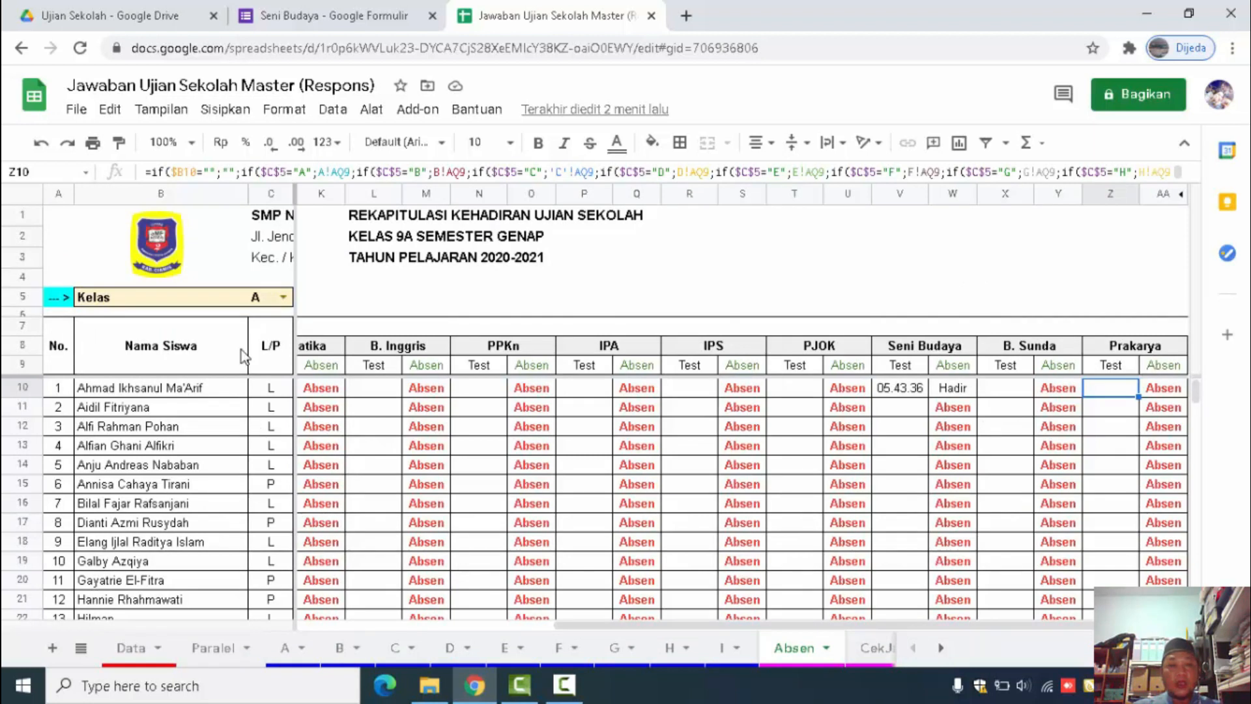
click(283, 297)
click(276, 350)
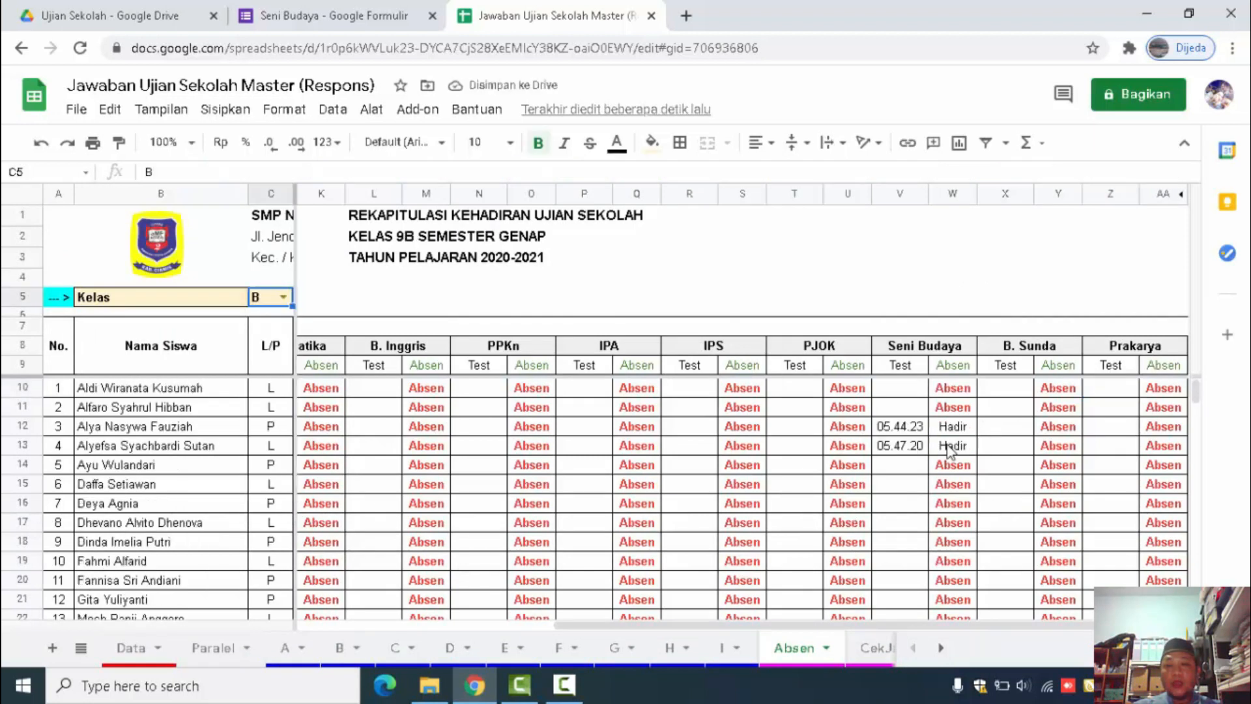
click(282, 296)
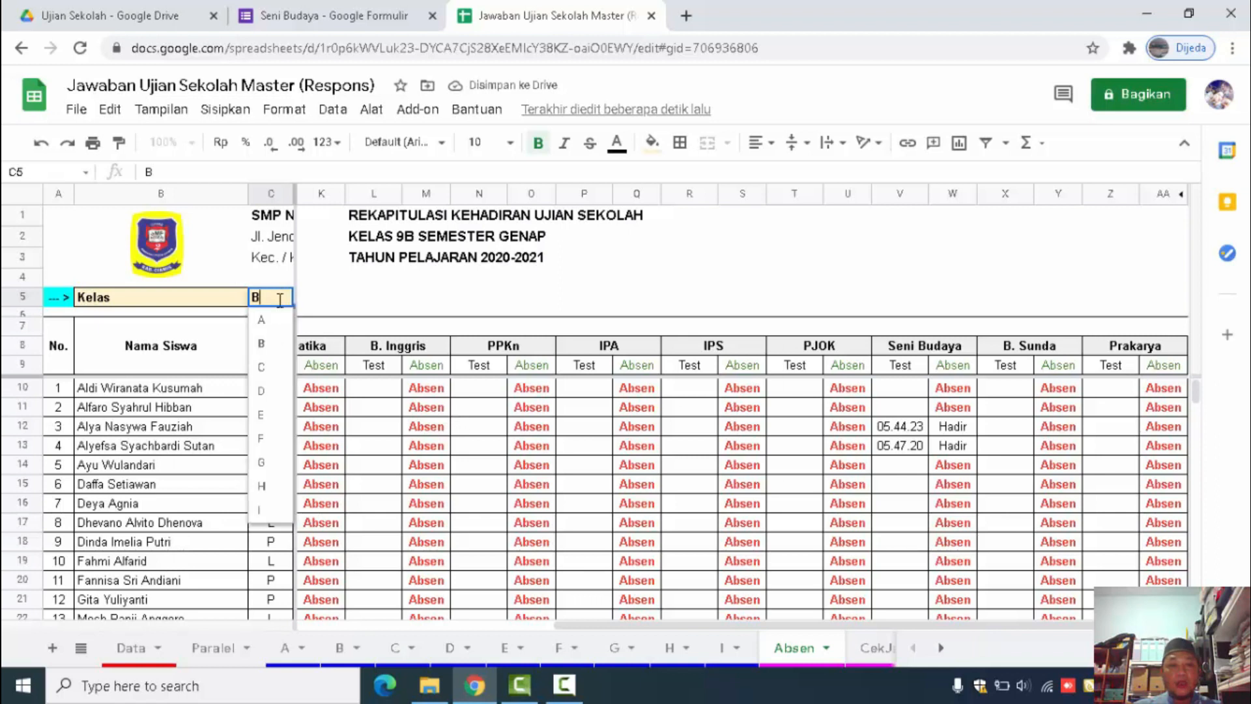
click(273, 331)
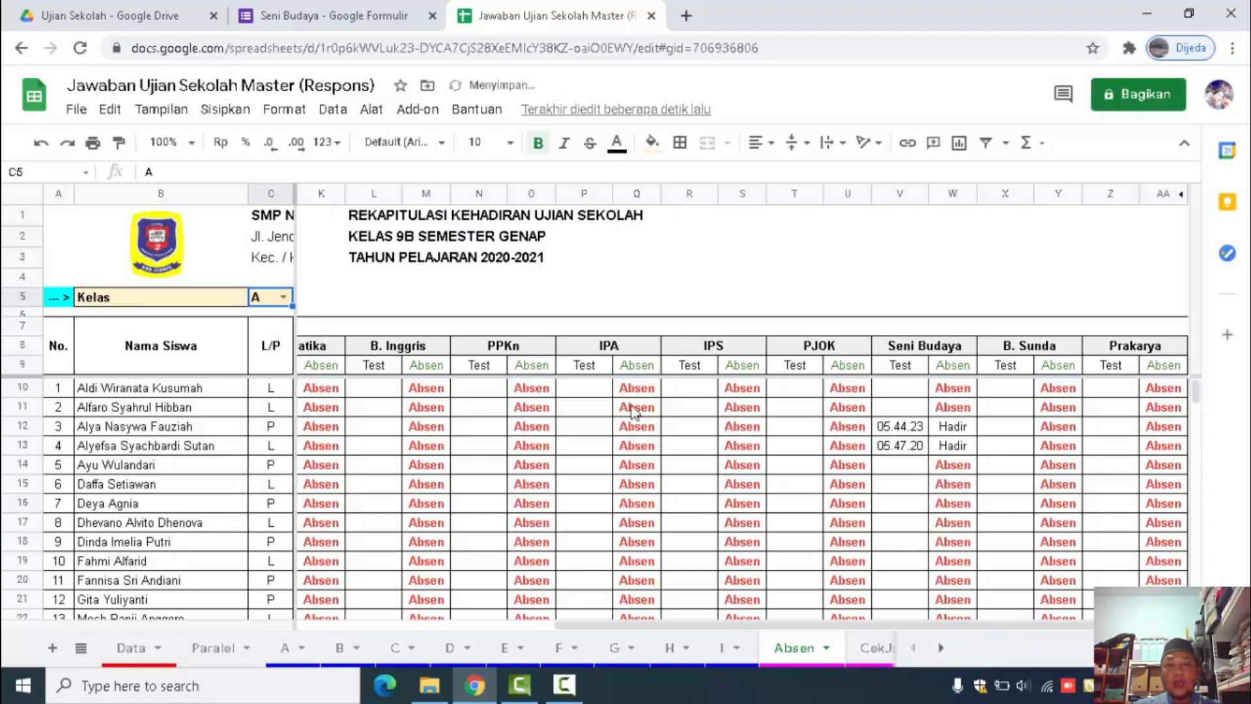
Expand the formula bar on the Absen sheet and inspect the first student's Test formulas for Seni Budaya and Prakarya
click(1008, 389)
click(1110, 391)
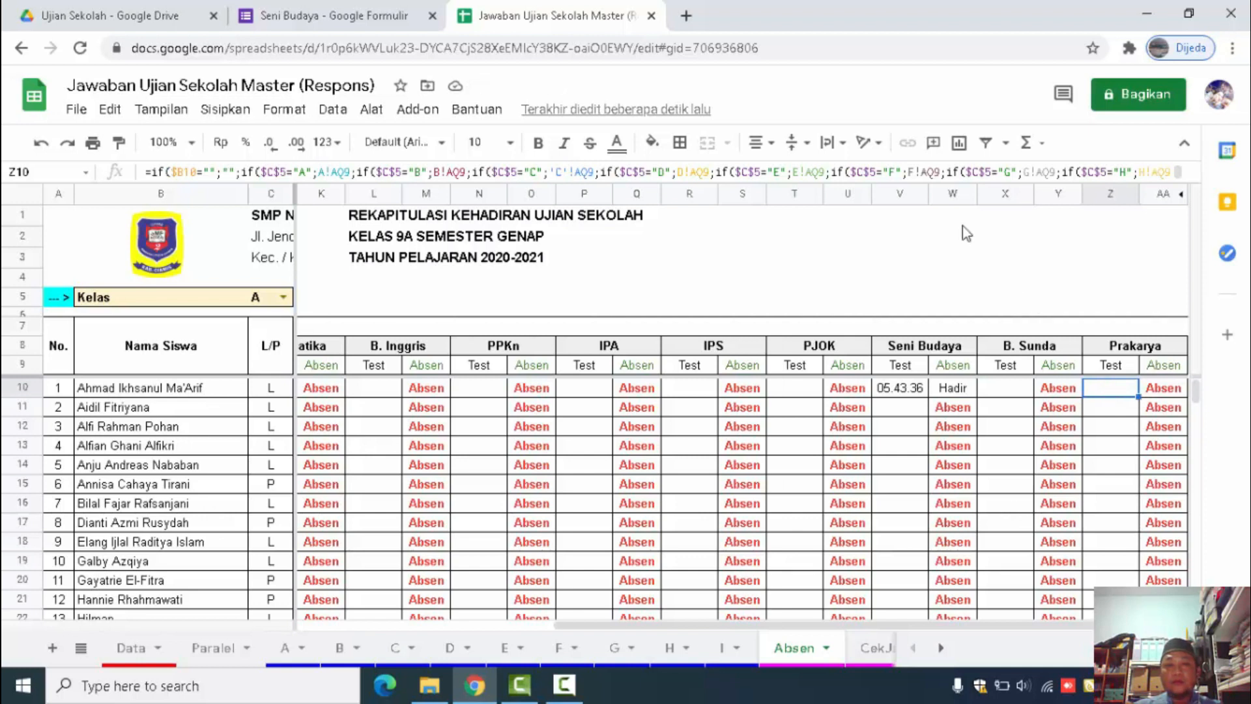
key(ctrl+shift+u)
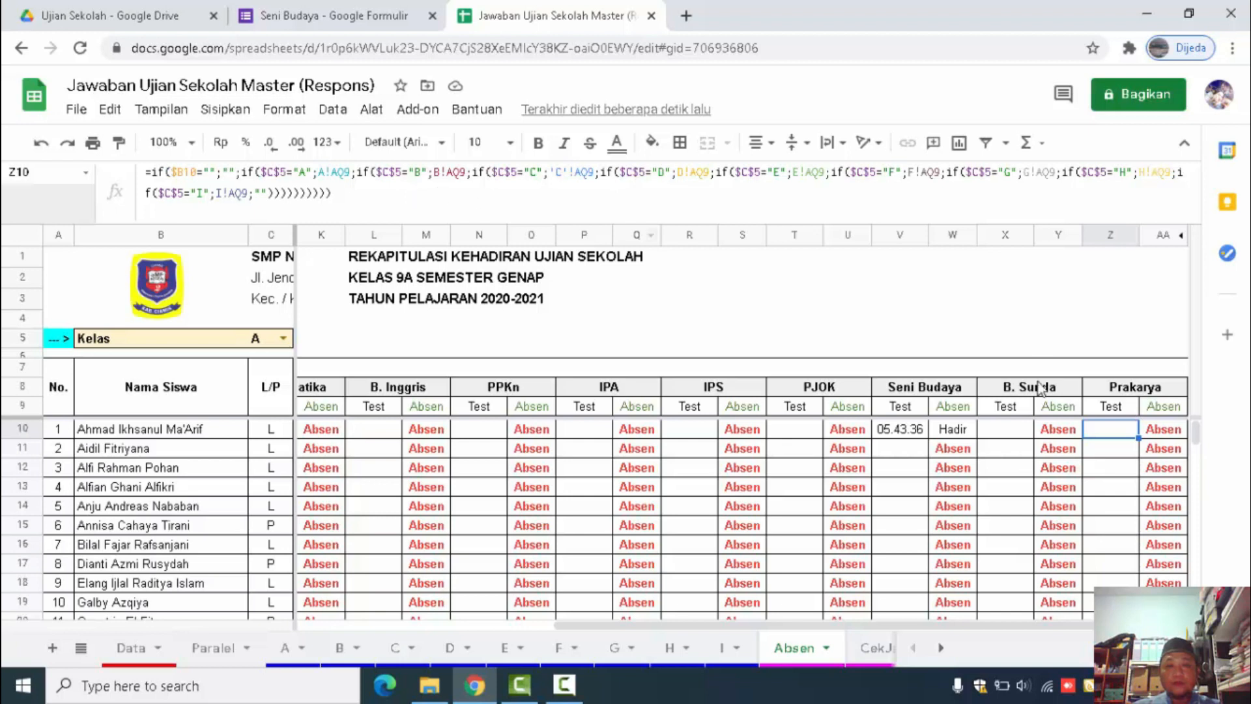
click(907, 436)
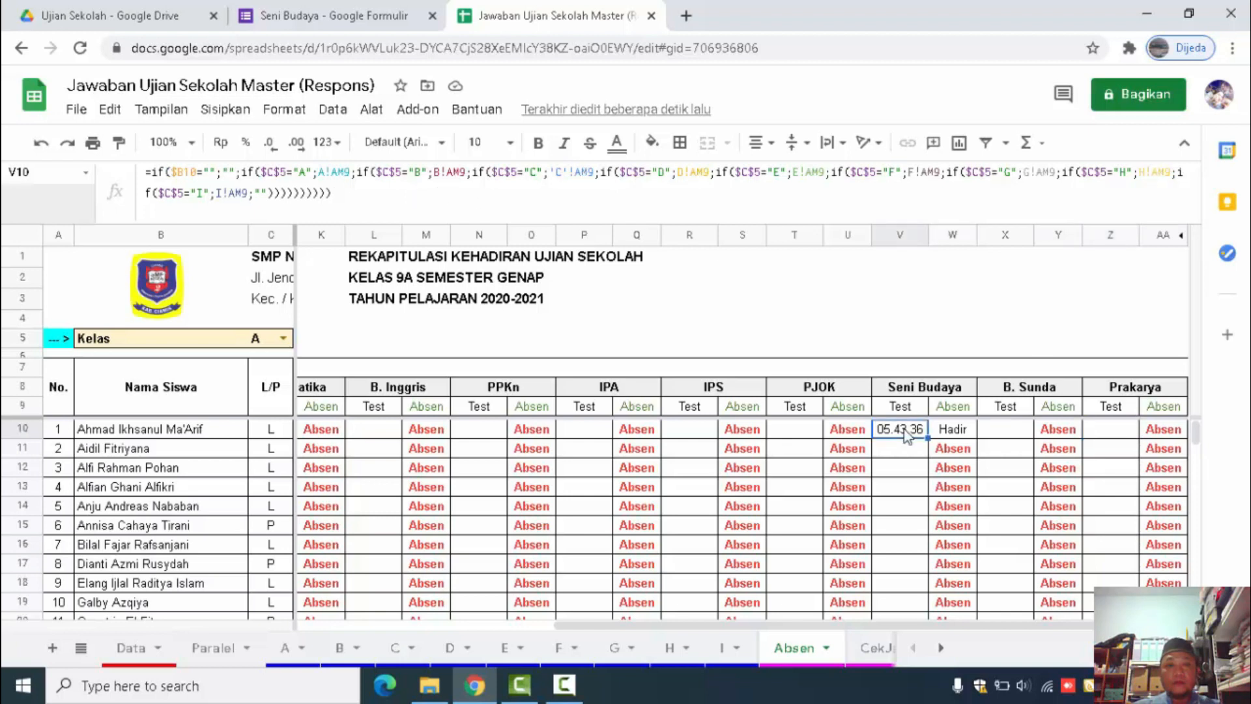
click(1110, 428)
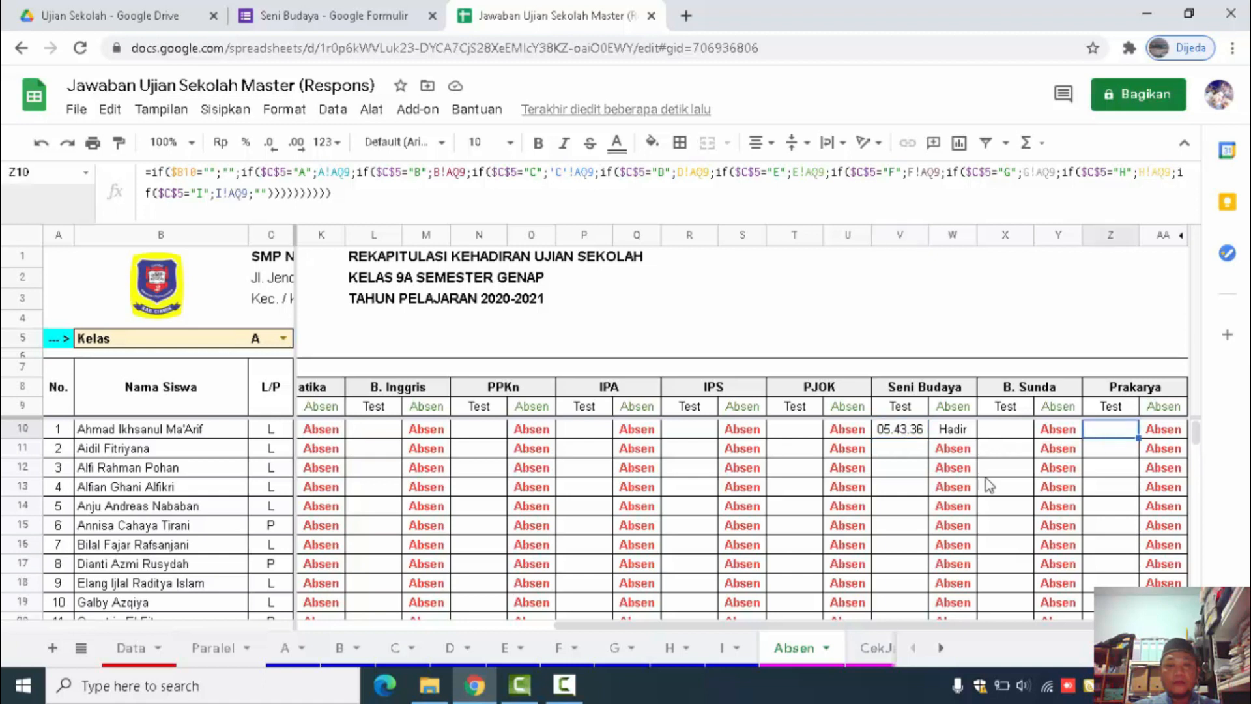
Check the first student's Seni Budaya and Prakarya test times, statuses and scores on class sheet A
click(282, 647)
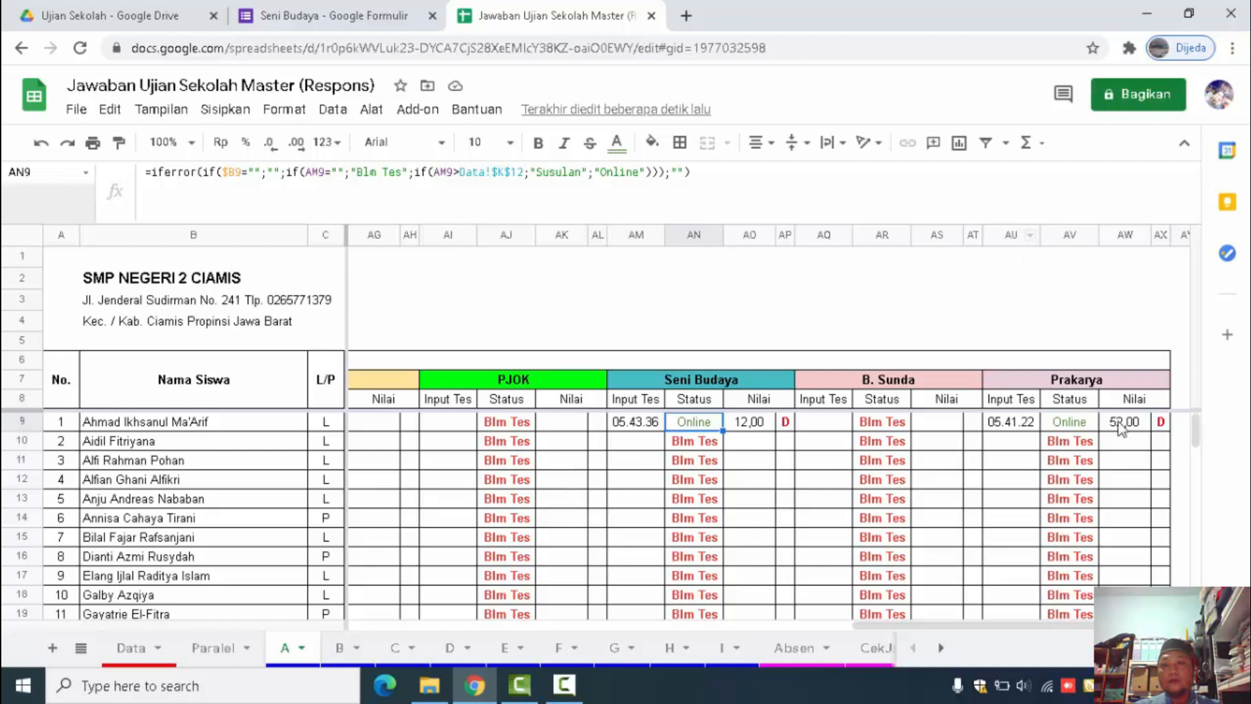
scroll(1134, 494, down, 1)
scroll(1134, 494, up, 1)
mouse_move(1197, 438)
mouse_down()
mouse_move(1196, 449)
mouse_move(1198, 422)
mouse_up()
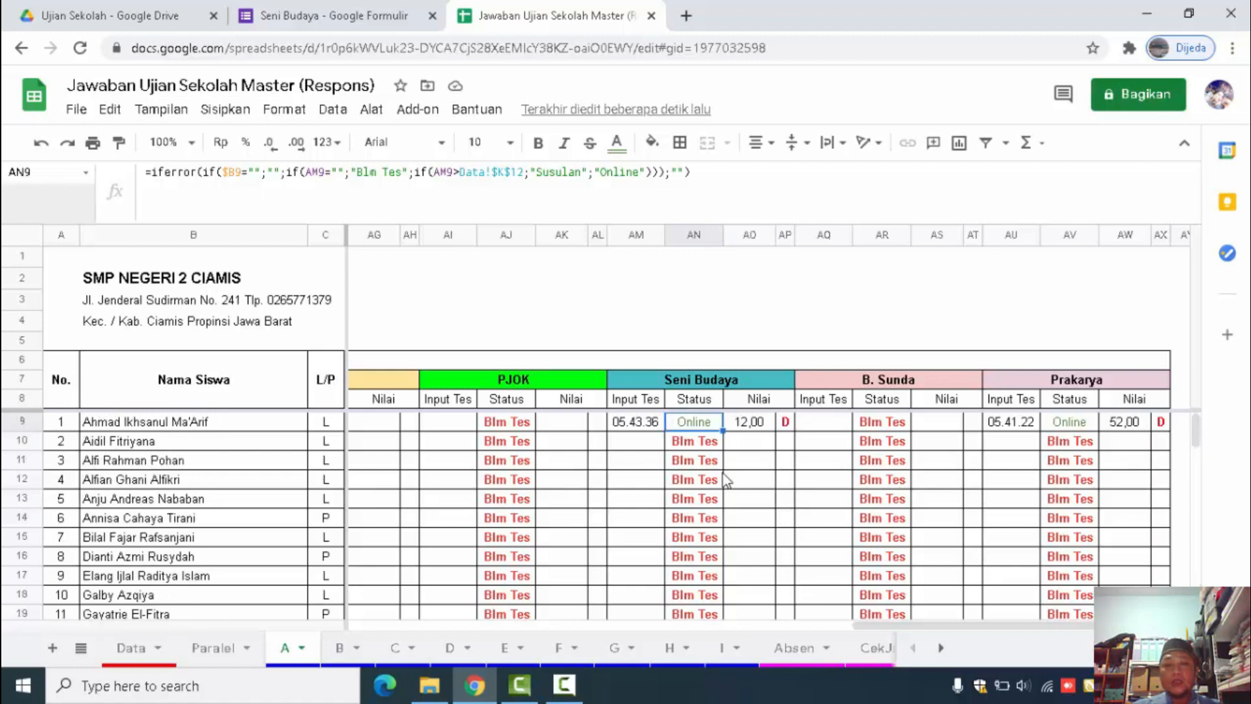
Compare the first student's B. Sunda Test formula on Absen with the B. Sunda and Prakarya Input Tes cells on class sheet A
click(794, 648)
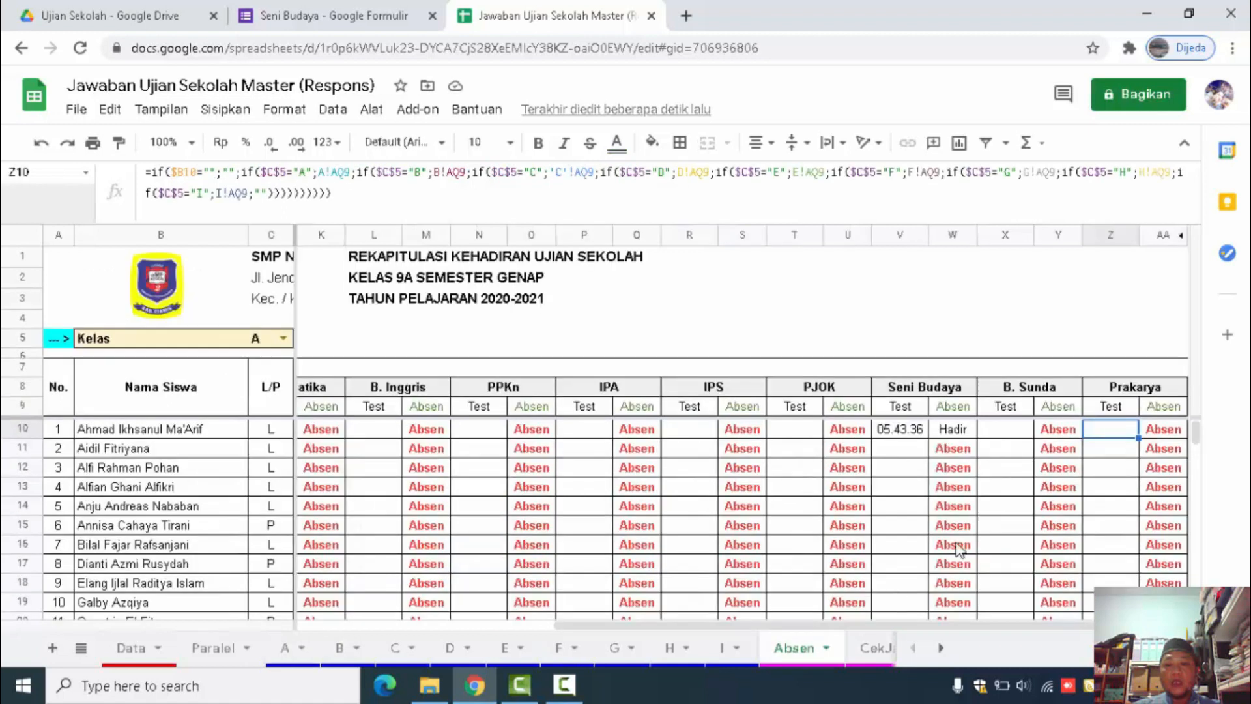
click(1019, 431)
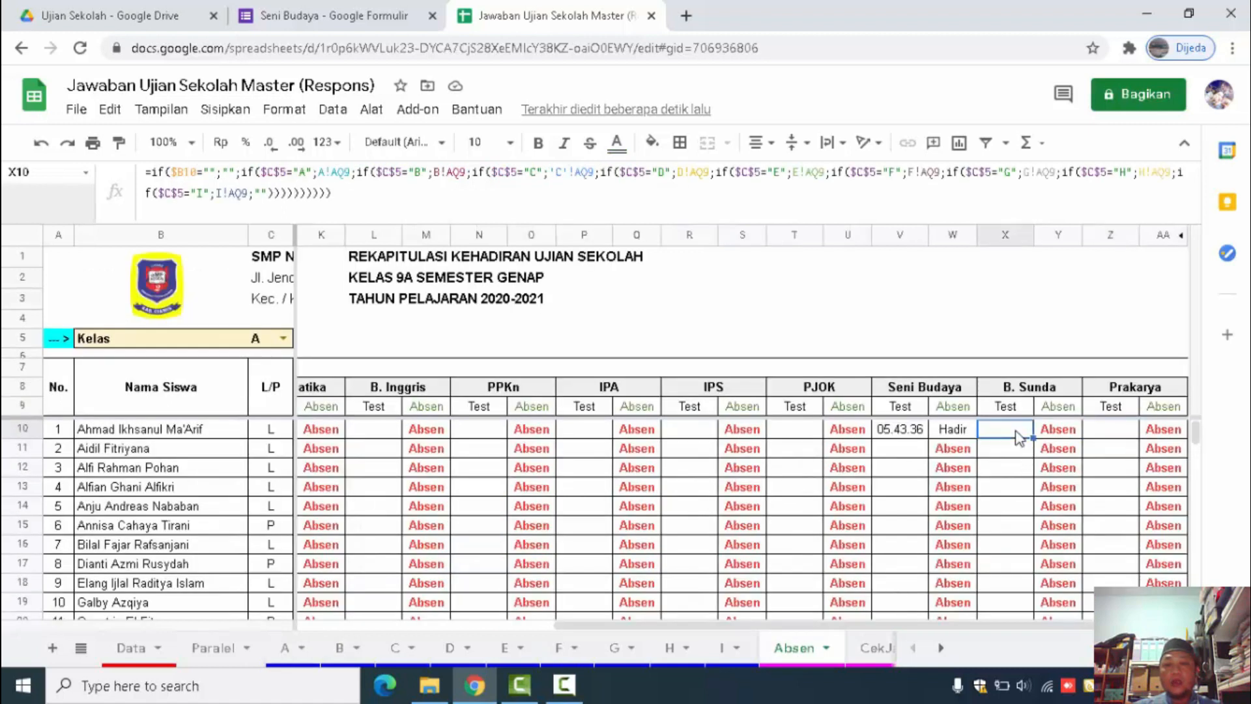
click(287, 649)
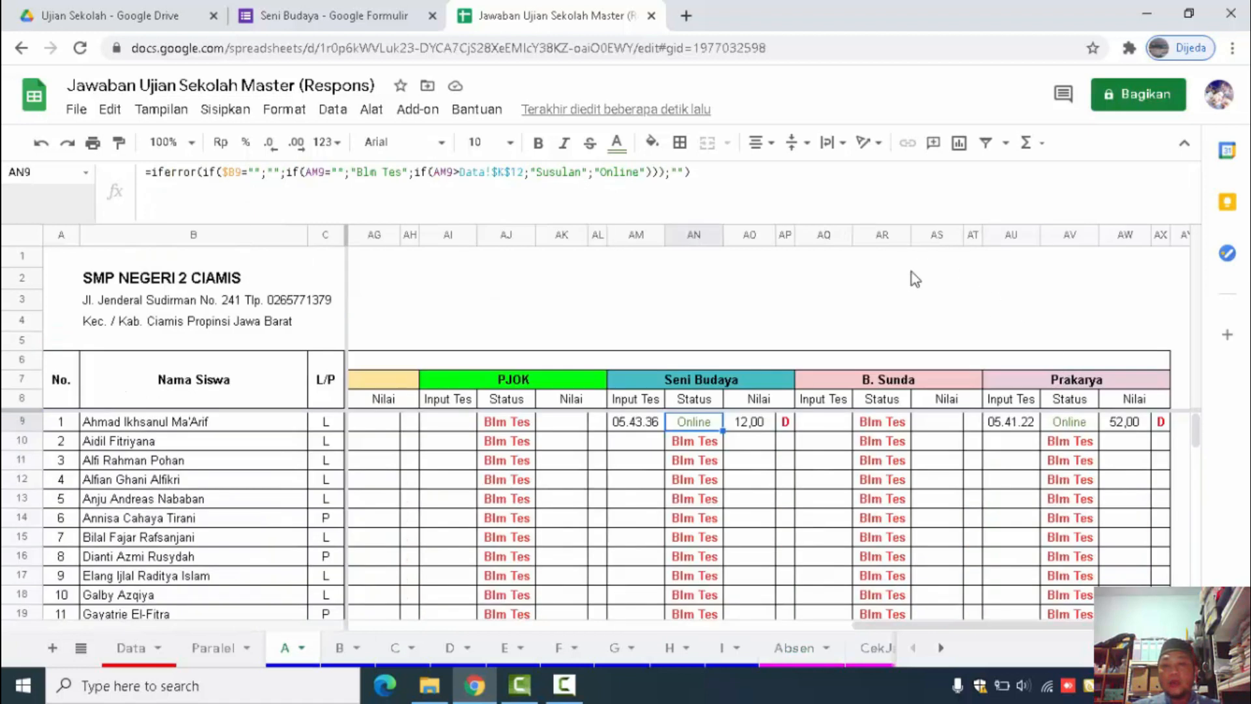
click(841, 426)
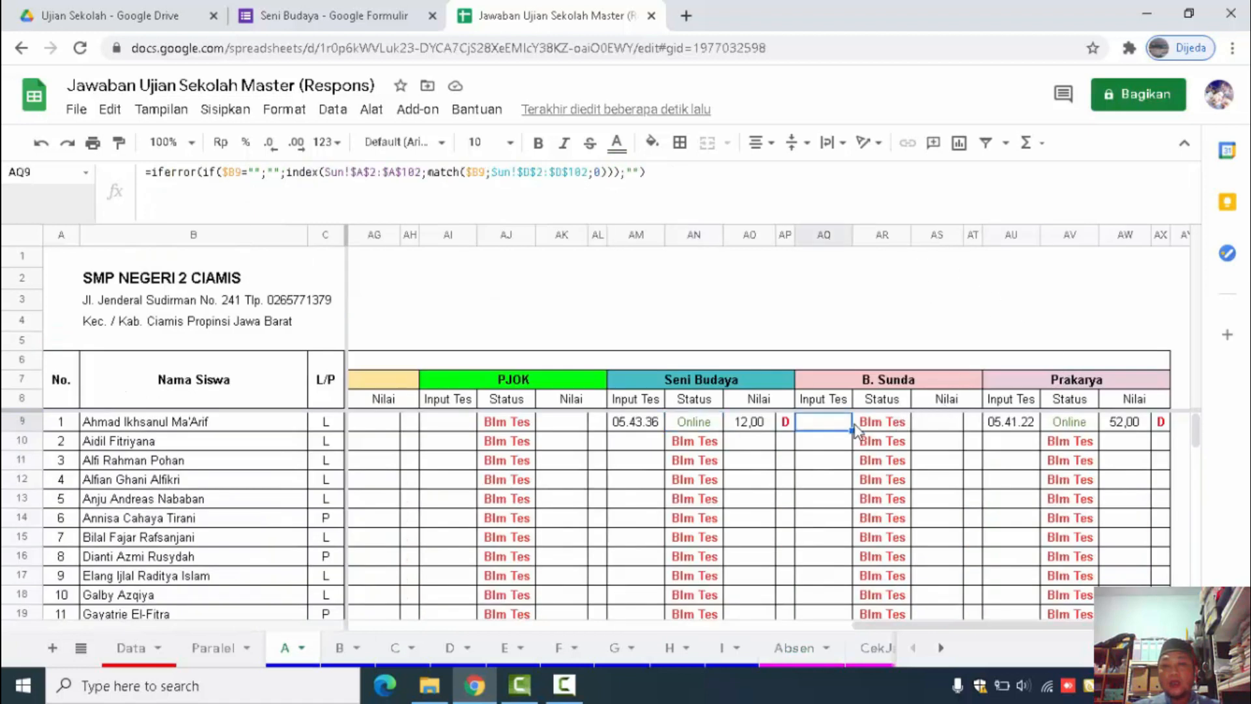
click(1019, 427)
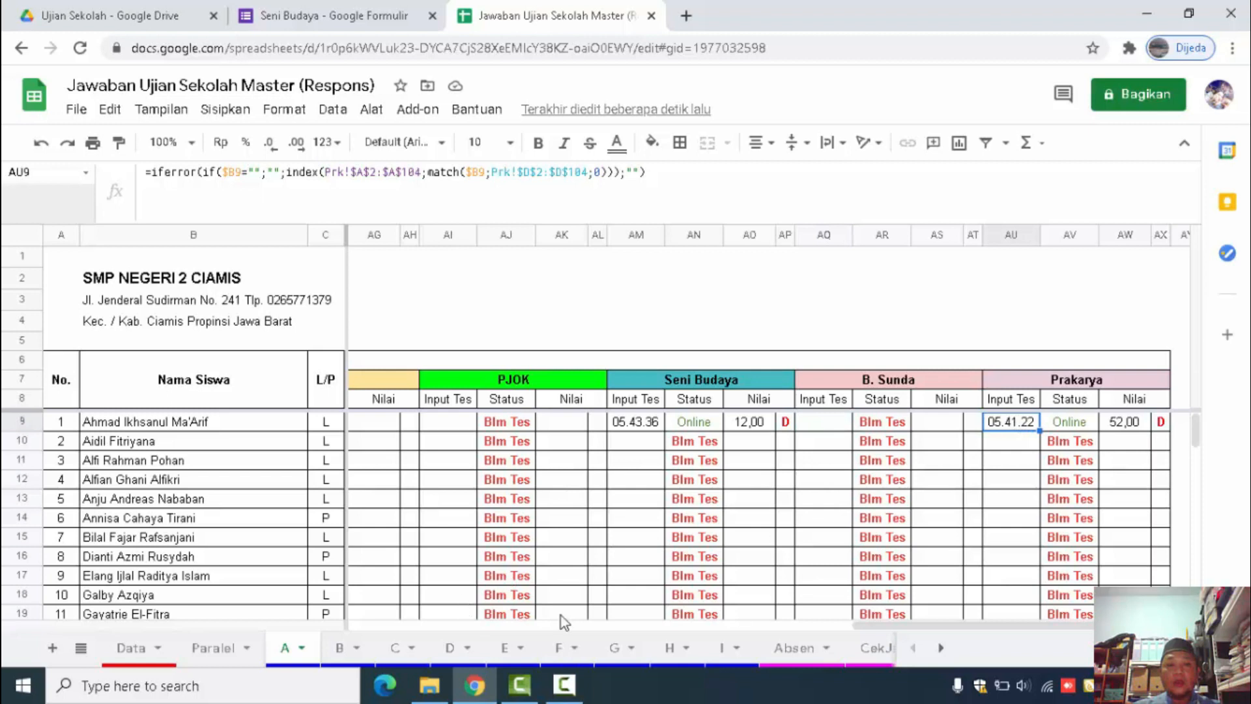
Examine the AQ column reference in the first student's Prakarya Test formula on the Absen sheet, leaving the formula unedited
click(801, 650)
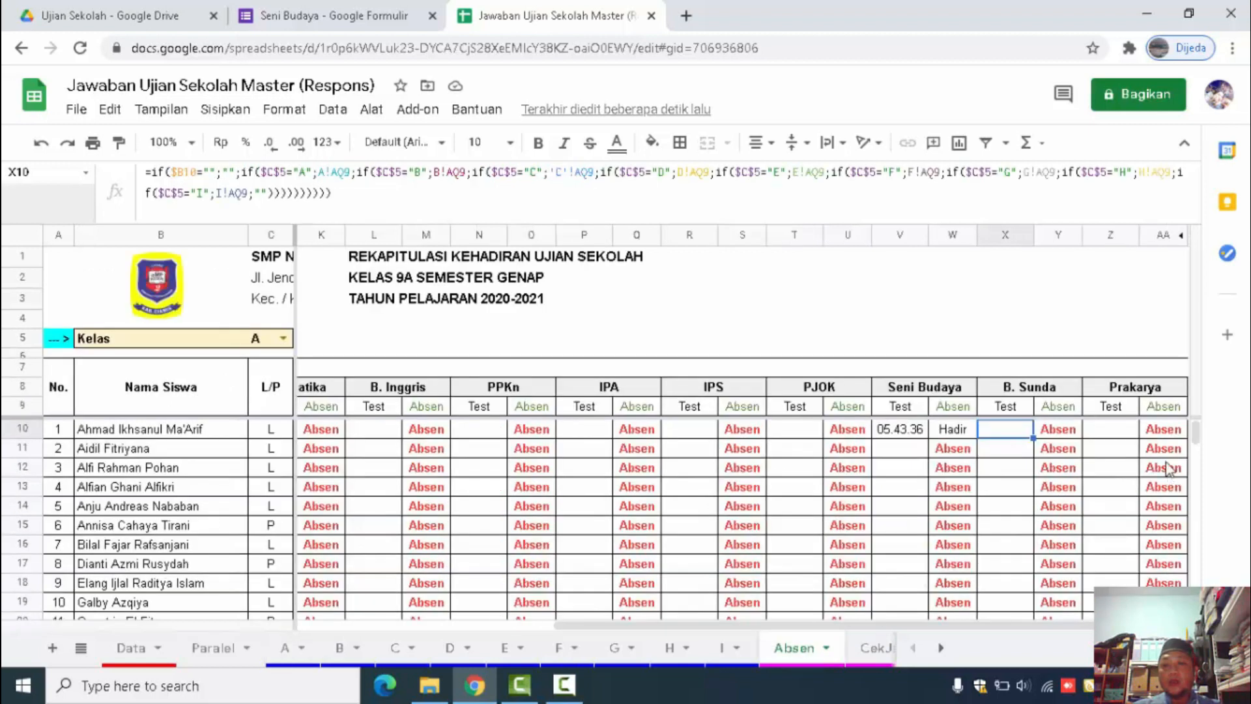
click(1113, 432)
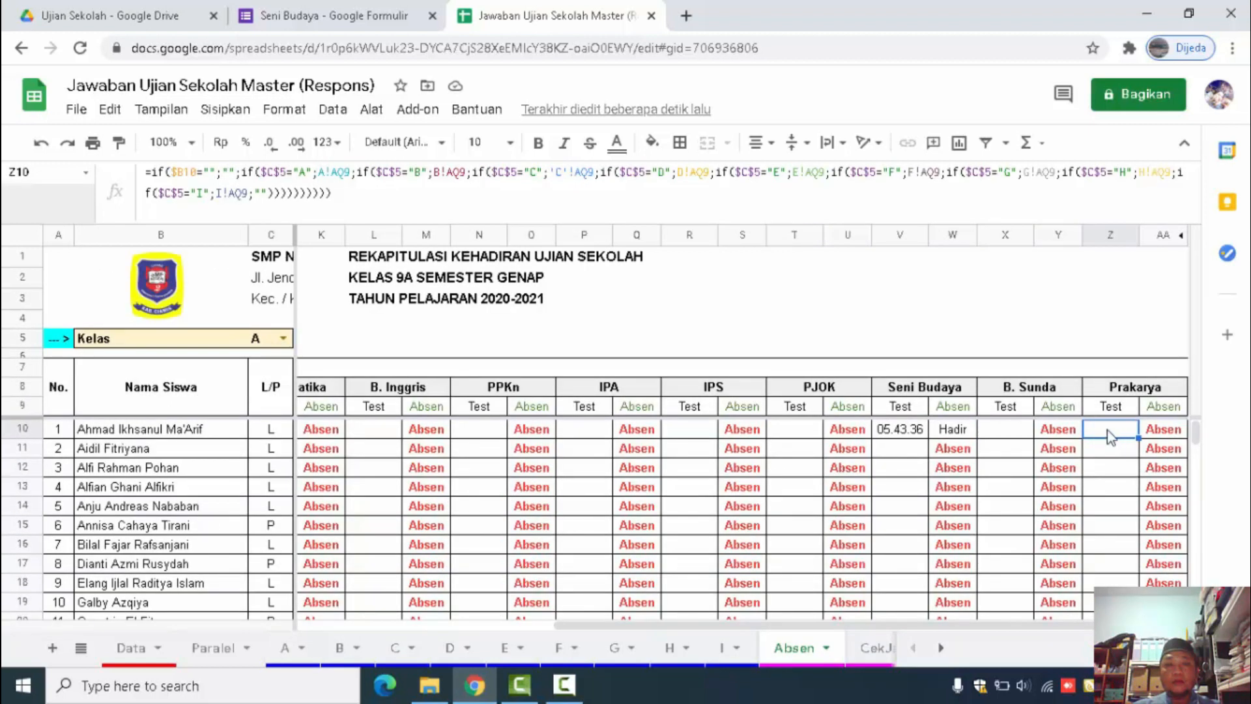
click(340, 173)
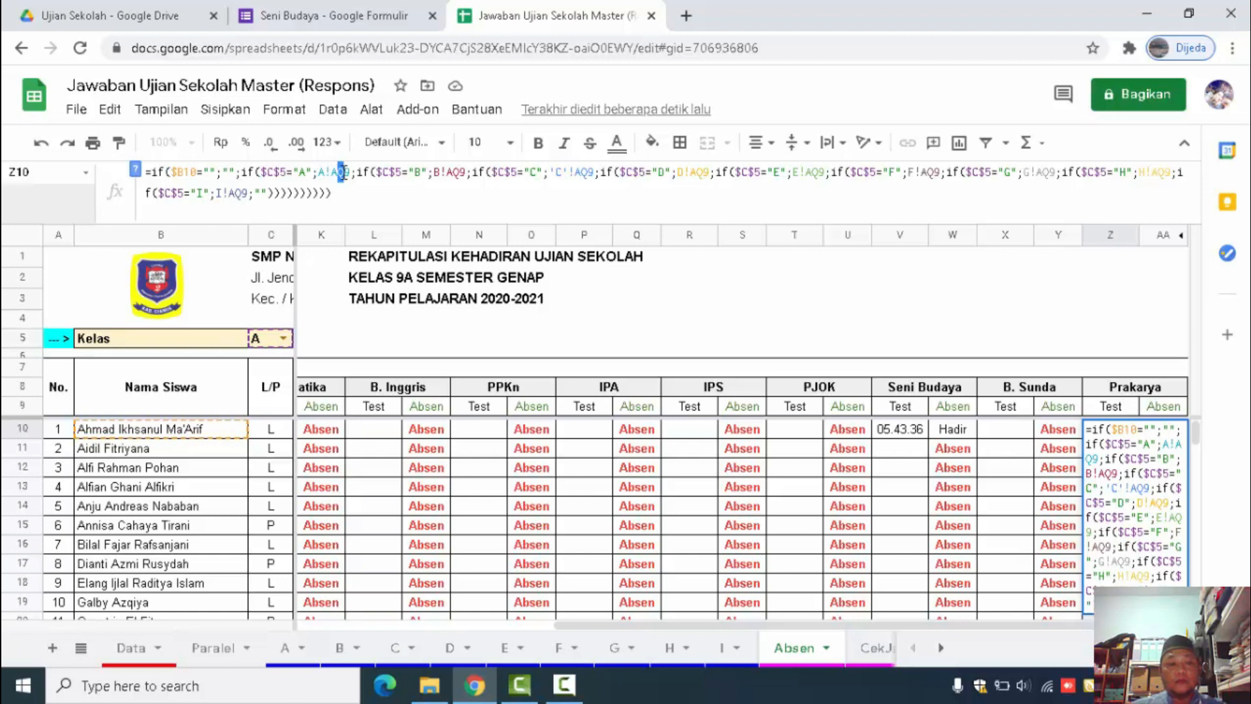
key(Escape)
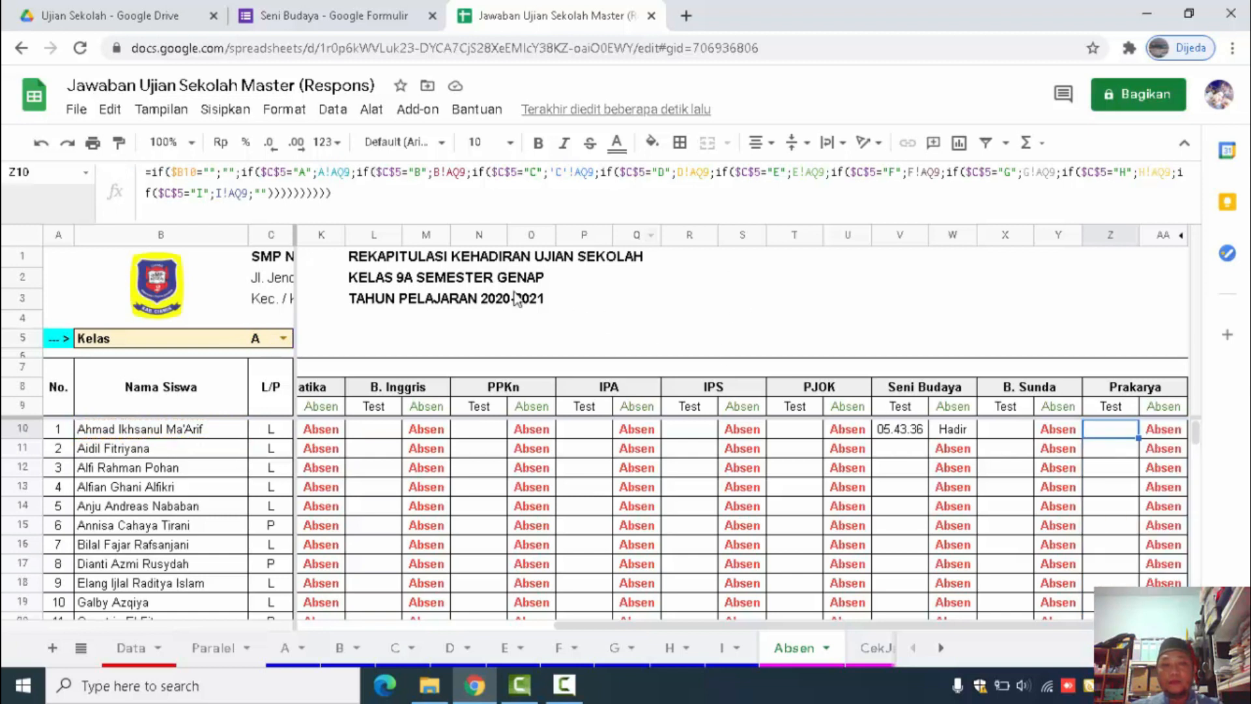
click(336, 173)
double_click(337, 173)
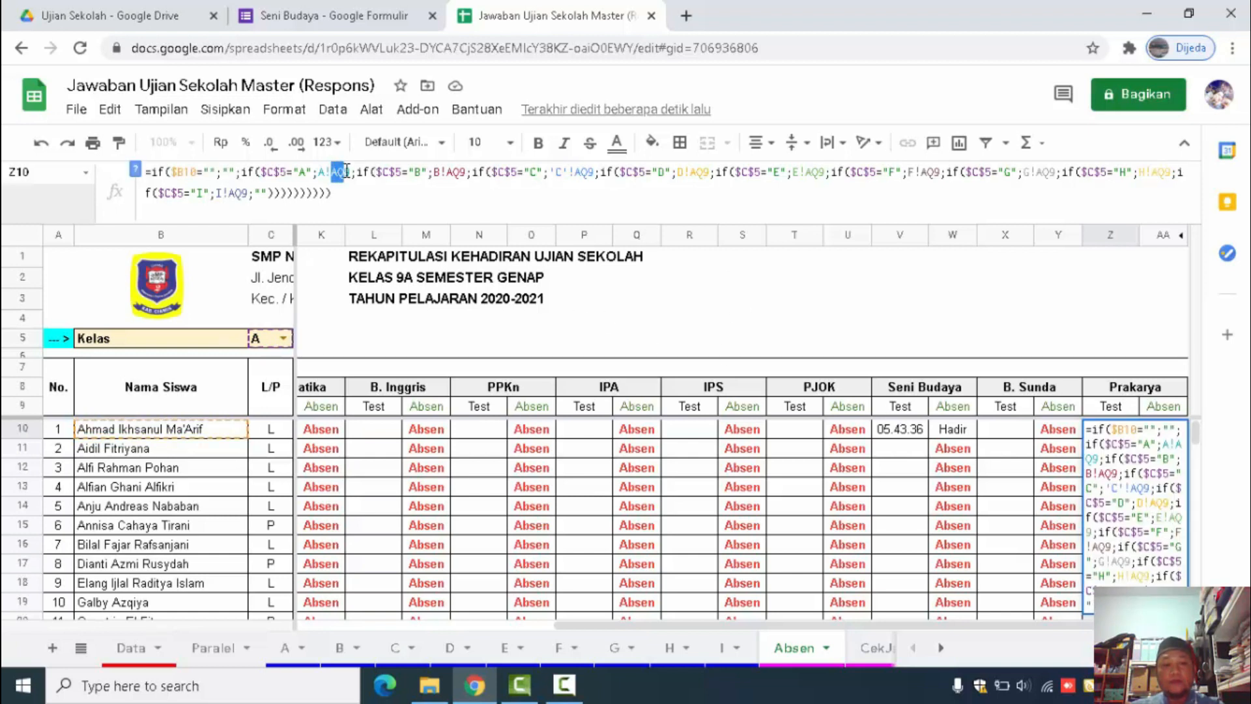
key(Escape)
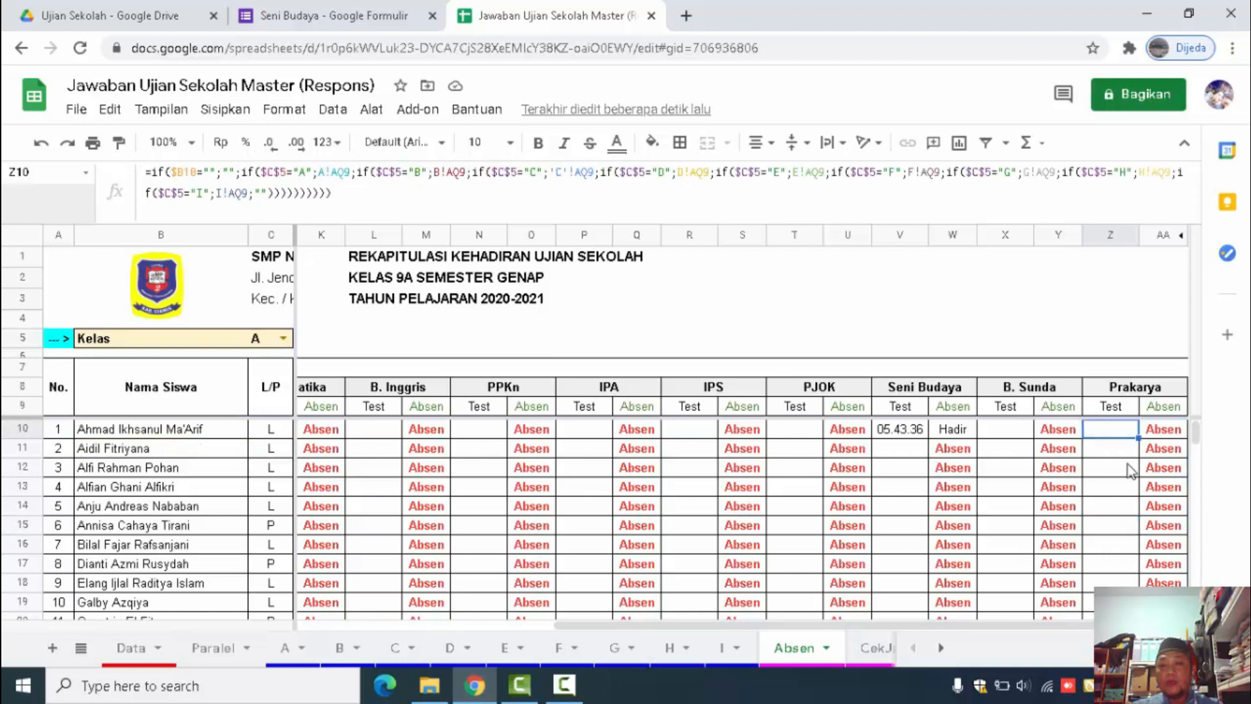
Replace AQ with Au in the Prakarya Test range Z10:Z41 on the Absen sheet, searching within formulas as well
scroll(1126, 486, down, 2)
scroll(1196, 450, down, 2)
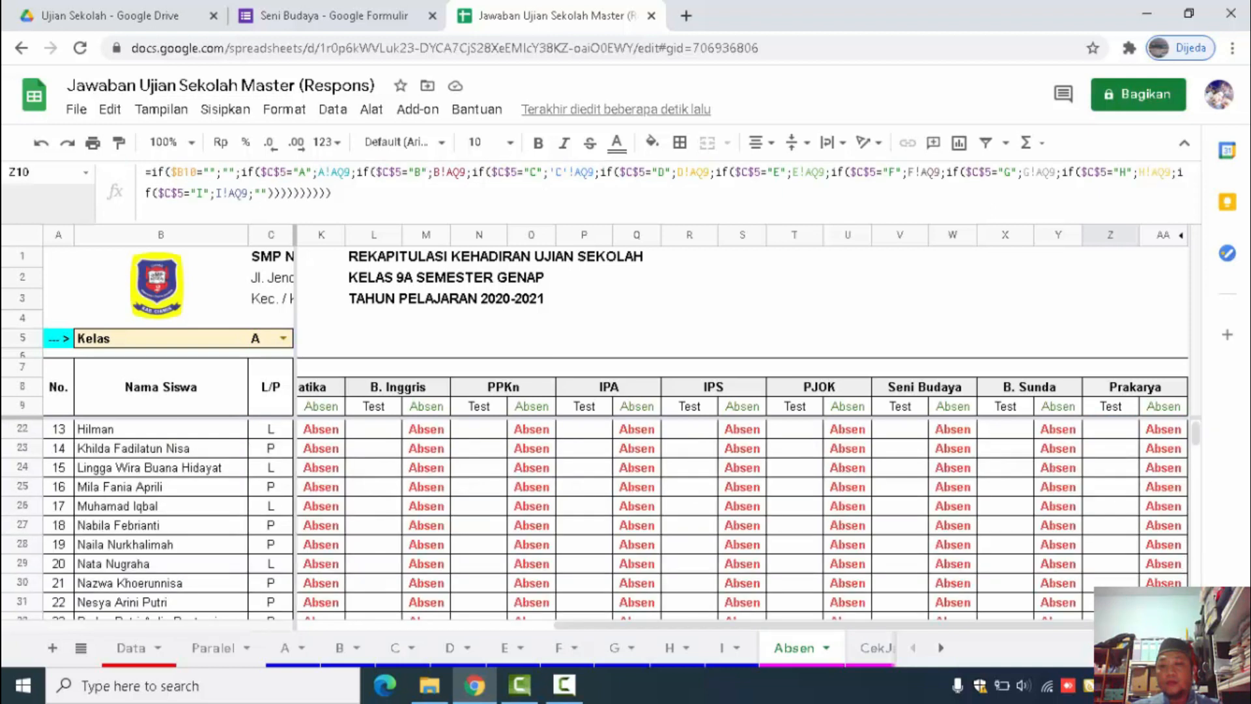
scroll(1190, 521, down, 3)
scroll(1201, 580, down, 5)
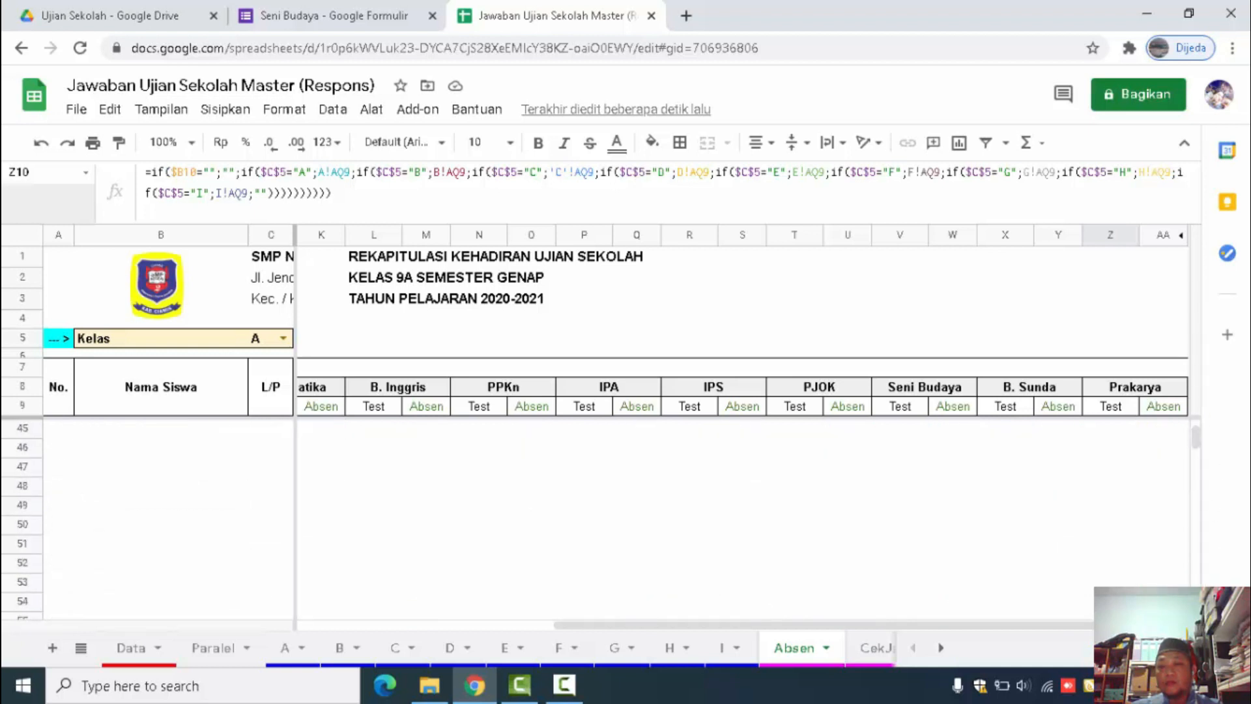
scroll(1197, 594, up, 1)
scroll(1197, 594, up, 1)
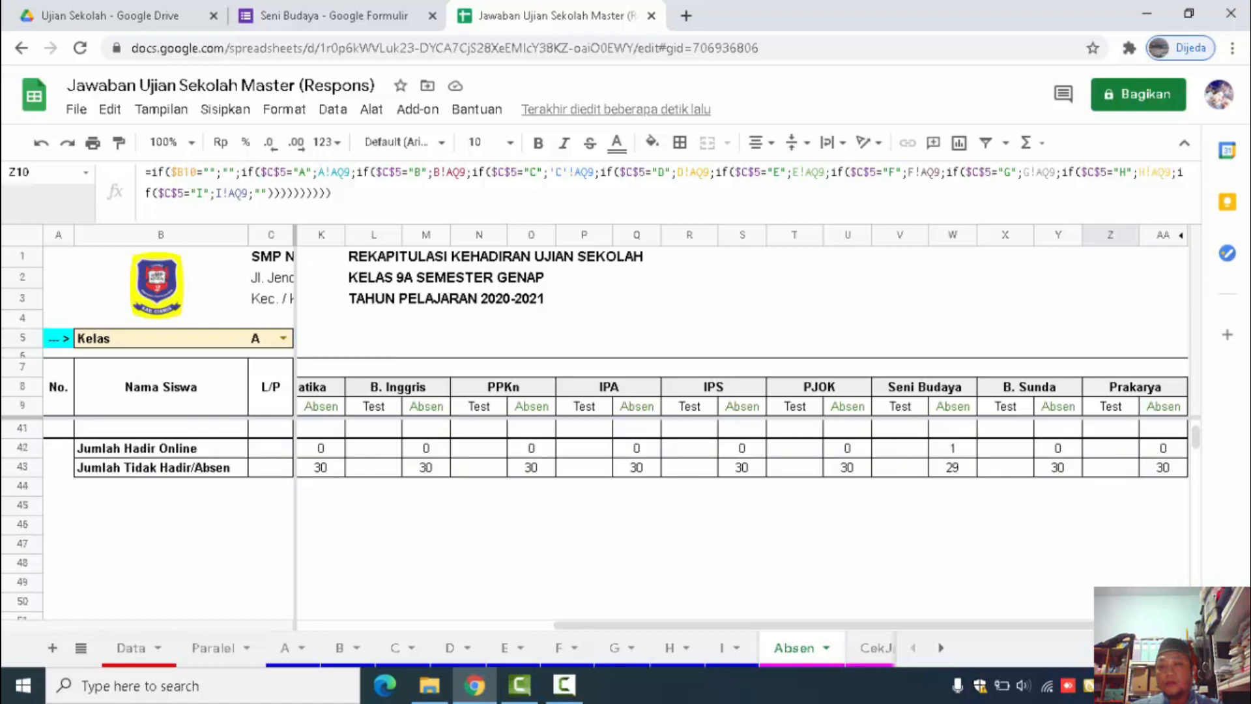
shift+click(1119, 436)
key(ctrl+h)
text(AQ)
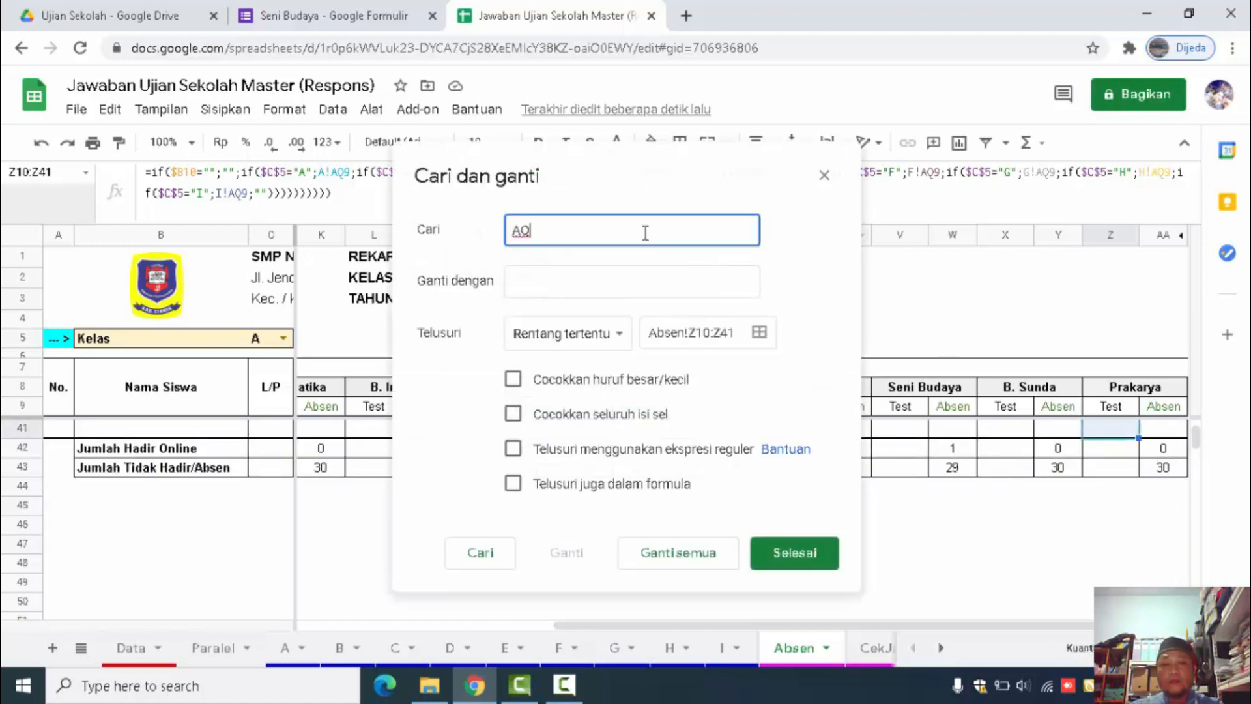
click(625, 279)
text(Au)
click(651, 498)
click(708, 556)
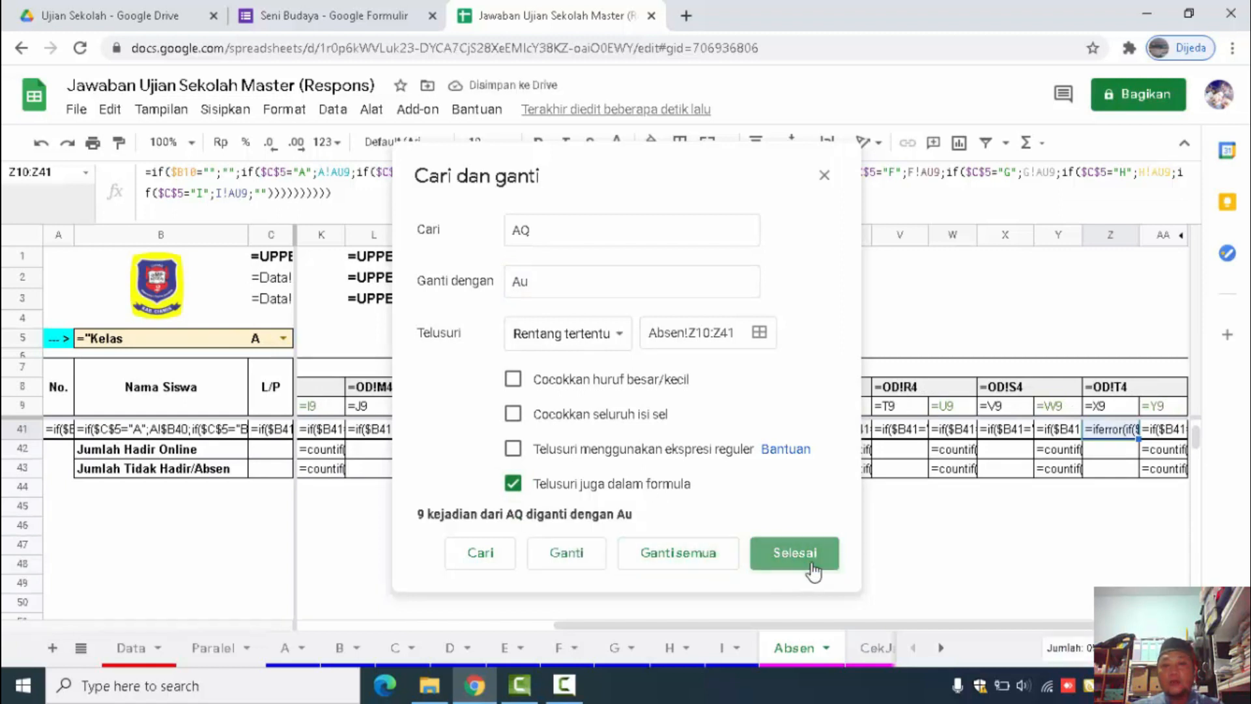
click(810, 563)
click(1109, 525)
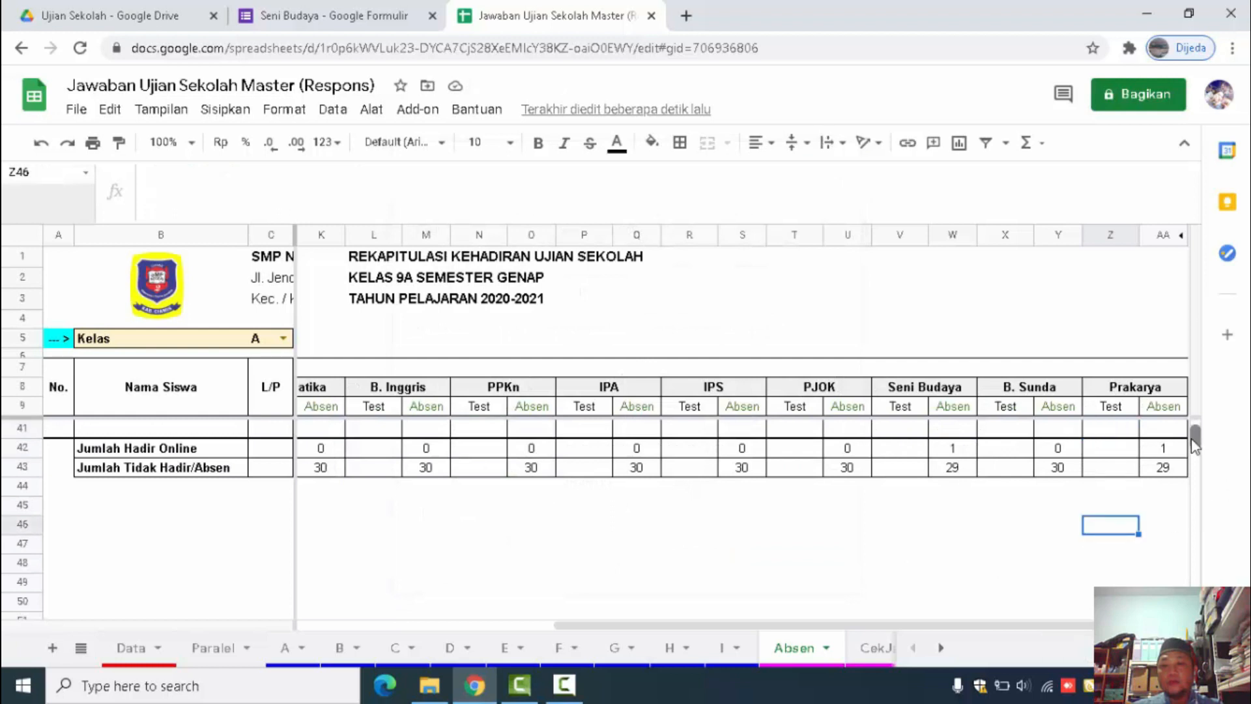
Compare the Prakarya and B. Sunda Test formulas on Absen, and fill the first student's Prakarya Test formula down through Z41
drag(1196, 438, 1195, 420)
click(1119, 454)
click(1113, 490)
click(1123, 432)
click(1122, 450)
click(1009, 451)
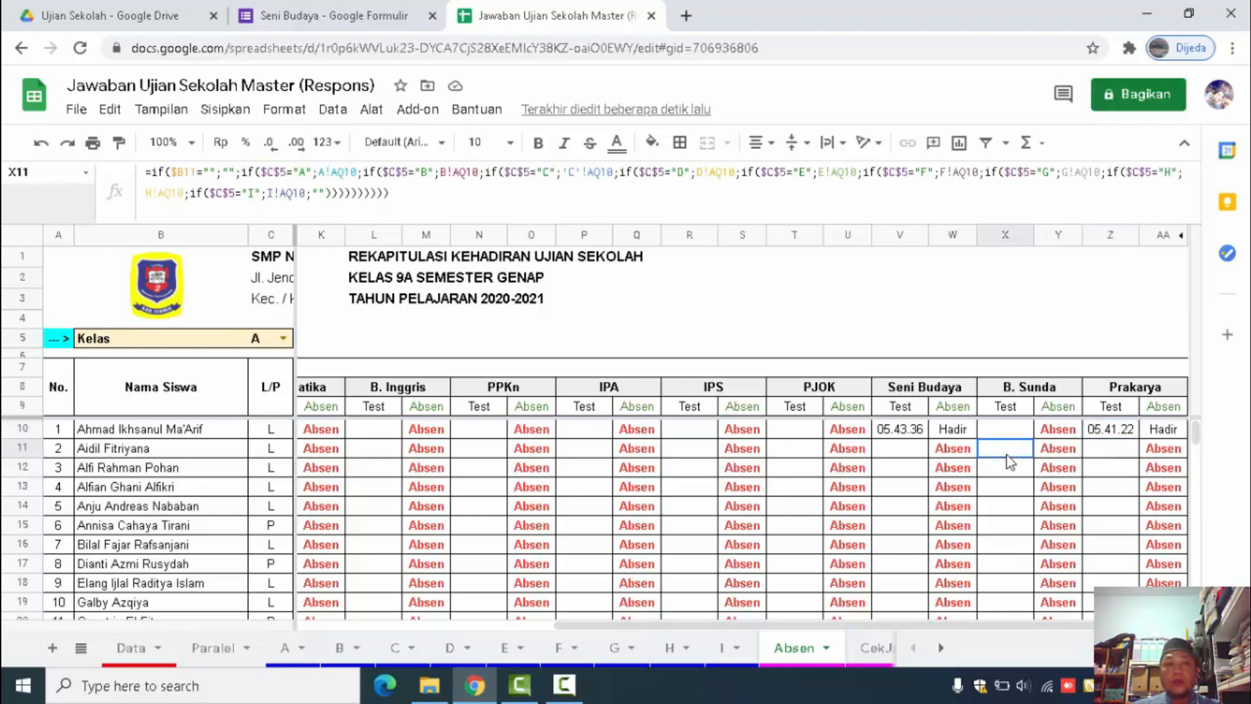
click(1108, 433)
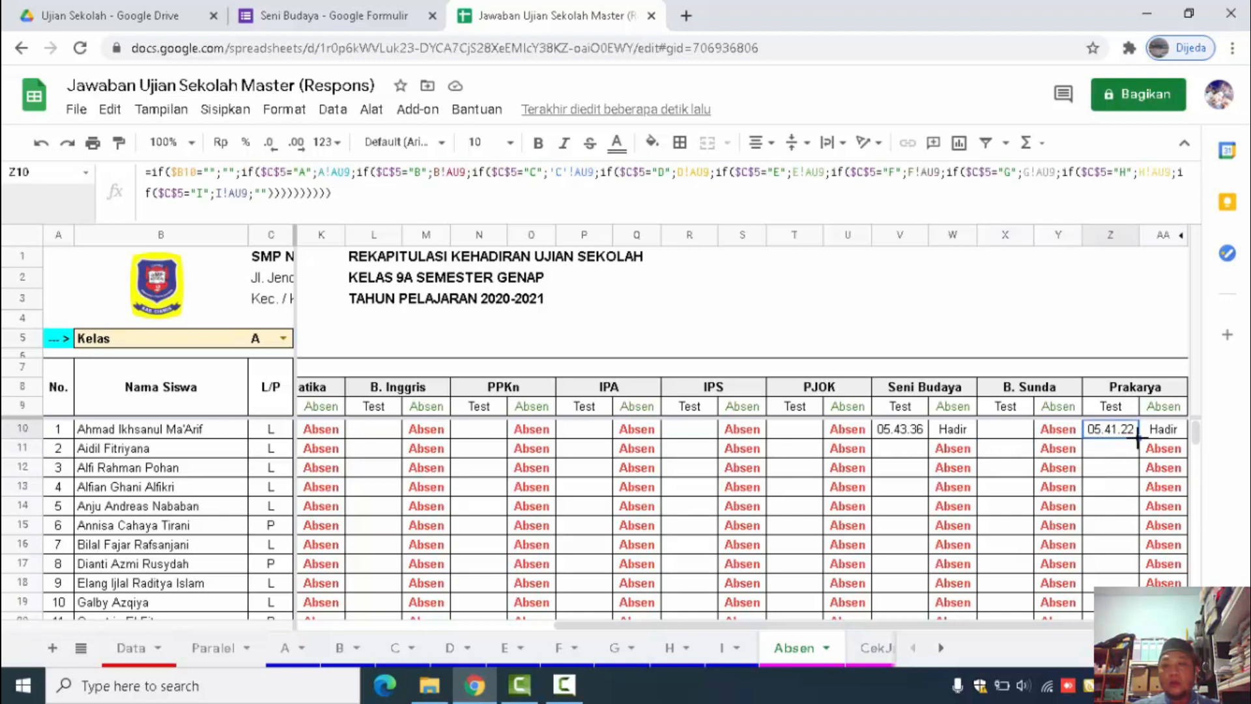
drag(1138, 440, 1166, 542)
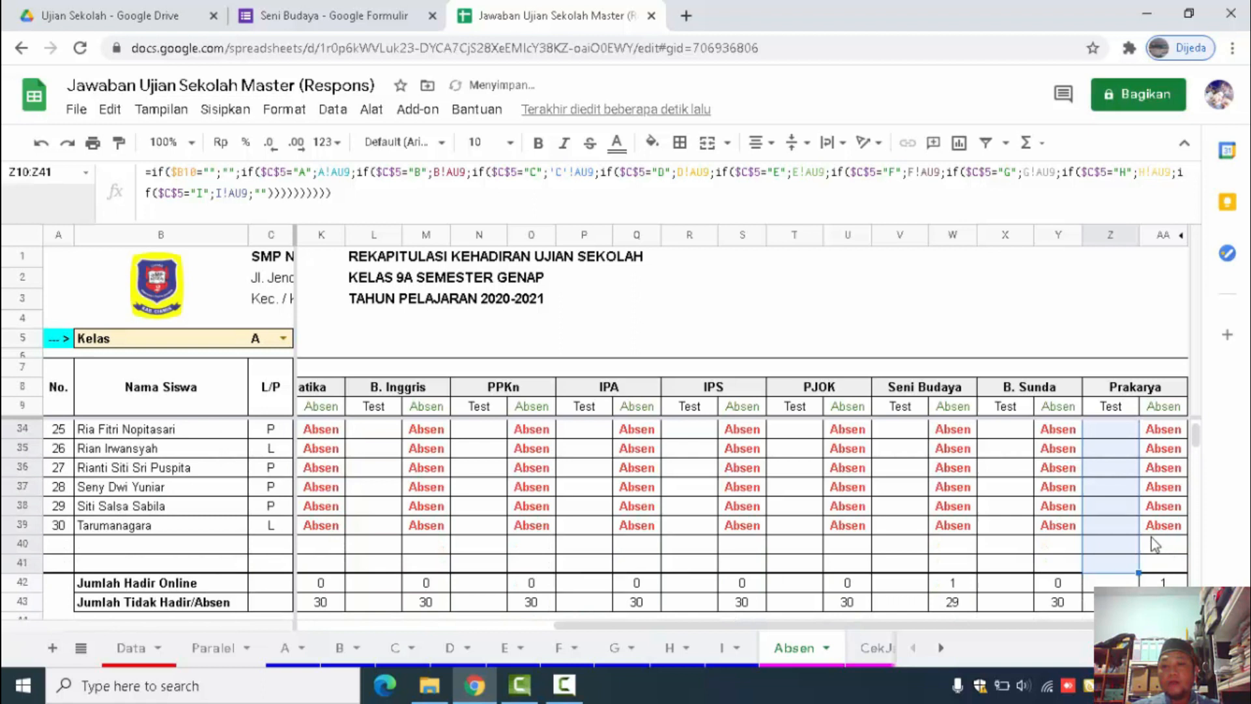
Choose a border line style and apply it as the bottom border of cell Z41 in the Absen table
click(1128, 563)
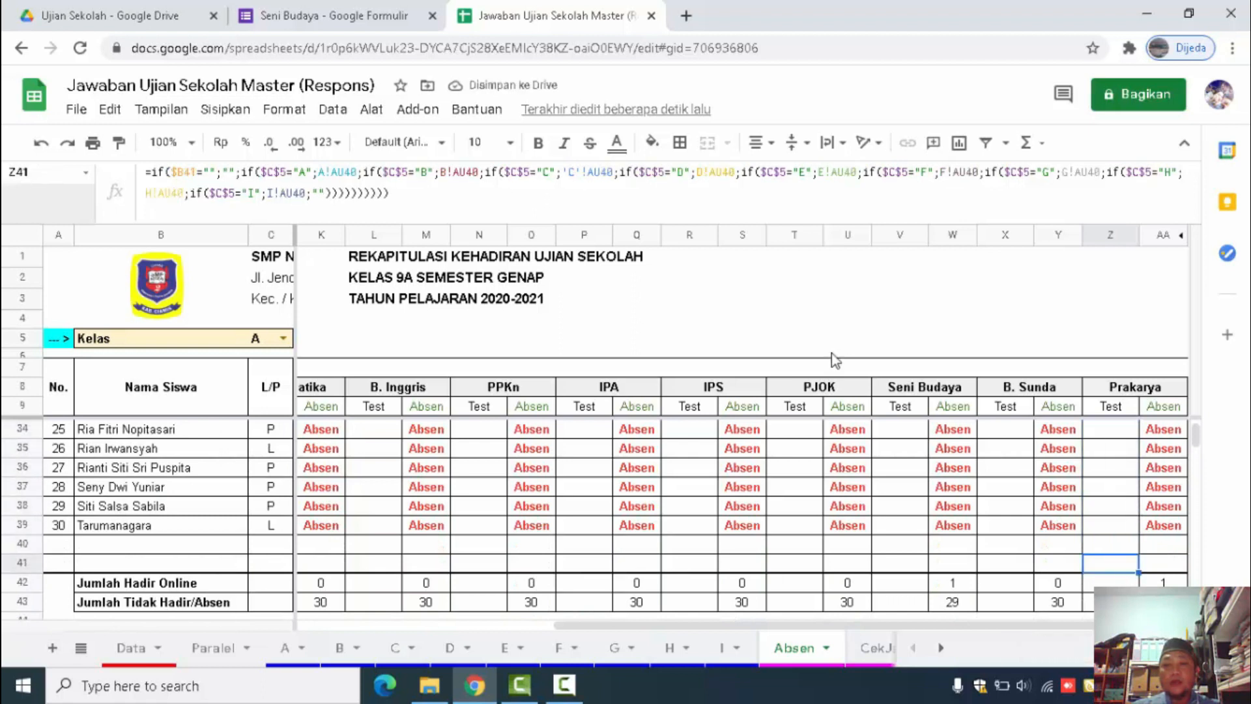
click(679, 142)
click(835, 207)
click(860, 259)
click(761, 206)
click(1108, 505)
Check the Seni Budaya and Prakarya attendance on Absen for class B and for class C
drag(1195, 439, 1197, 421)
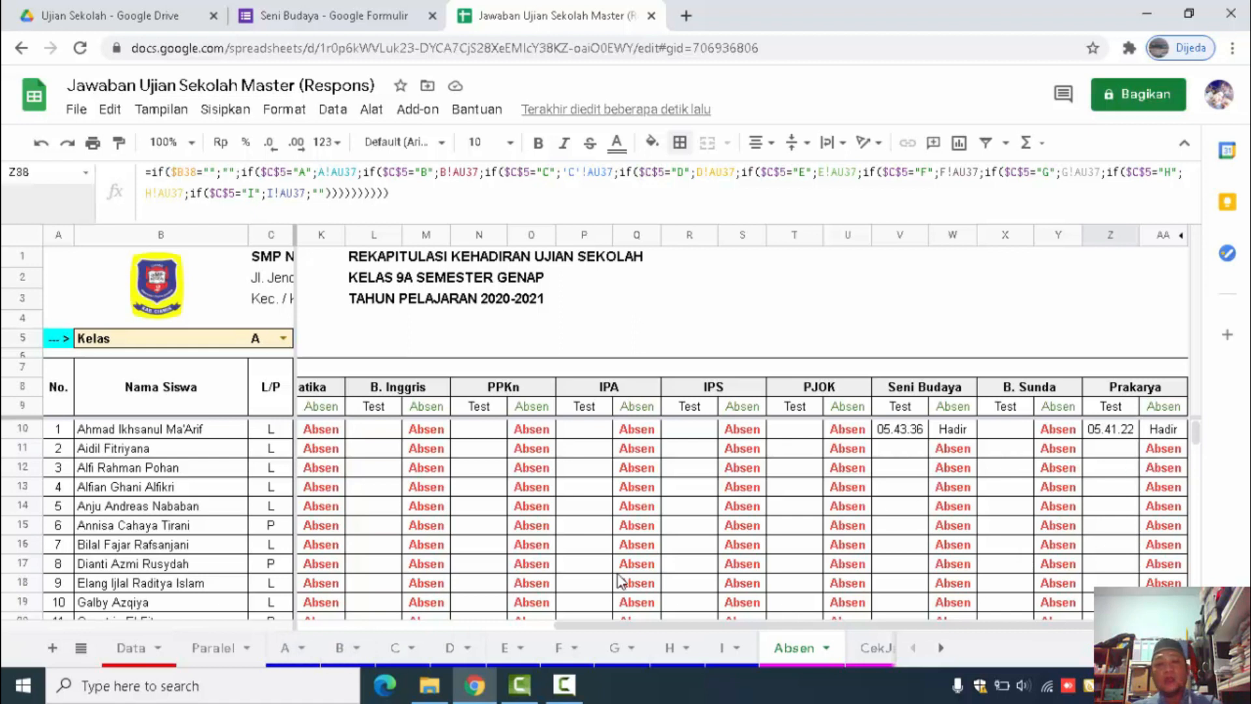
click(286, 338)
click(262, 385)
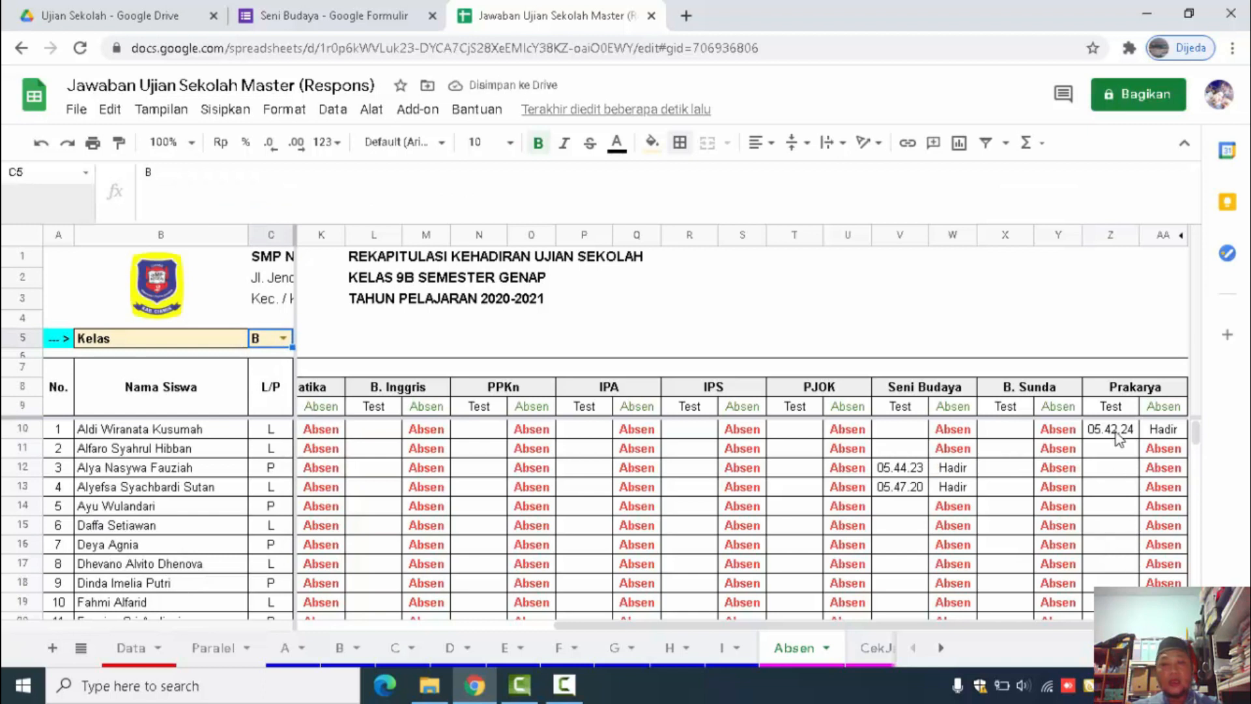
click(285, 339)
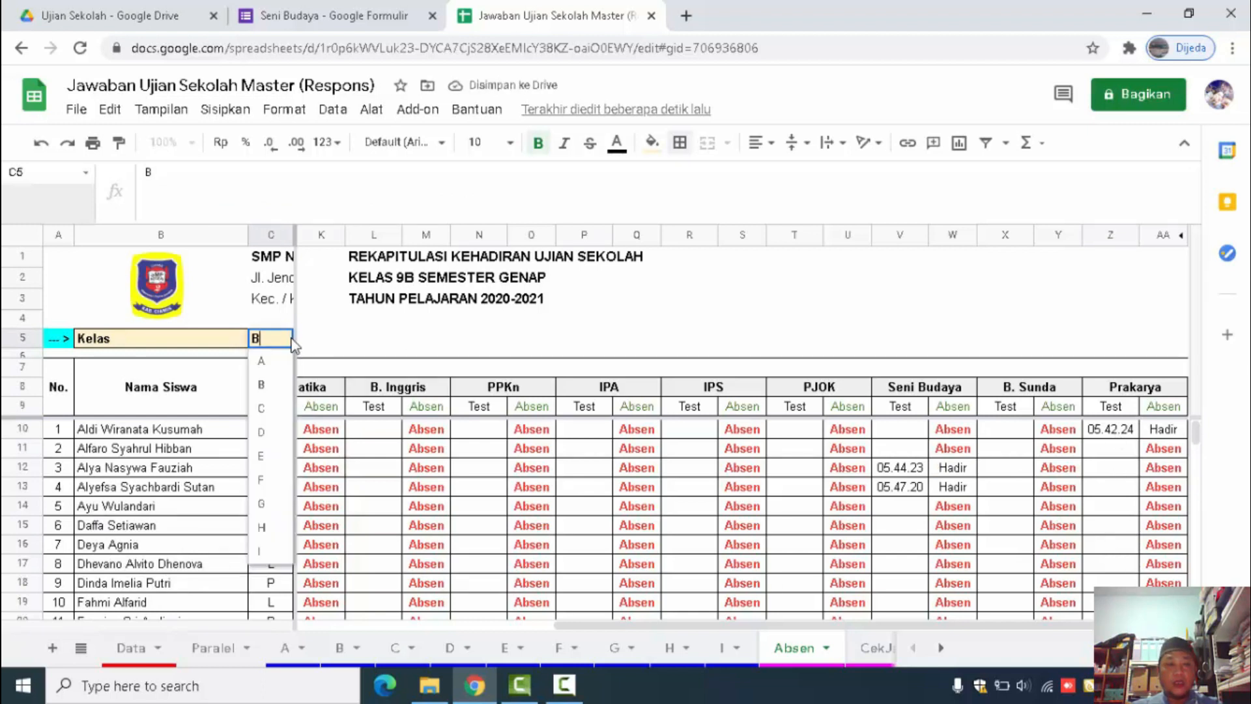
click(262, 408)
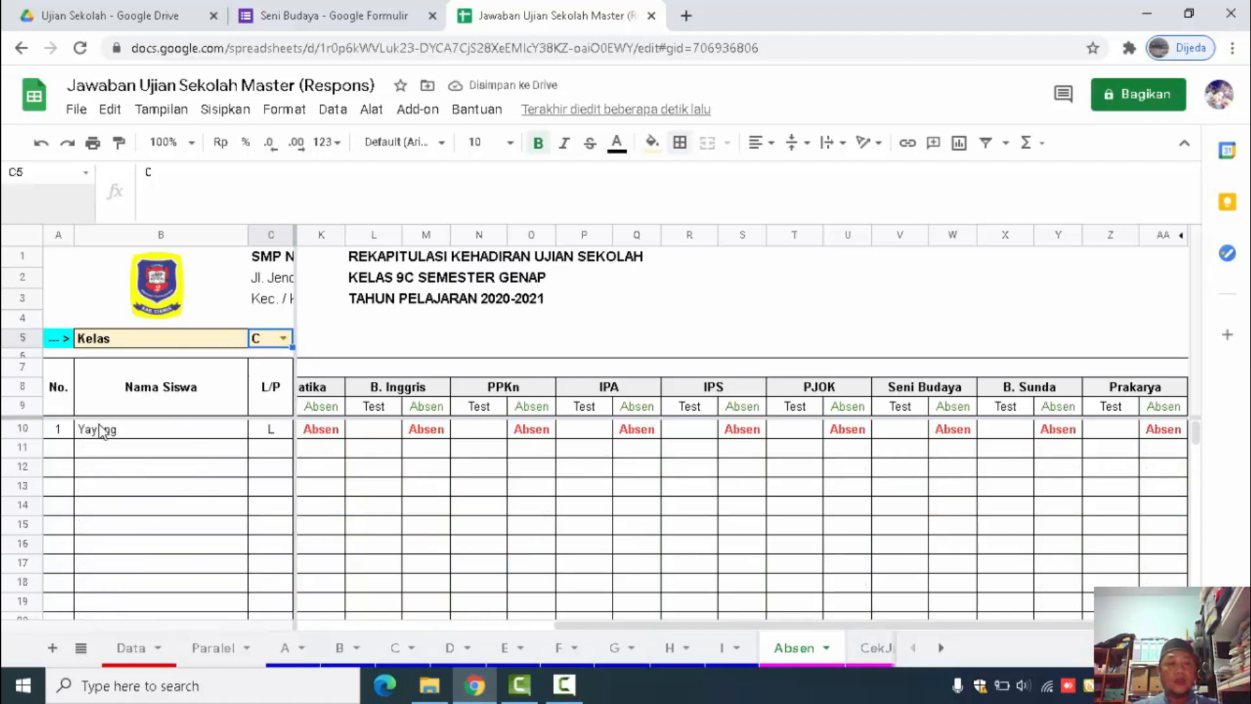
Check the student list entered under Kelas 9C on the Data sheet
click(130, 648)
scroll(279, 529, down, 15)
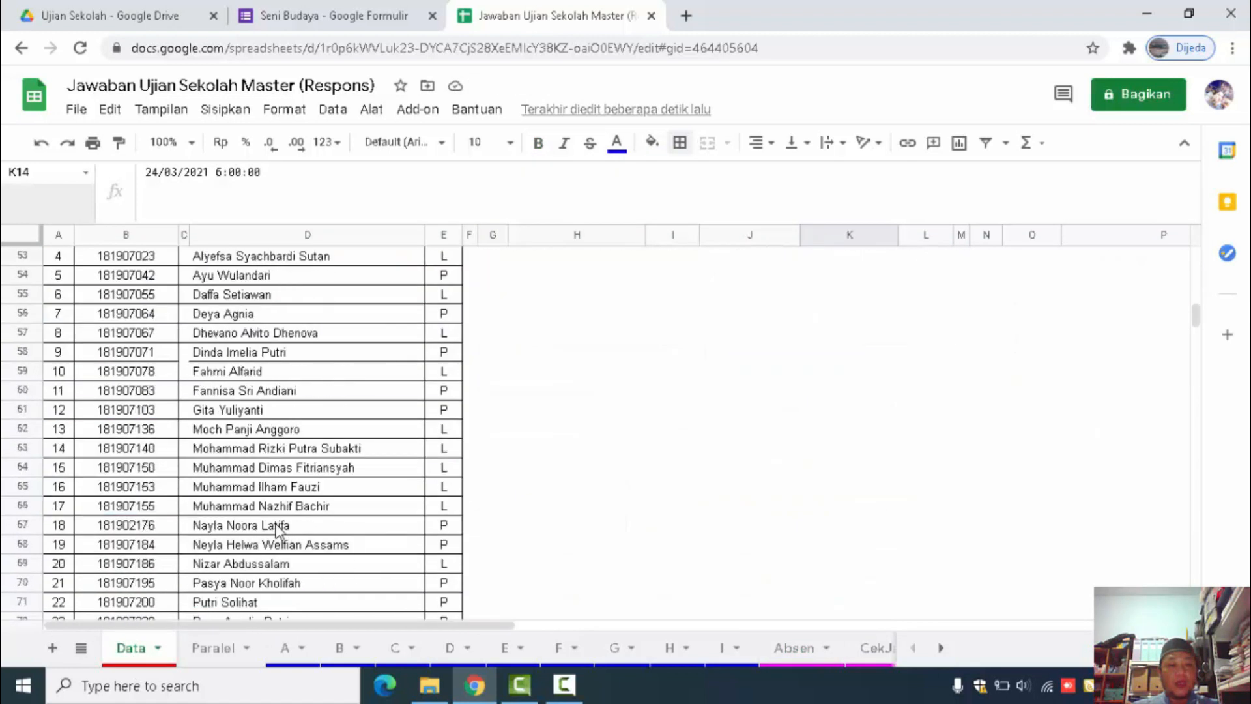
scroll(279, 529, down, 7)
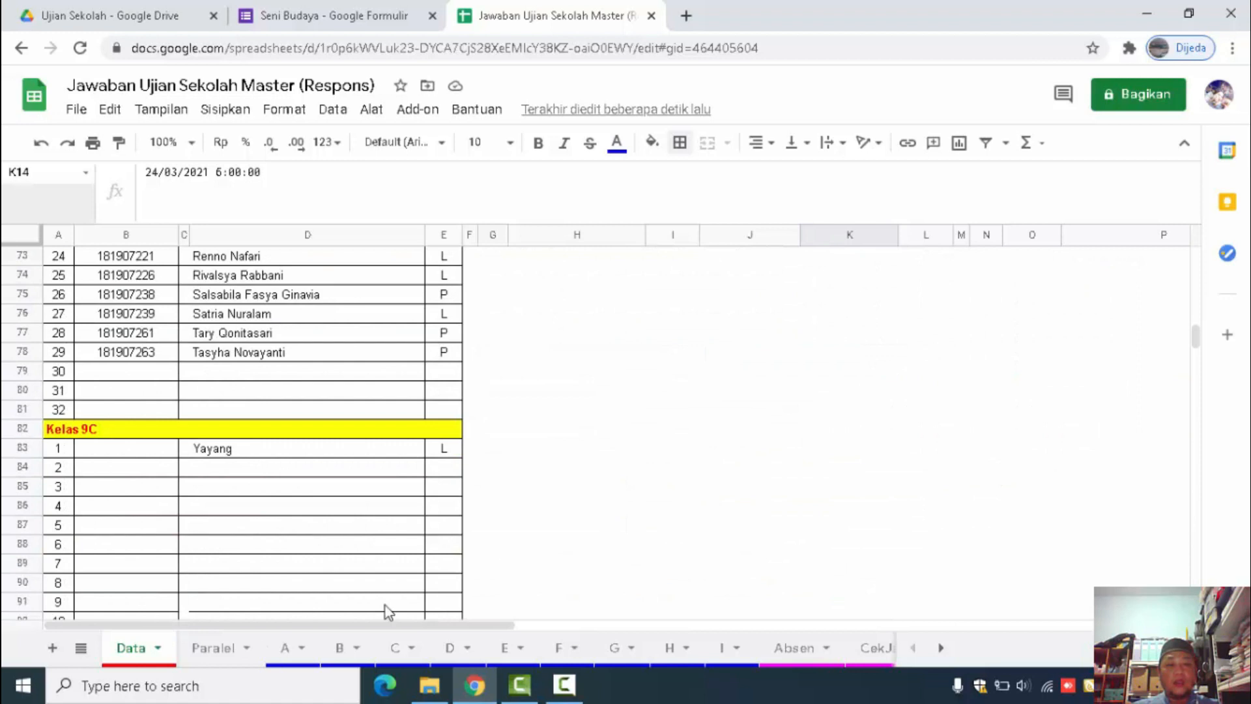
Set the class on the Absen recap back to A
click(794, 648)
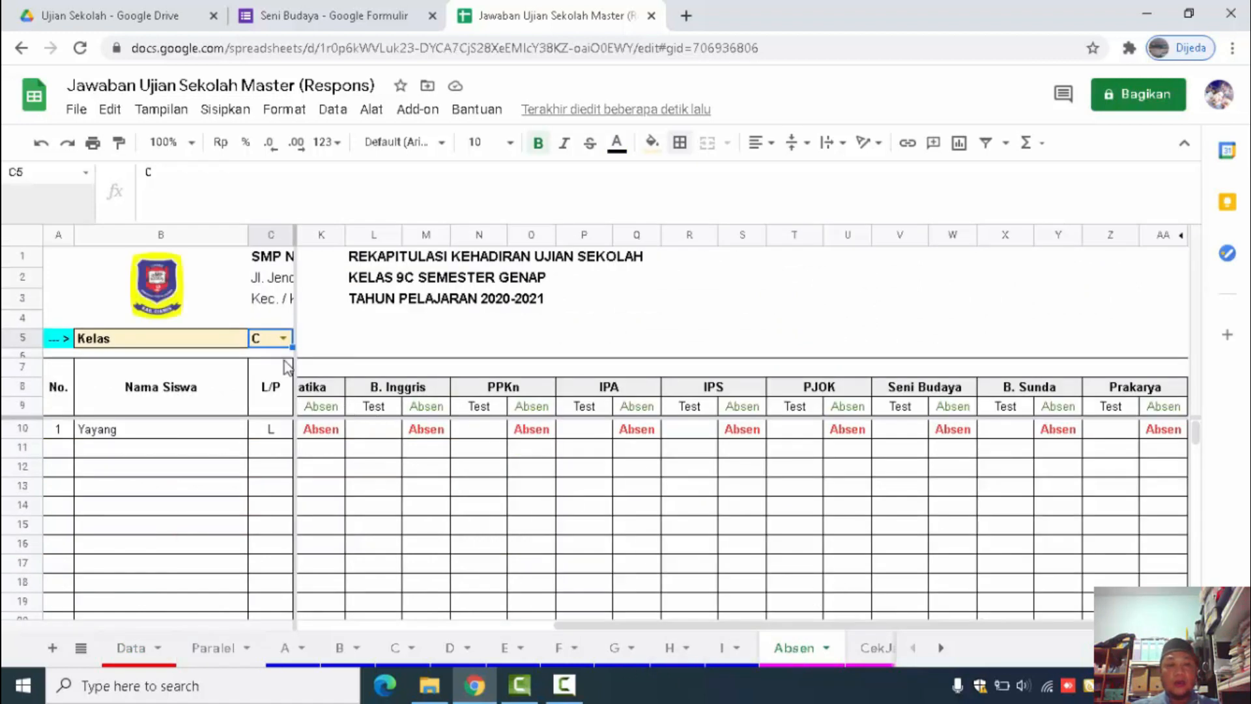
click(283, 338)
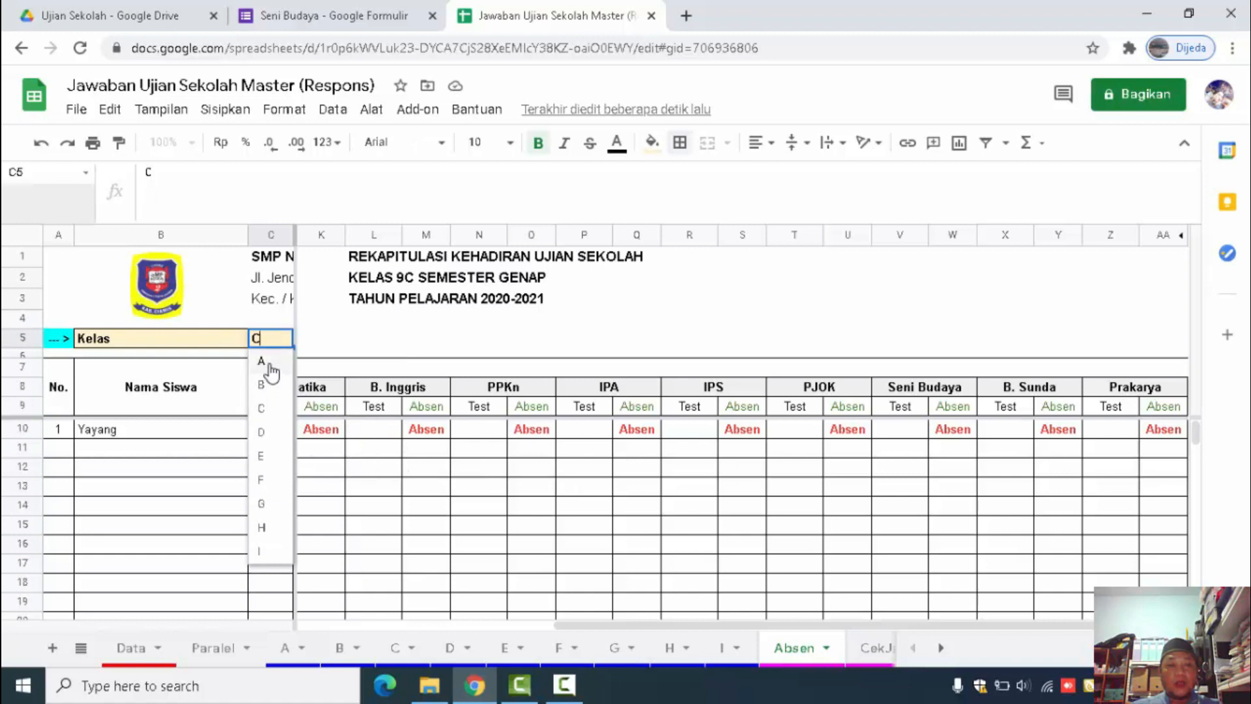
click(263, 362)
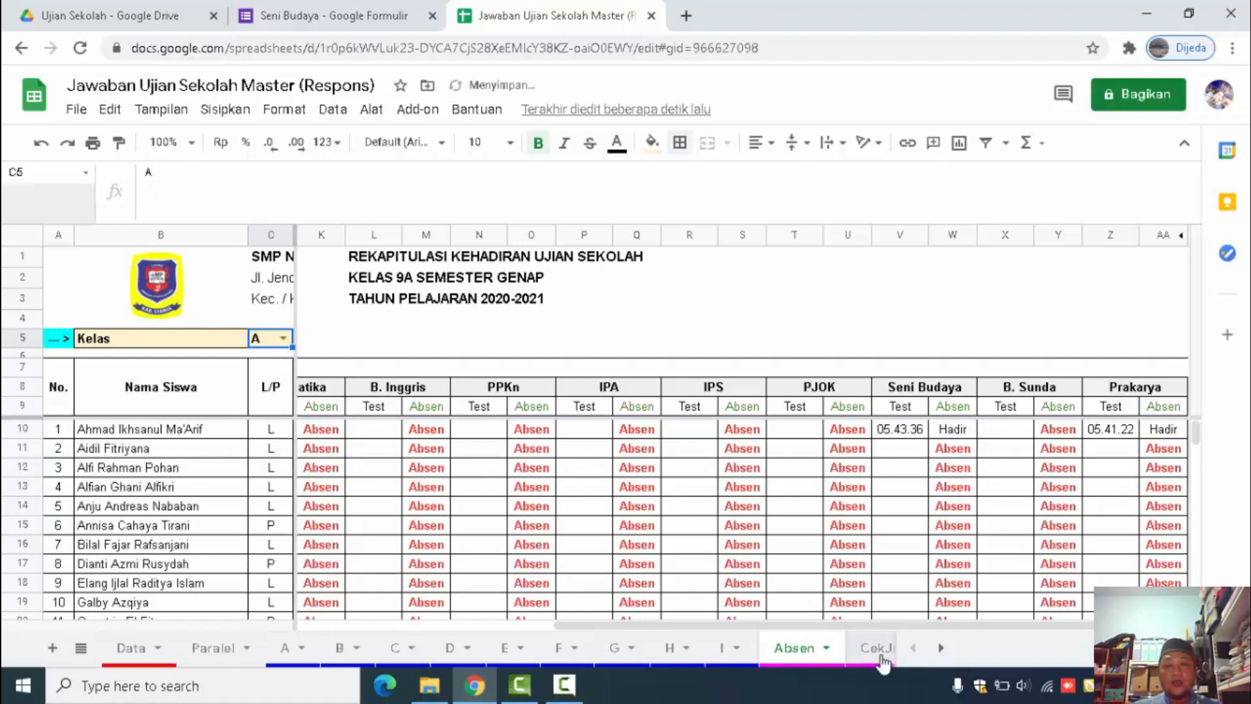
Replace AQ with AU in the Prakarya Test cells Y10:Y13 on the CekJawab sheet, searching within formulas as well
click(880, 652)
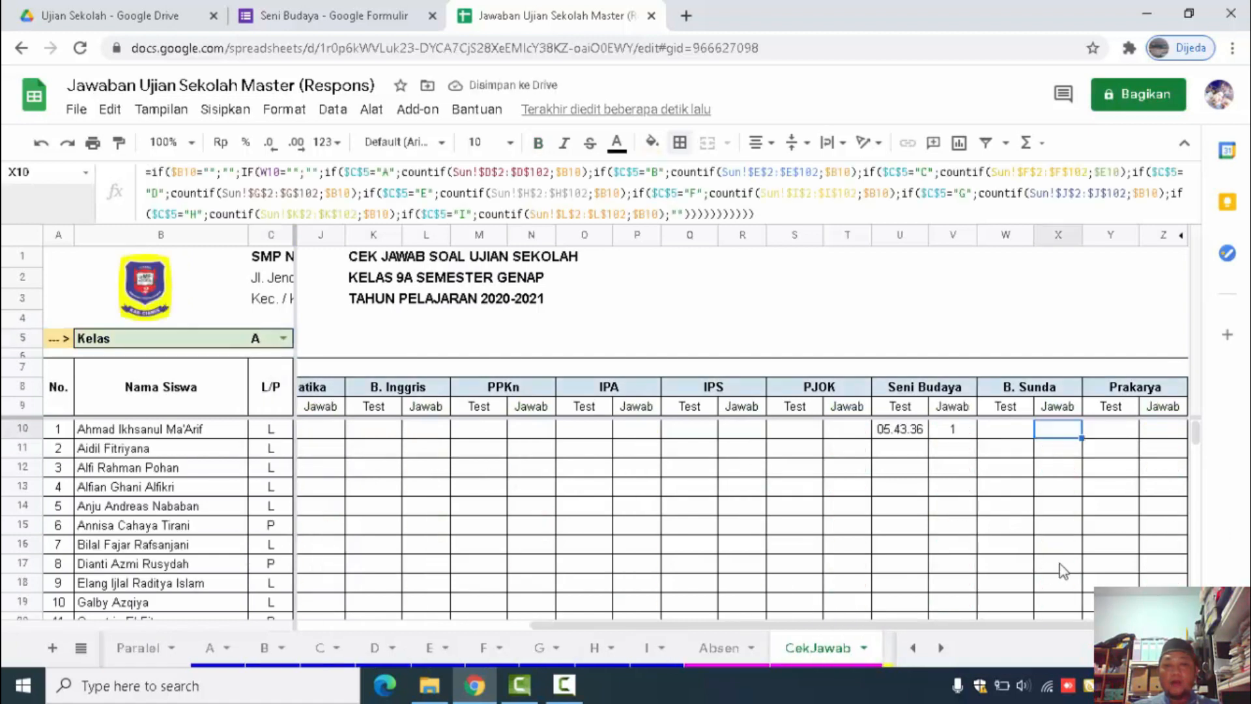
click(1127, 438)
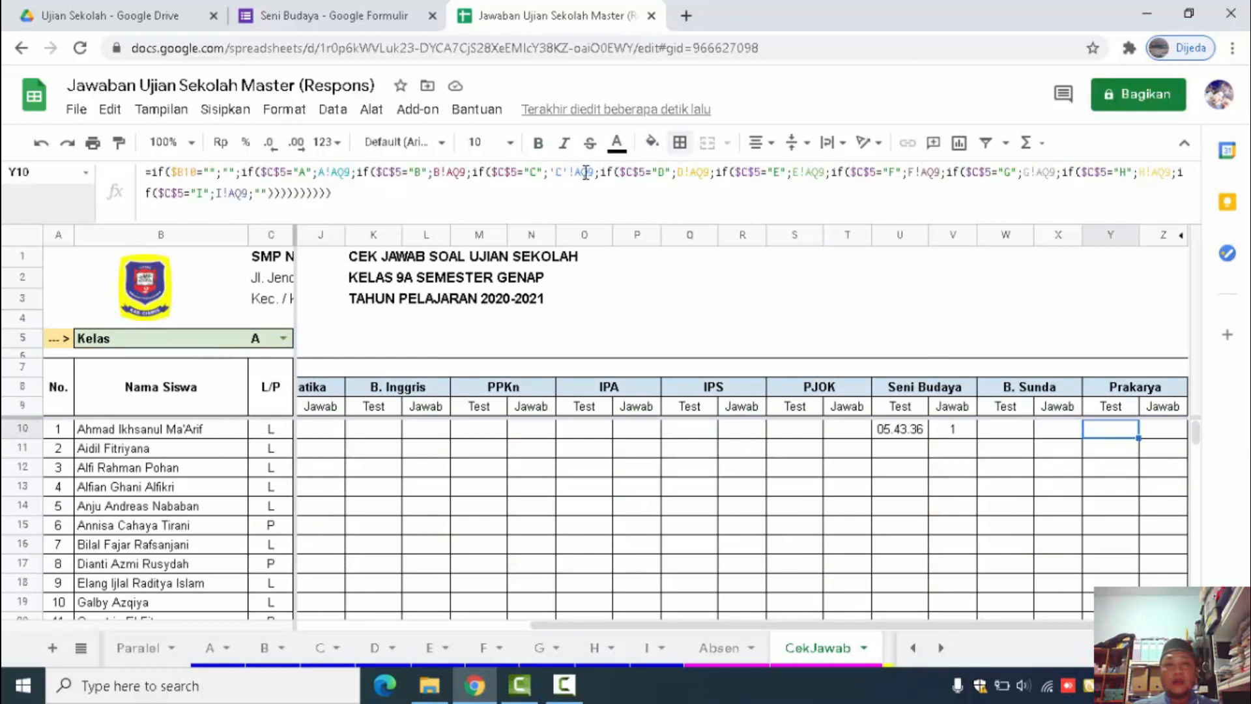
shift+click(1125, 493)
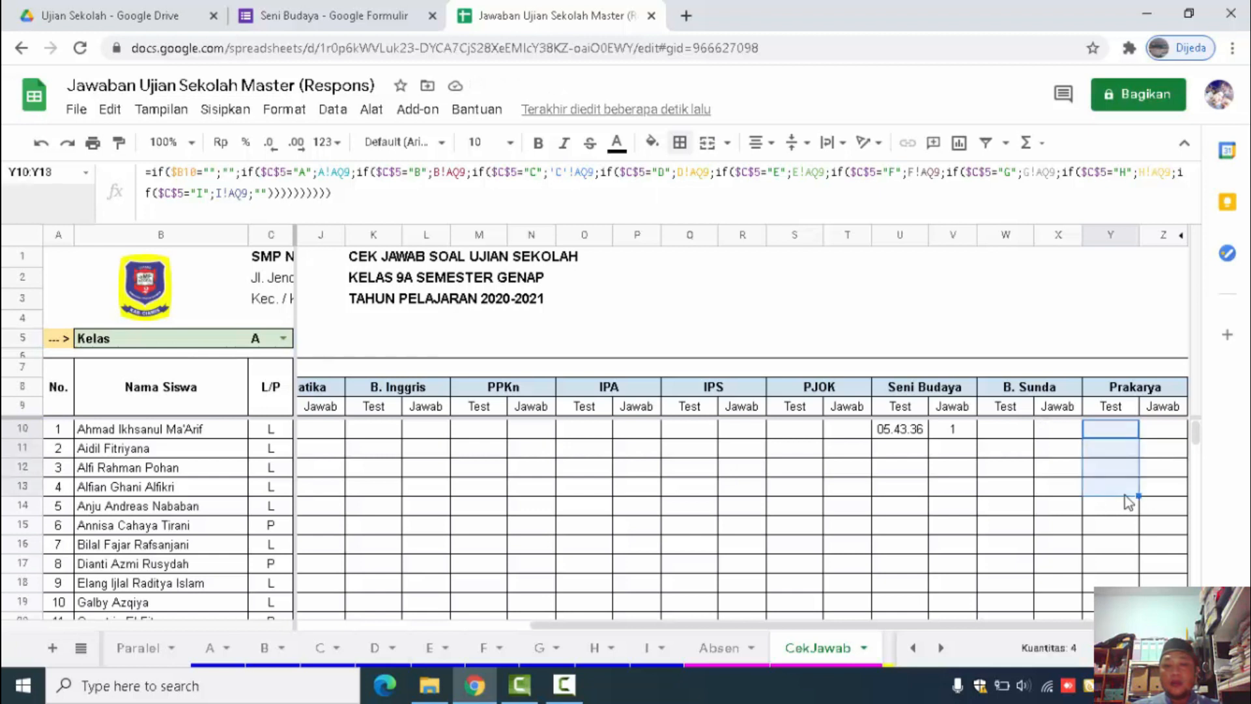
key(ctrl+h)
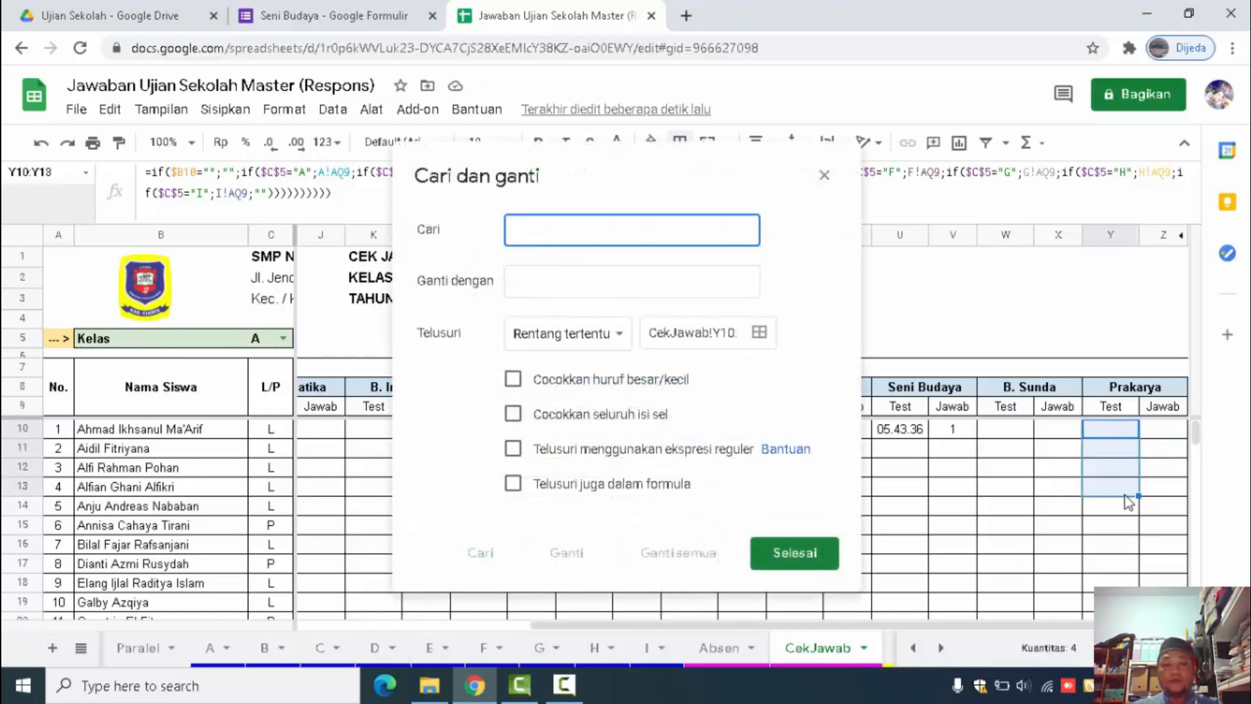
text(AQ)
click(718, 286)
text(AQ)
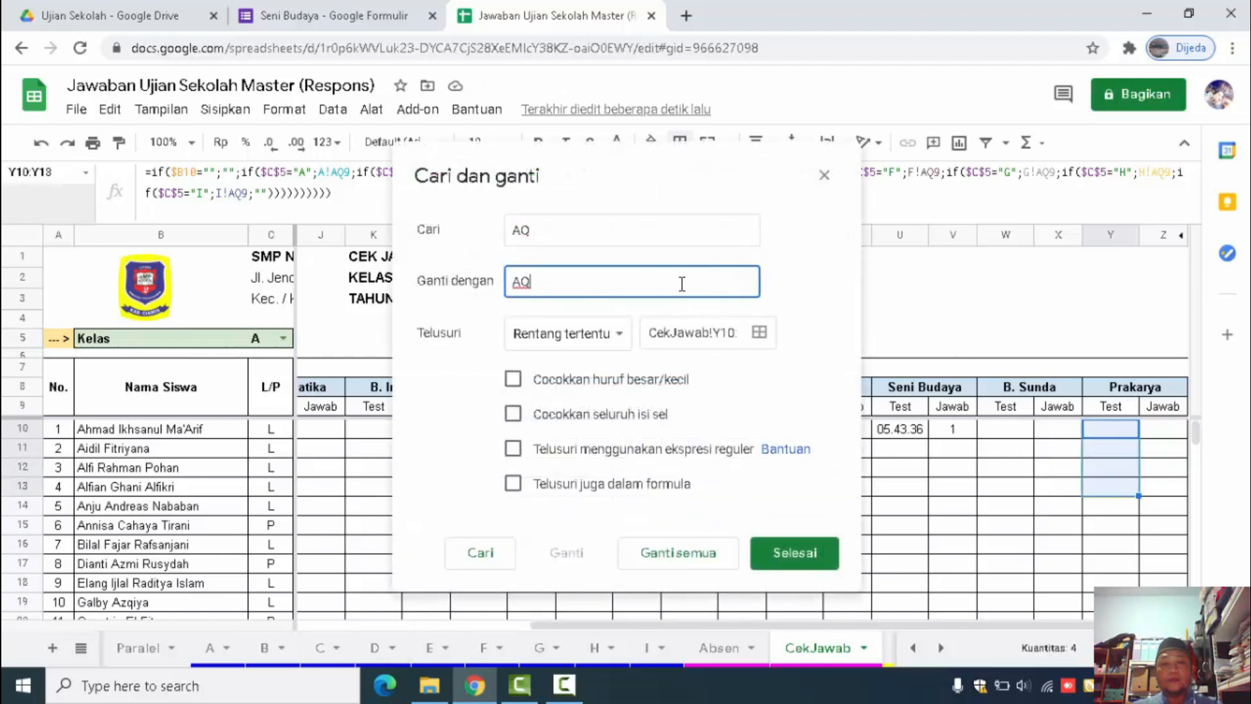
key(shift+Left)
text(u)
key(BackSpace)
text(U)
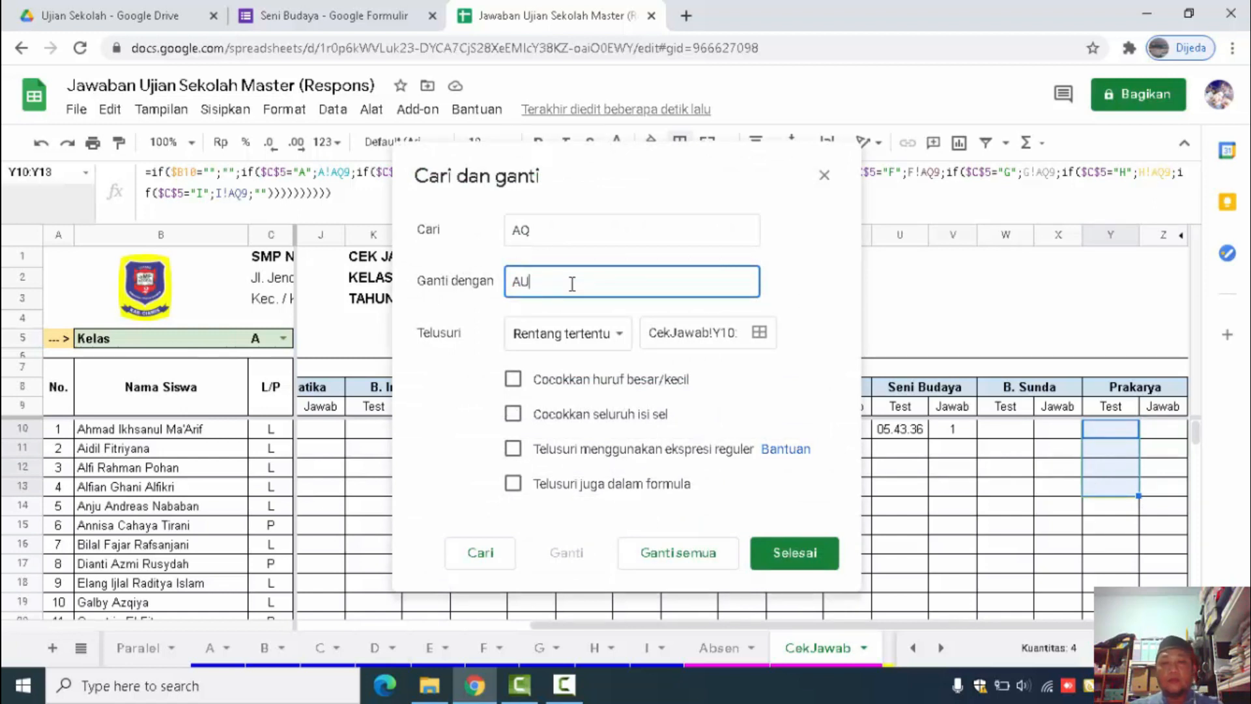
click(578, 490)
click(681, 554)
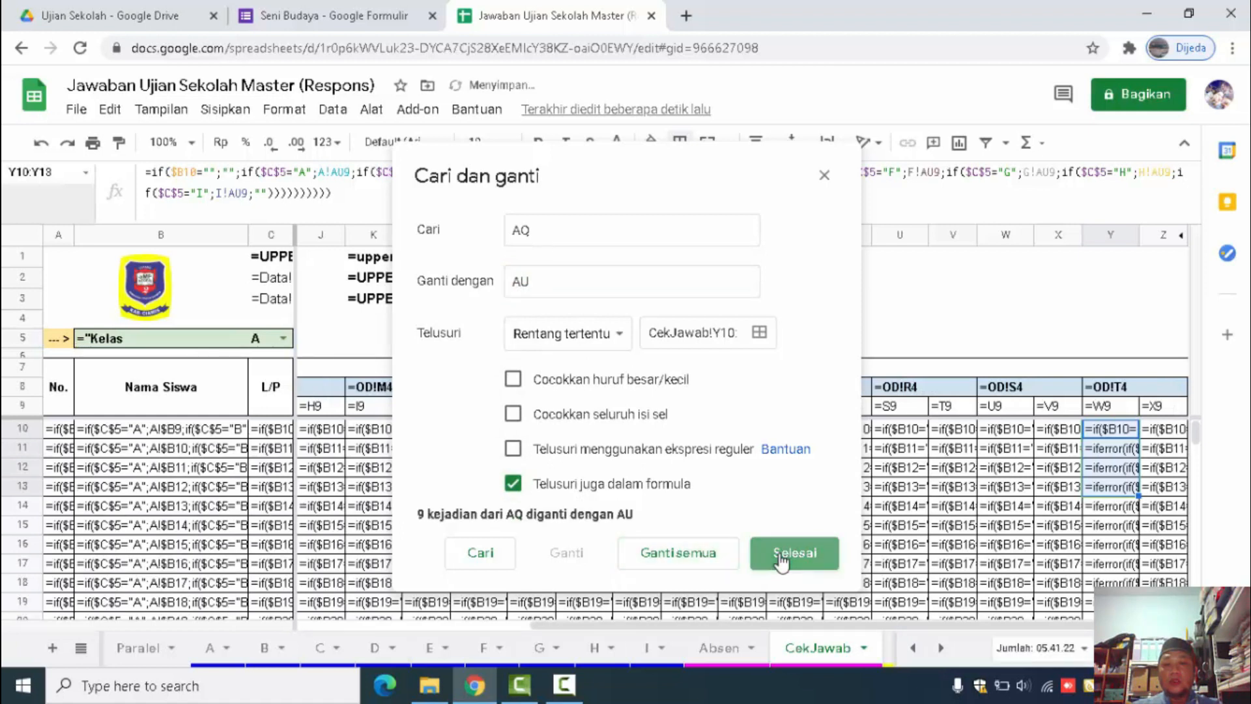
click(782, 559)
Fill the first student's Prakarya Test formula from Y10 down through Y41 on the CekJawab sheet
click(1116, 468)
click(1113, 432)
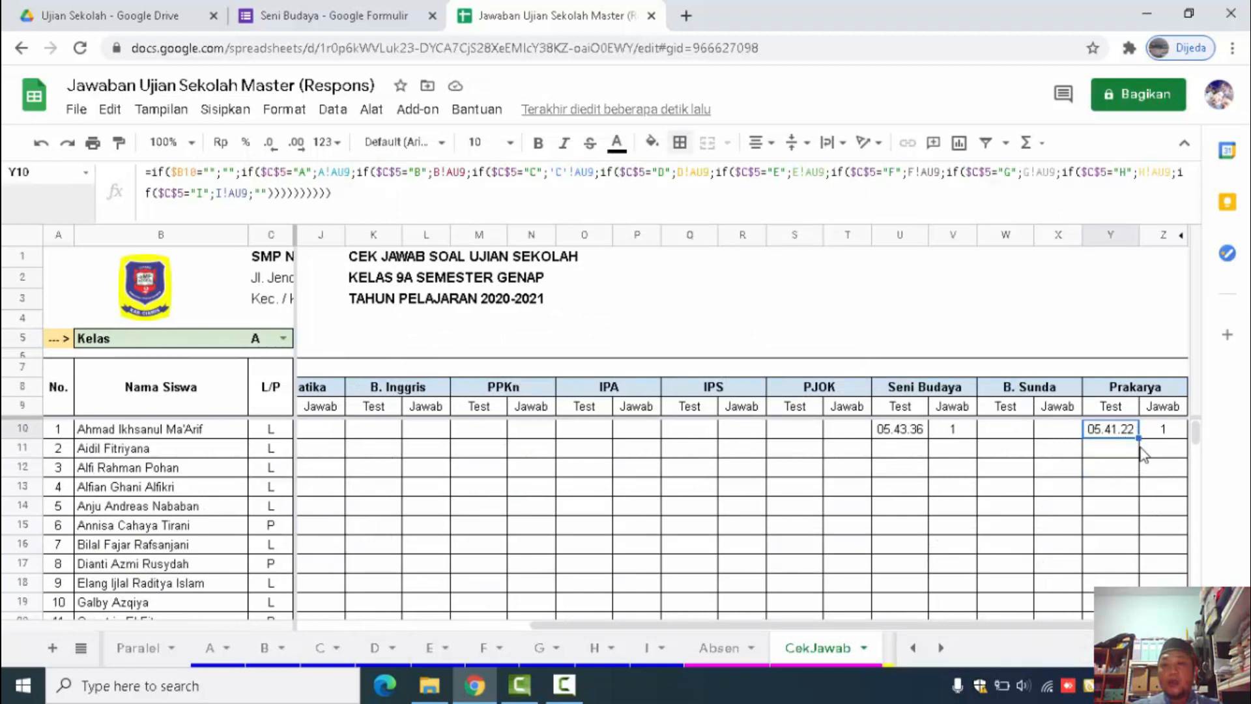
scroll(1083, 606, down, 2)
scroll(1134, 551, down, 7)
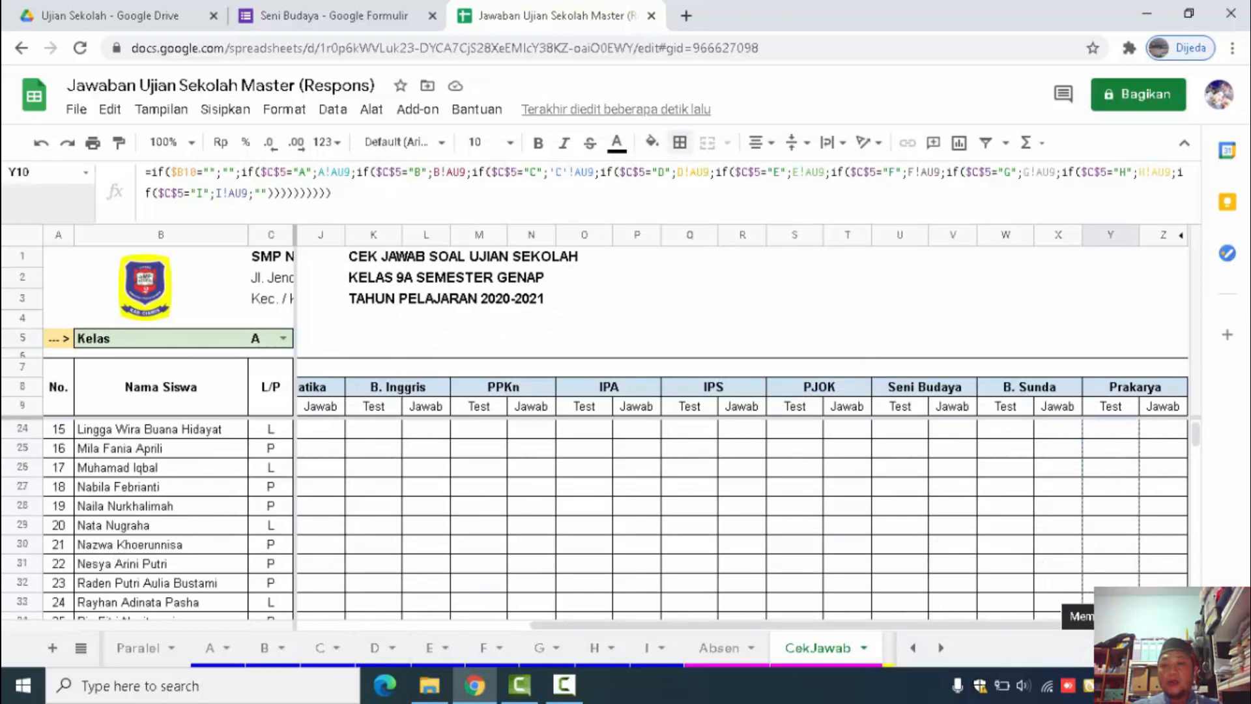
drag(1131, 551, 1132, 517)
Apply a bottom border to cell Y41, the last Prakarya Test row of the CekJawab table
click(1121, 508)
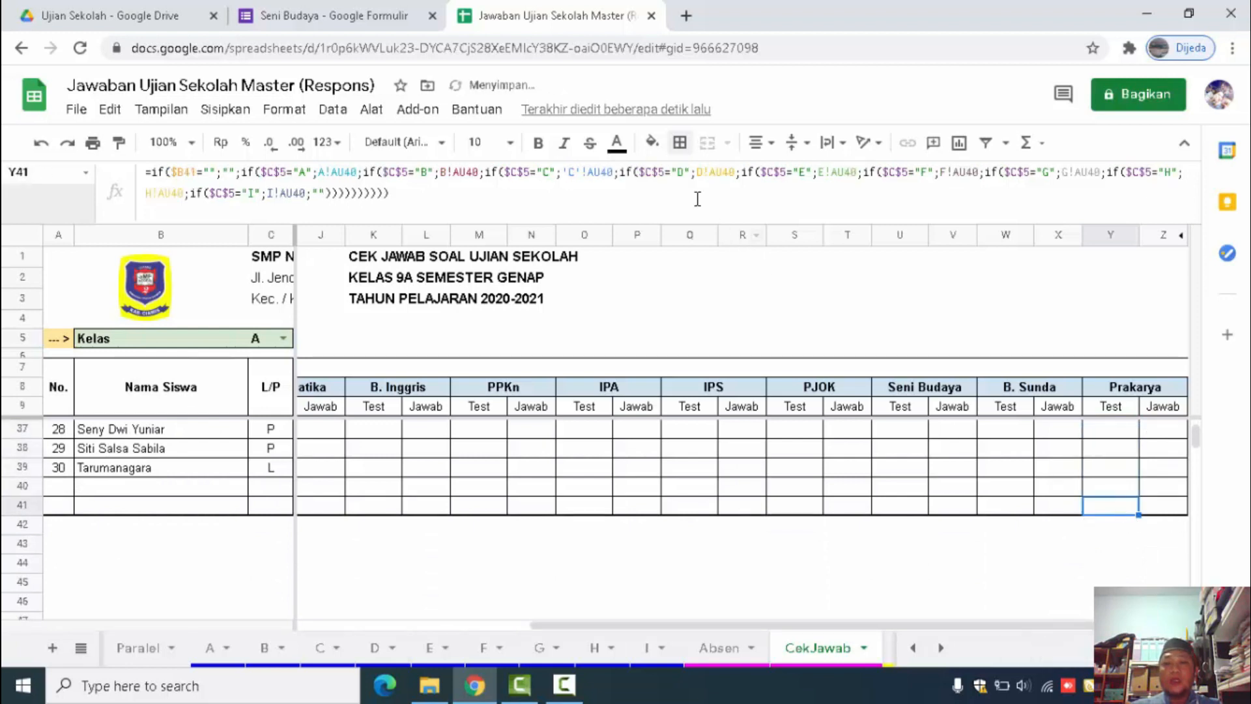
click(681, 150)
click(826, 205)
click(759, 207)
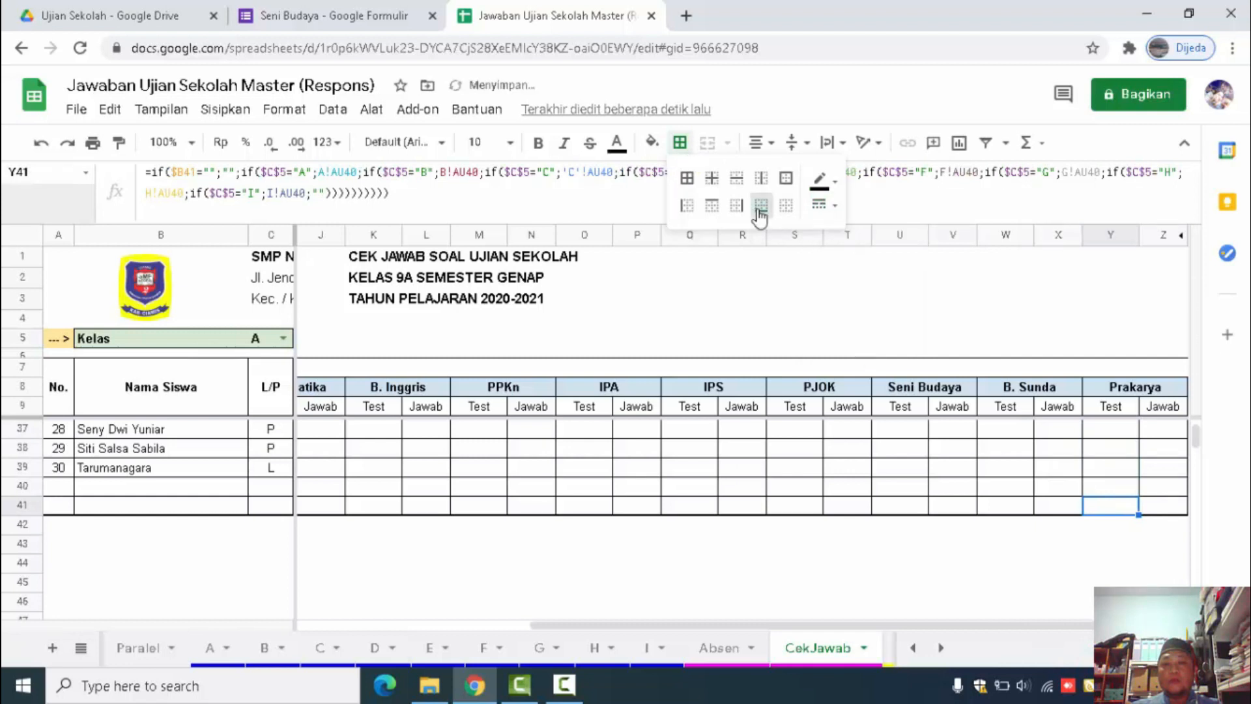
click(1016, 301)
Check the Seni Budaya and Prakarya answer records on CekJawab for classes B and C, returning the class to A
scroll(1196, 456, up, 10)
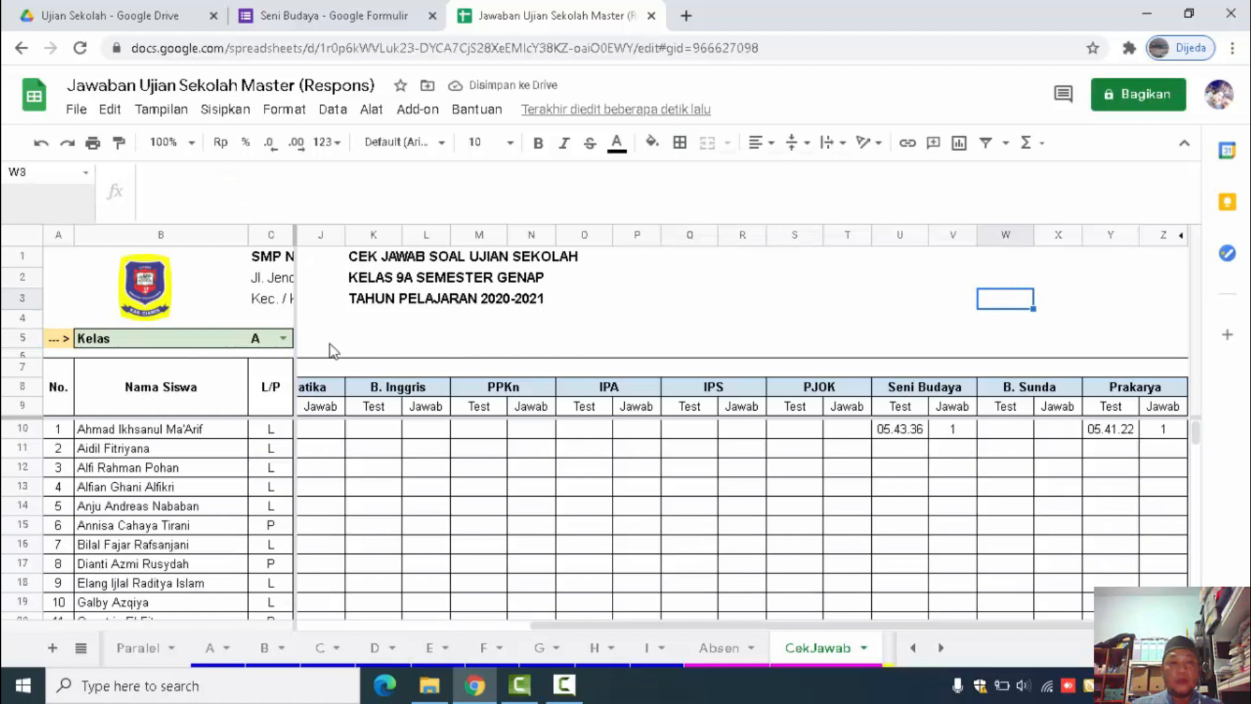
click(283, 338)
click(267, 391)
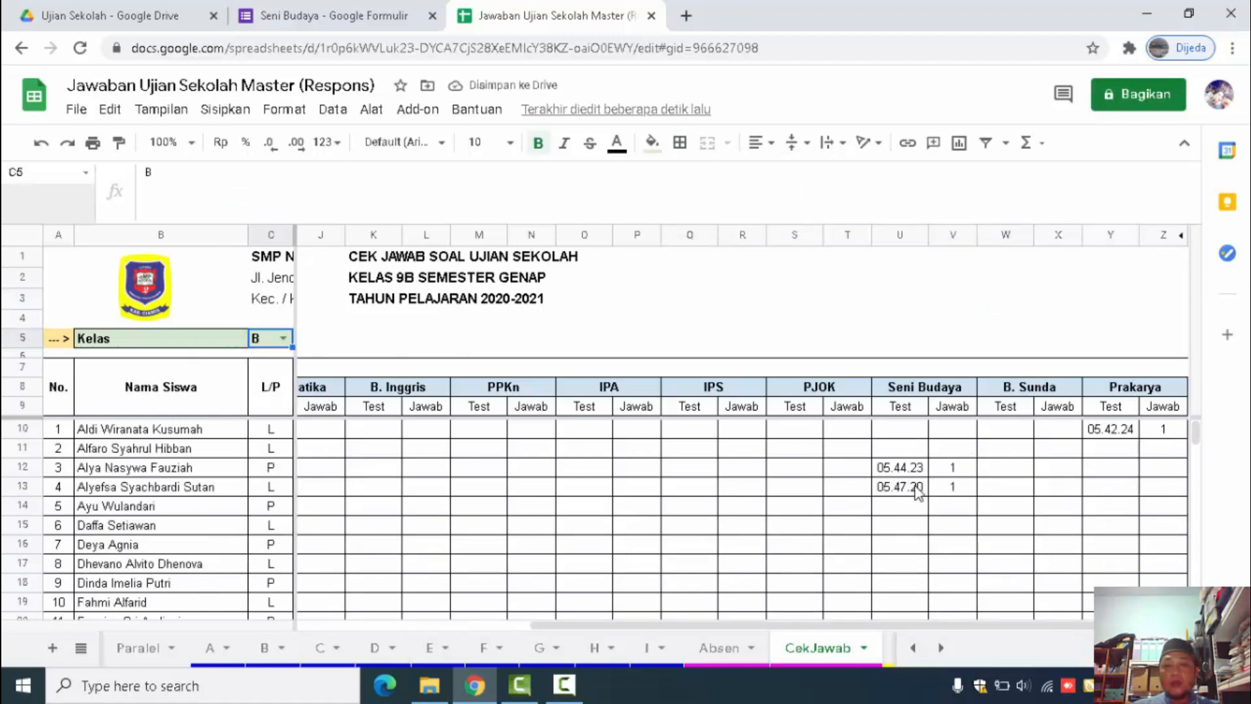
click(282, 338)
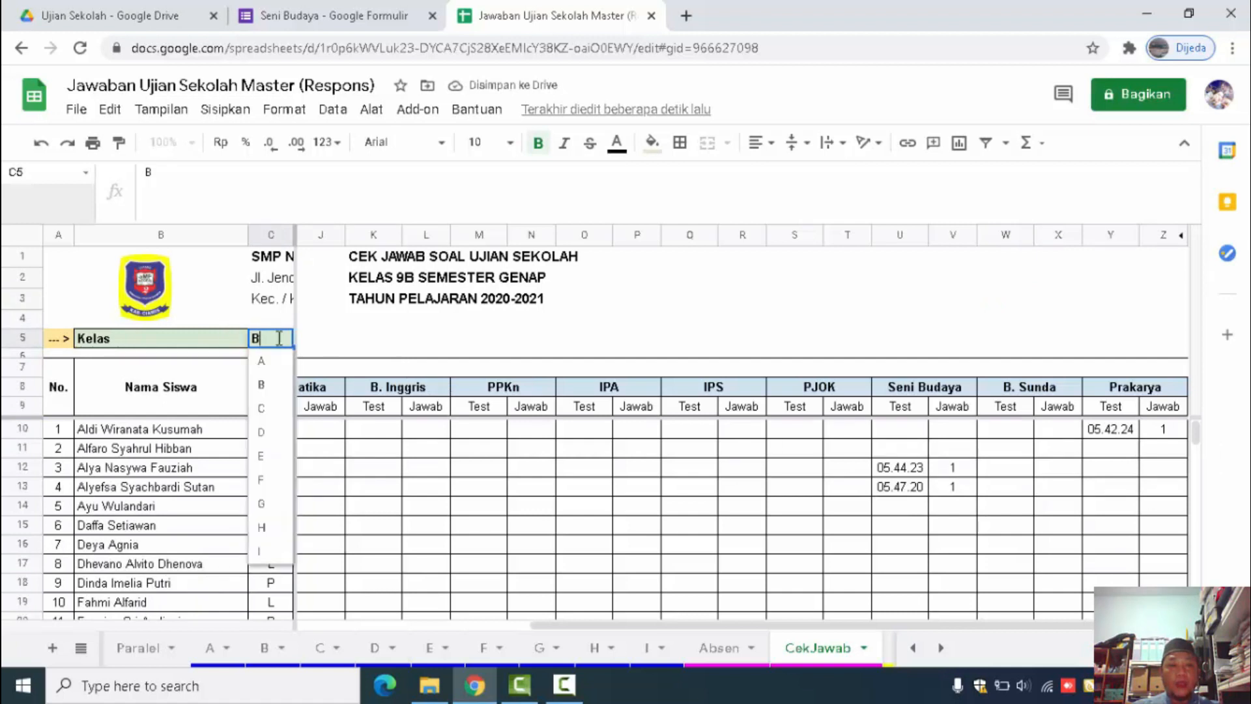
click(271, 411)
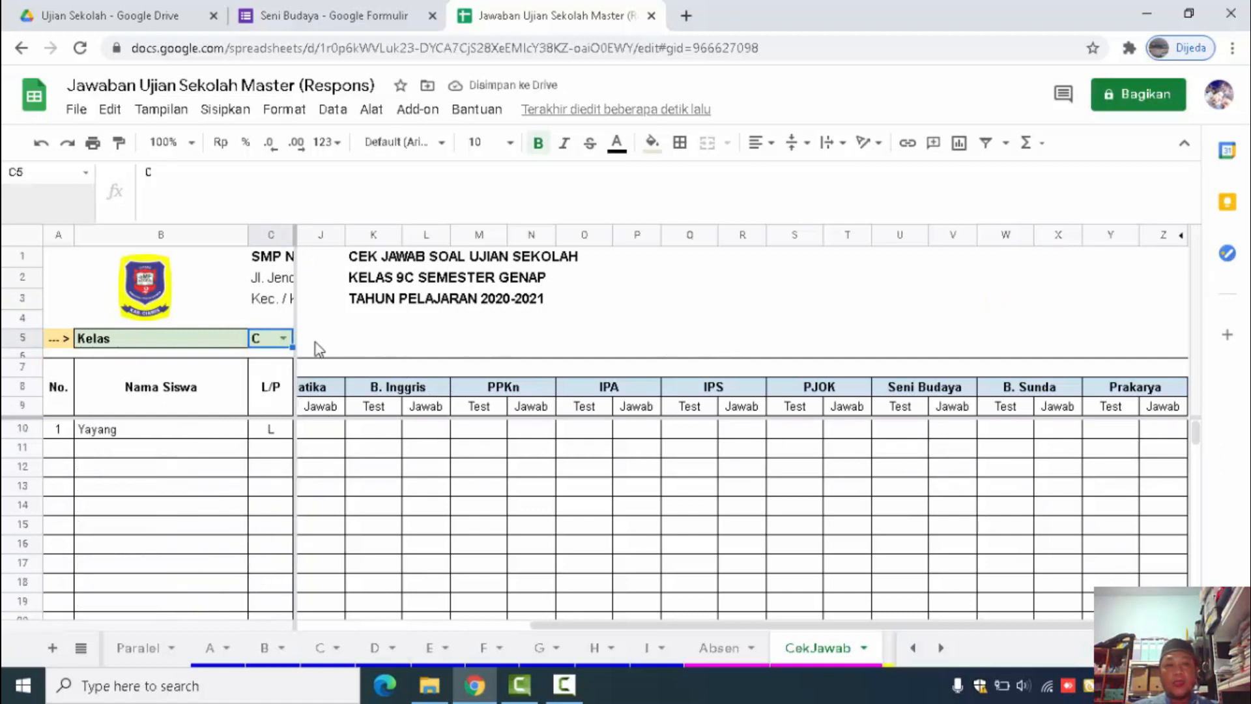
click(285, 339)
click(274, 361)
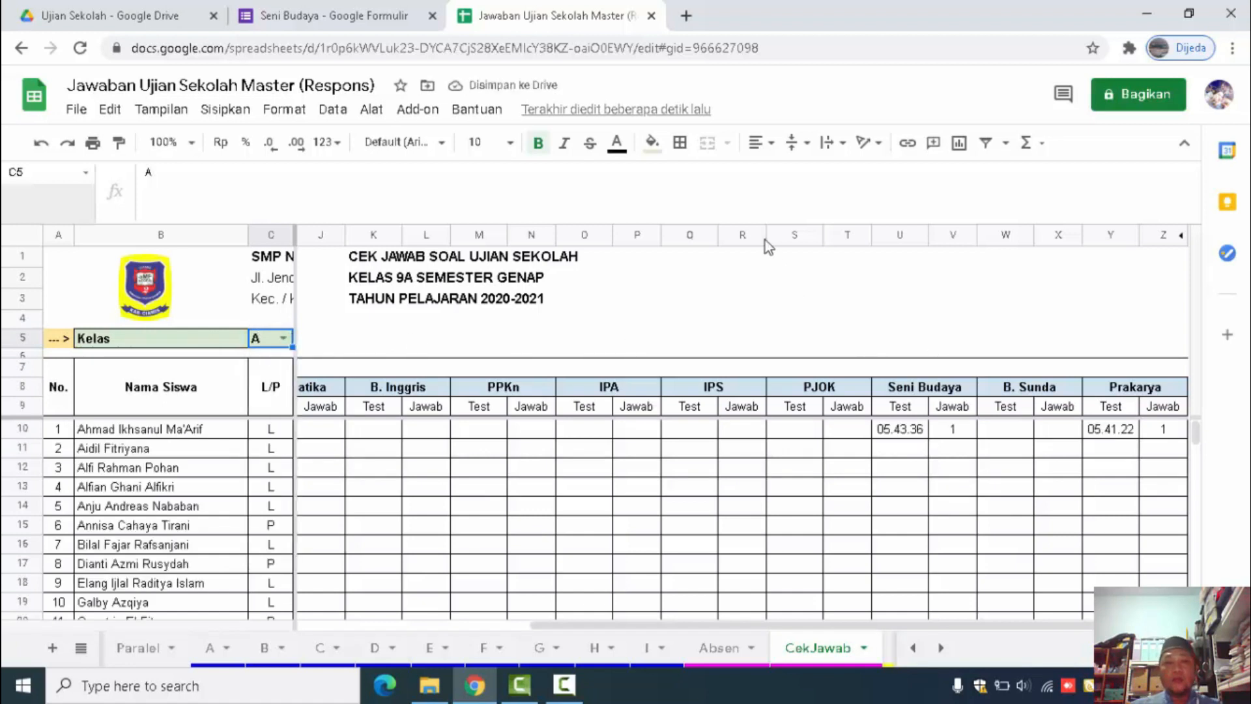
Shrink the formula bar to a single line to give the sheet more room
click(750, 219)
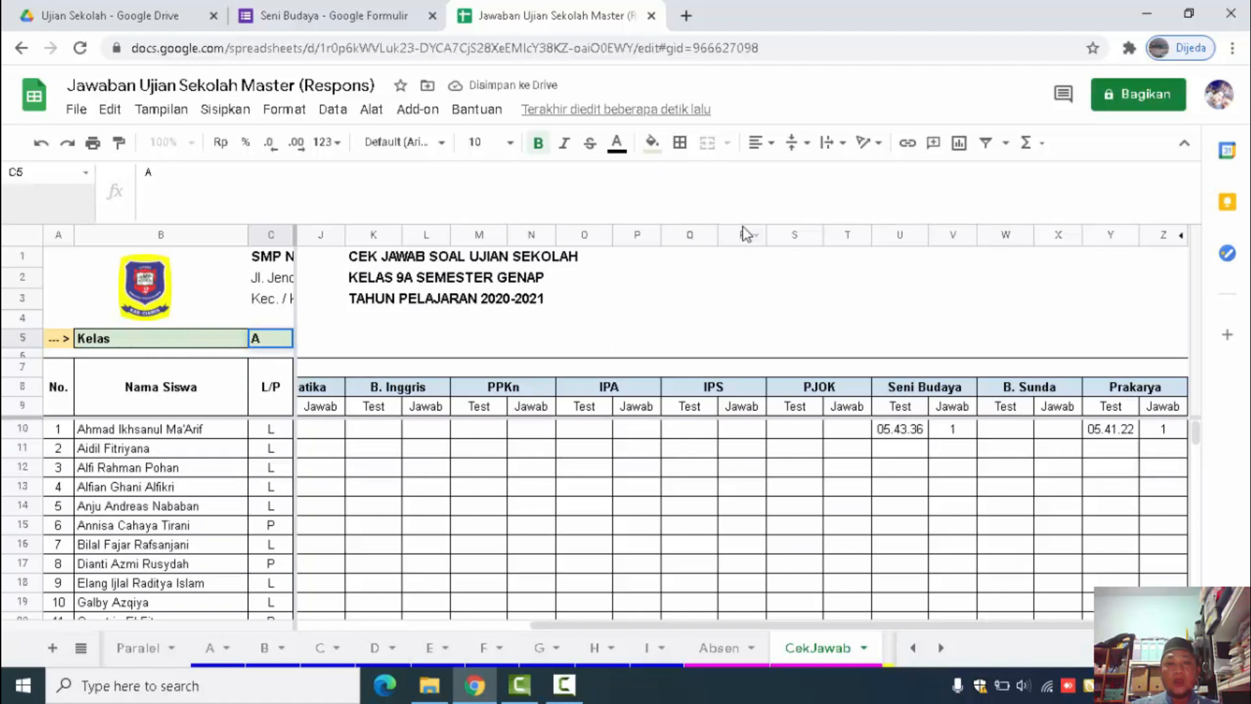
drag(744, 225, 746, 176)
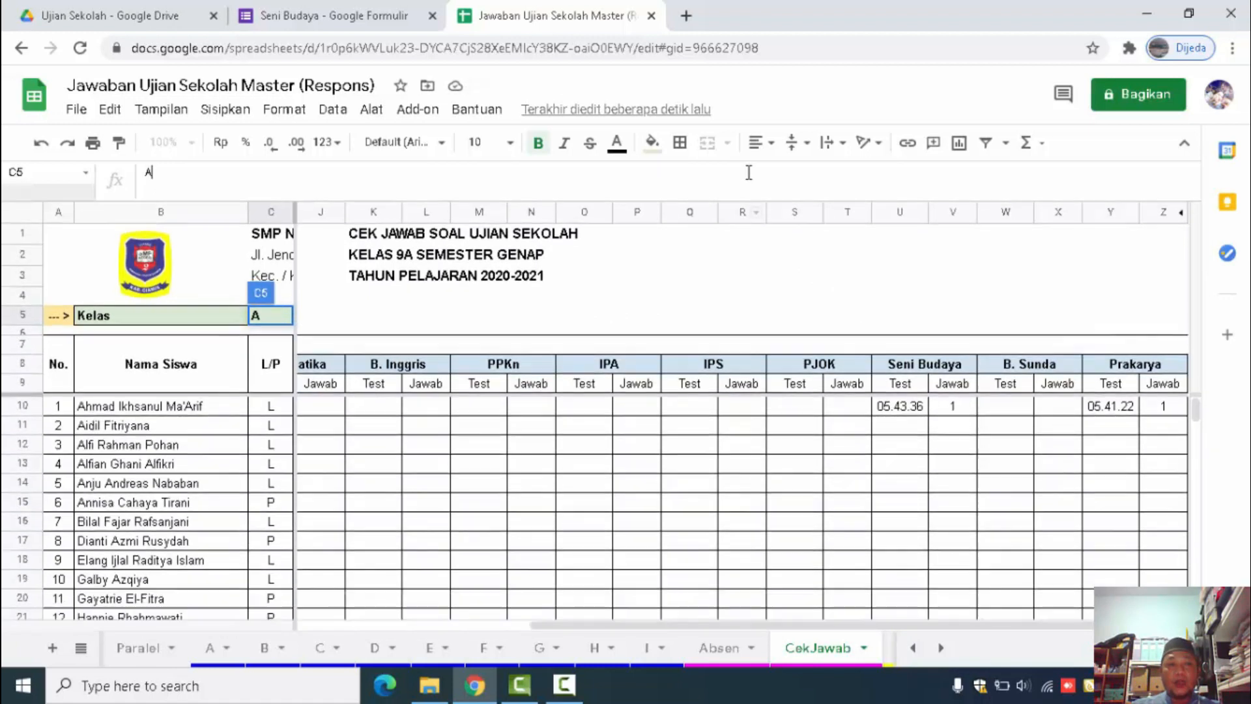
click(796, 245)
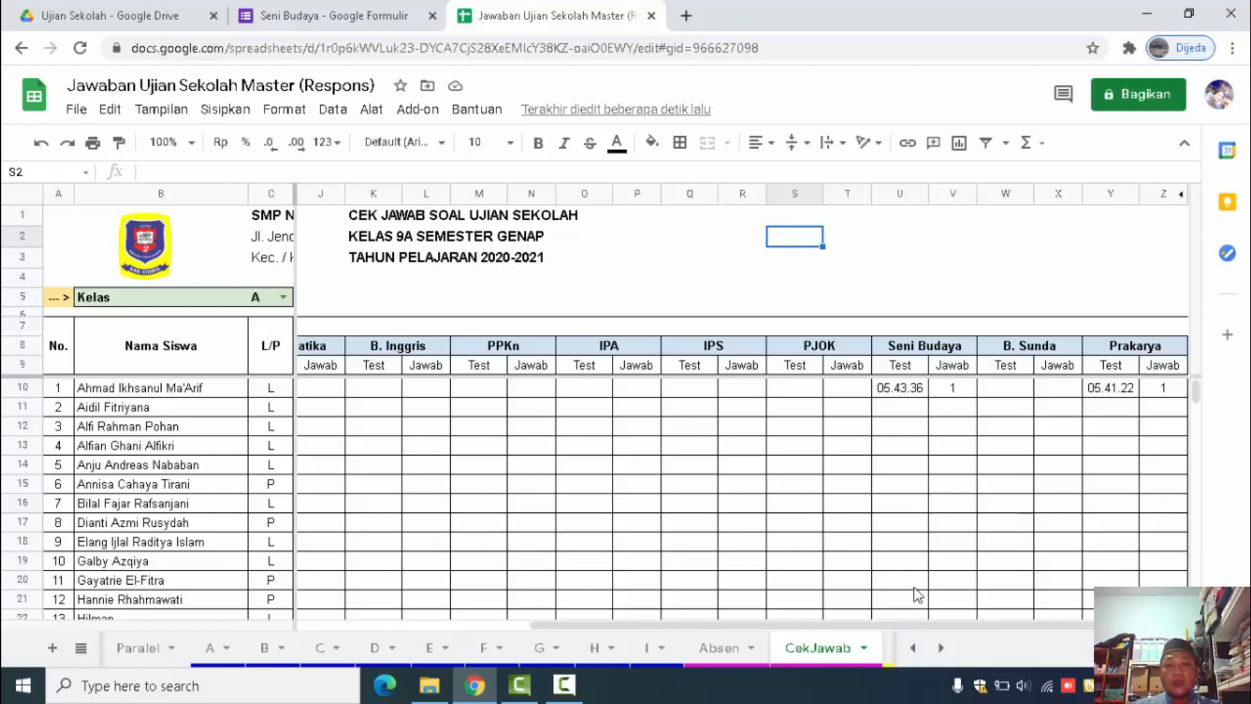
Review the exam scores, ranks and statuses on class sheet A and then on class sheet B
click(913, 647)
click(284, 647)
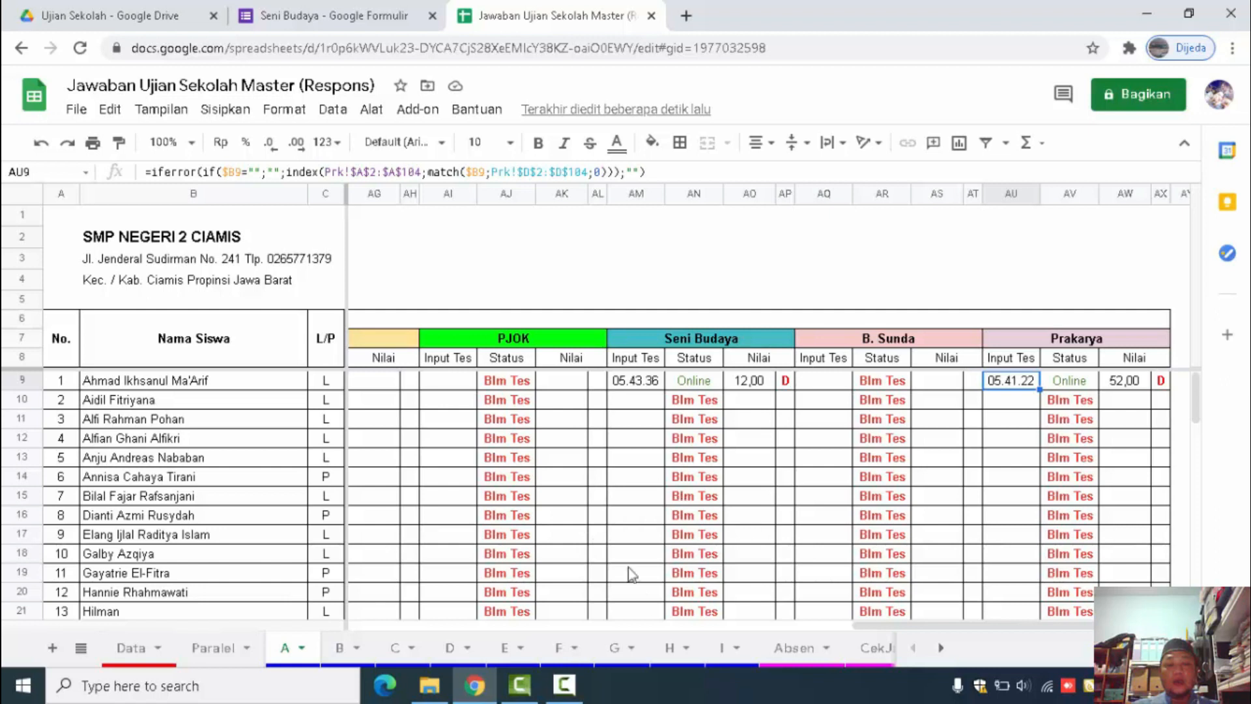
drag(924, 628, 420, 627)
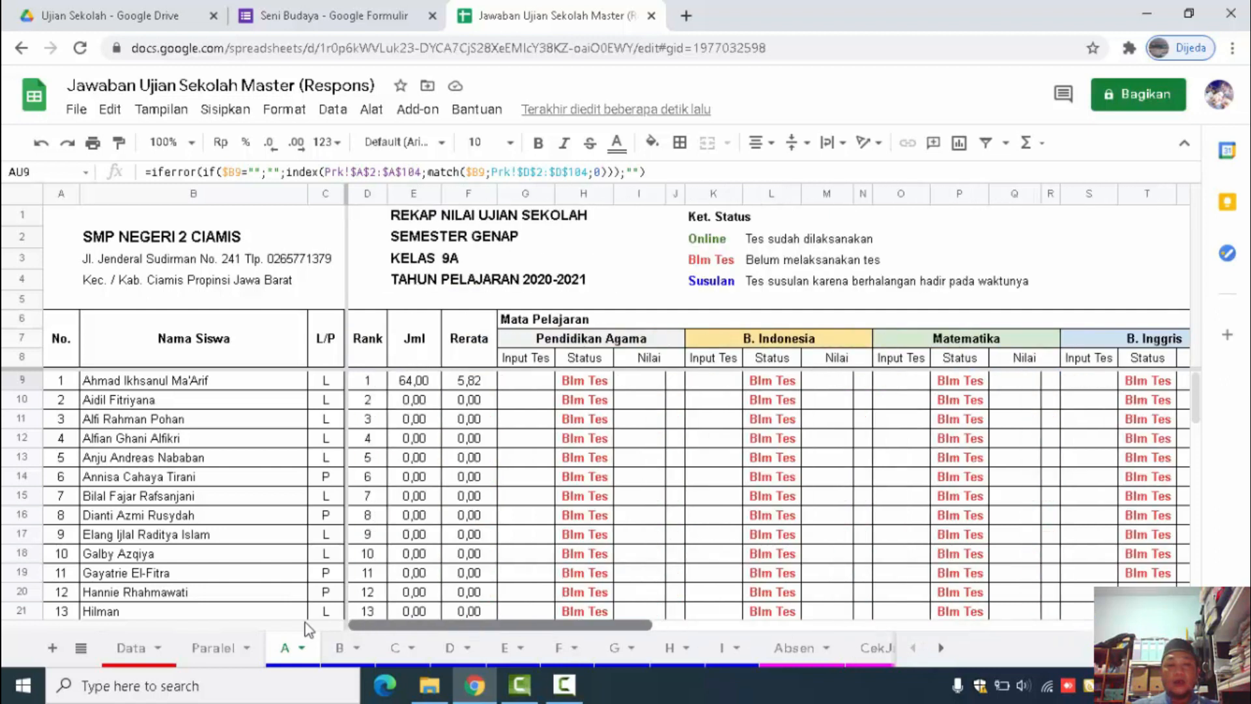
click(338, 650)
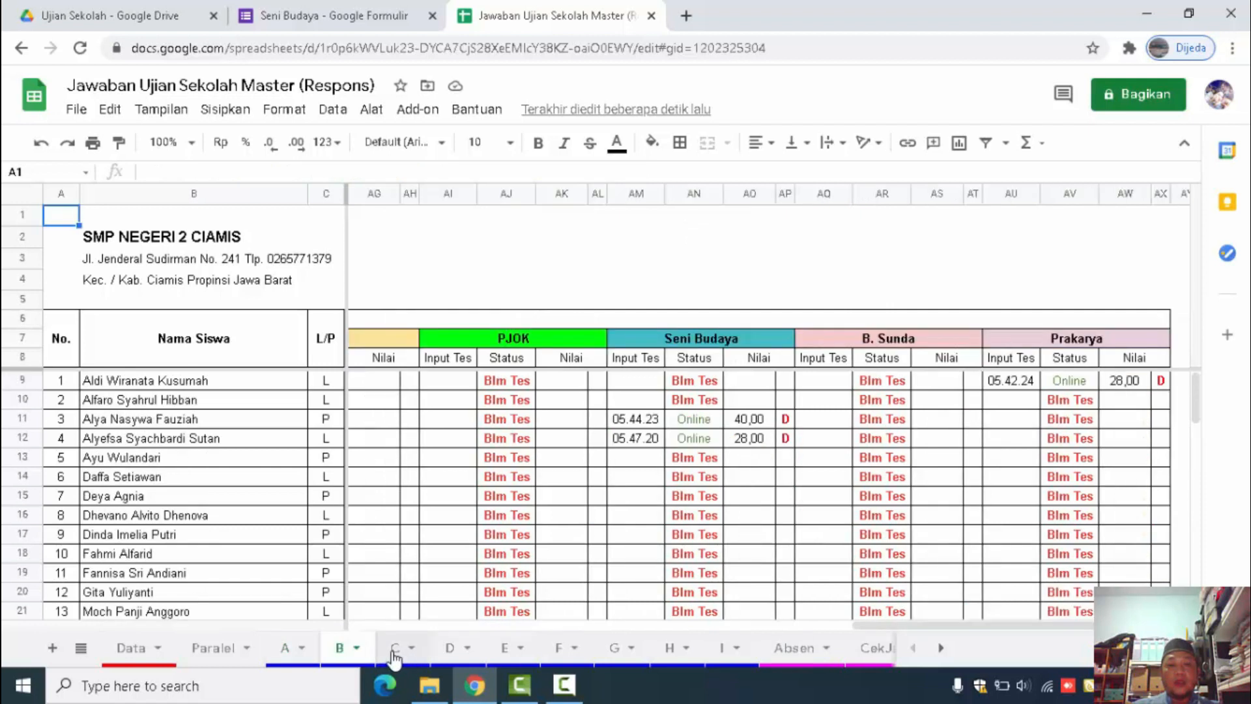
Check the exam recaps on class sheets C and D and survey the workbook's remaining sheets through to Sebud
click(394, 652)
click(455, 651)
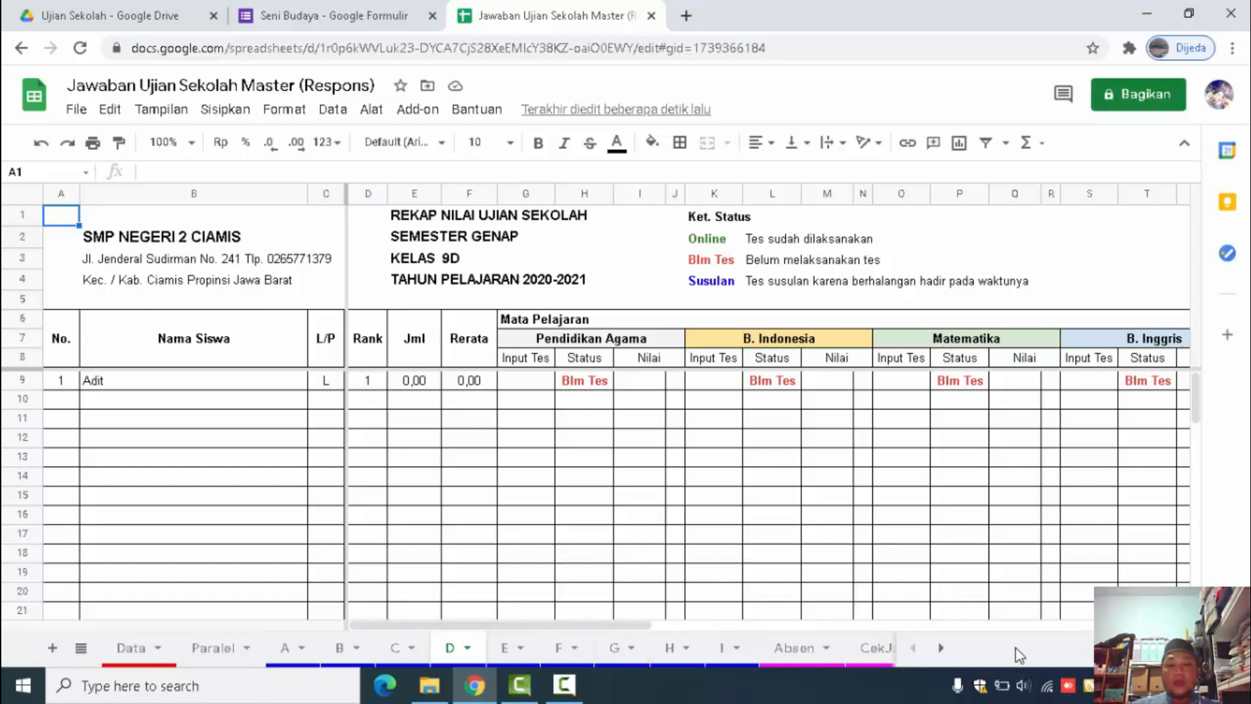
click(942, 647)
click(942, 648)
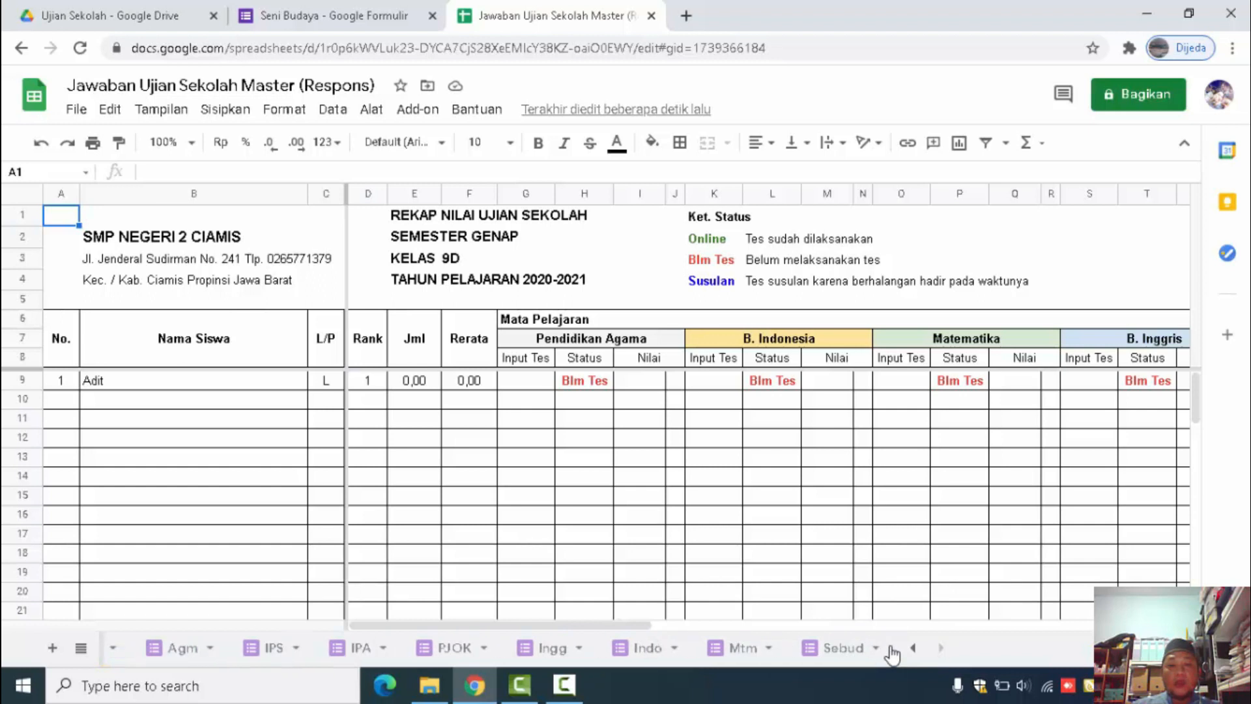
click(912, 648)
click(913, 648)
click(912, 648)
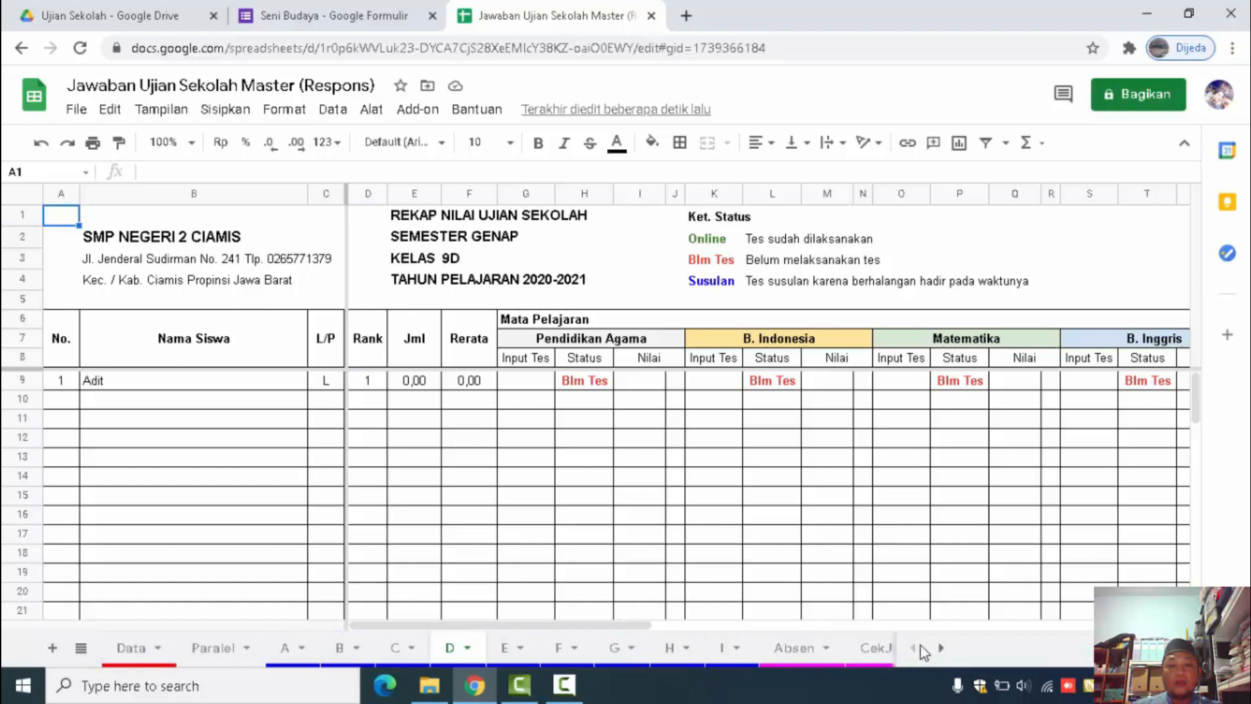
click(940, 648)
click(940, 648)
click(941, 647)
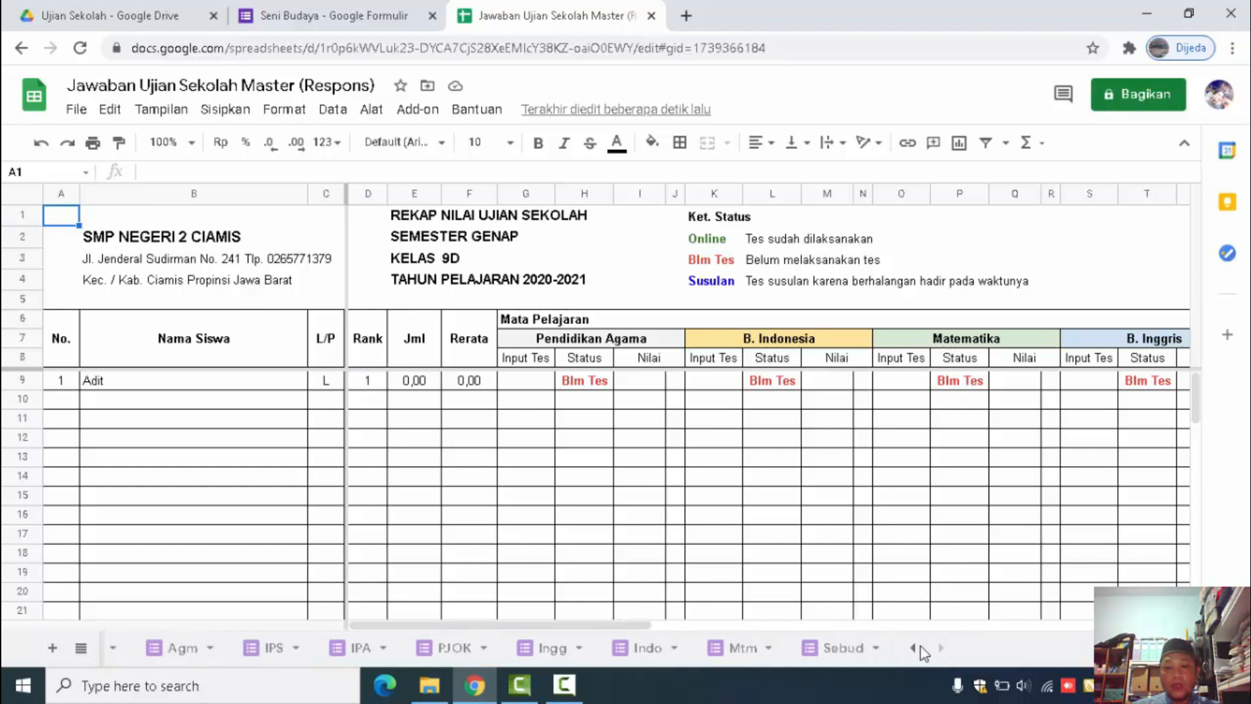
Hide the form response sheets Sebud, Mtm, Indo and Ingg
click(881, 647)
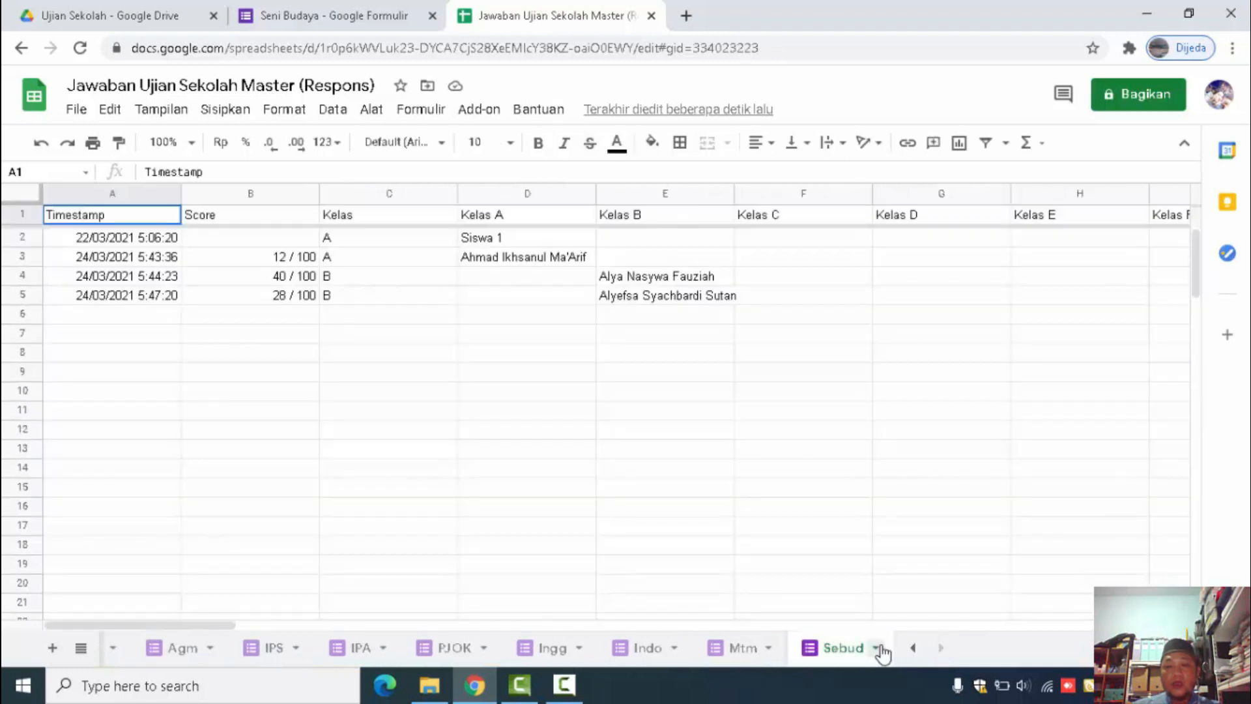
click(879, 649)
click(863, 464)
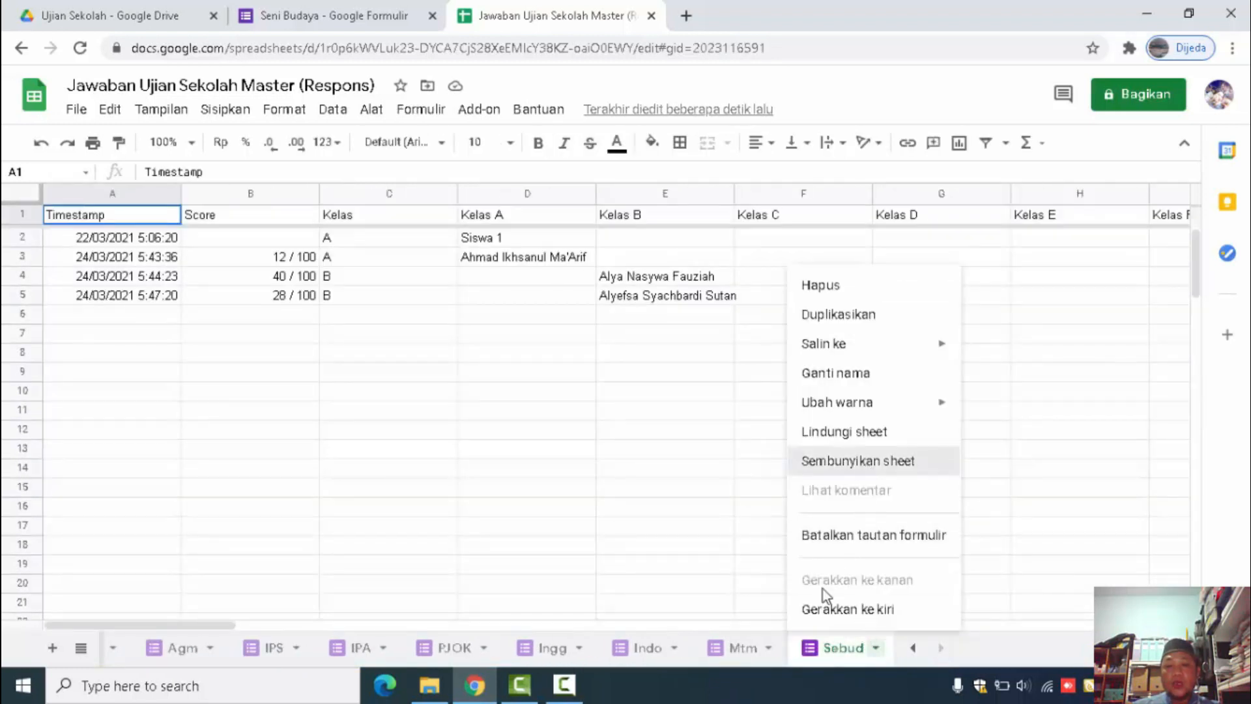
click(876, 648)
click(854, 459)
click(876, 648)
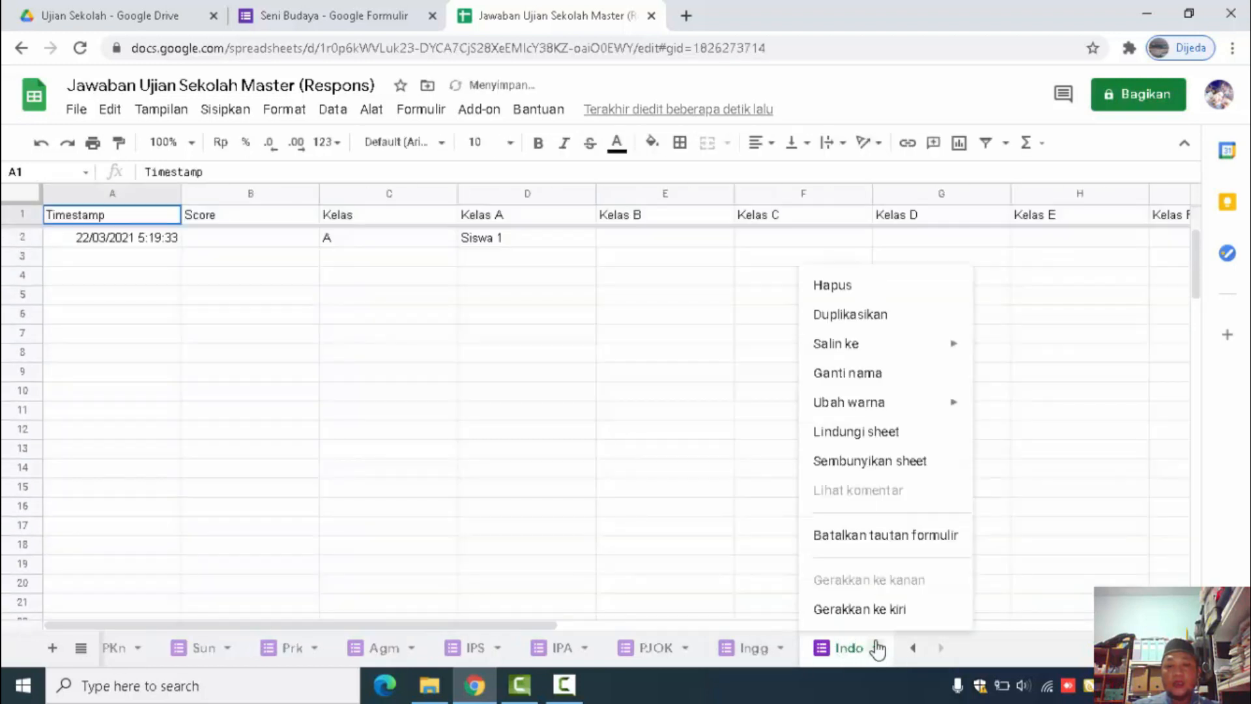
click(866, 461)
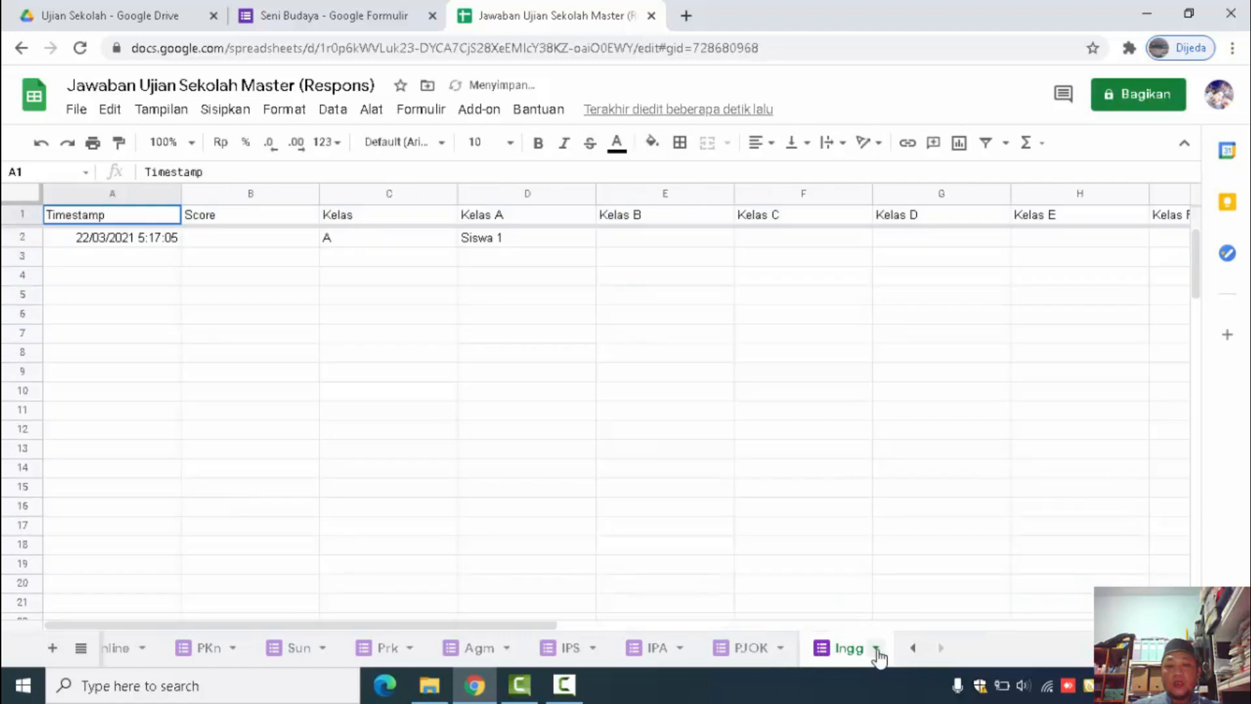
click(876, 647)
click(879, 462)
Hide the form response sheets PJOK, IPA and IPS
click(876, 648)
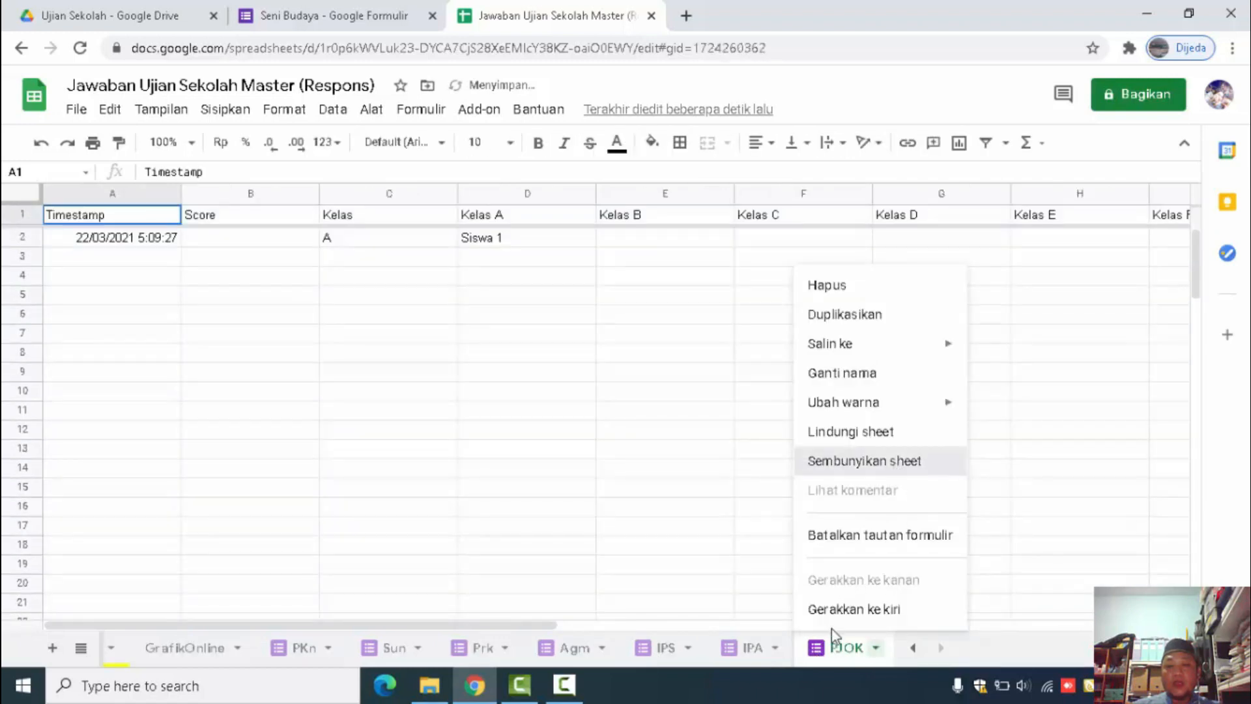
click(873, 462)
click(876, 648)
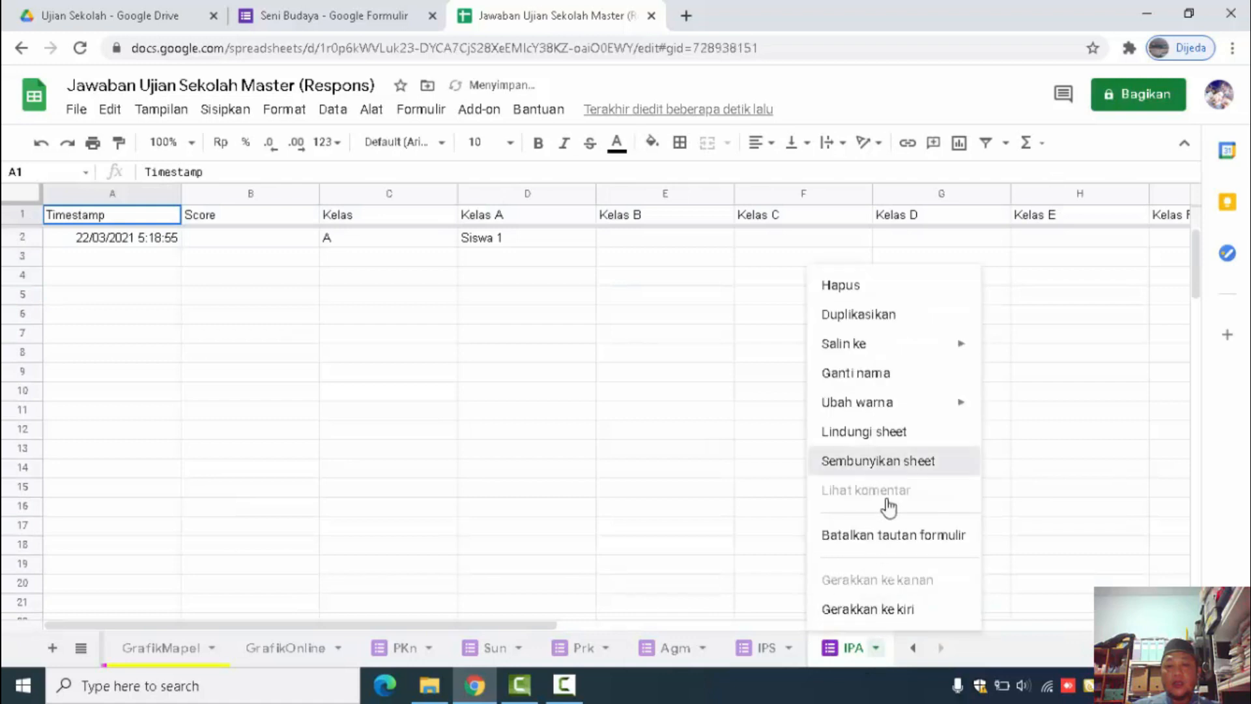
click(880, 464)
click(877, 649)
click(883, 463)
Hide the remaining form response sheets Agm, Prk, Sun and PKn
click(877, 648)
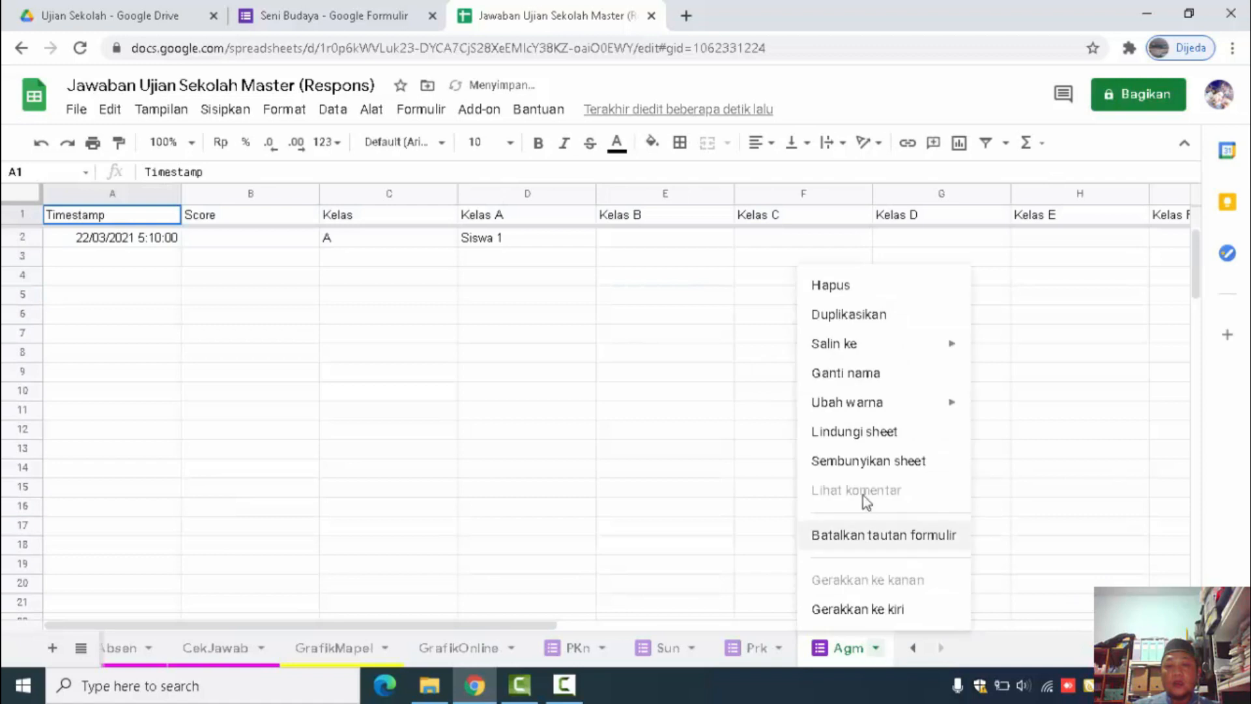
click(870, 461)
click(878, 648)
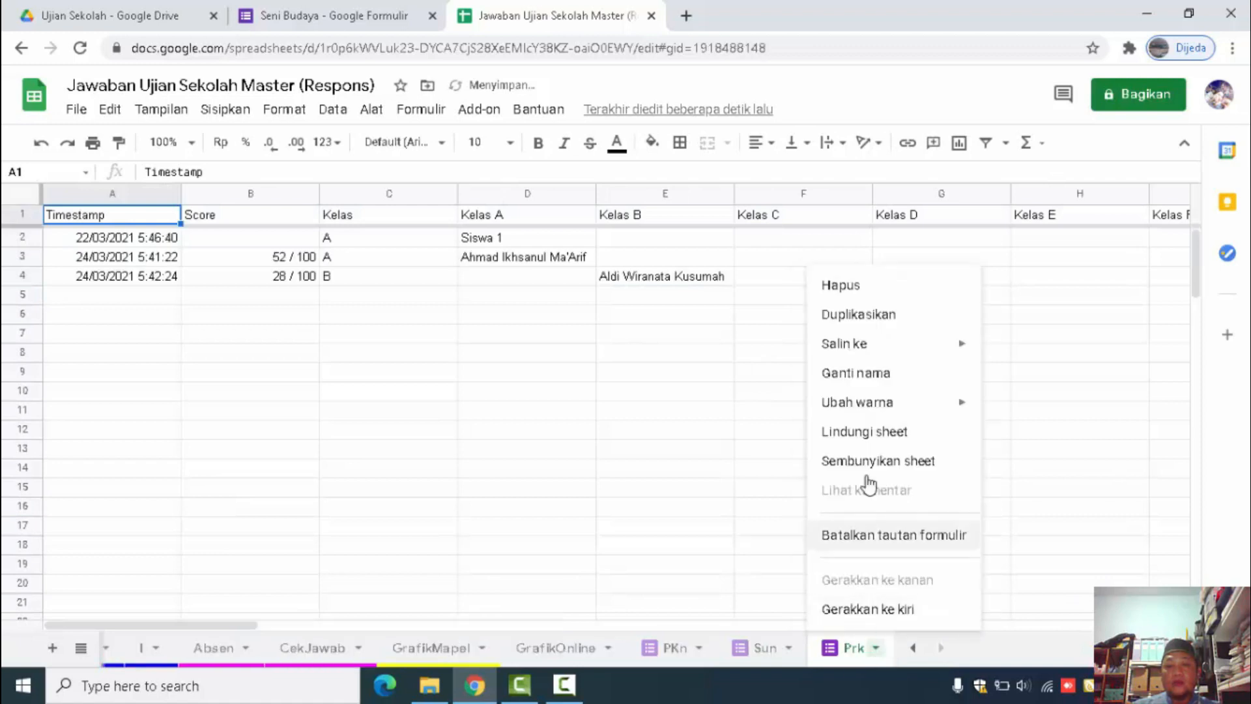
click(869, 461)
click(875, 648)
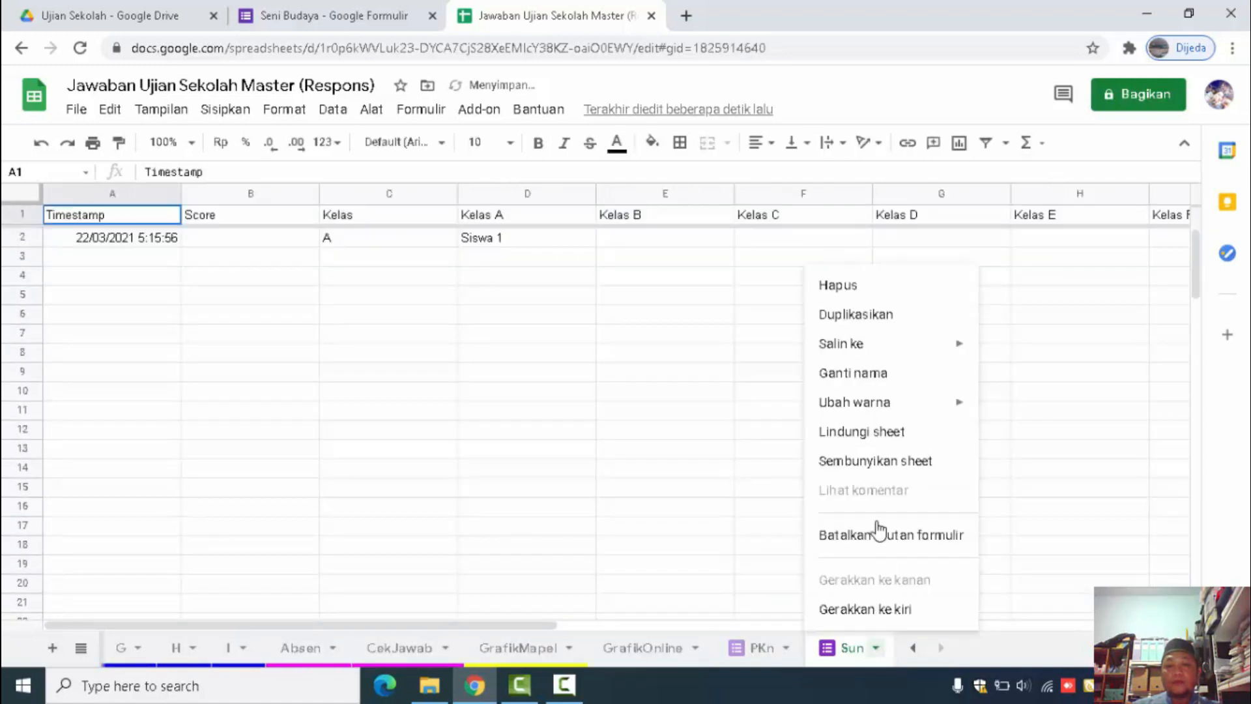
click(882, 461)
click(877, 649)
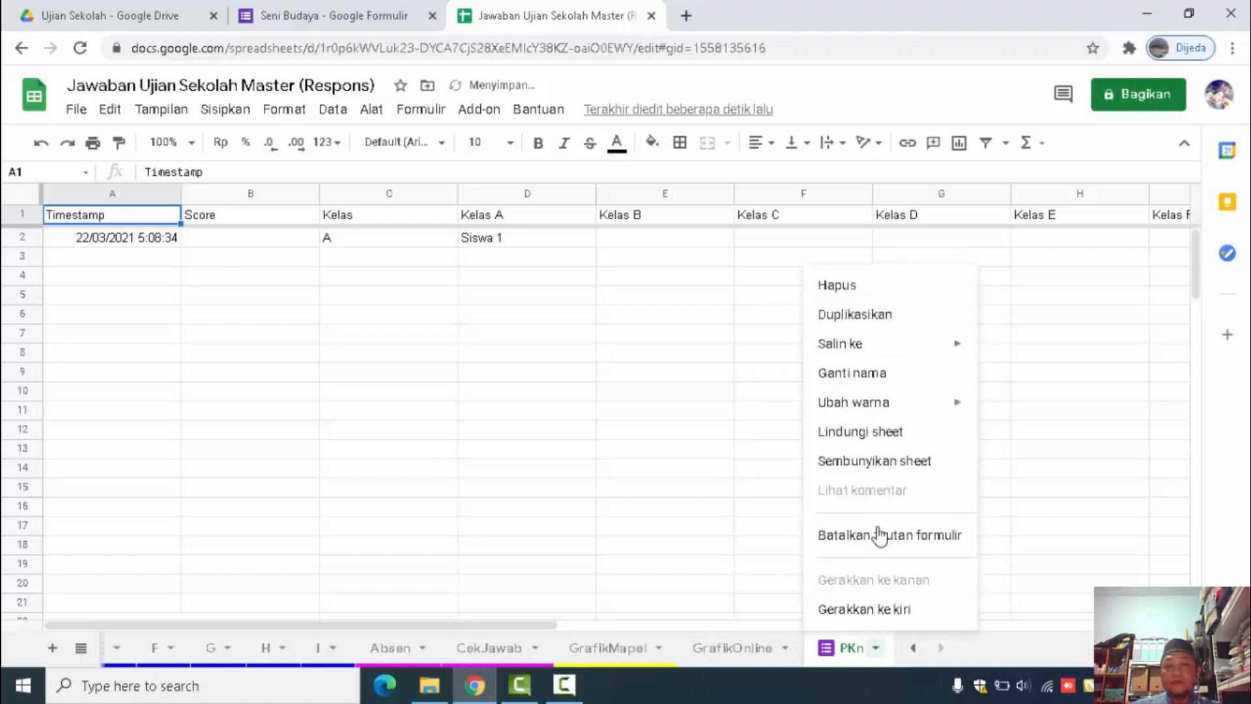
click(873, 461)
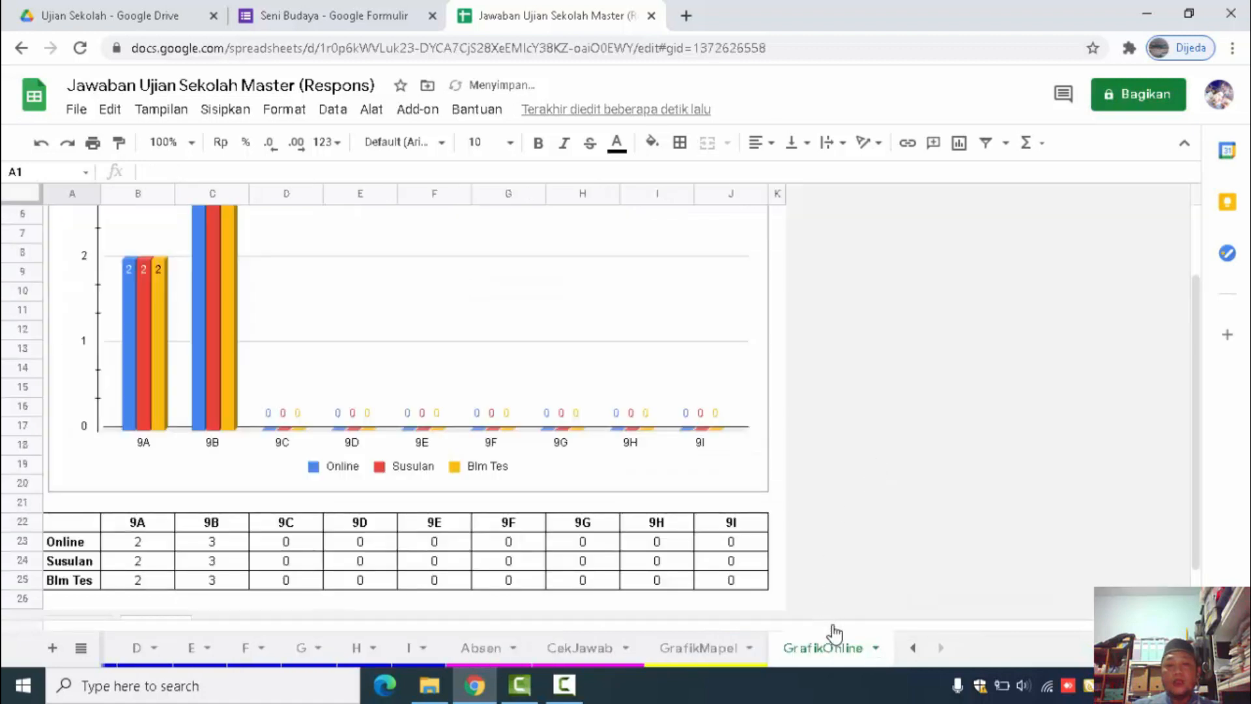
Return to the start of the workbook and hide the Data sheet
click(913, 647)
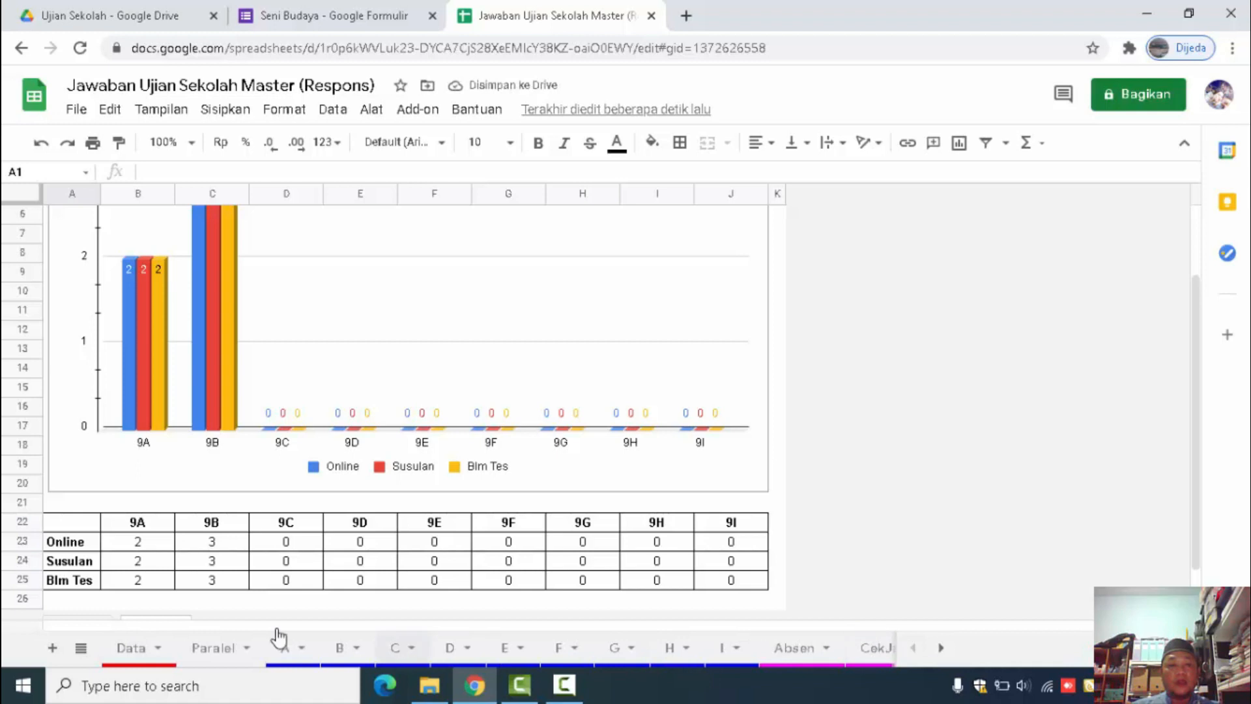
click(130, 648)
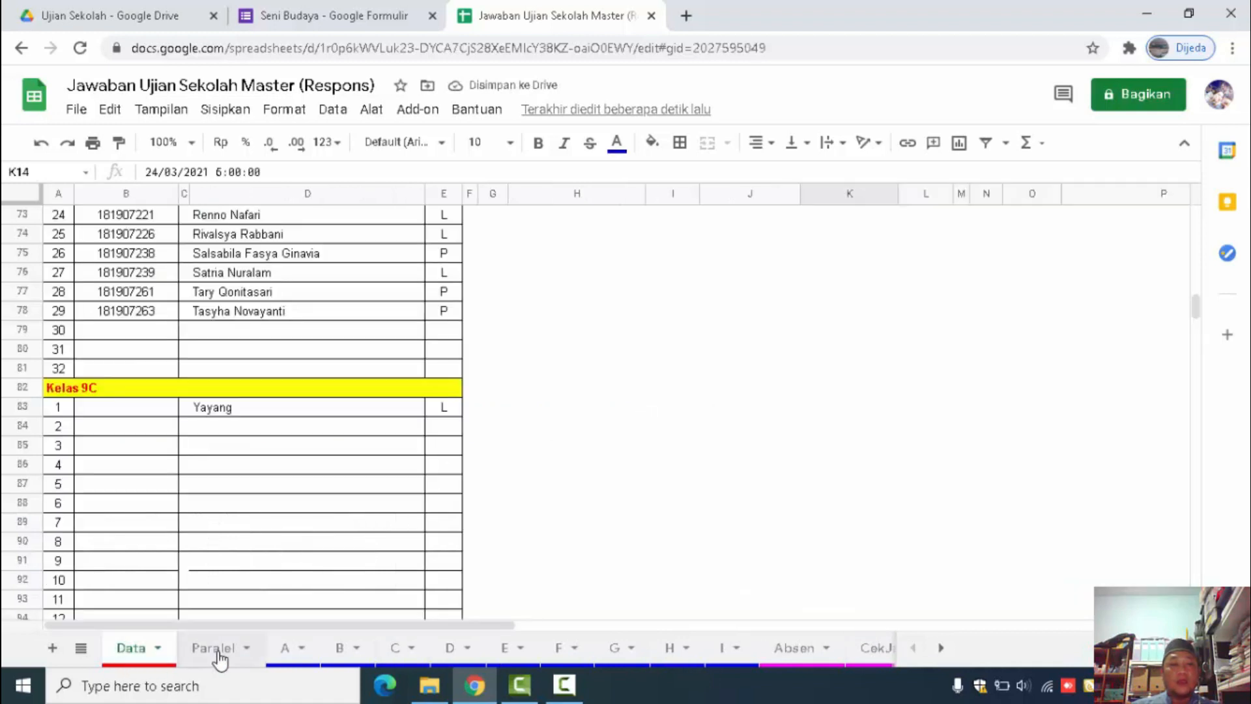
click(218, 650)
click(131, 649)
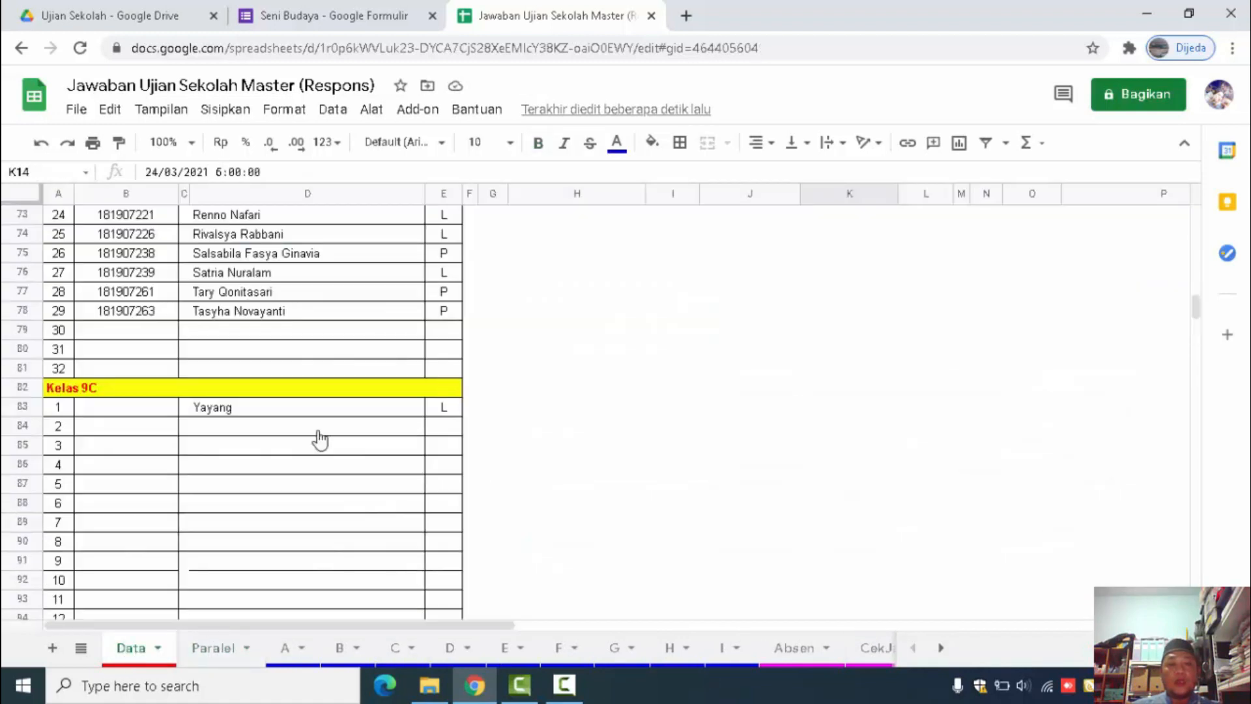
click(157, 648)
click(168, 507)
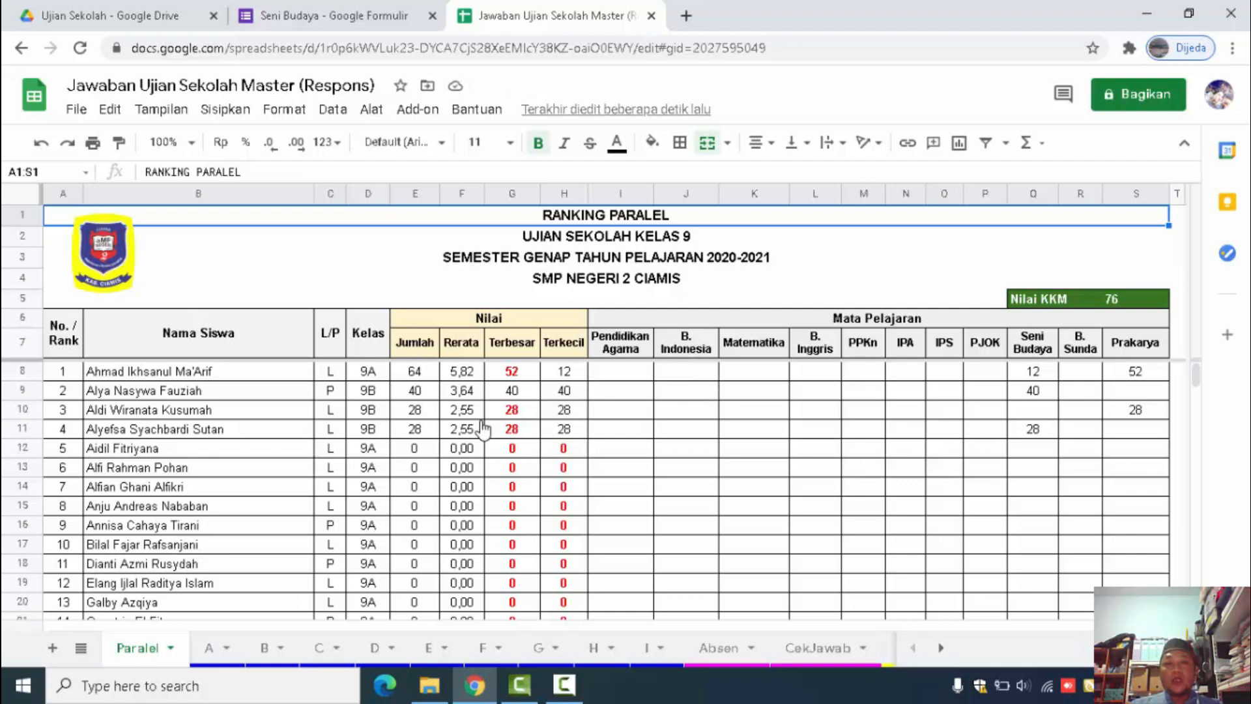
Switch to the Seni Budaya form in Google Forms, check its responses and return to its questions
click(329, 16)
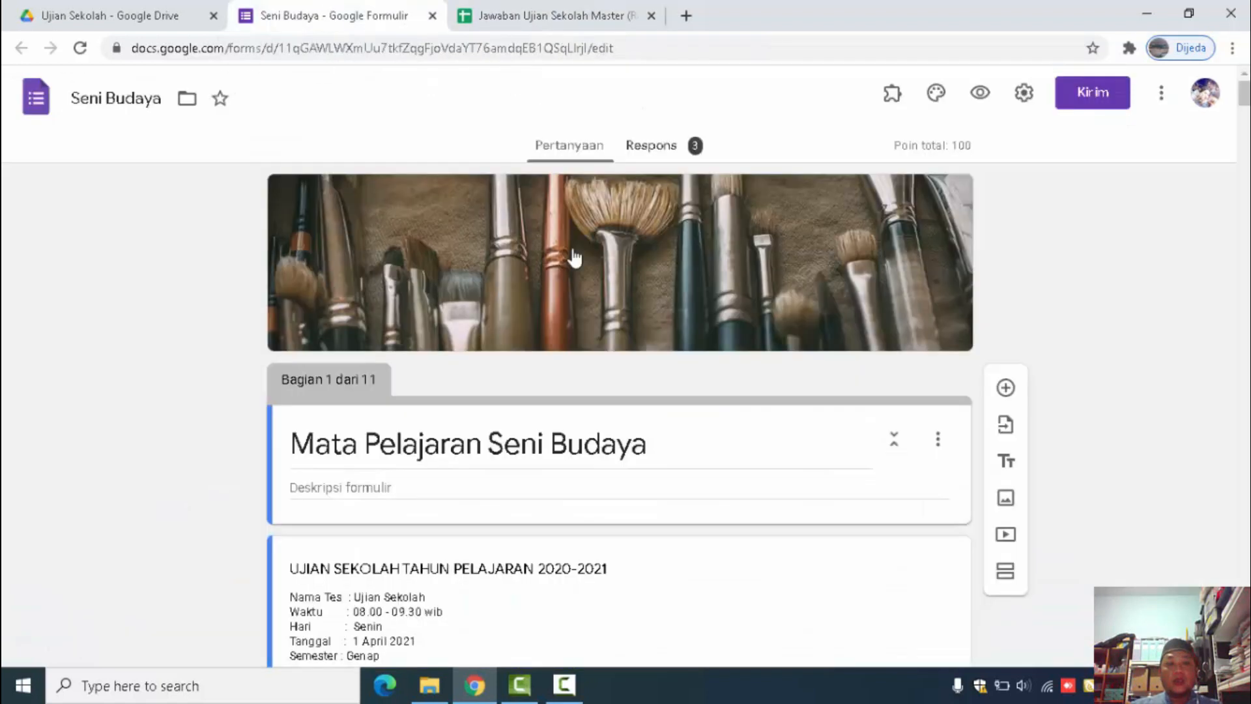
click(675, 152)
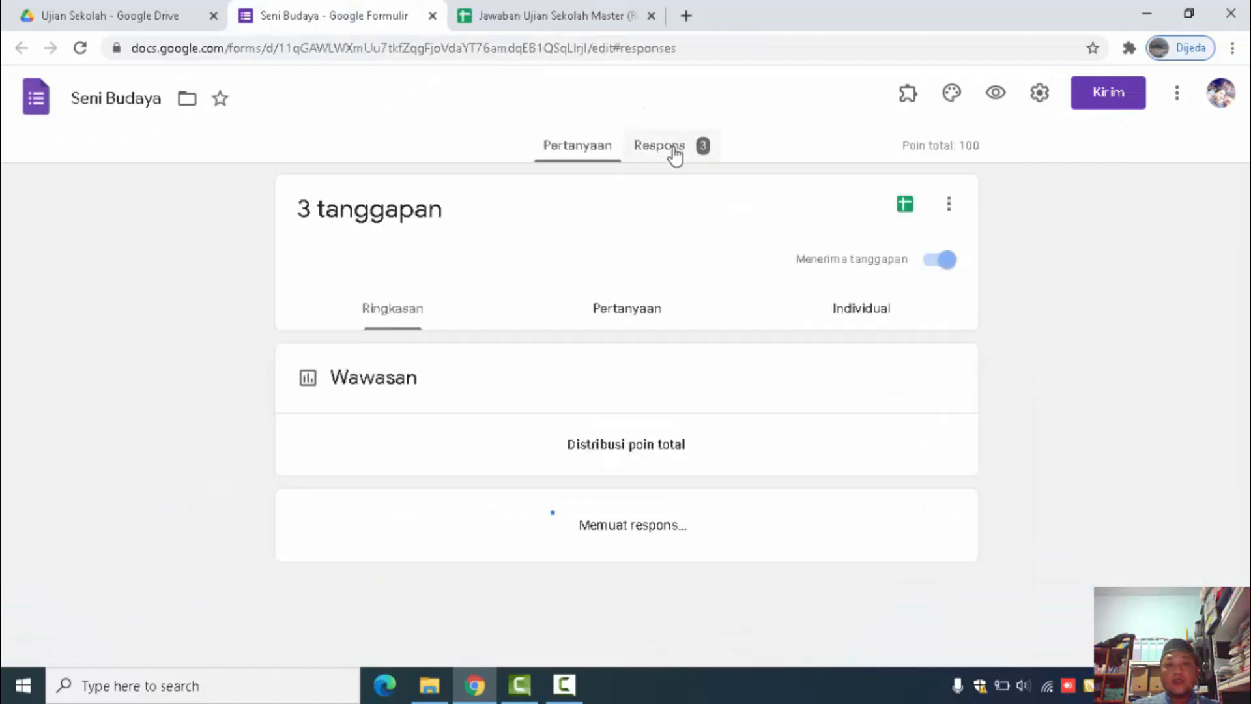
click(582, 152)
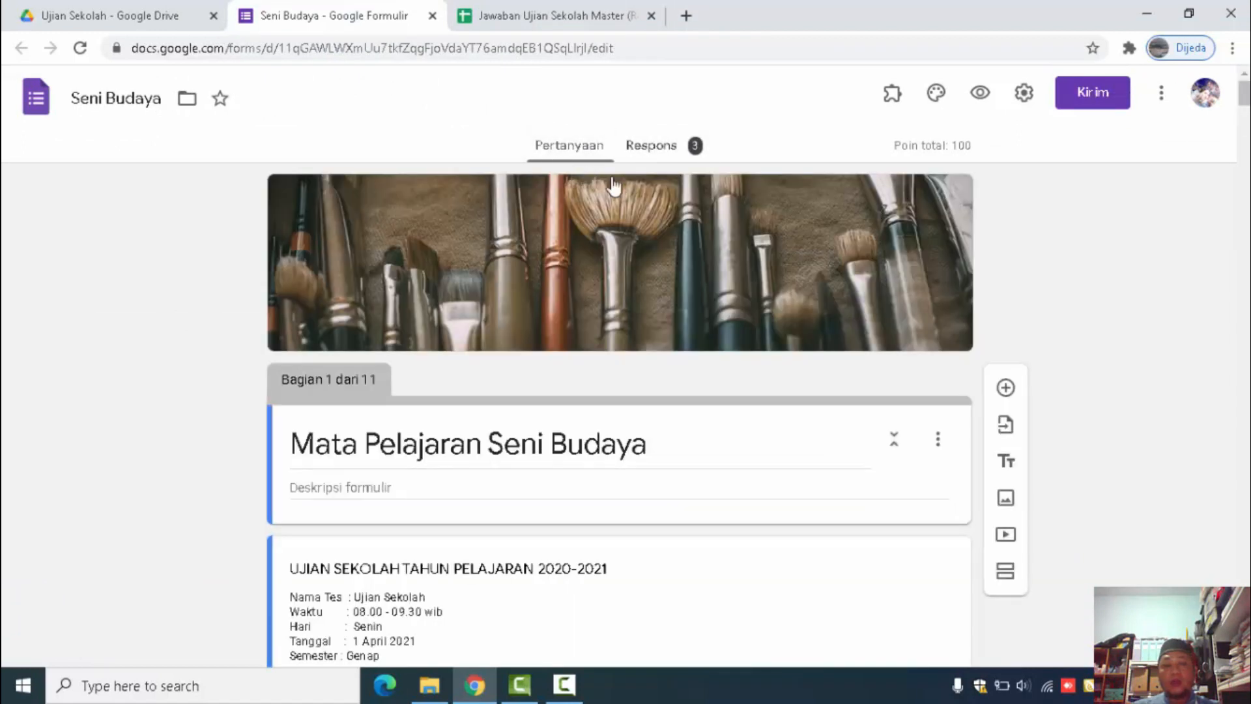
Open the settings of the Control Accepting Responses add-on for the Seni Budaya form
click(893, 96)
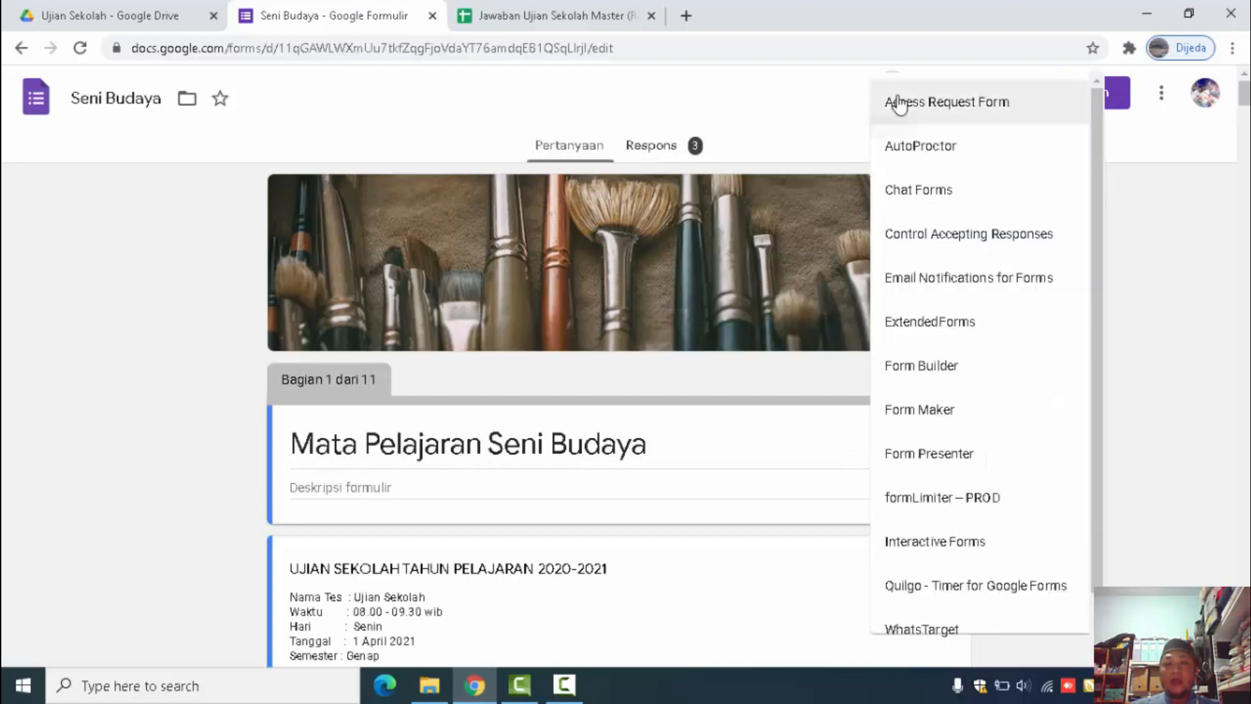
click(997, 242)
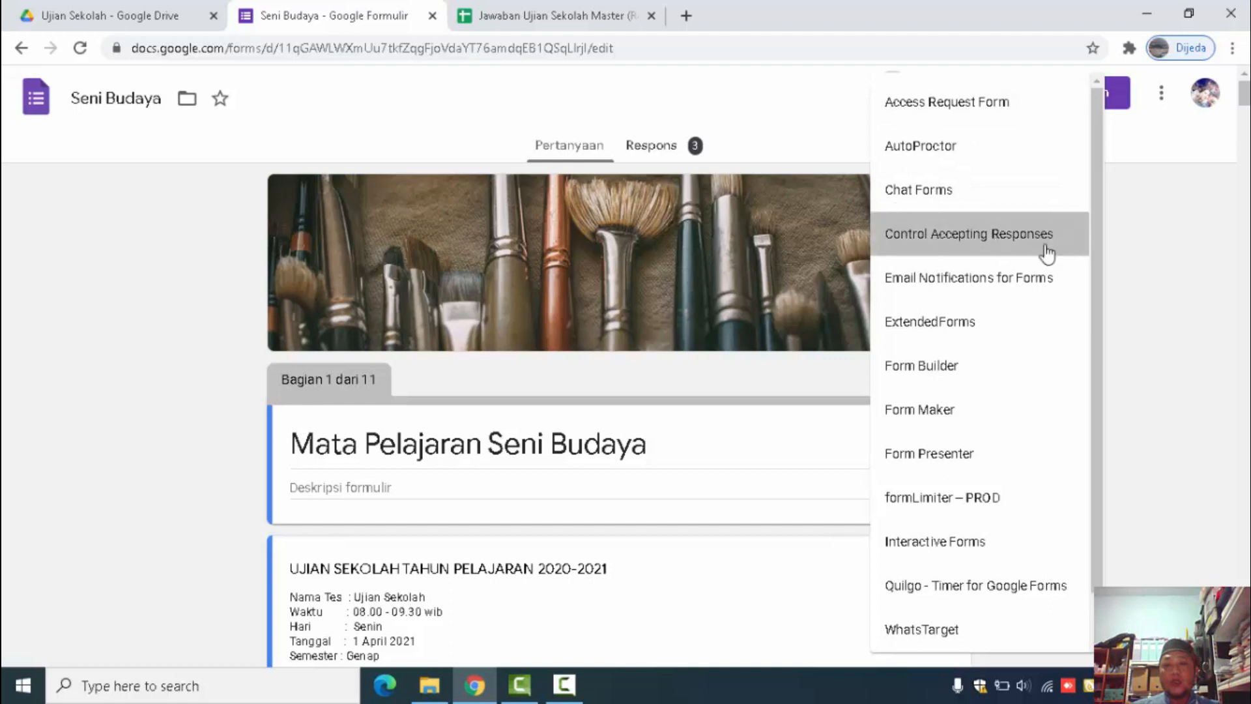
click(562, 187)
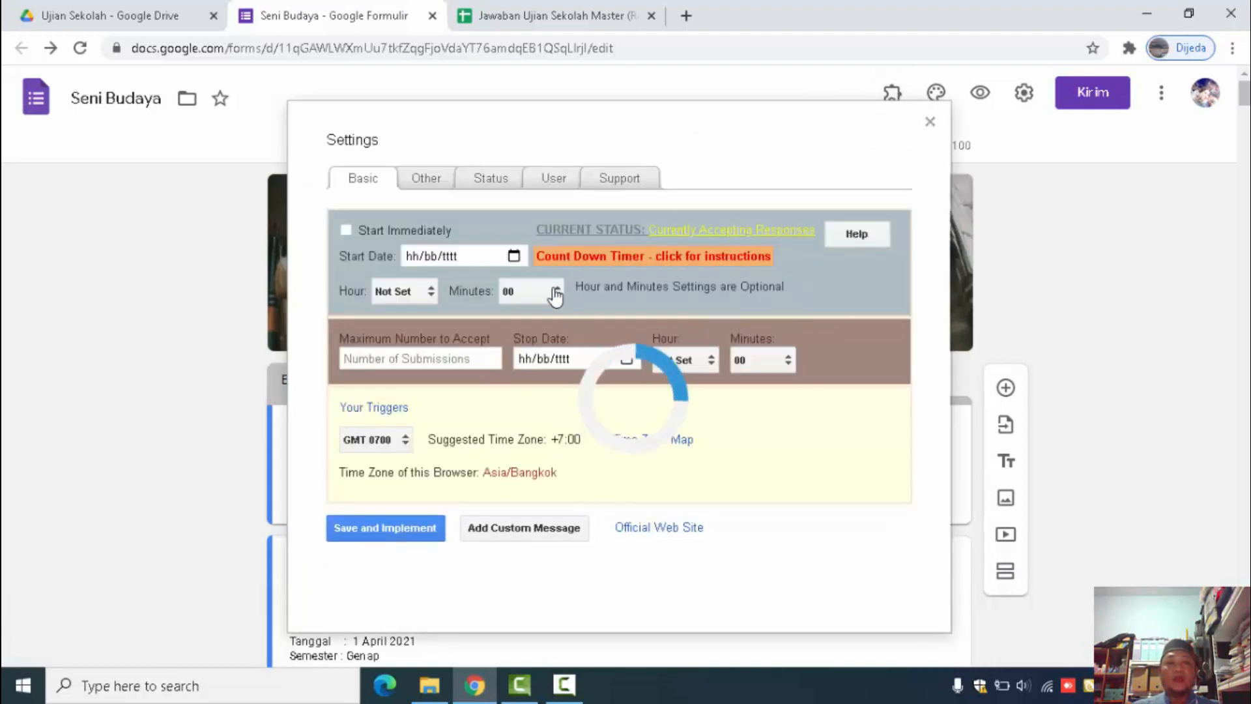
click(621, 384)
Set the form to start accepting responses on 24/03/2021 at 9 AM, minutes 00
click(516, 259)
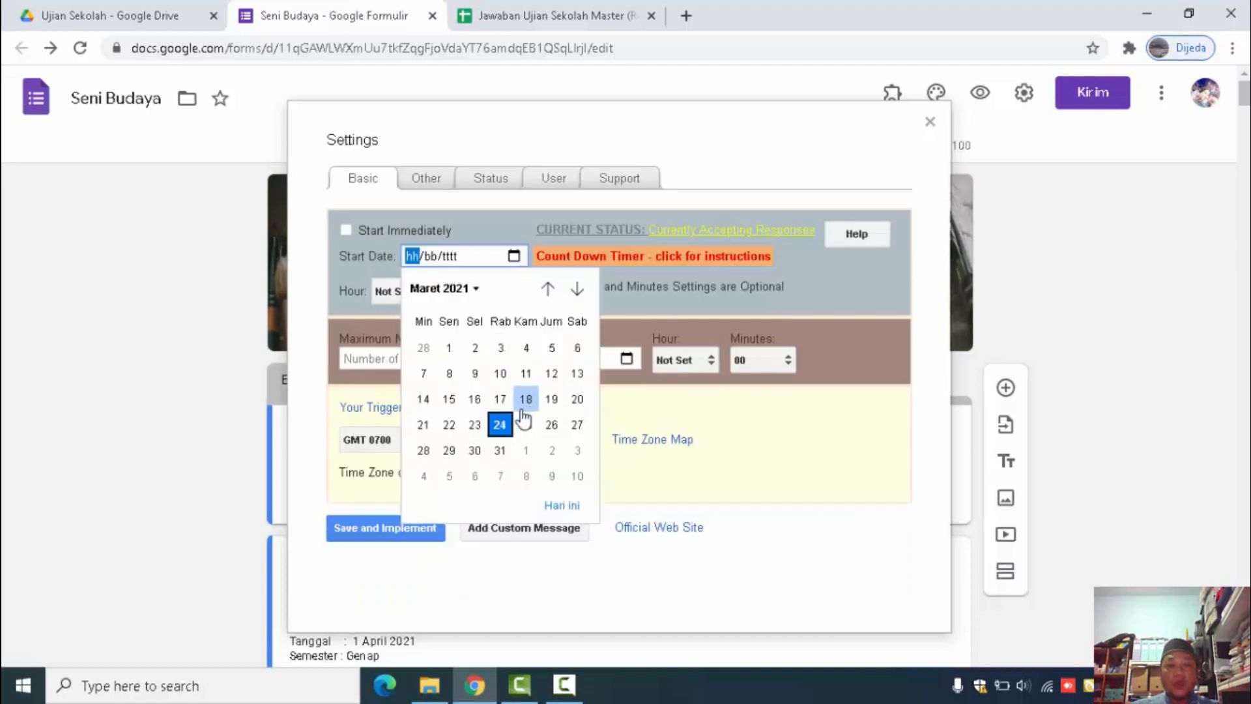
click(500, 424)
click(405, 293)
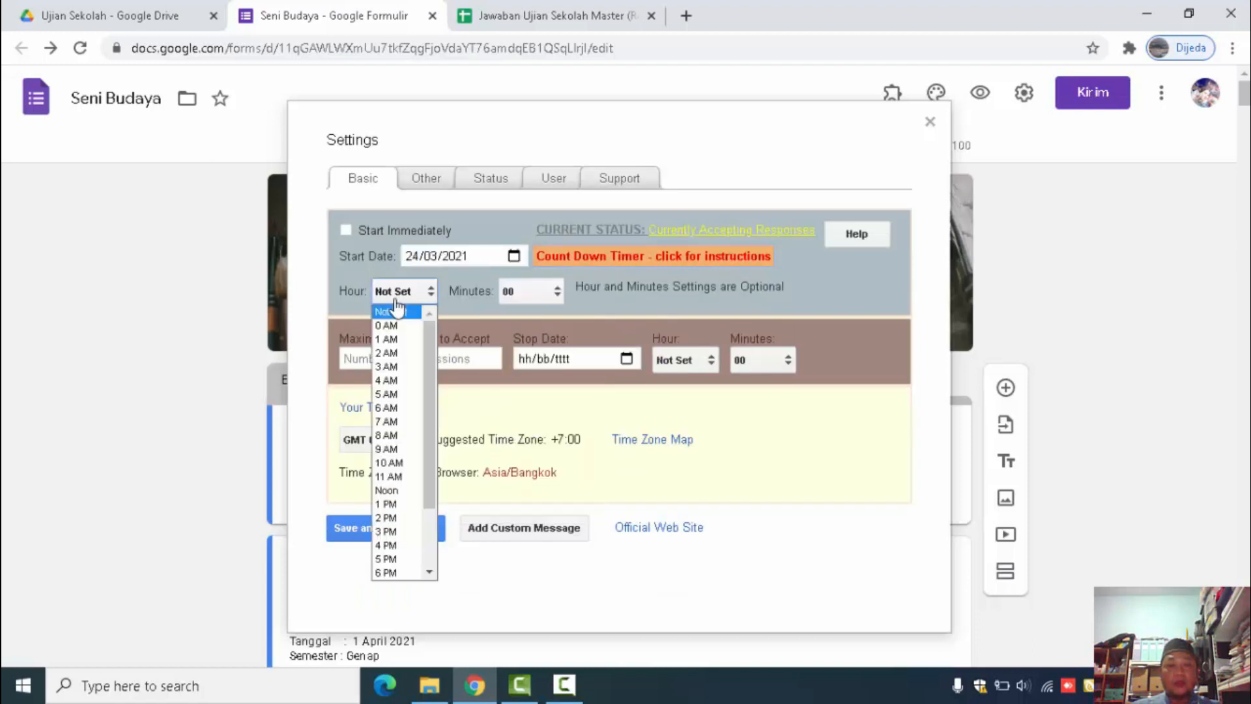
click(391, 460)
click(517, 292)
click(520, 304)
Set the form to stop accepting responses on 24/03/2021 at 10 AM, minutes 45
click(626, 358)
click(613, 529)
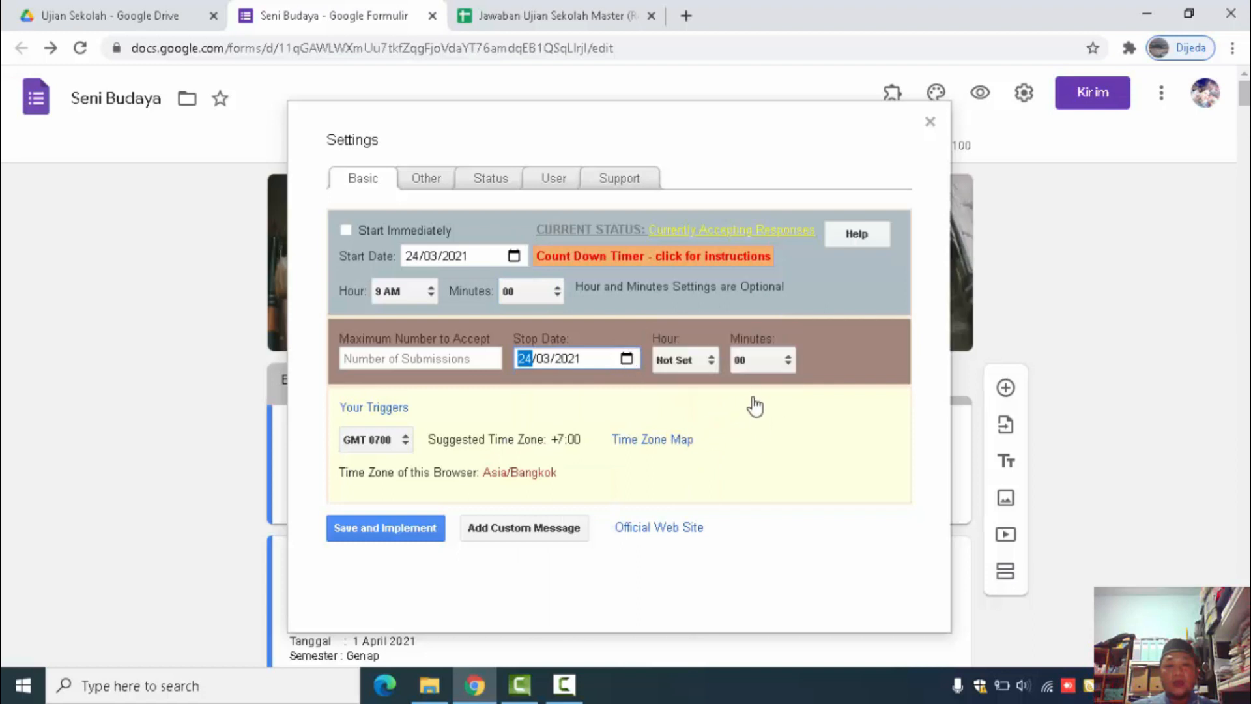
click(687, 360)
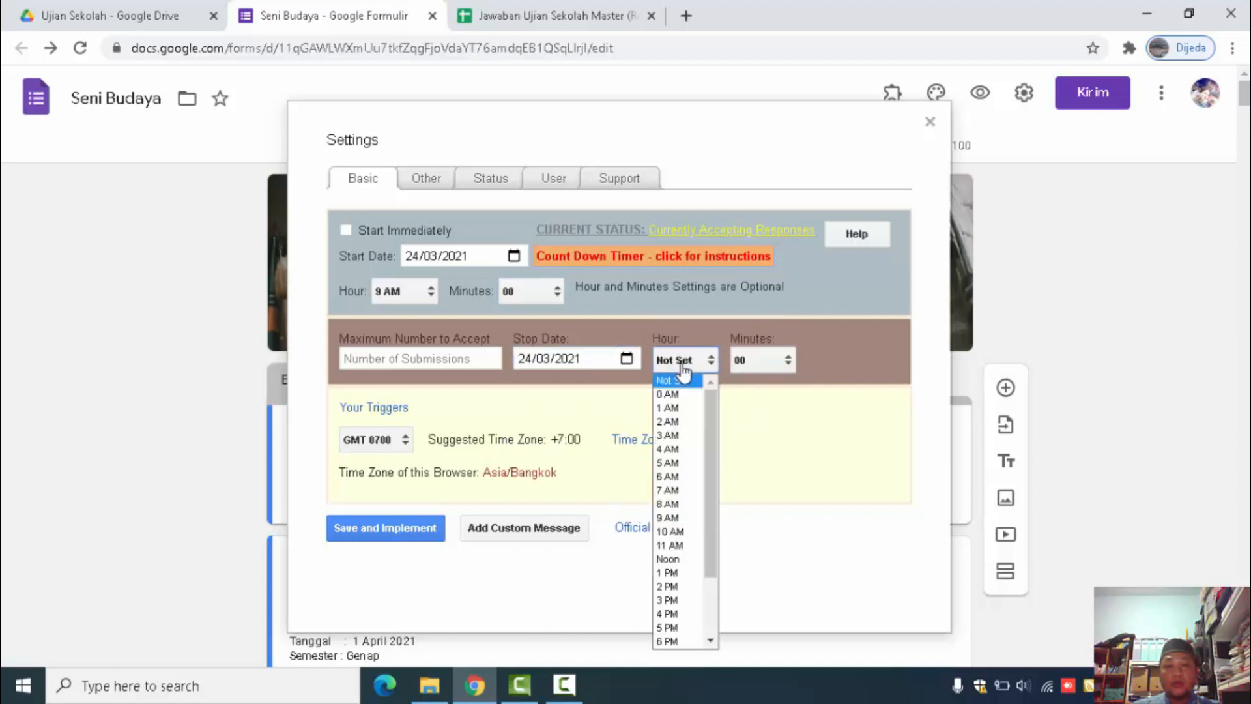
click(678, 526)
click(764, 362)
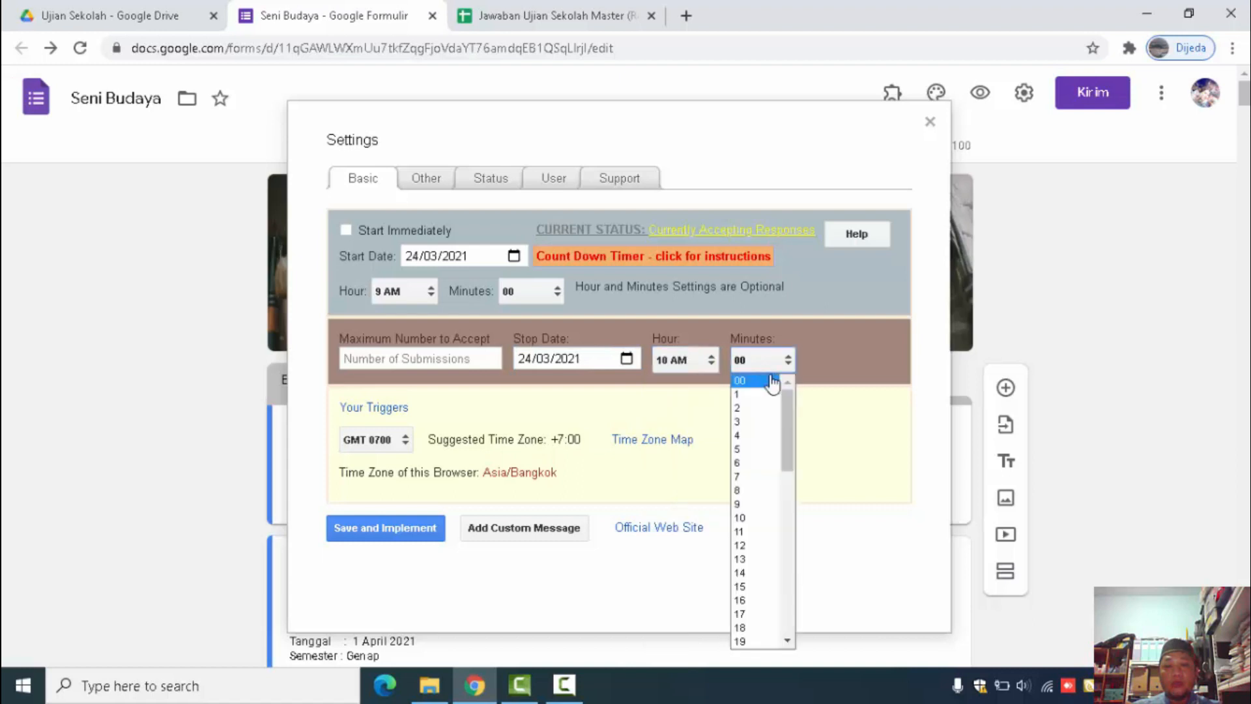
drag(791, 419, 789, 544)
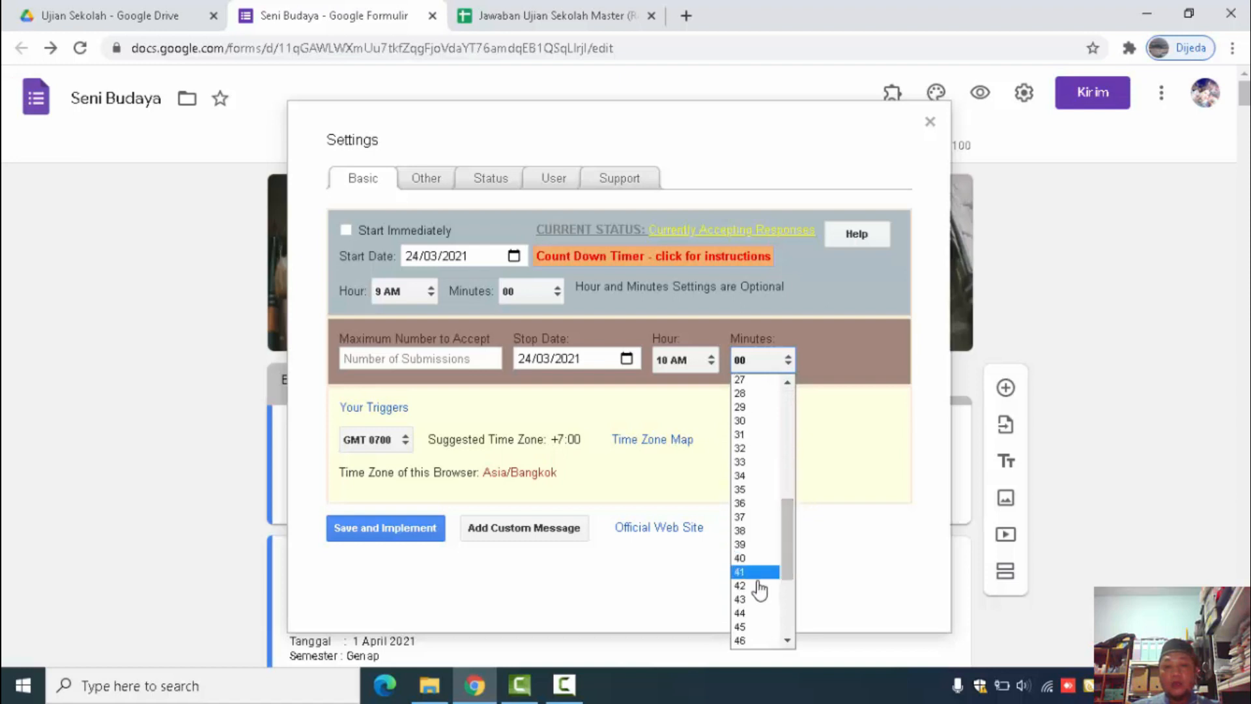
click(743, 627)
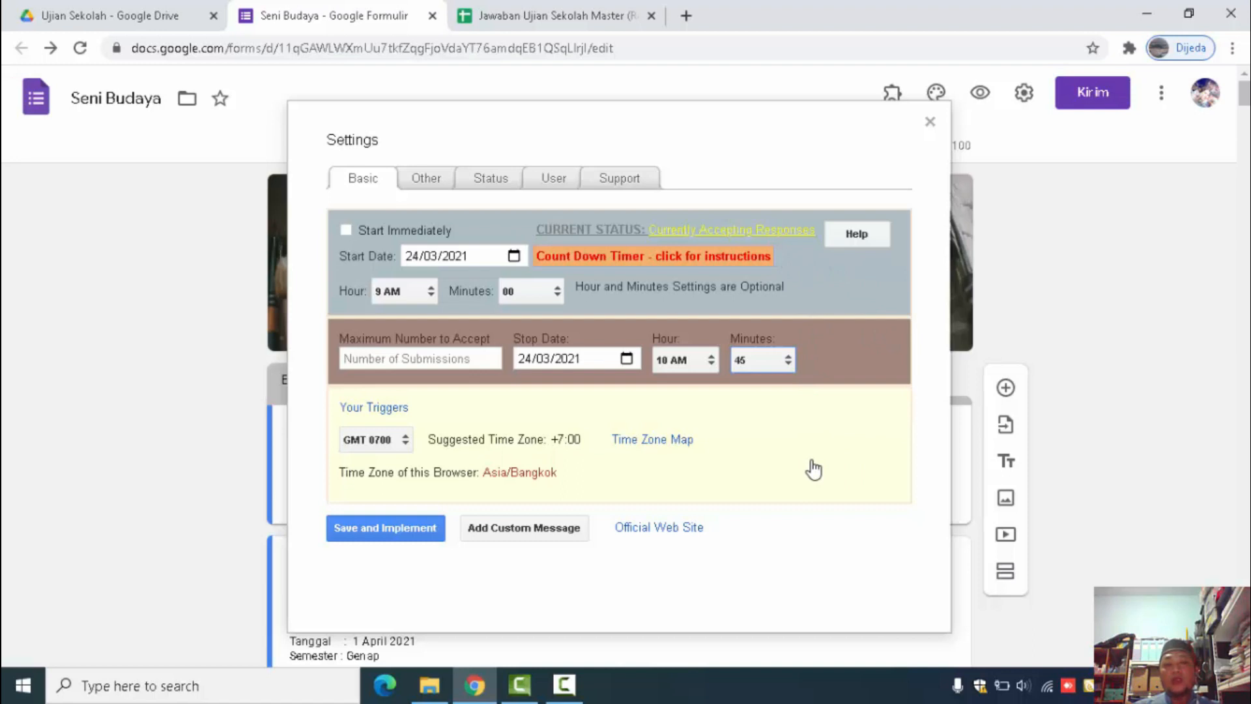
Set the add-on's message before the form starts accepting submissions to "Harap bersabar, soal belum bisa dikerjakan."
click(419, 177)
click(426, 179)
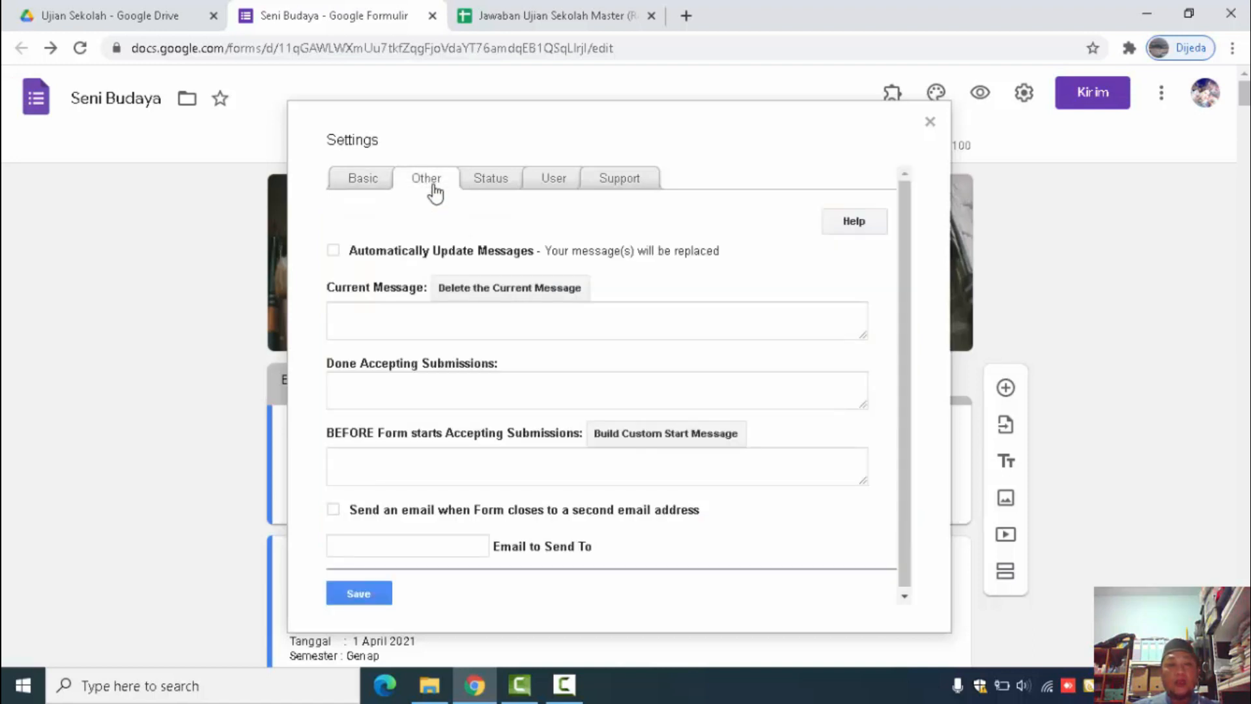
click(460, 482)
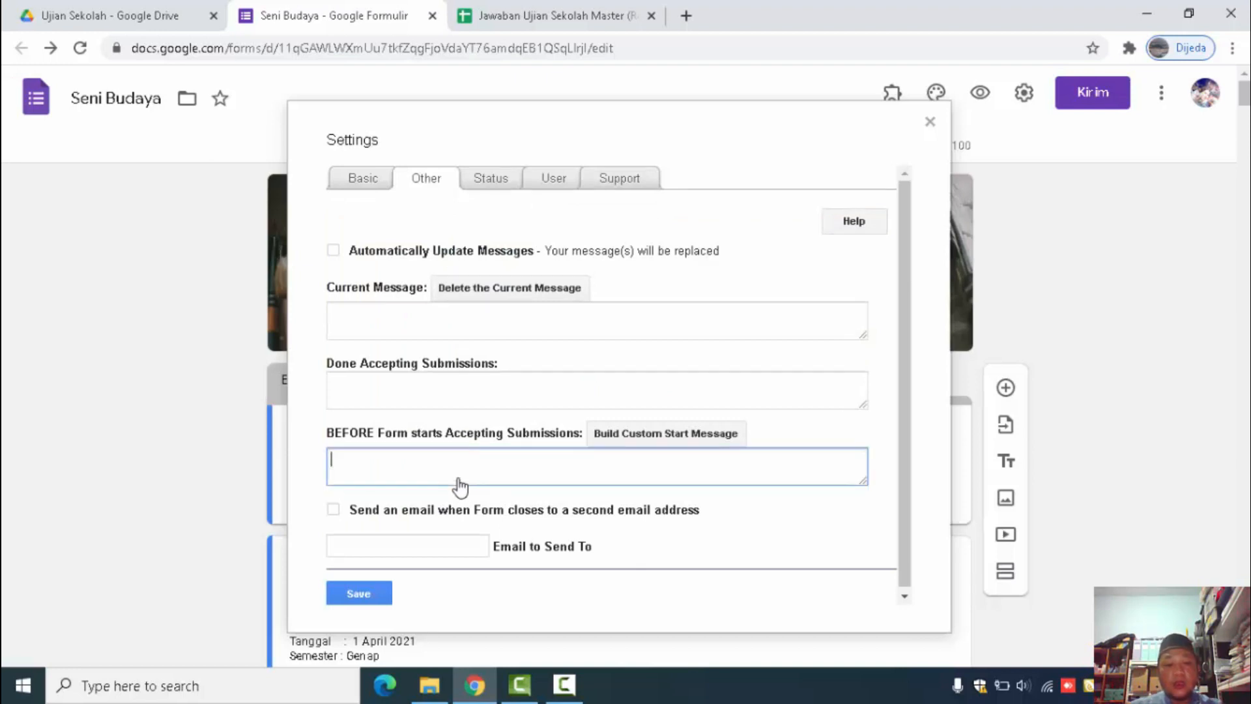
text(hARA)
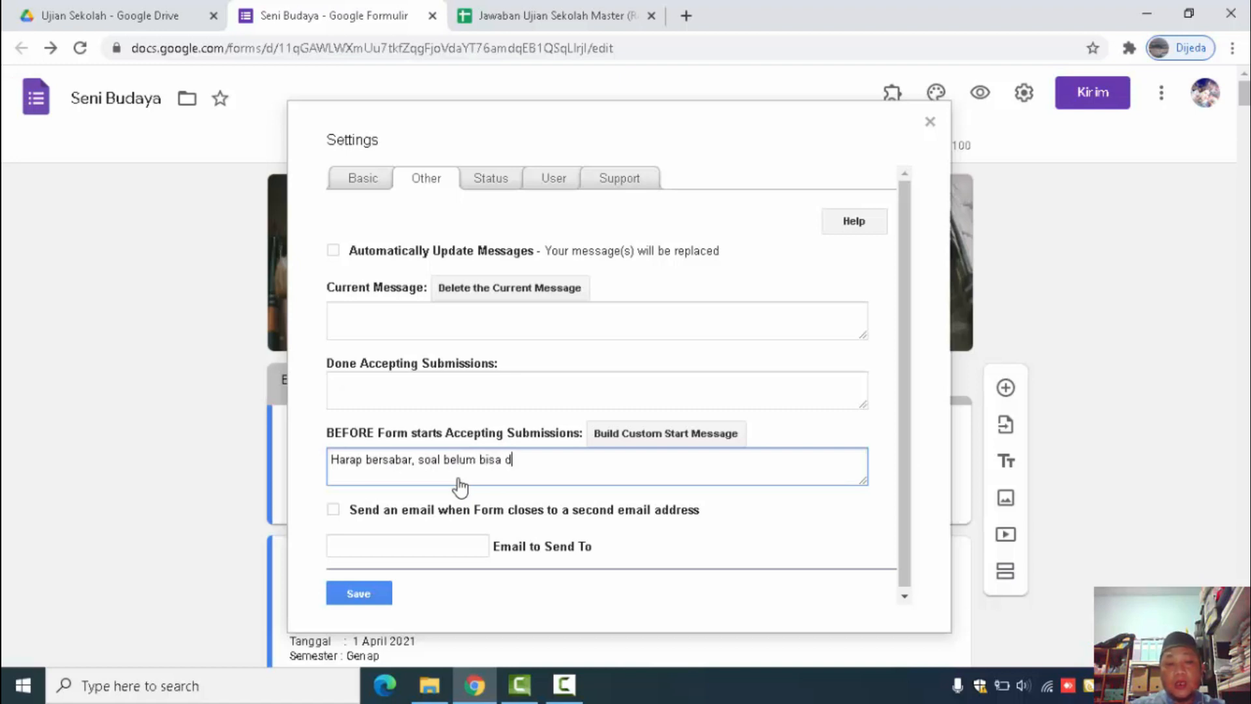
text(akan.)
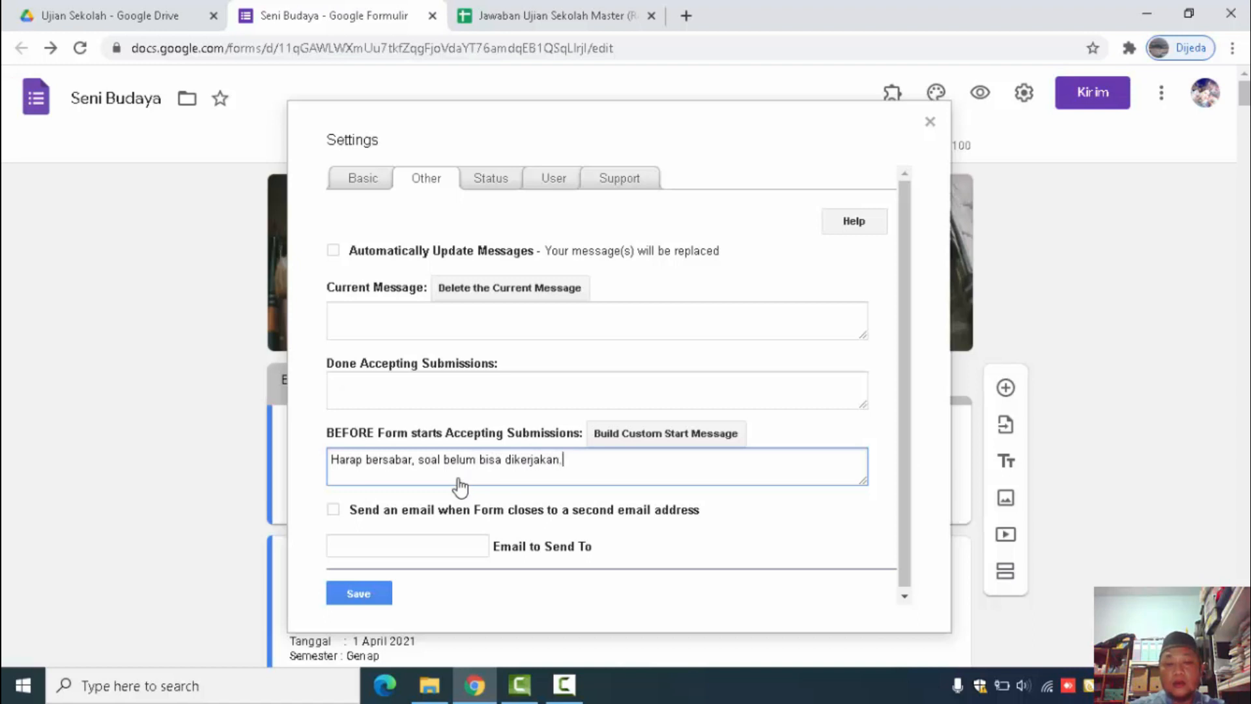
Set the Done Accepting Submissions message to "Terima kasih sudah mengerjakan soal ulangan, bagi yg belum hubungi panitia." and save the messages
click(367, 388)
text(Terima kasih sudah mengerjakan soal ulan)
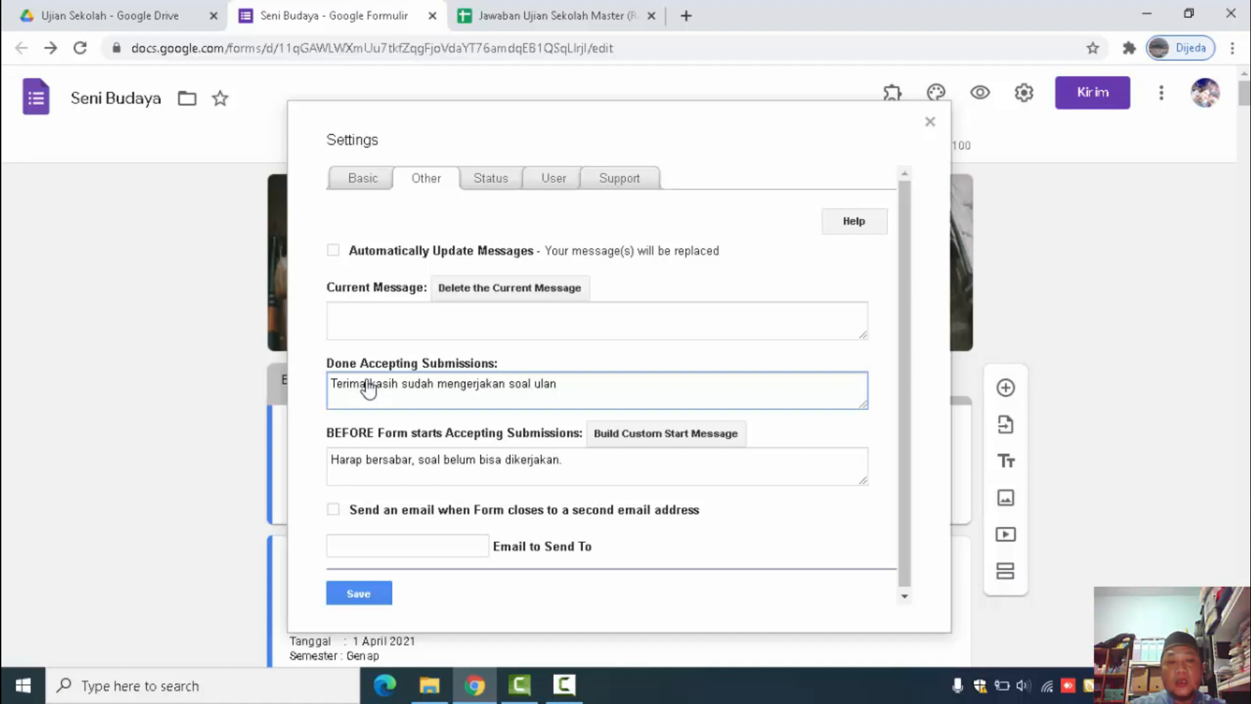
text(gan, bag)
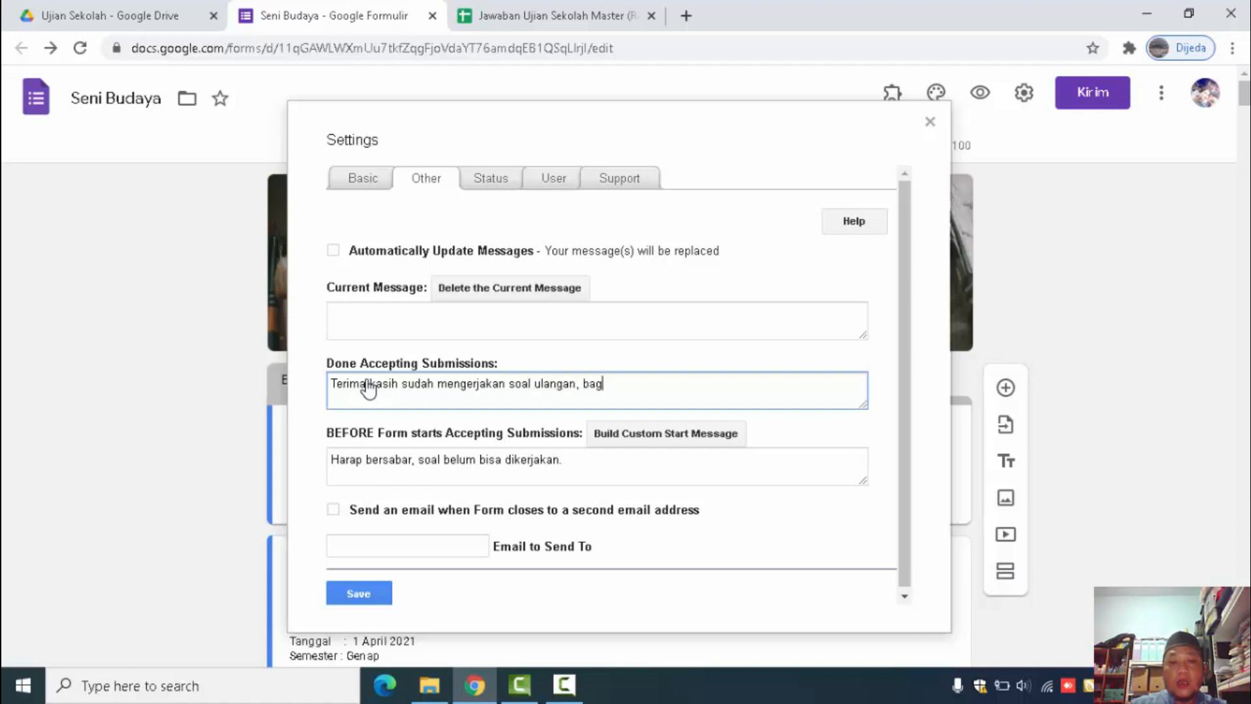
text(i yg belum hubungi)
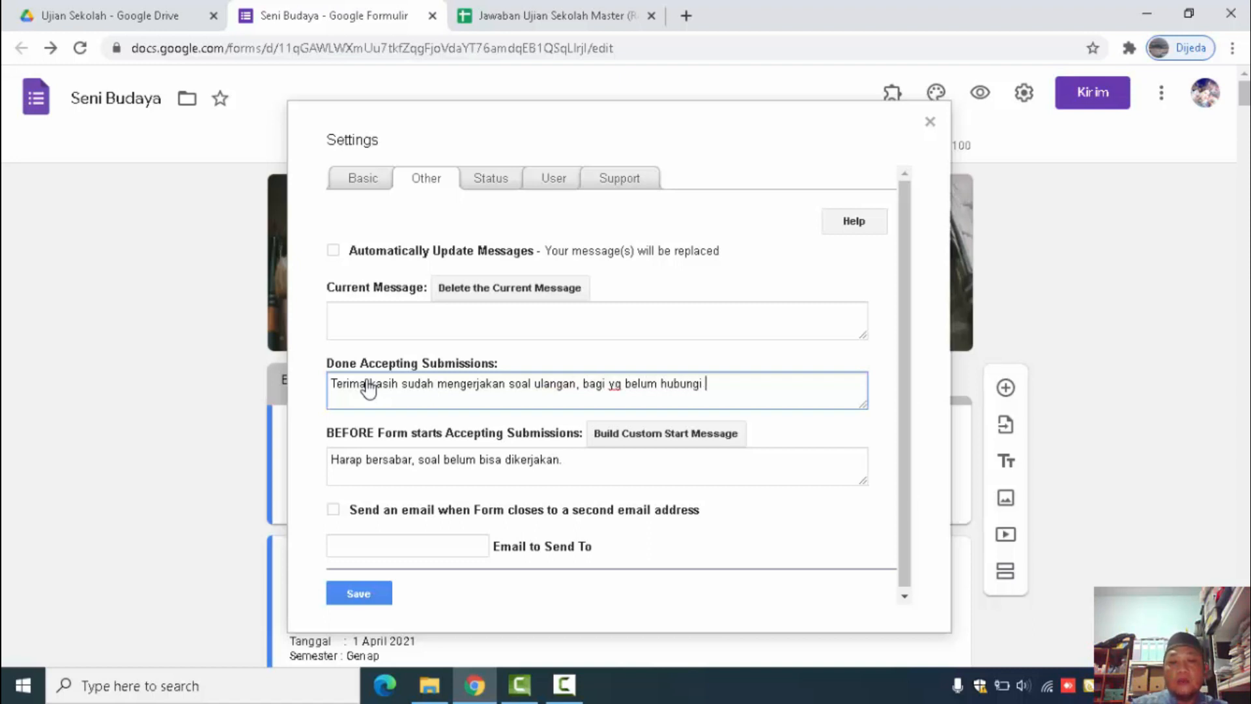
text( panitia.)
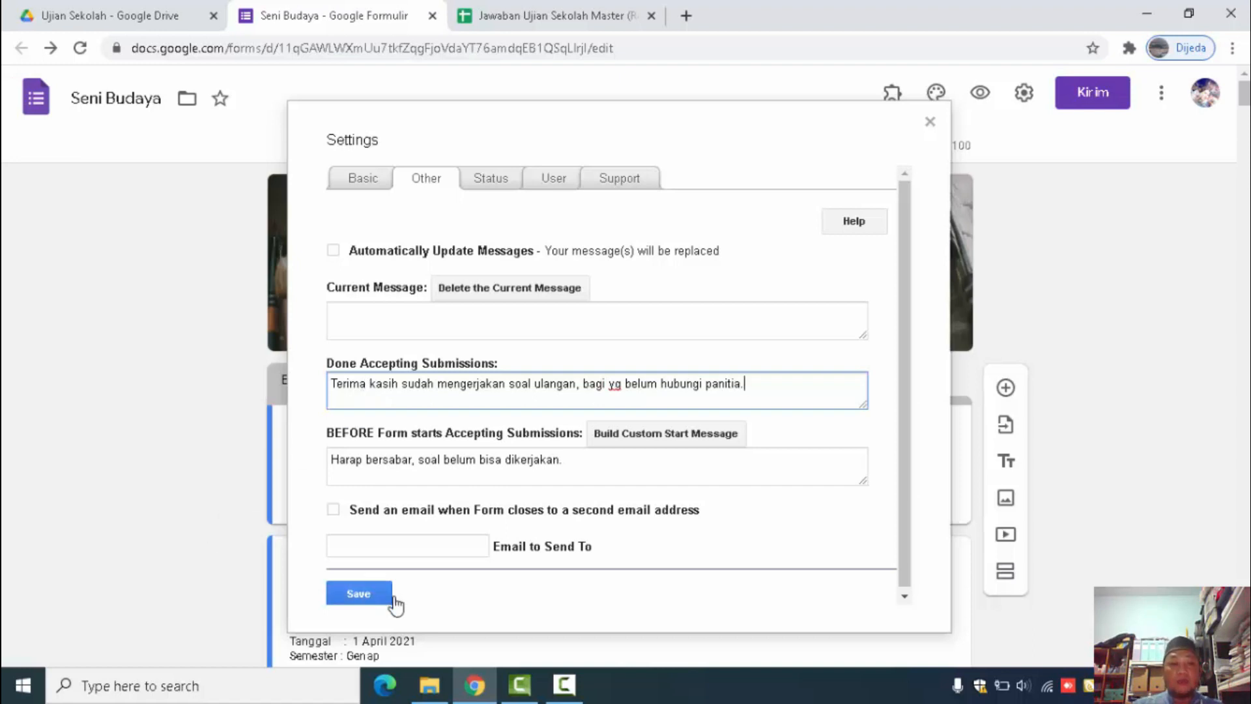
click(354, 599)
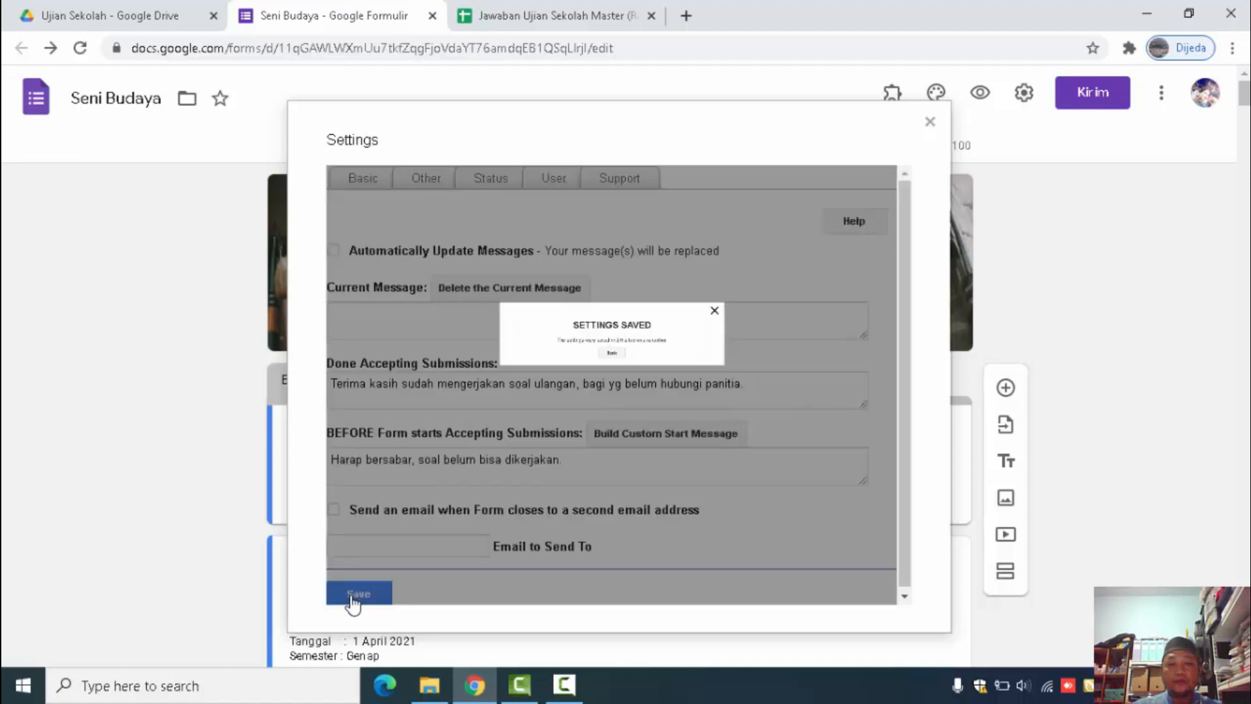
click(603, 386)
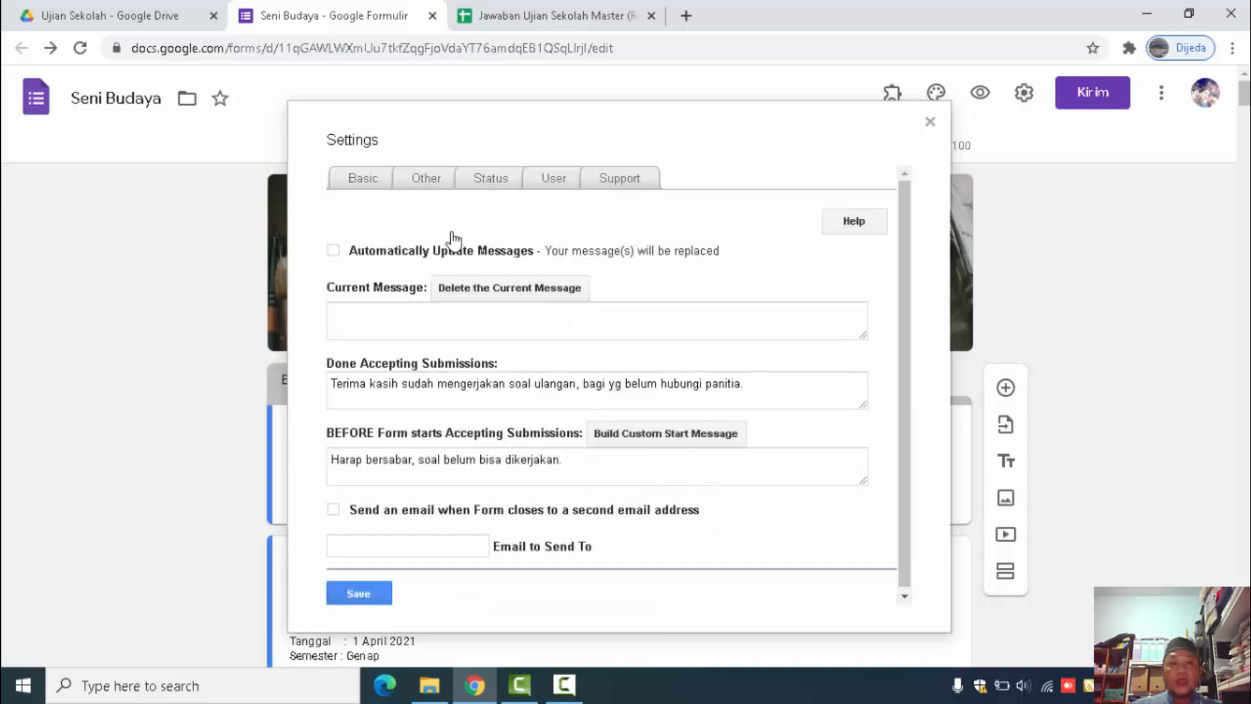
Save and implement the form's start and stop schedule, and check the response status of the Seni Budaya form
click(372, 187)
click(365, 533)
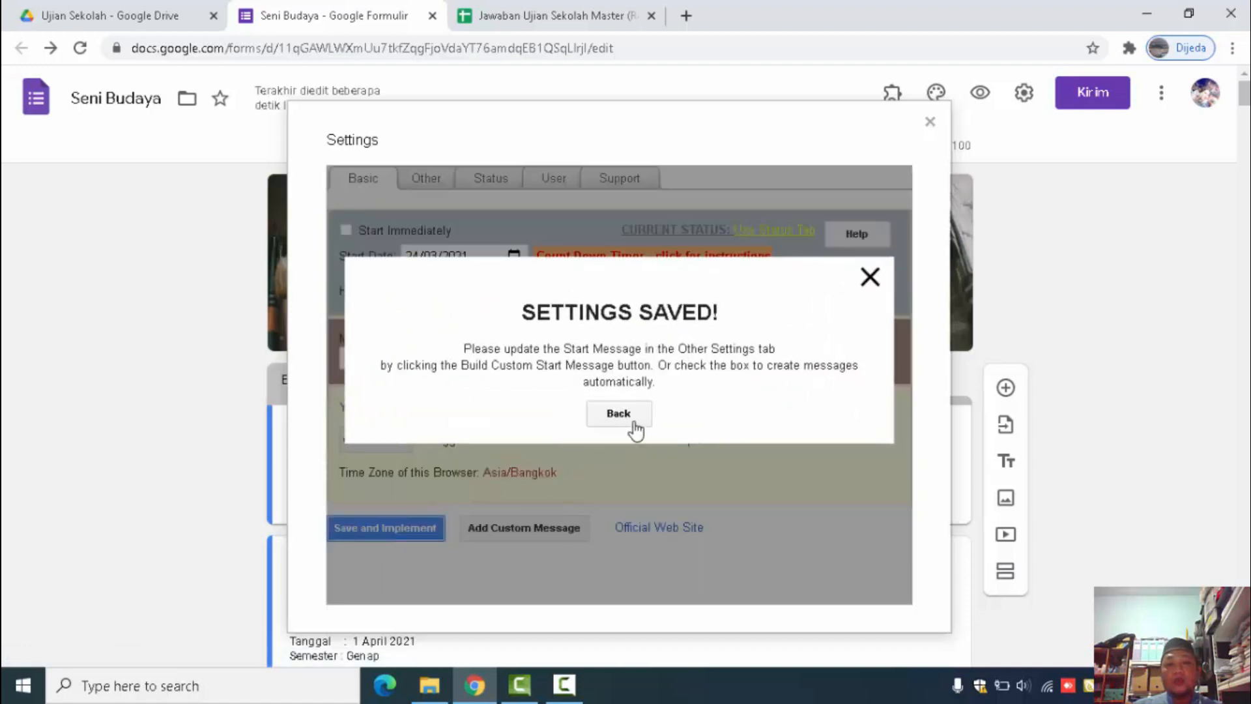
click(633, 423)
click(929, 122)
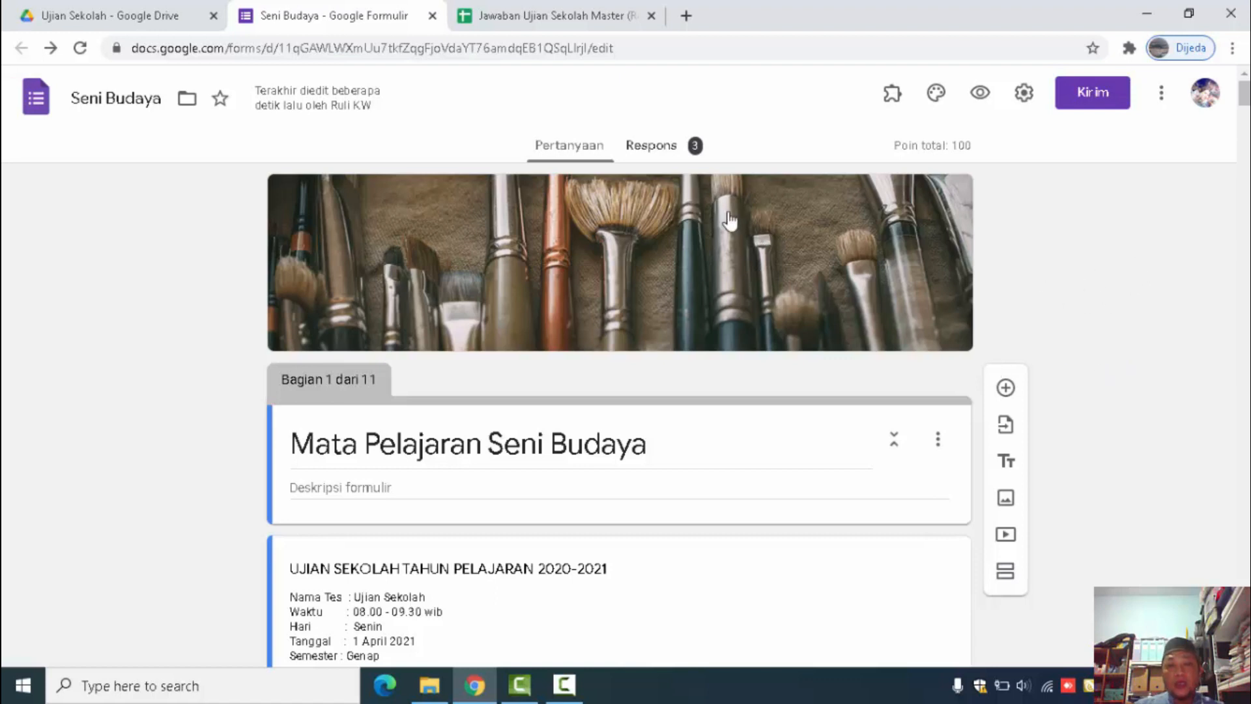
click(648, 155)
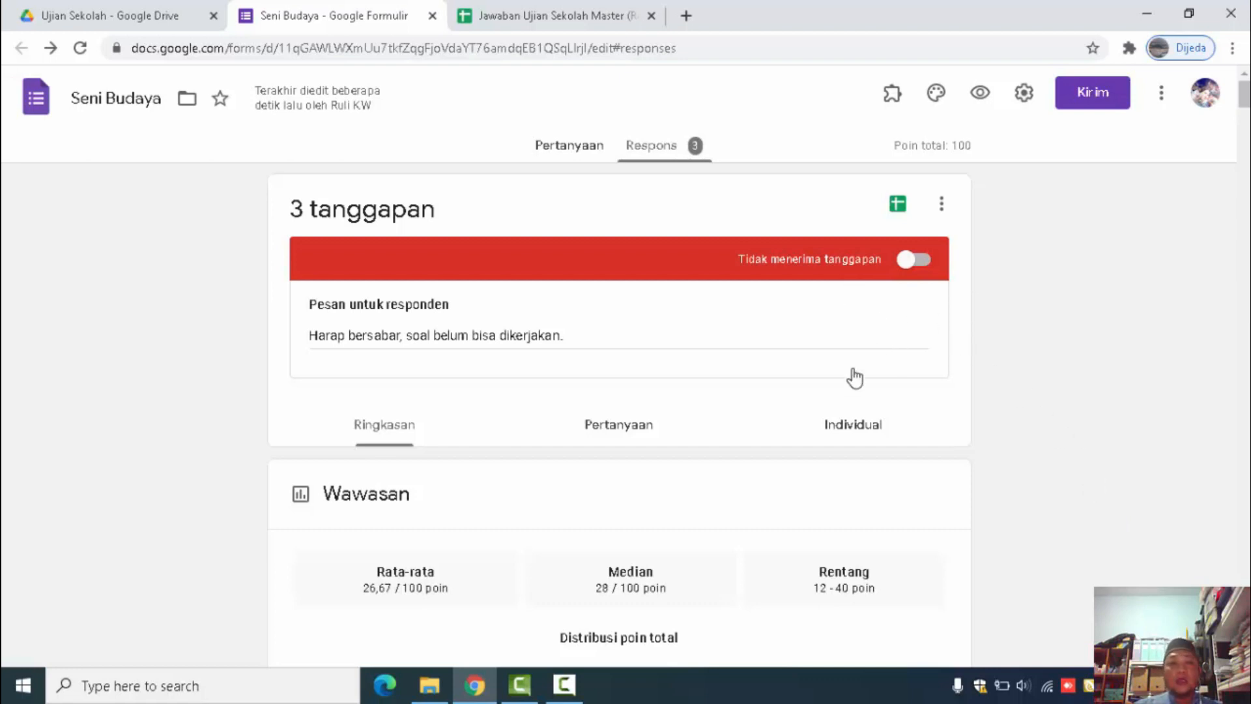
Copy the shortened link for sharing the Seni Budaya form
click(1095, 97)
click(567, 230)
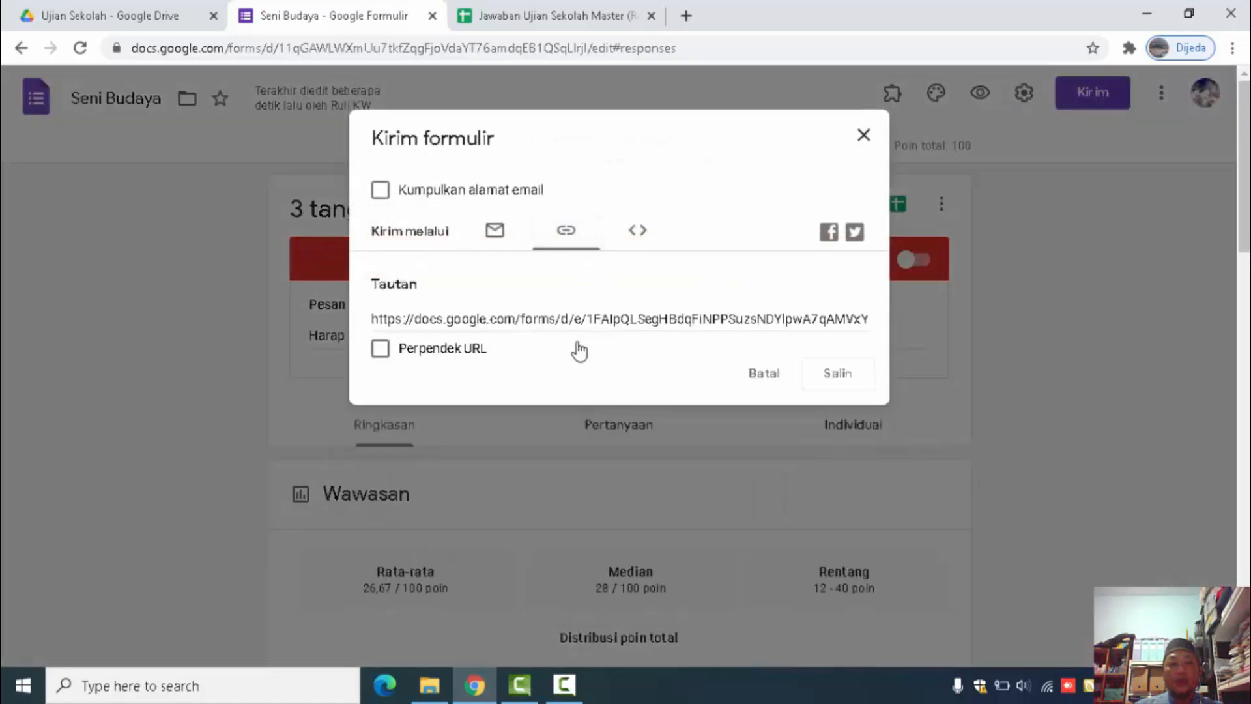
click(464, 352)
click(527, 326)
key(ctrl+c)
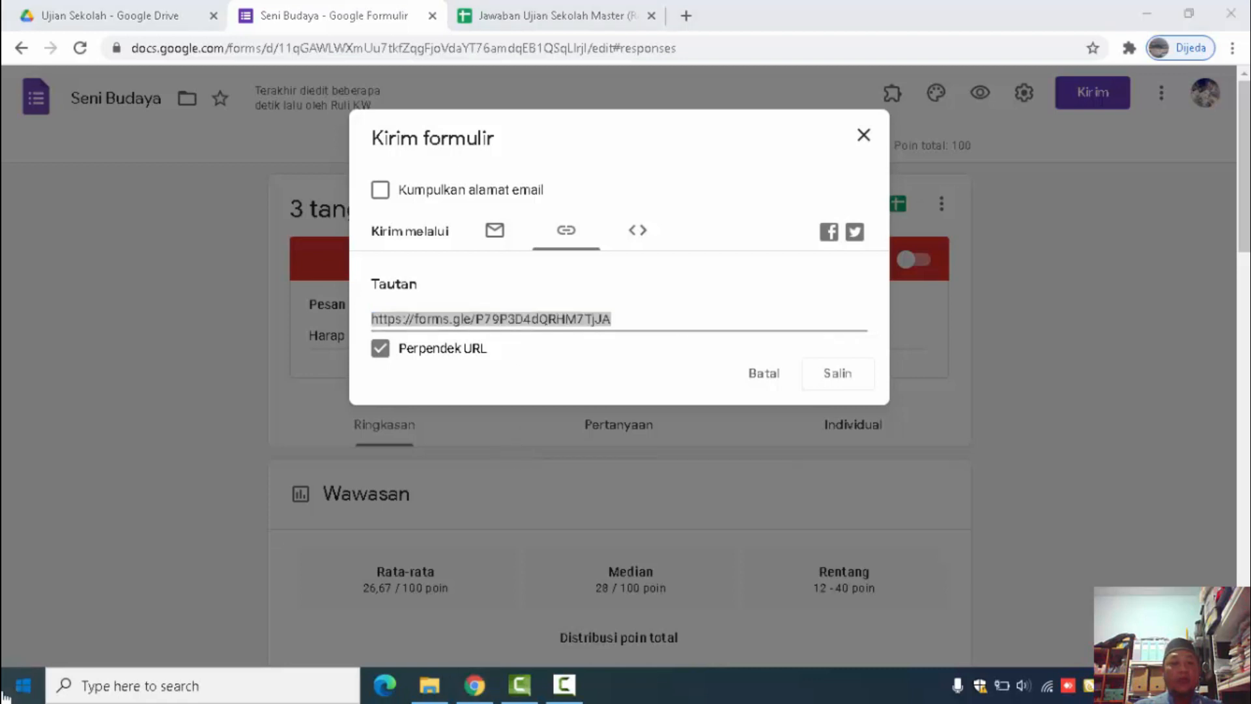
key(super)
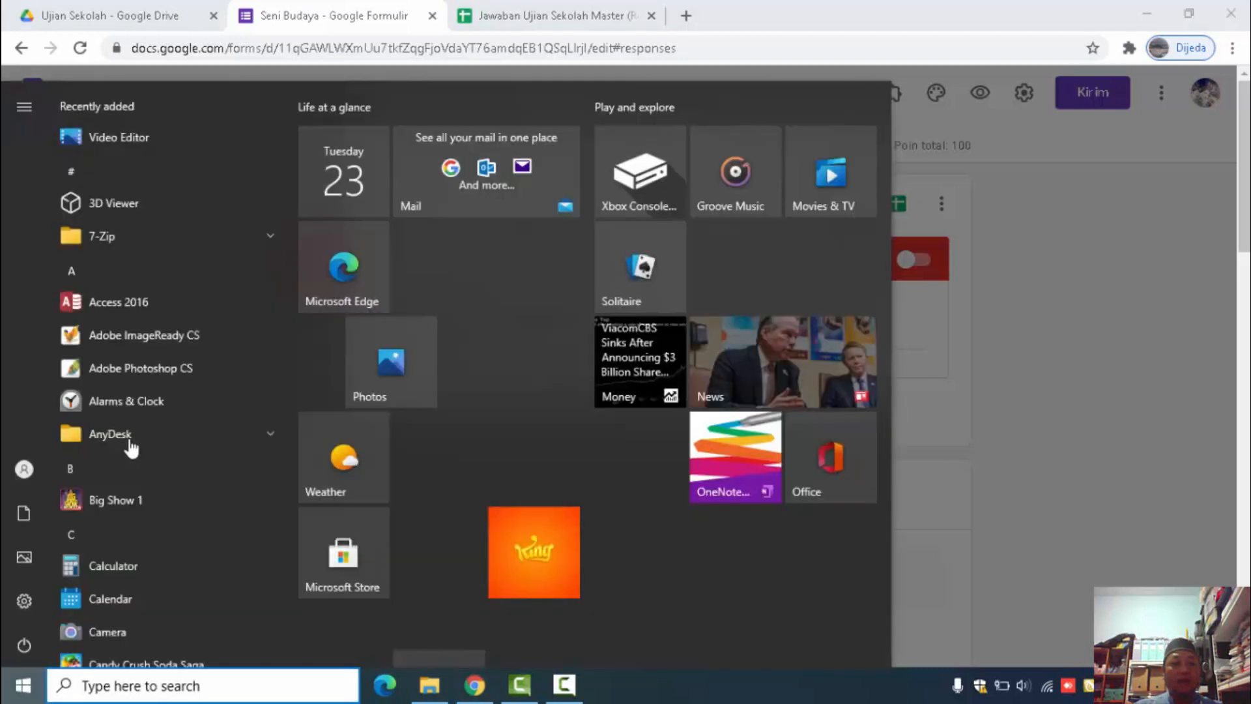
scroll(209, 479, down, 12)
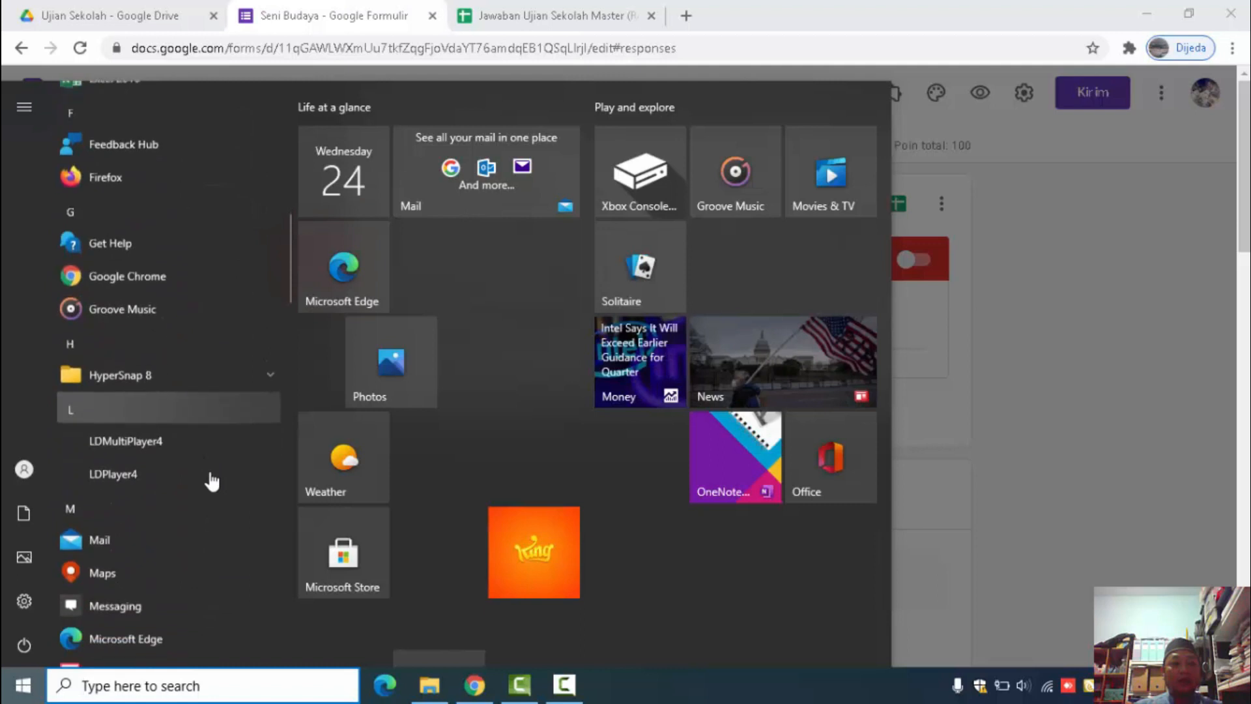
scroll(209, 479, down, 8)
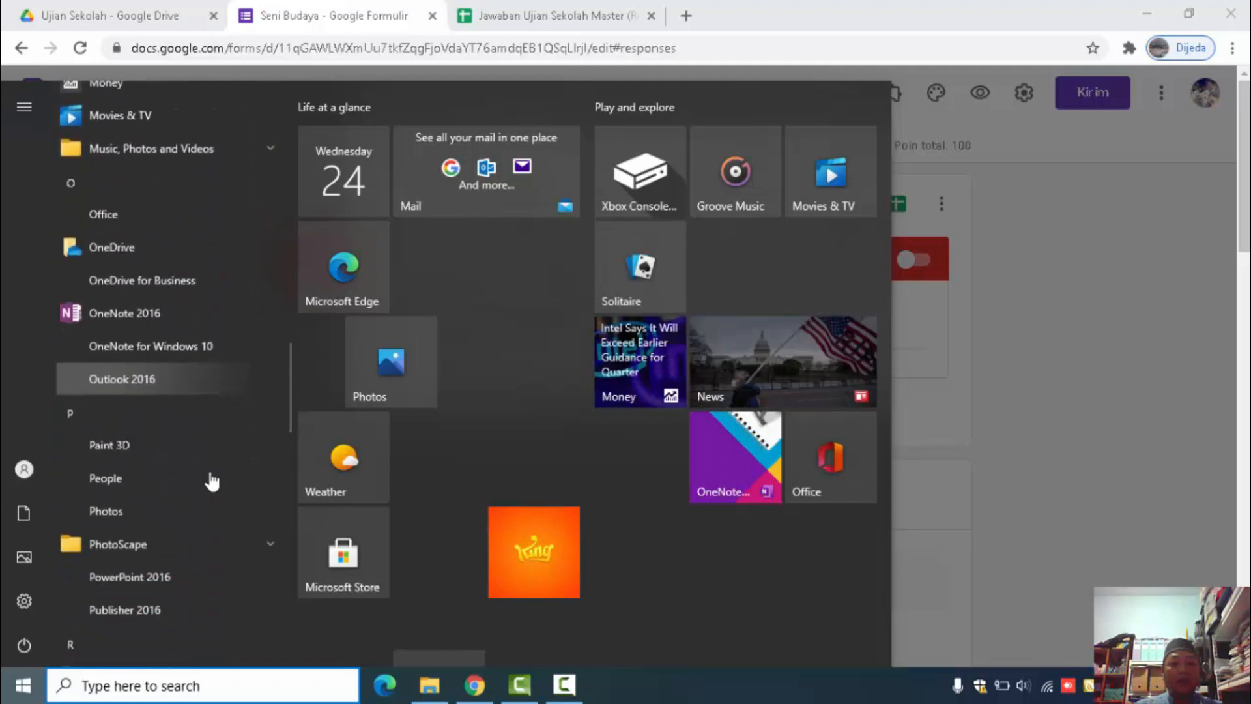
scroll(212, 481, down, 4)
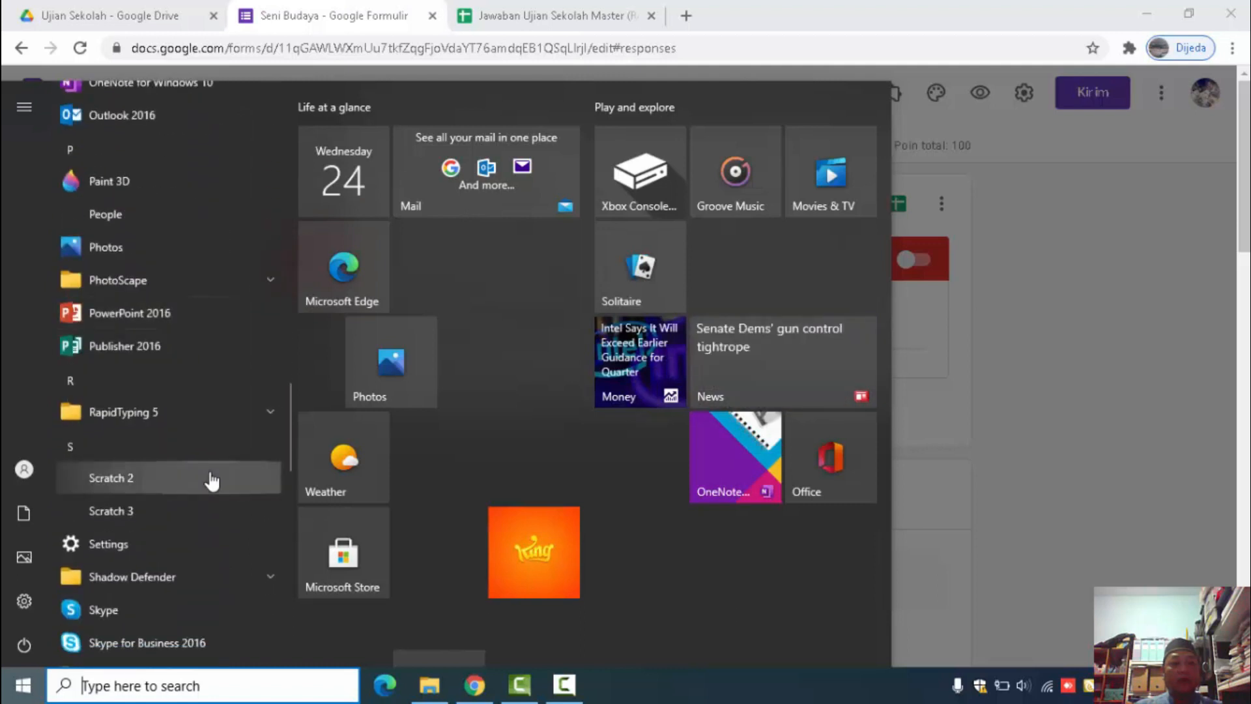
scroll(211, 481, up, 3)
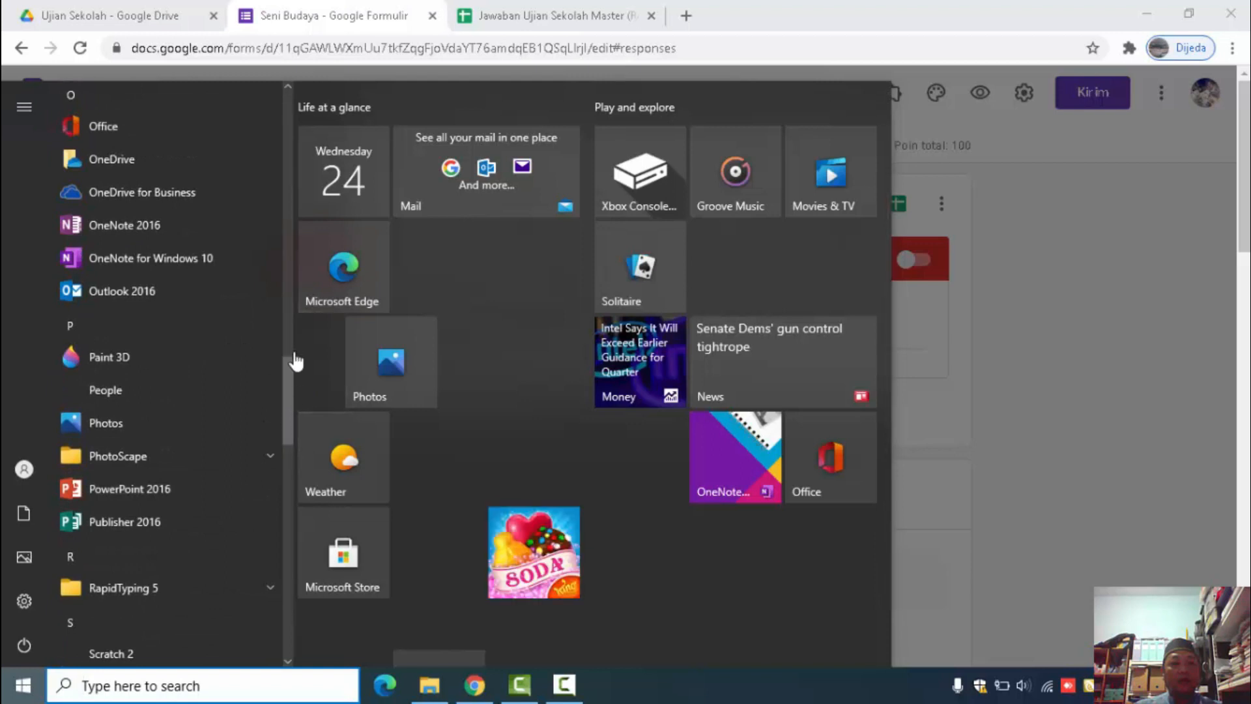
drag(290, 395, 287, 235)
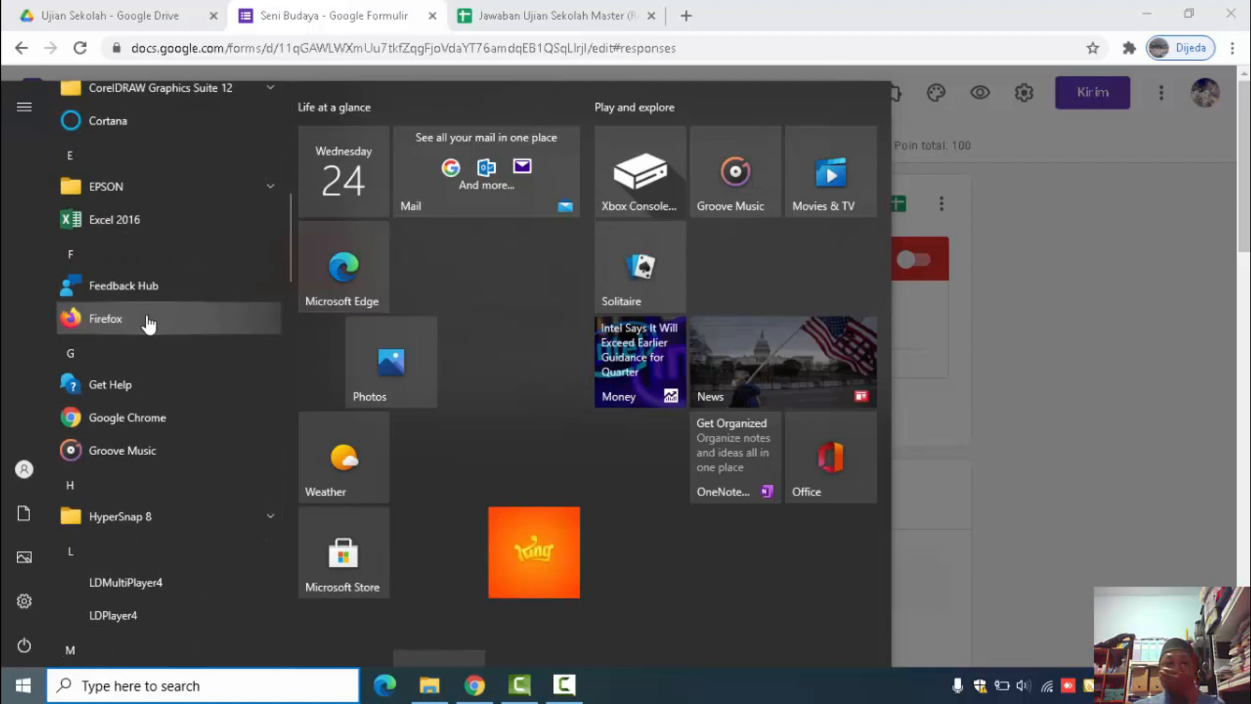
key(Escape)
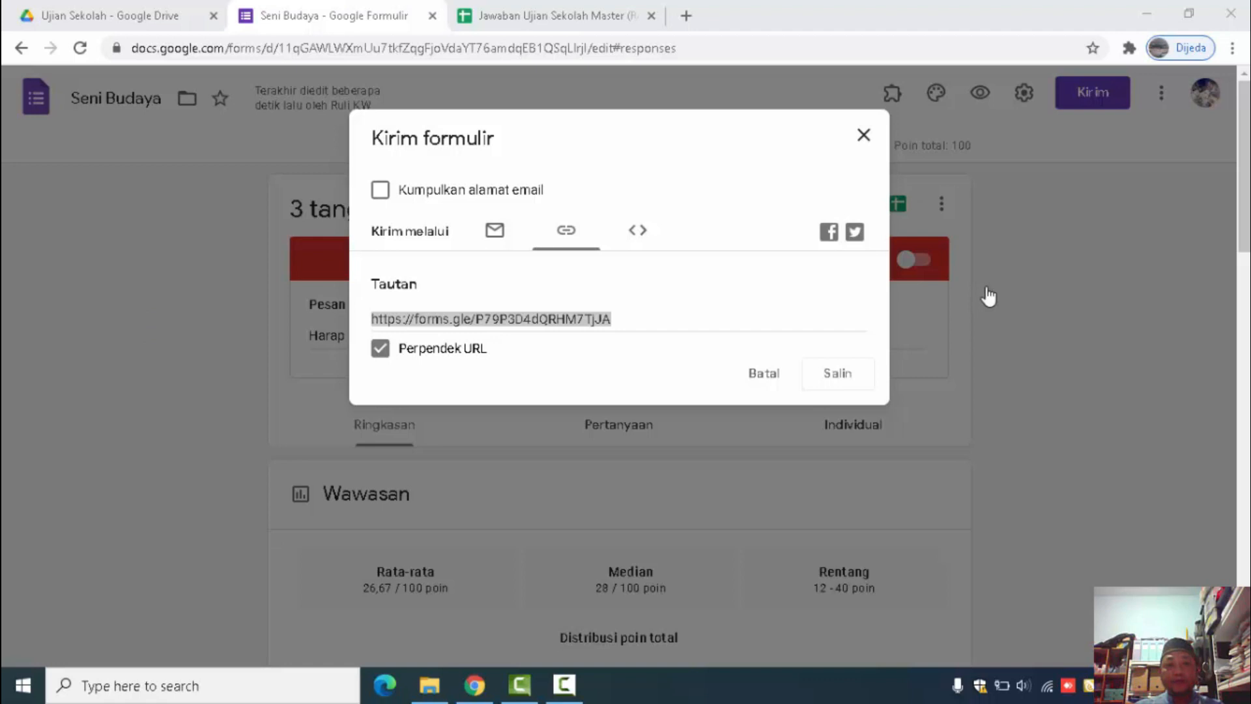
Open the copied form link in a new browser tab to check the respondent's view, and return to the form editor
click(688, 17)
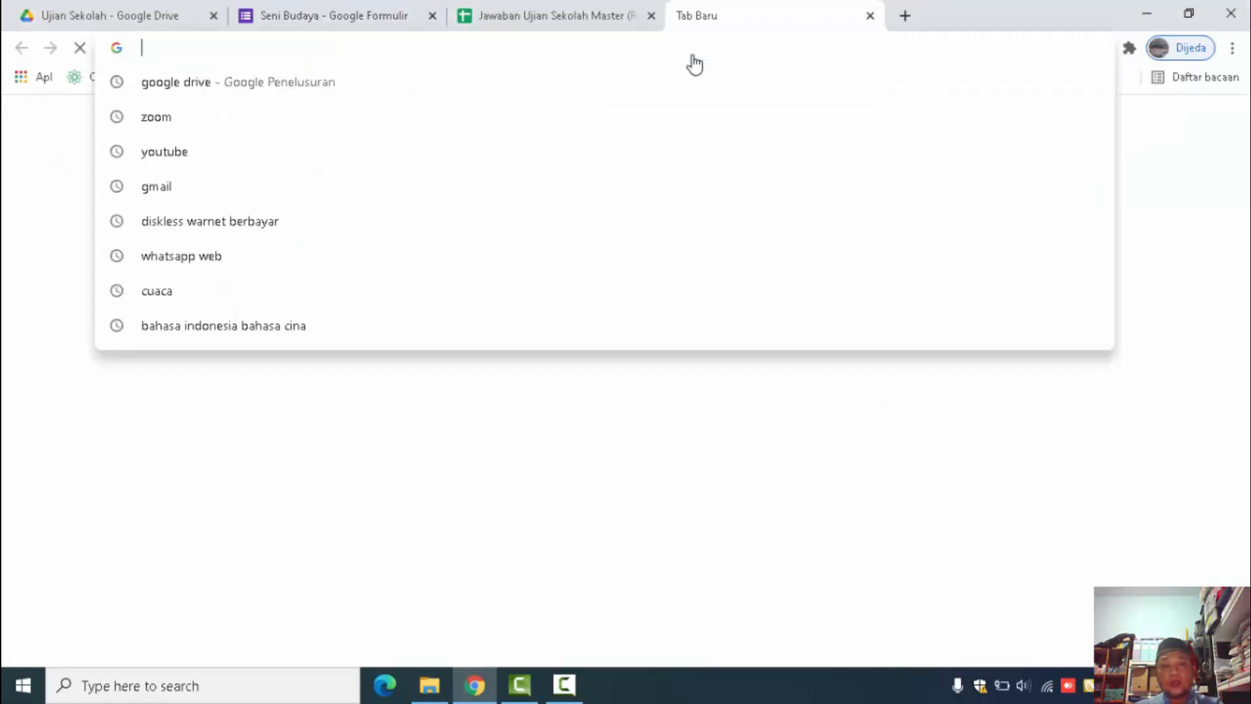
key(ctrl+v)
key(Return)
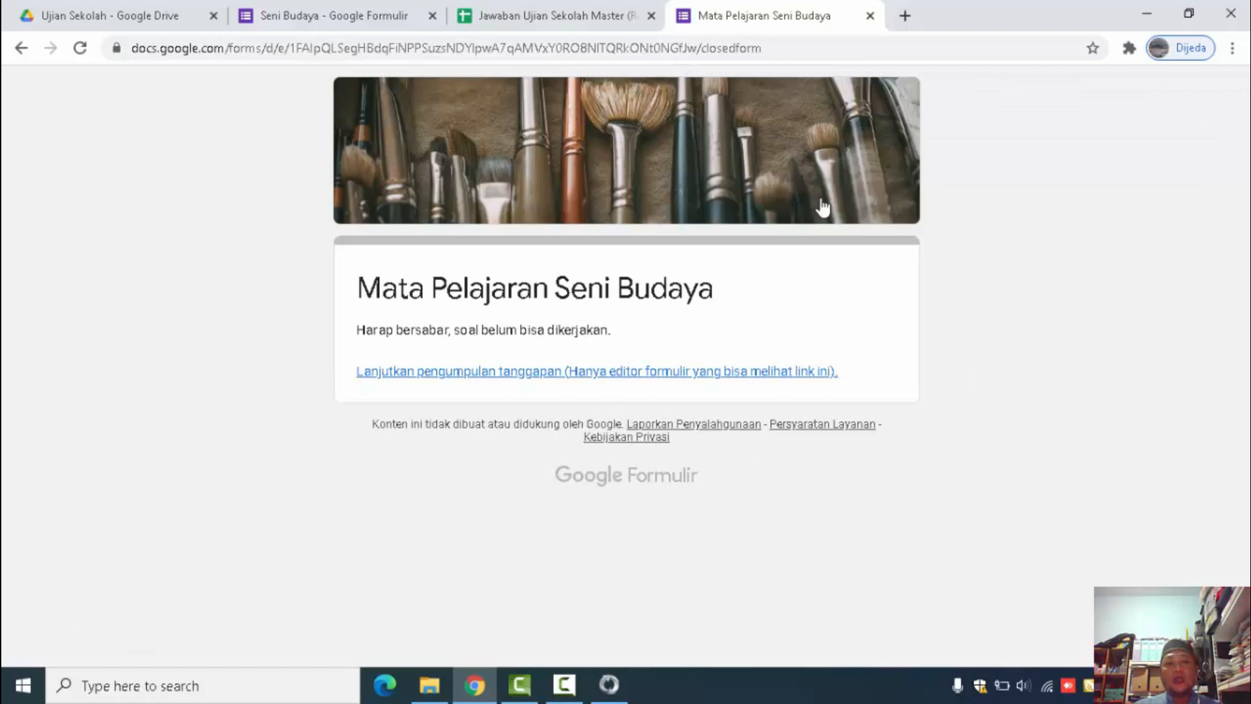
click(871, 16)
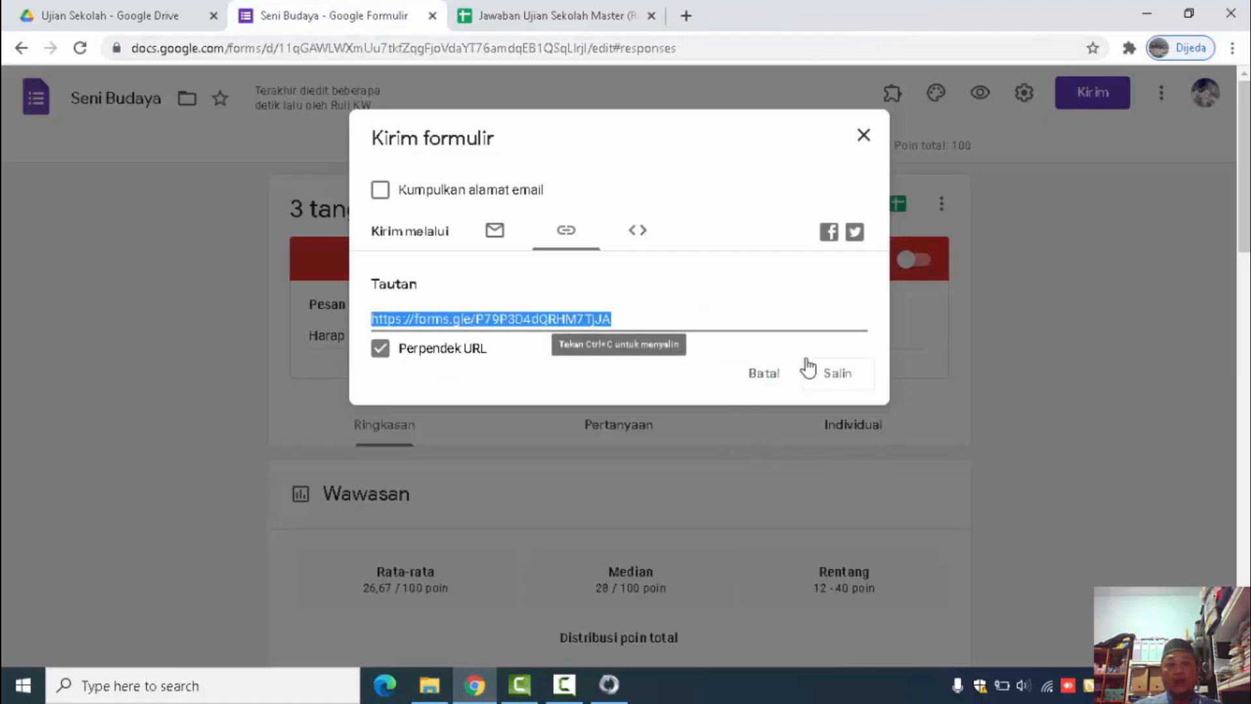
click(864, 136)
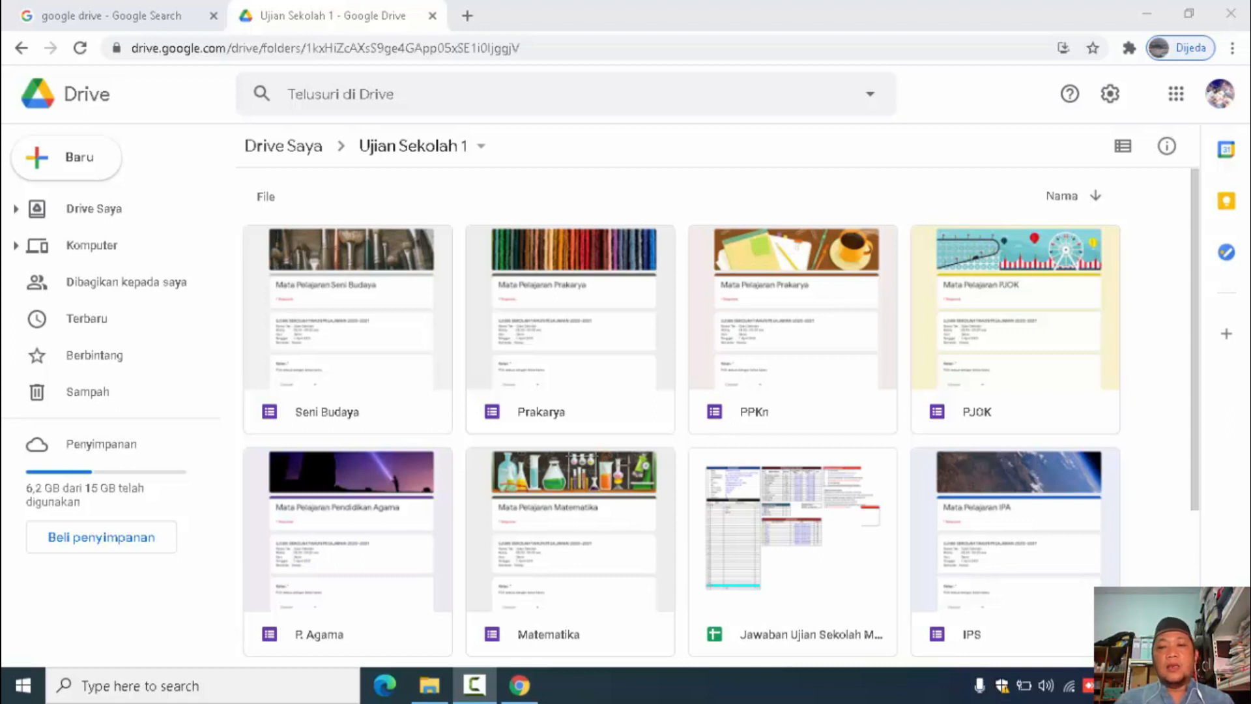
Open the school website sites.google.com/view/smpn2-ciamis in a new browser tab
click(467, 15)
click(493, 47)
text(sites)
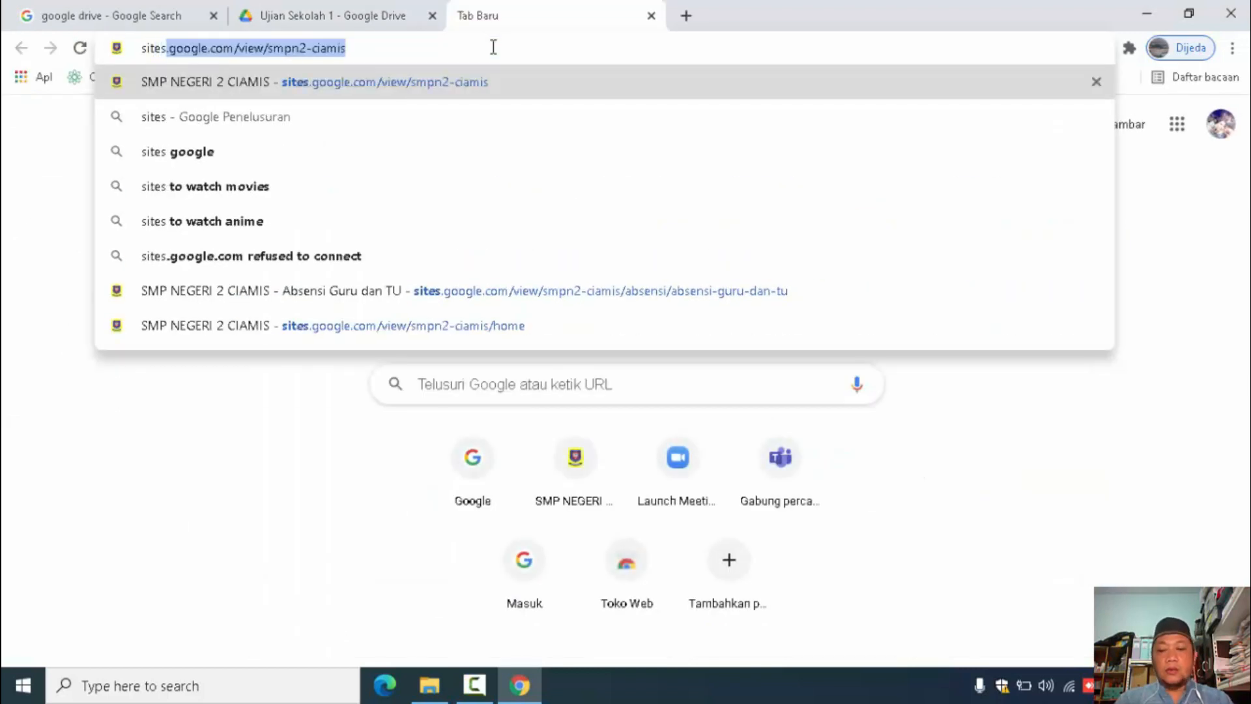
key(Return)
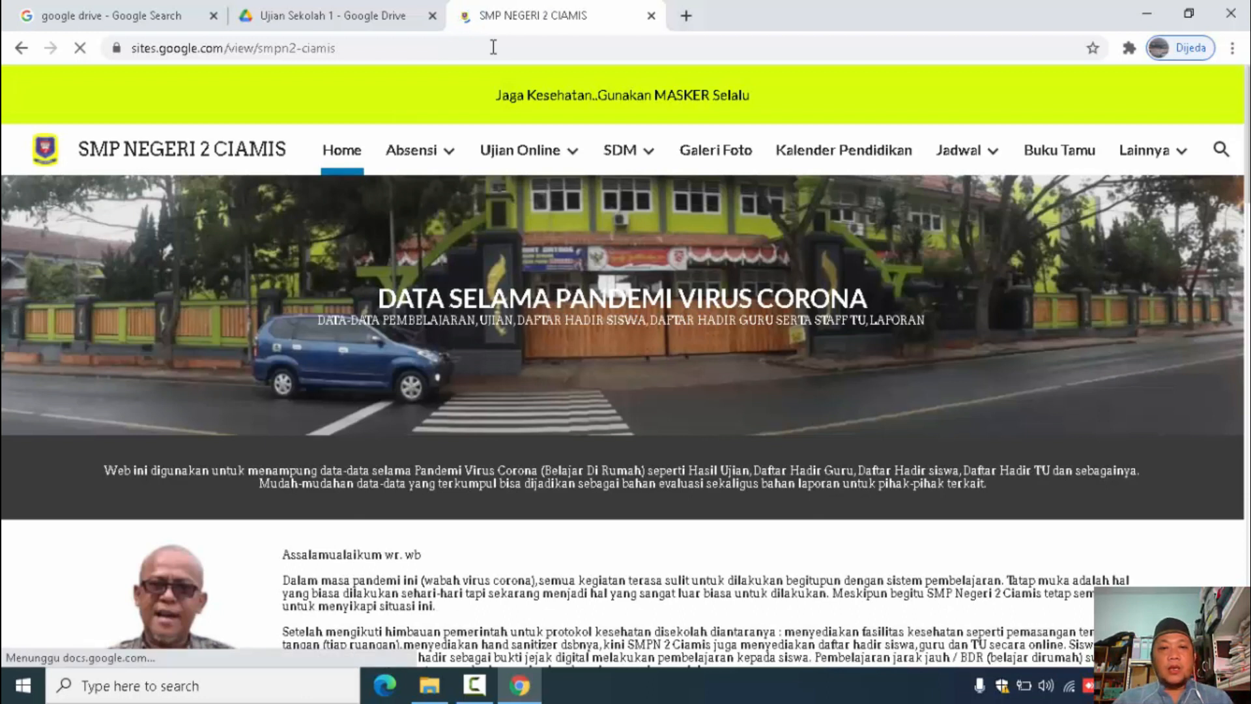
Open the Kelas 7 PTS Genap exam page for PTS Genap 2020/2021 and look over its subject links
mouse_move(449, 151)
mouse_move(566, 163)
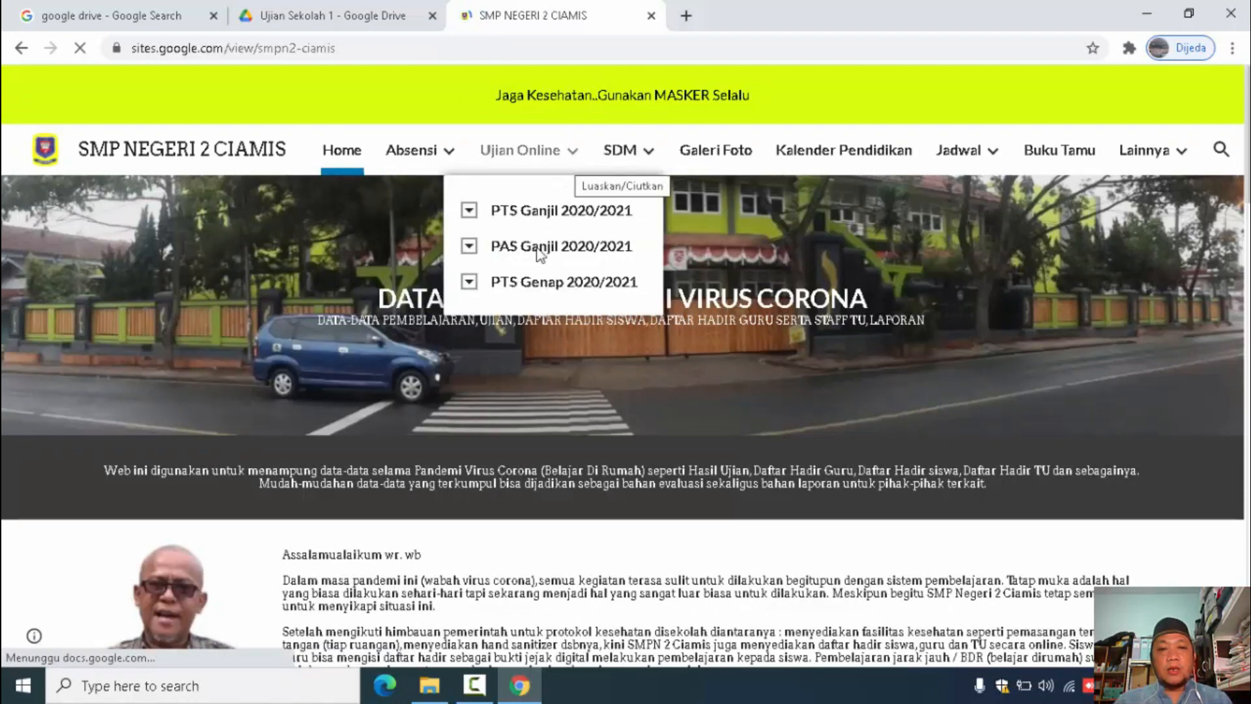
click(469, 282)
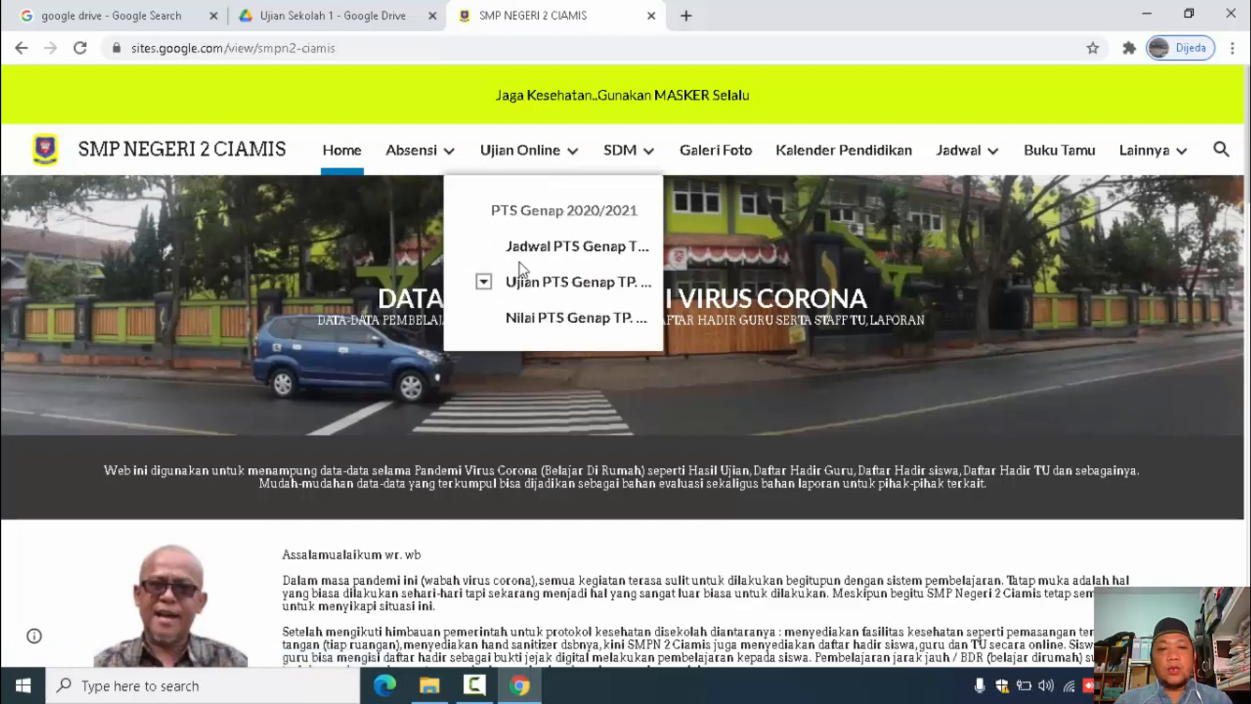
click(483, 282)
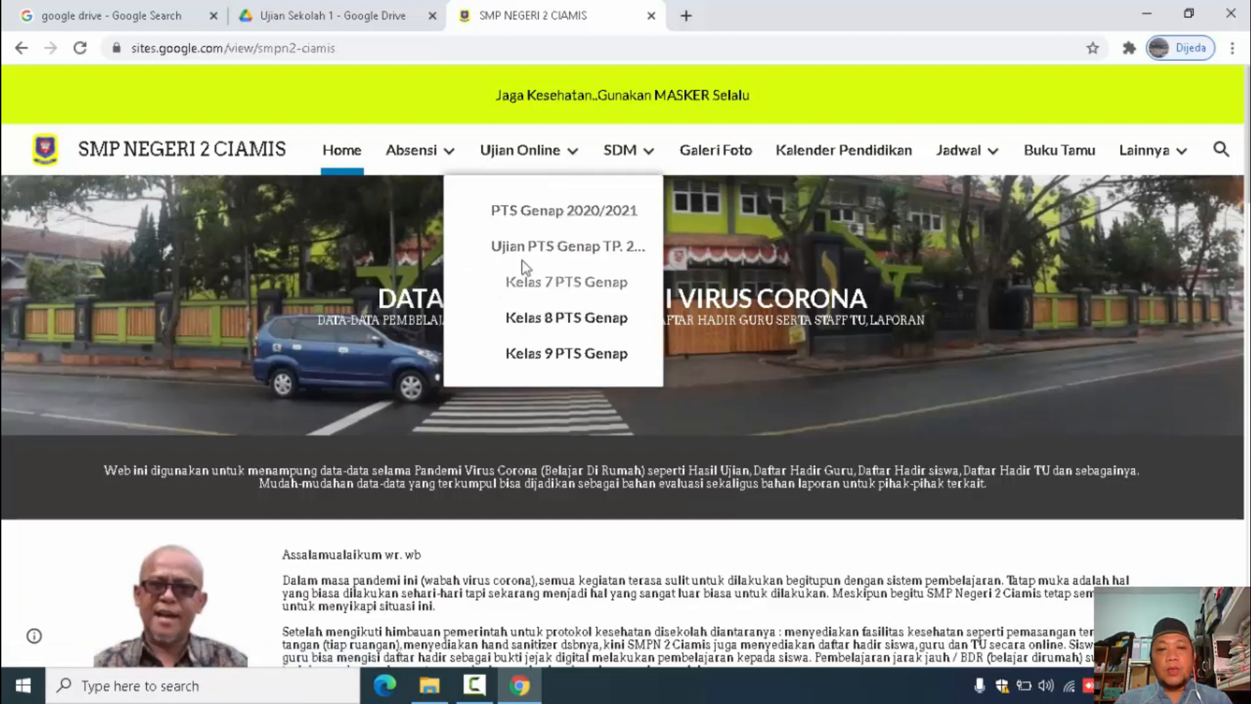
click(566, 286)
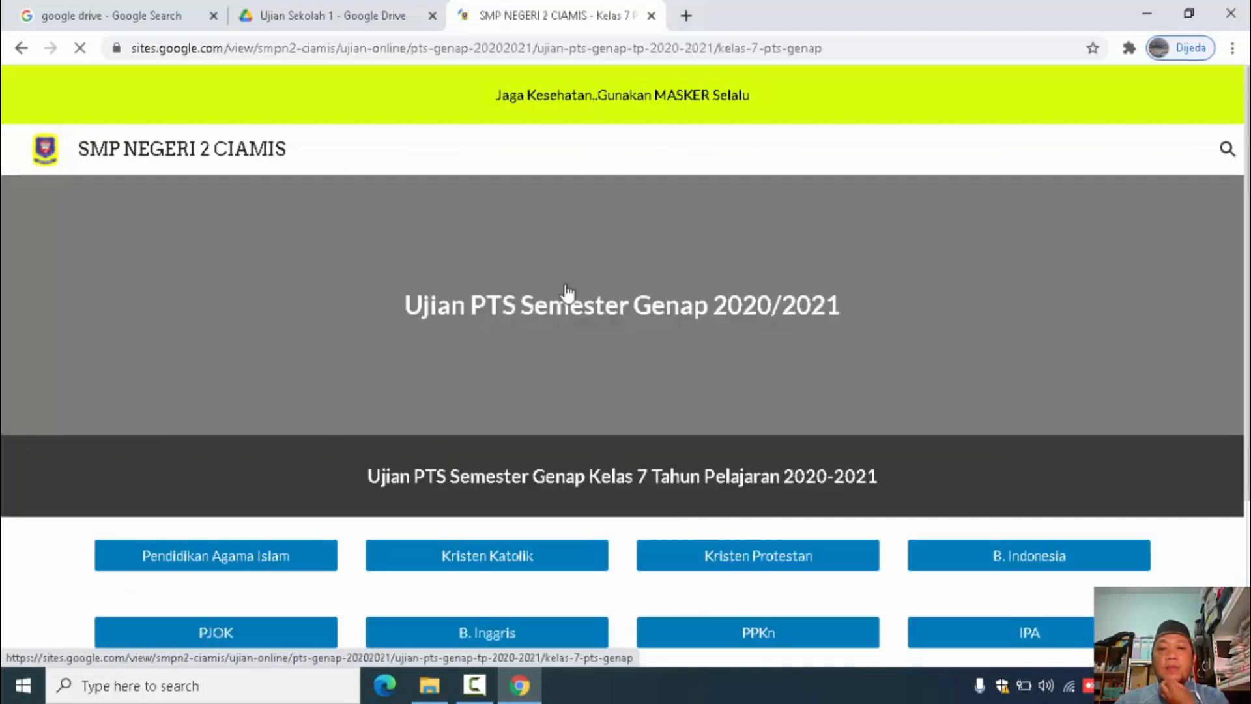
scroll(917, 435, down, 2)
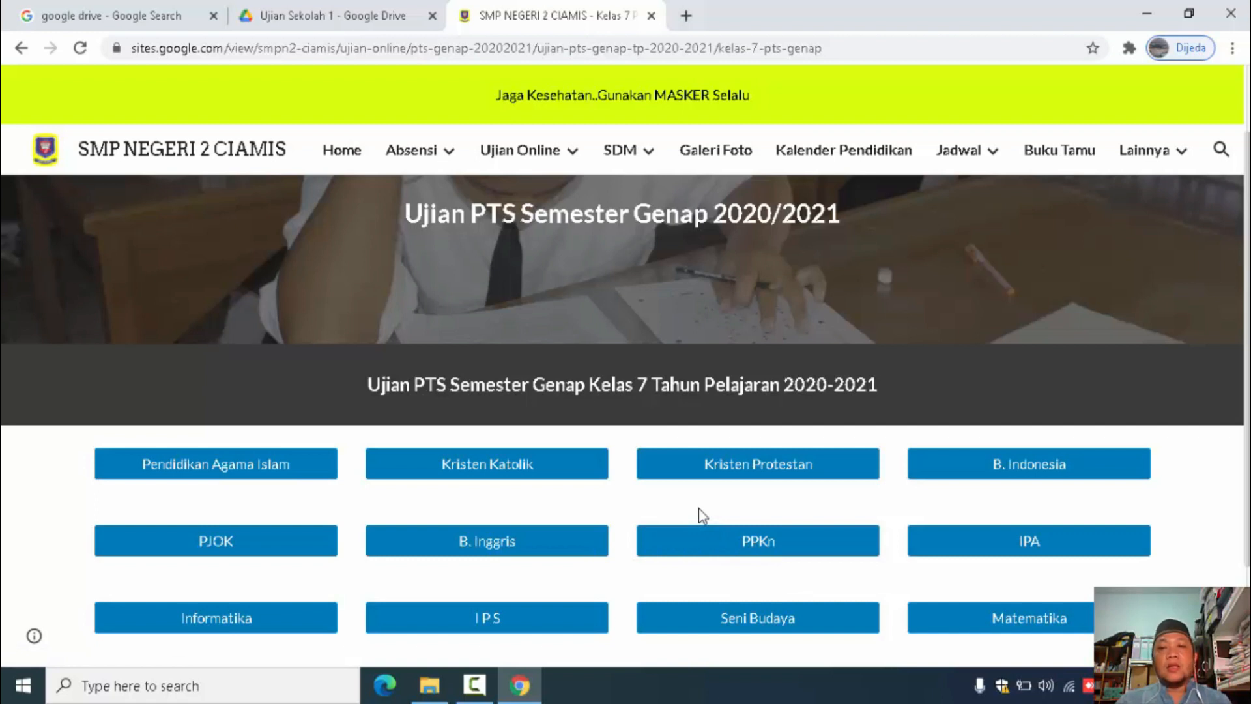
Open the Nilai PTS Genap page for 2020/2021 and look at the Kelas 7 grades section
mouse_move(521, 151)
click(470, 282)
click(558, 320)
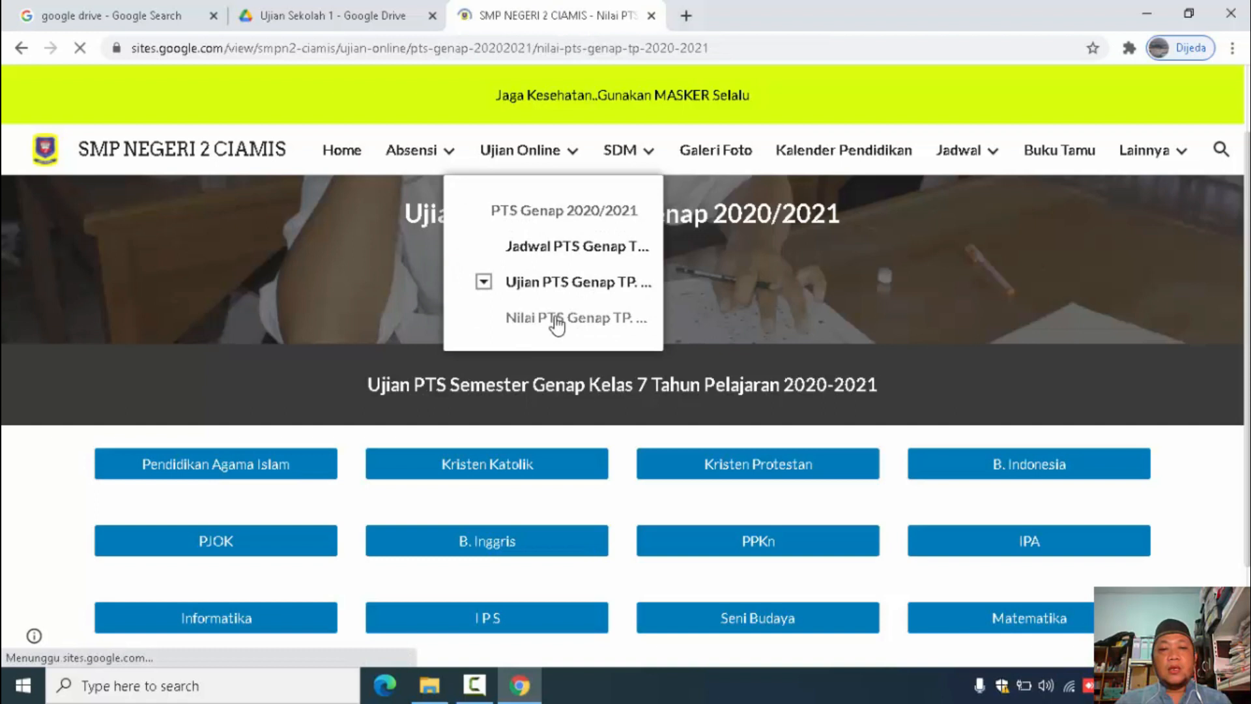
scroll(849, 412, down, 4)
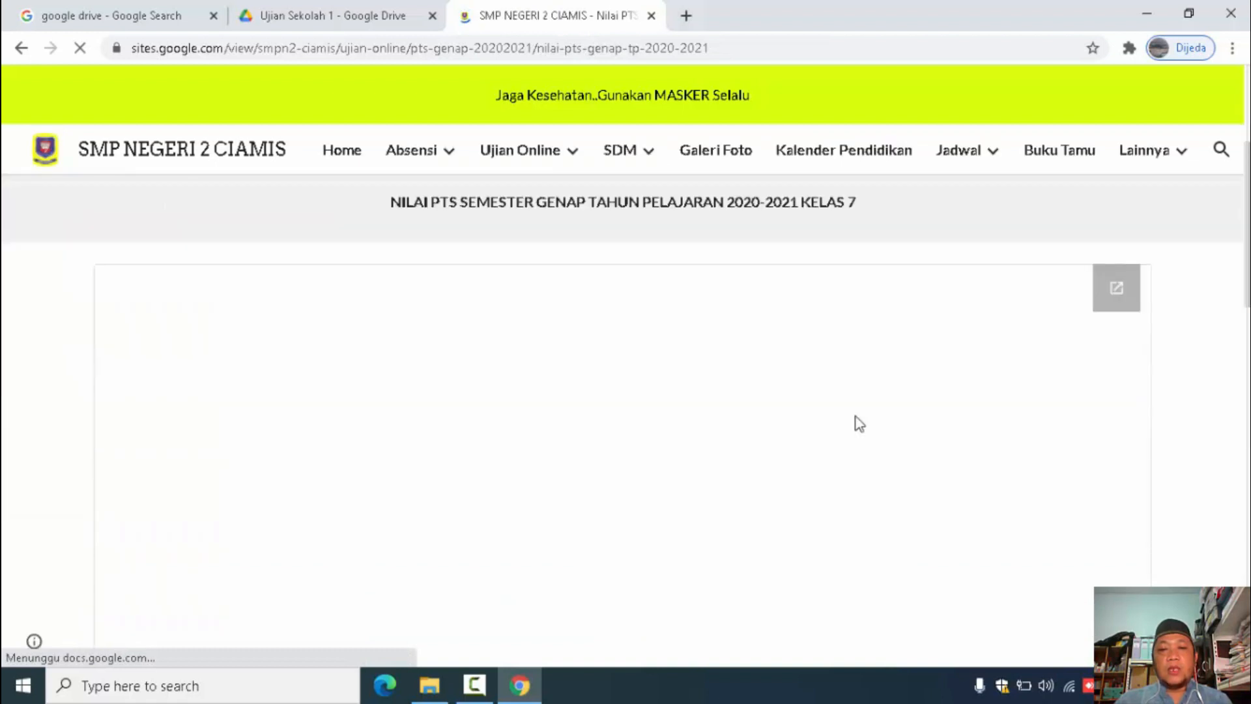
Look over the parallel ranking and the 7A, Absen and CekJawab sheets in the embedded Kelas 7 PTS Genap results
scroll(859, 423, down, 3)
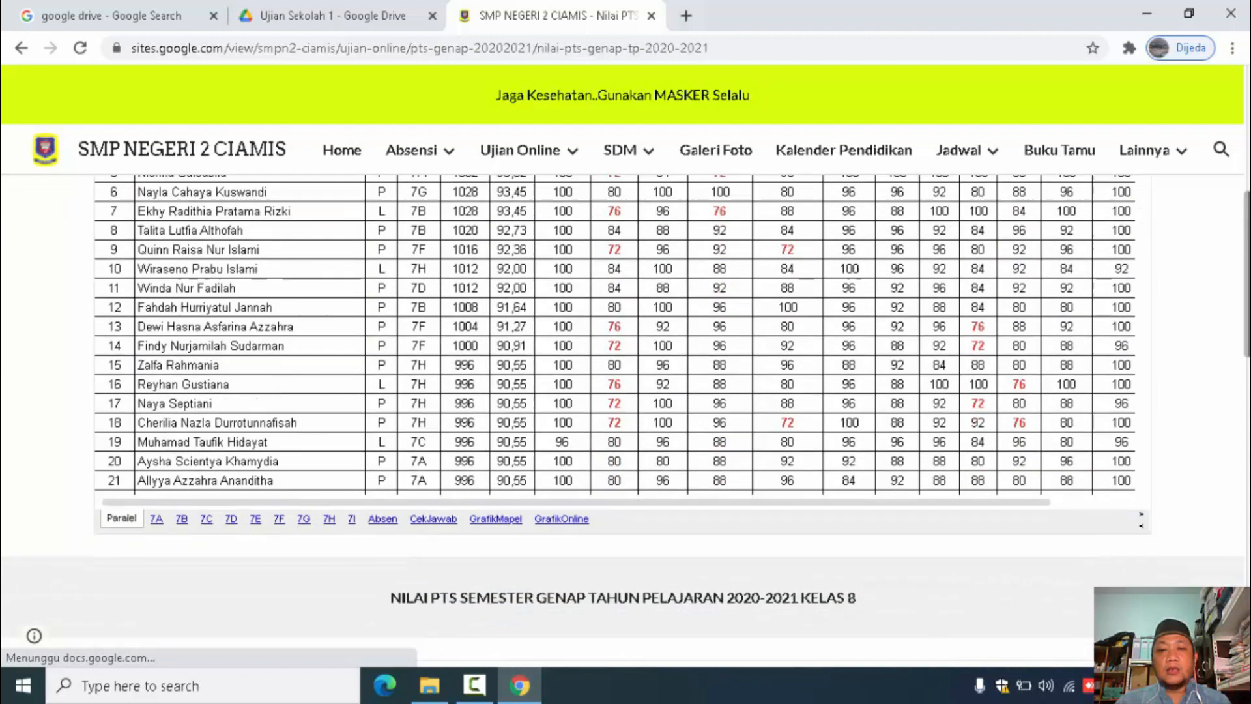
scroll(425, 439, down, 3)
click(156, 516)
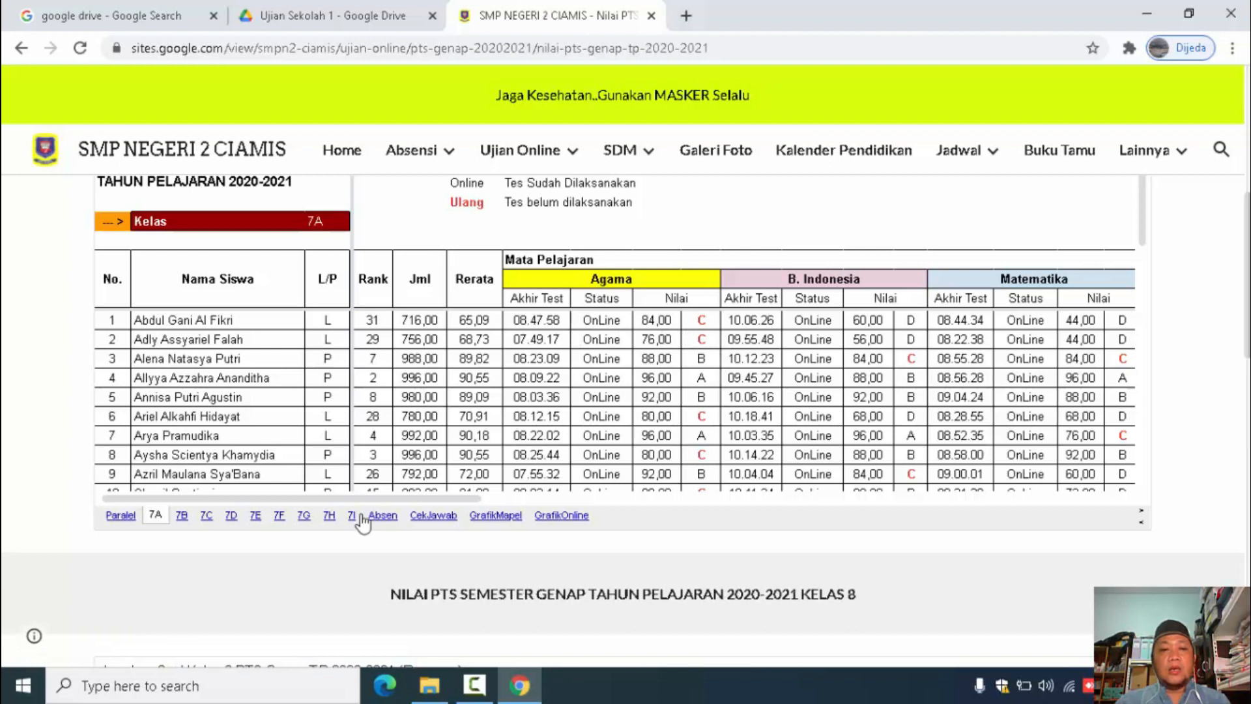
click(384, 516)
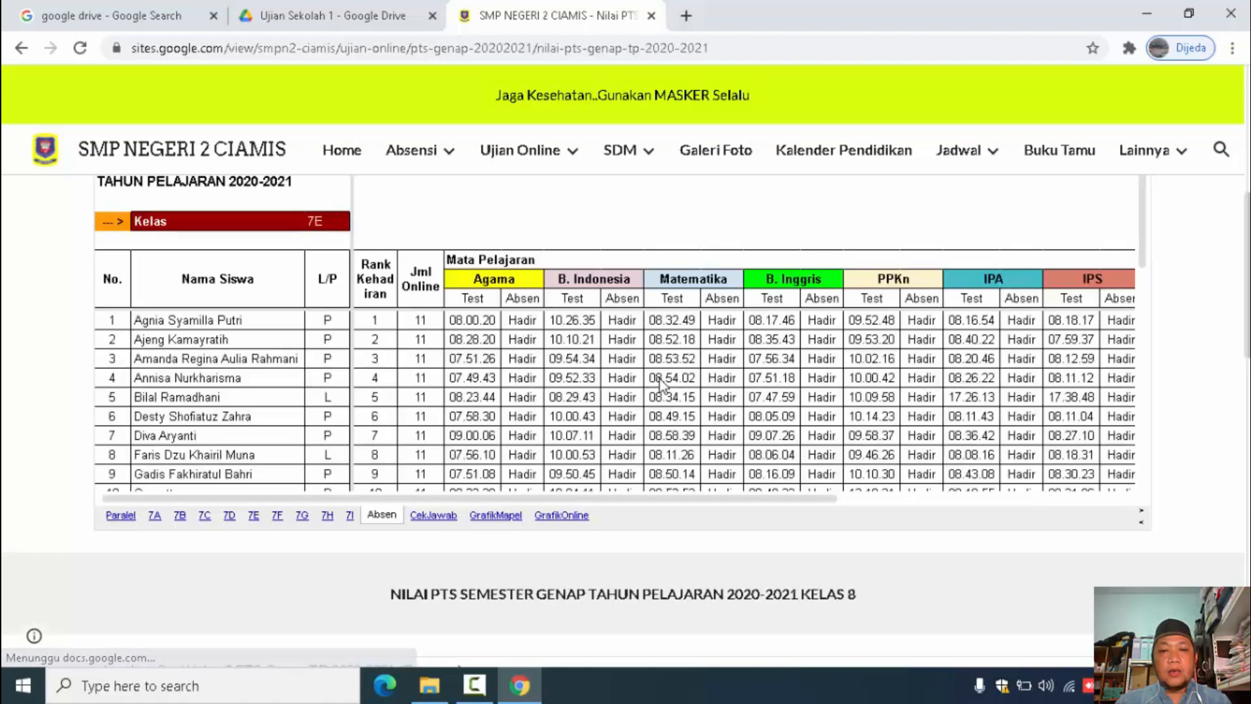
click(431, 514)
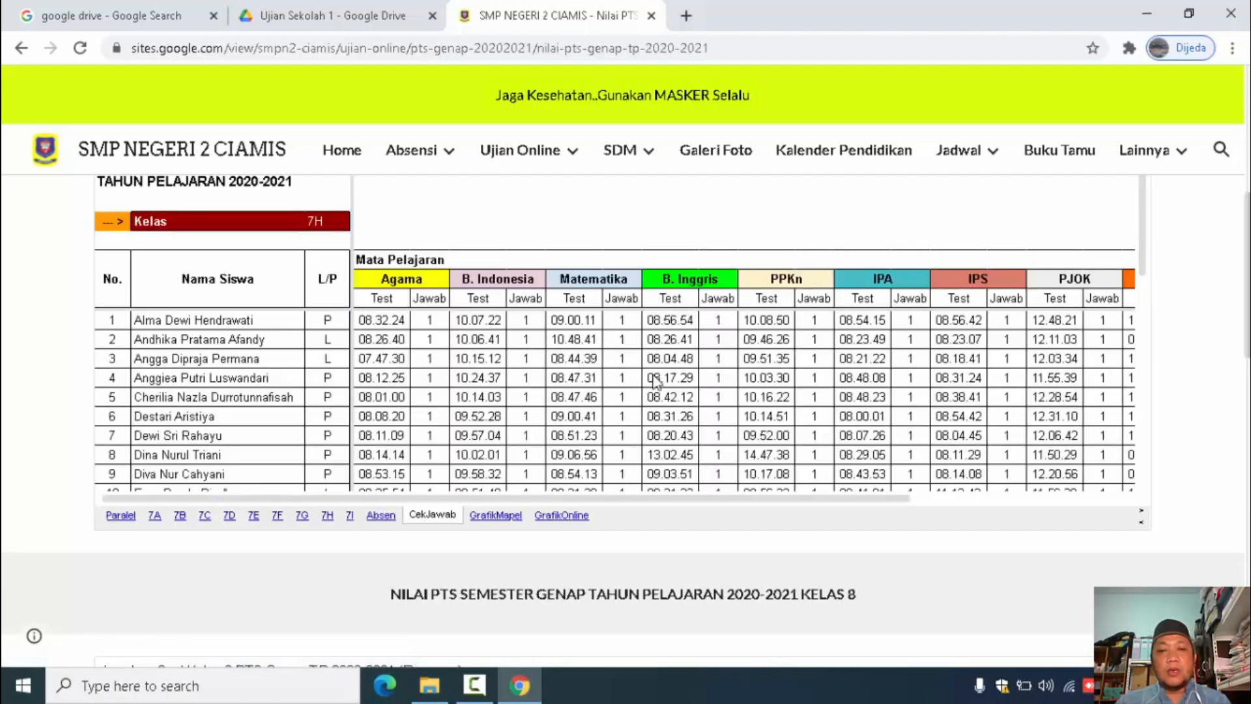
Examine the GrafikMapel and GrafikOnline charts and their summary tables in the embedded Kelas 7 results
click(492, 516)
scroll(478, 404, down, 1)
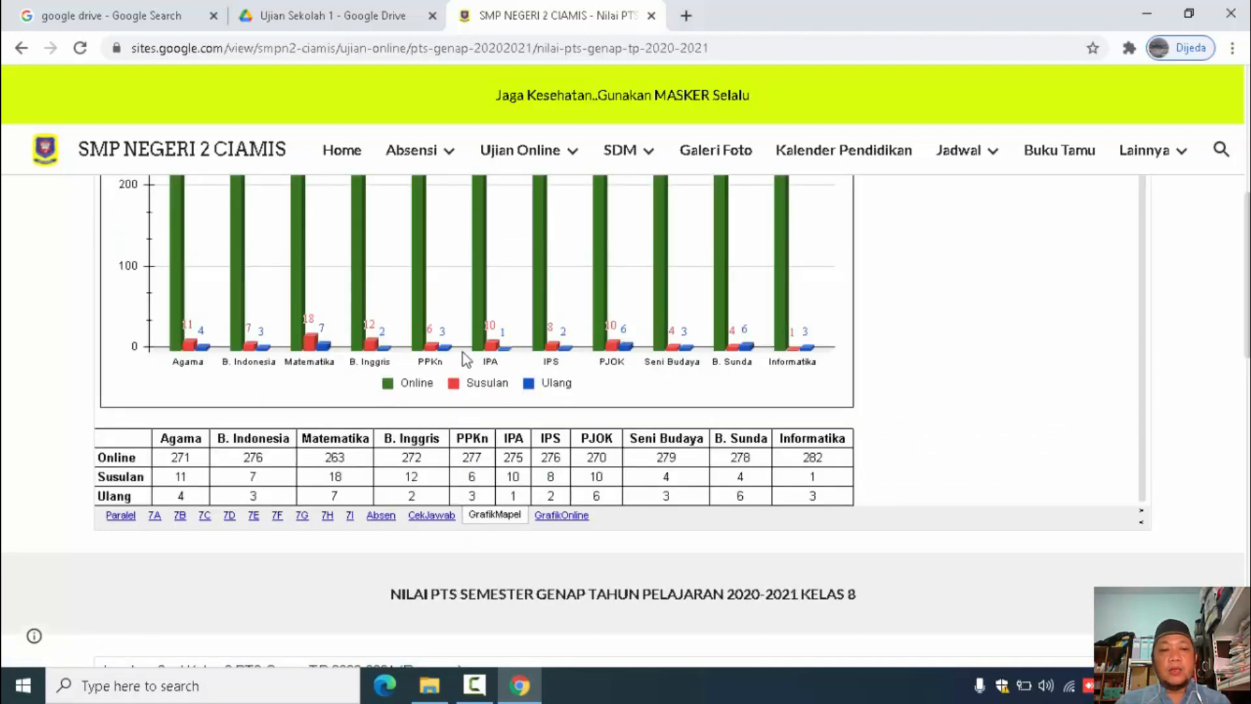
scroll(465, 359, down, 1)
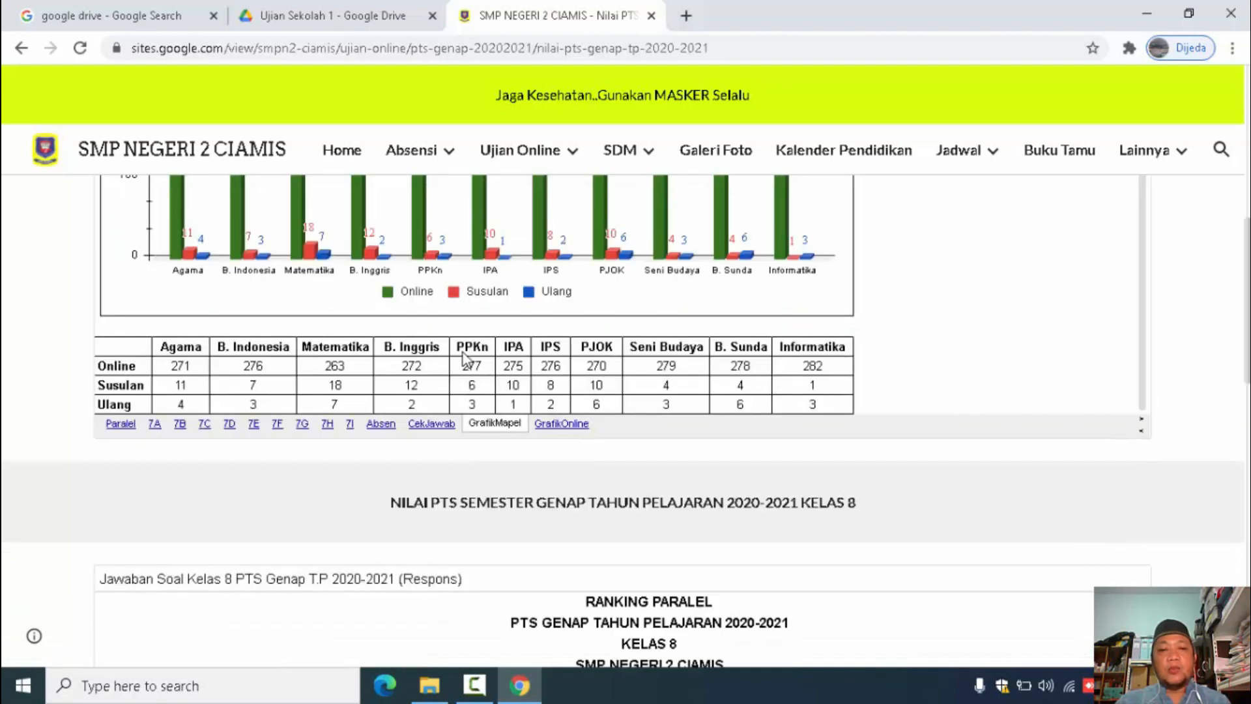
click(561, 425)
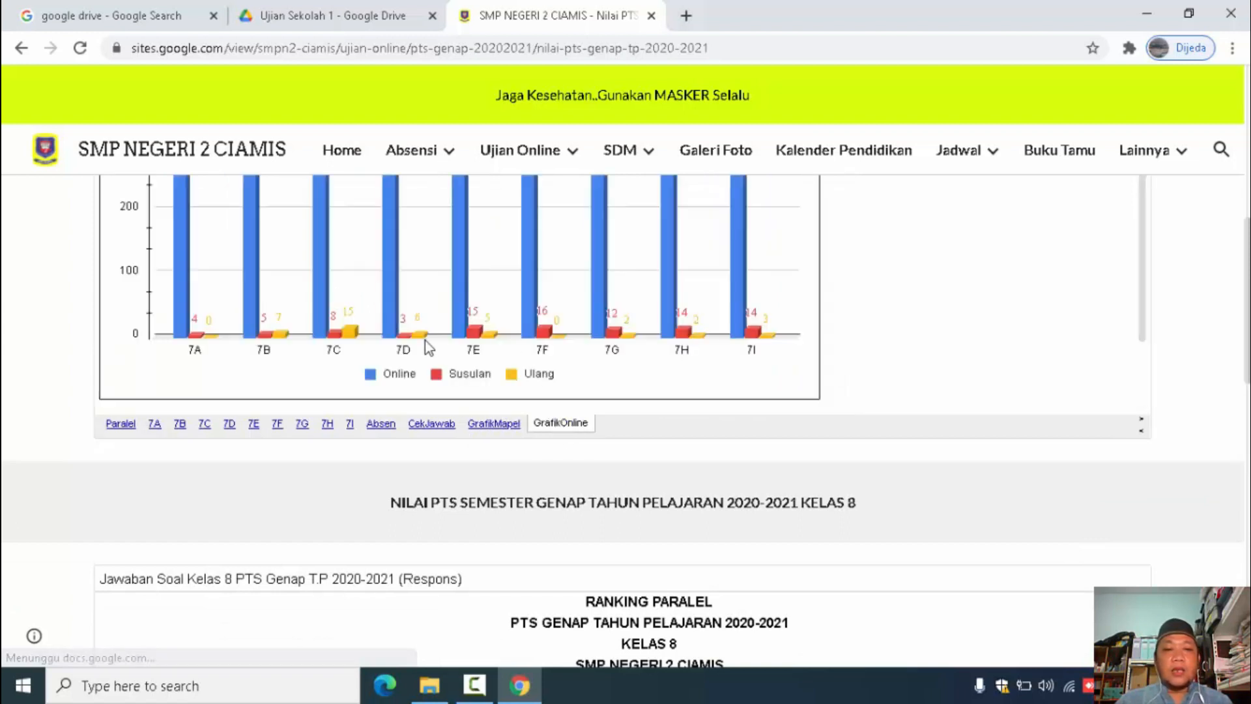
scroll(302, 388, down, 1)
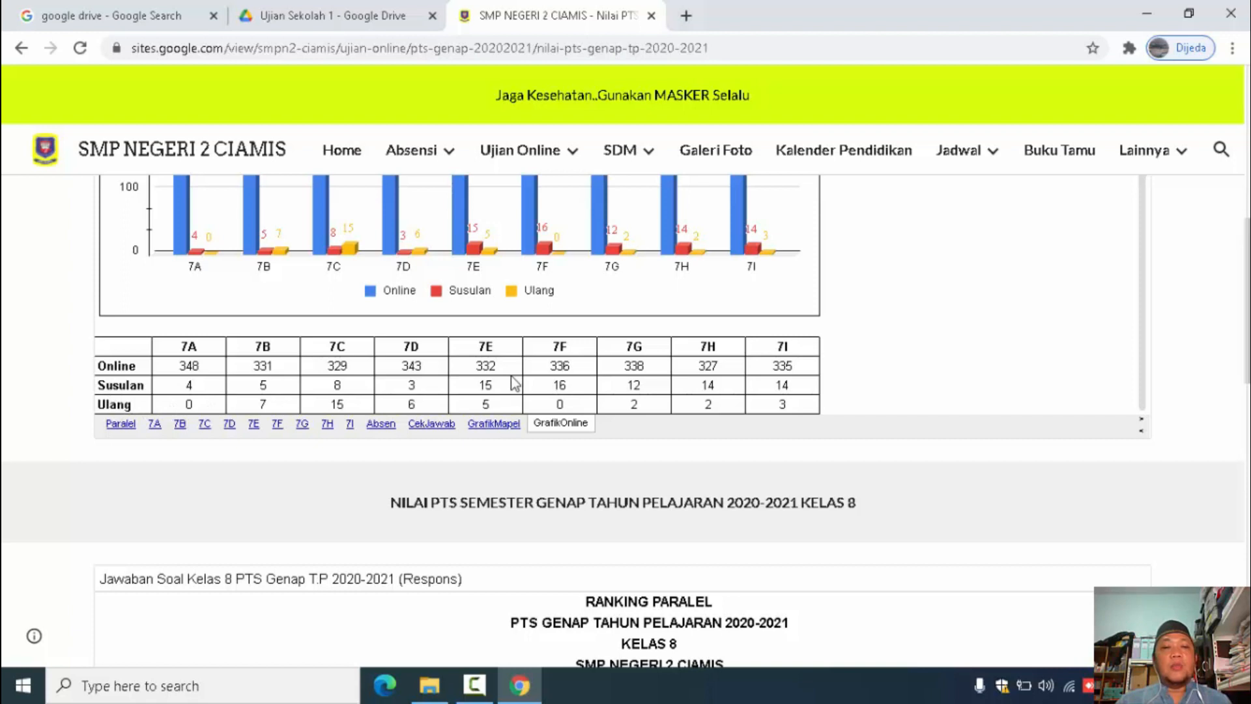
scroll(513, 382, down, 1)
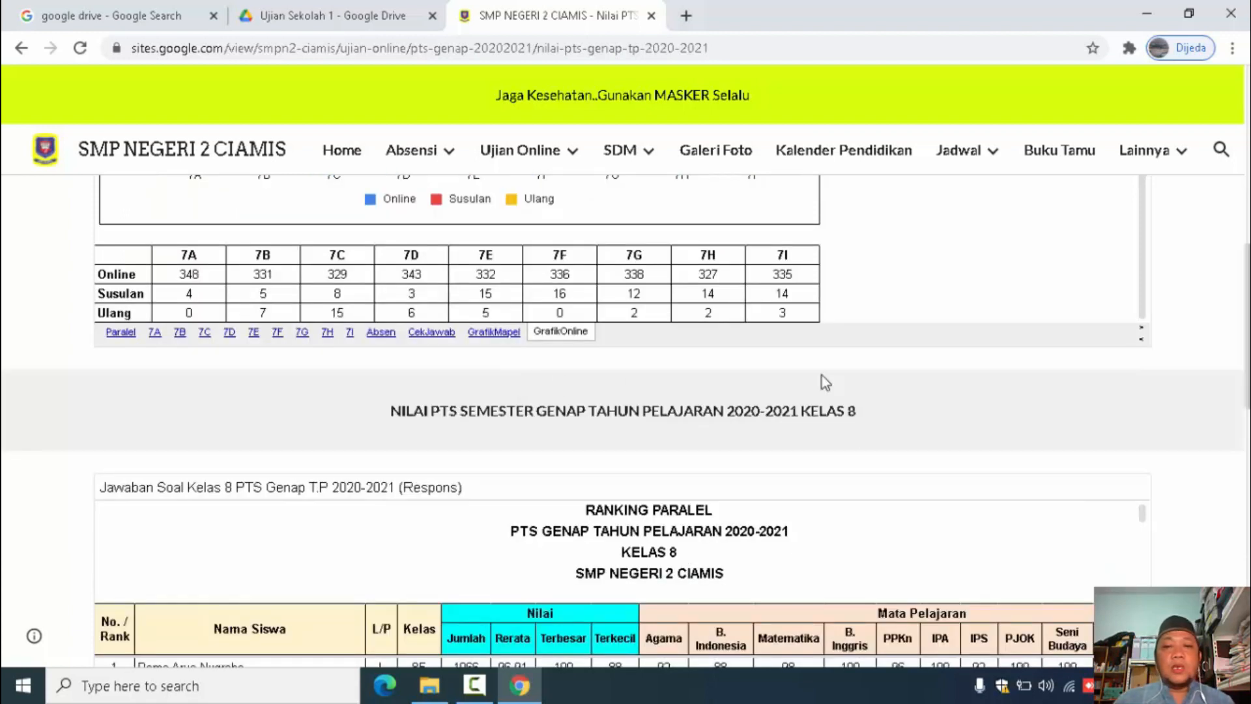
scroll(949, 355, up, 5)
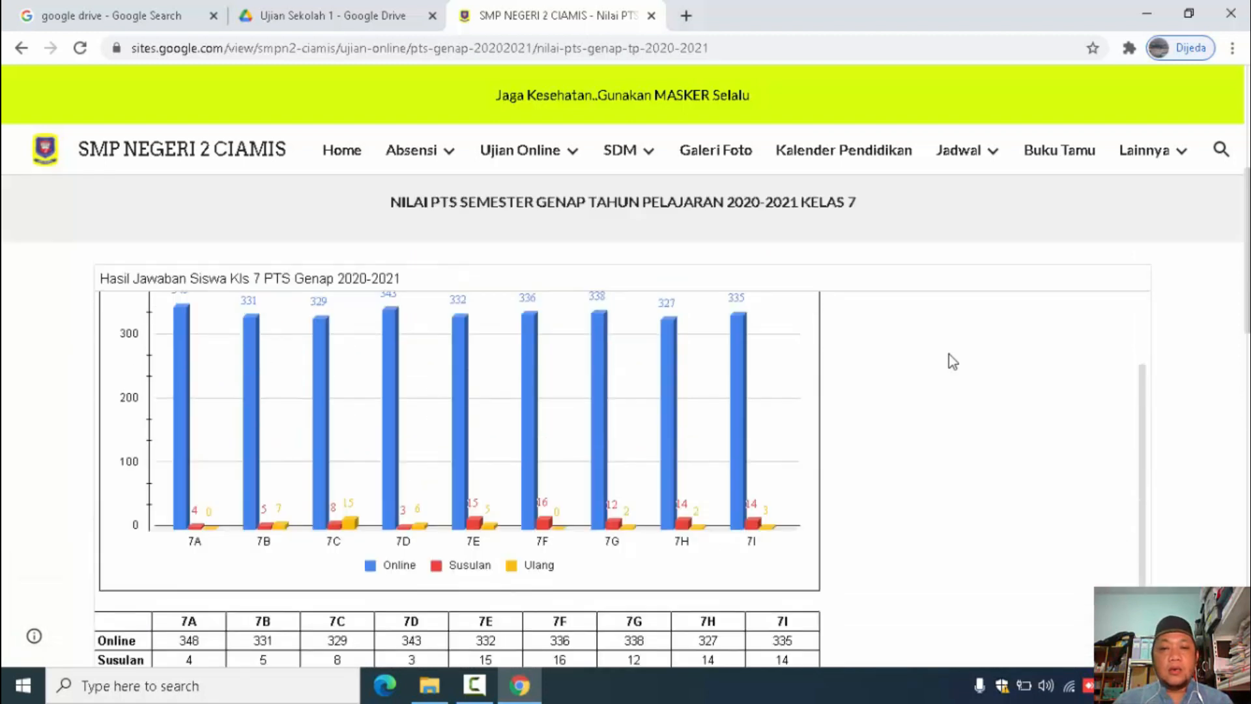